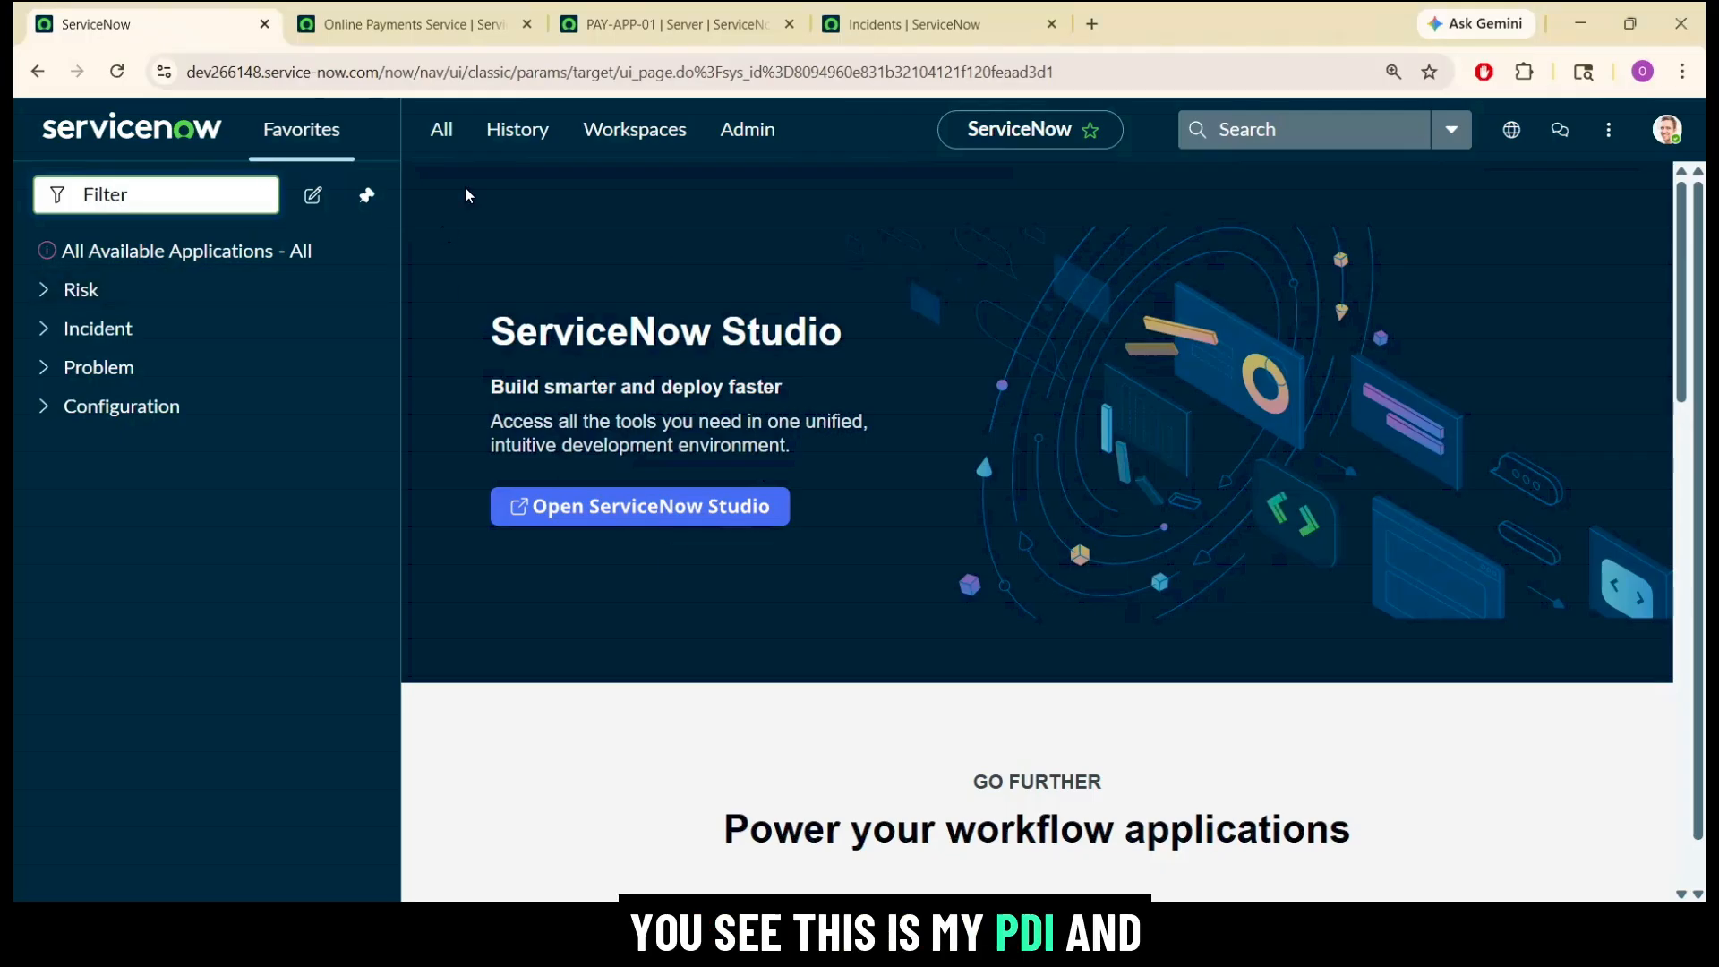
Review the Online Payments Service record, including its cmdb_ci_service table, name, owner, business criticality and related server.
left_click(644, 25)
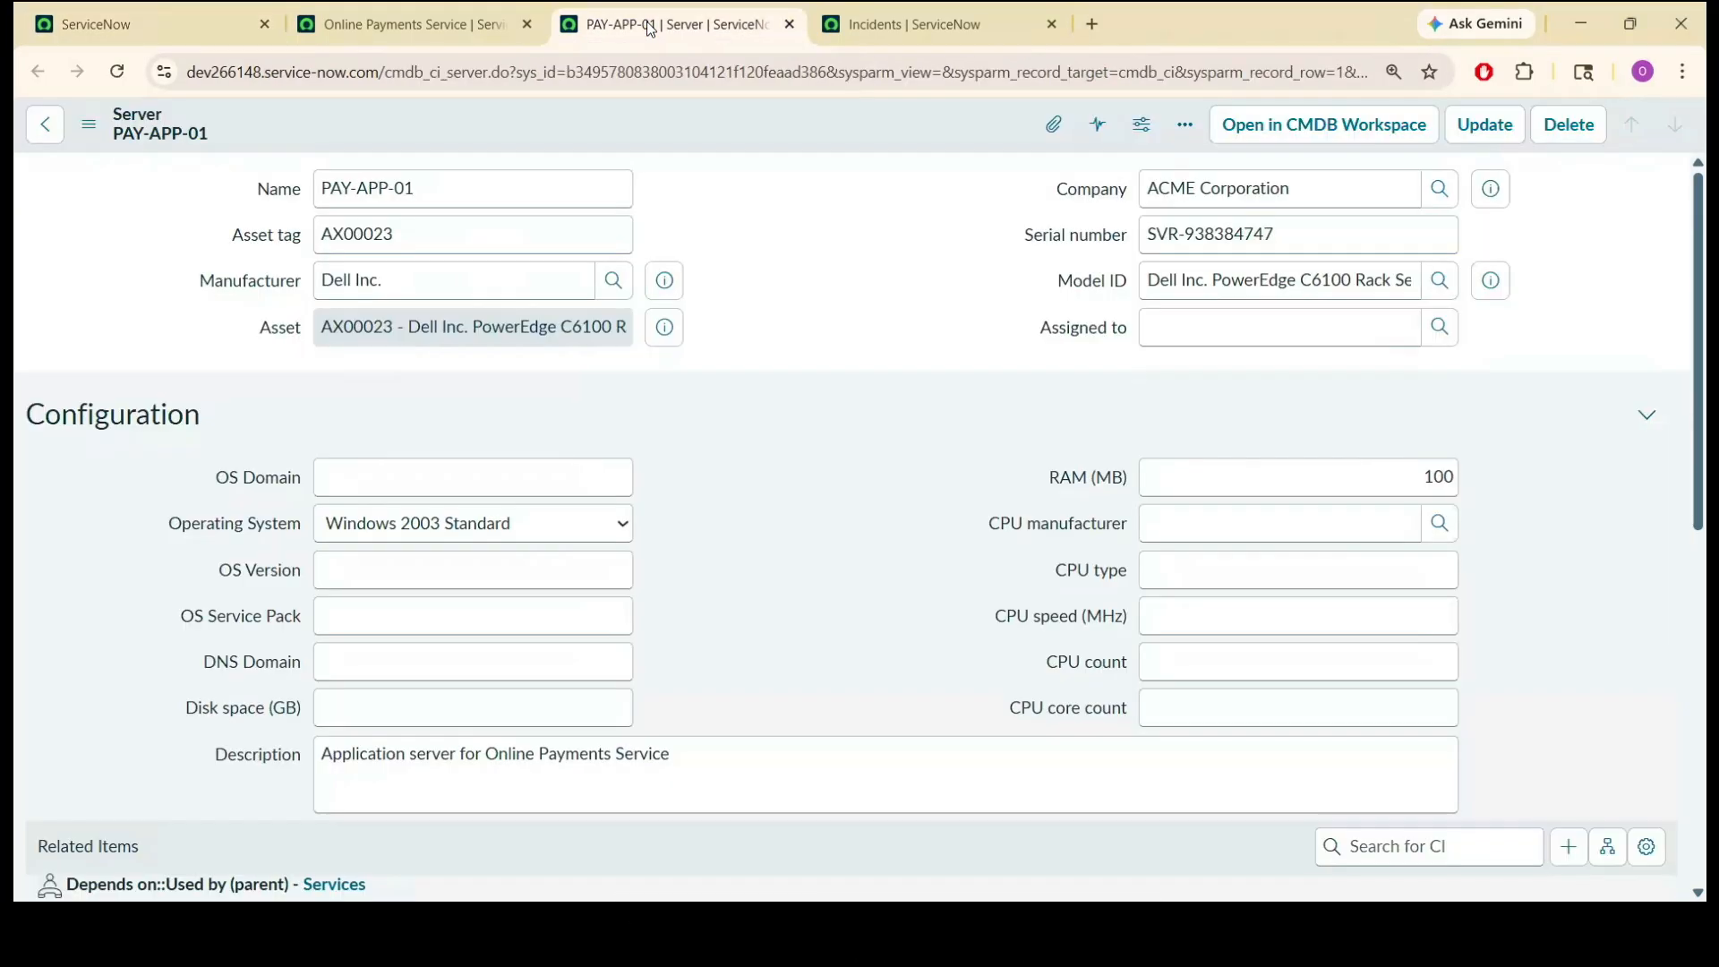
left_click(442, 20)
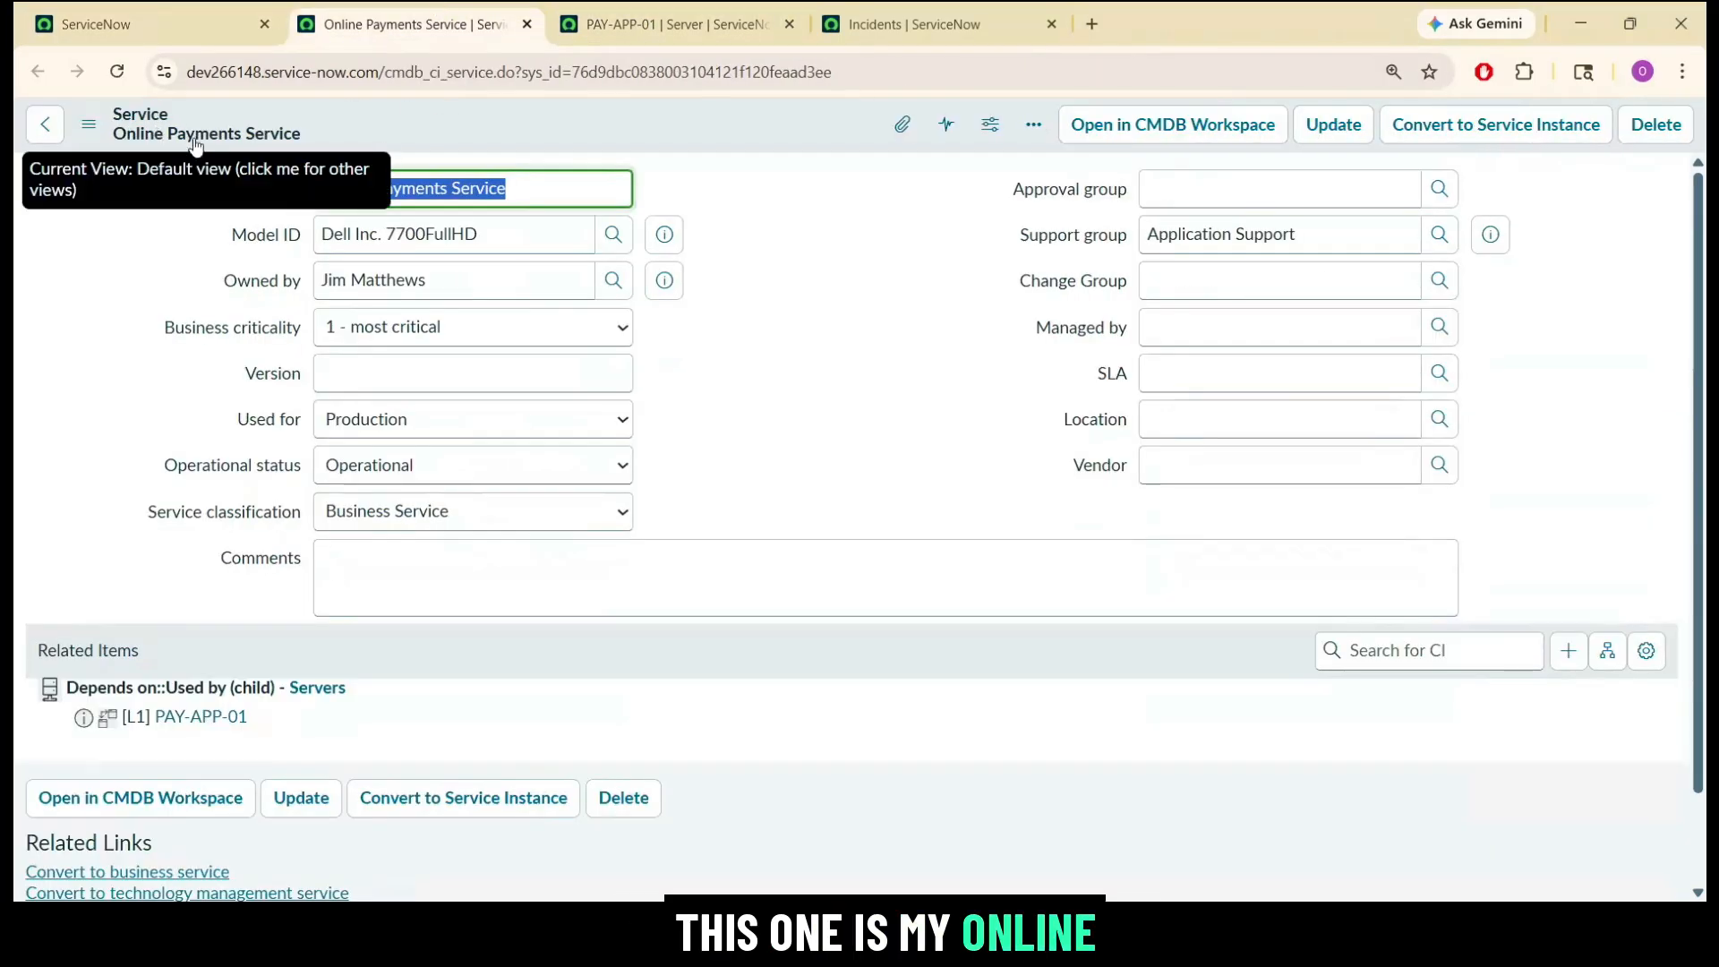
left_click(711, 192)
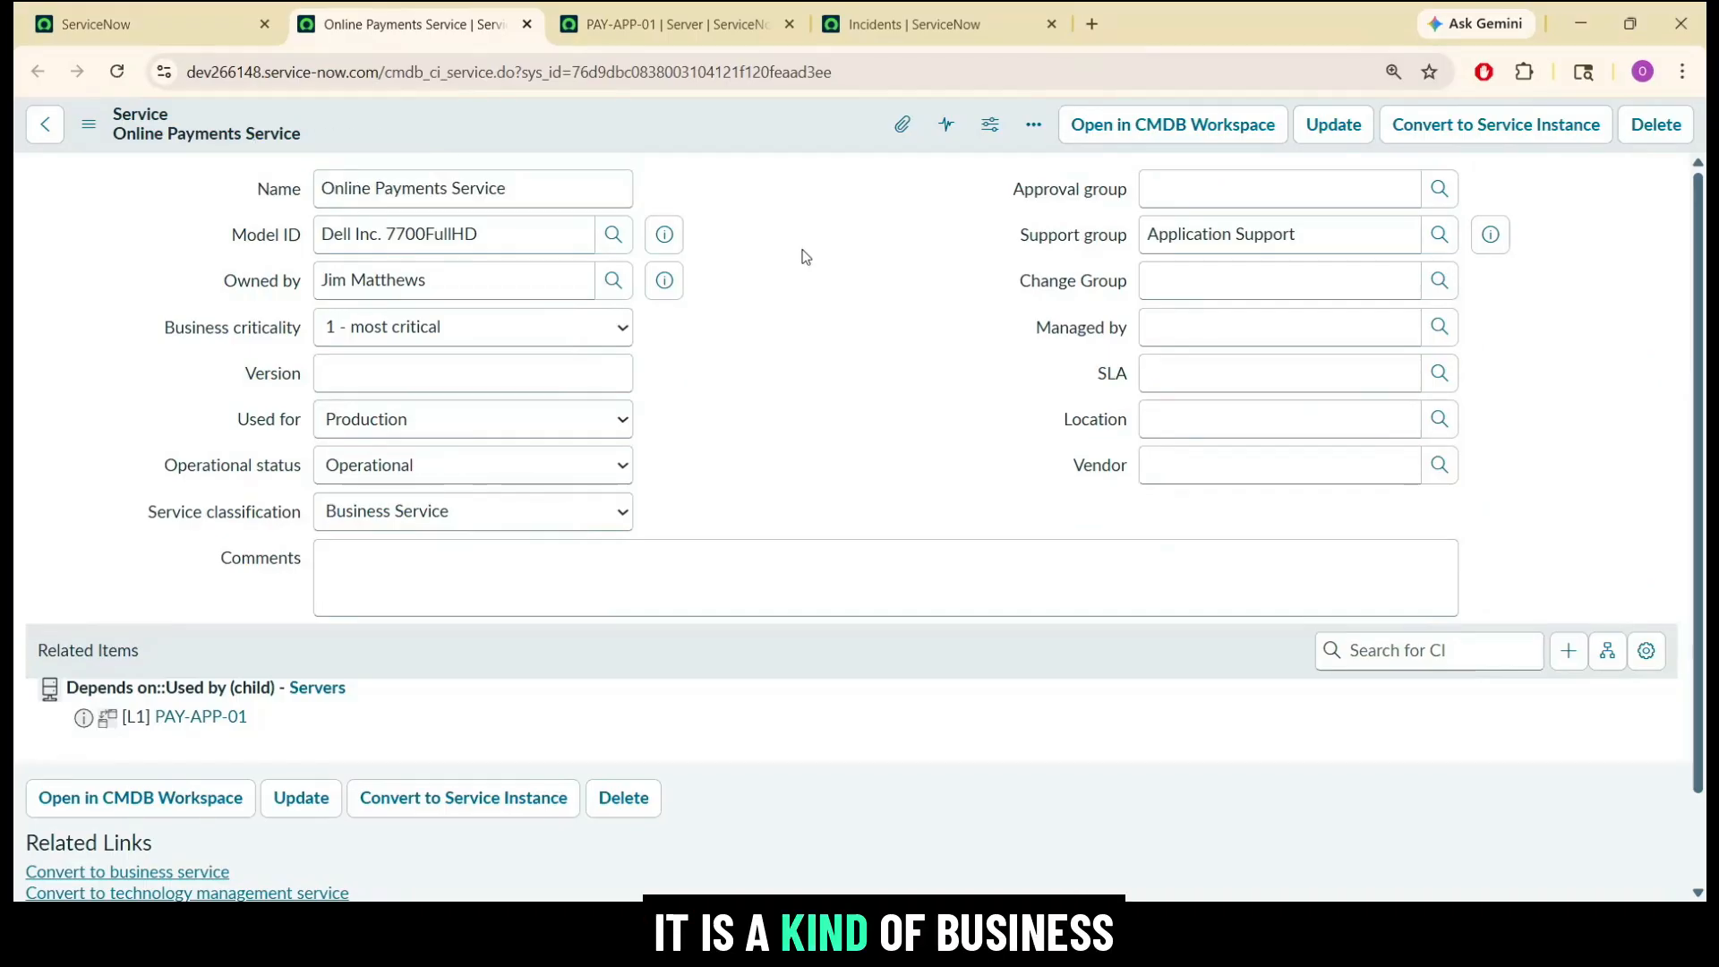
left_click(393, 73)
left_click_drag(440, 72, 485, 72)
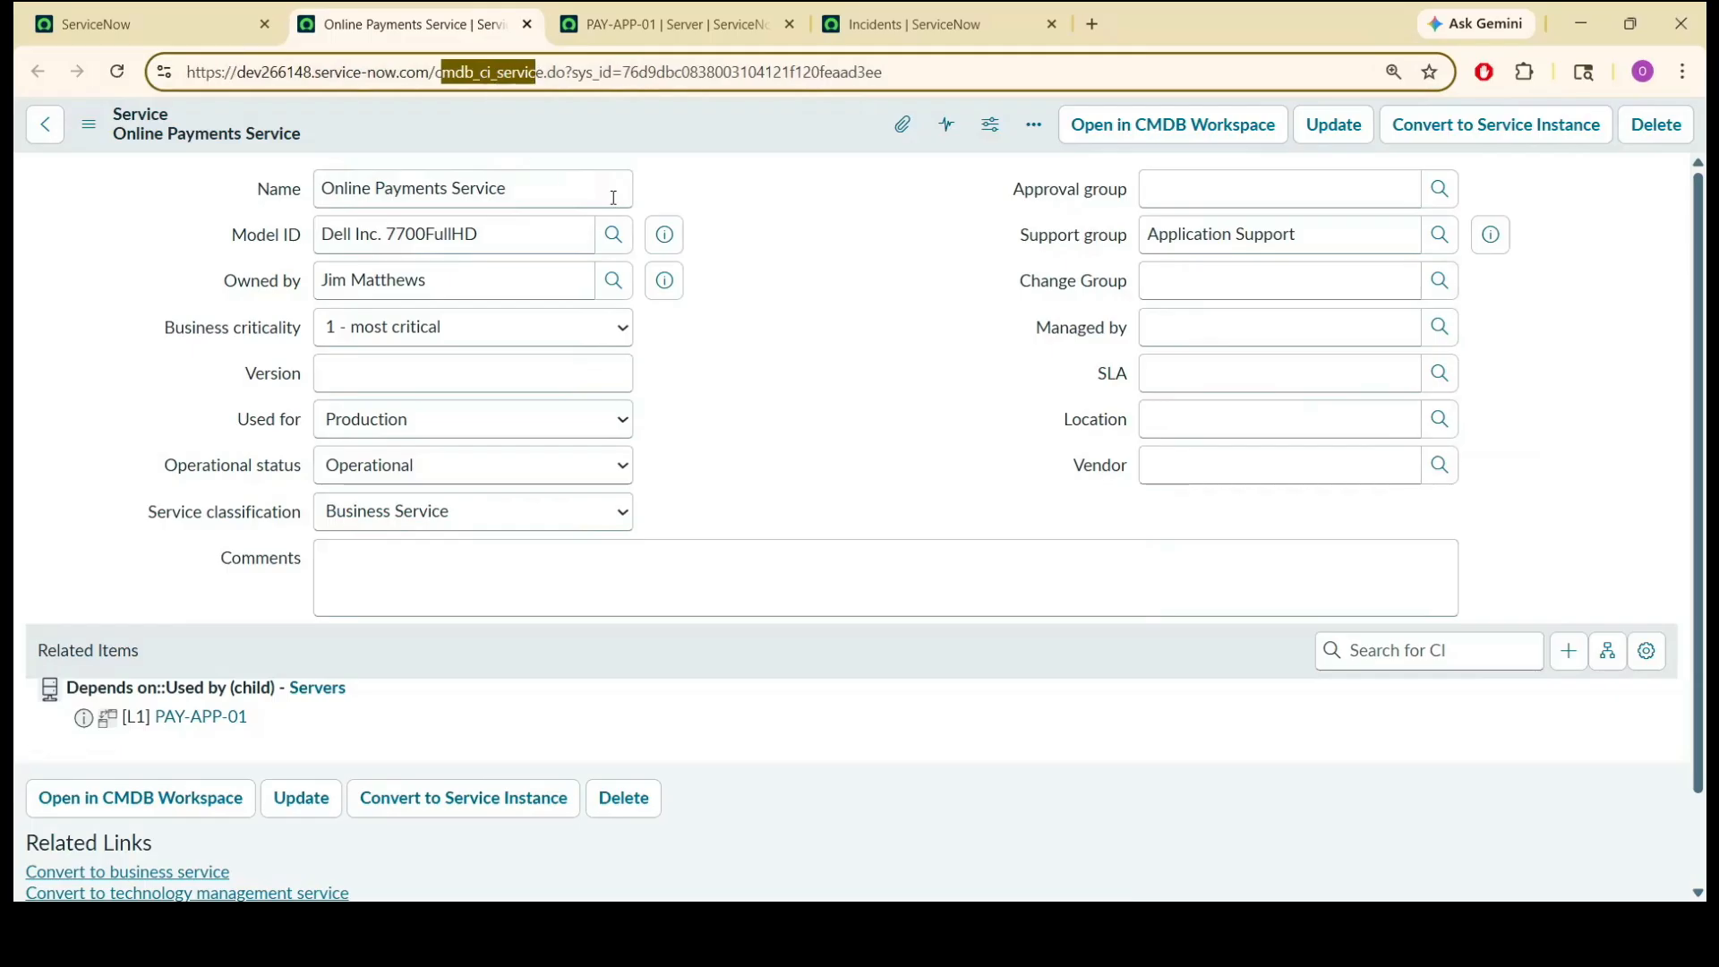
left_click(534, 186)
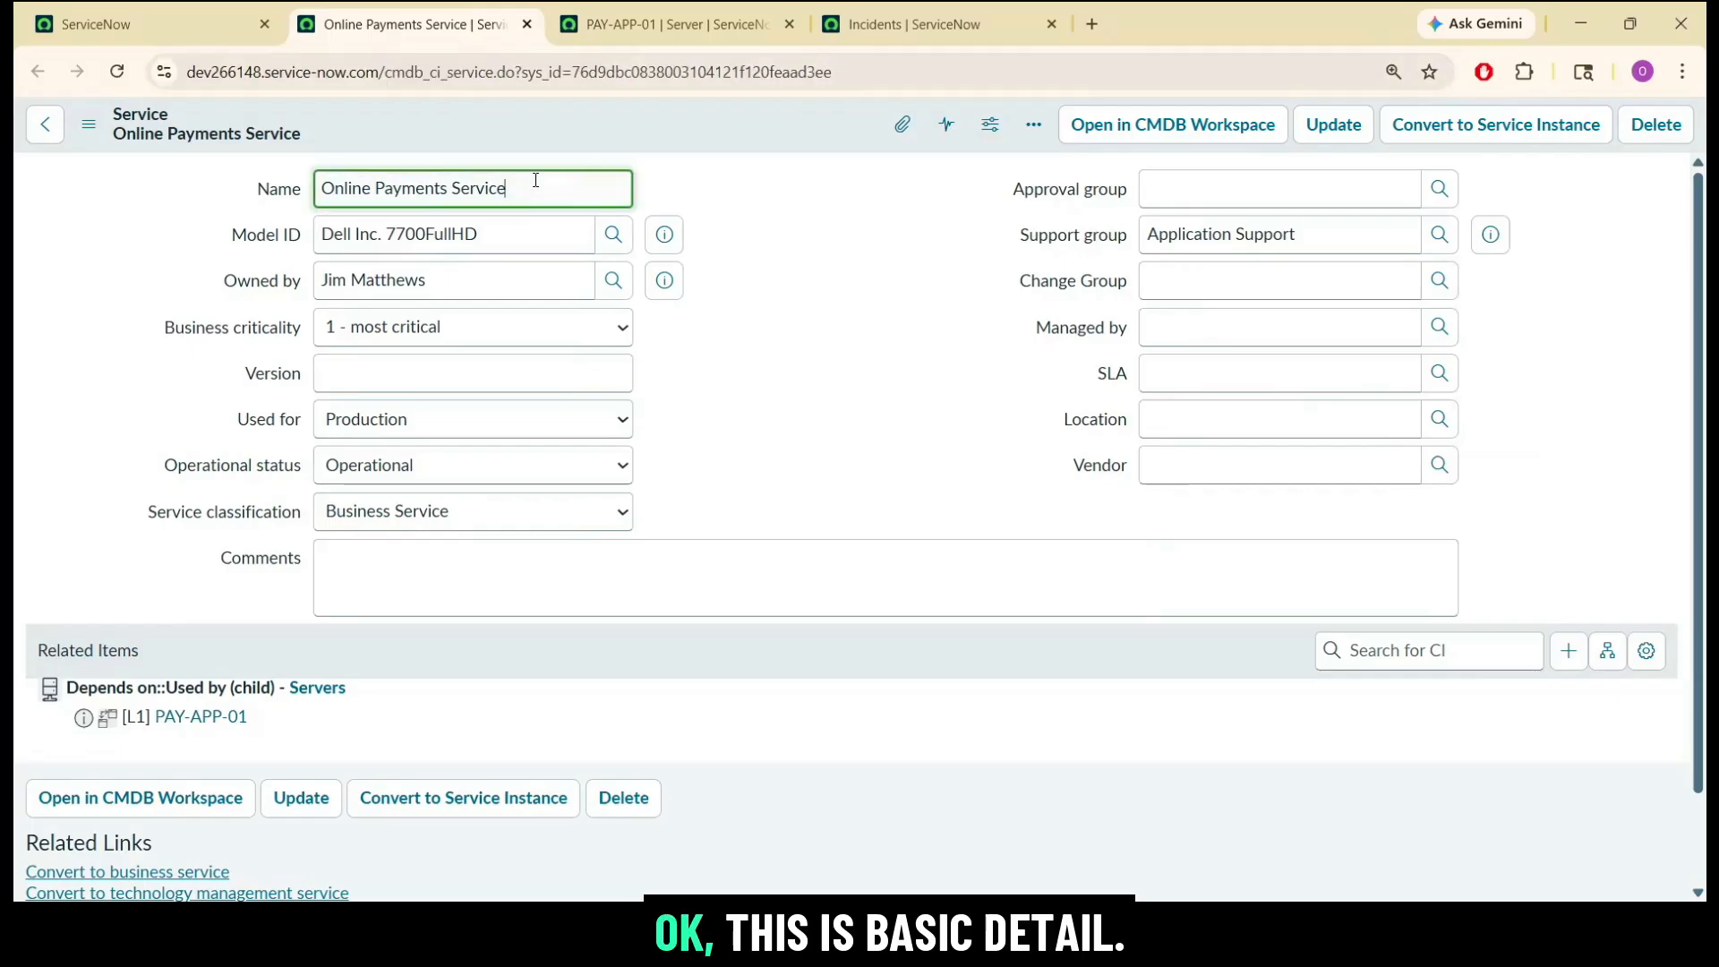
triple_click(445, 283)
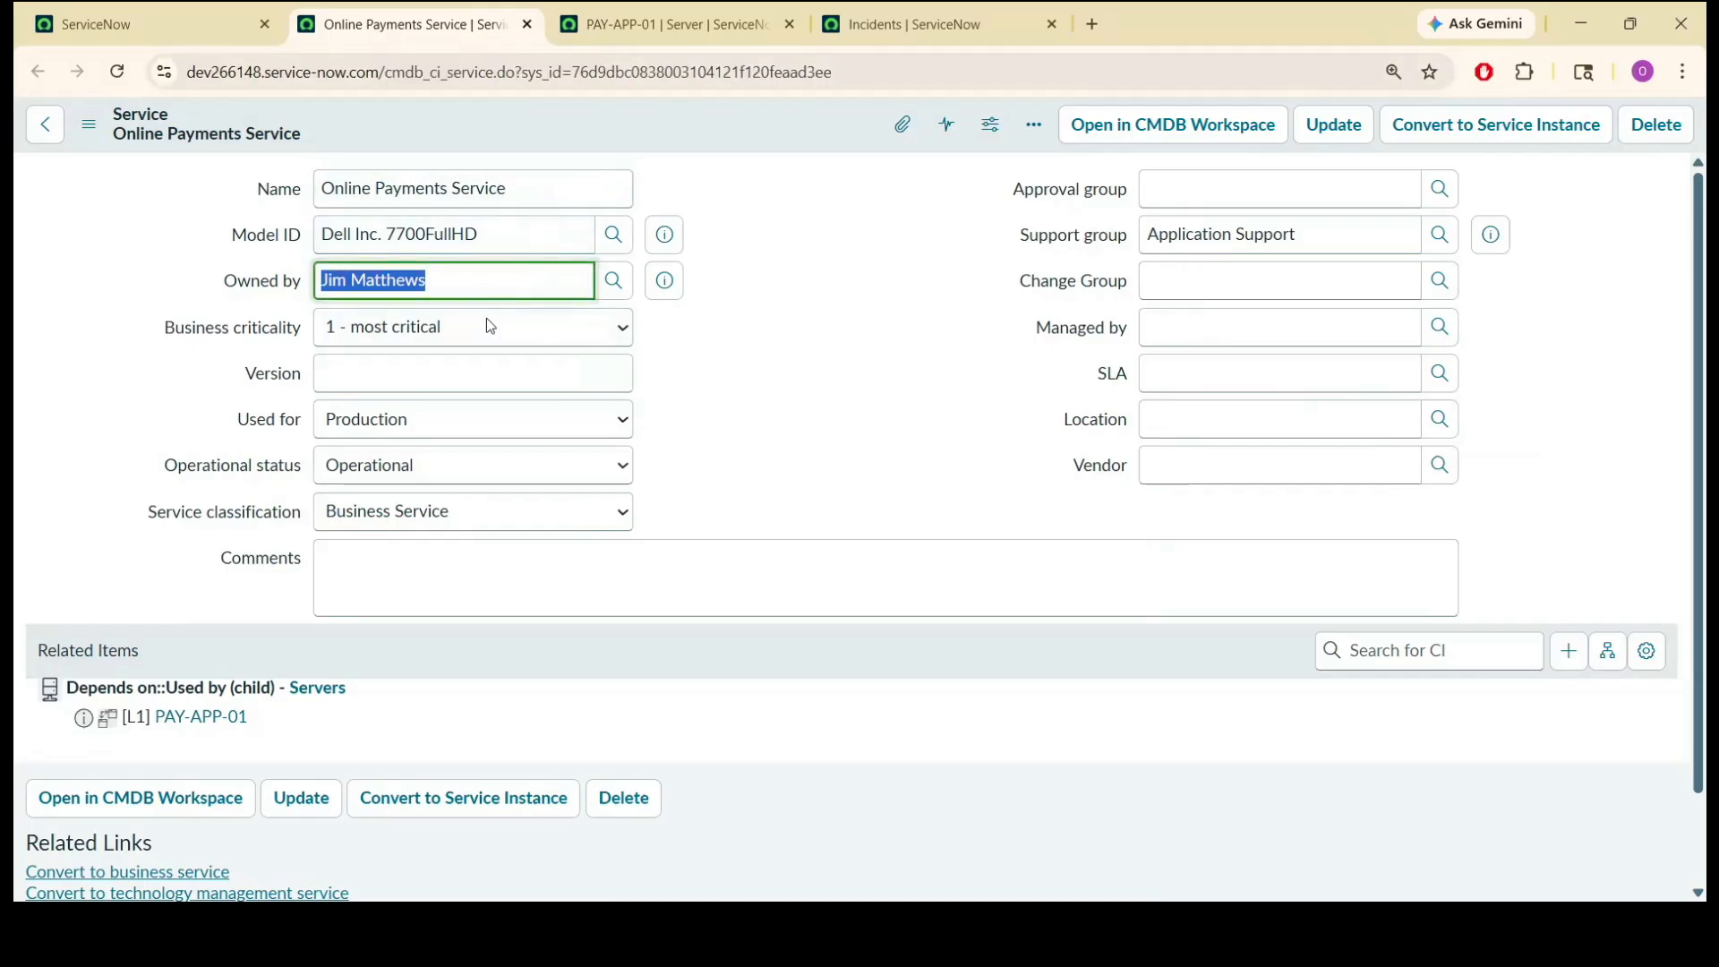
left_click(438, 433)
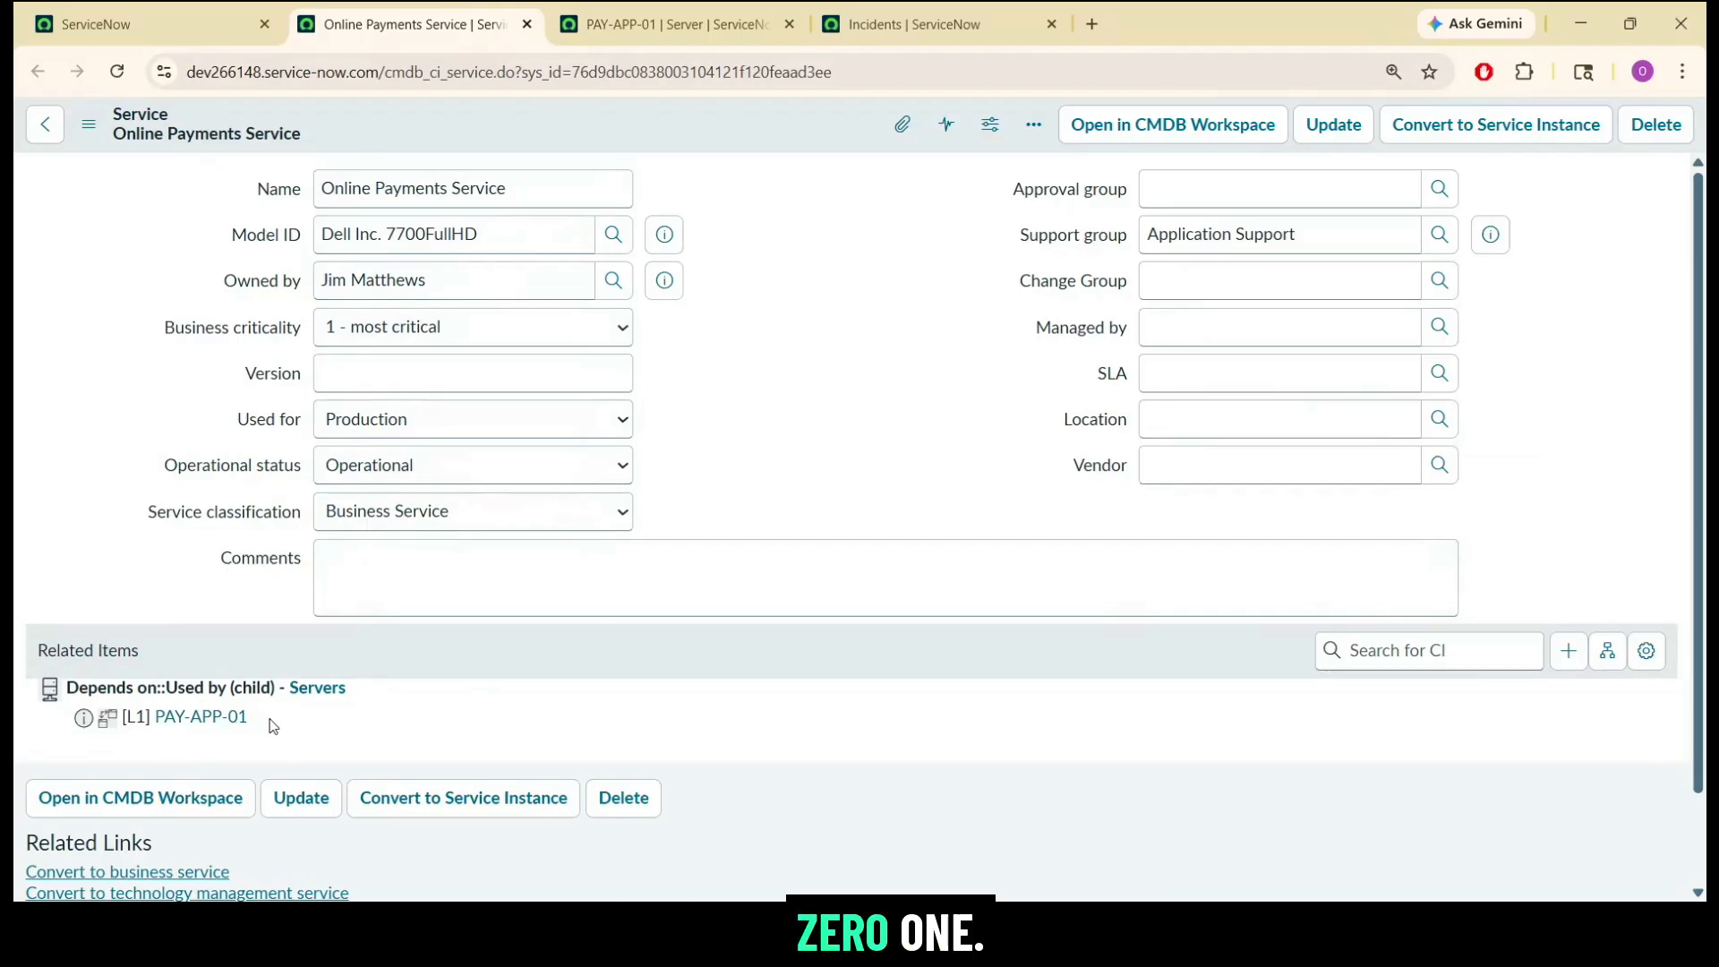
Review the PAY-APP-01 server record, including its basic details, description and related items.
left_click(601, 19)
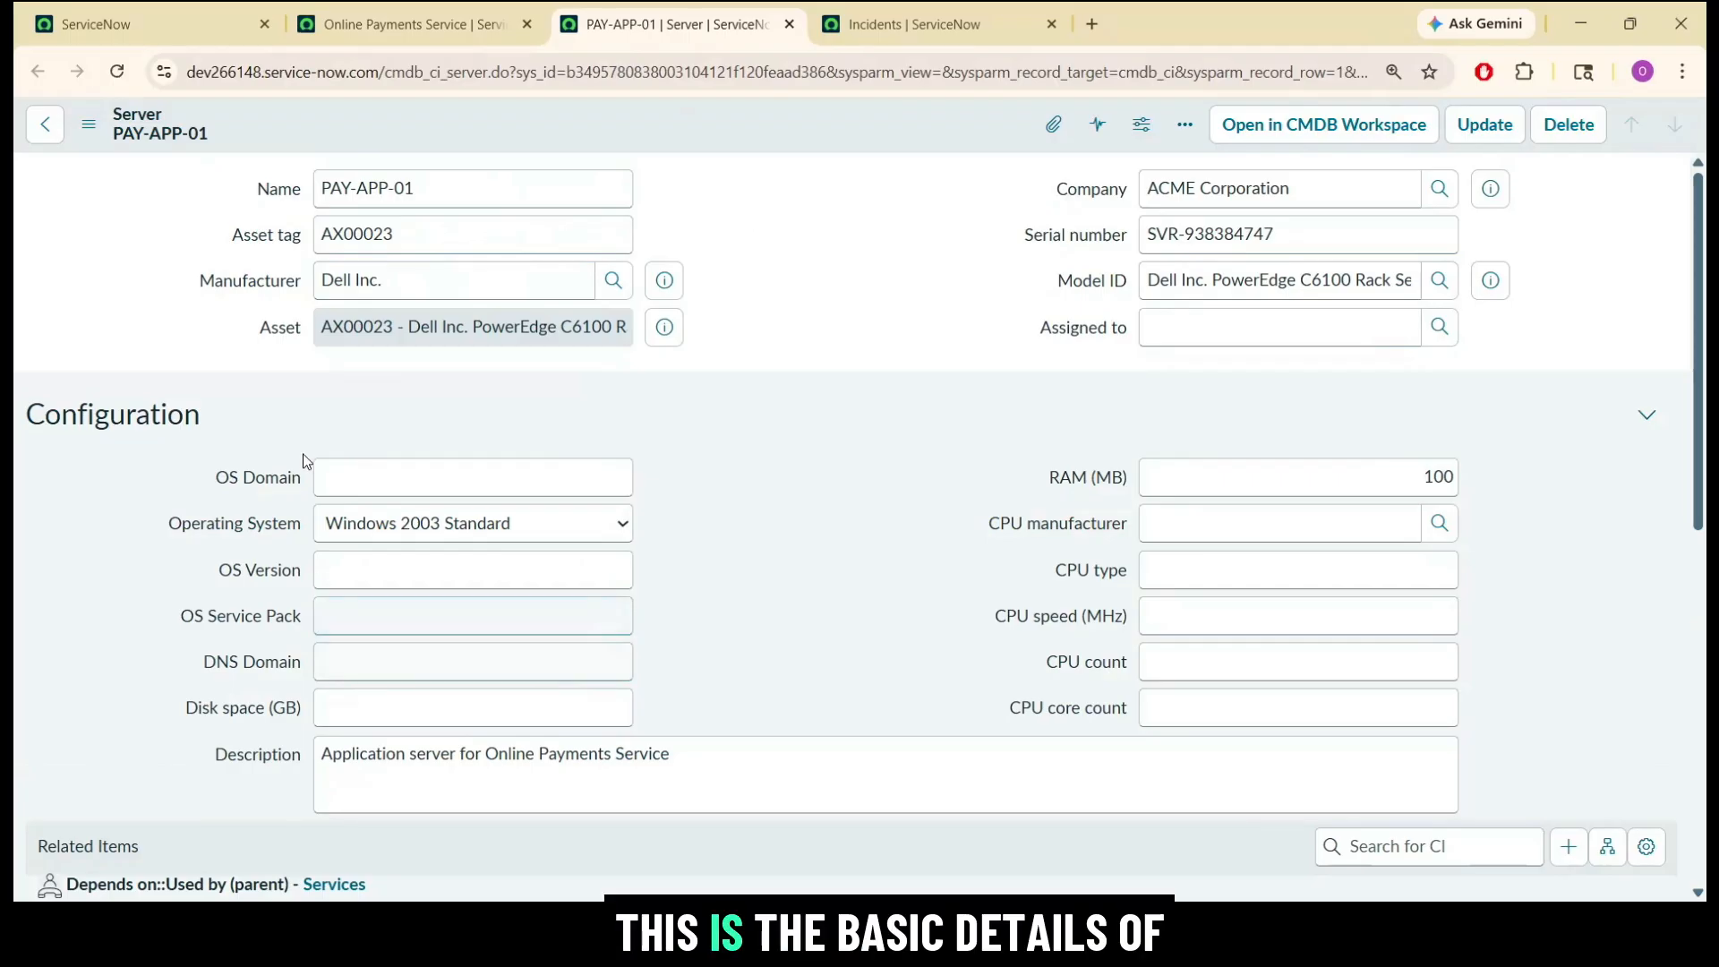
left_click(695, 750)
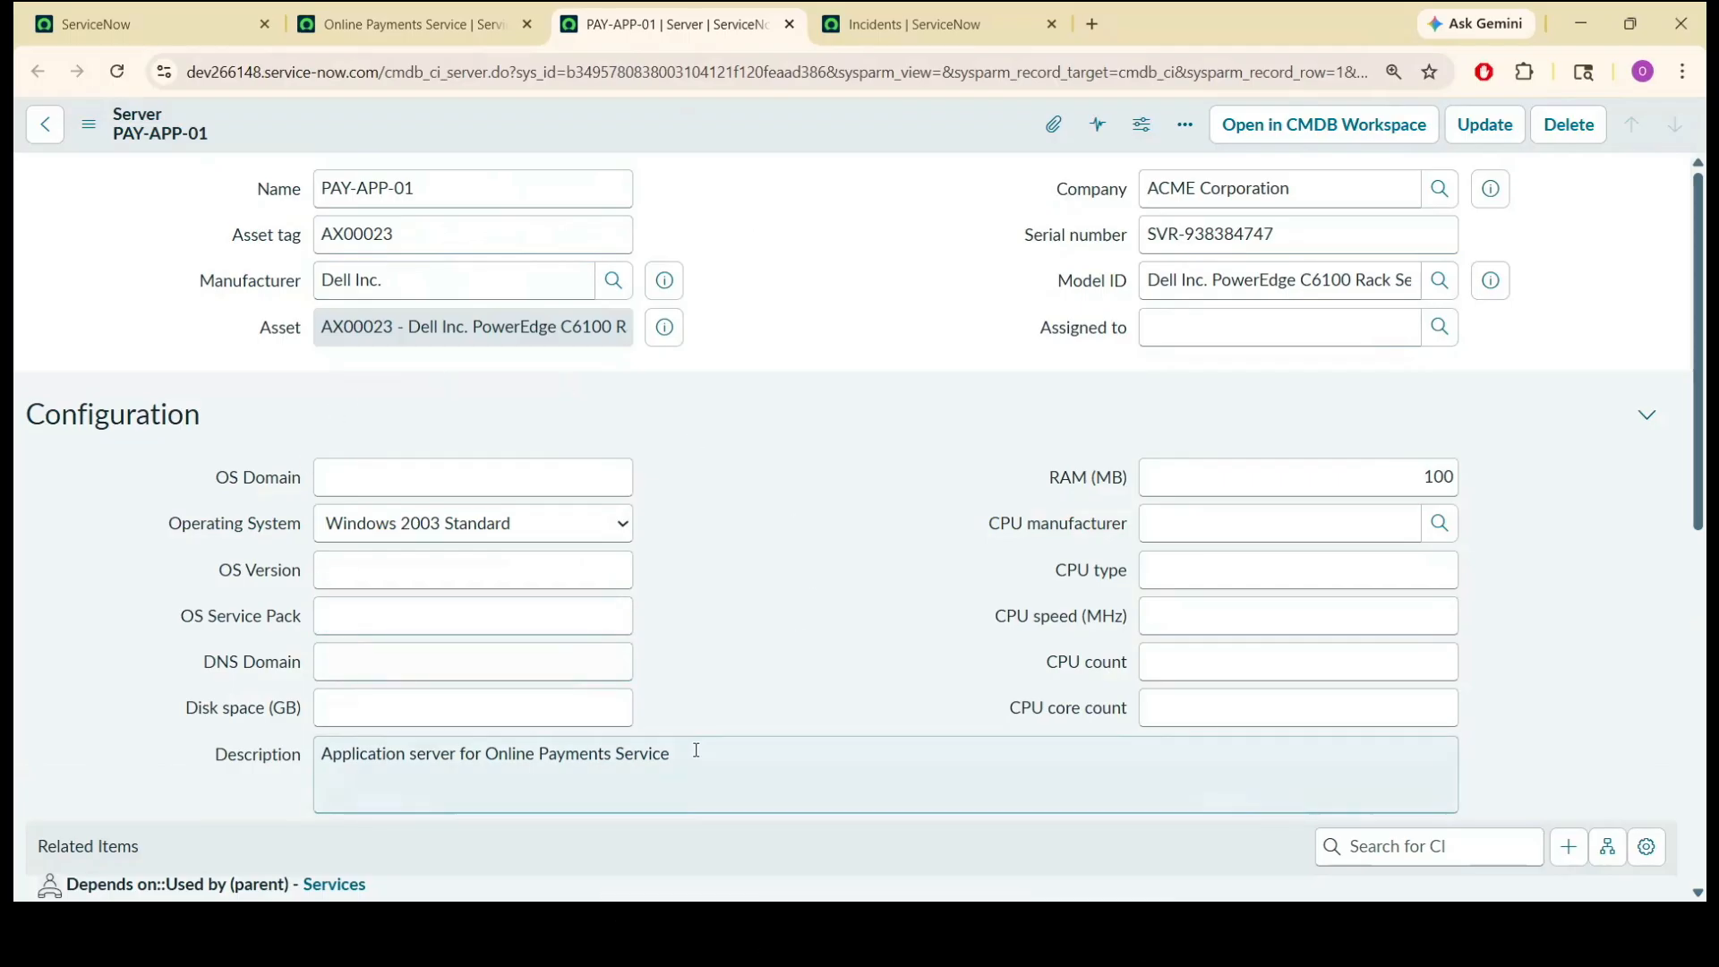
double_click(695, 750)
triple_click(698, 752)
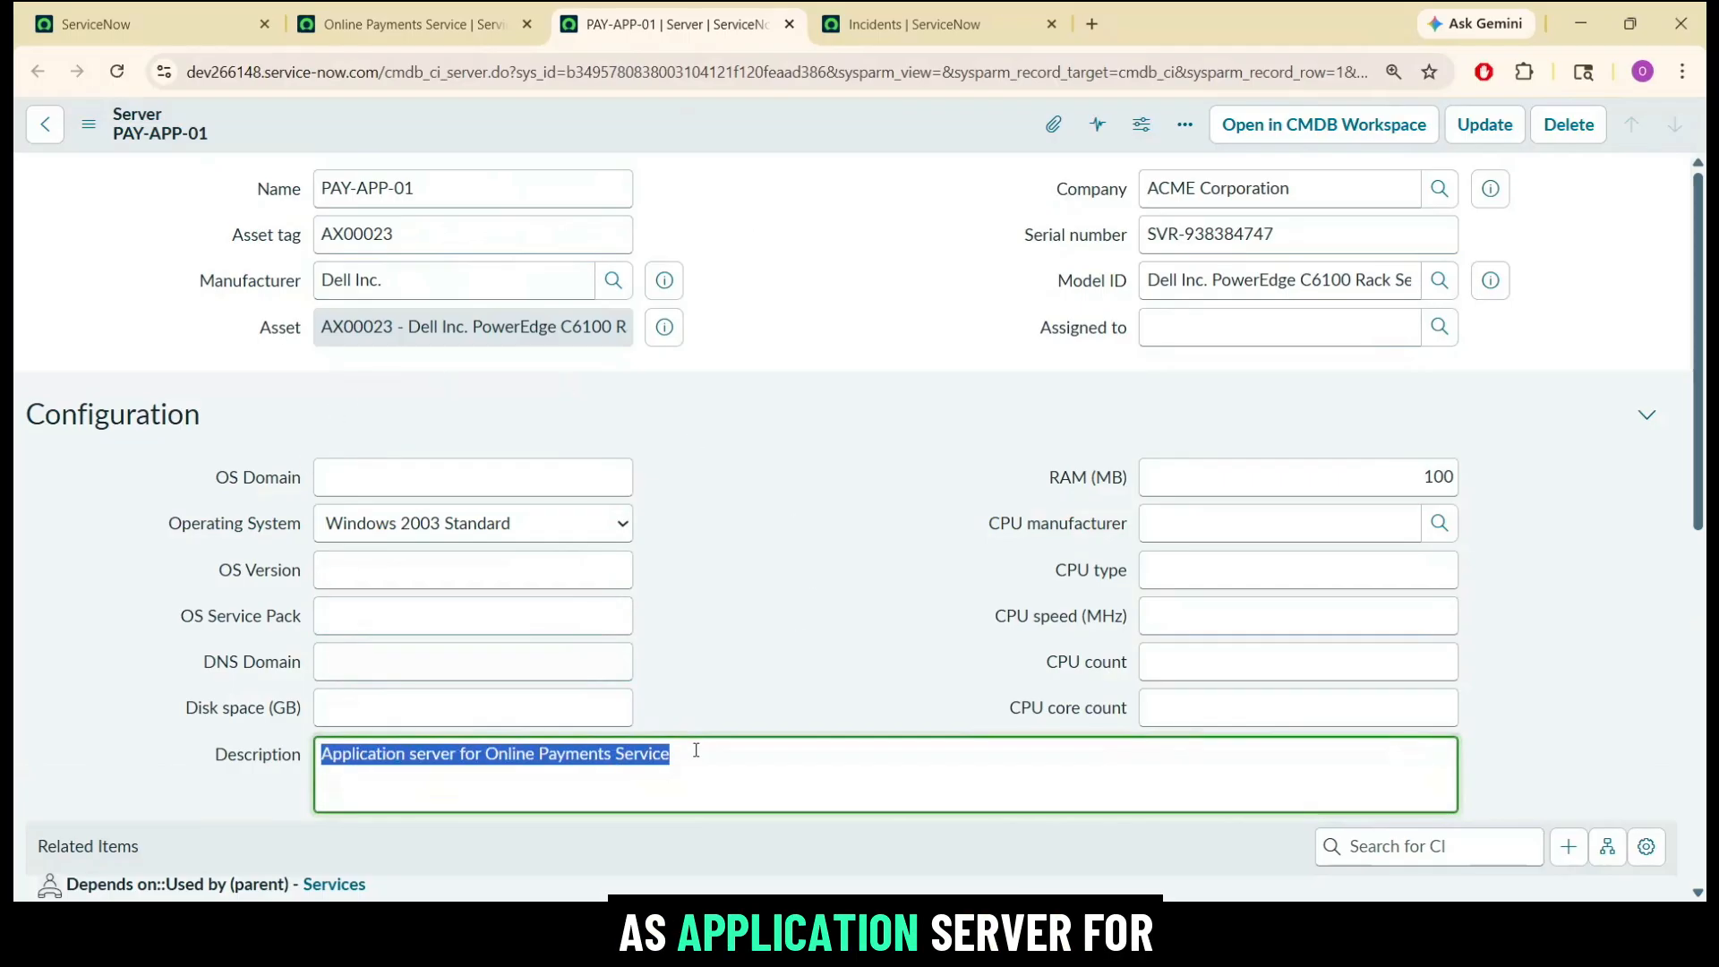
left_click(758, 707)
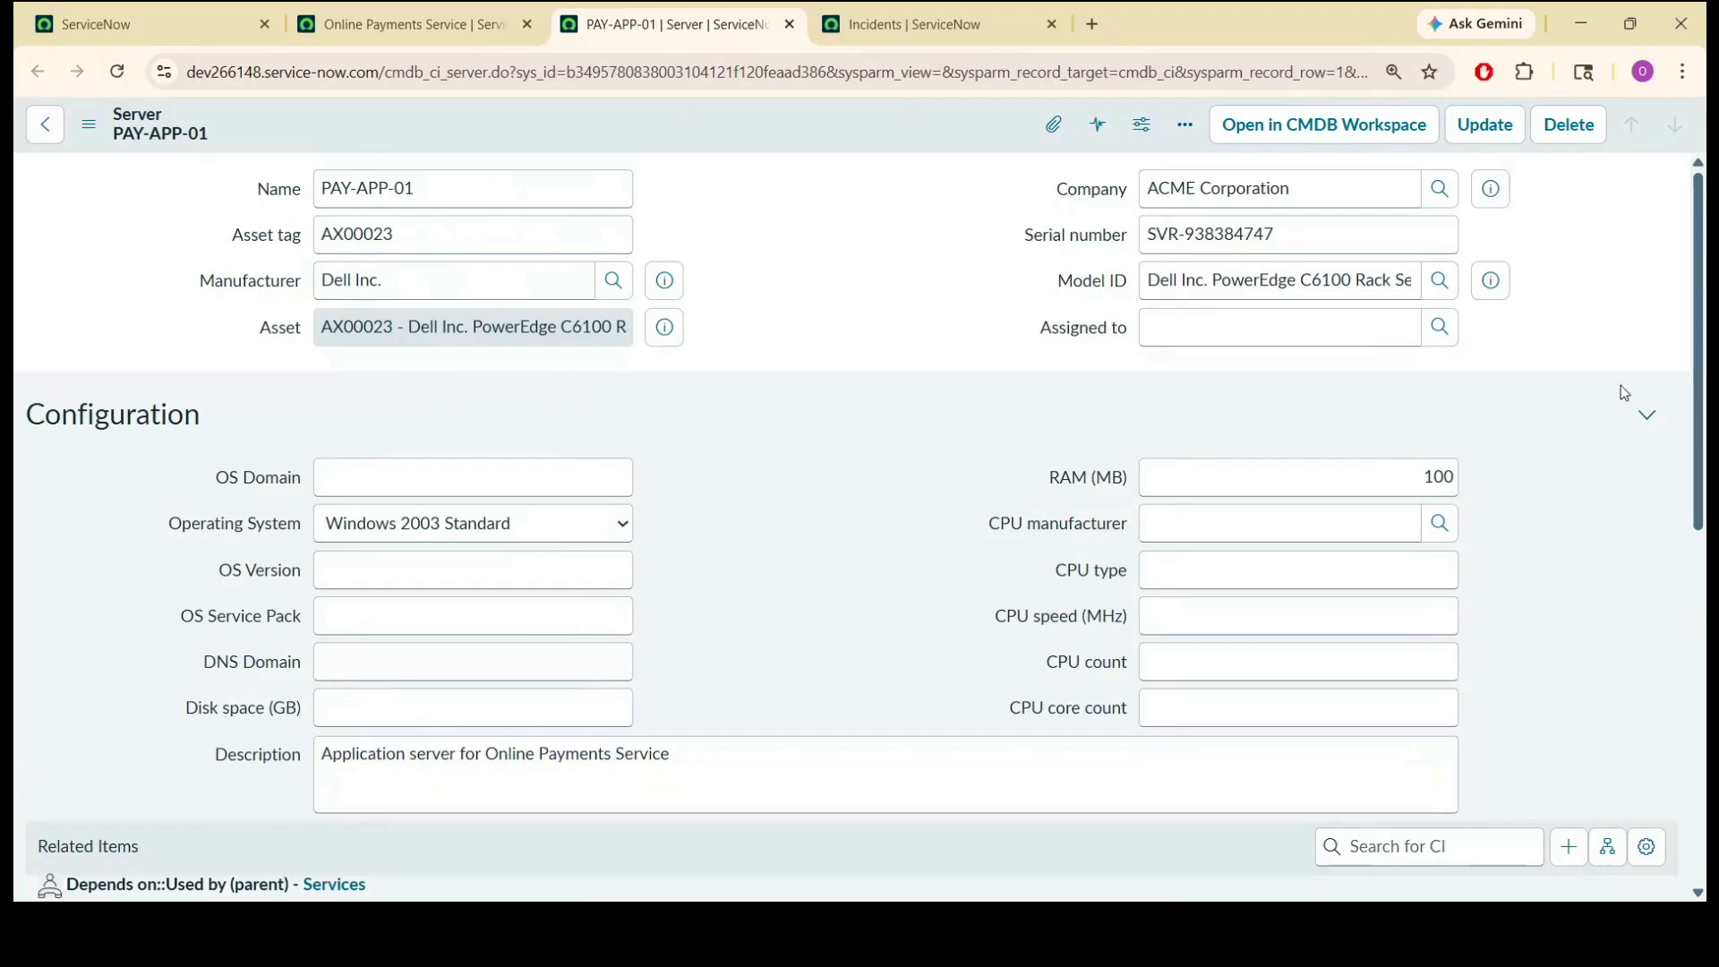
scroll(612, 532, "down", 3)
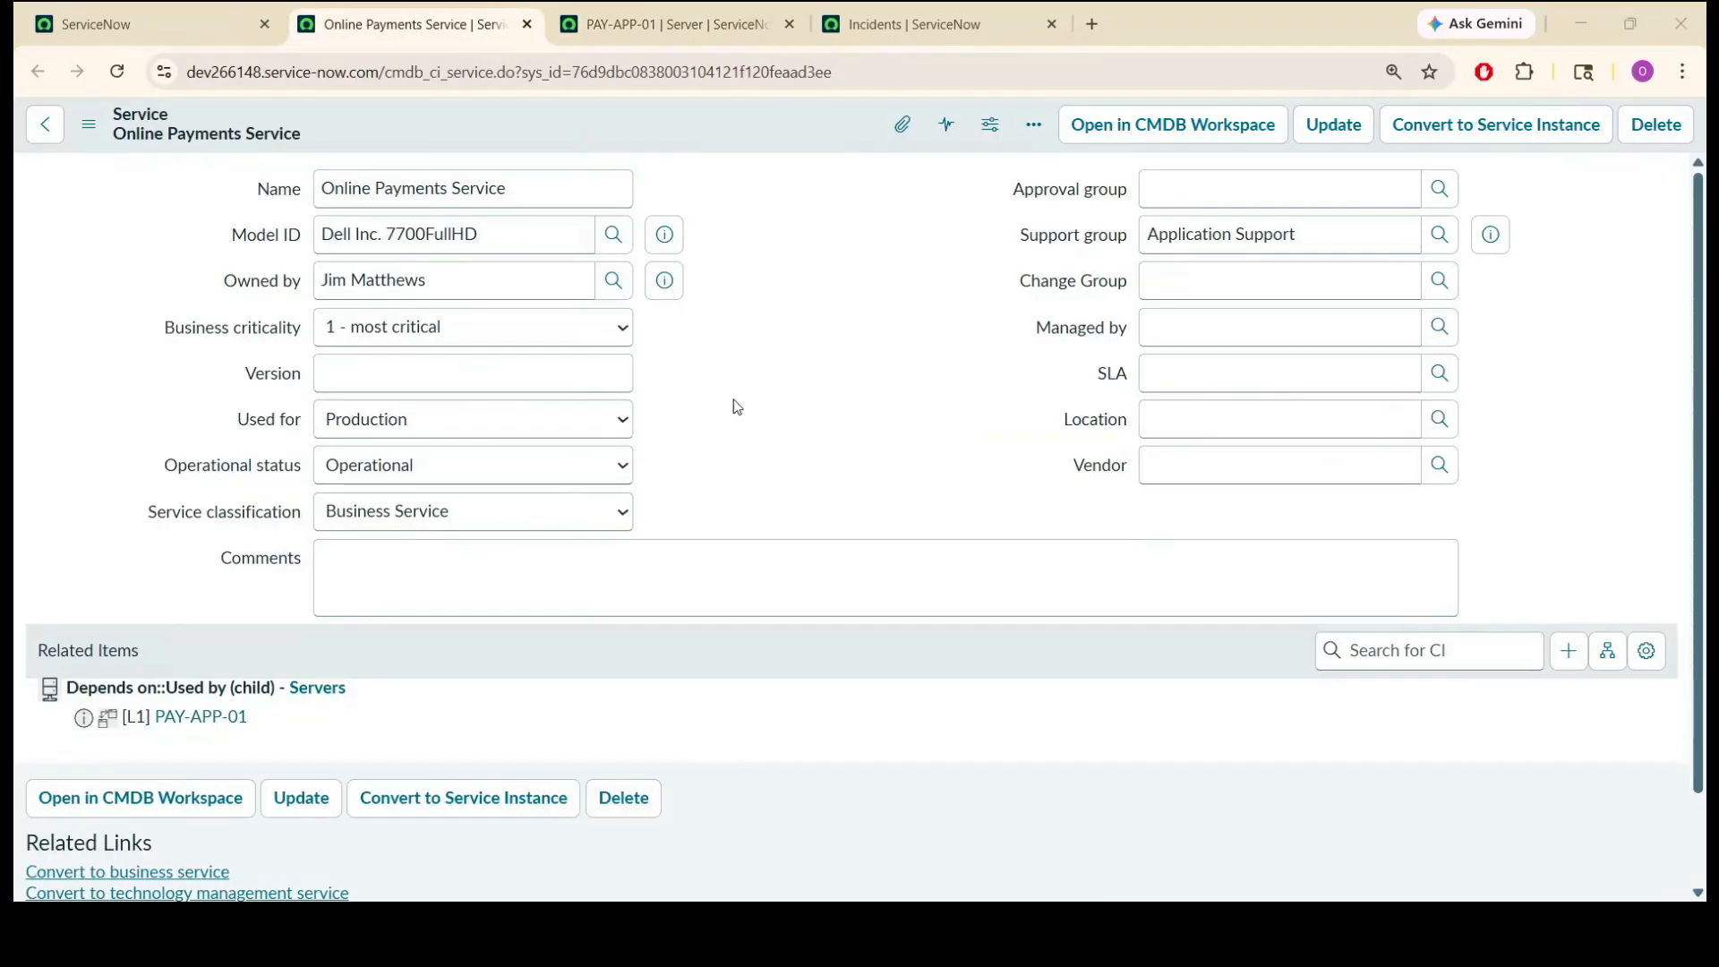
Check the name of the affected business service on the Online Payments Service record.
left_click(567, 184)
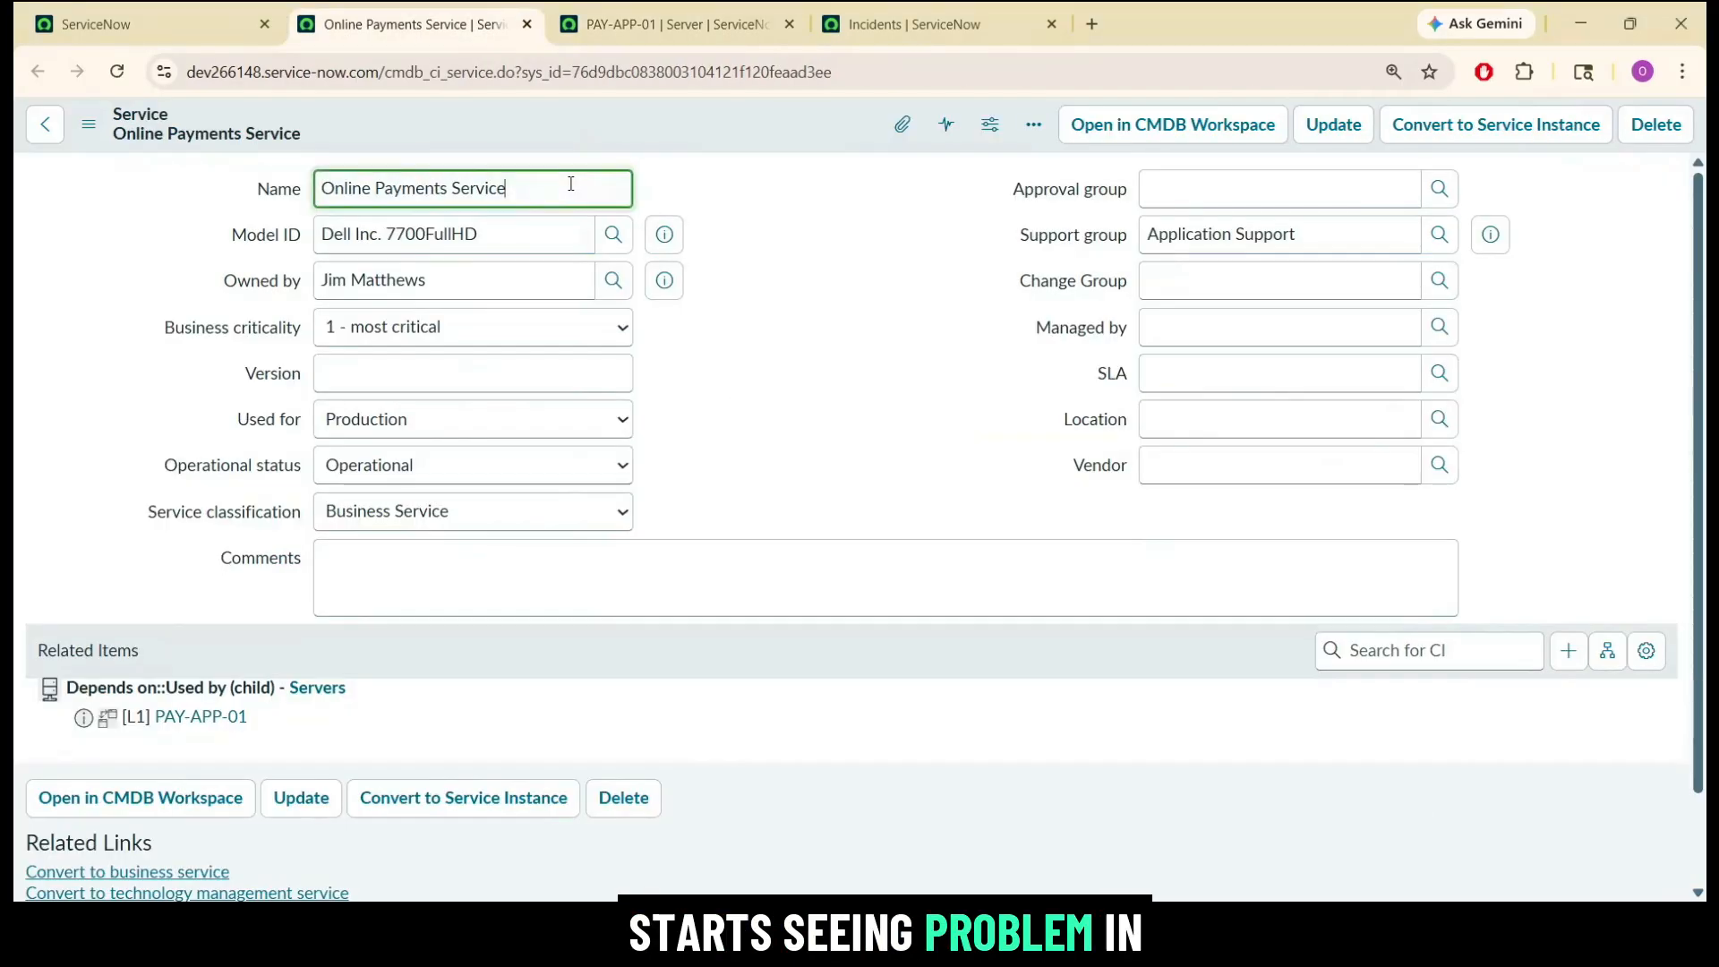
double_click(570, 184)
triple_click(570, 183)
left_click(793, 211)
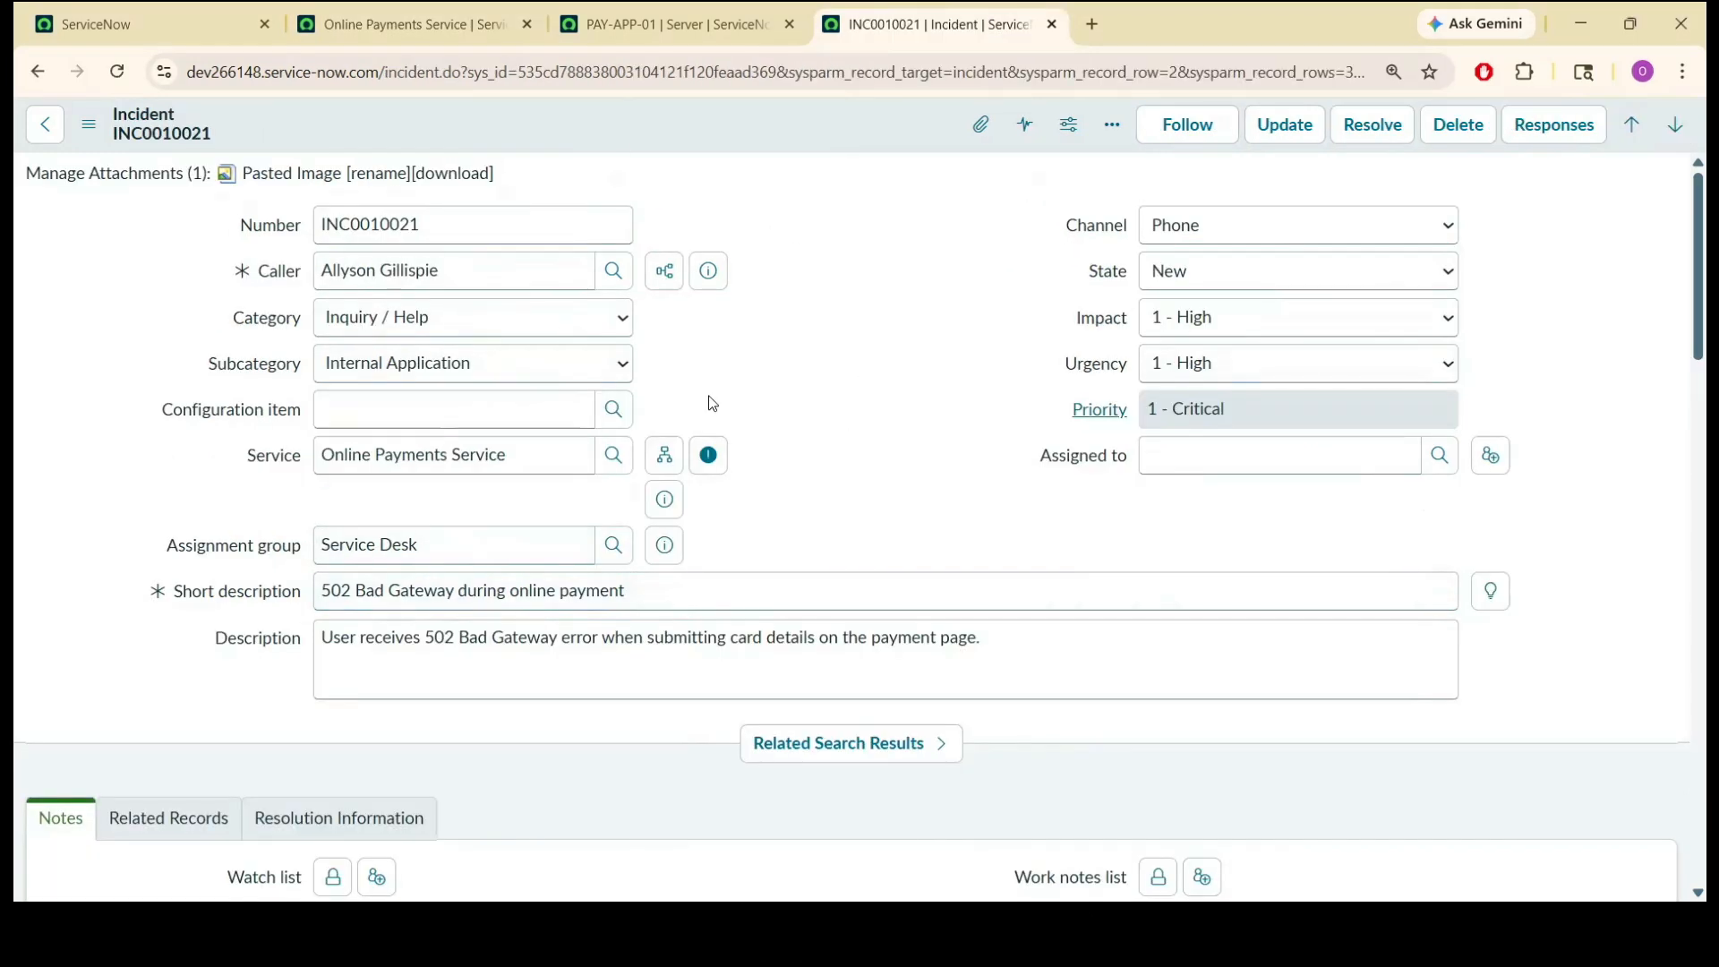
Check the service on incident INC0010021 and set its configuration item to PAY-APP-01.
double_click(574, 444)
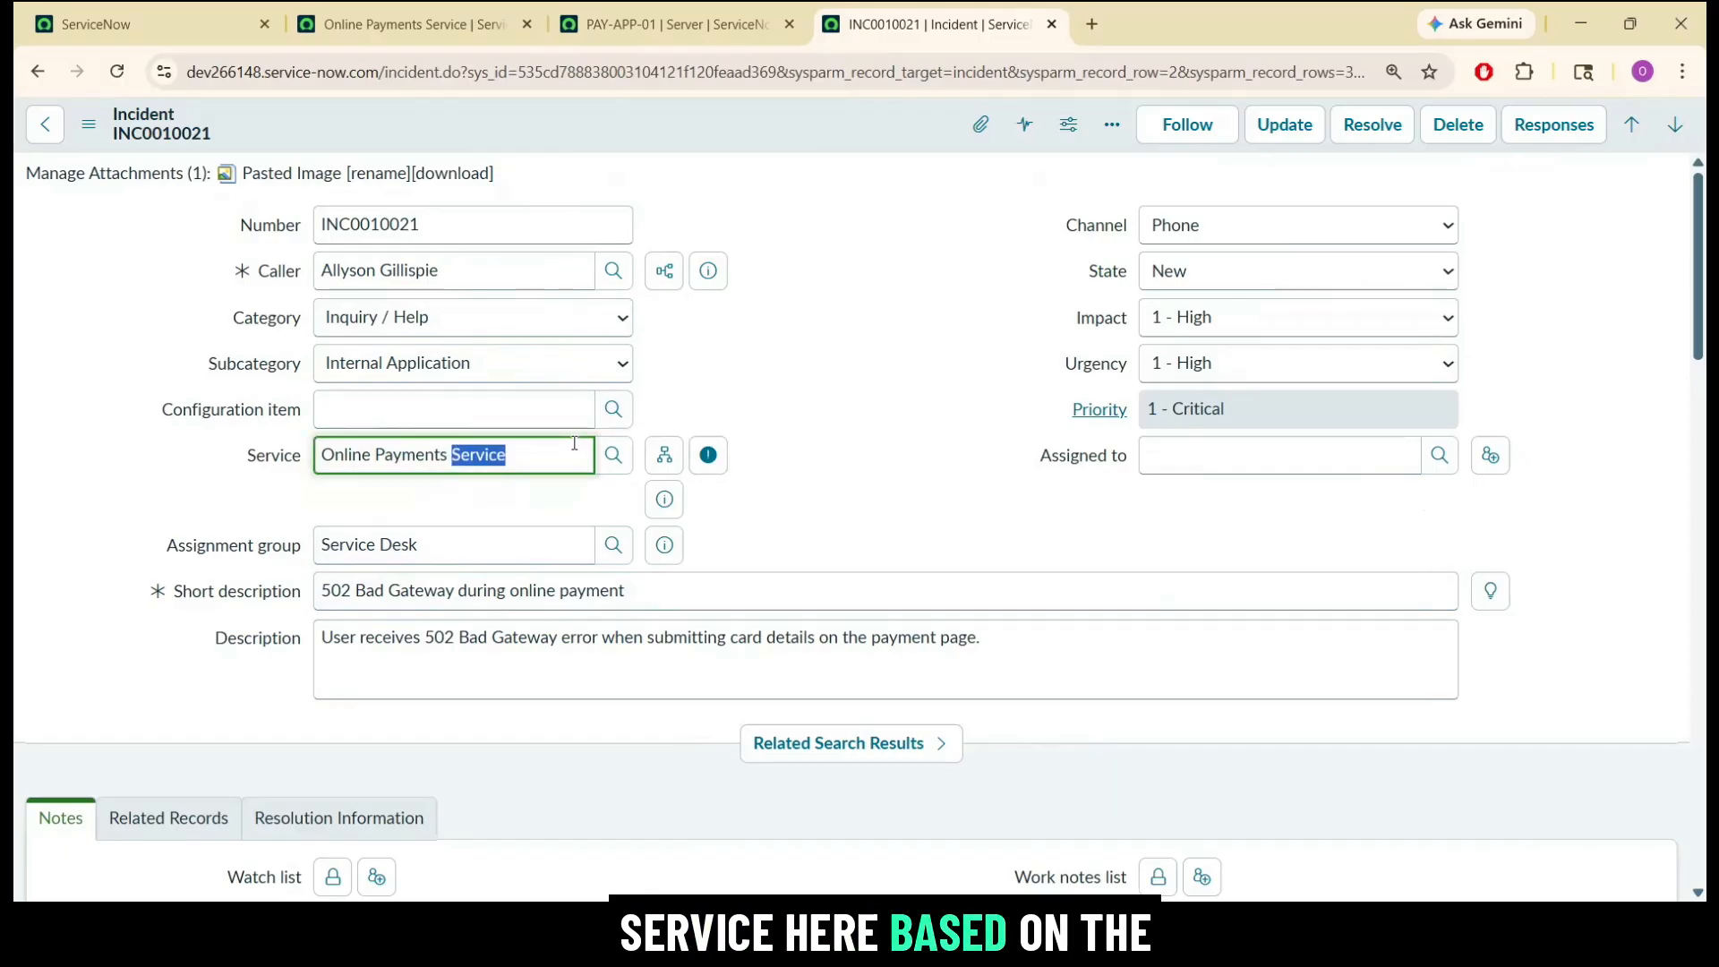
left_click_drag(574, 444, 460, 400)
left_click(460, 409)
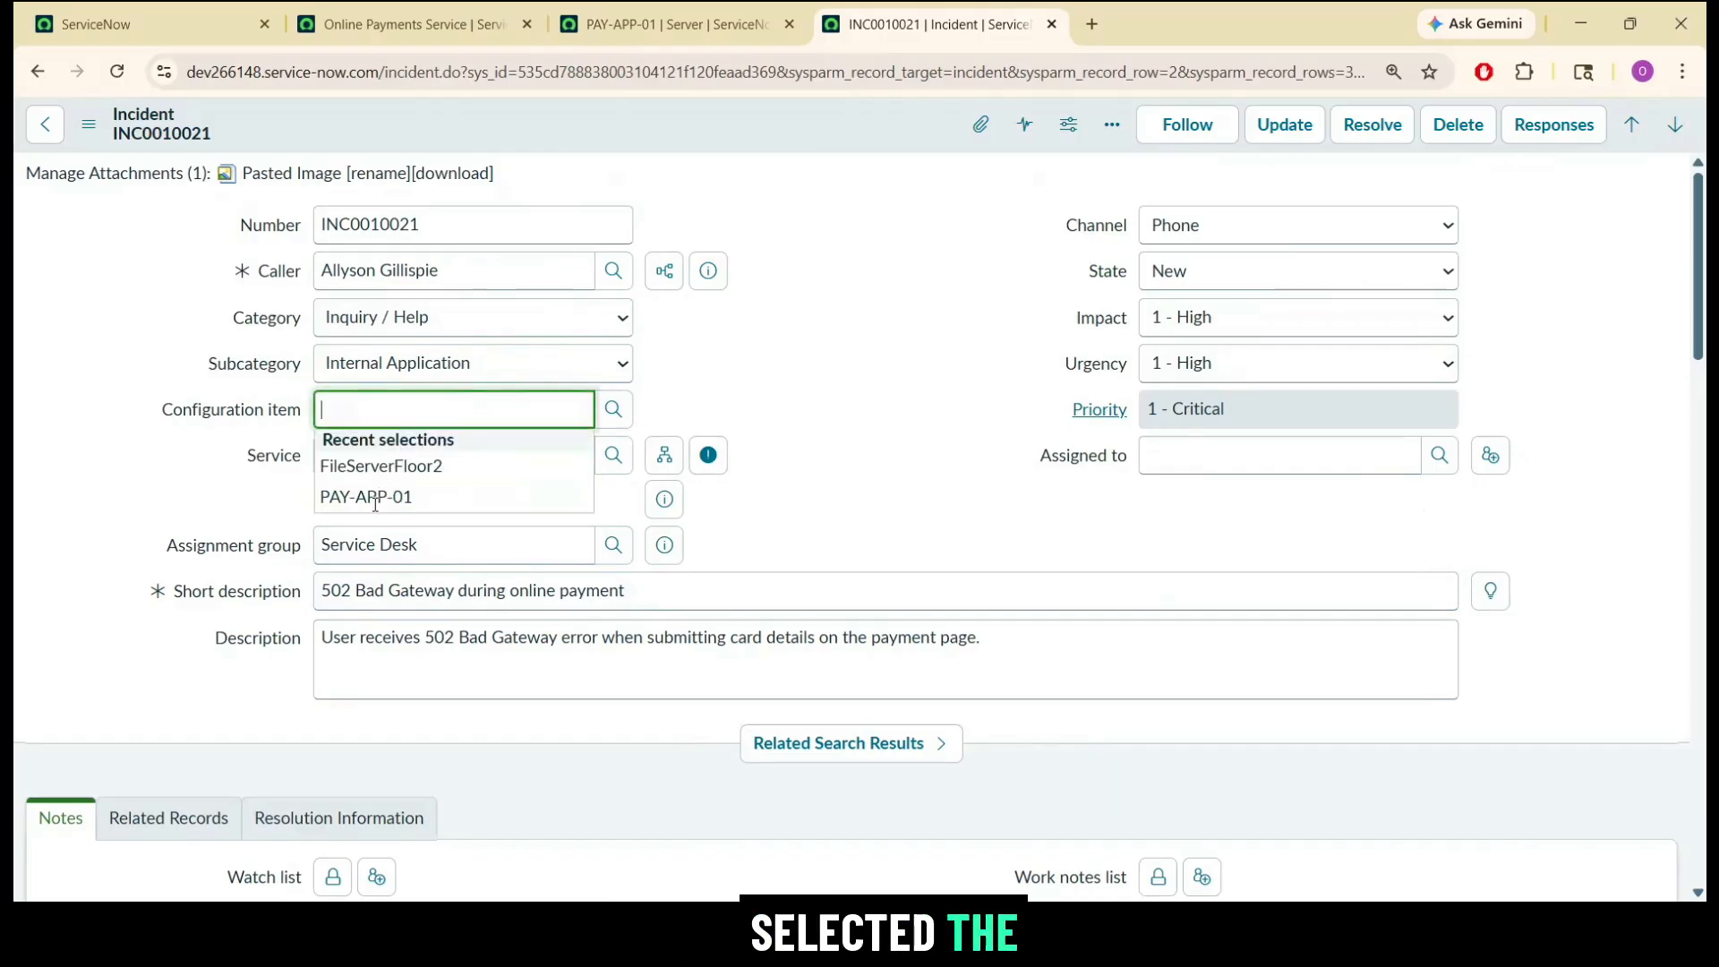
left_click(375, 497)
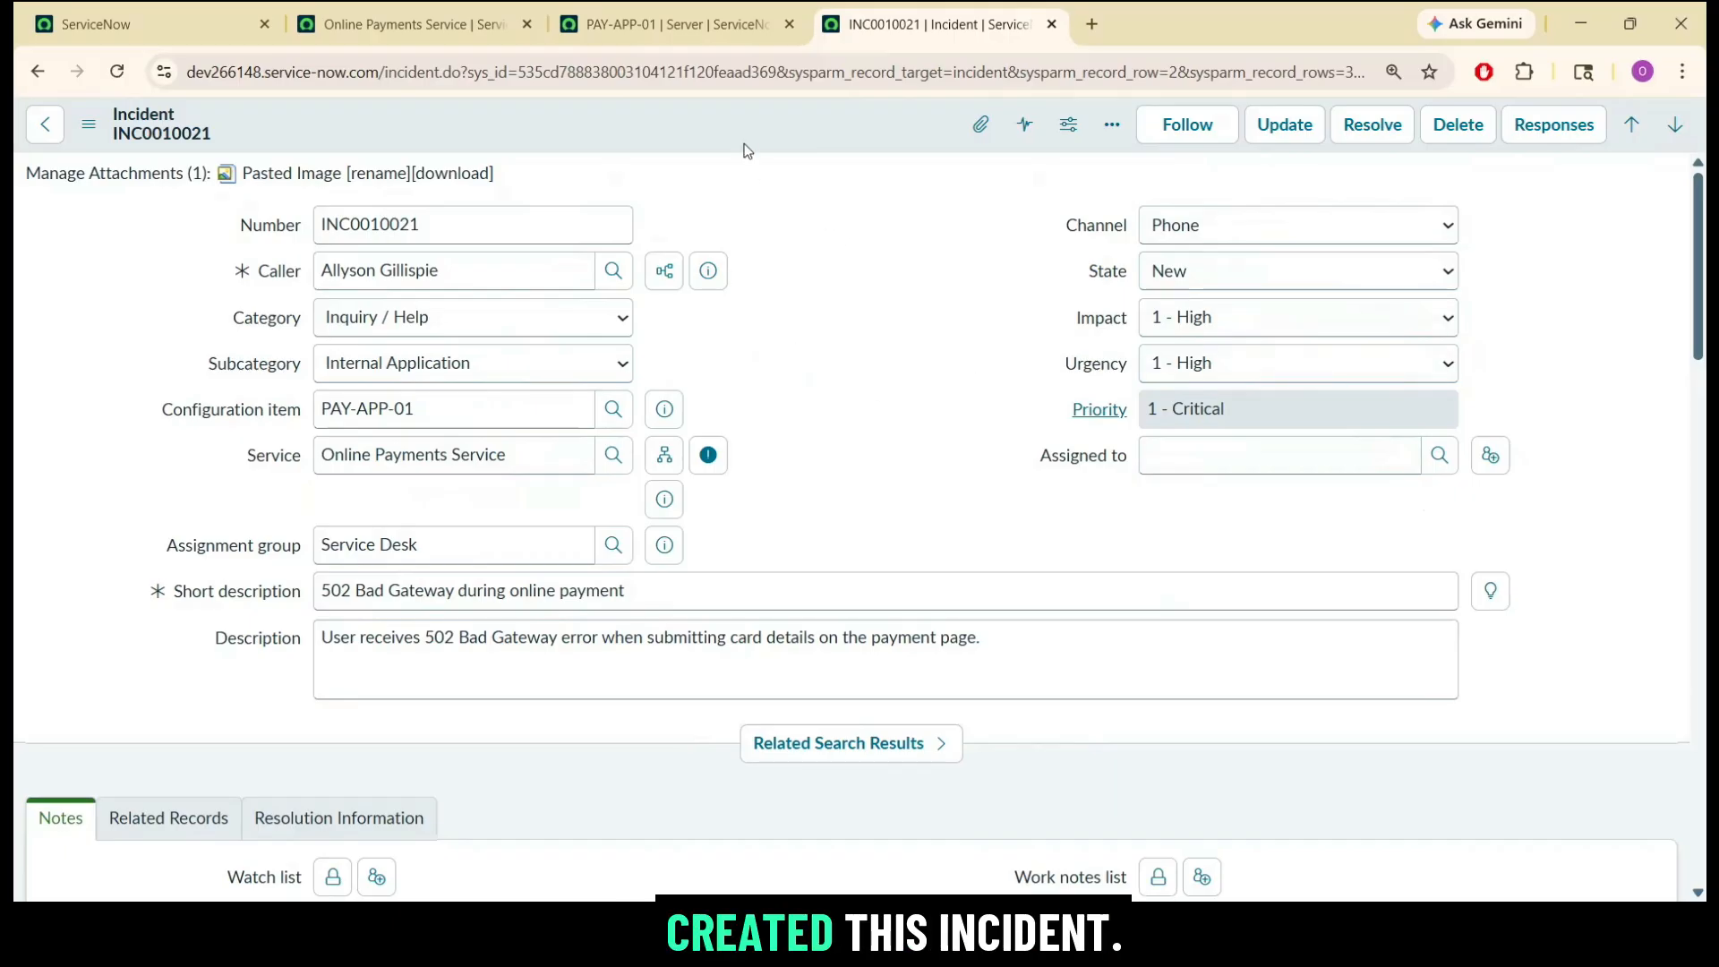
Check the Service Desk assignment group on INC0010021, assign the incident to the recently selected agent and save the record.
left_click(455, 541)
key("ctrl+shift+Left")
key("ctrl+shift+Left")
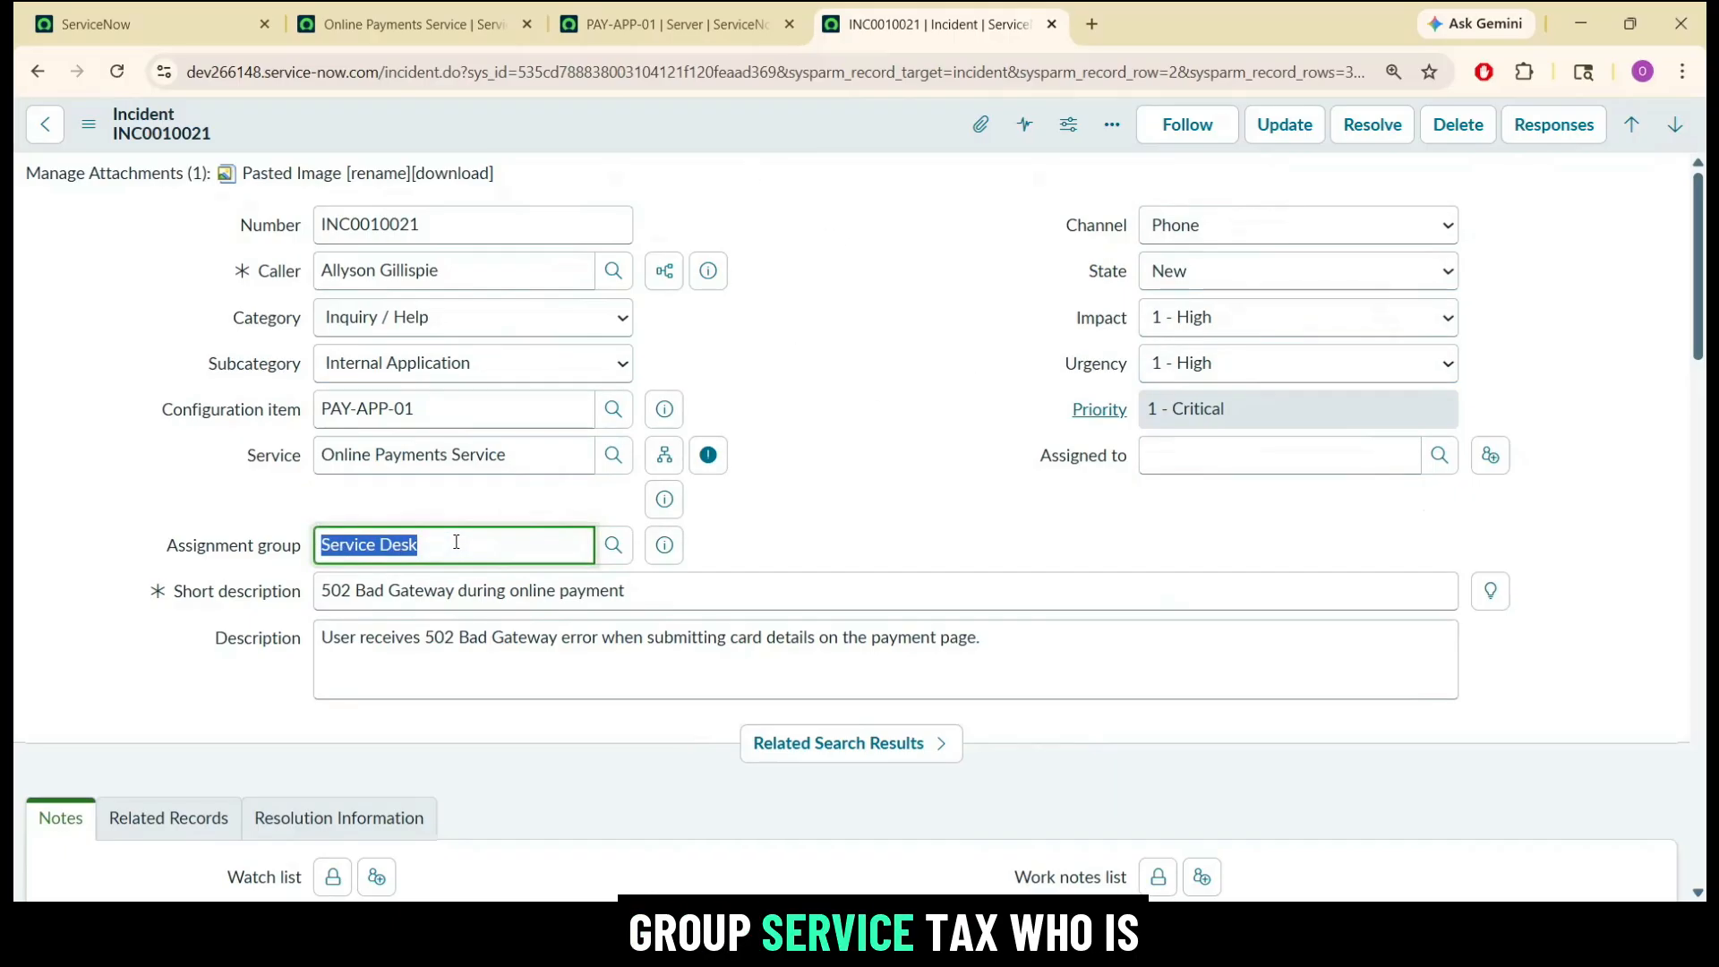
left_click(922, 483)
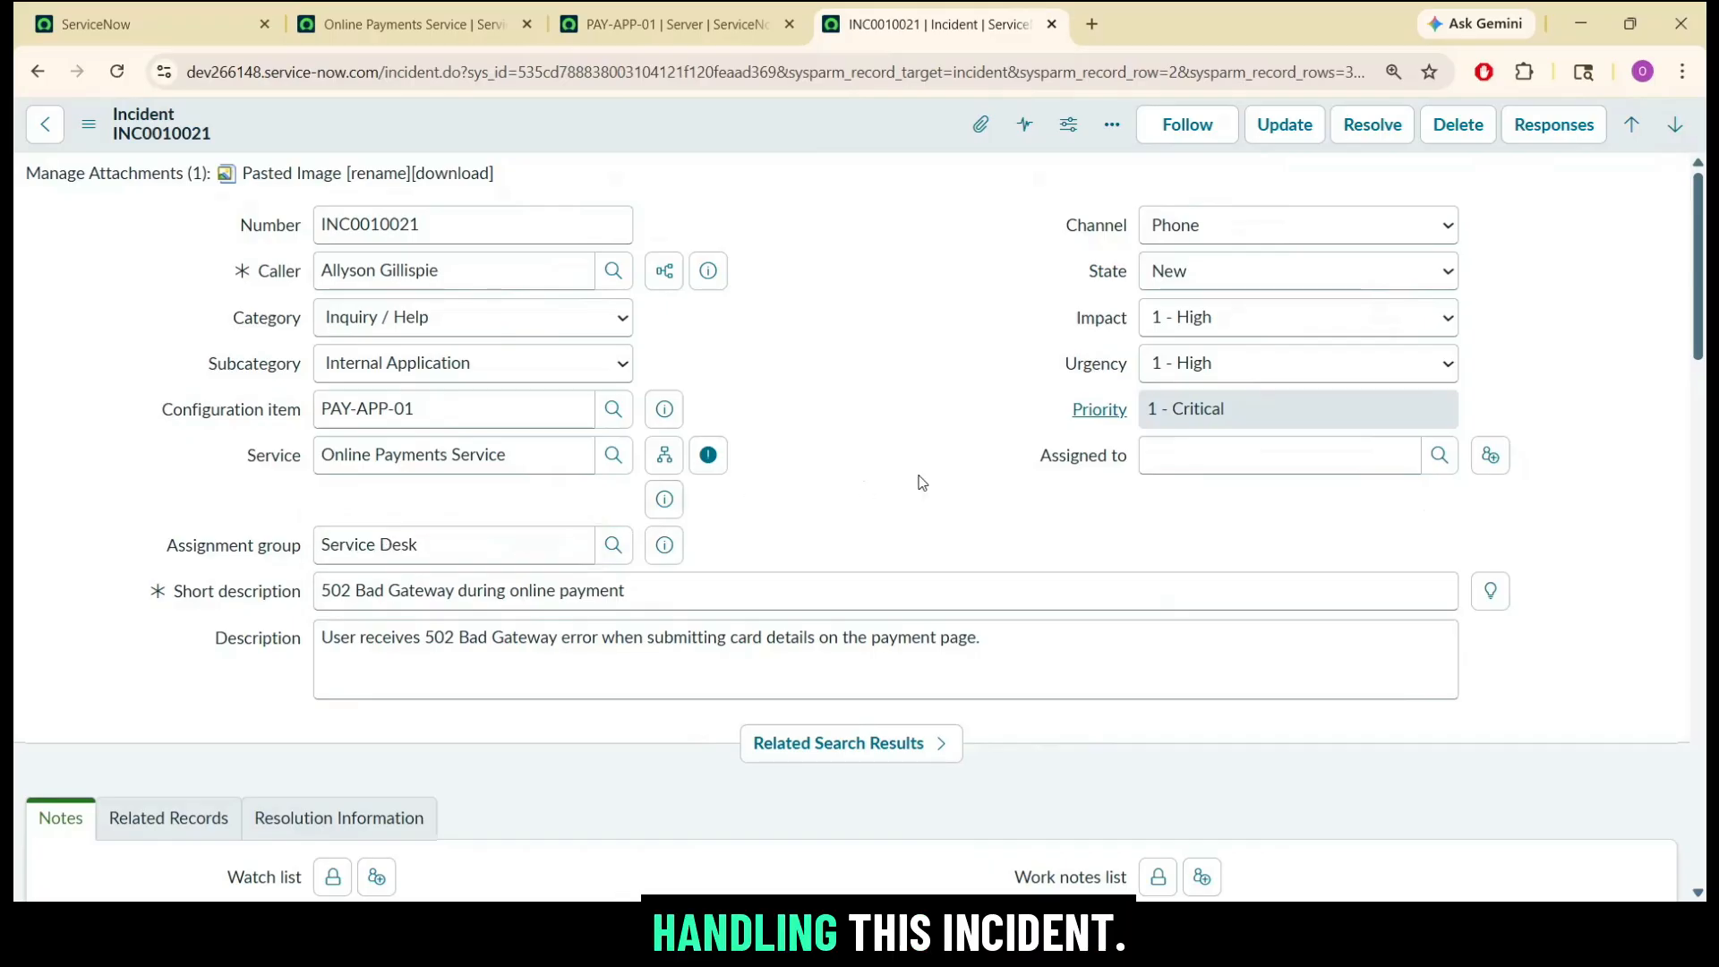
left_click(1292, 448)
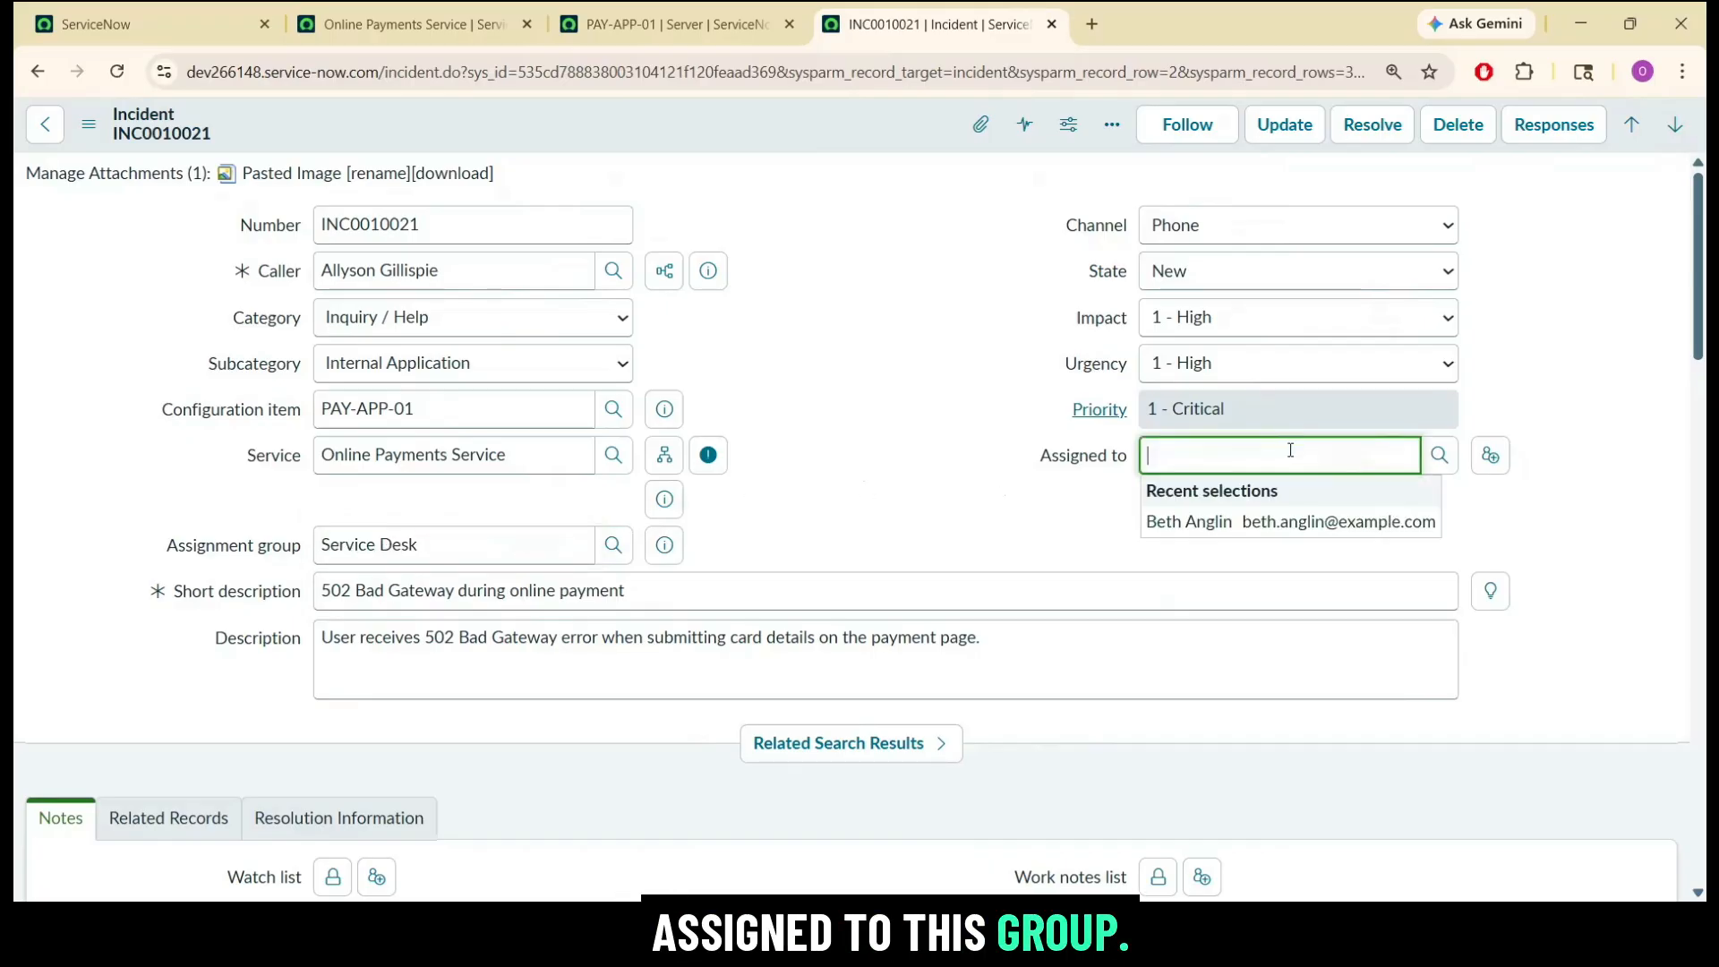
left_click(1256, 522)
key("shift+Tab")
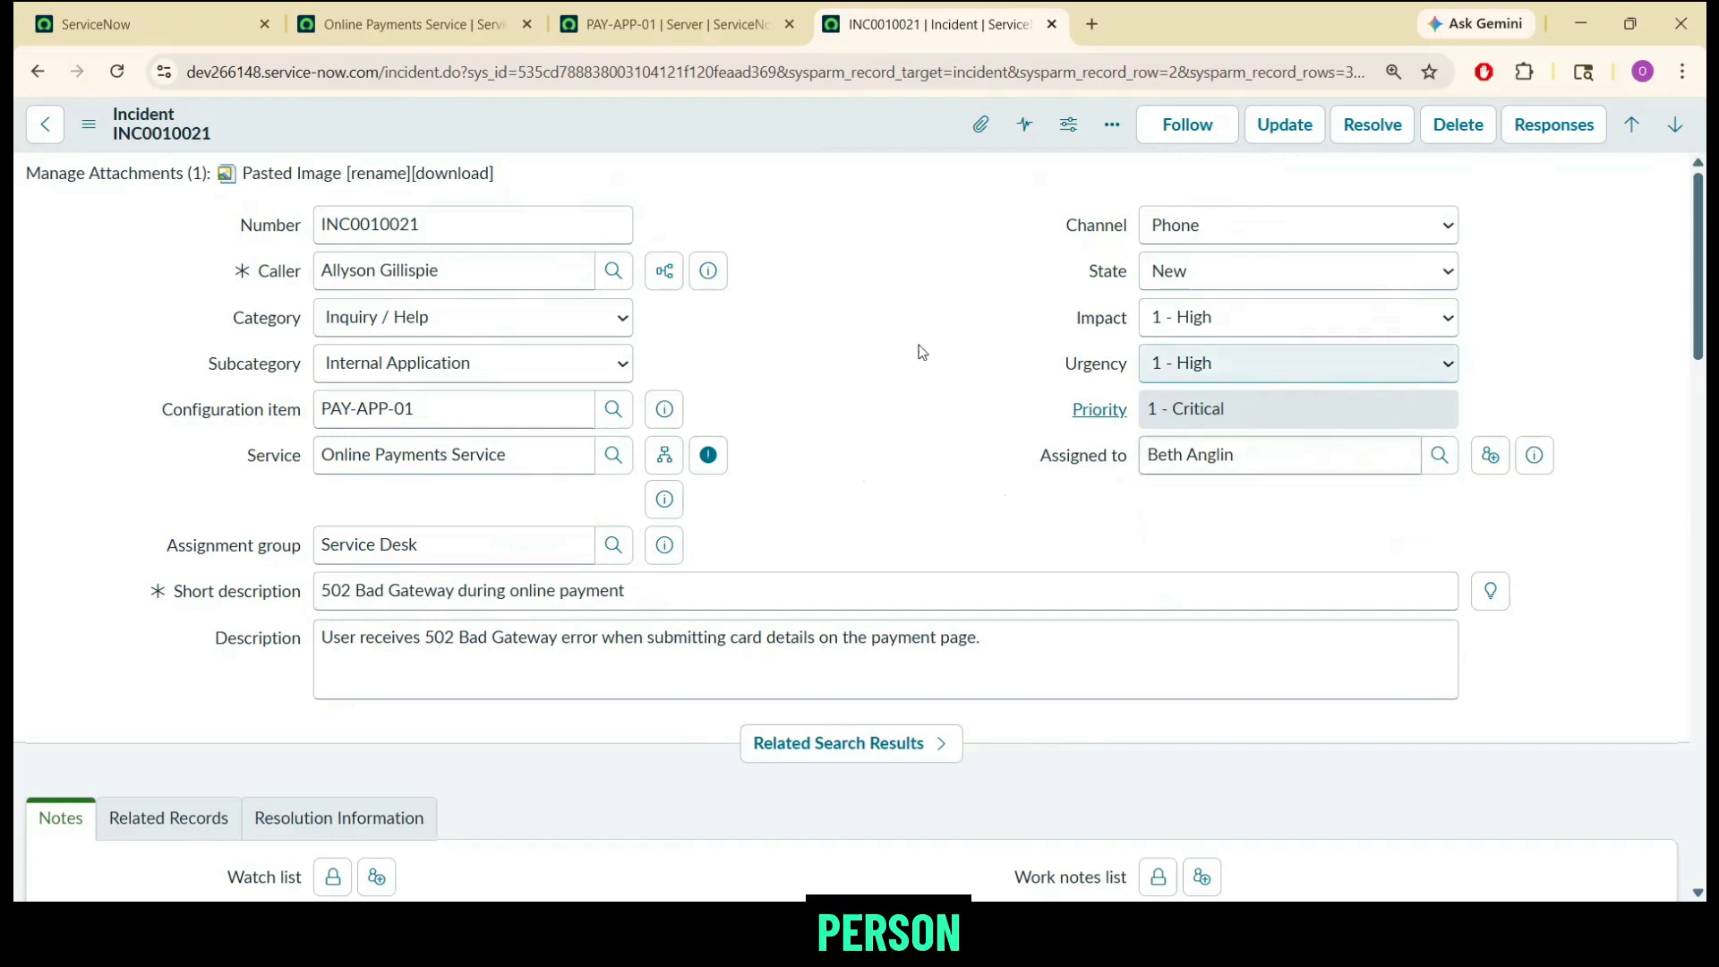
left_click(795, 130)
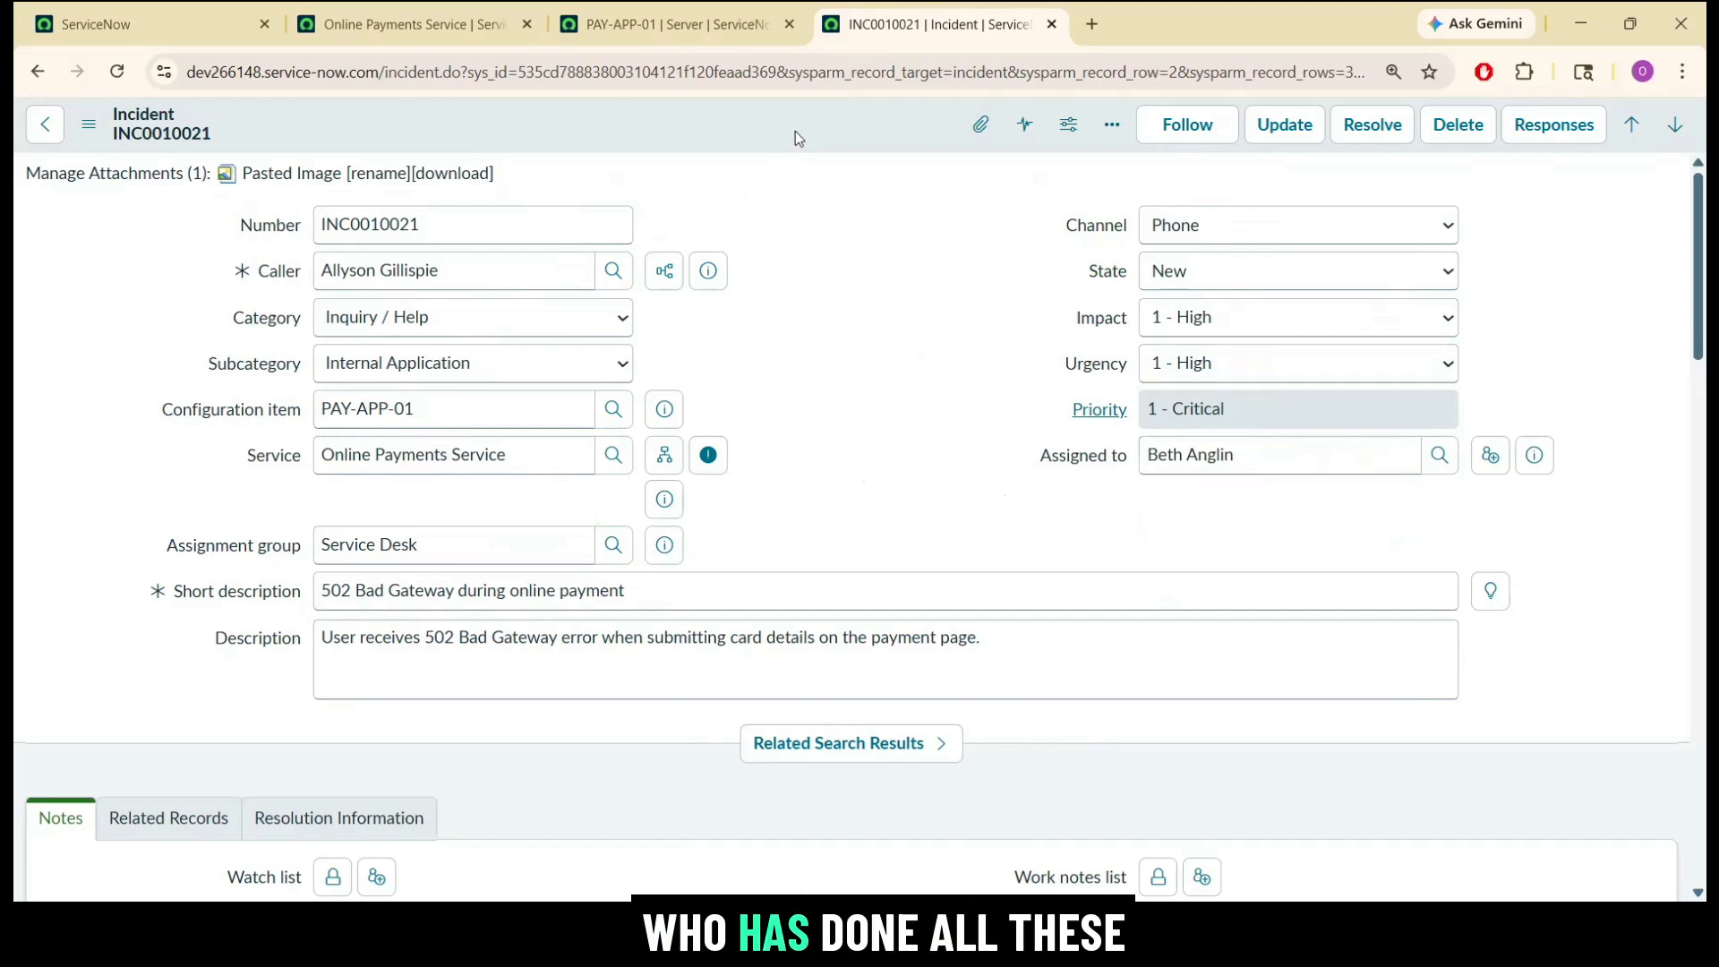
right_click(797, 141)
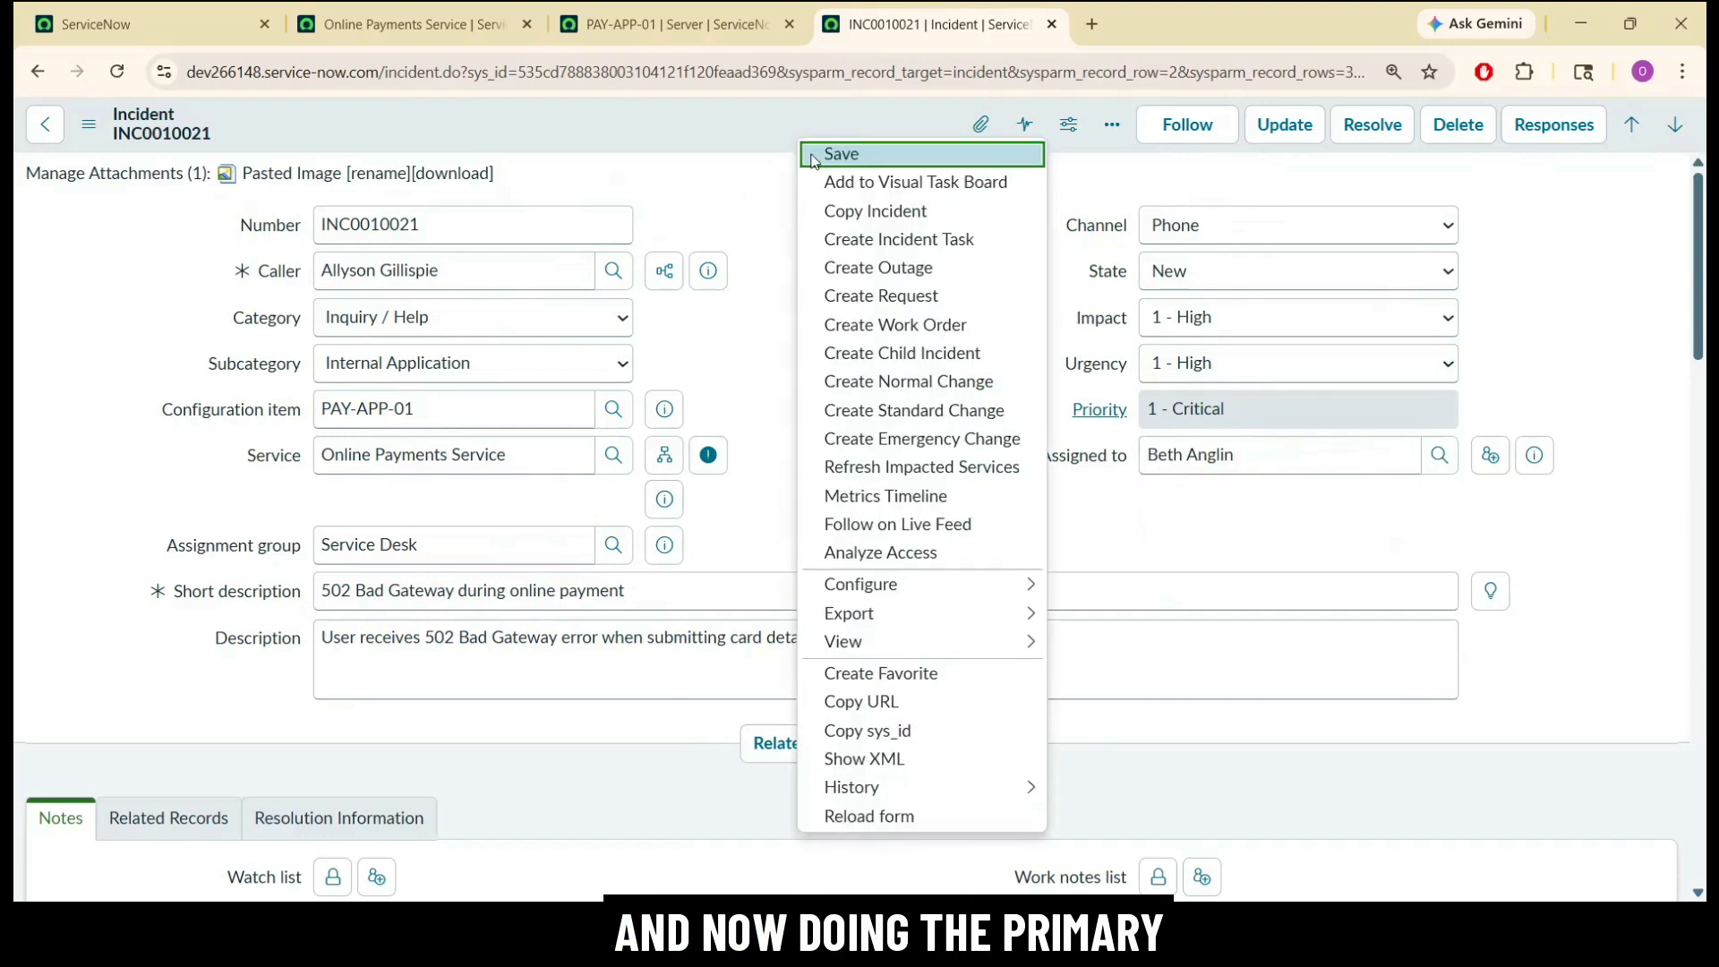
left_click(815, 156)
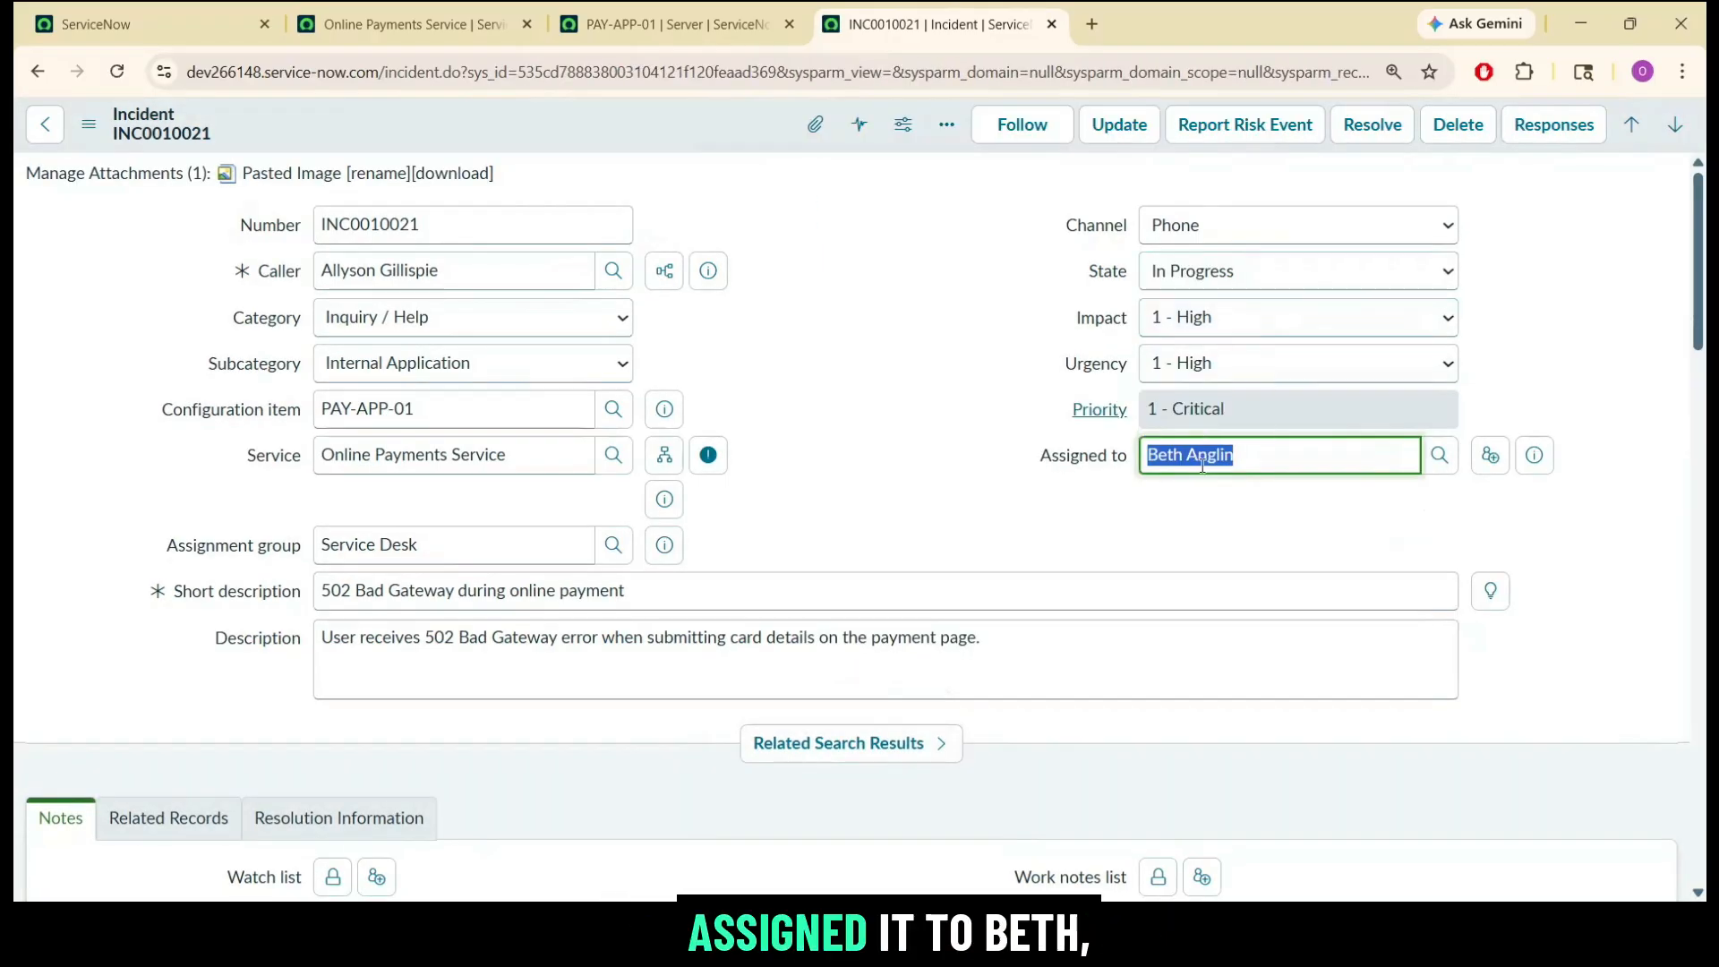
left_click(1010, 326)
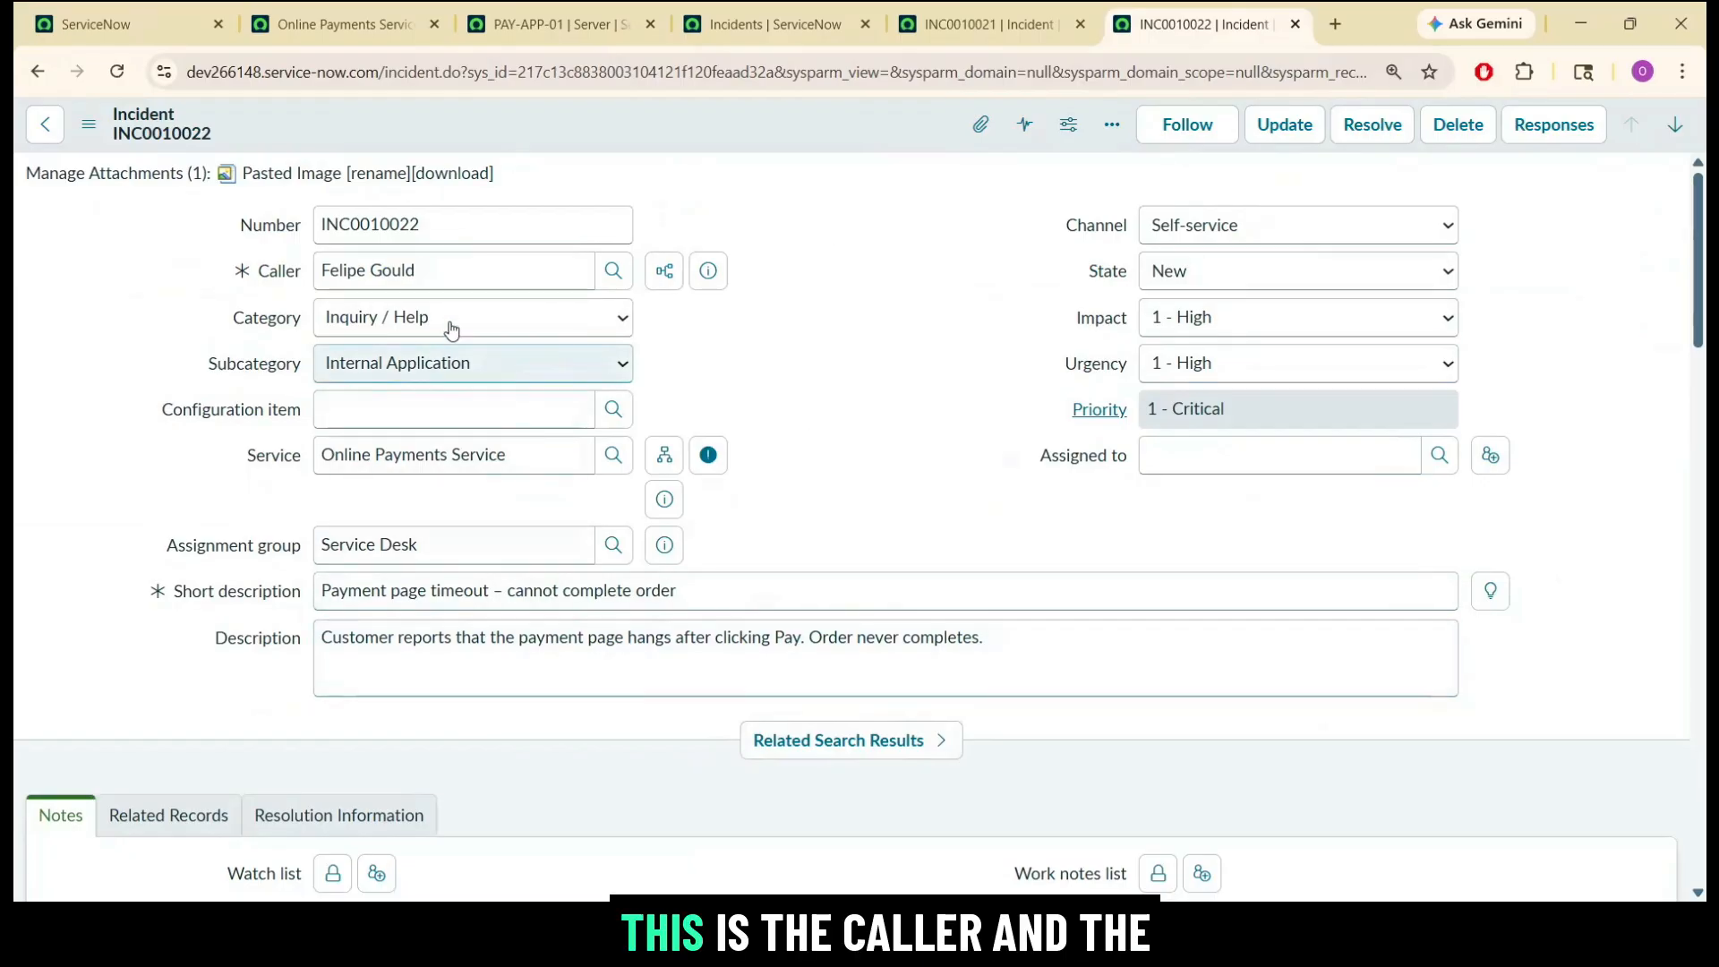
Review the caller and assignment group on incident INC0010022.
triple_click(464, 262)
left_click(550, 485)
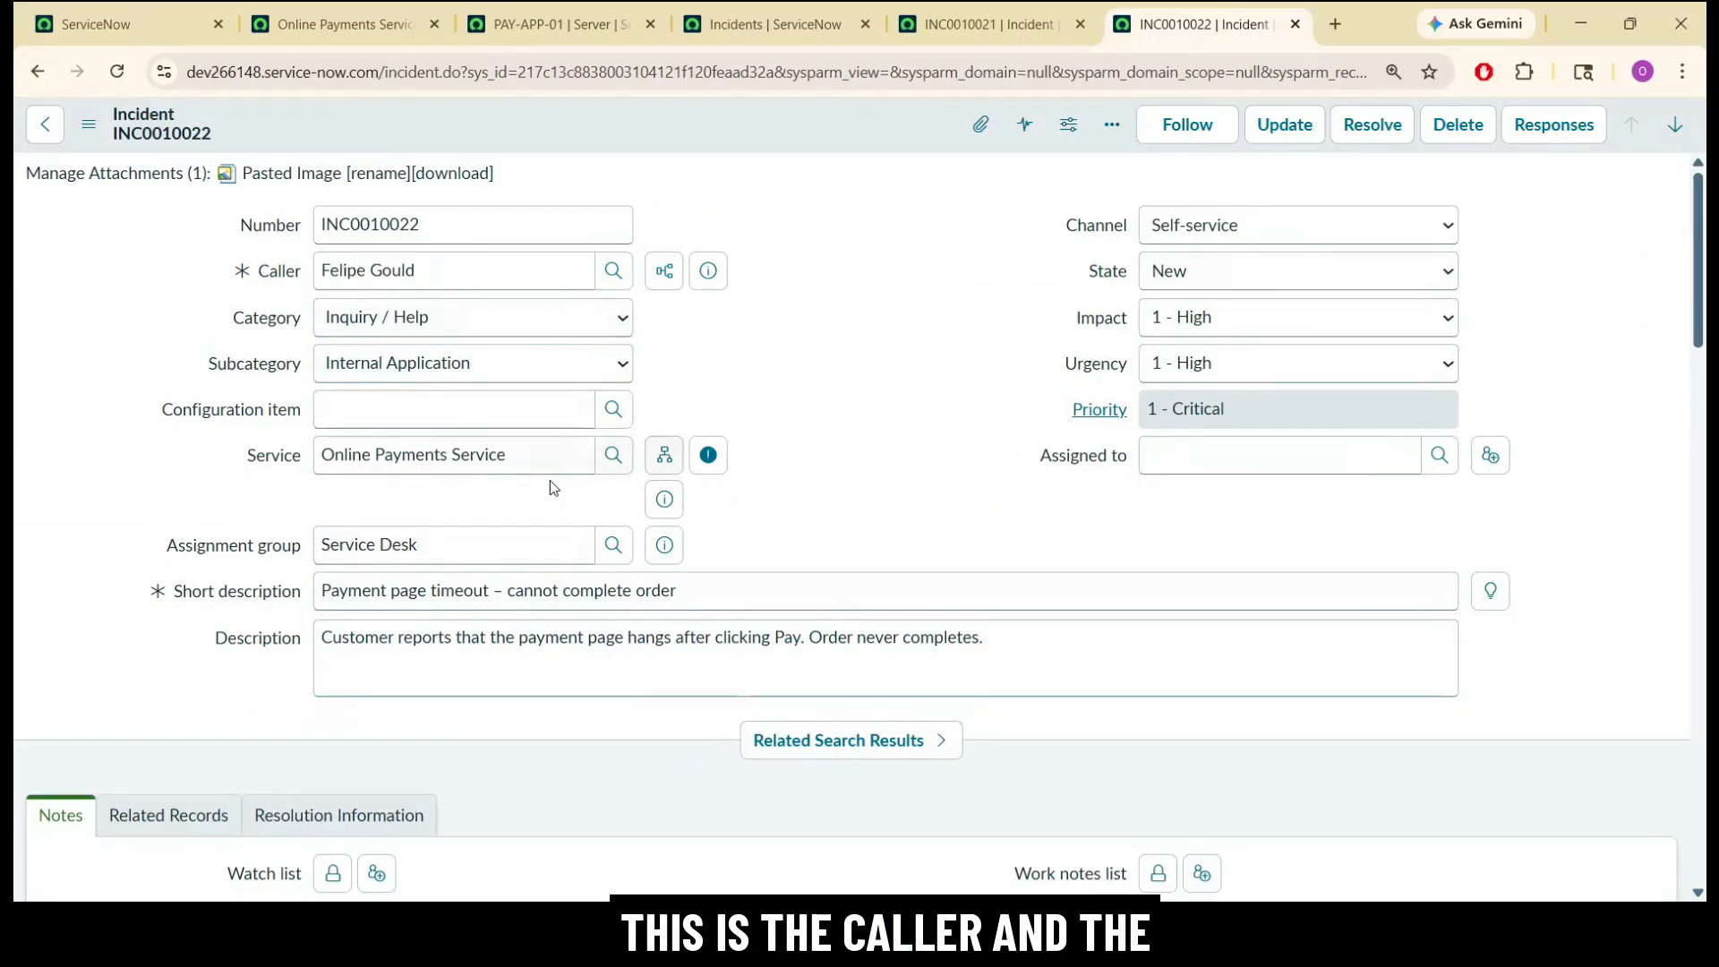
triple_click(472, 545)
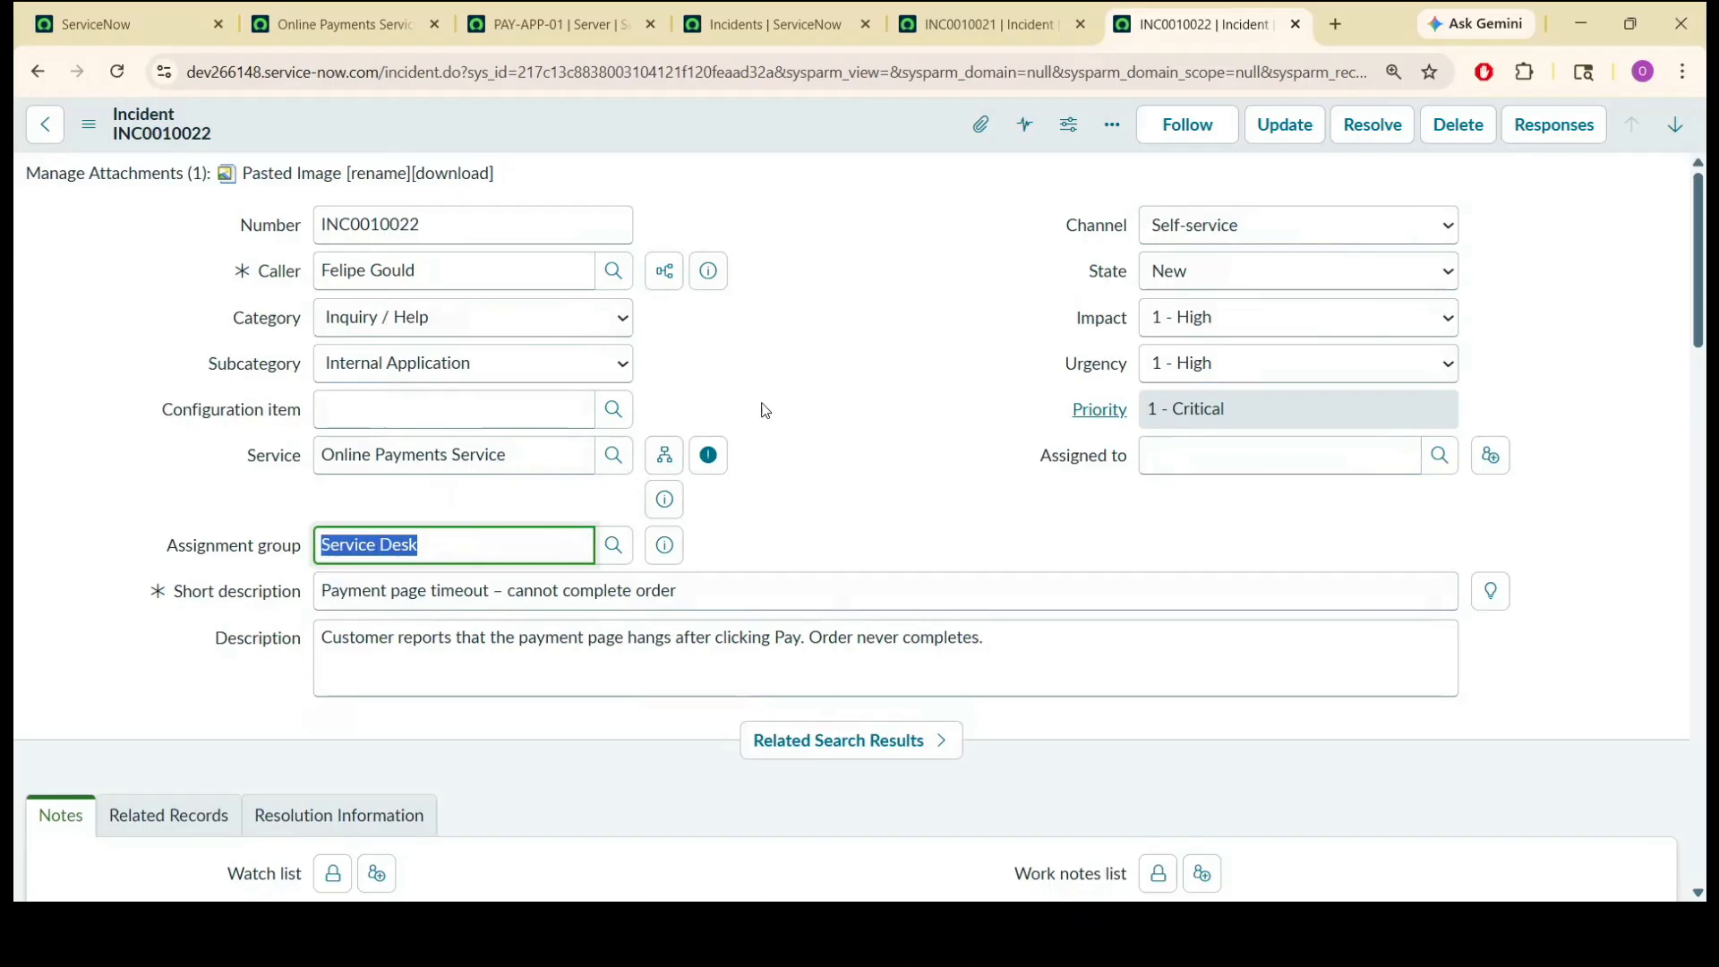
left_click(856, 389)
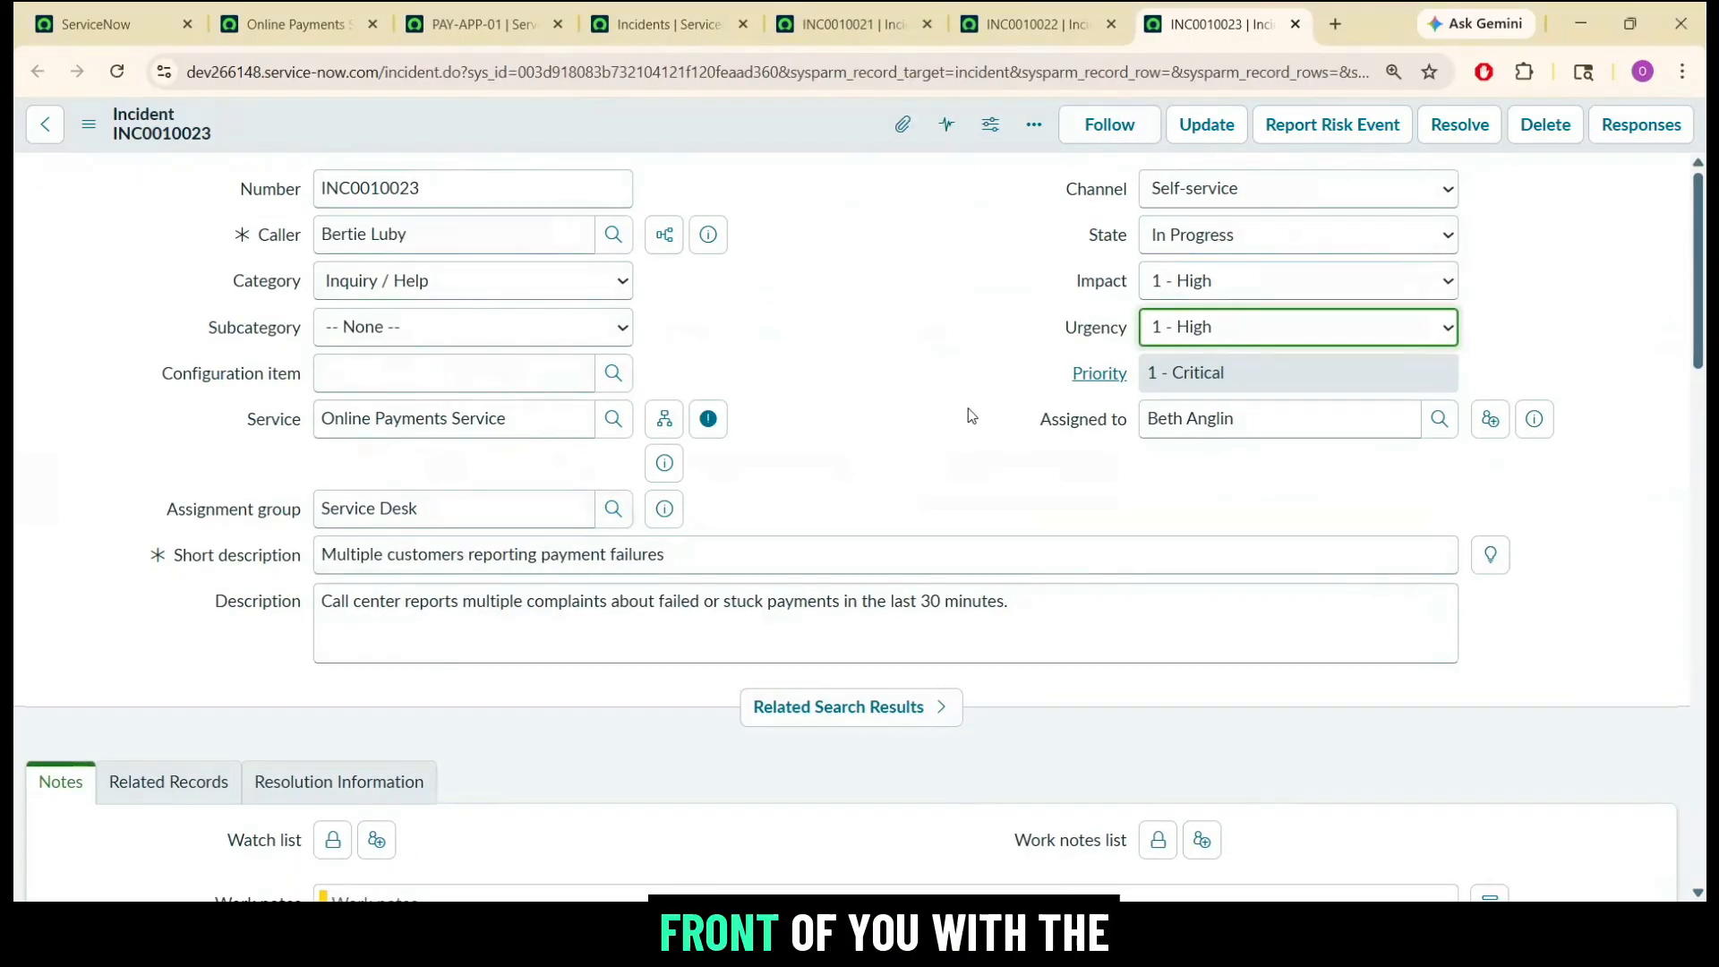
Review the short description of INC0010023 and examine the list of critical Online Payments Service incidents.
triple_click(736, 541)
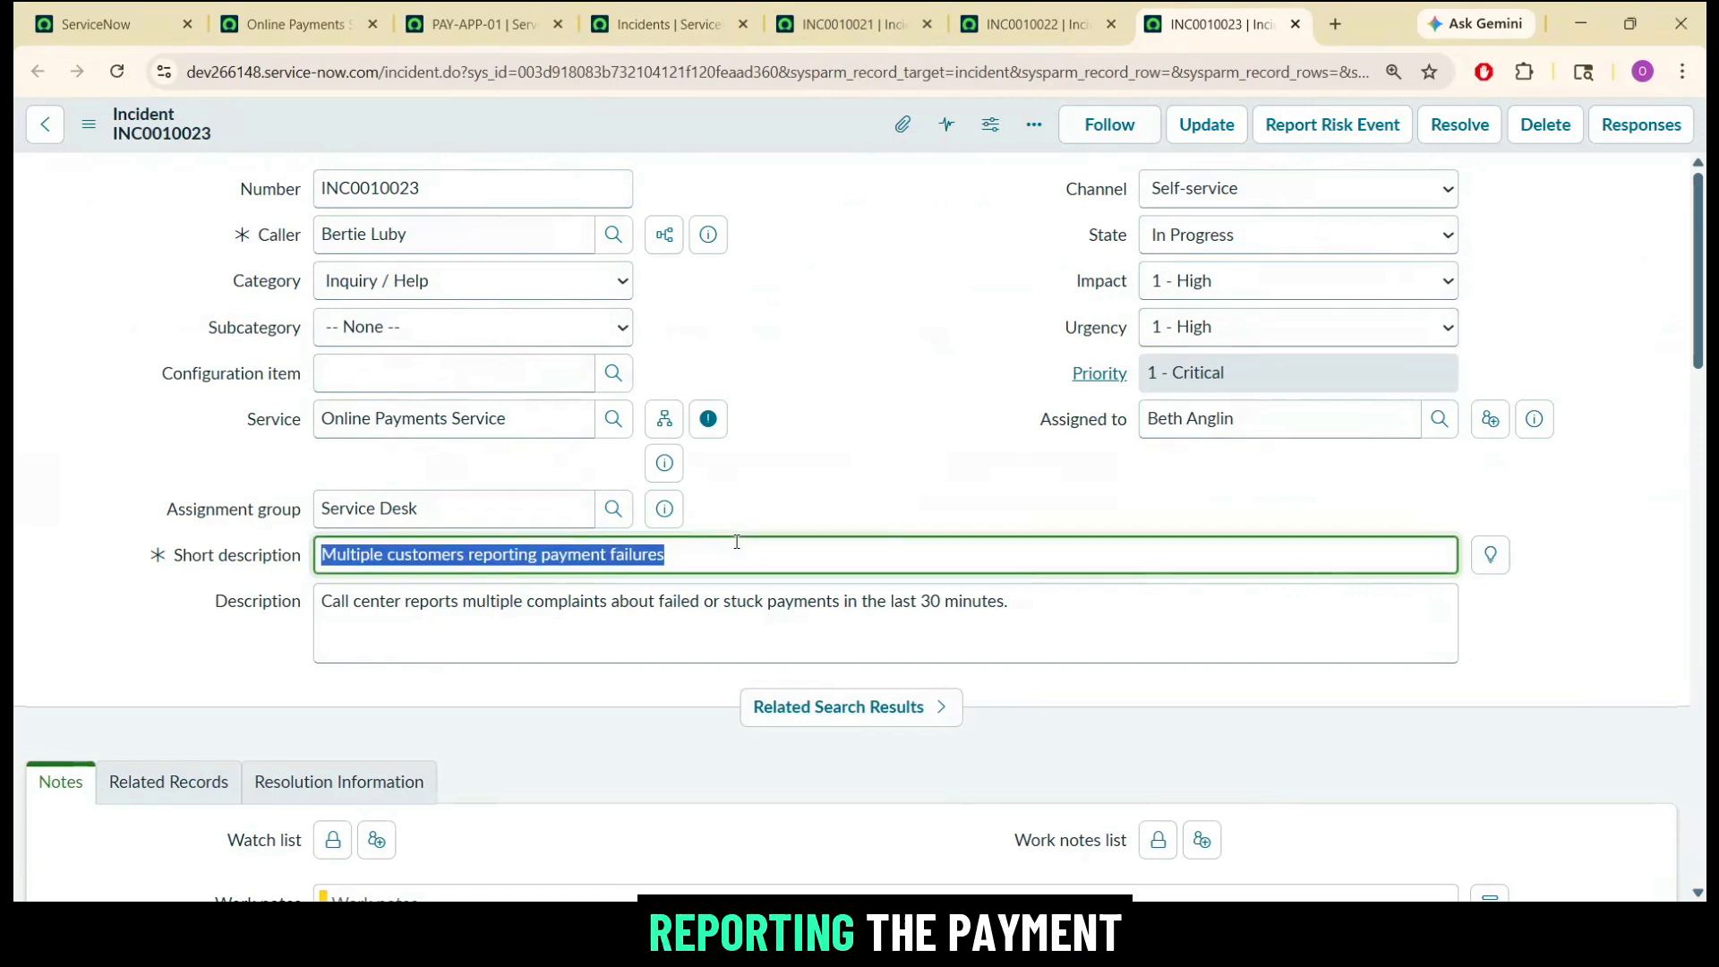
left_click(539, 635)
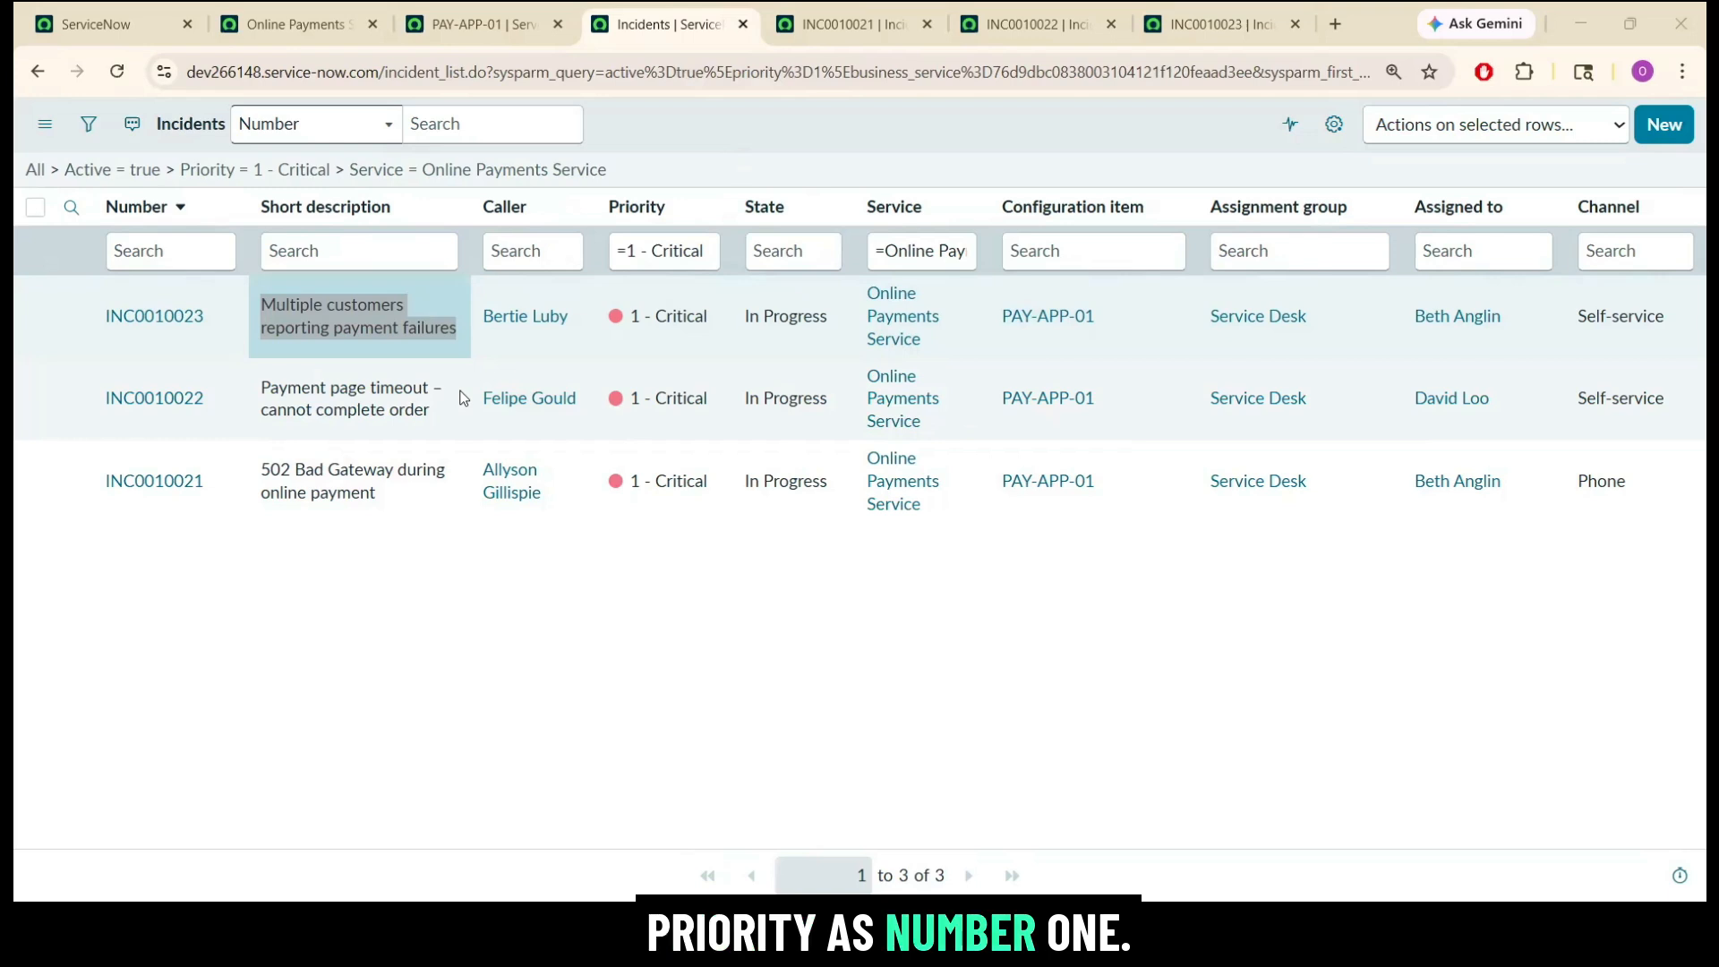
left_click(367, 340)
left_click(223, 347)
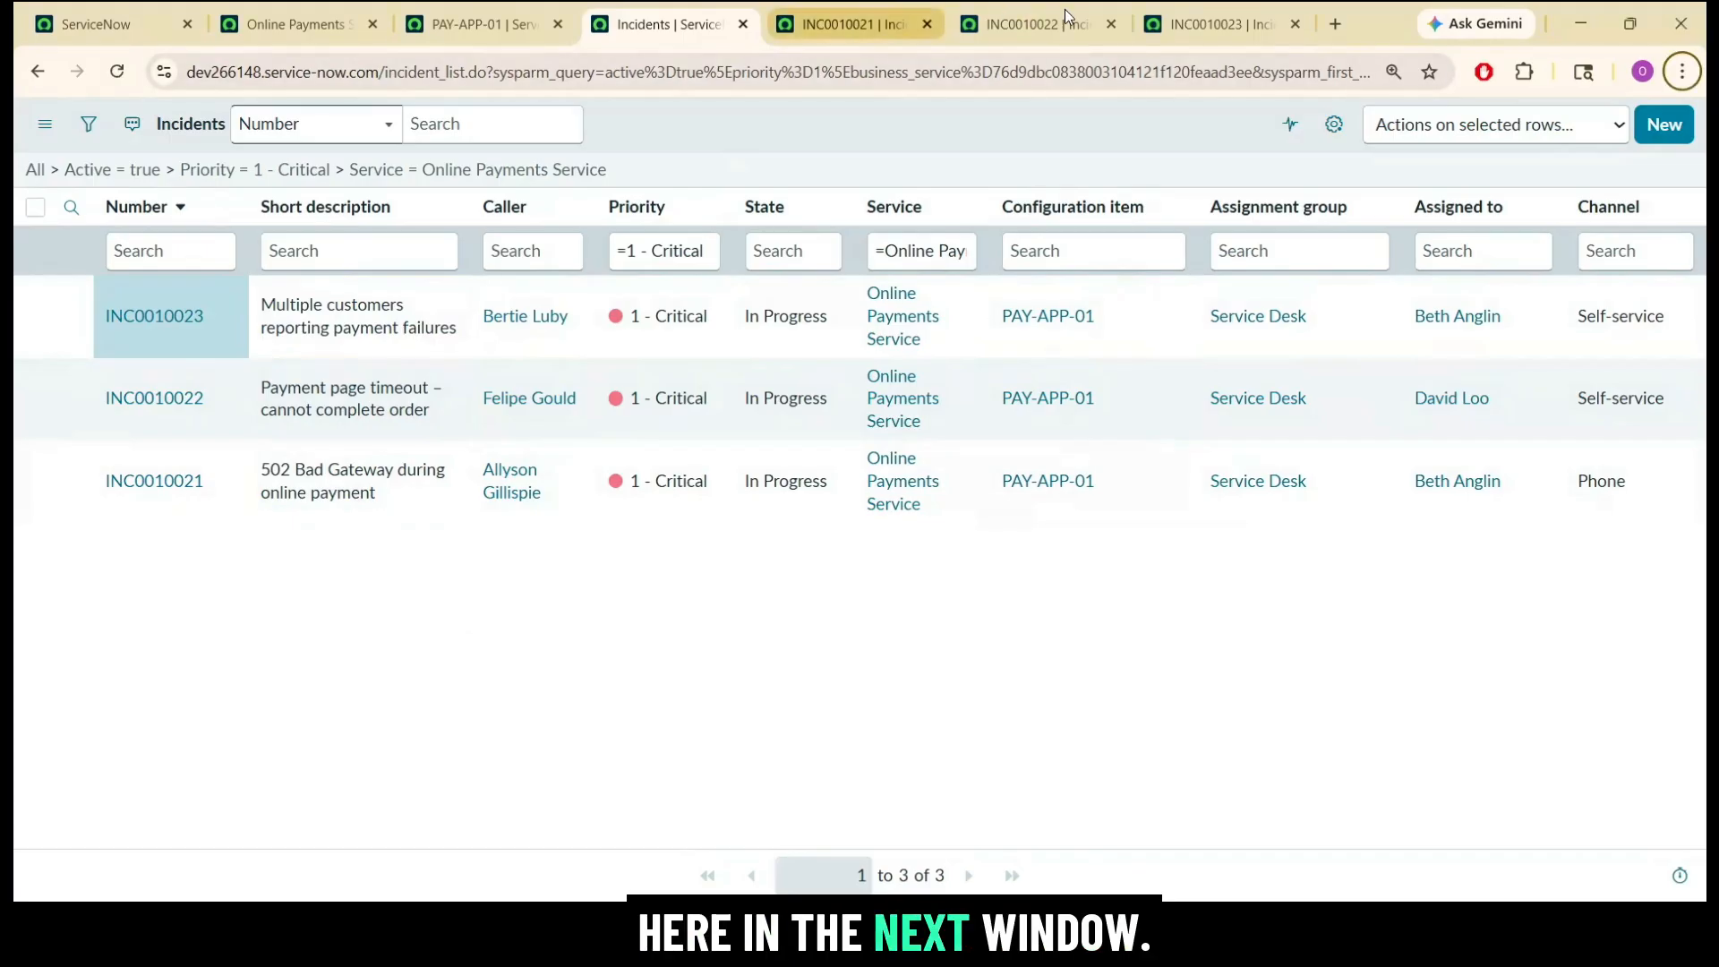
Switch to incident INC0010023 and close the open pages for INC0010021 and INC0010022.
left_click(1207, 24)
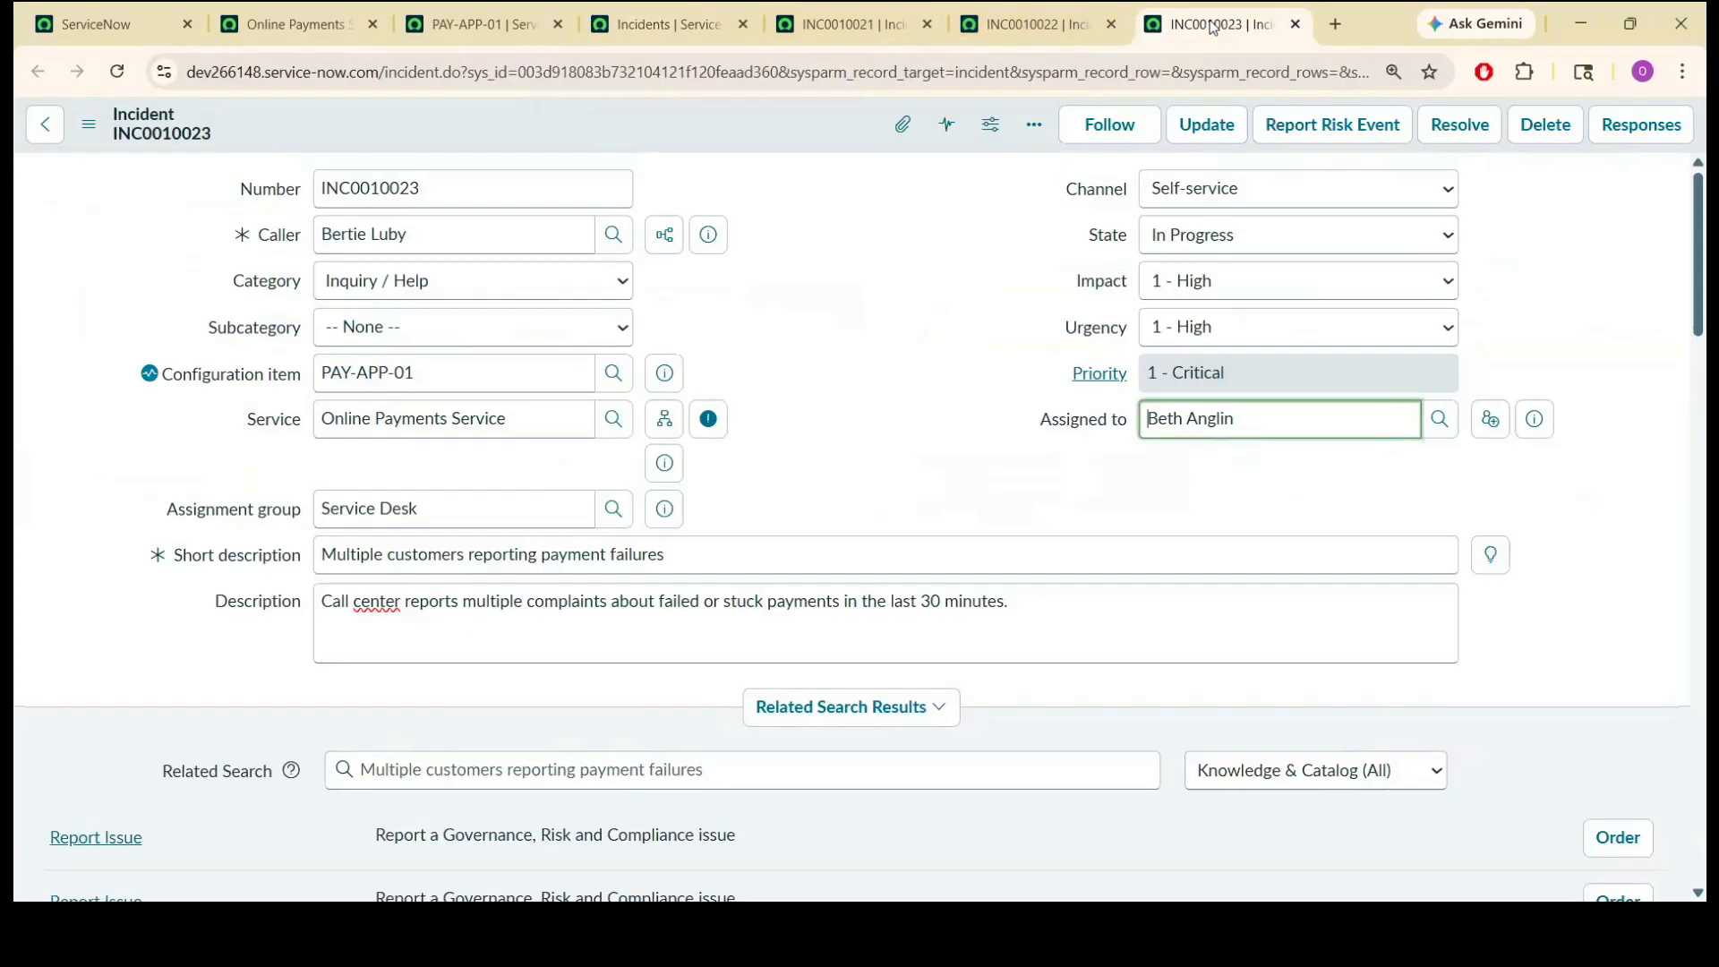
left_click(927, 25)
left_click(927, 25)
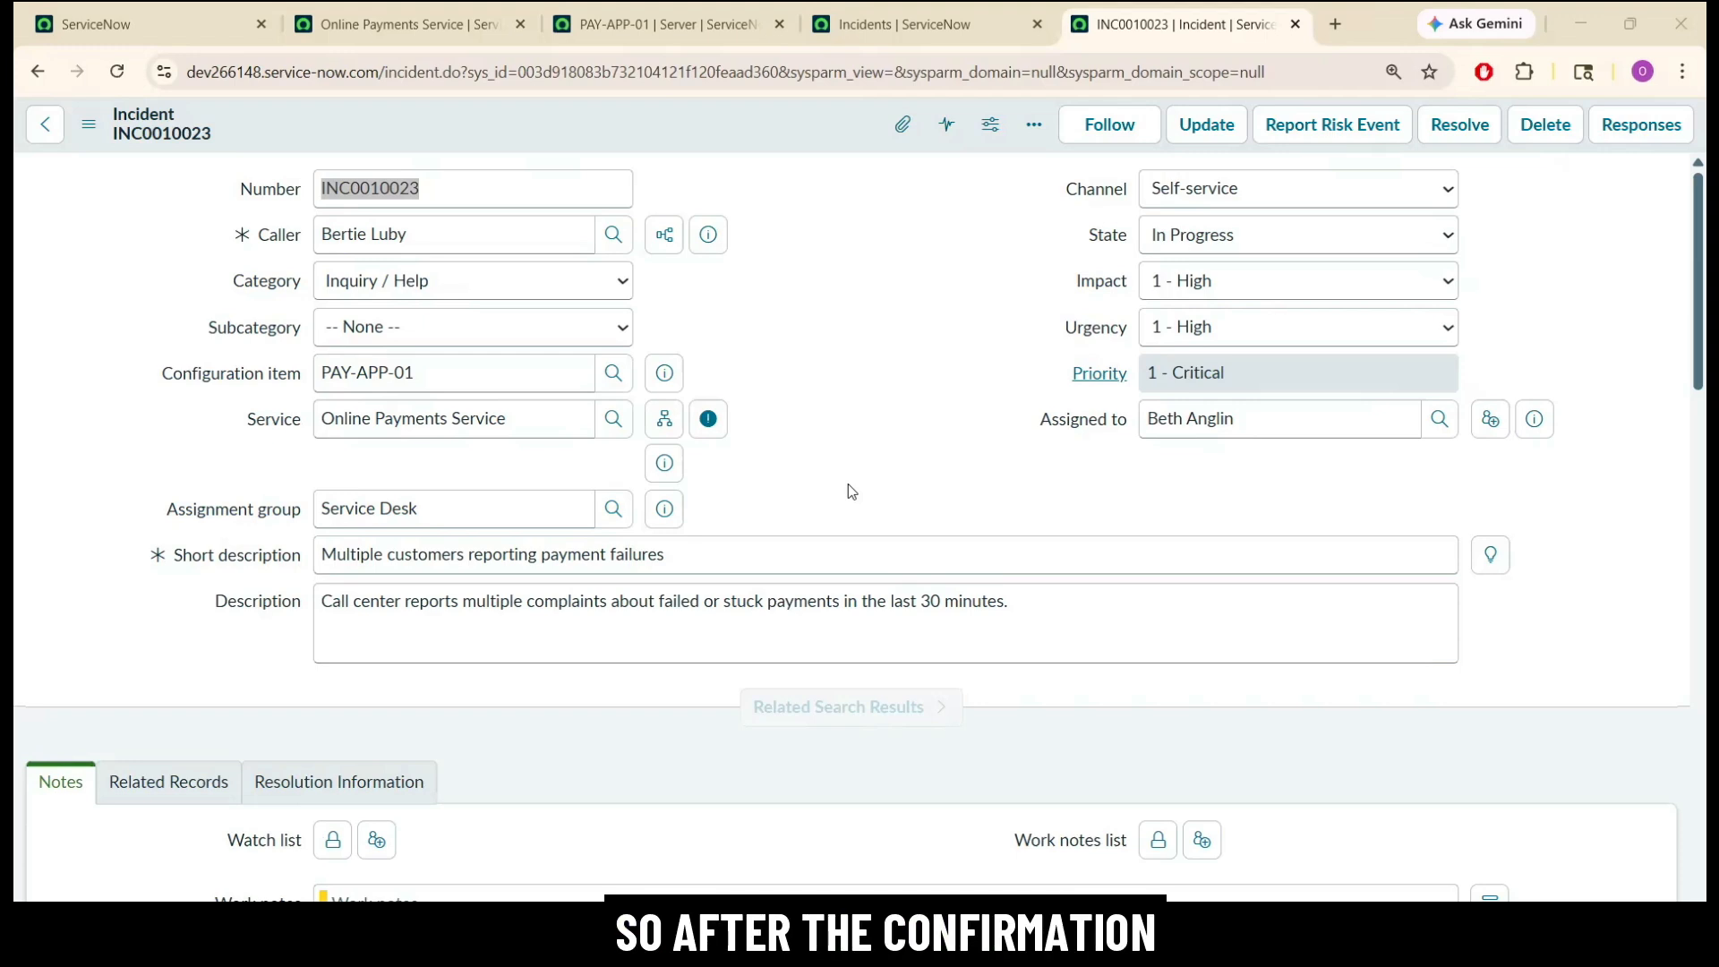
Check the assignment group on INC0010023 and look up the support group on the Online Payments Service record.
left_click(837, 470)
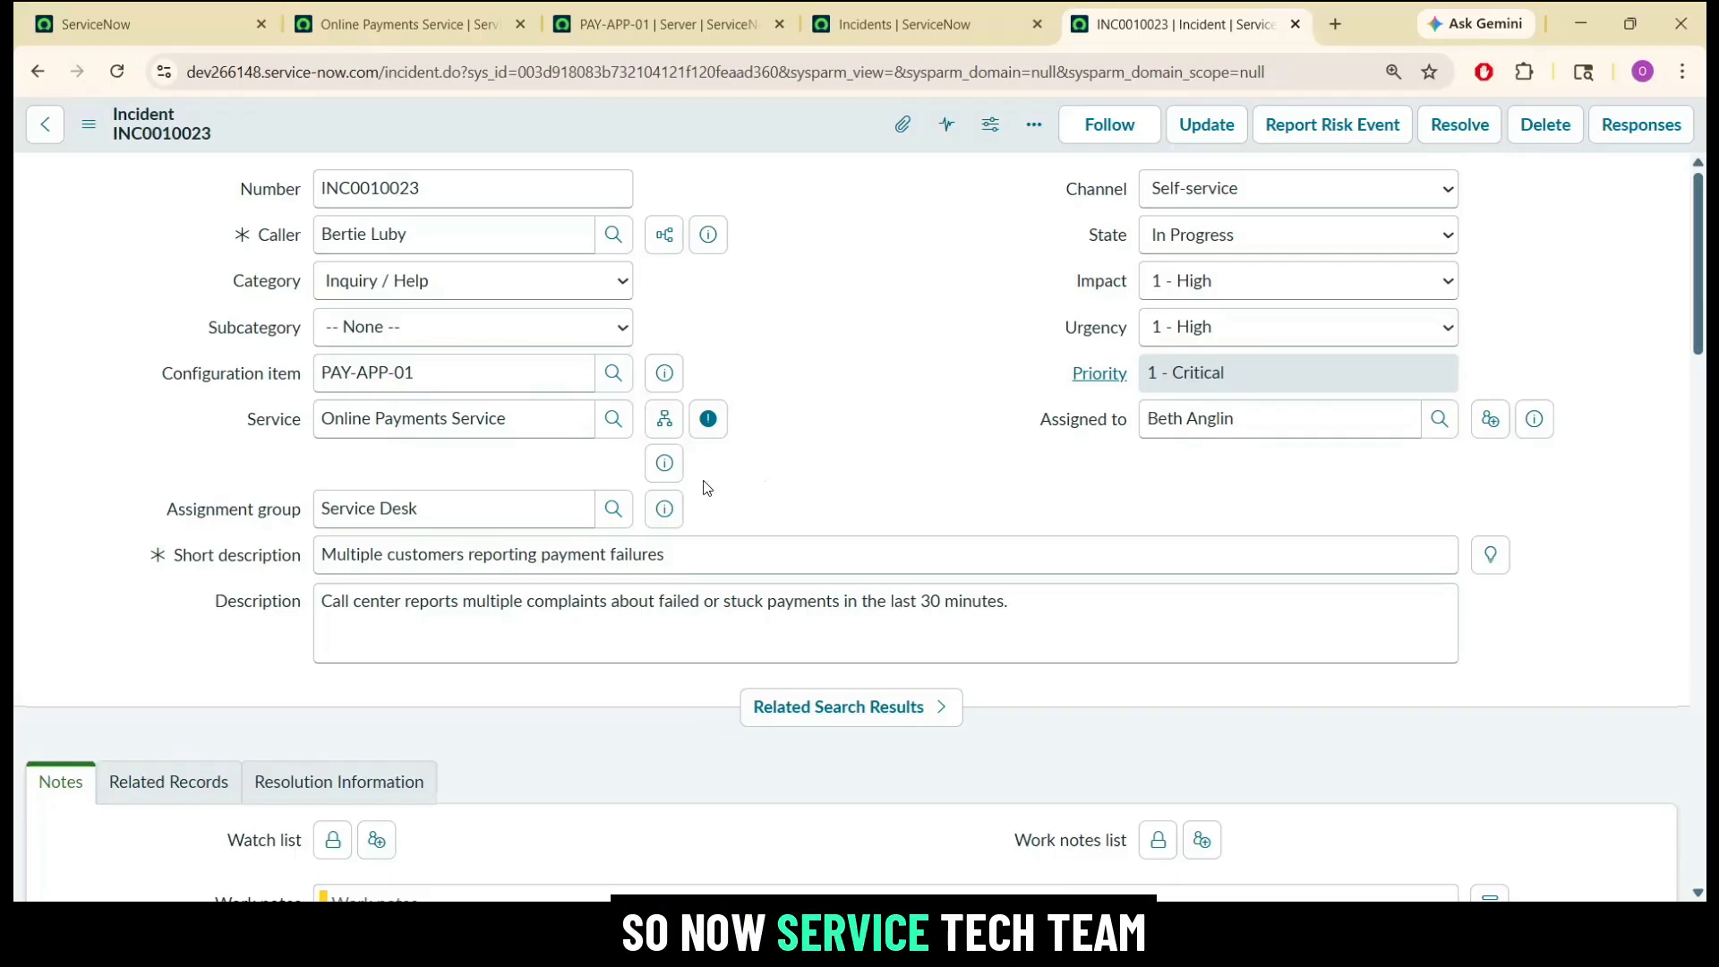
triple_click(528, 509)
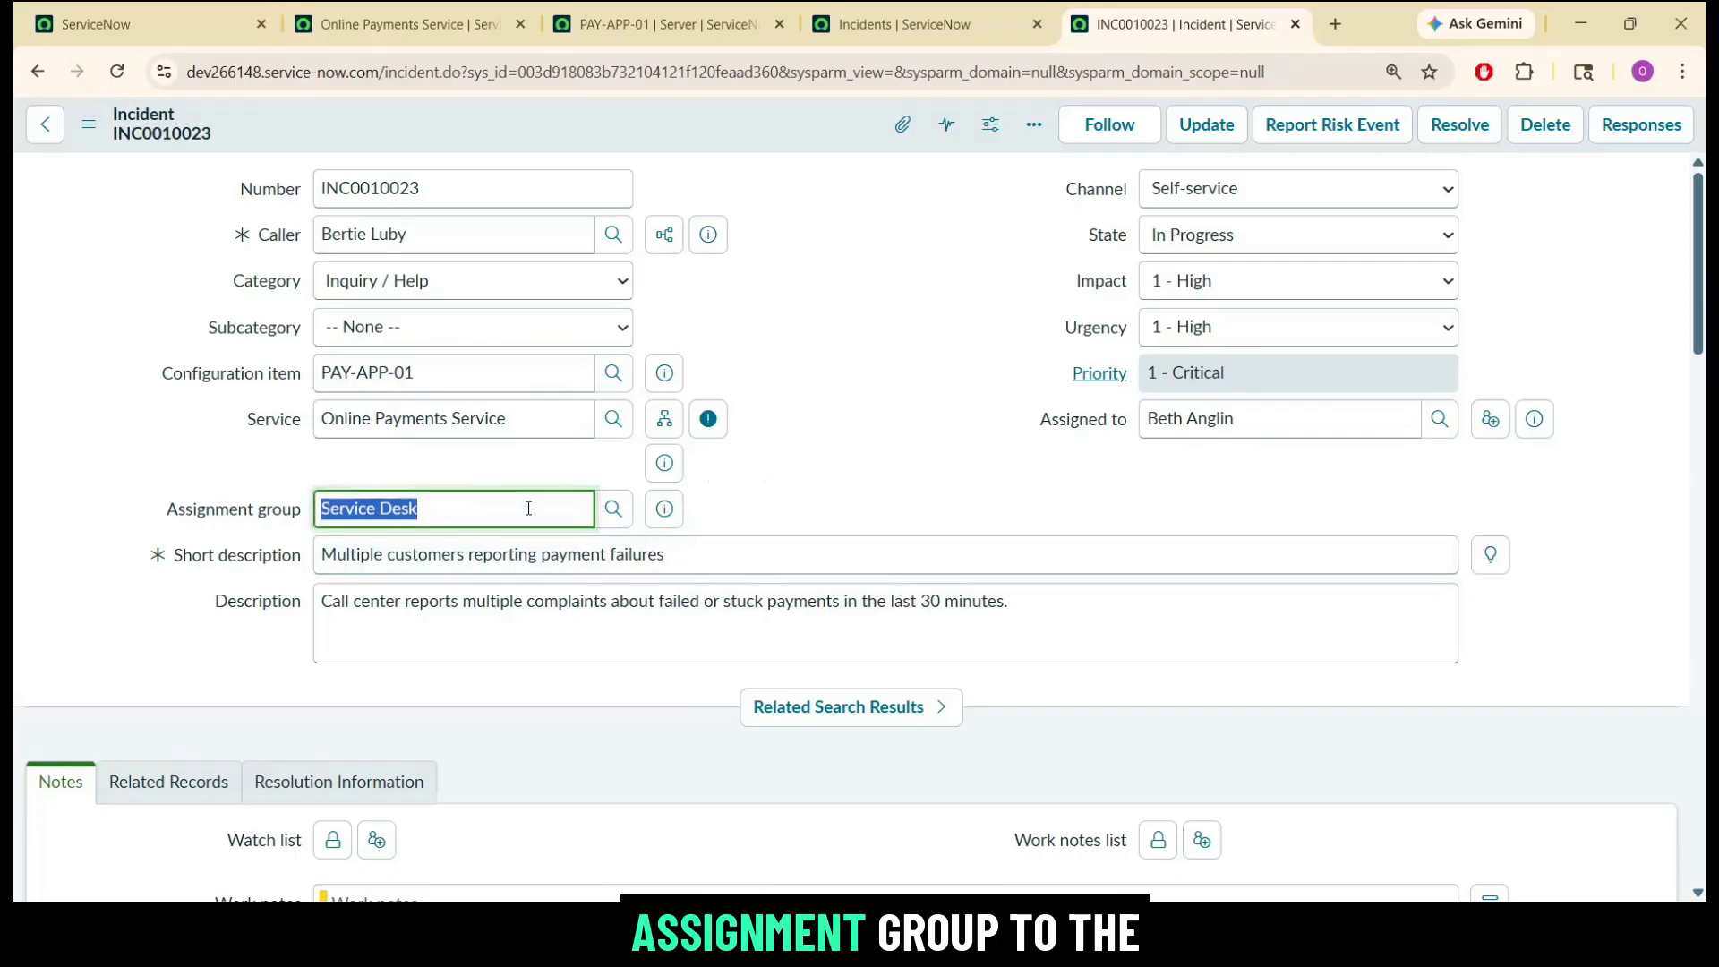
left_click(486, 22)
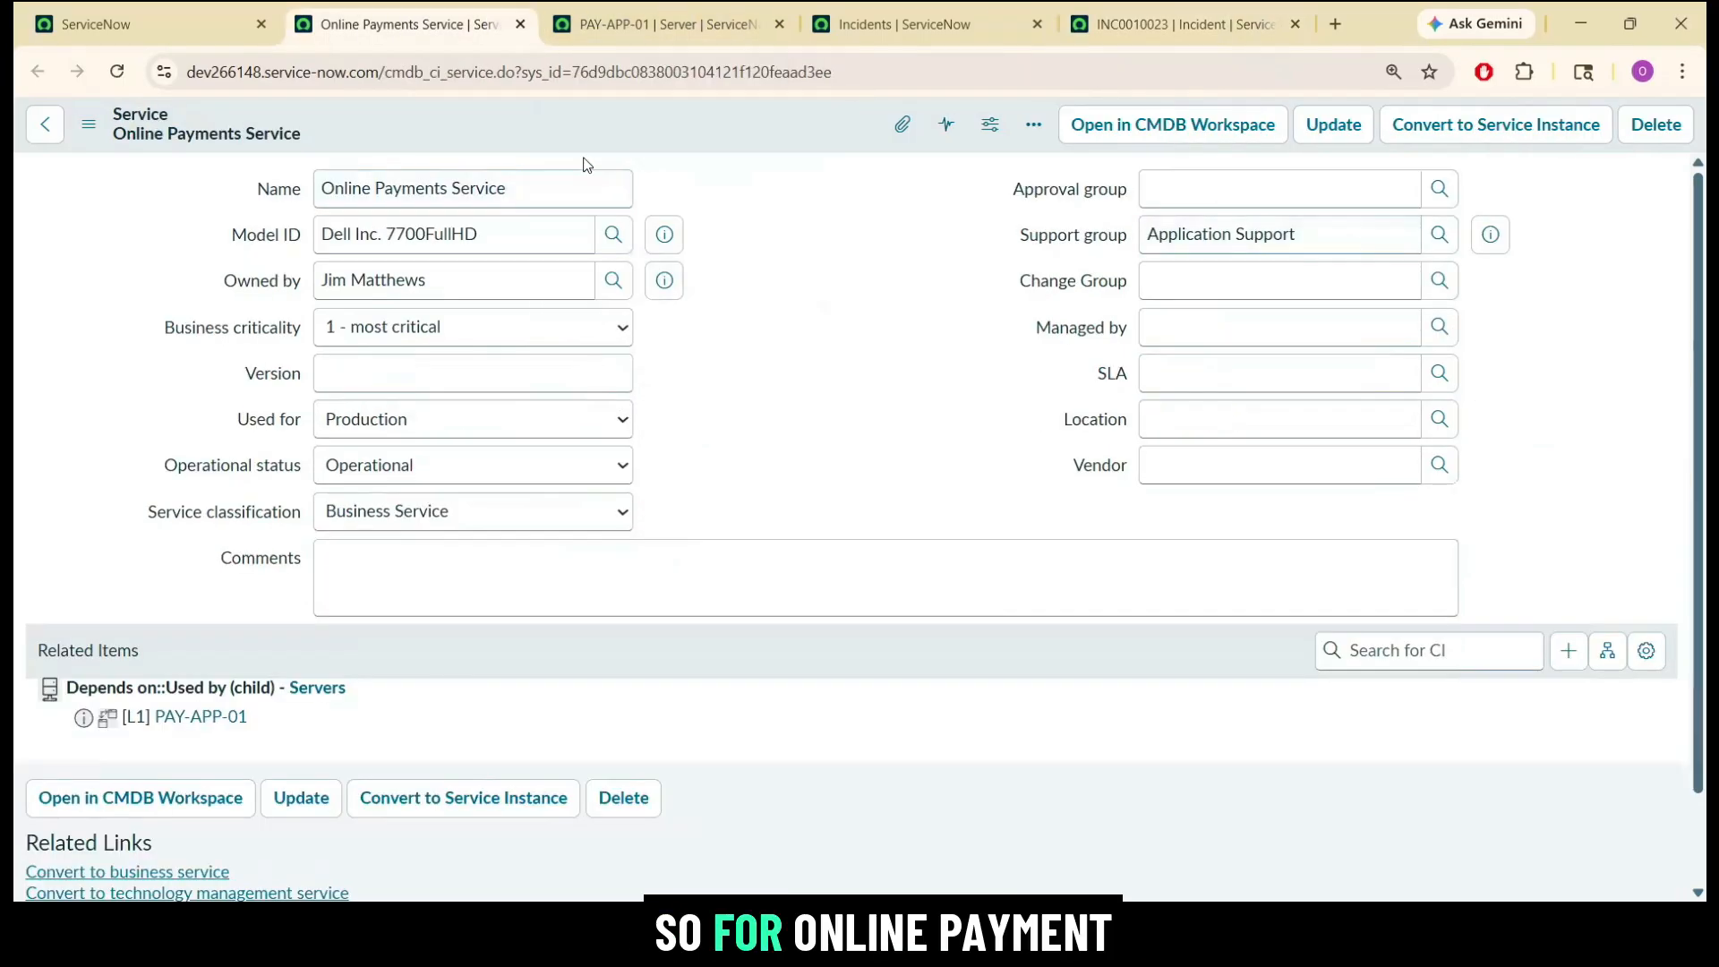
left_click(408, 176)
triple_click(408, 175)
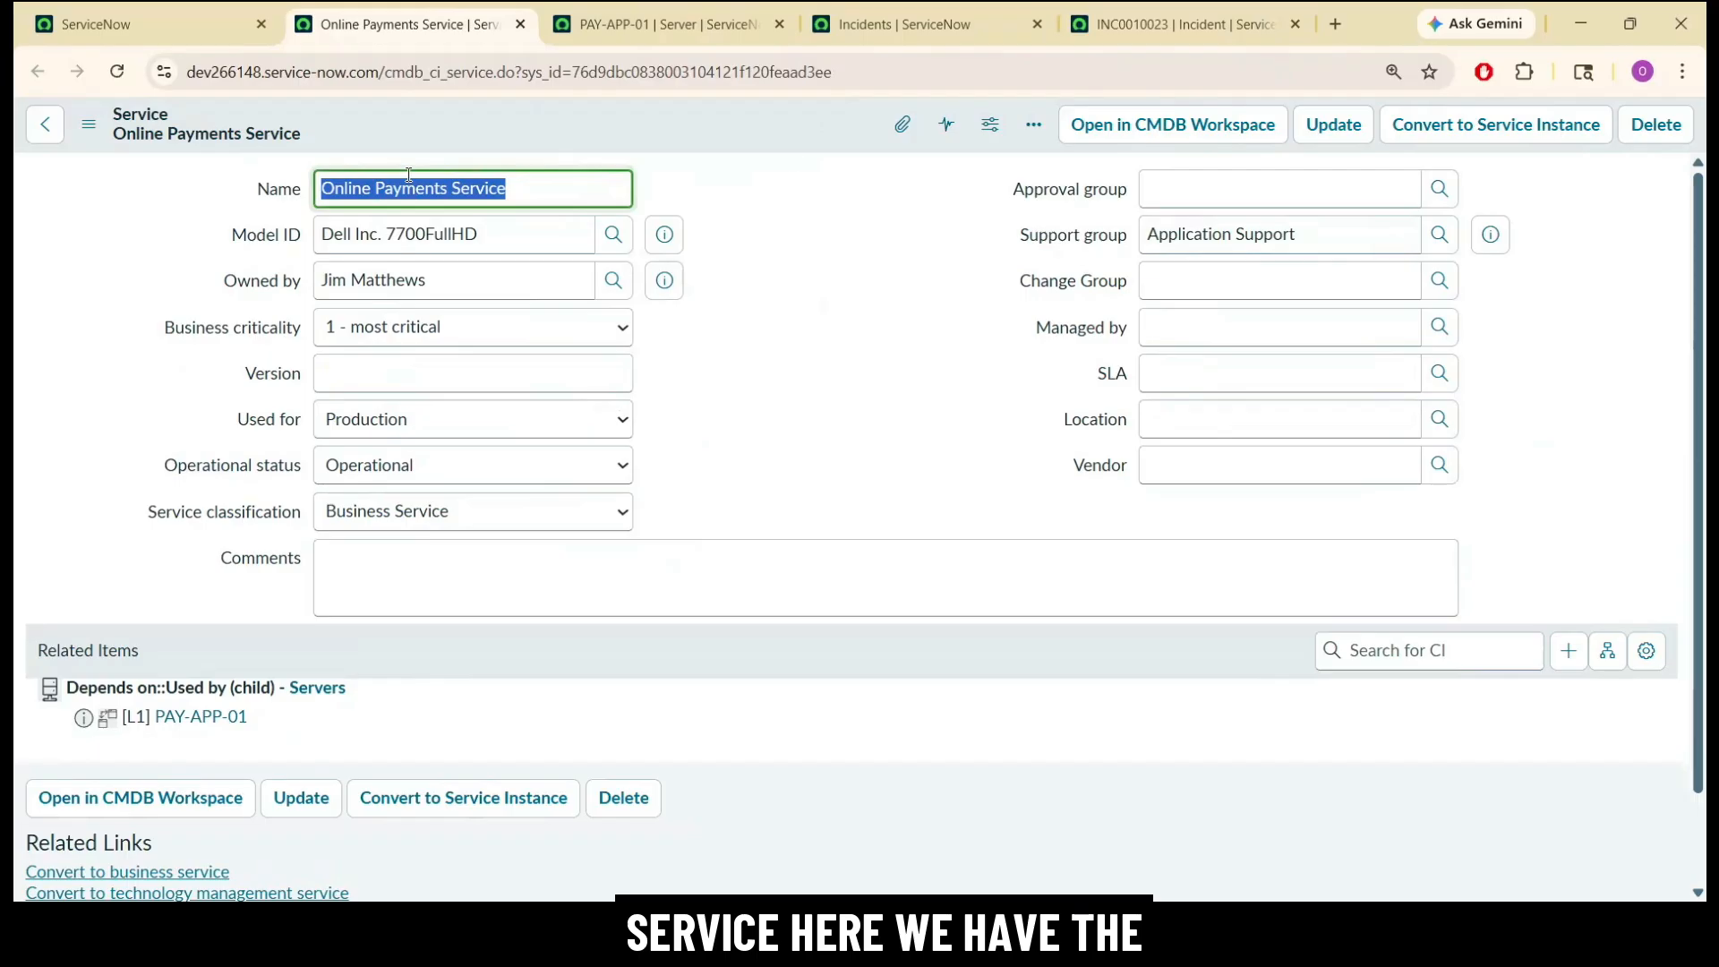
left_click(1211, 232)
triple_click(1211, 233)
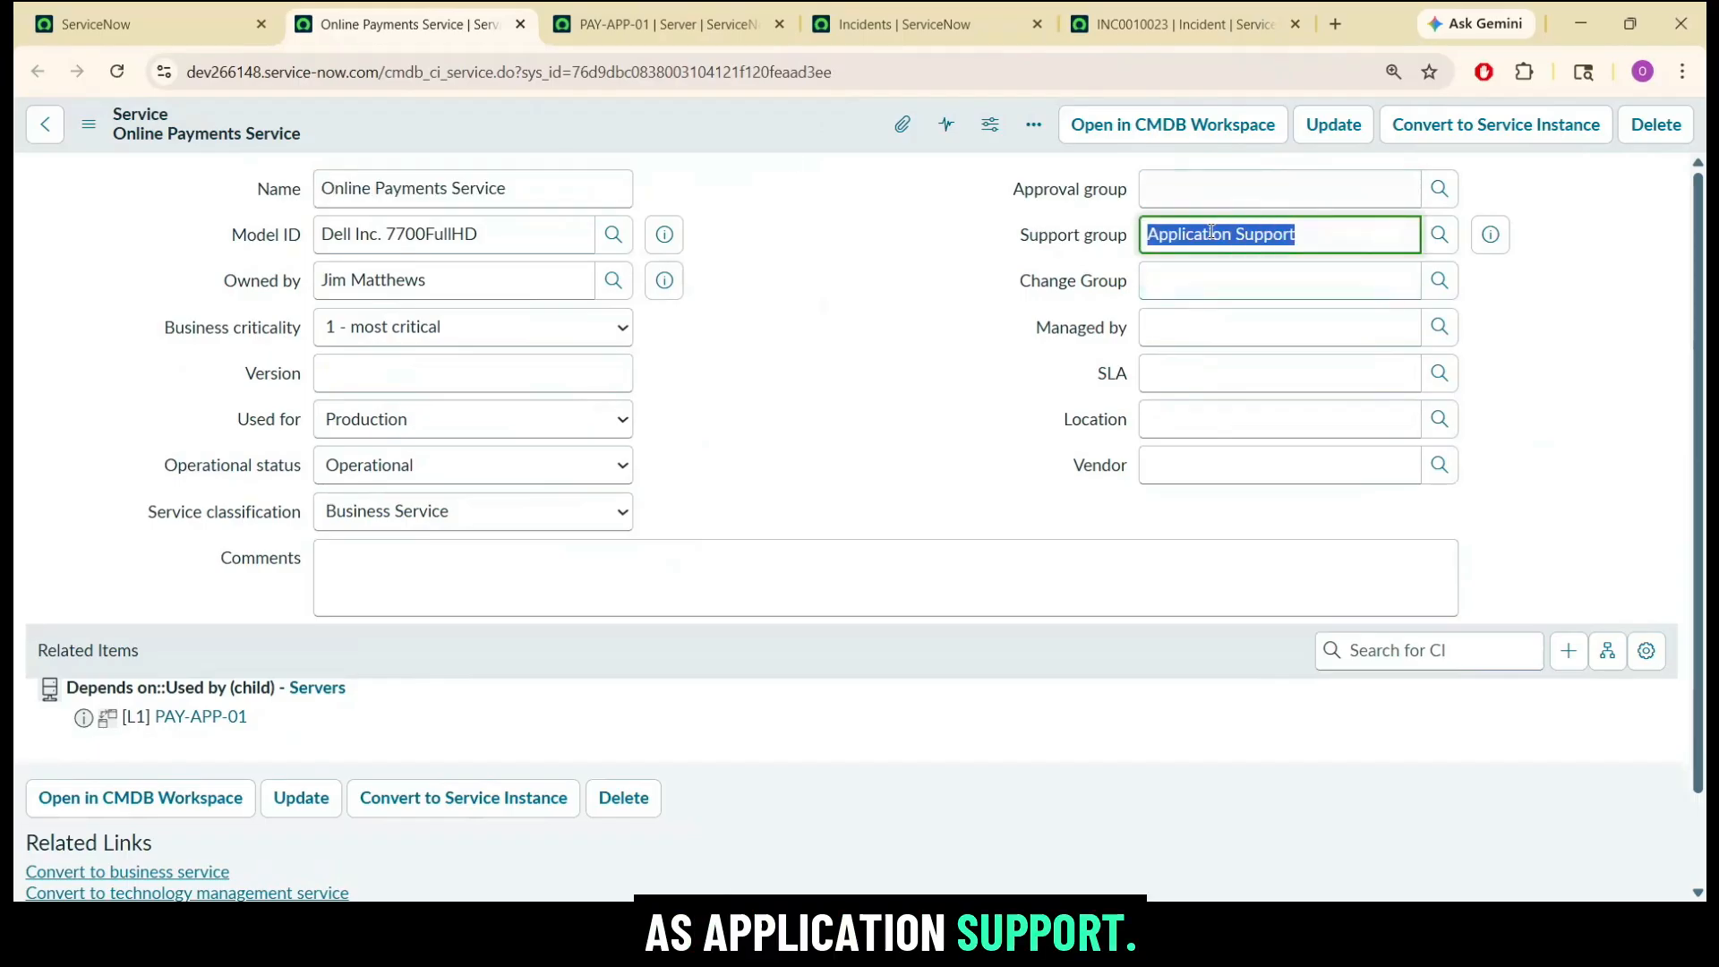
Set the assignment group of incident INC0010023 to Application Support.
left_click(1162, 12)
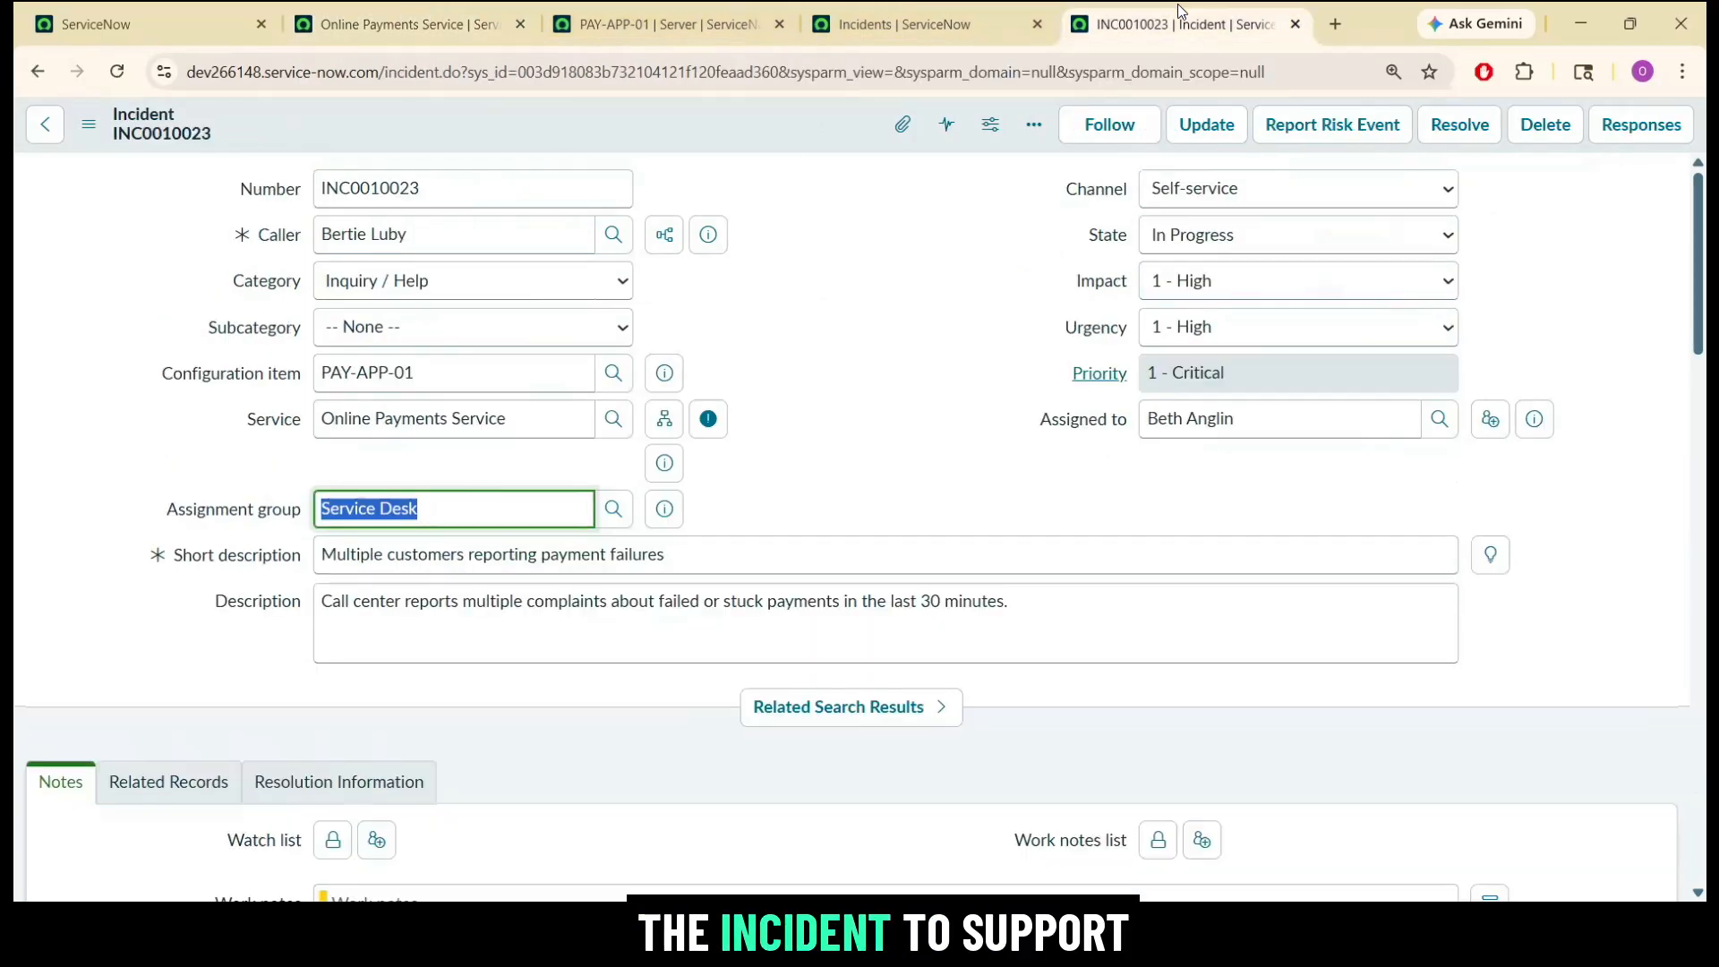
type("appl")
left_click(385, 571)
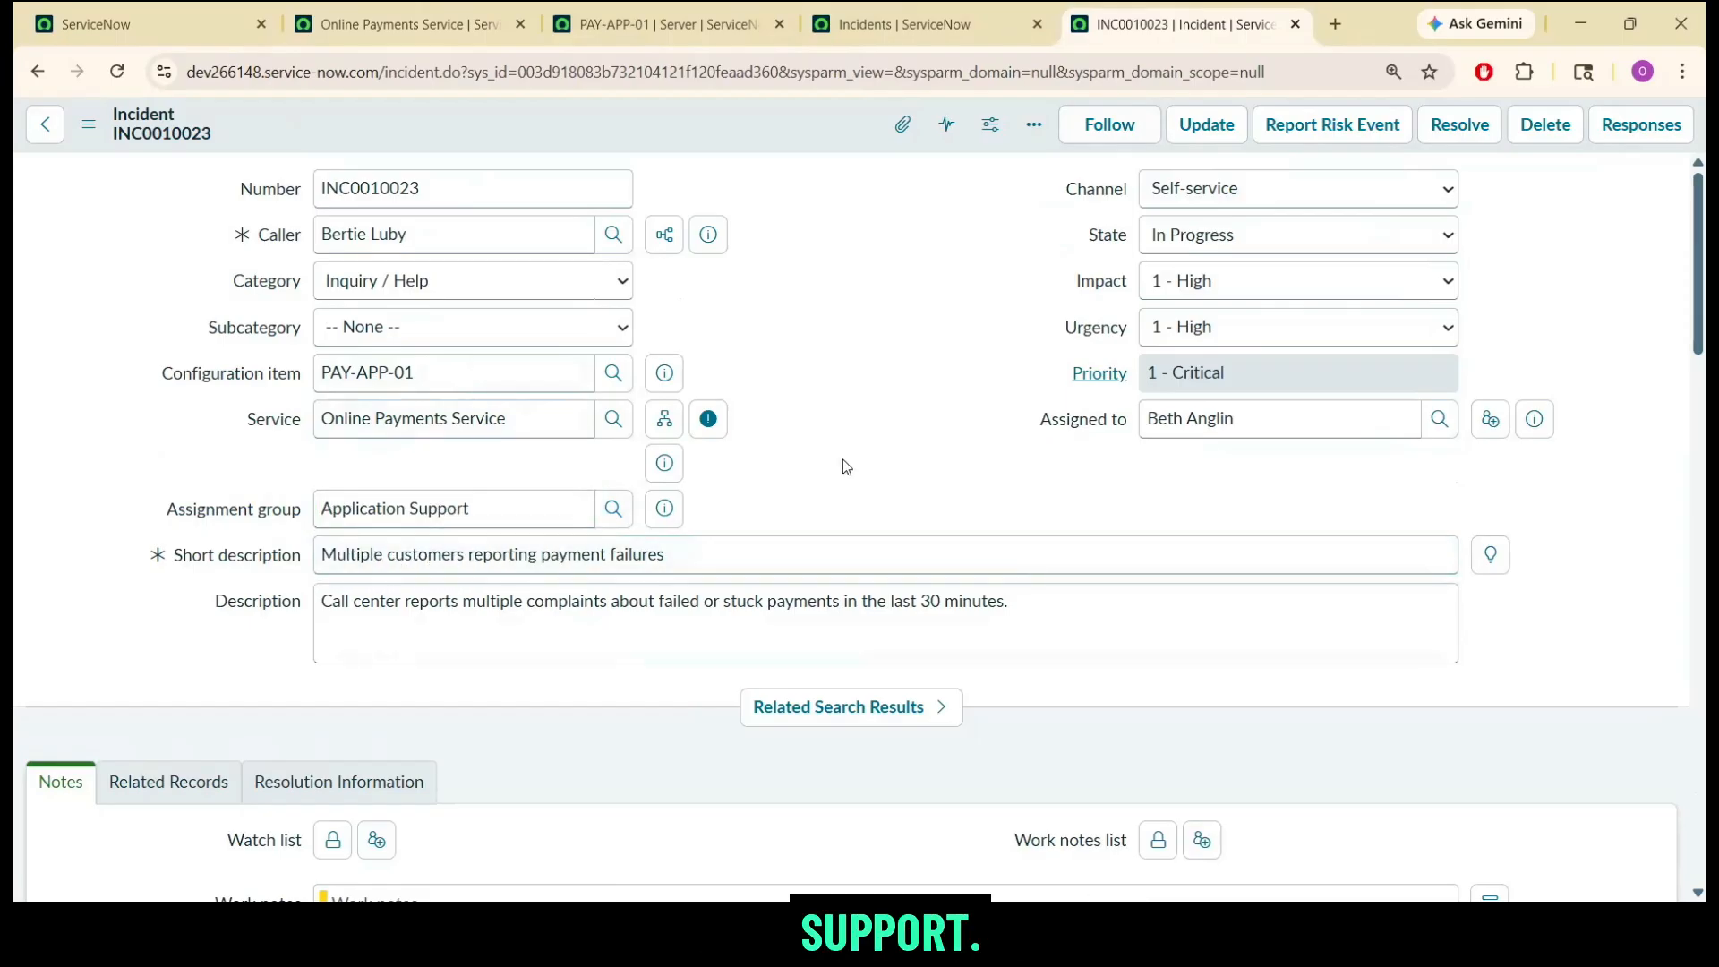
Add the work note "Incident manager assigned and confirmed the issue. Assign to support group of service." to INC0010023.
scroll(1708, 309, "down", 1)
scroll(1708, 309, "down", 2)
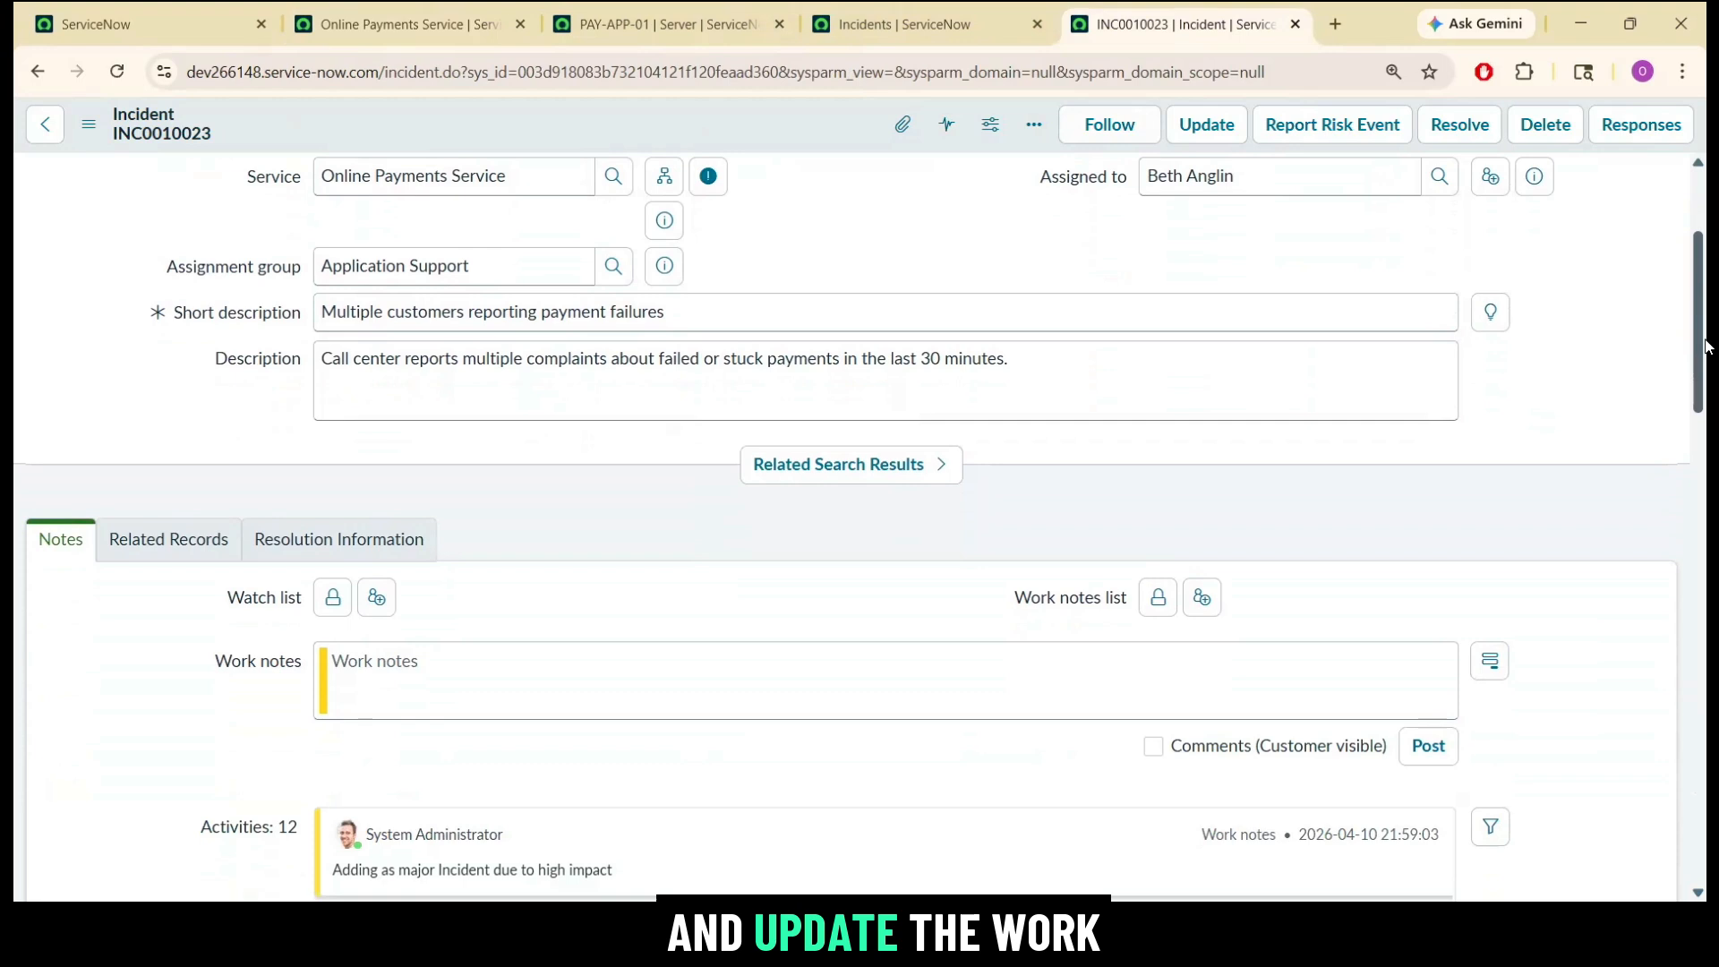
left_click(970, 671)
type("Incident manager assigned and confirmed the issue. Assign to support group of service.")
left_click(421, 610)
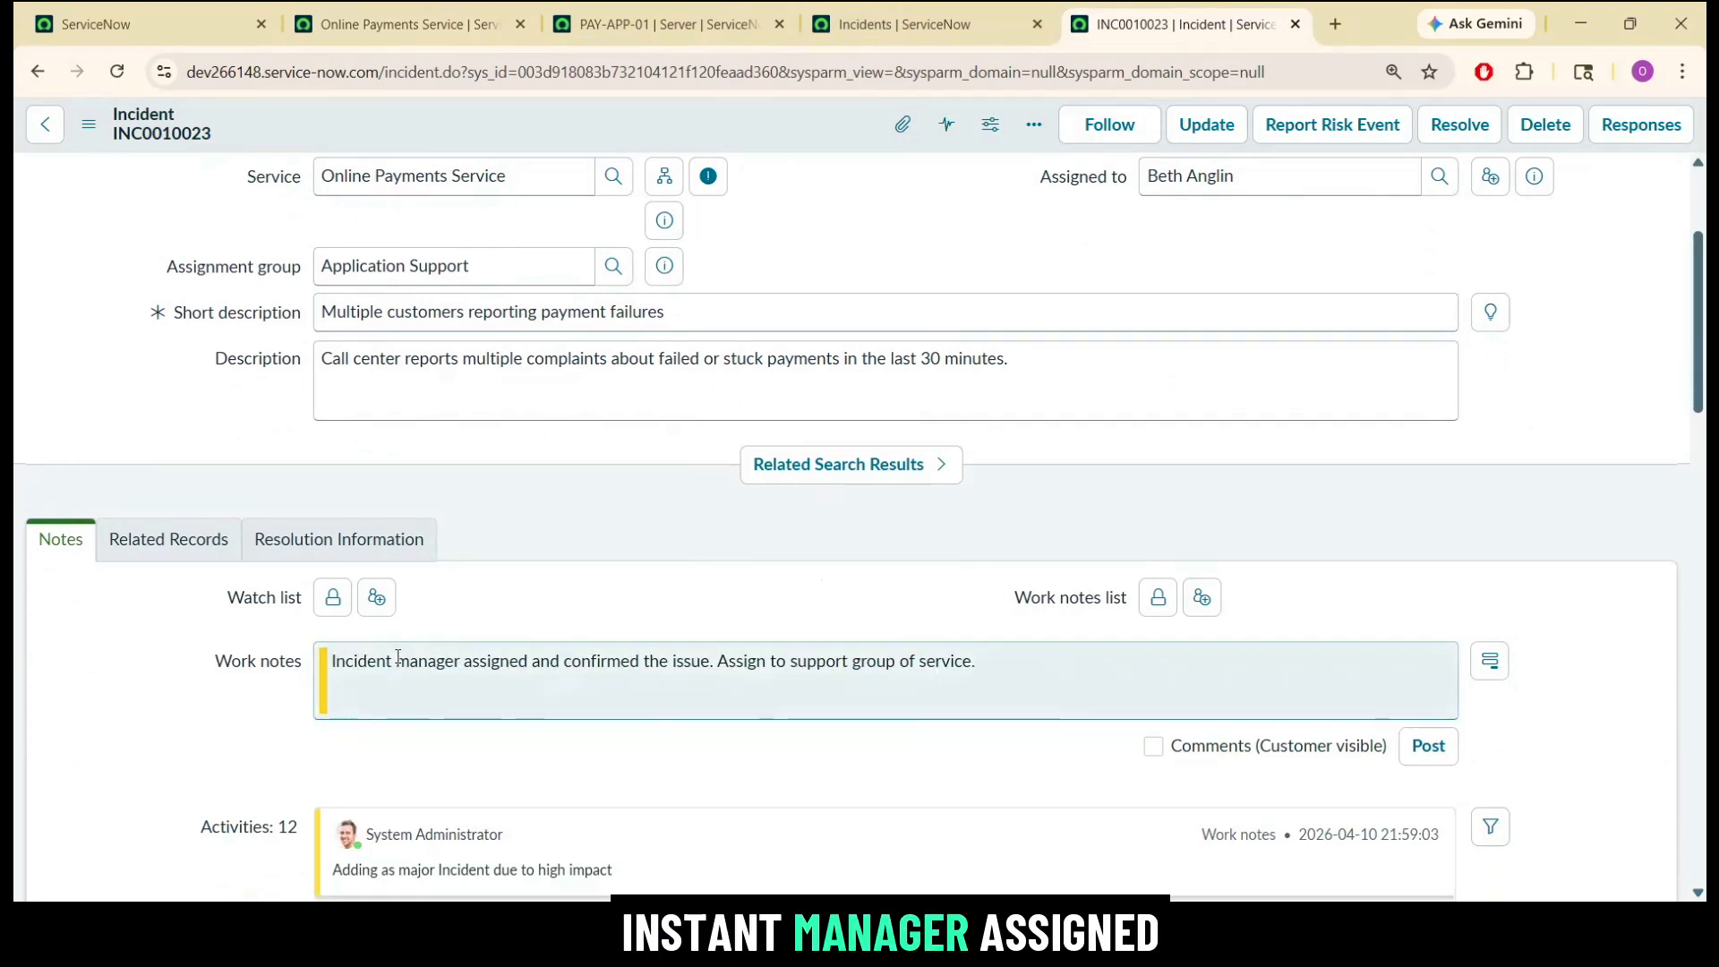
left_click_drag(601, 662, 838, 661)
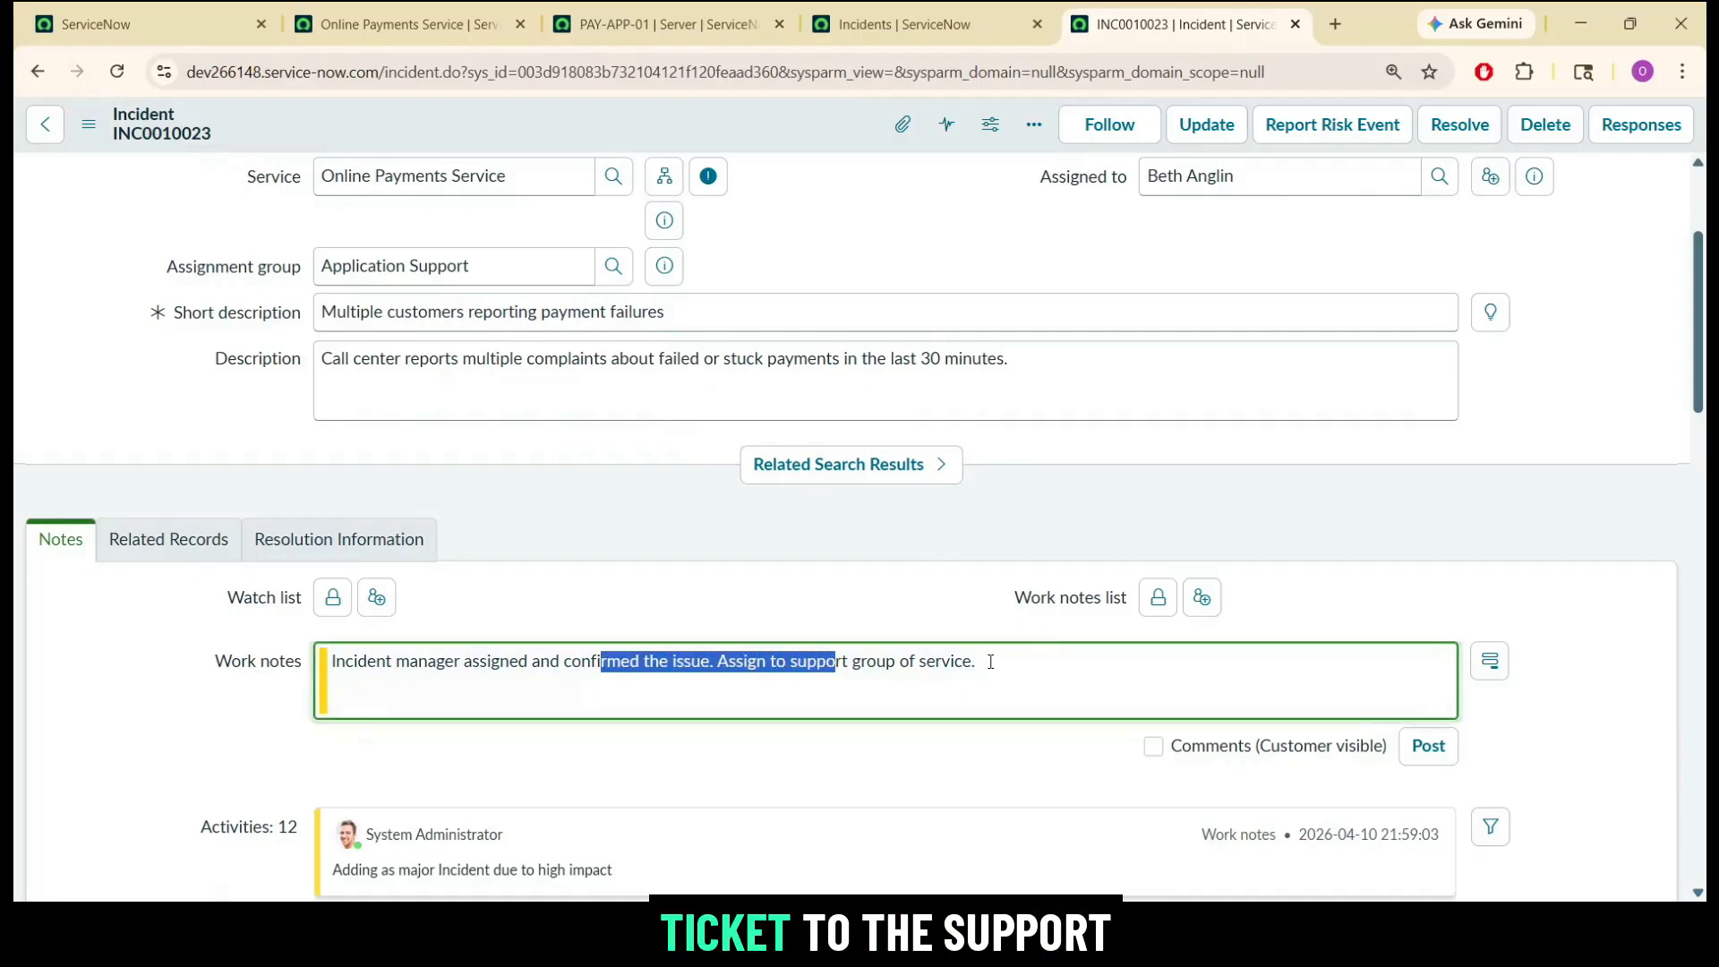
left_click(1335, 539)
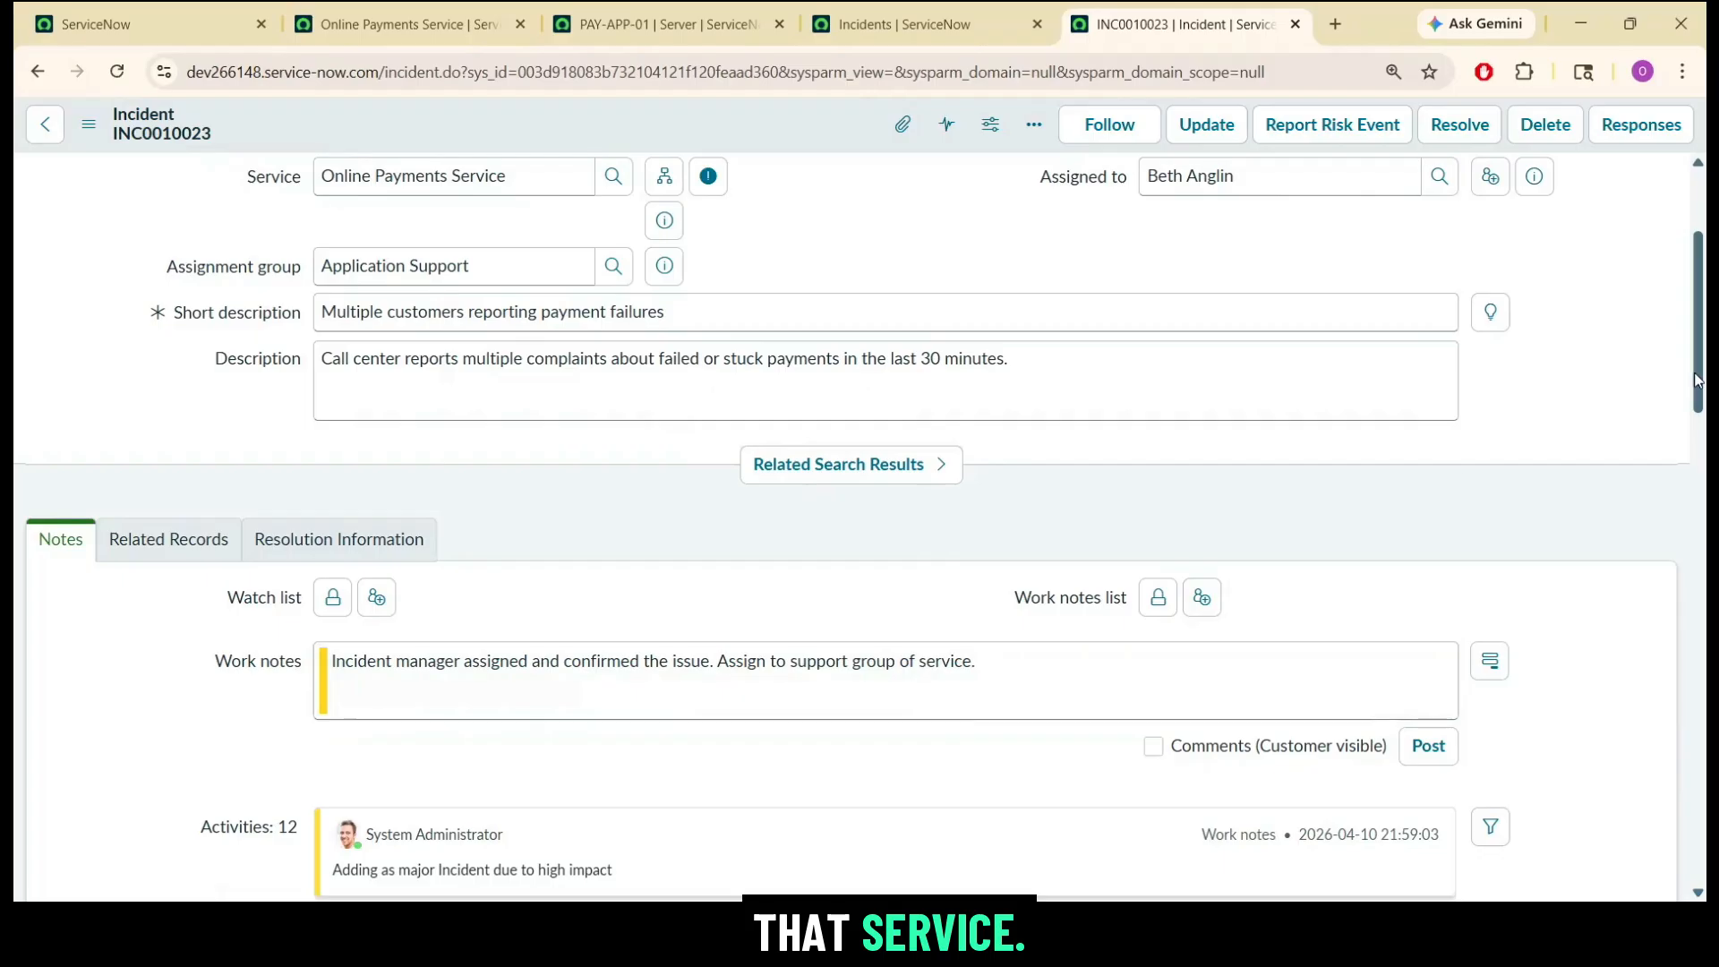
Save INC0010023 with its assigned agent cleared and check the logged work notes and field changes.
scroll(1708, 345, "up", 3)
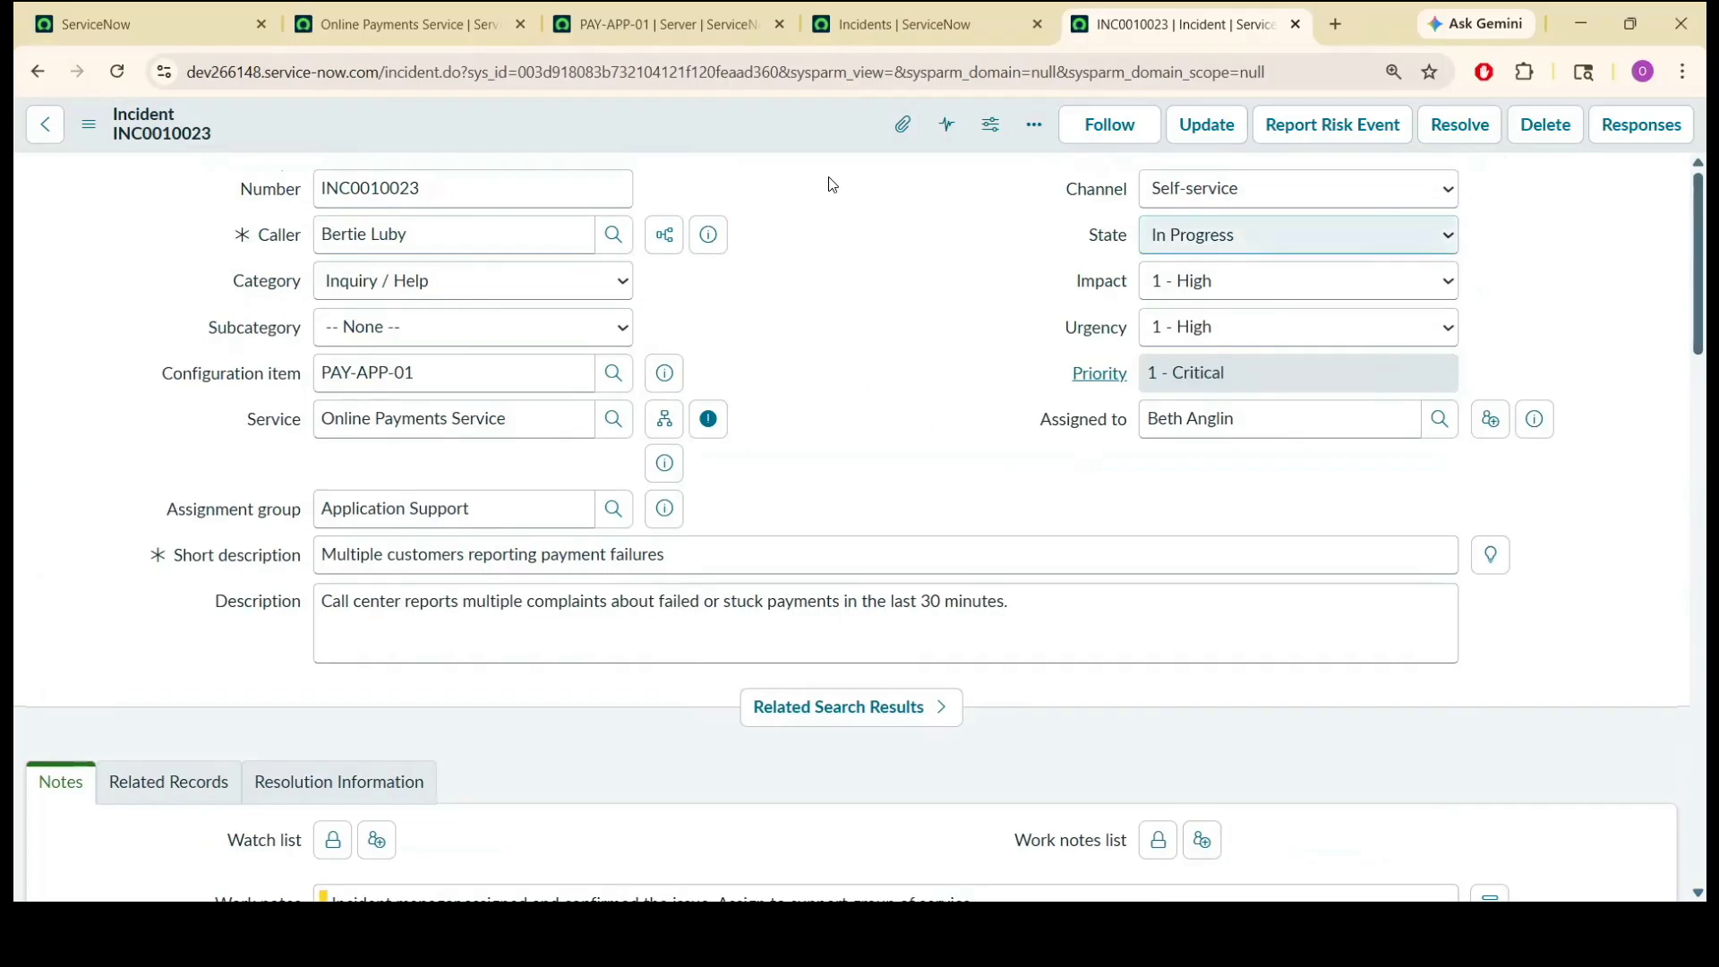
right_click(812, 130)
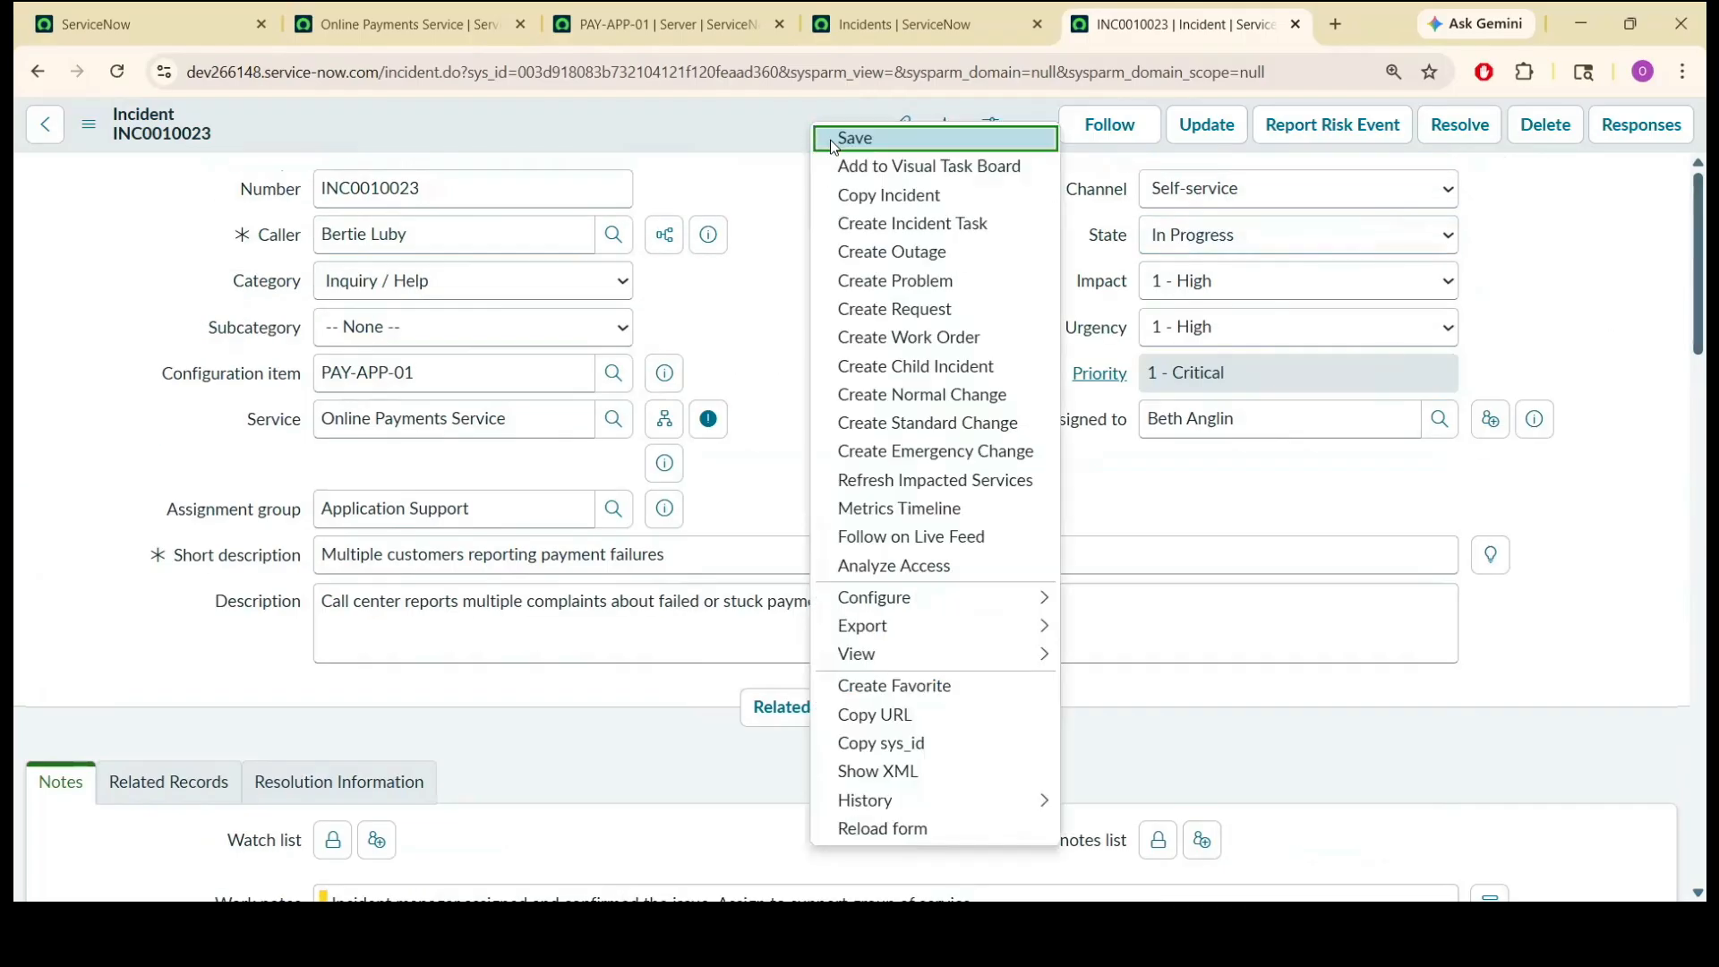
left_click(830, 139)
scroll(1707, 419, "down", 6)
scroll(1706, 419, "up", 4)
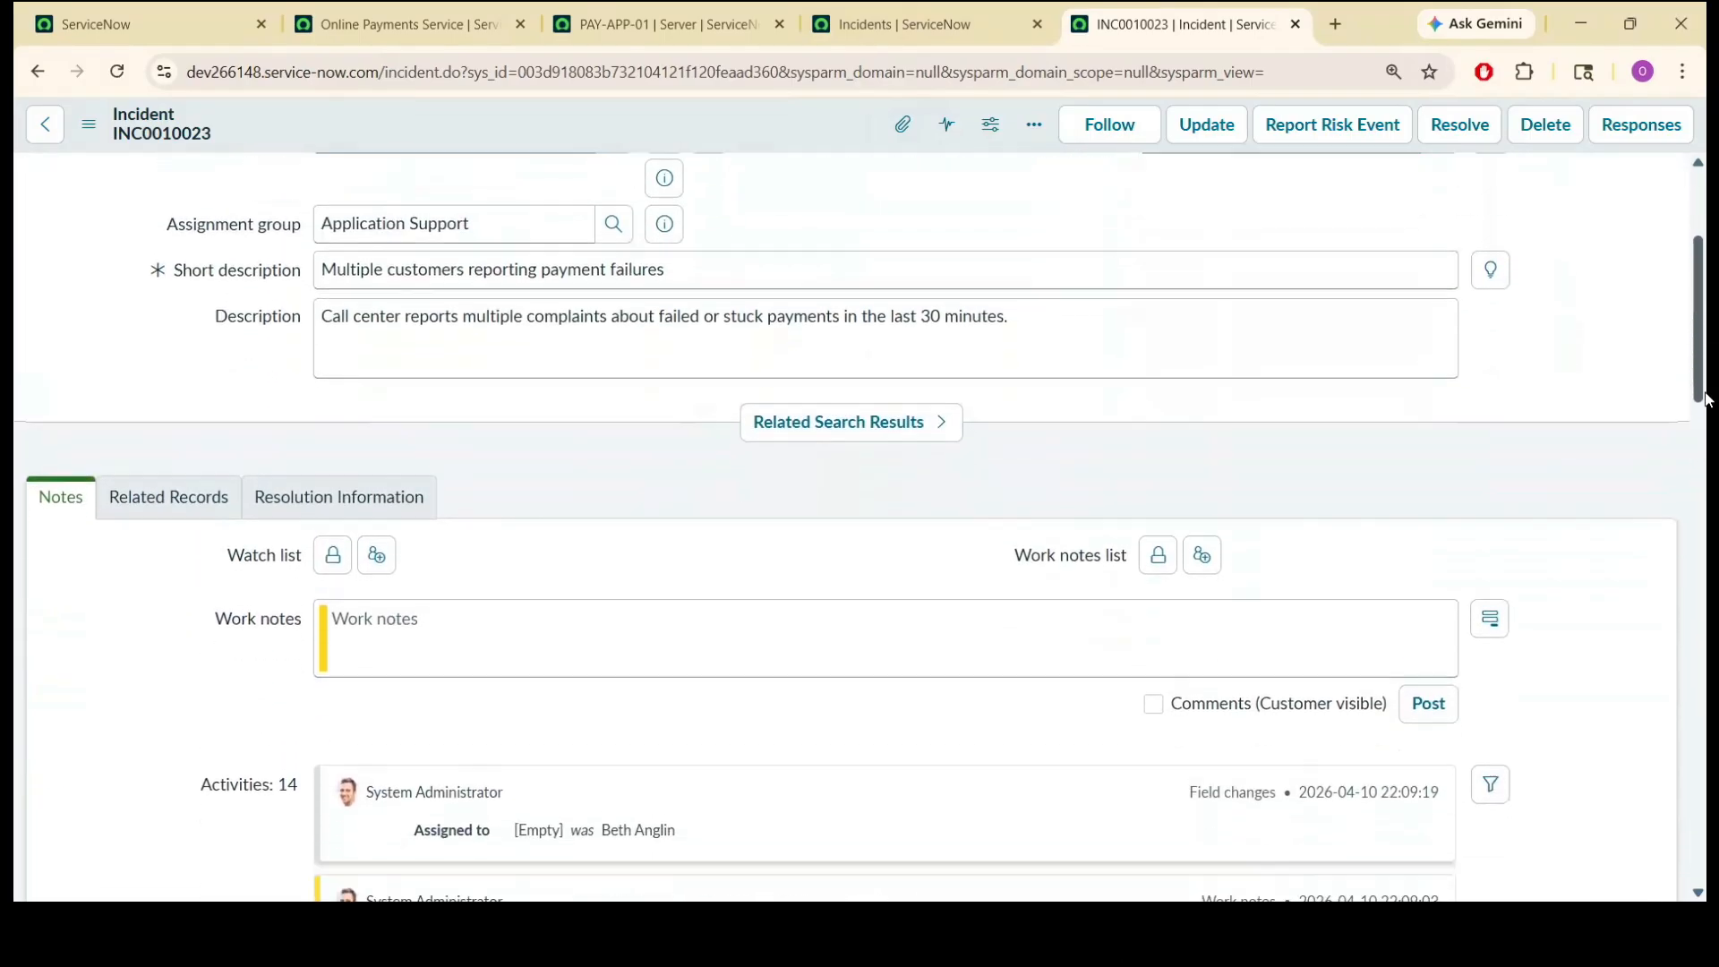
scroll(1705, 400, "down", 5)
scroll(1672, 263, "up", 8)
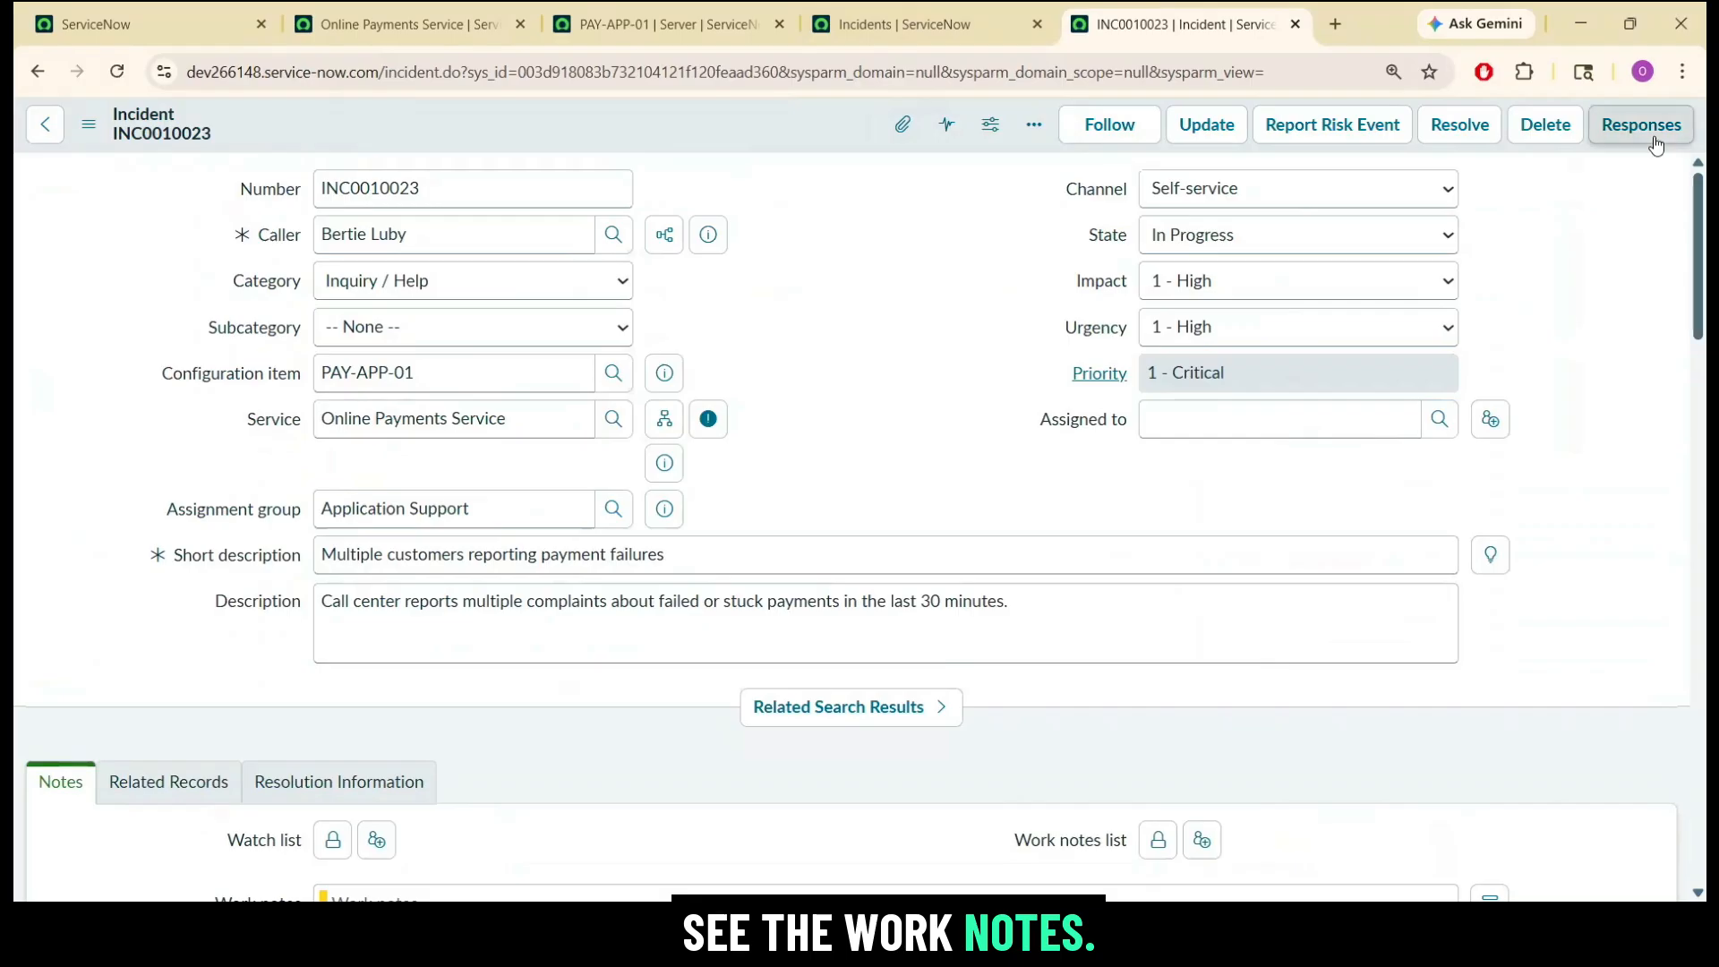
Set INC0010023 as the parent of incidents INC0010022 and INC0010021 in the critical incidents list.
double_click(472, 189)
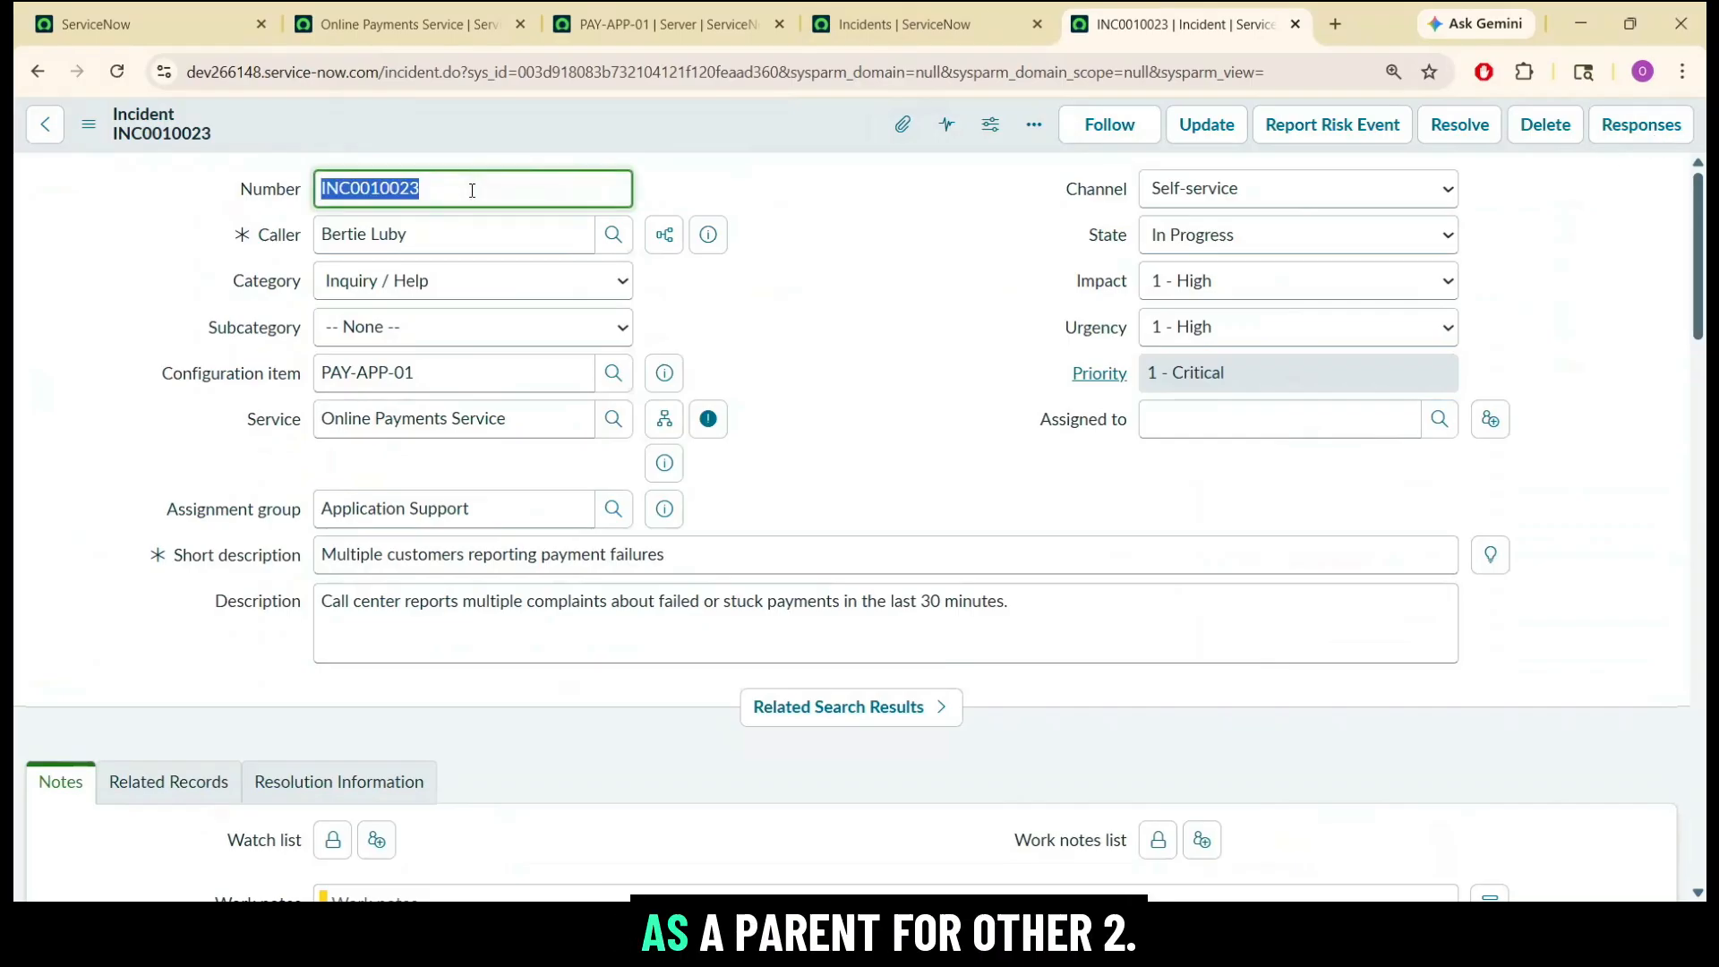
left_click(856, 19)
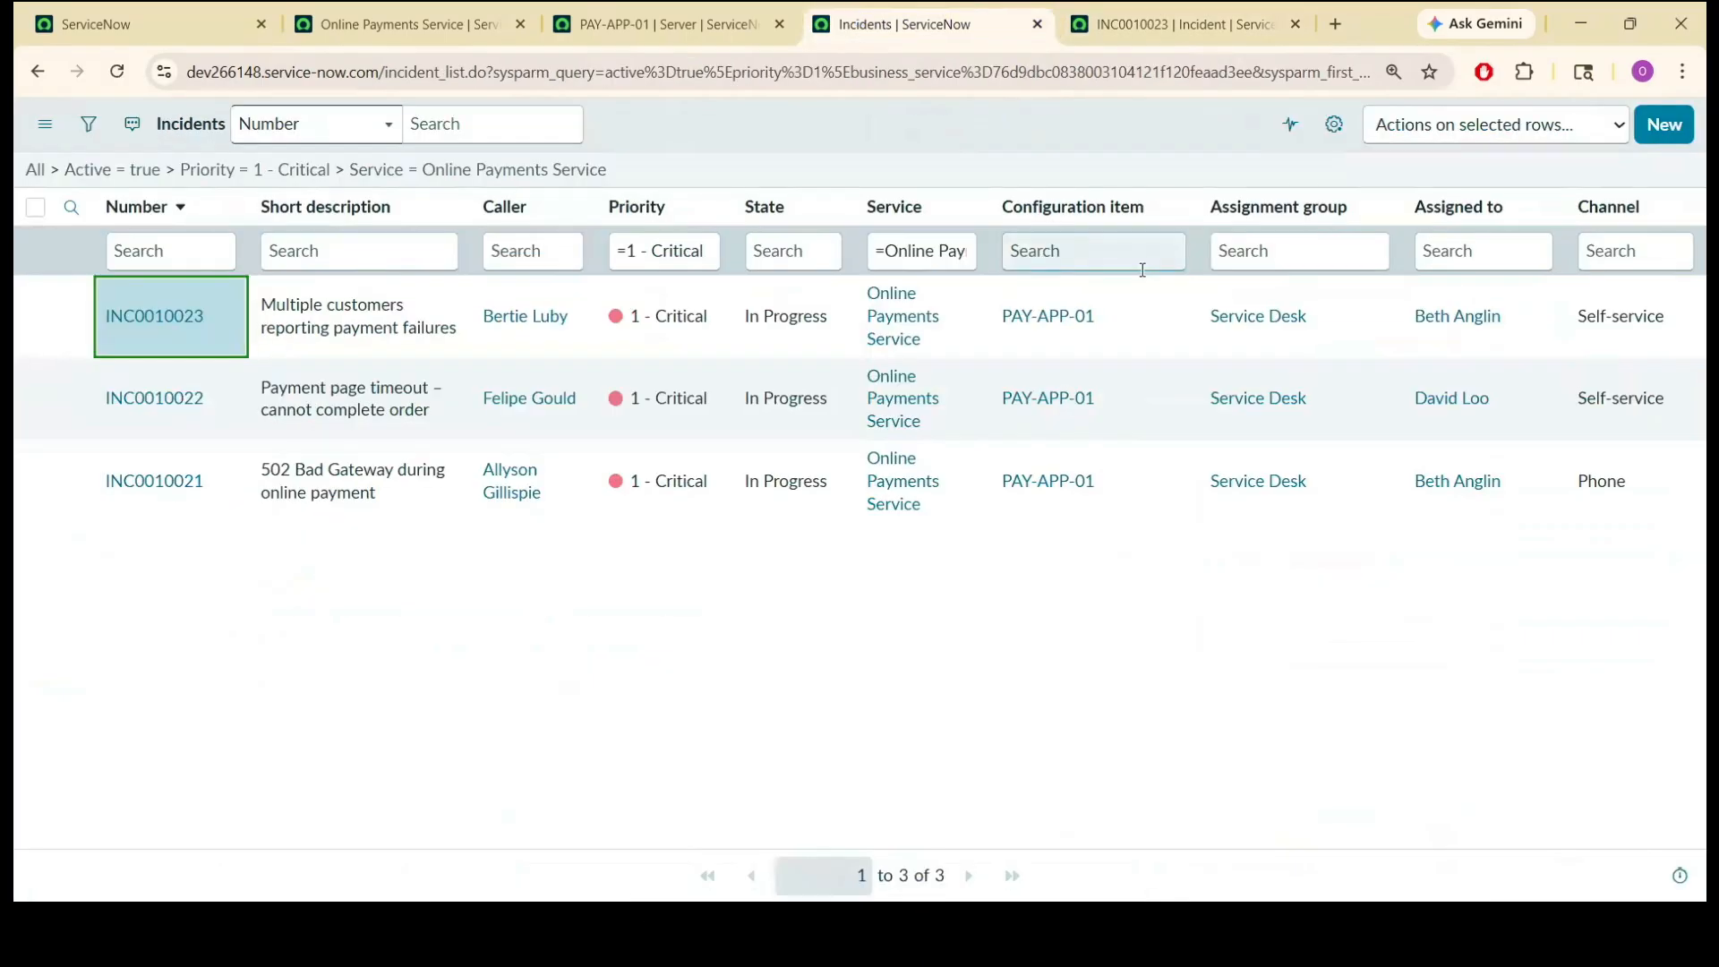
left_click(513, 412)
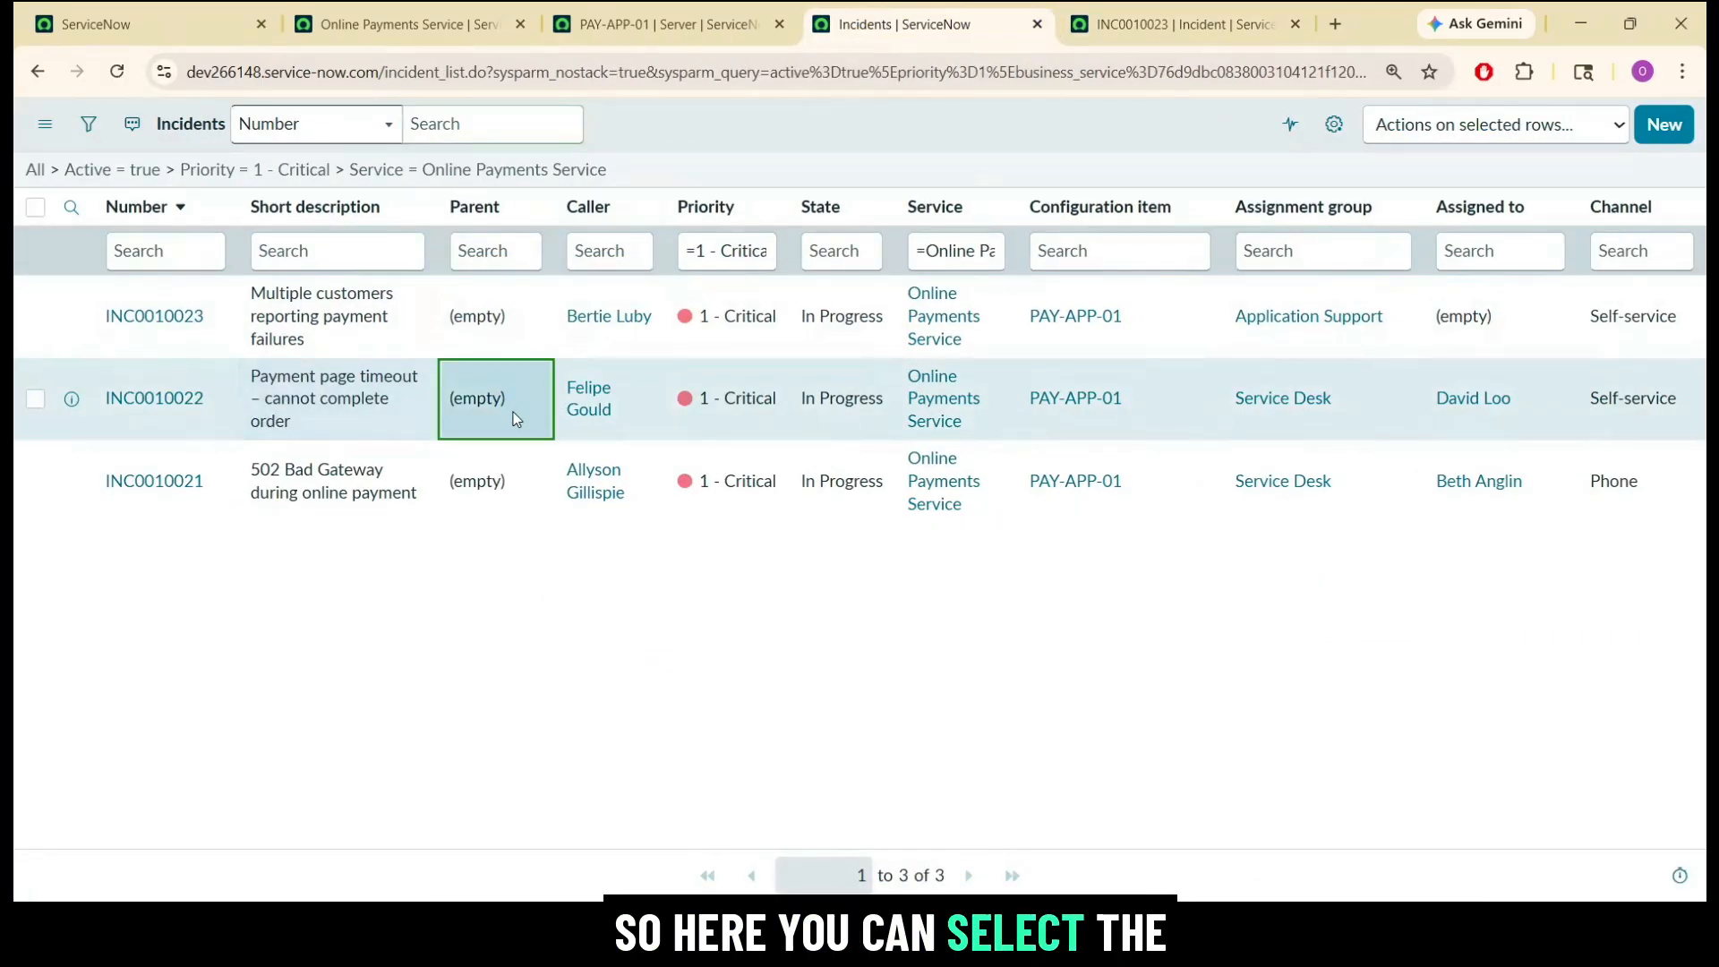
key("shift+Down")
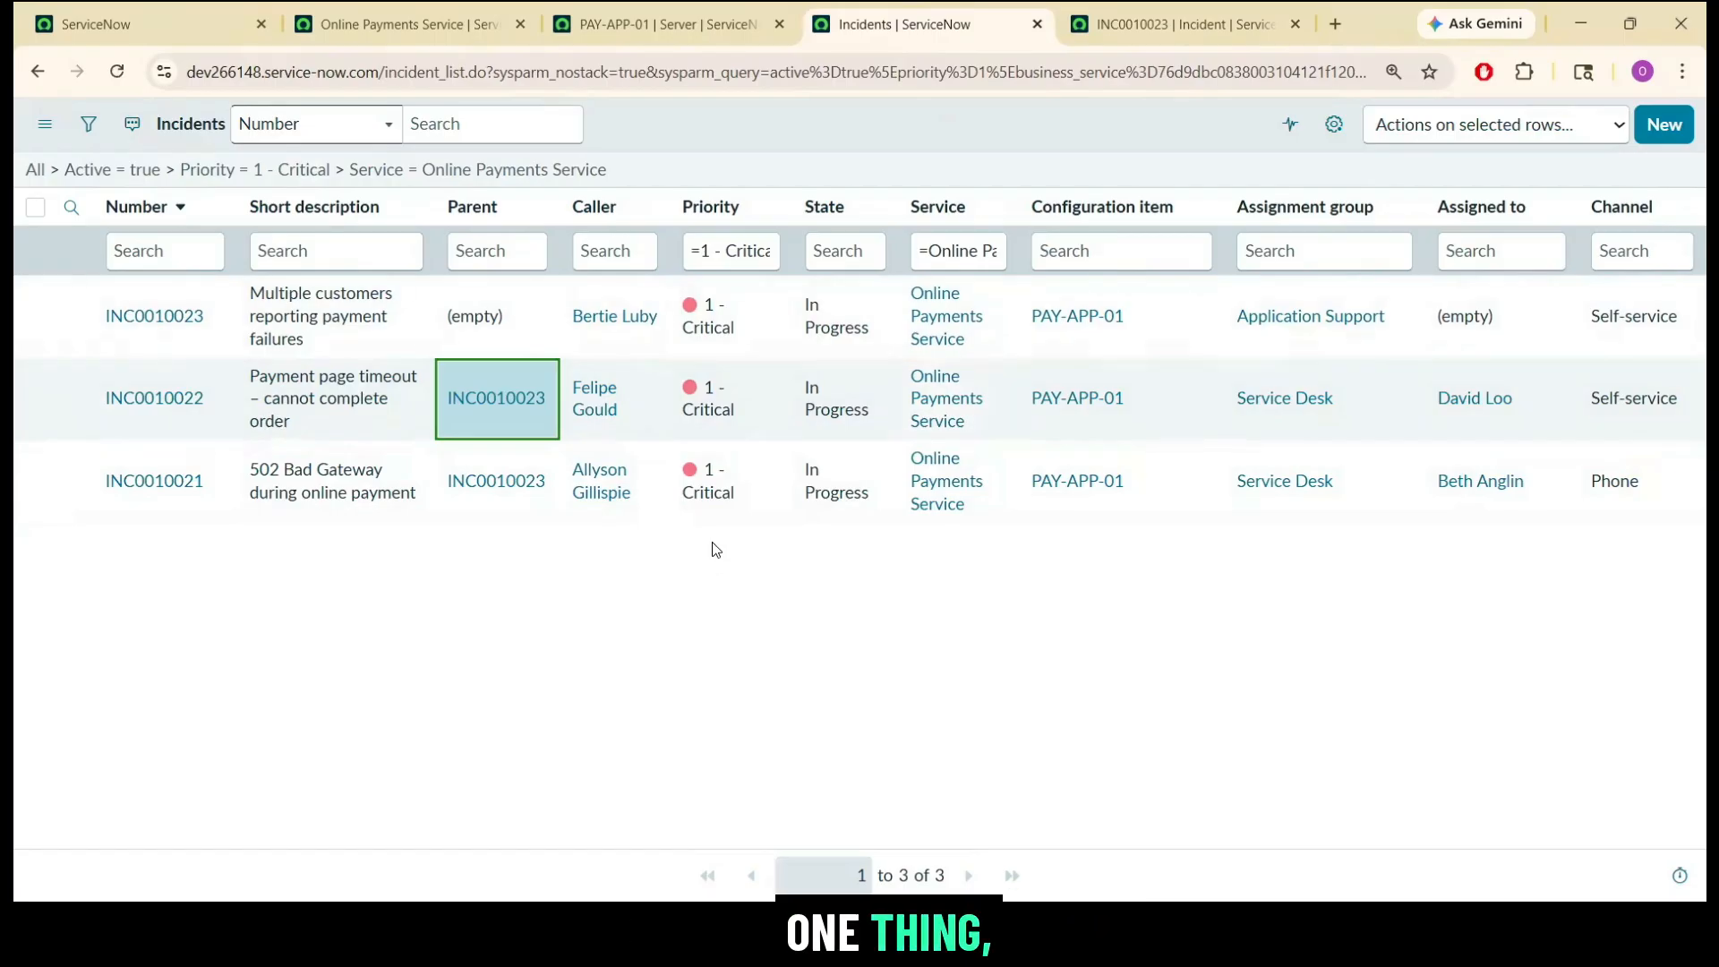
Assign INC0010023 to the available member of the Application Support group and save the record.
left_click(1142, 28)
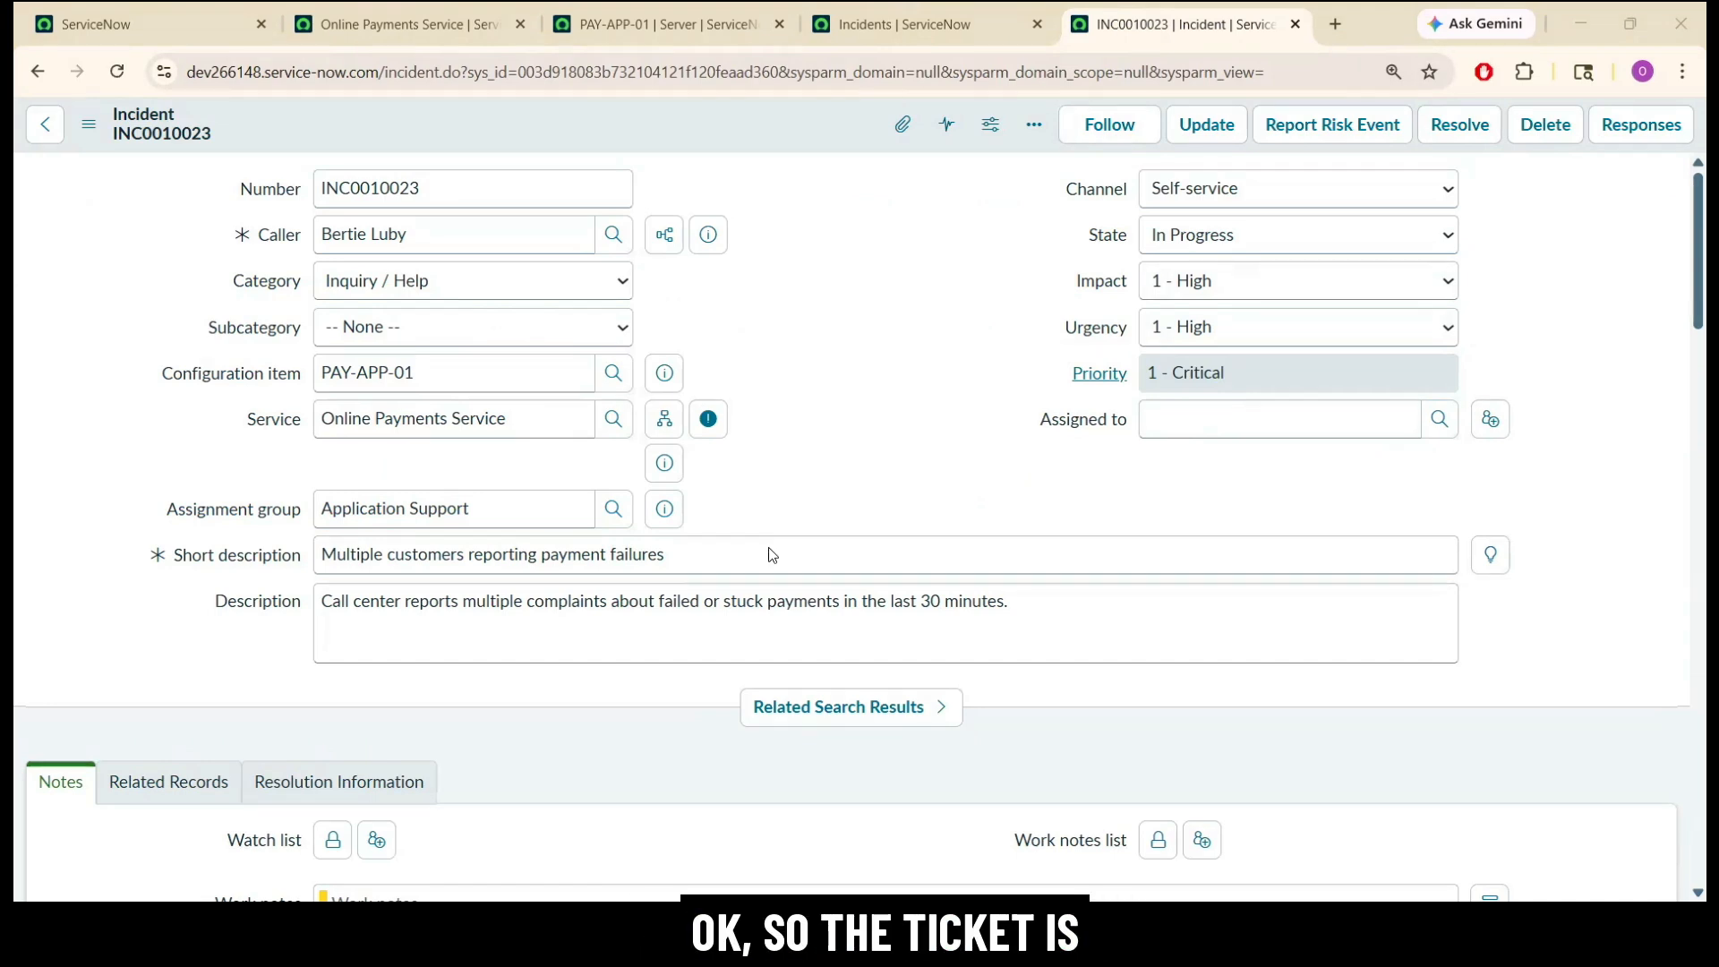
triple_click(587, 508)
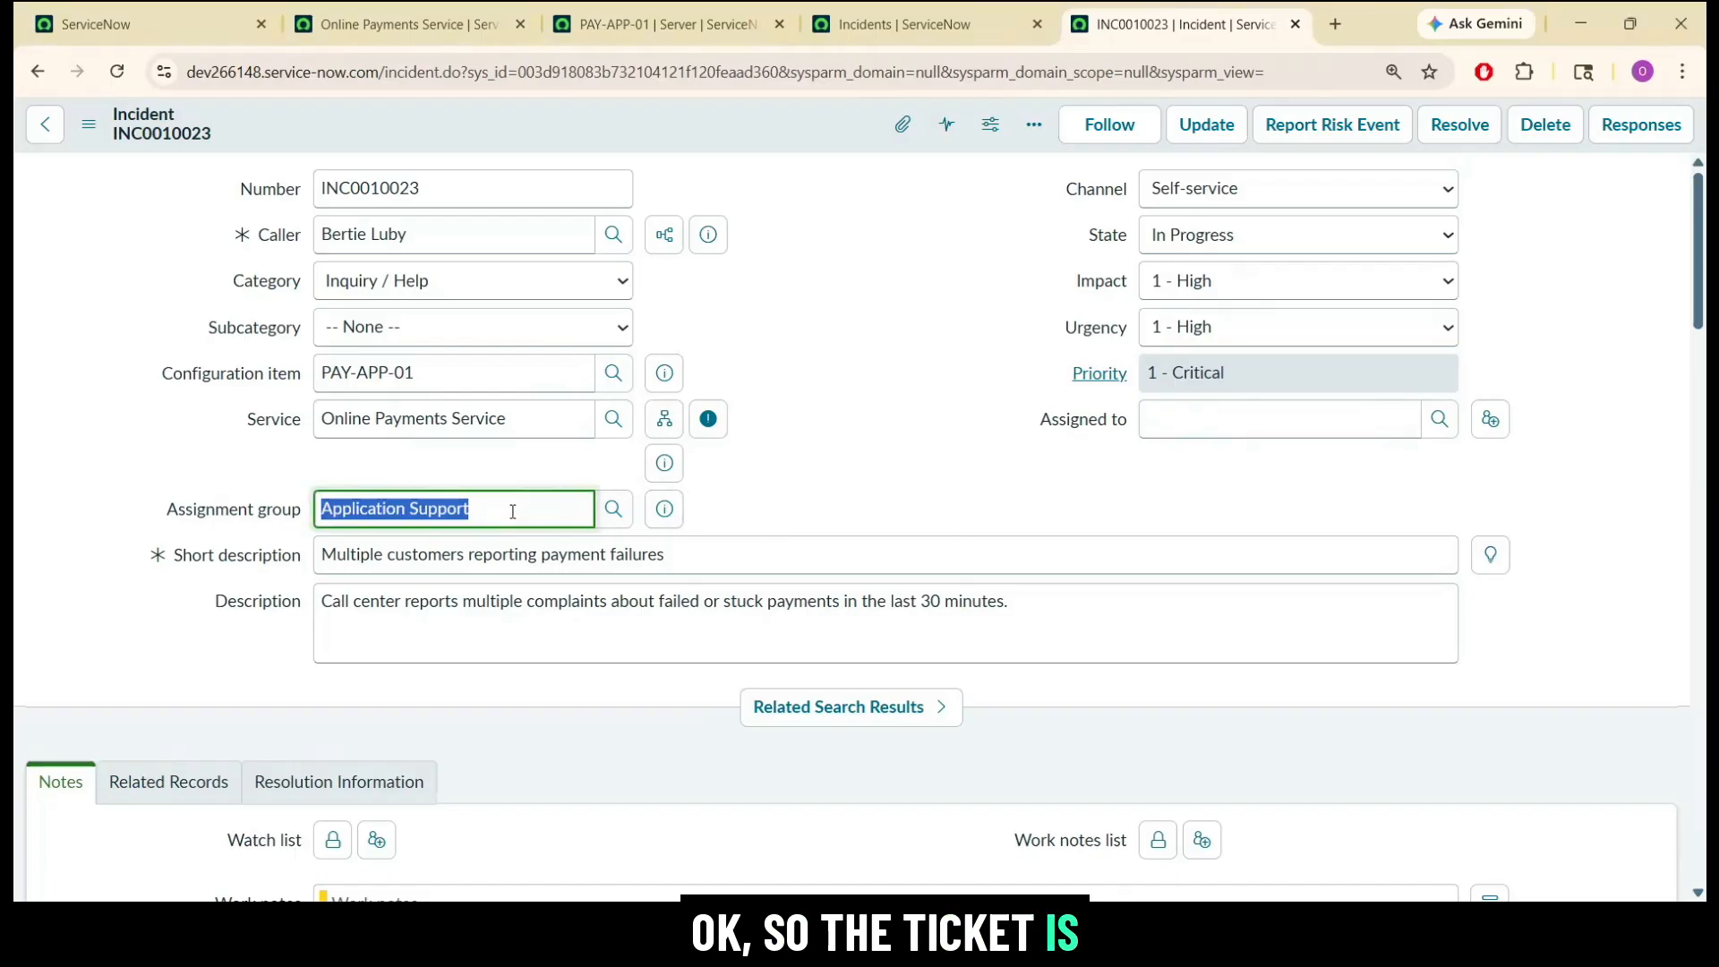
left_click(883, 442)
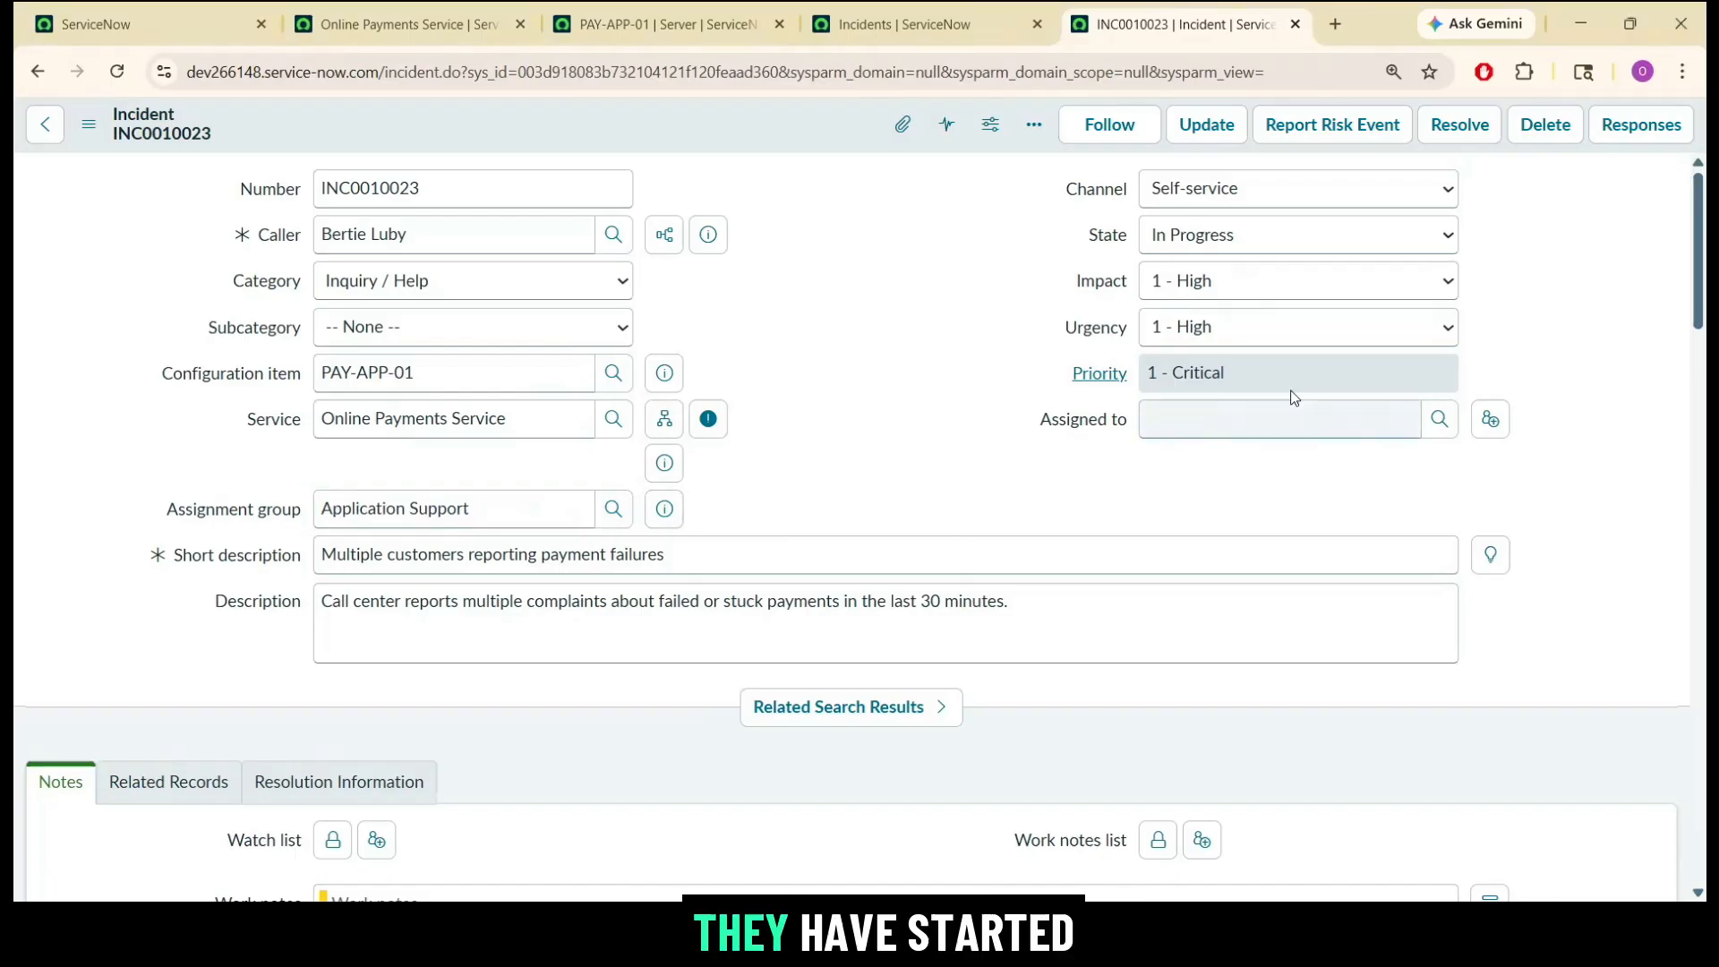
left_click(1436, 432)
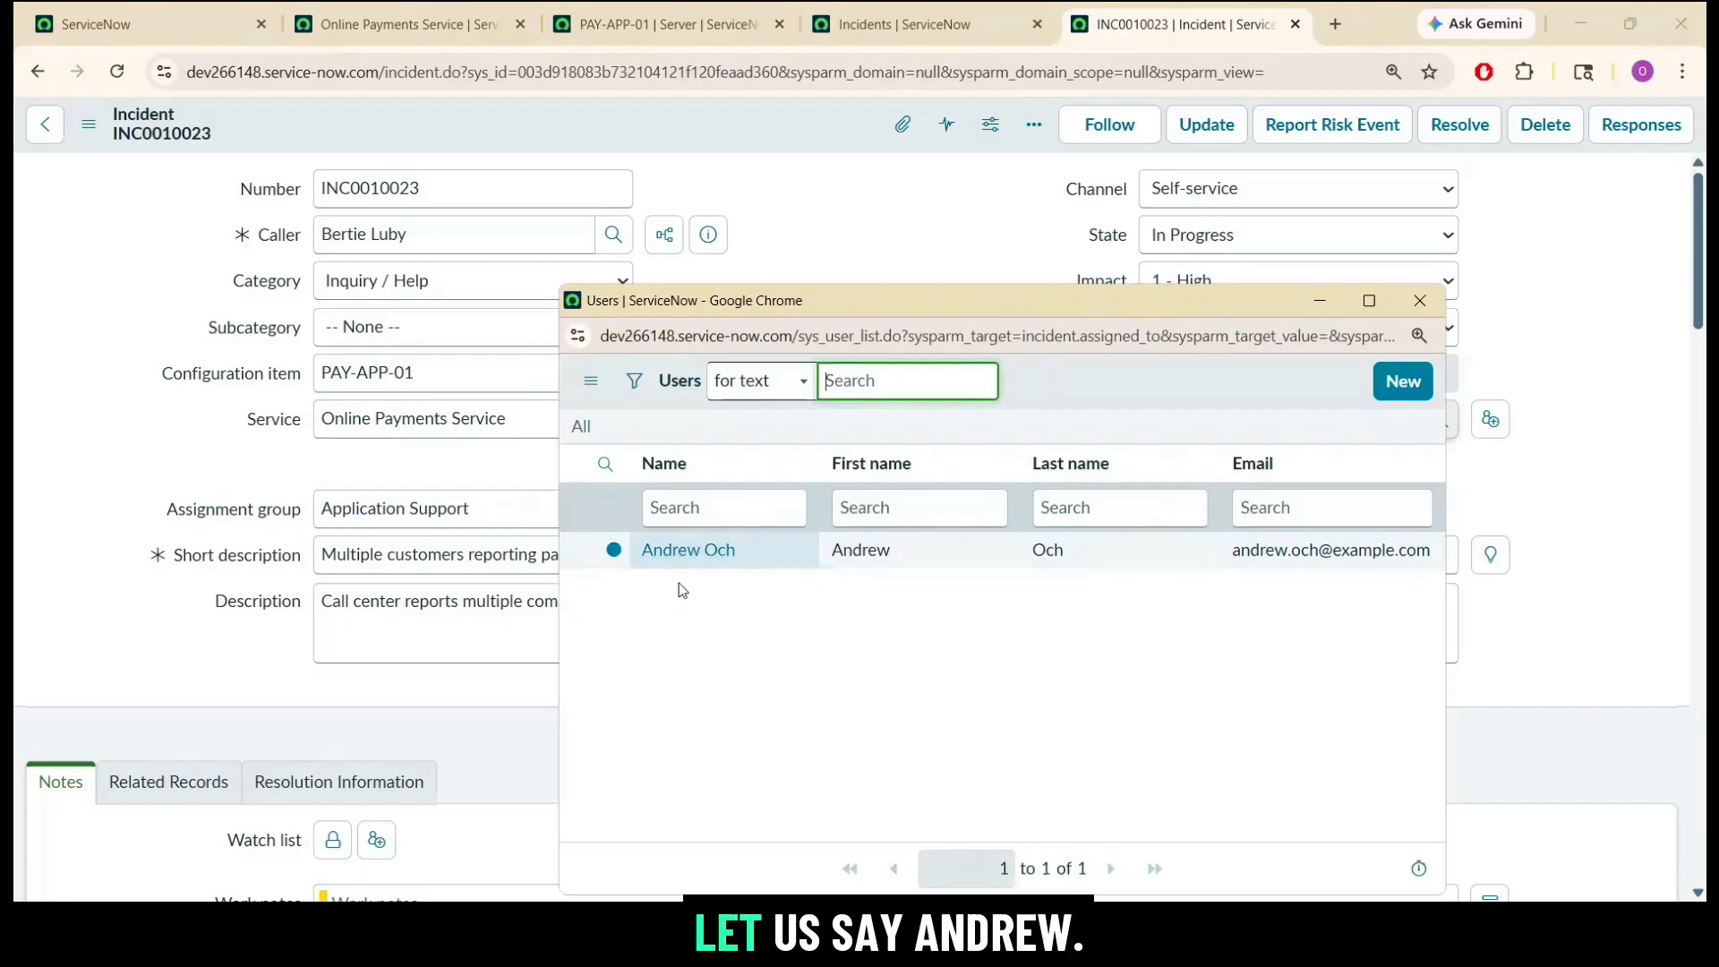
left_click(682, 553)
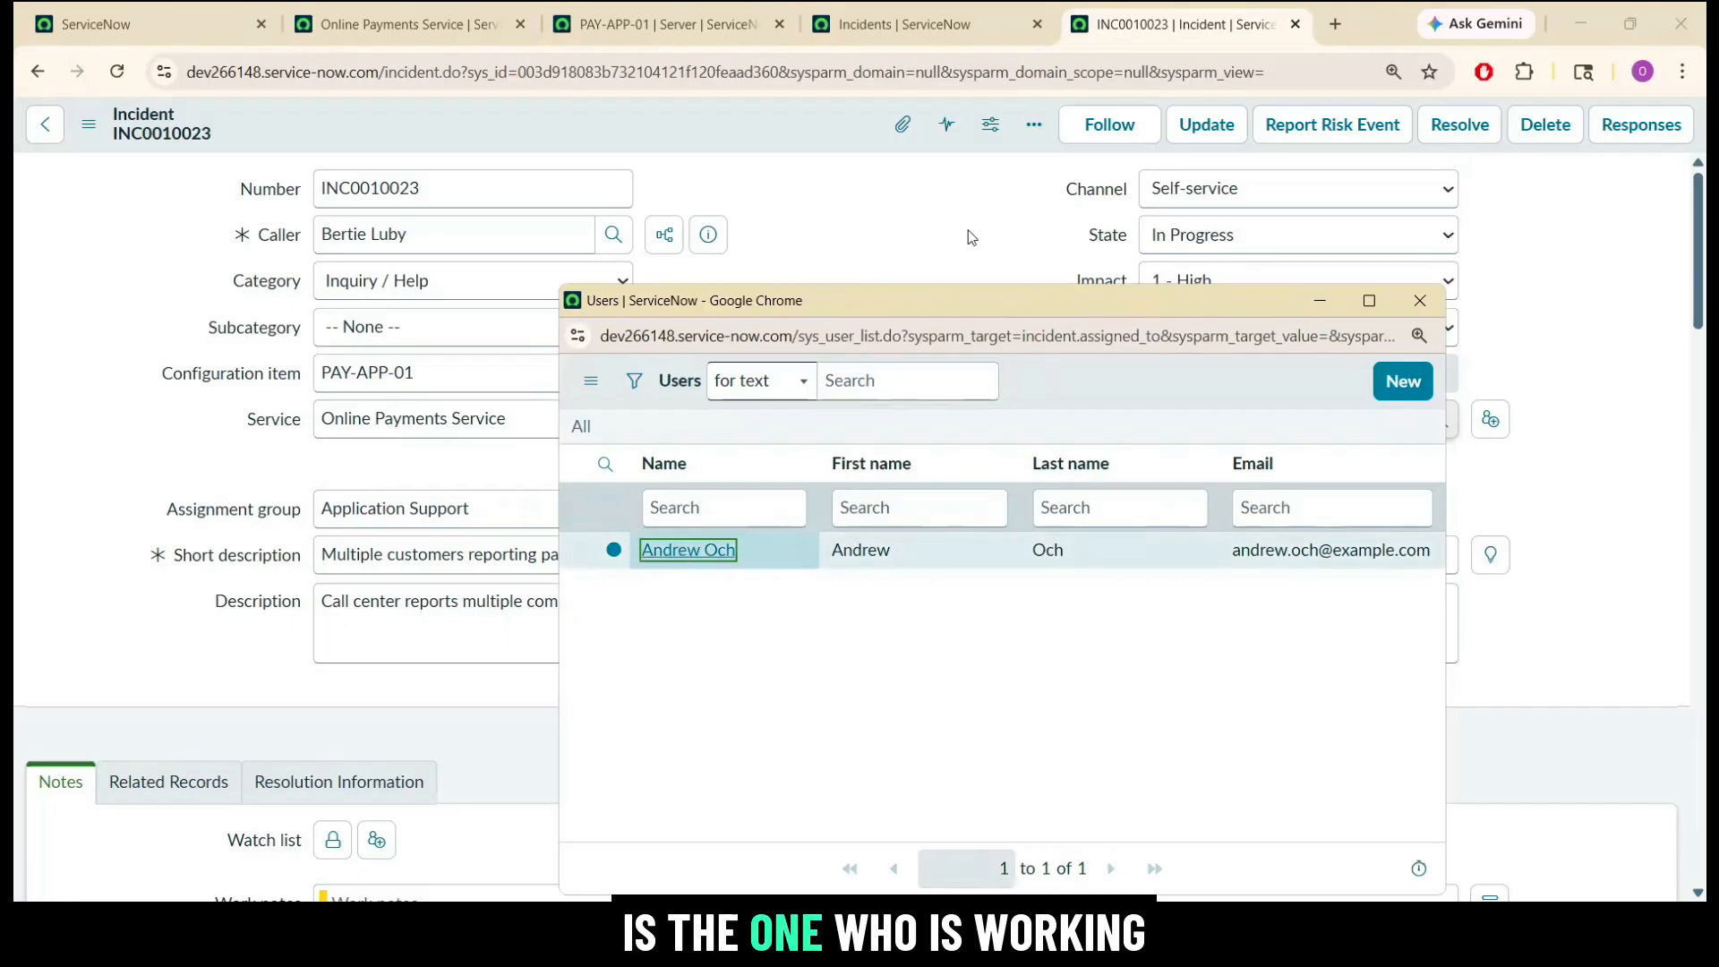
right_click(771, 118)
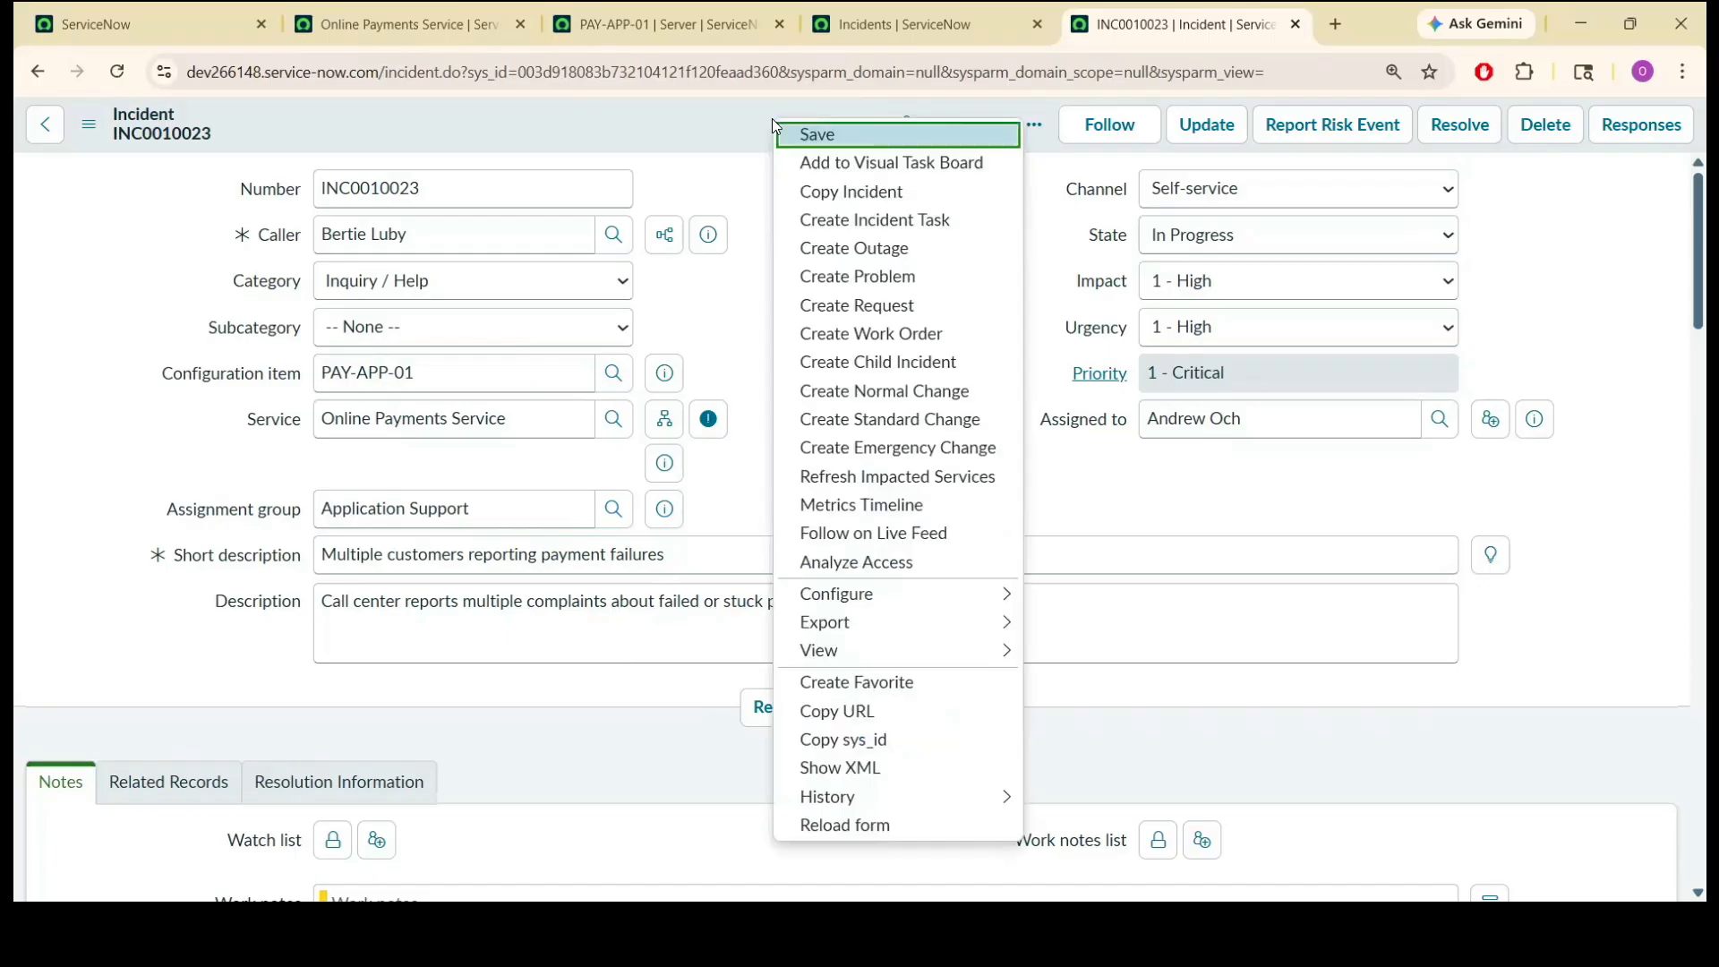
left_click(792, 132)
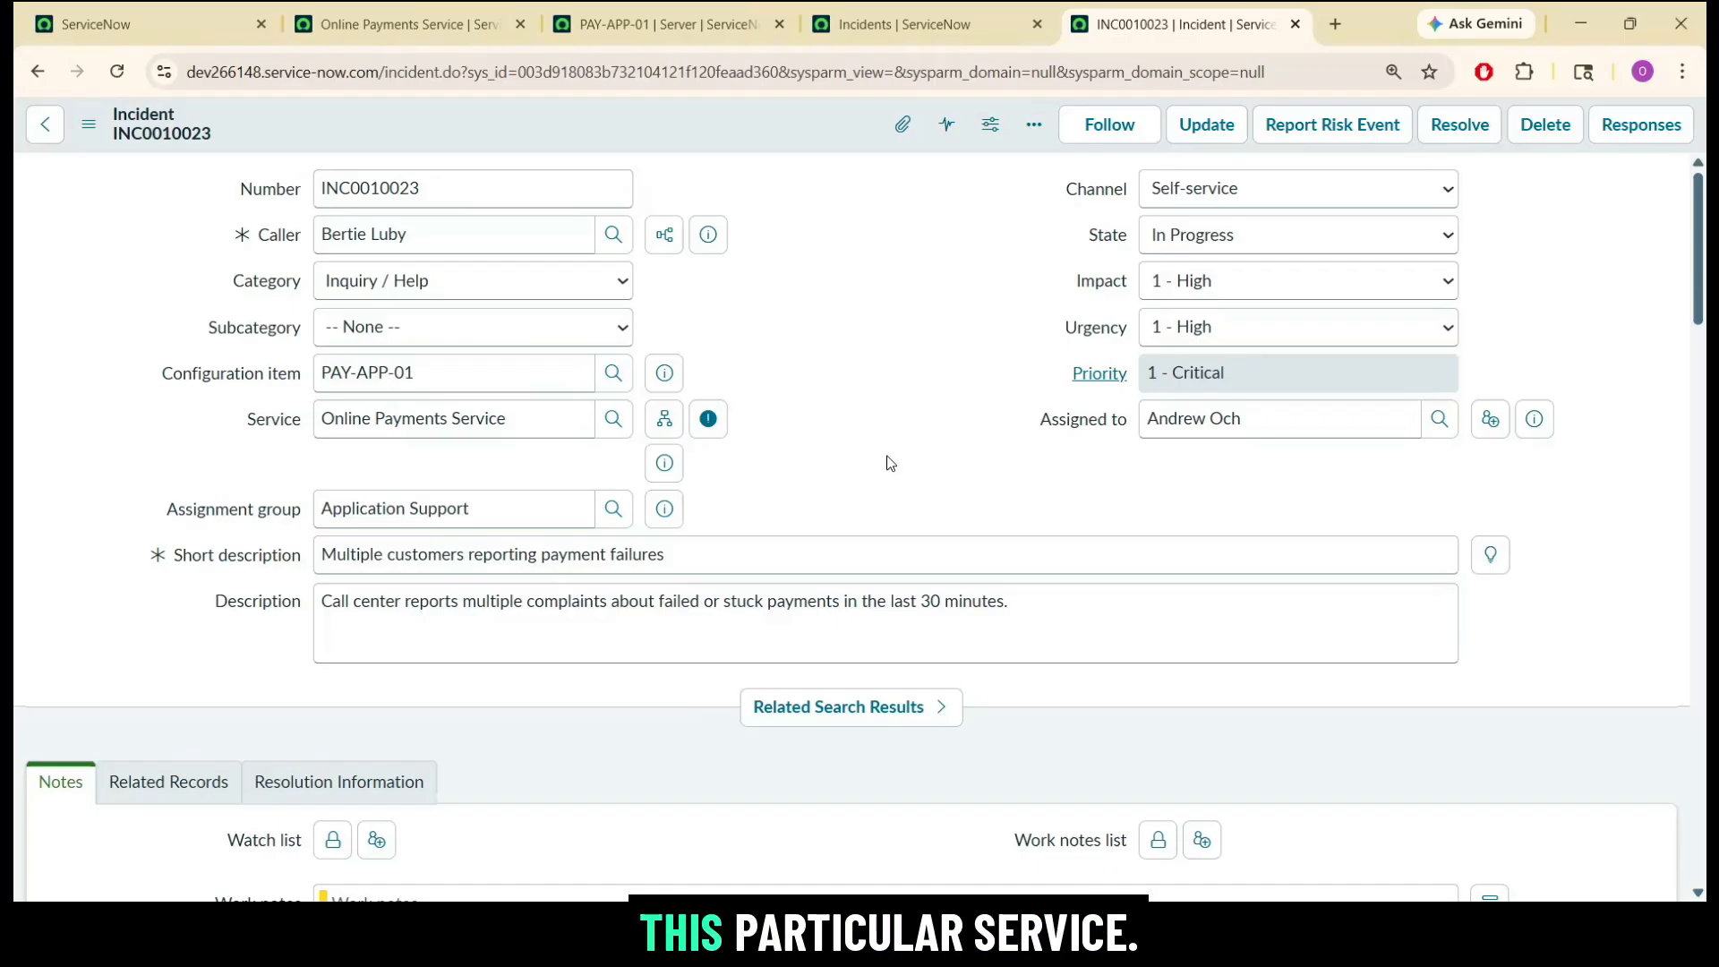
Review the assignment and parent changes in the activity log of INC0010023.
key("F10")
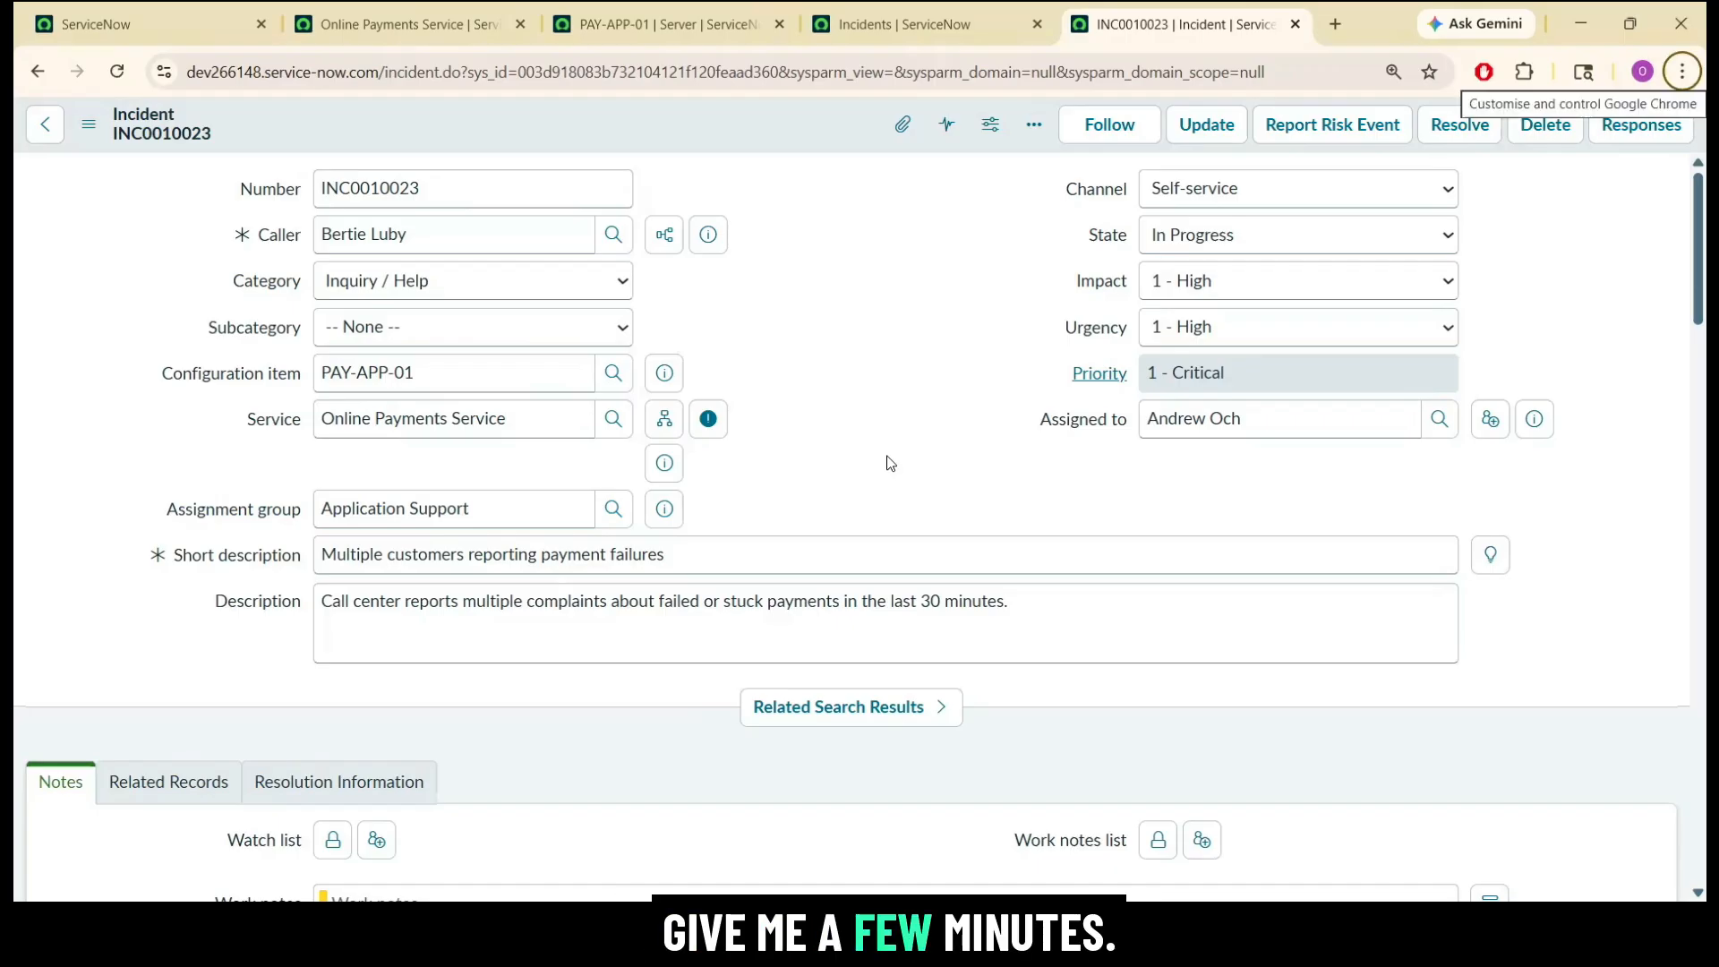
left_click(1039, 455)
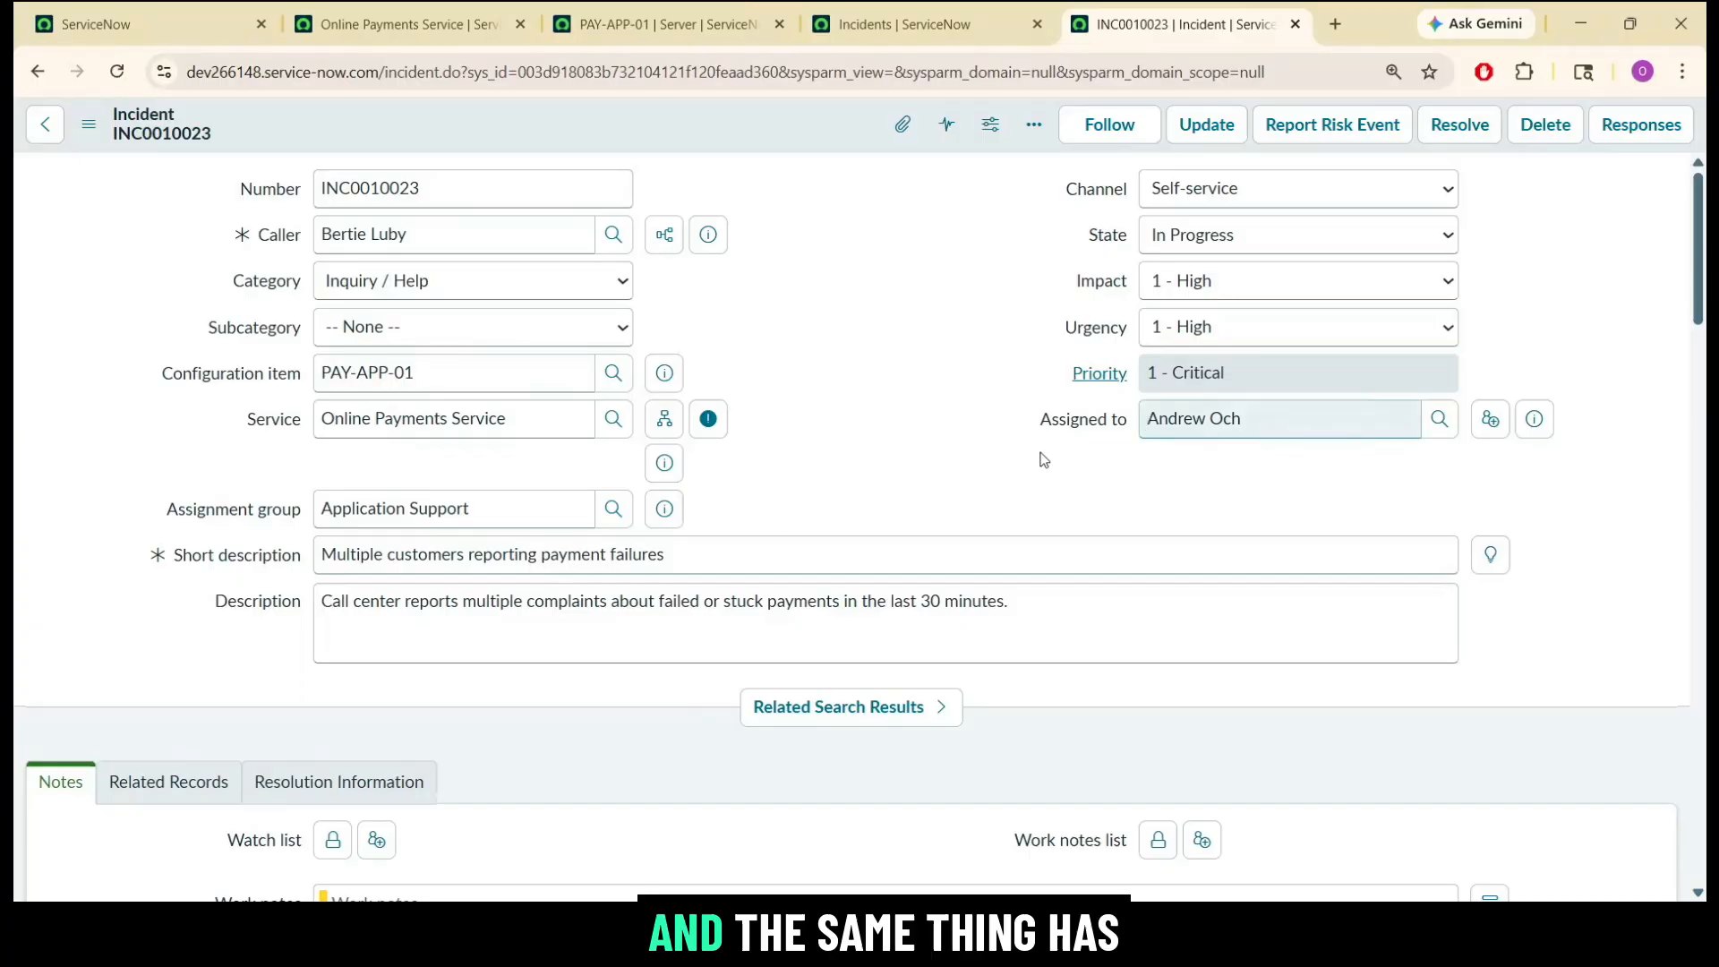
scroll(1700, 254, "down", 5)
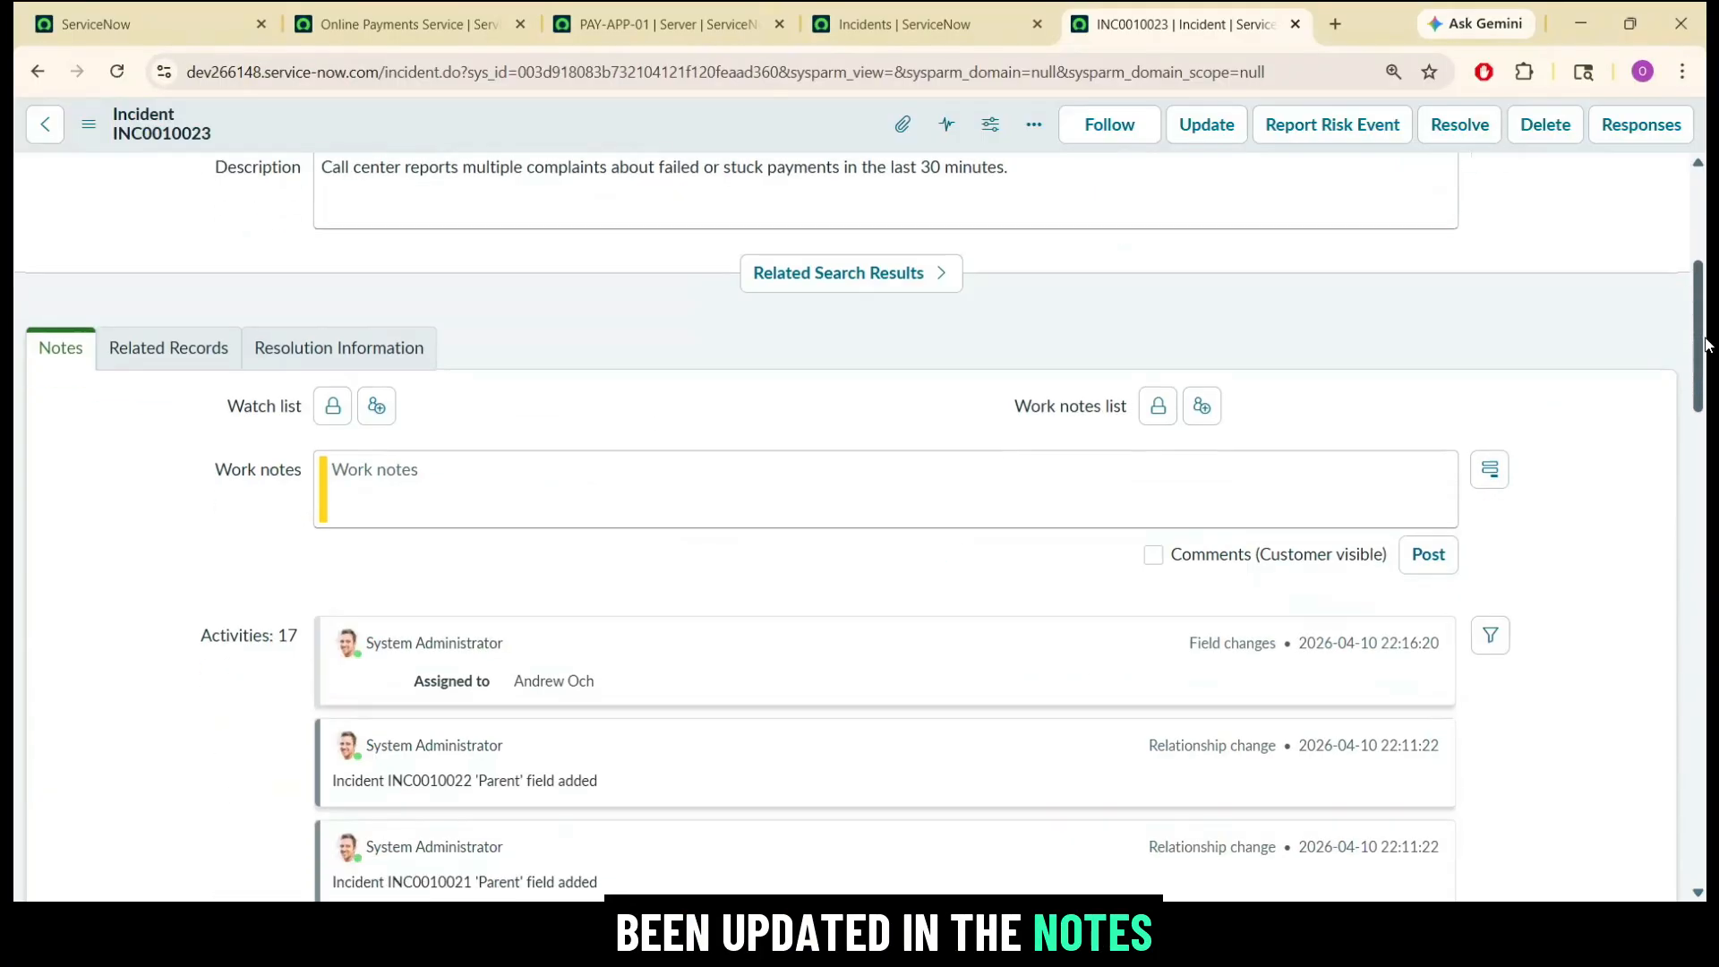
left_click(859, 459)
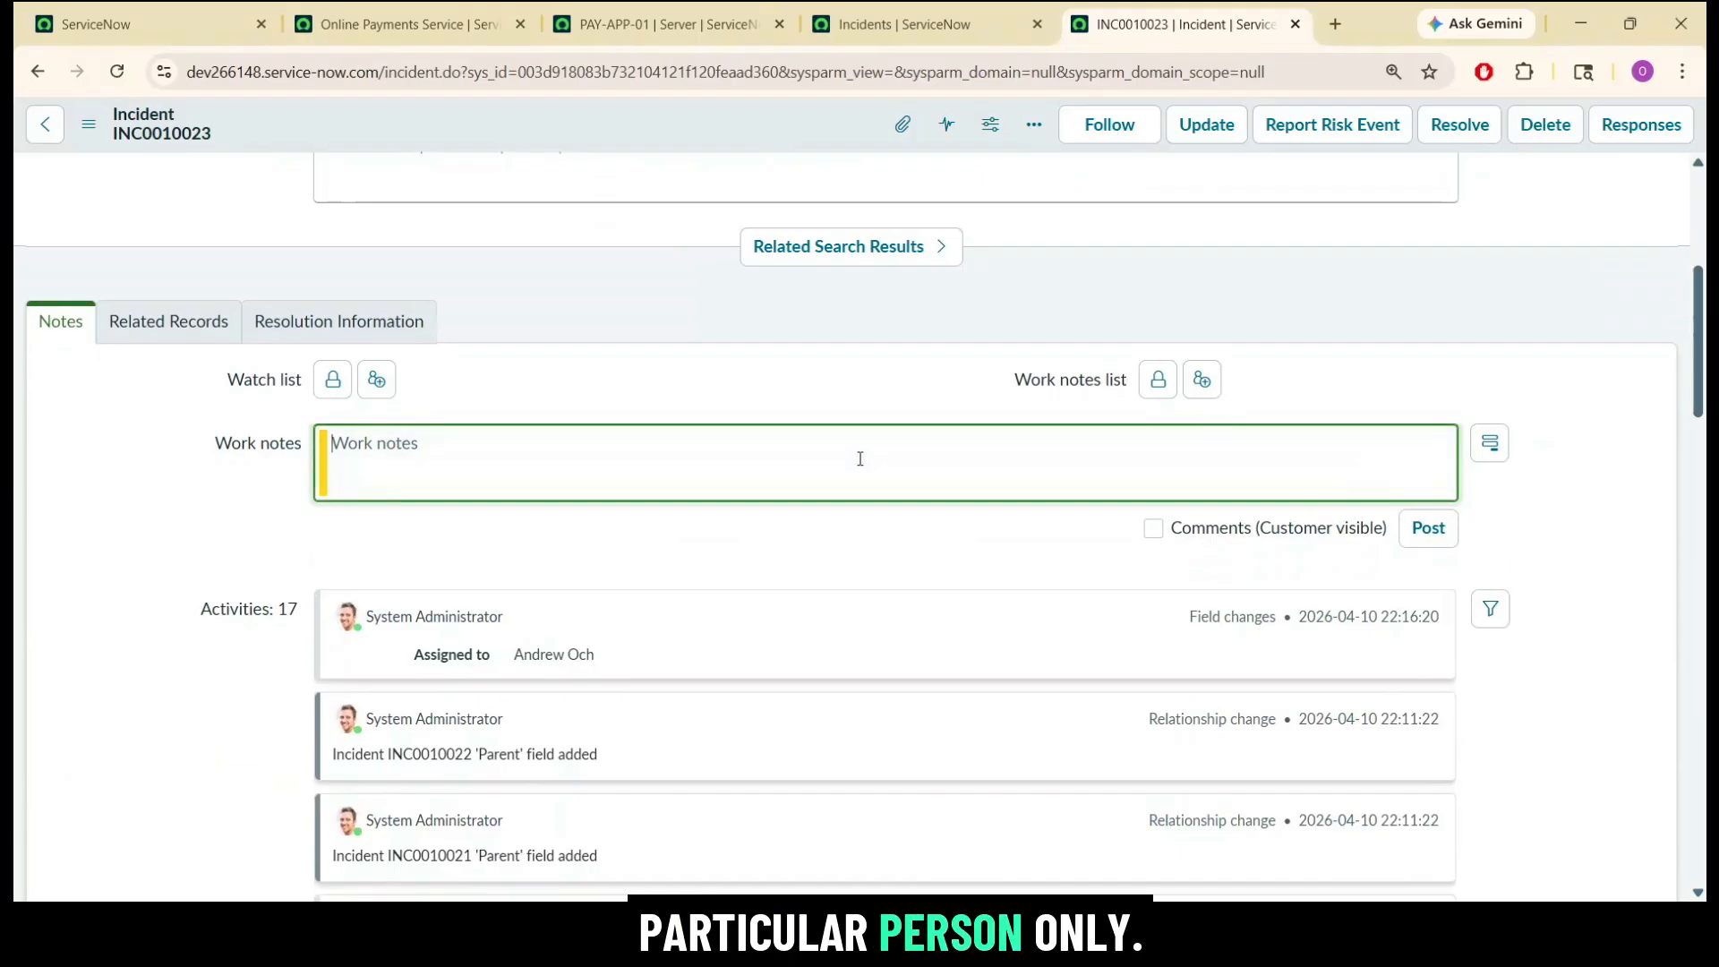
Copy the assigned agent's name from INC0010023 and impersonate that user.
scroll(1170, 402, "up", 5)
double_click(1170, 407)
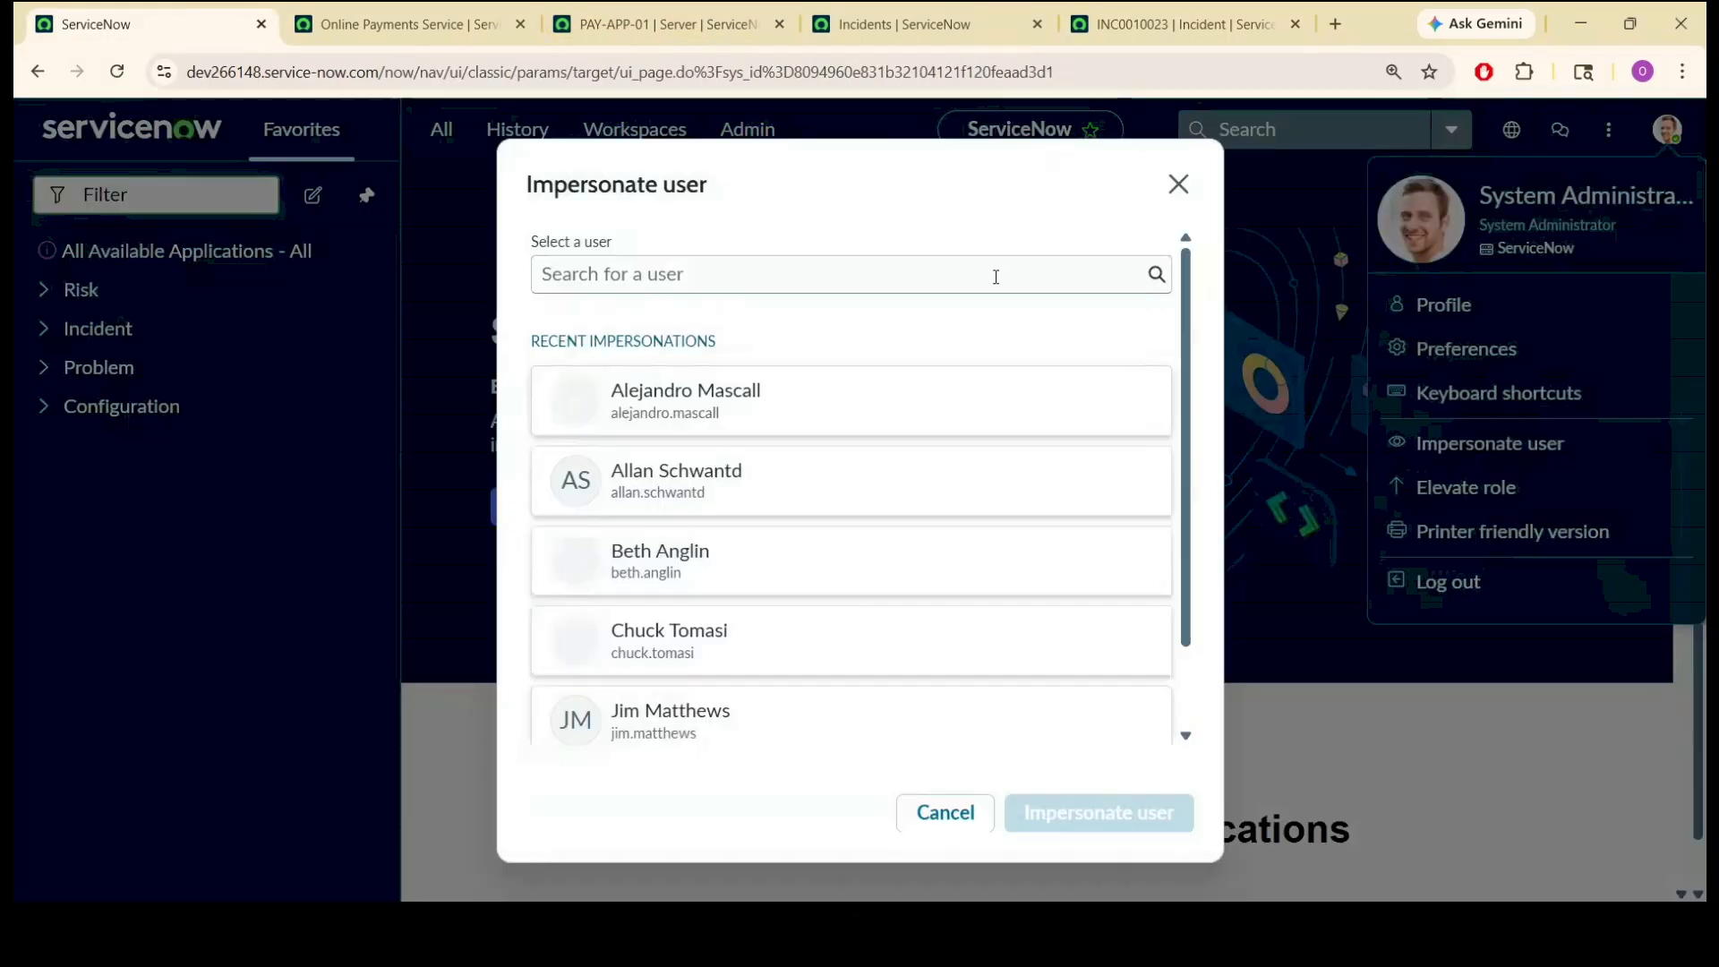
left_click(994, 272)
type("Andrew Och")
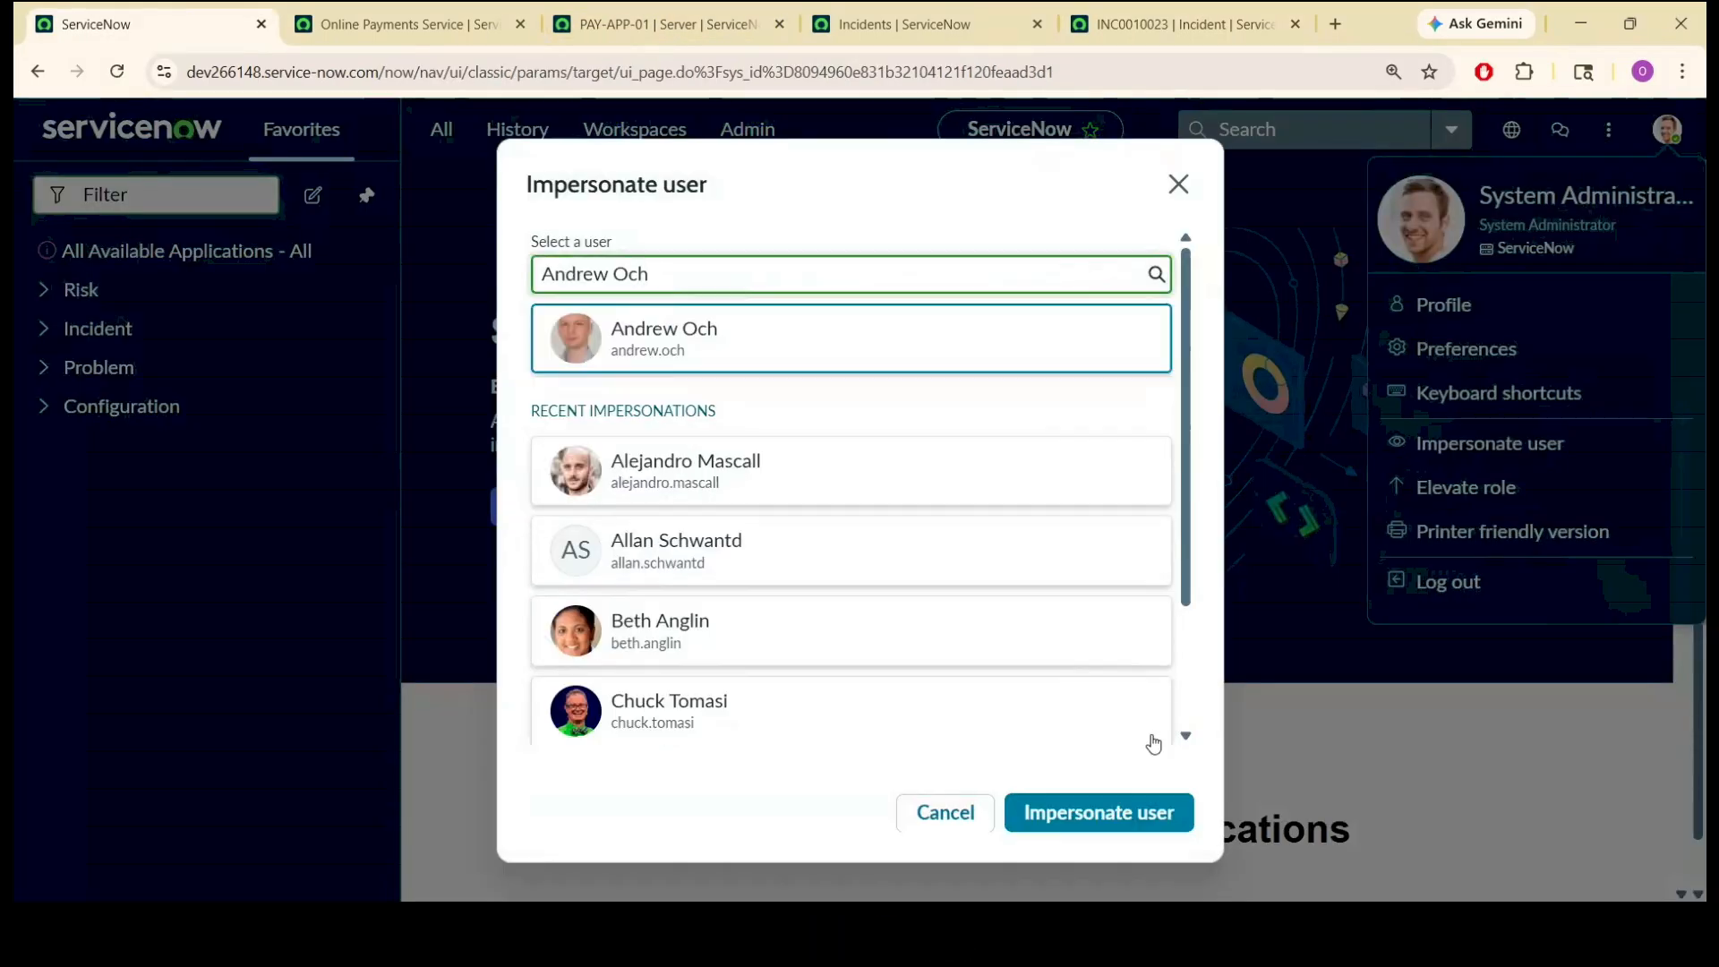
left_click(1098, 812)
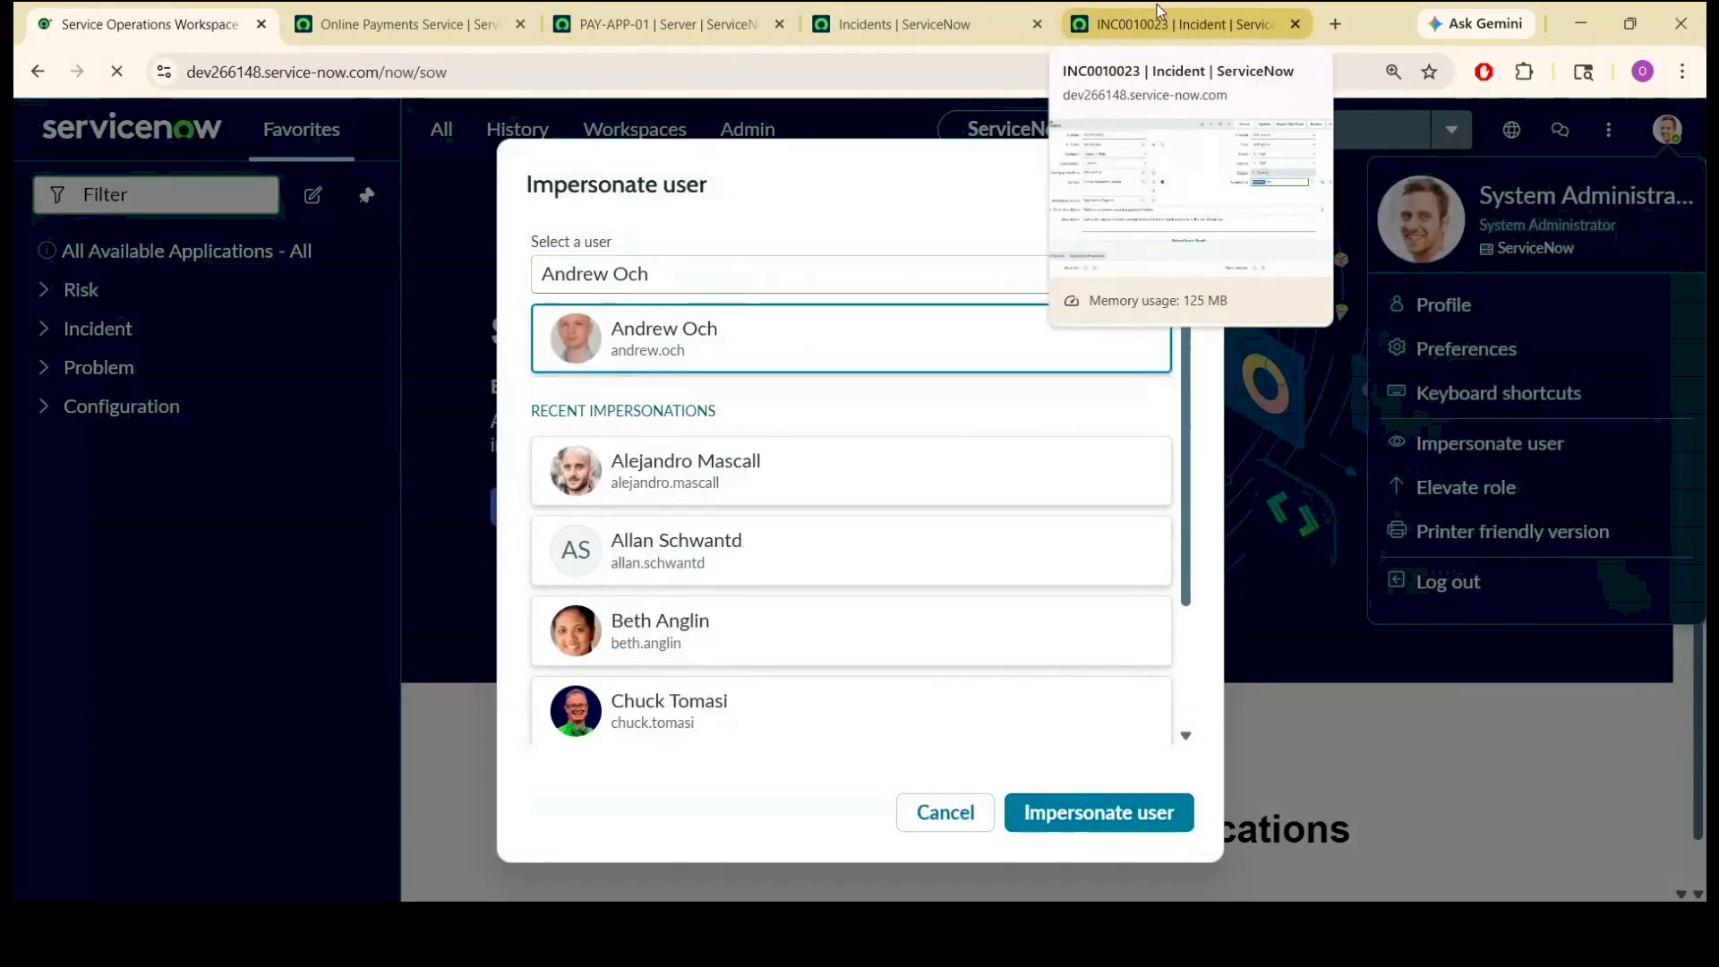
Reload INC0010023 as the assignee and enter the work note "Basic check are done - application loading is fine but the payment page got stuck, Check the server".
left_click(1157, 5)
left_click(999, 79)
key("Return")
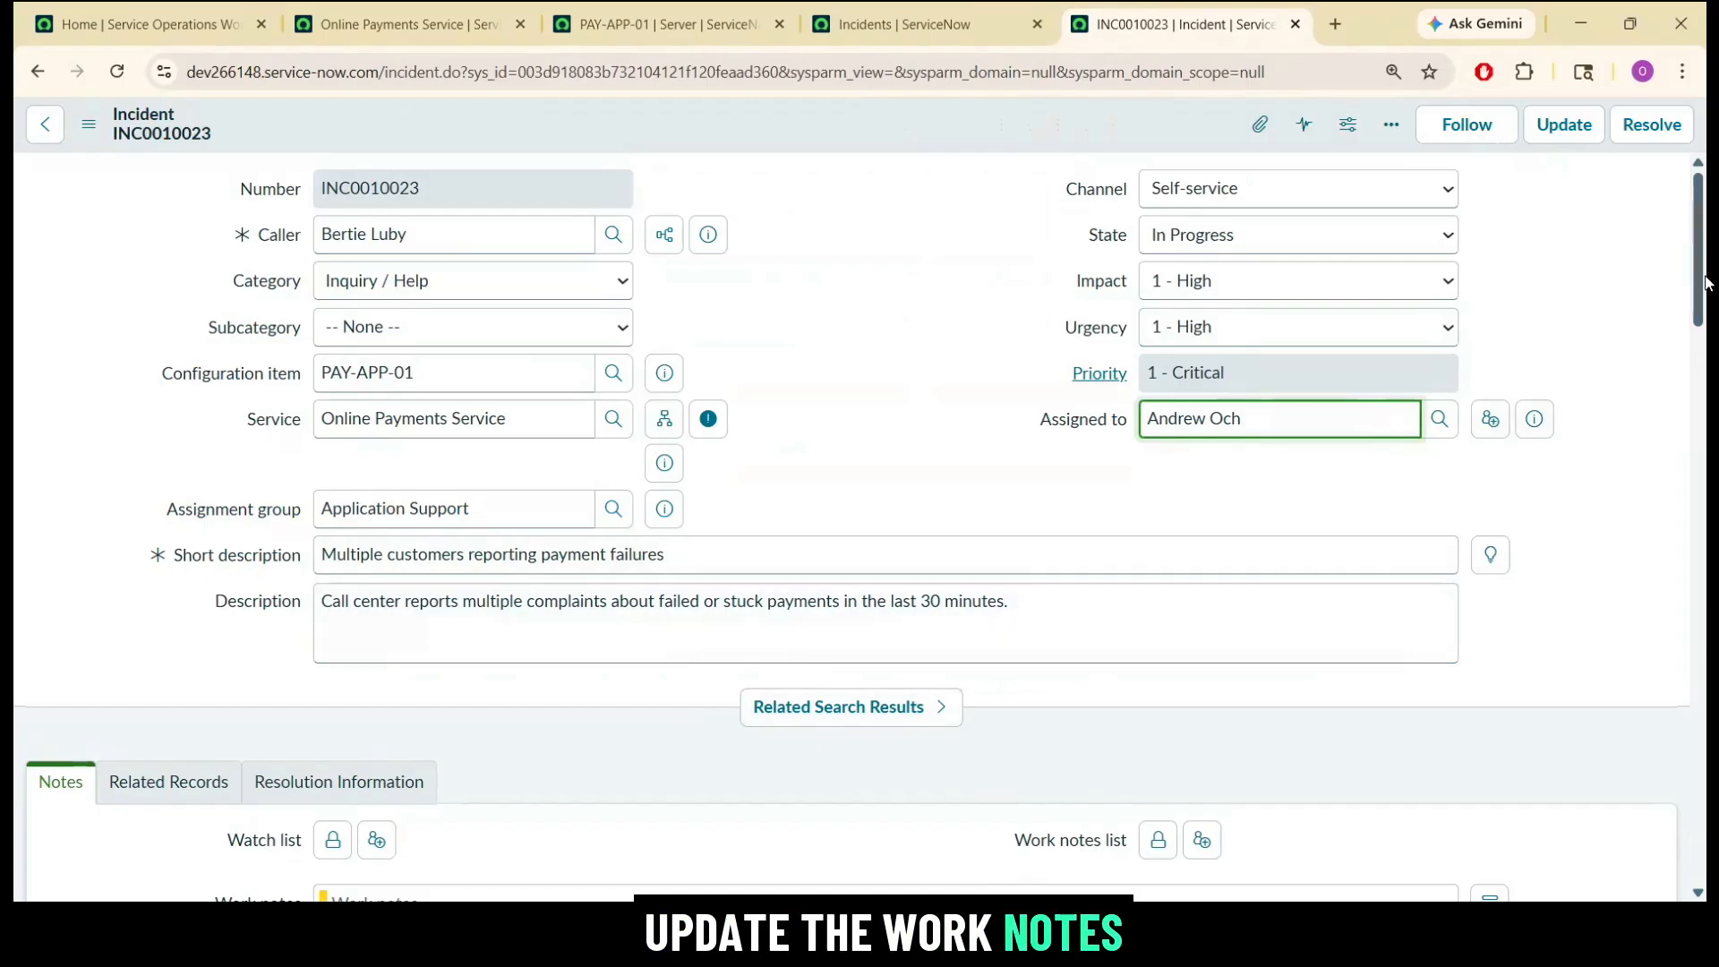
scroll(692, 376, "down", 3)
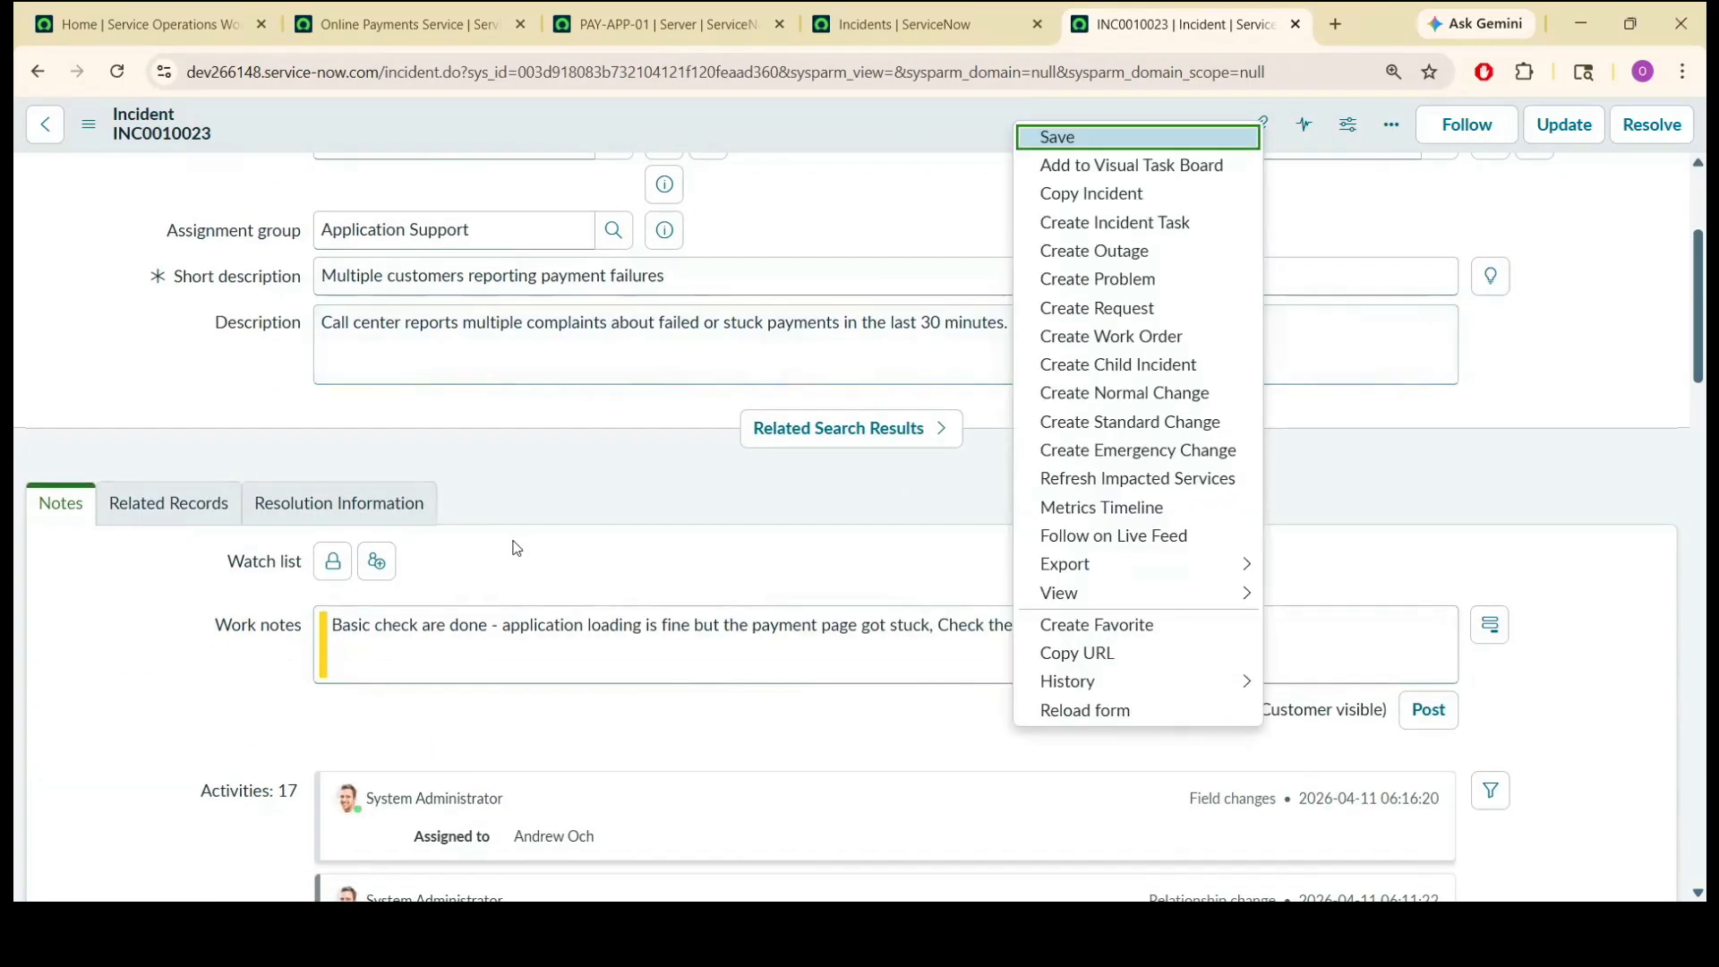
left_click(435, 571)
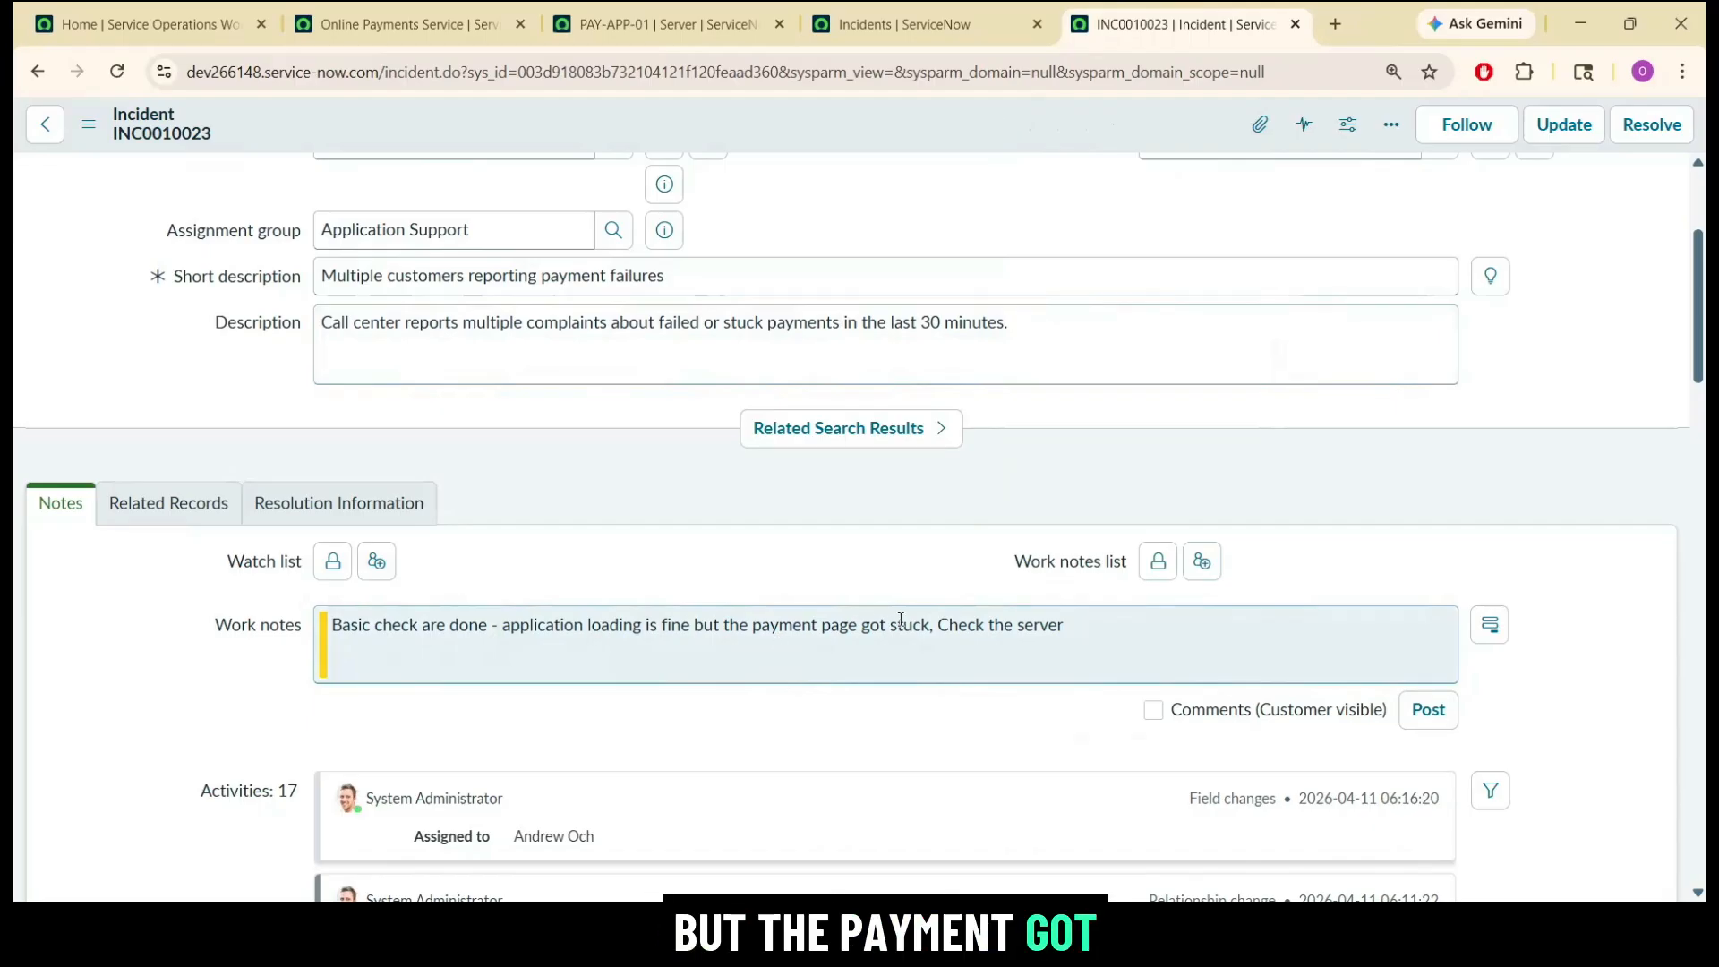
left_click(937, 630)
left_click_drag(937, 629, 1064, 626)
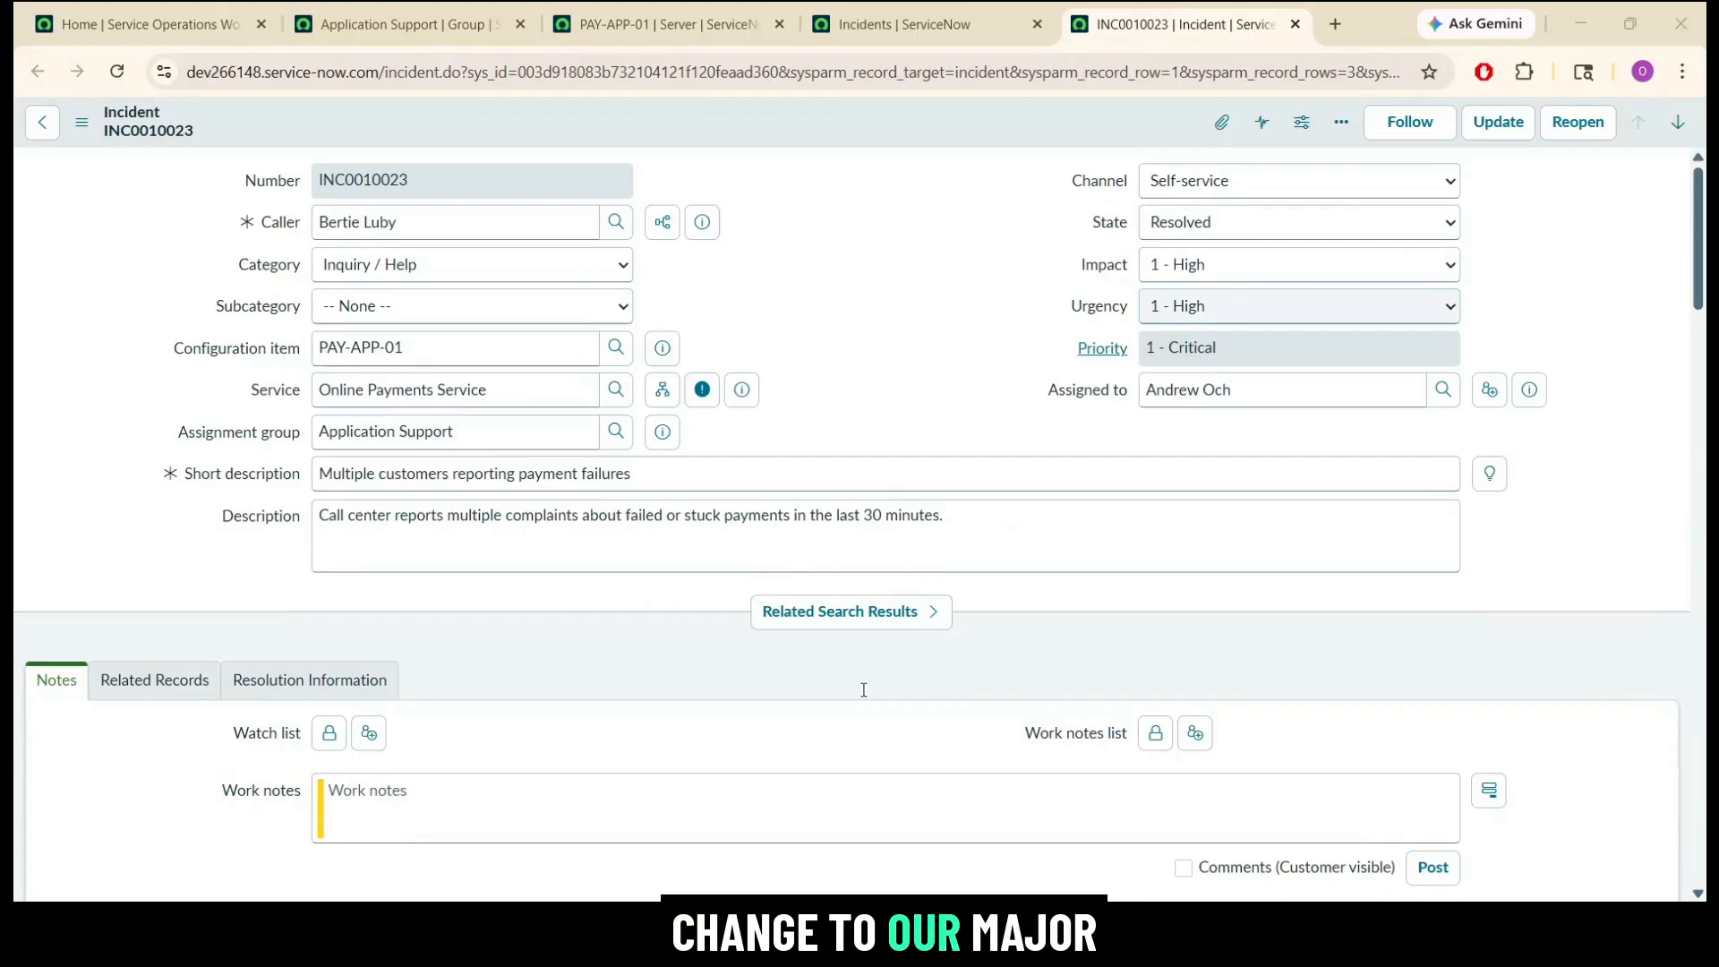
Create an emergency change from incident INC0010023.
right_click(739, 114)
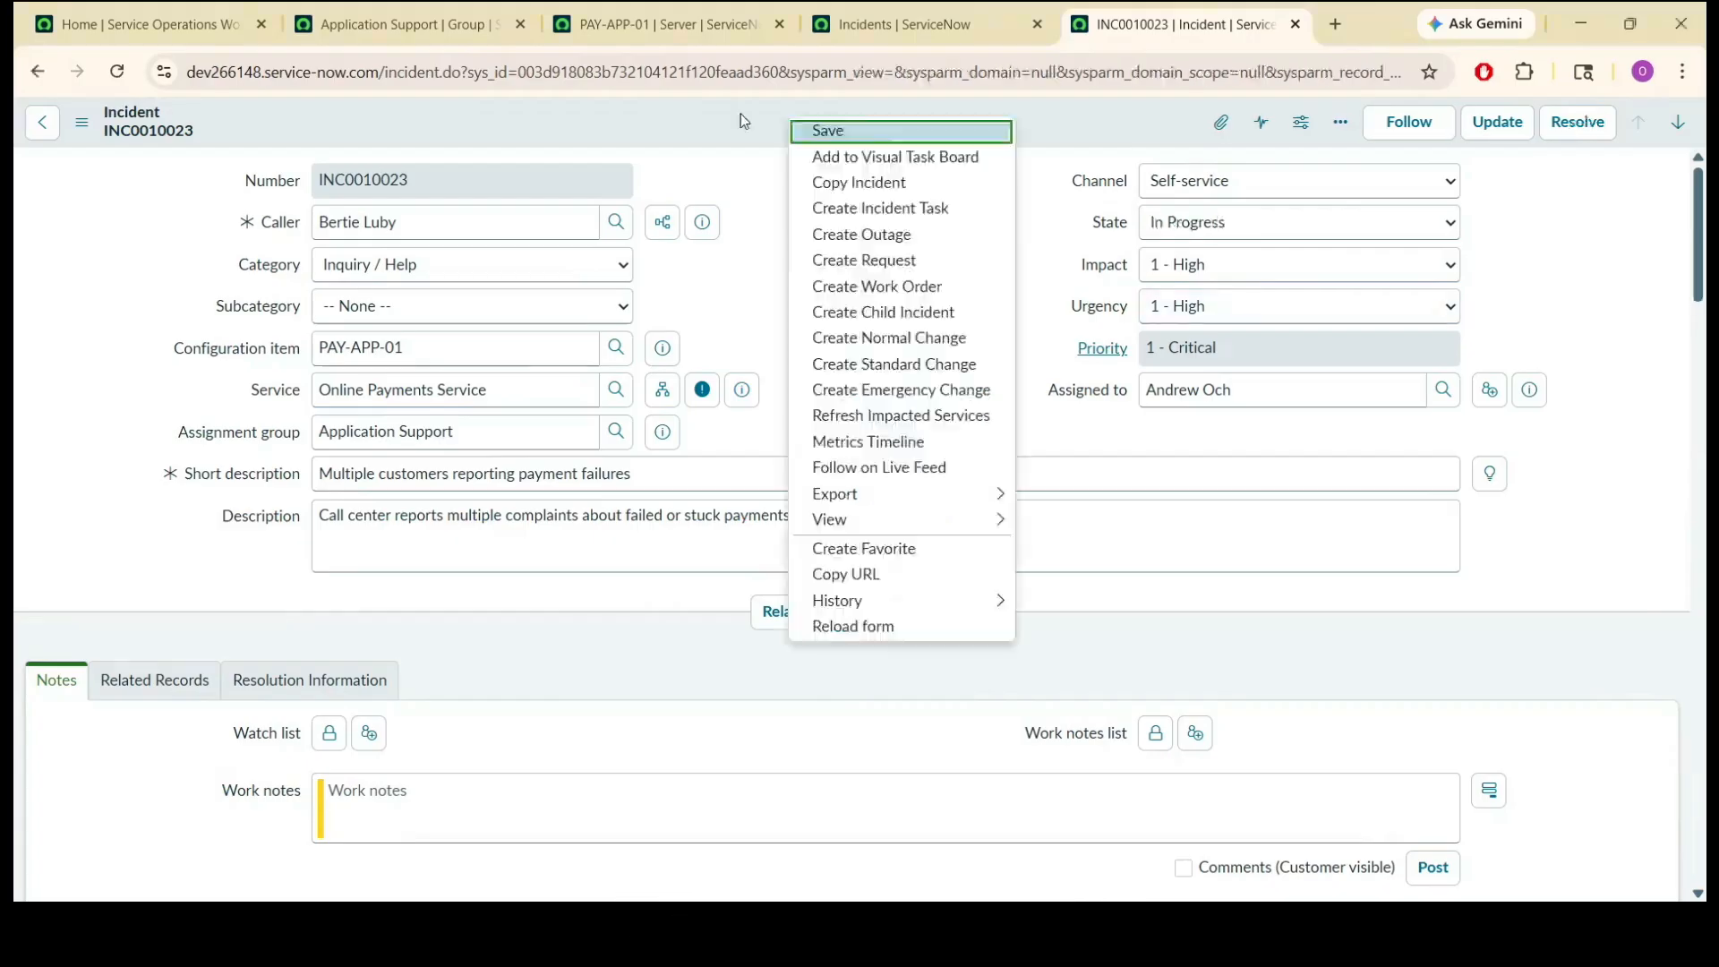
left_click(740, 115)
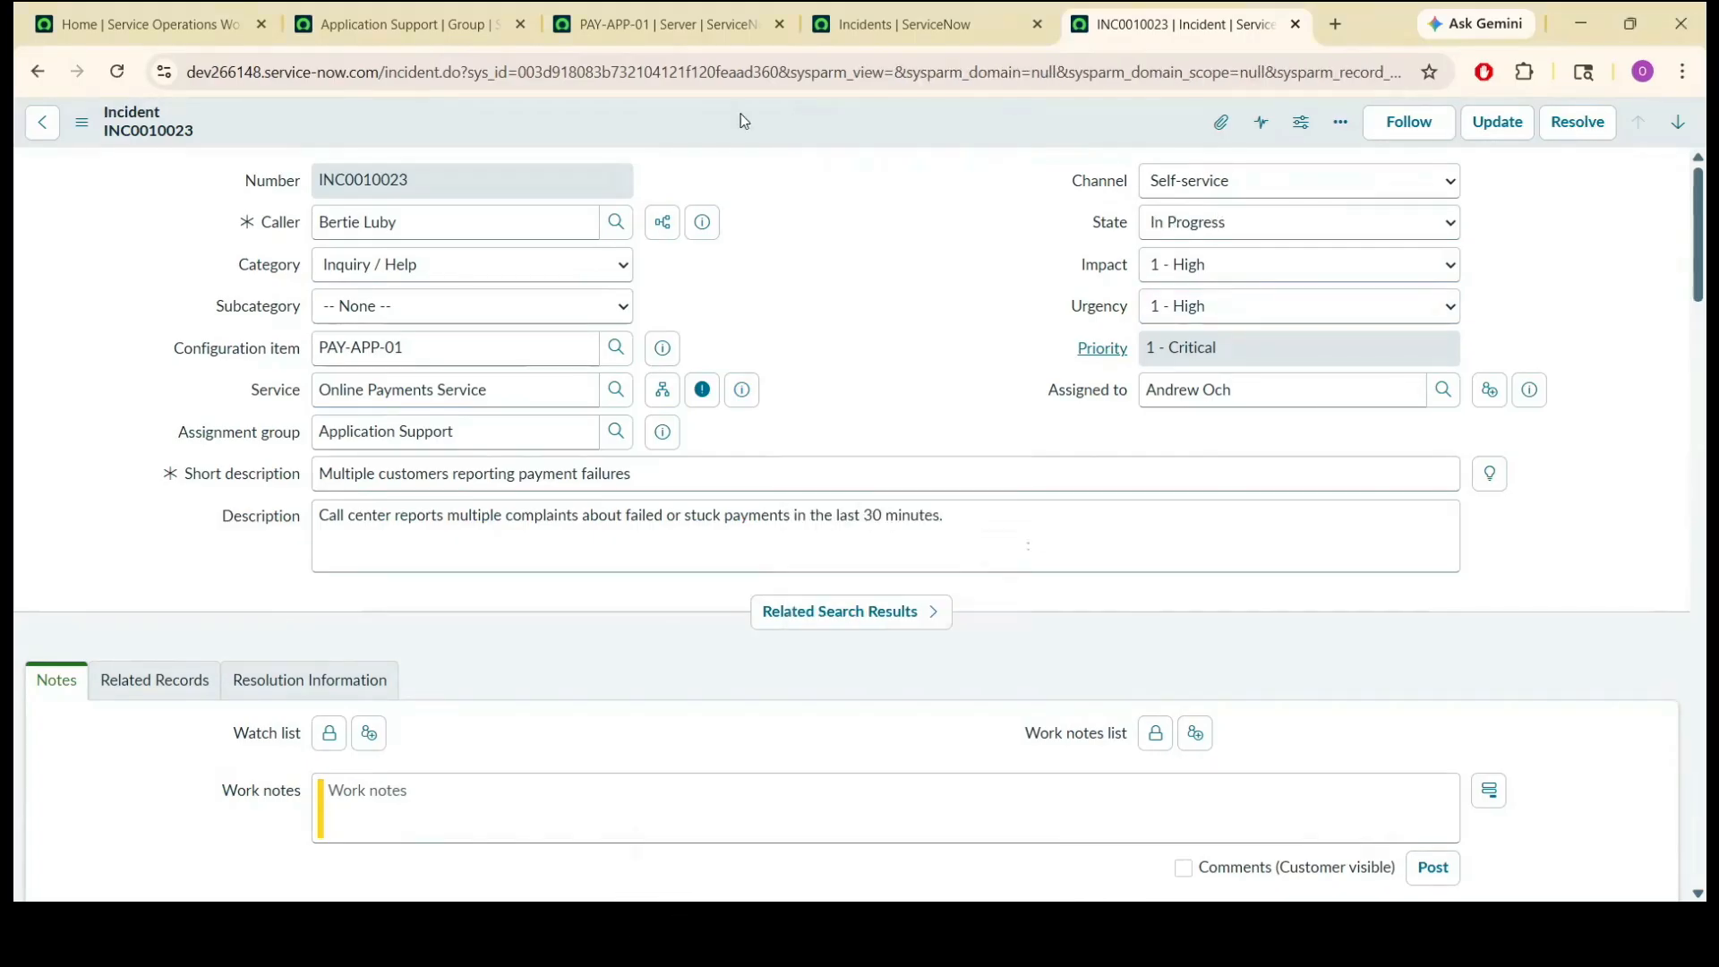
right_click(825, 120)
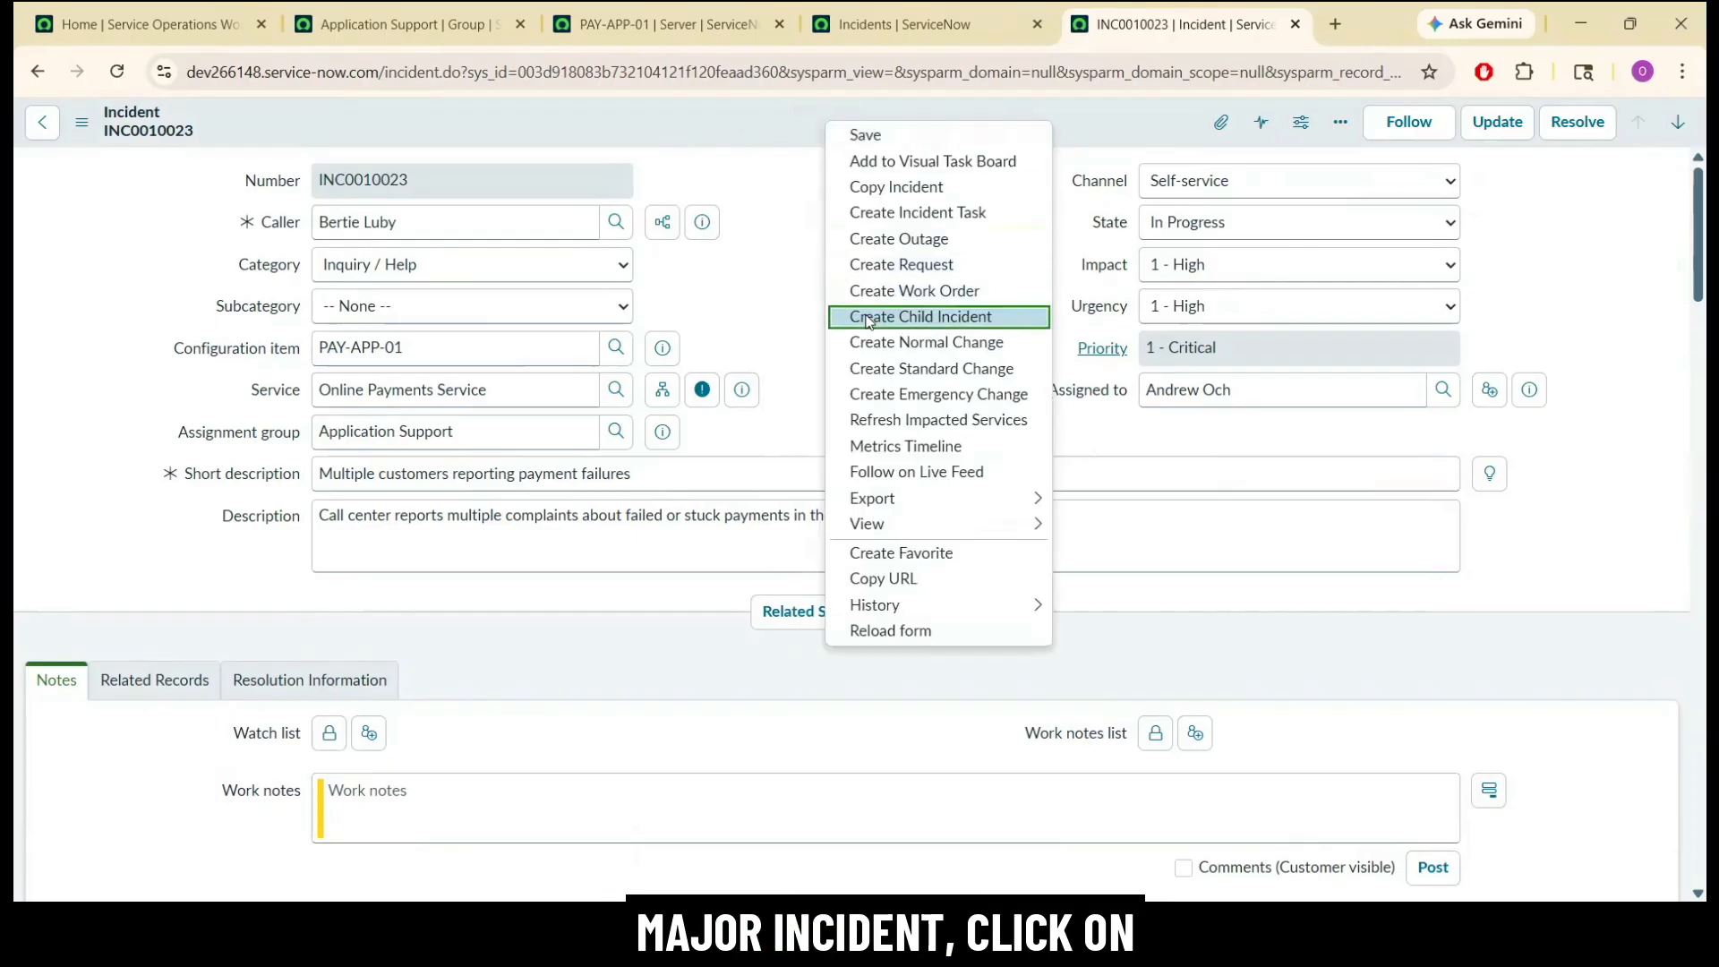
left_click(886, 395)
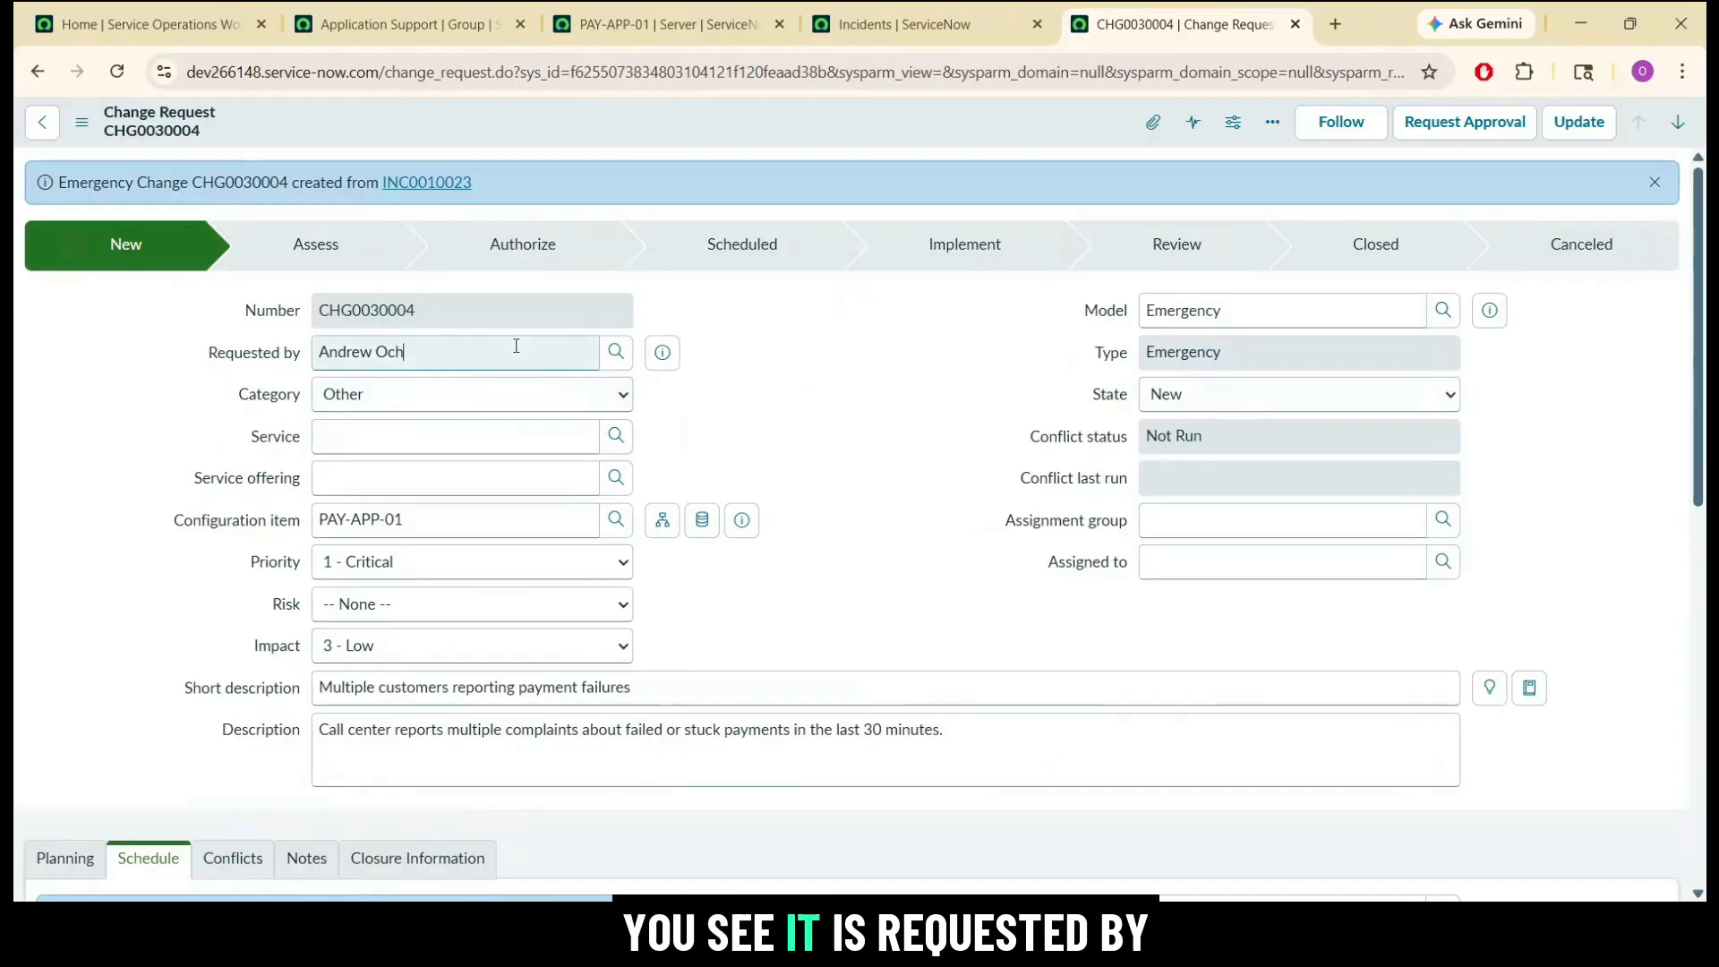
Assign the emergency change to the Application Support group and to the same person who requested it.
double_click(513, 349)
left_click(562, 367)
left_click(744, 395)
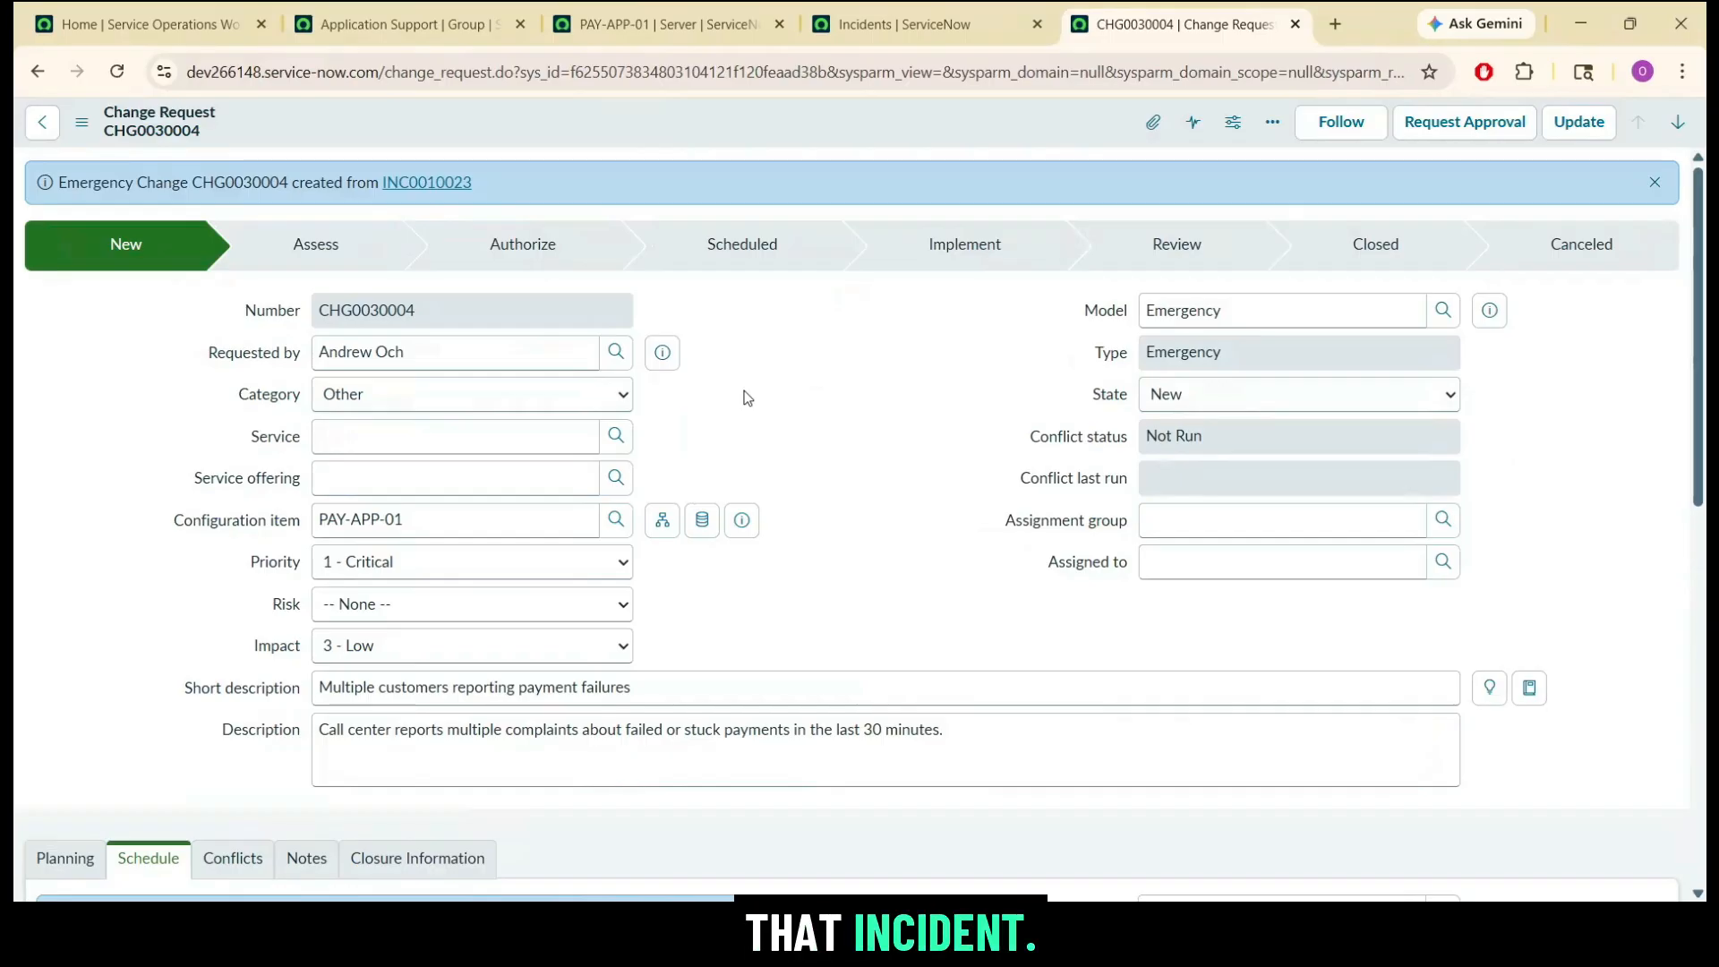
left_click(1193, 520)
type("app")
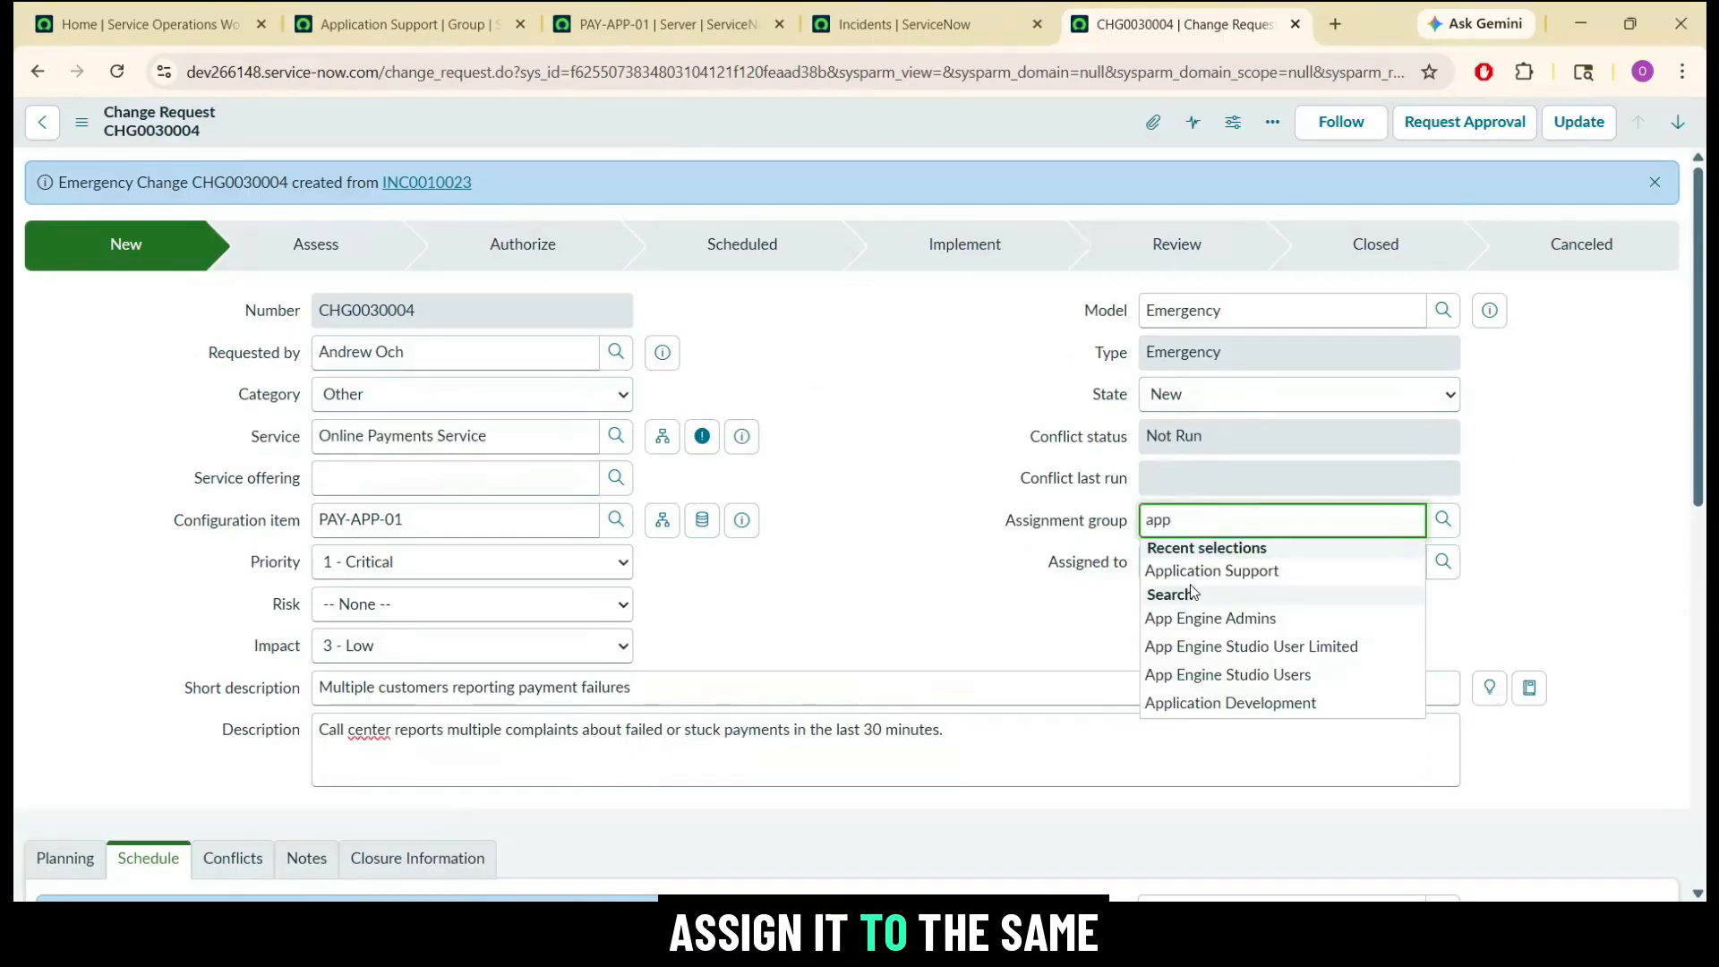
left_click(1212, 571)
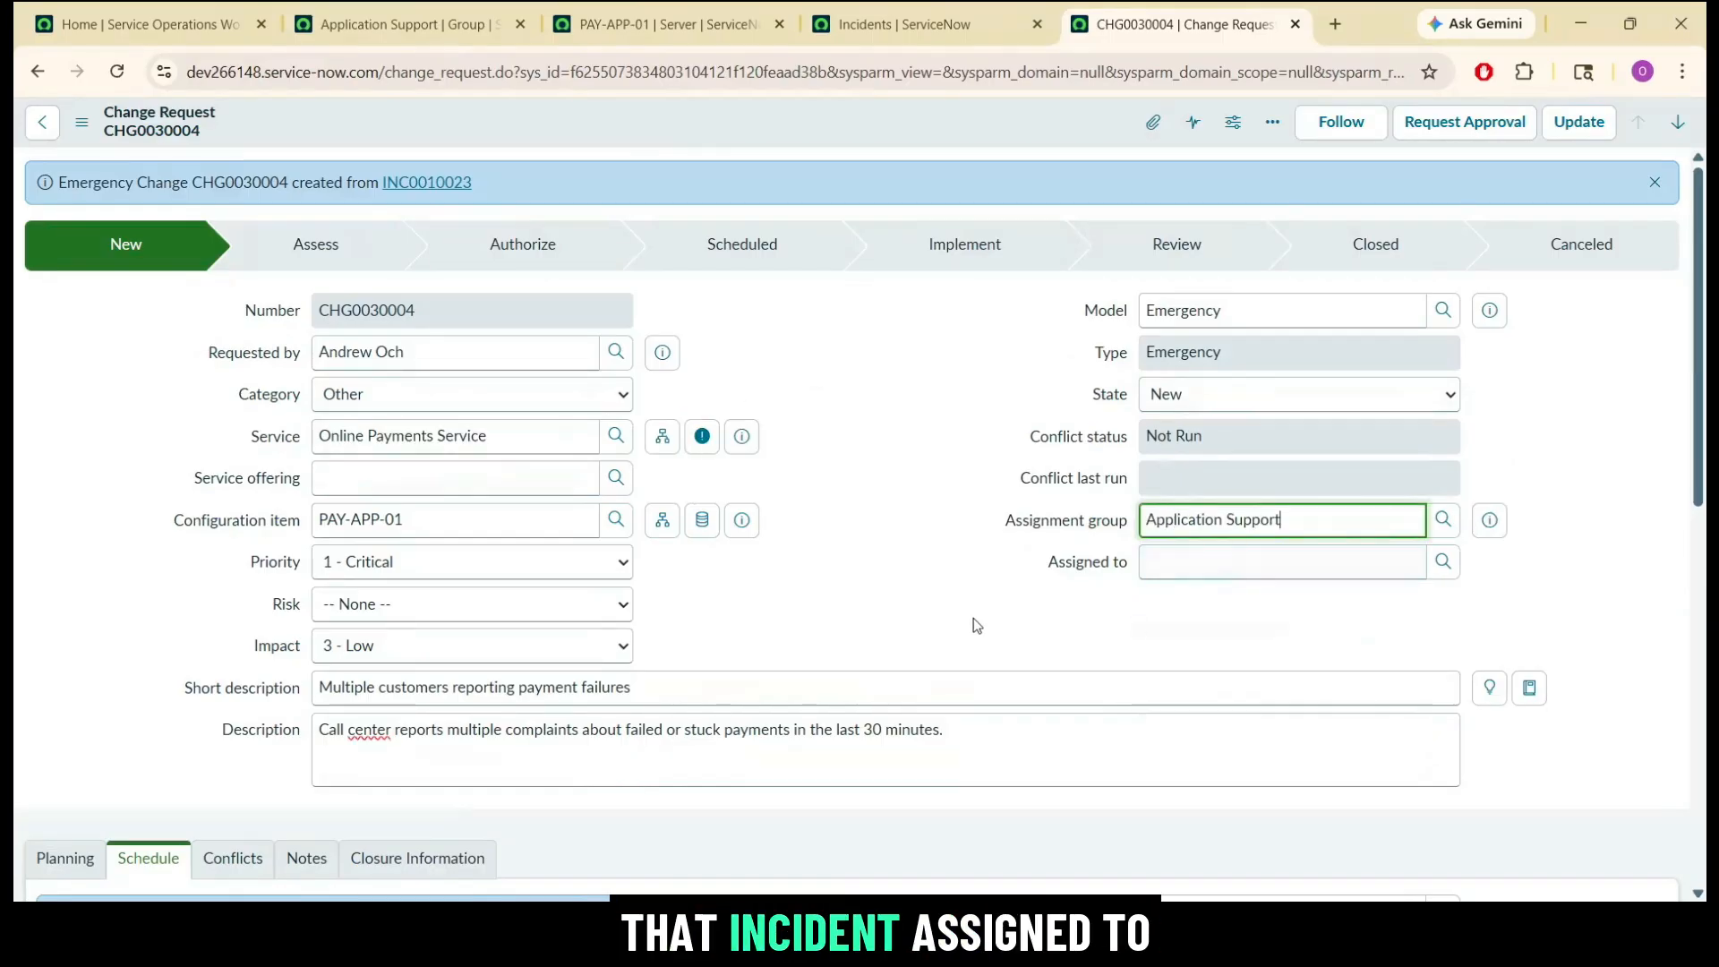
left_click(1201, 563)
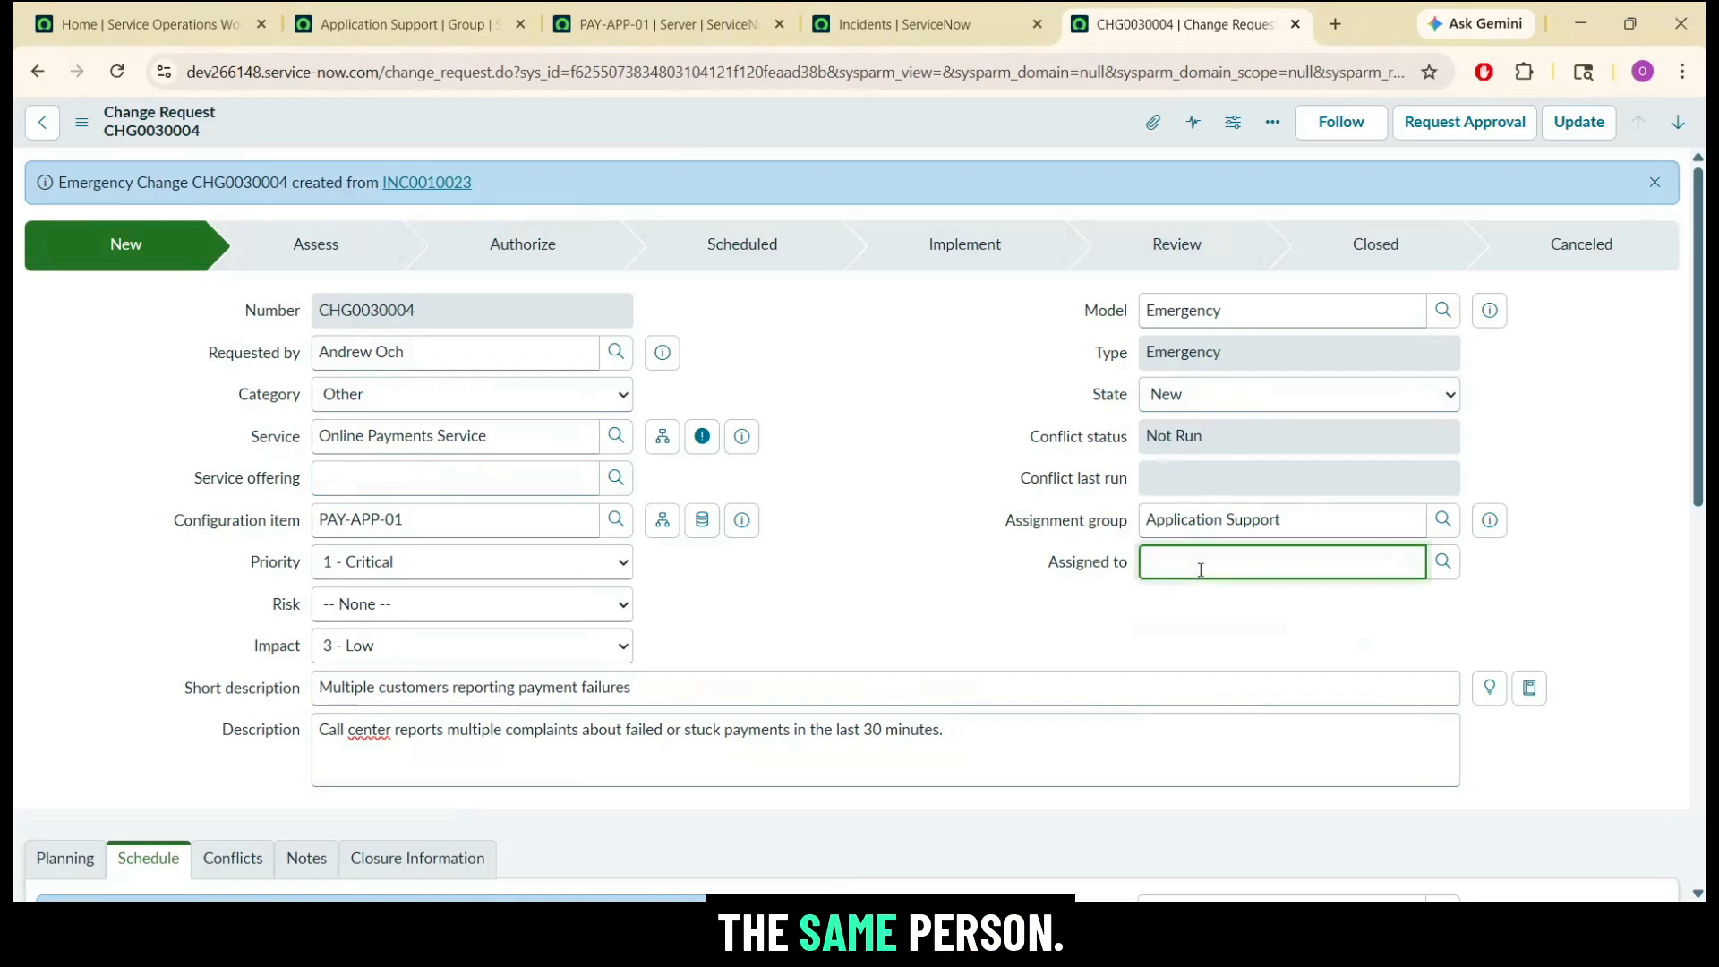
left_click(64, 858)
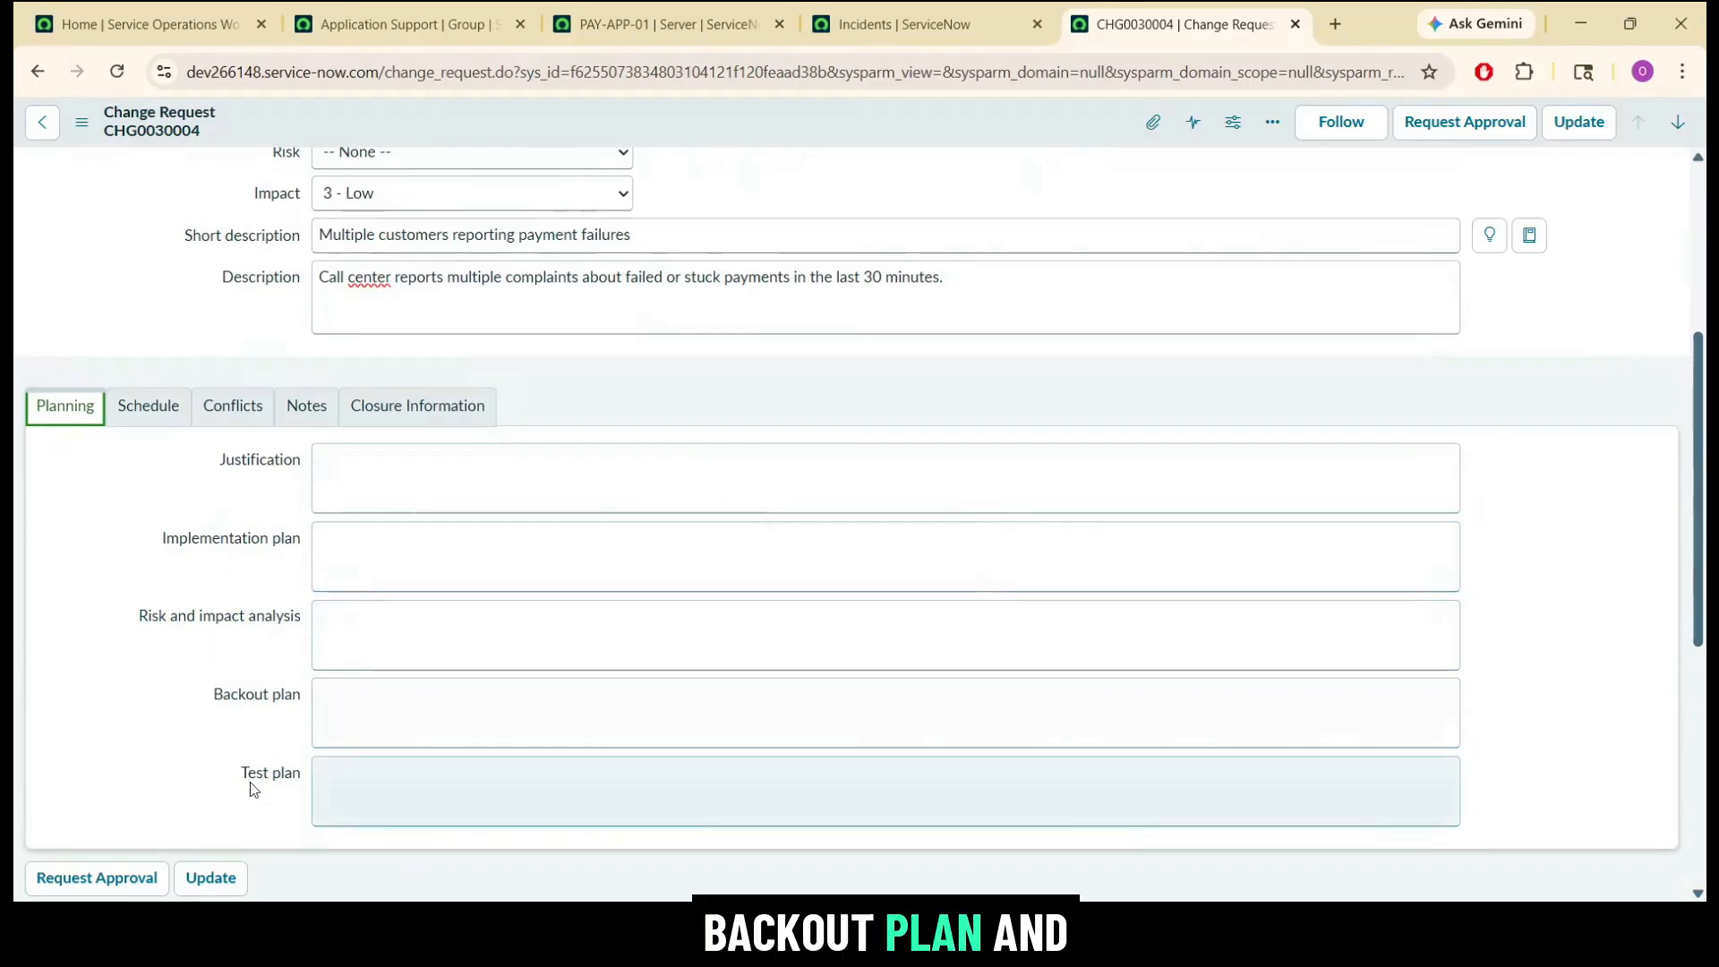
left_click(129, 410)
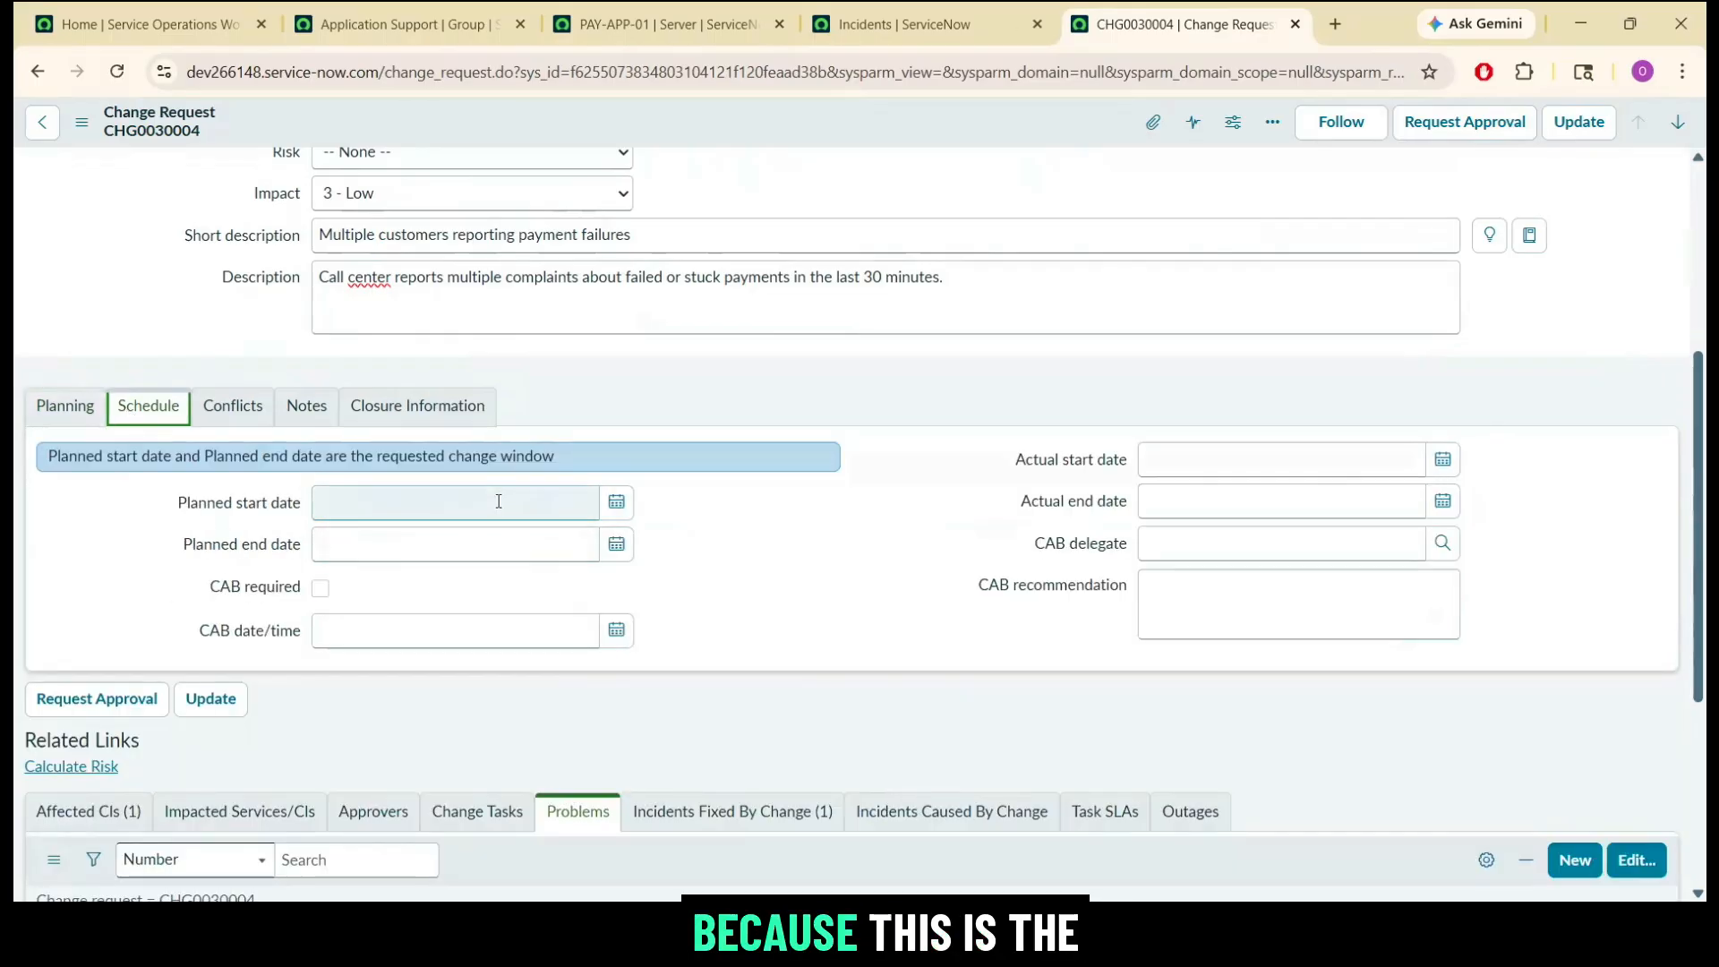
left_click(615, 507)
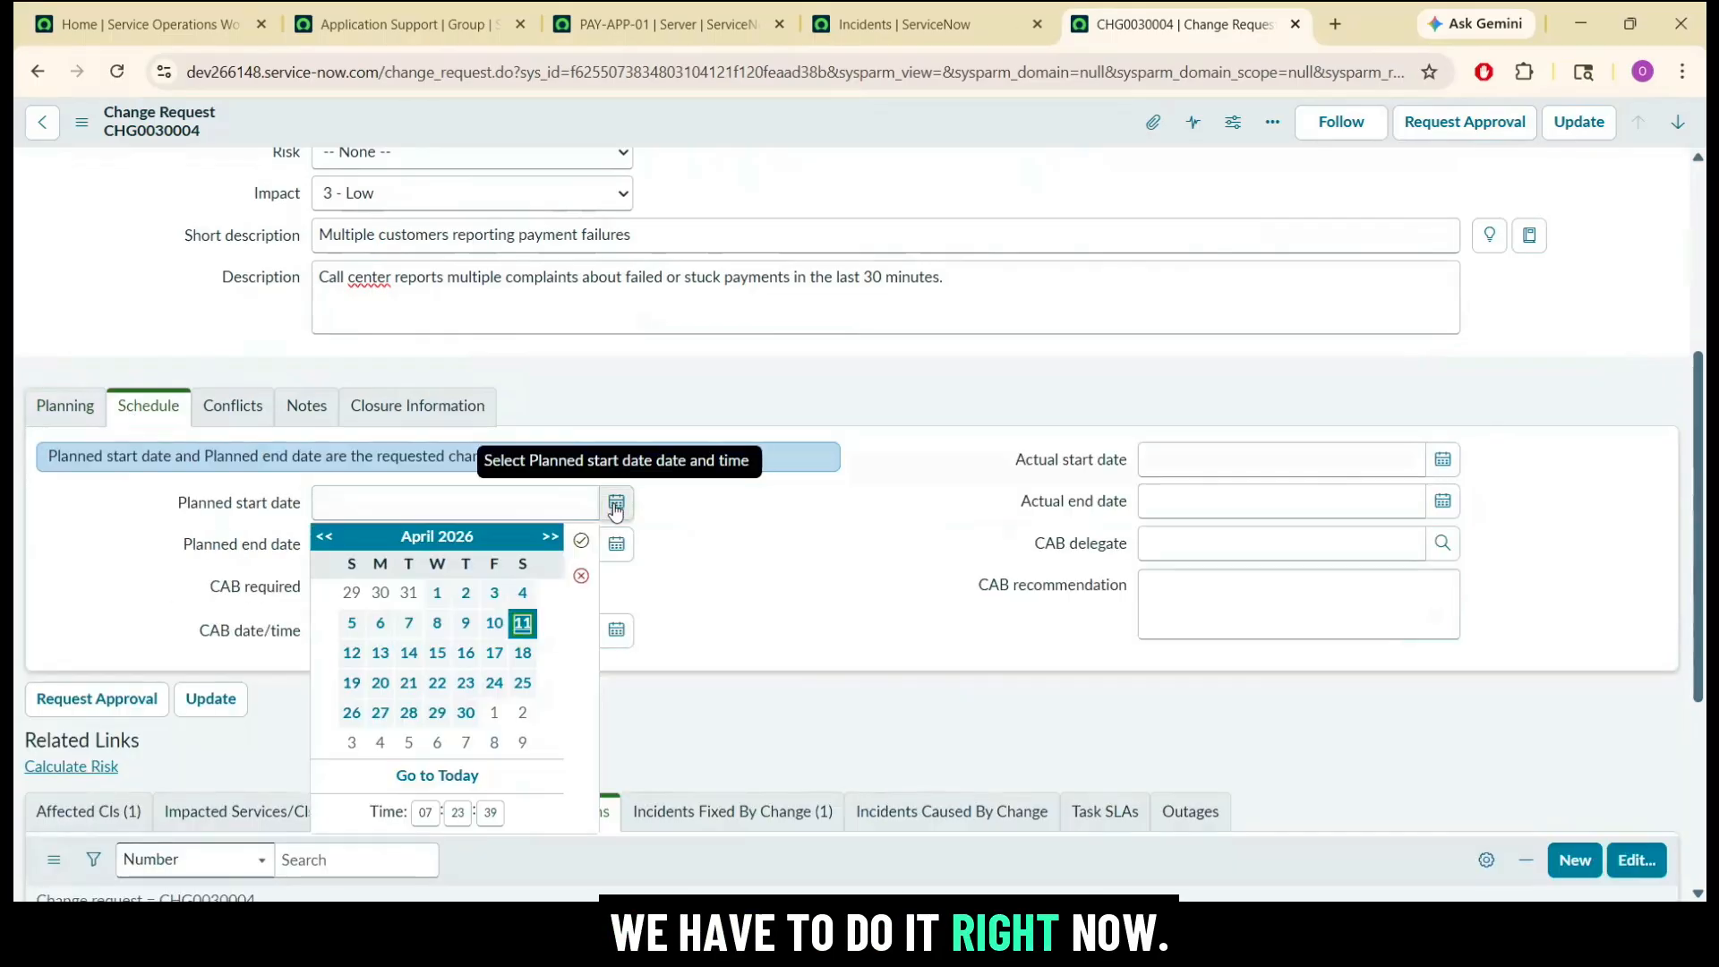
left_click(522, 623)
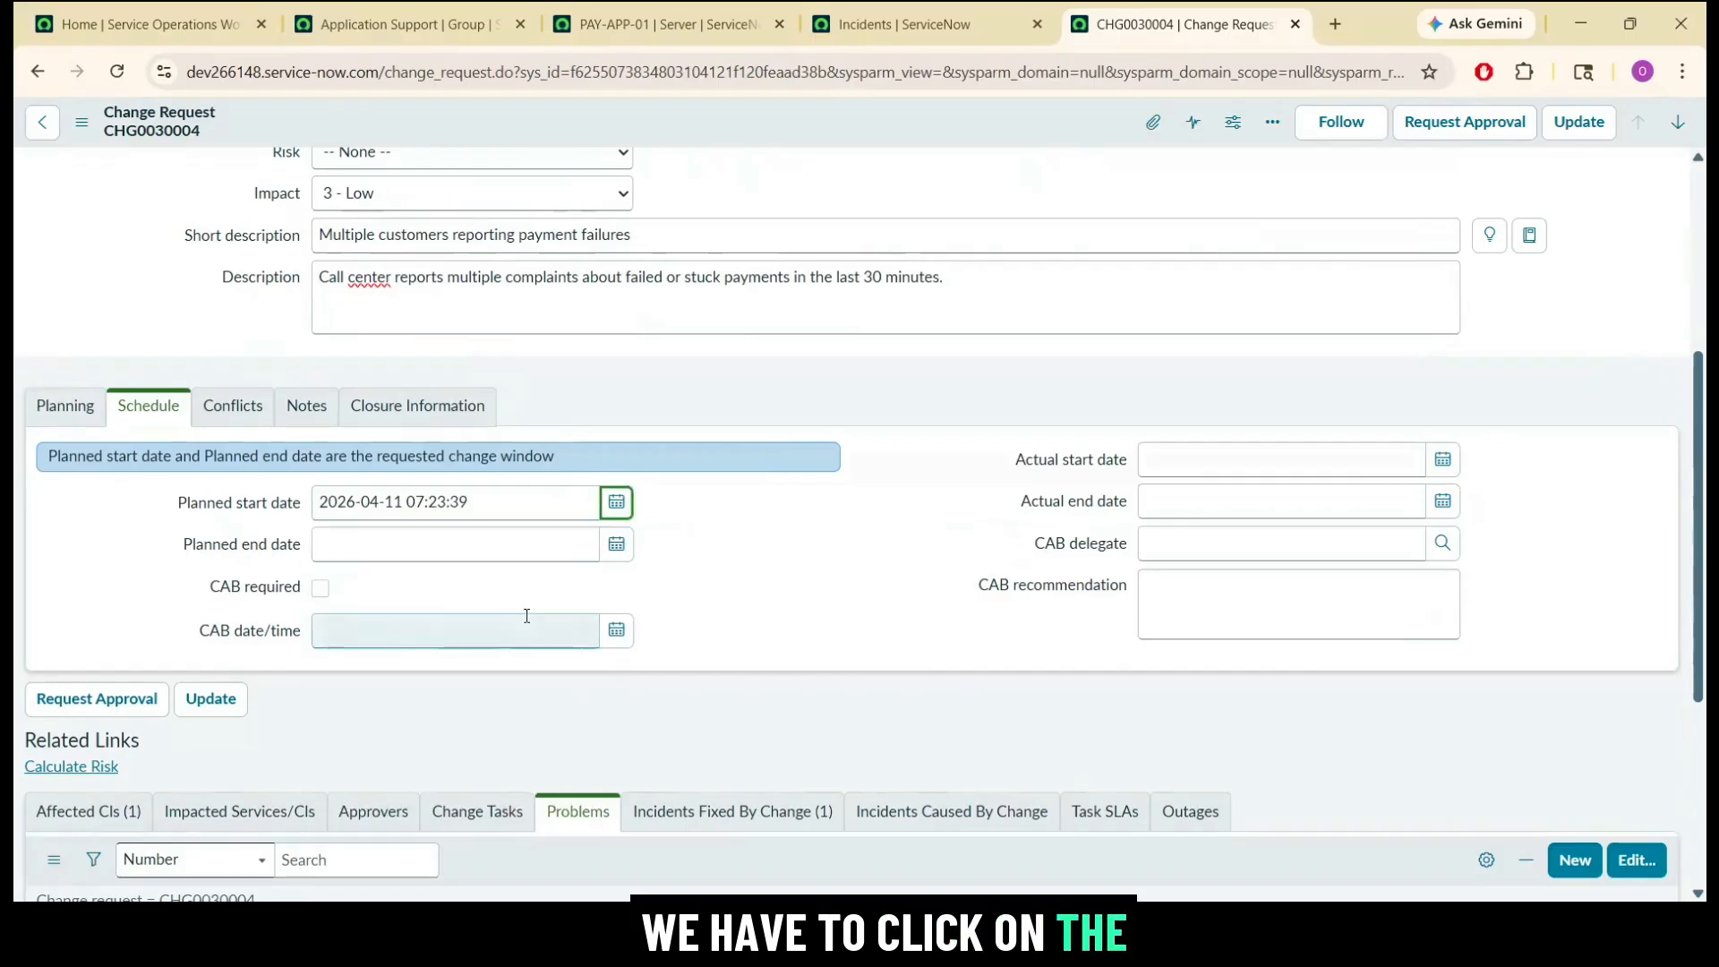
left_click(616, 544)
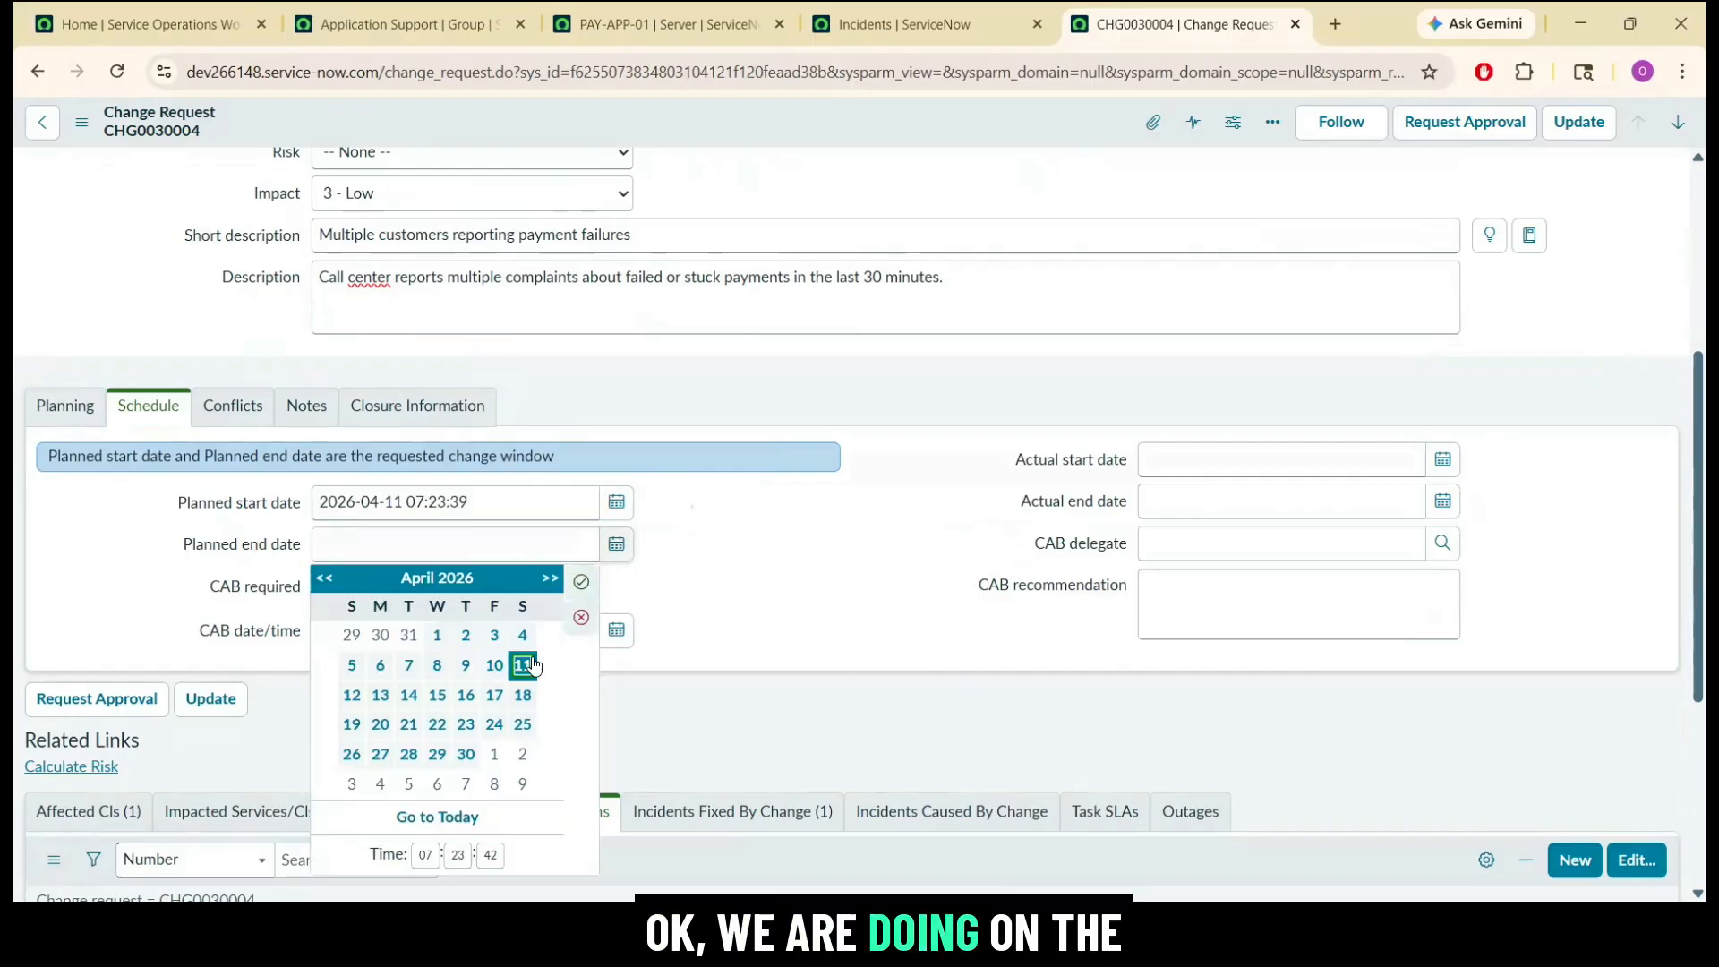
left_click(352, 696)
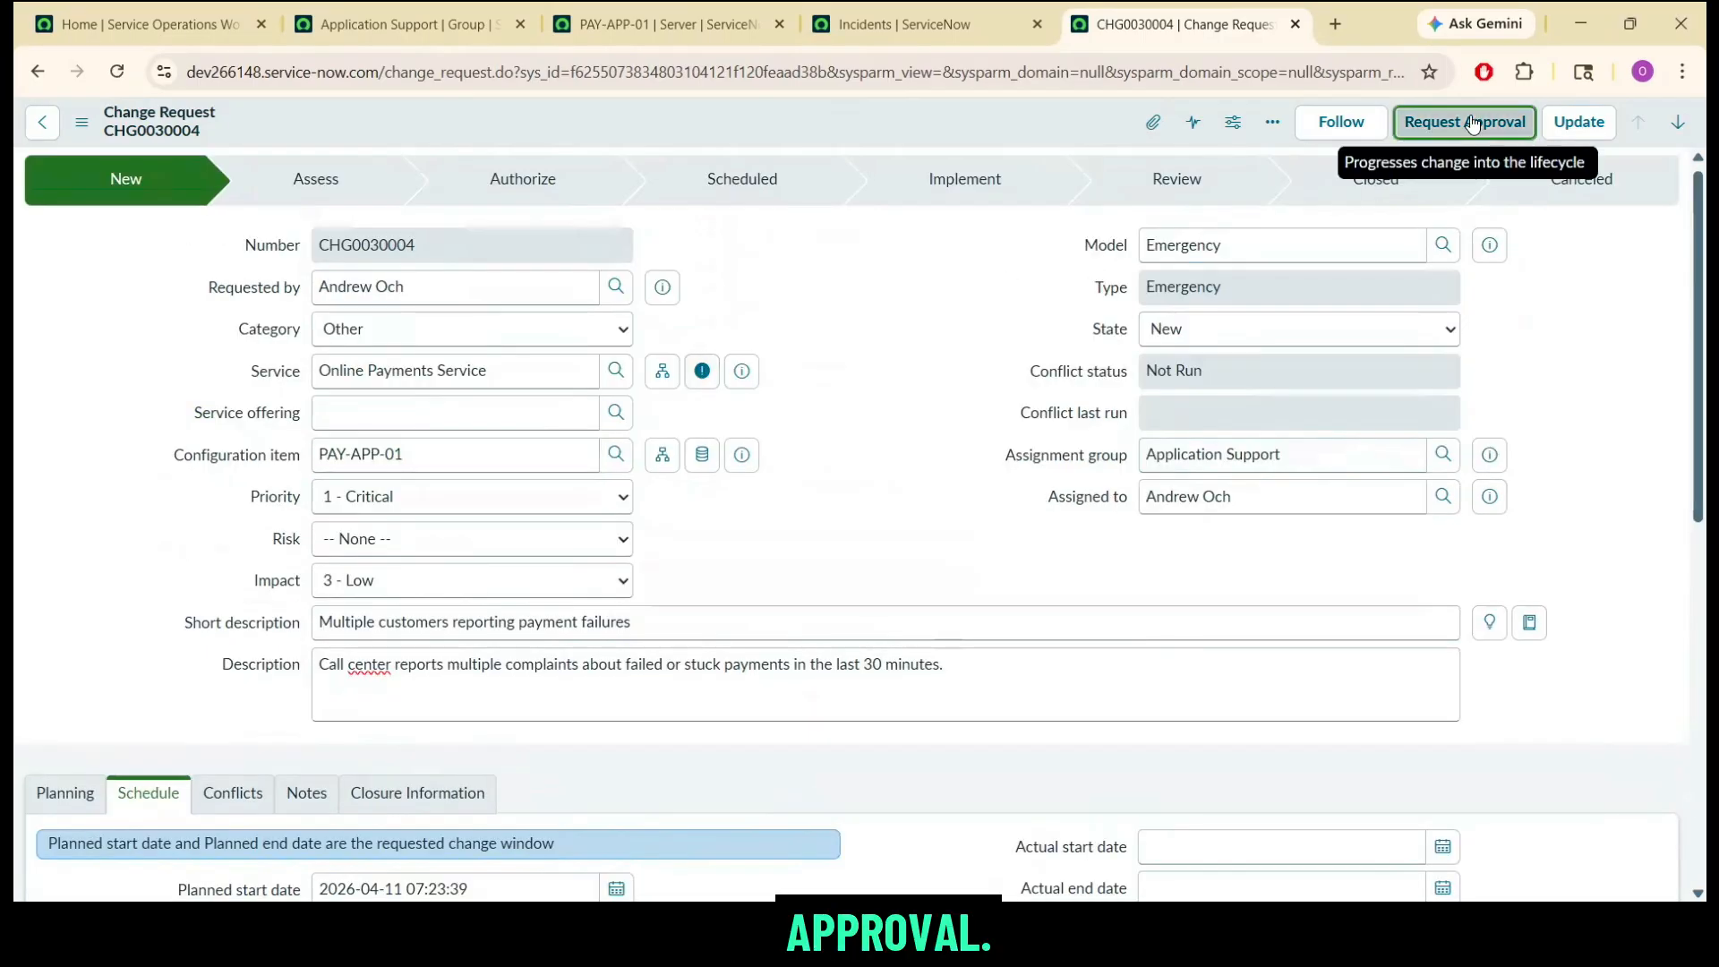
Request approval for the emergency change and check its list of CAB Approval approvers.
left_click(1464, 122)
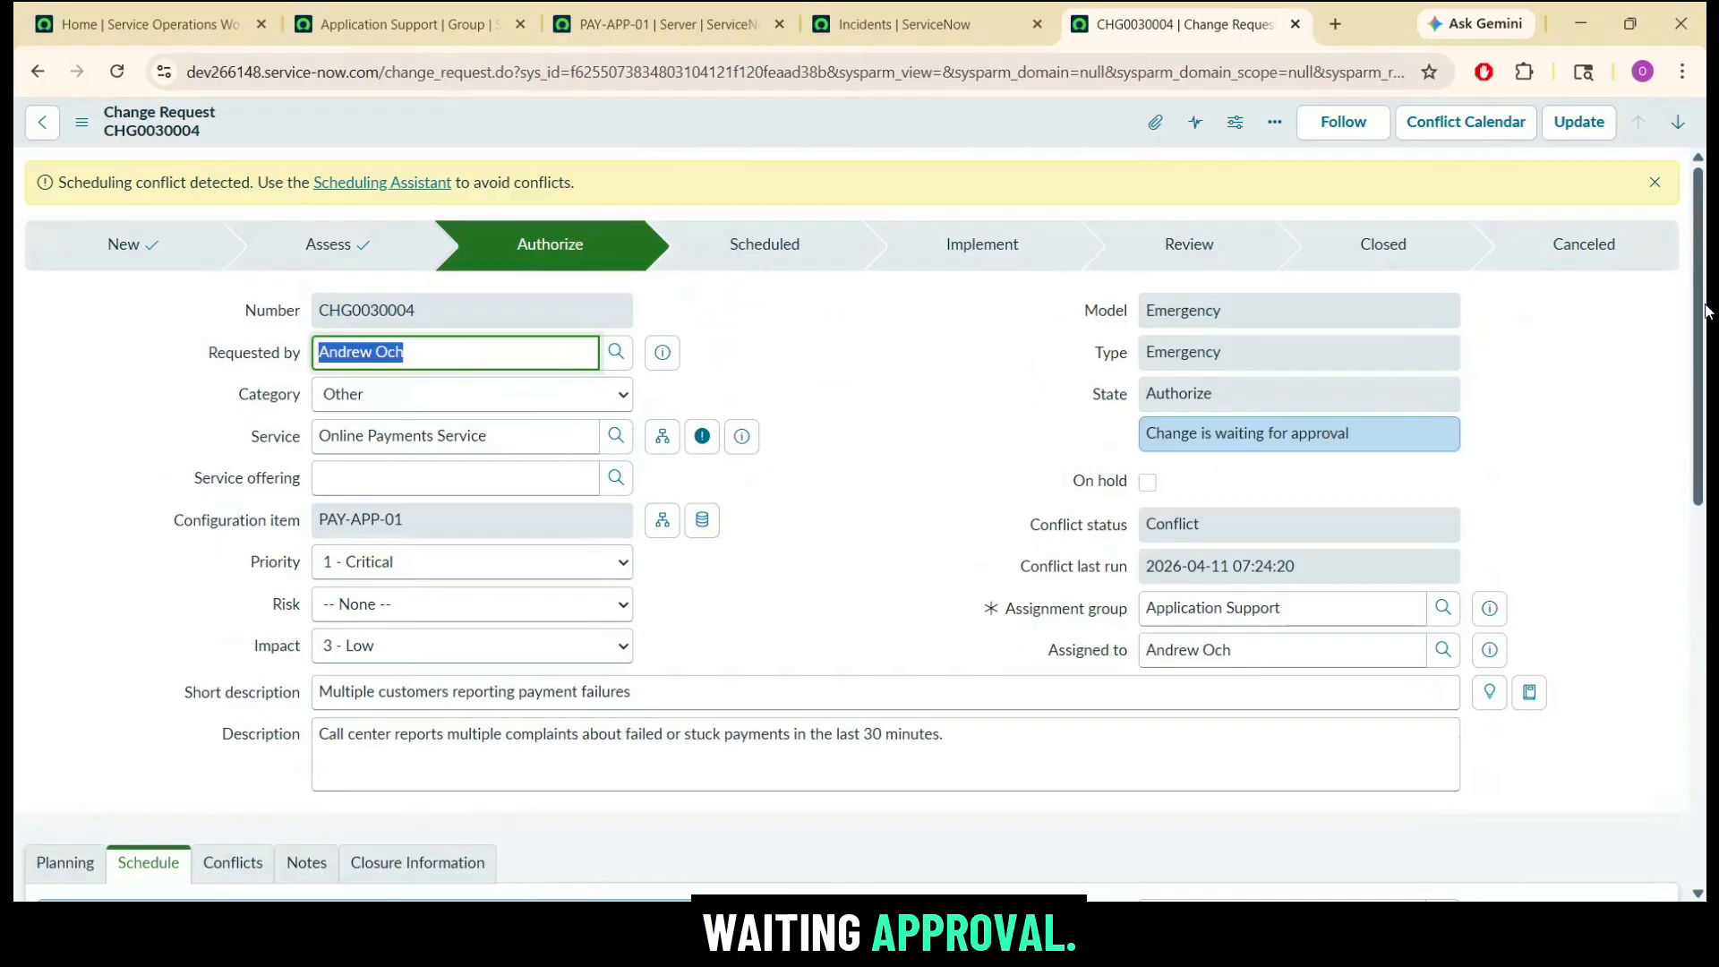
left_click_drag(1703, 302, 1706, 687)
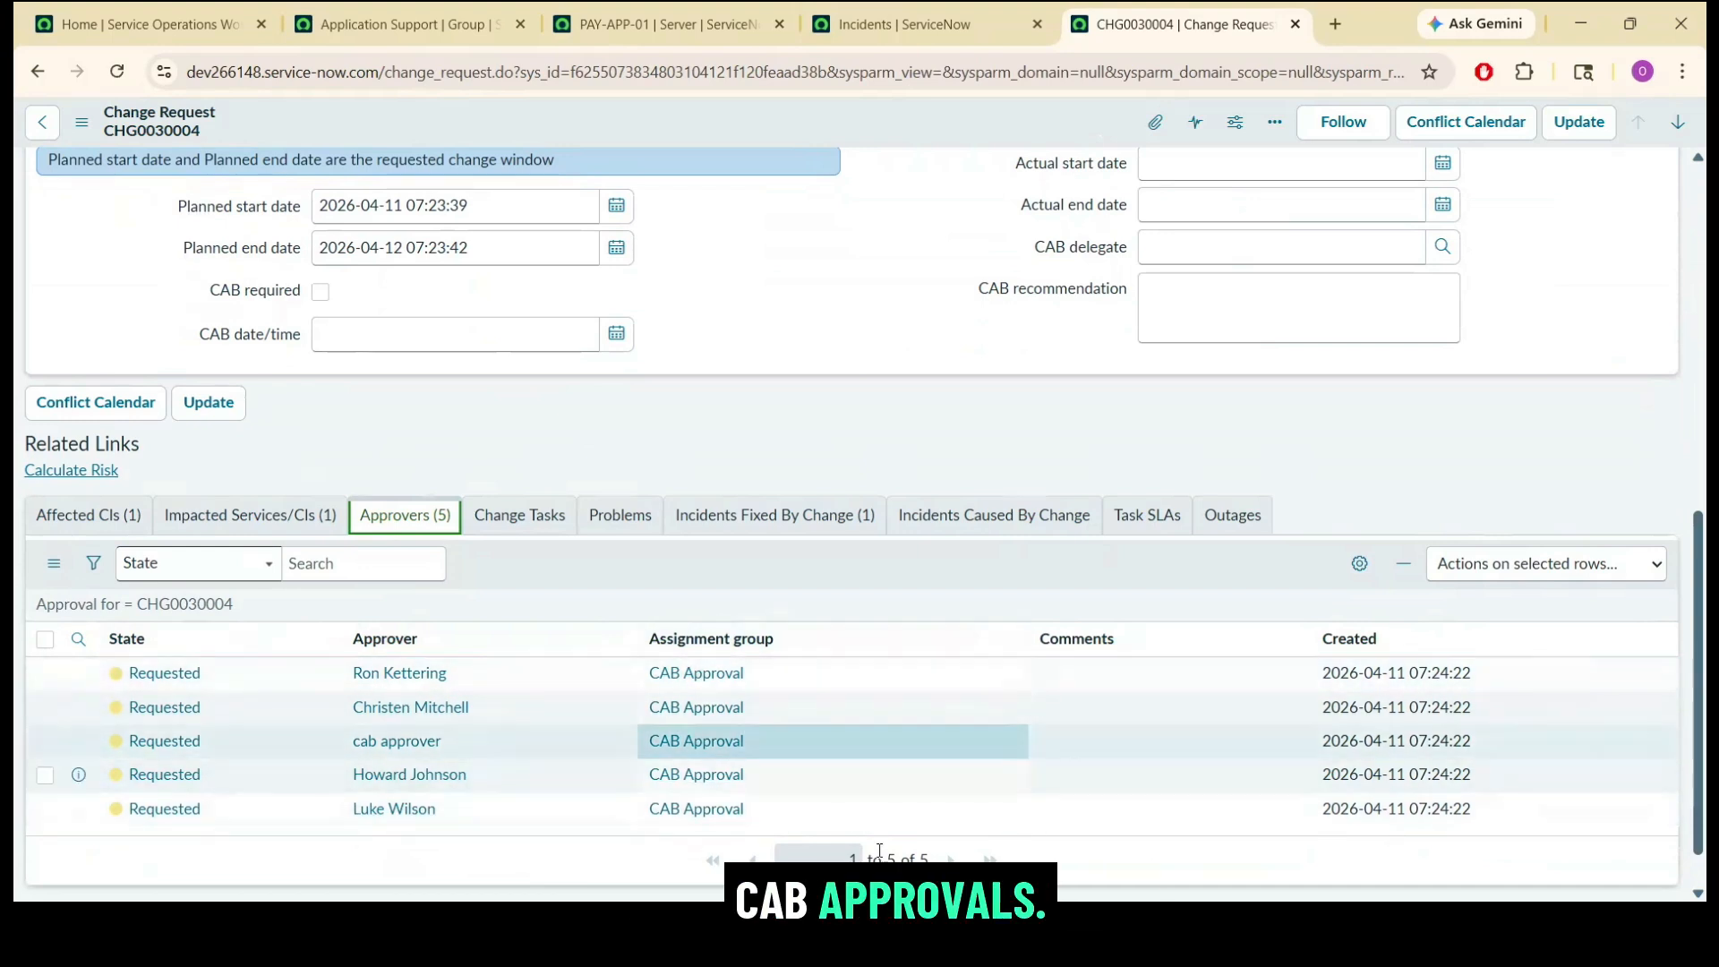
left_click_drag(1705, 604, 1705, 536)
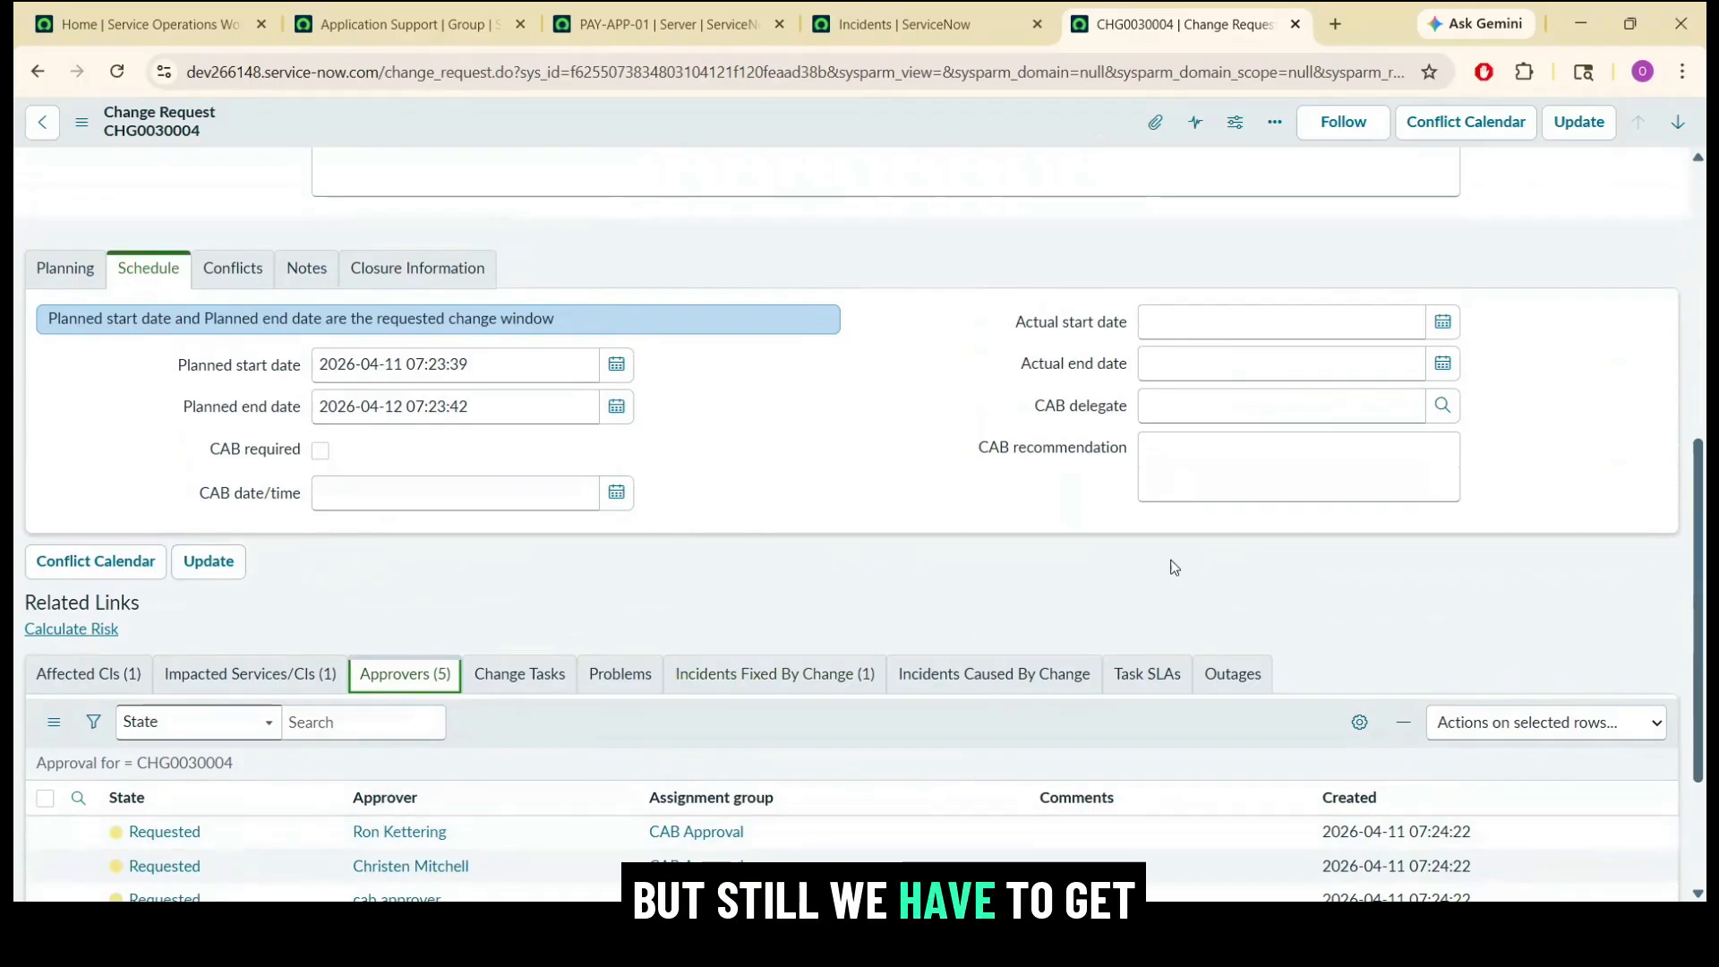
left_click_drag(1706, 539, 1707, 646)
left_click_drag(521, 618, 523, 658)
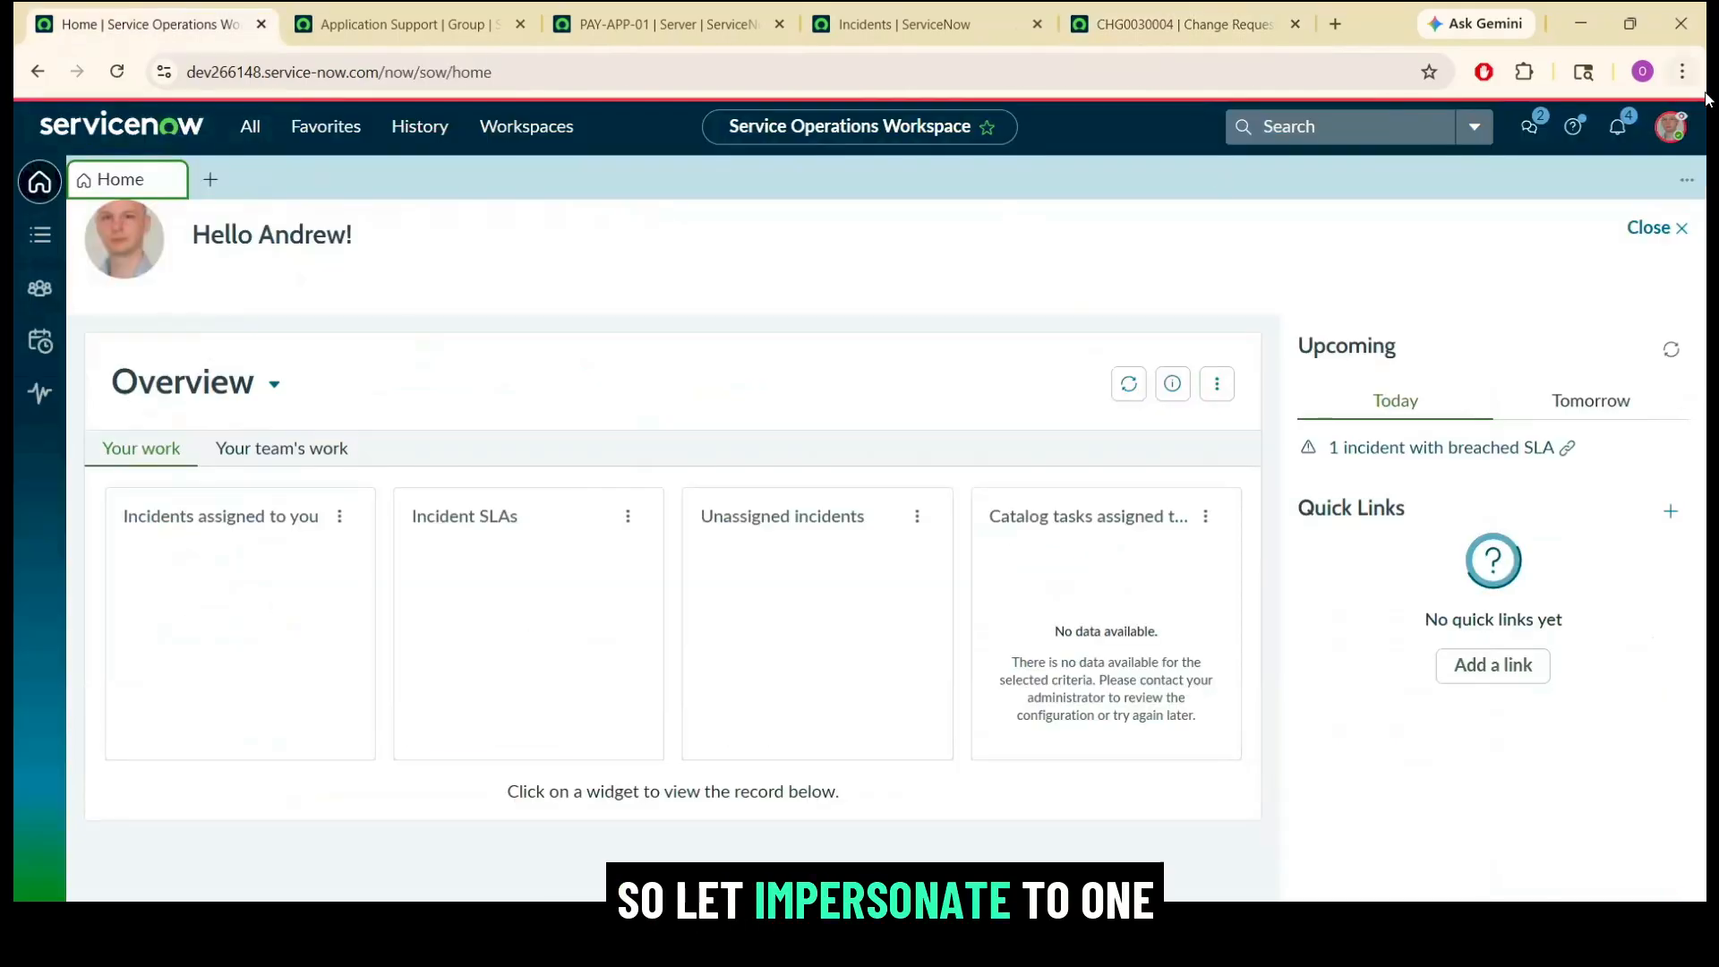
Impersonate one of the requested CAB approvers from the recent impersonations.
left_click(1670, 127)
left_click(1541, 461)
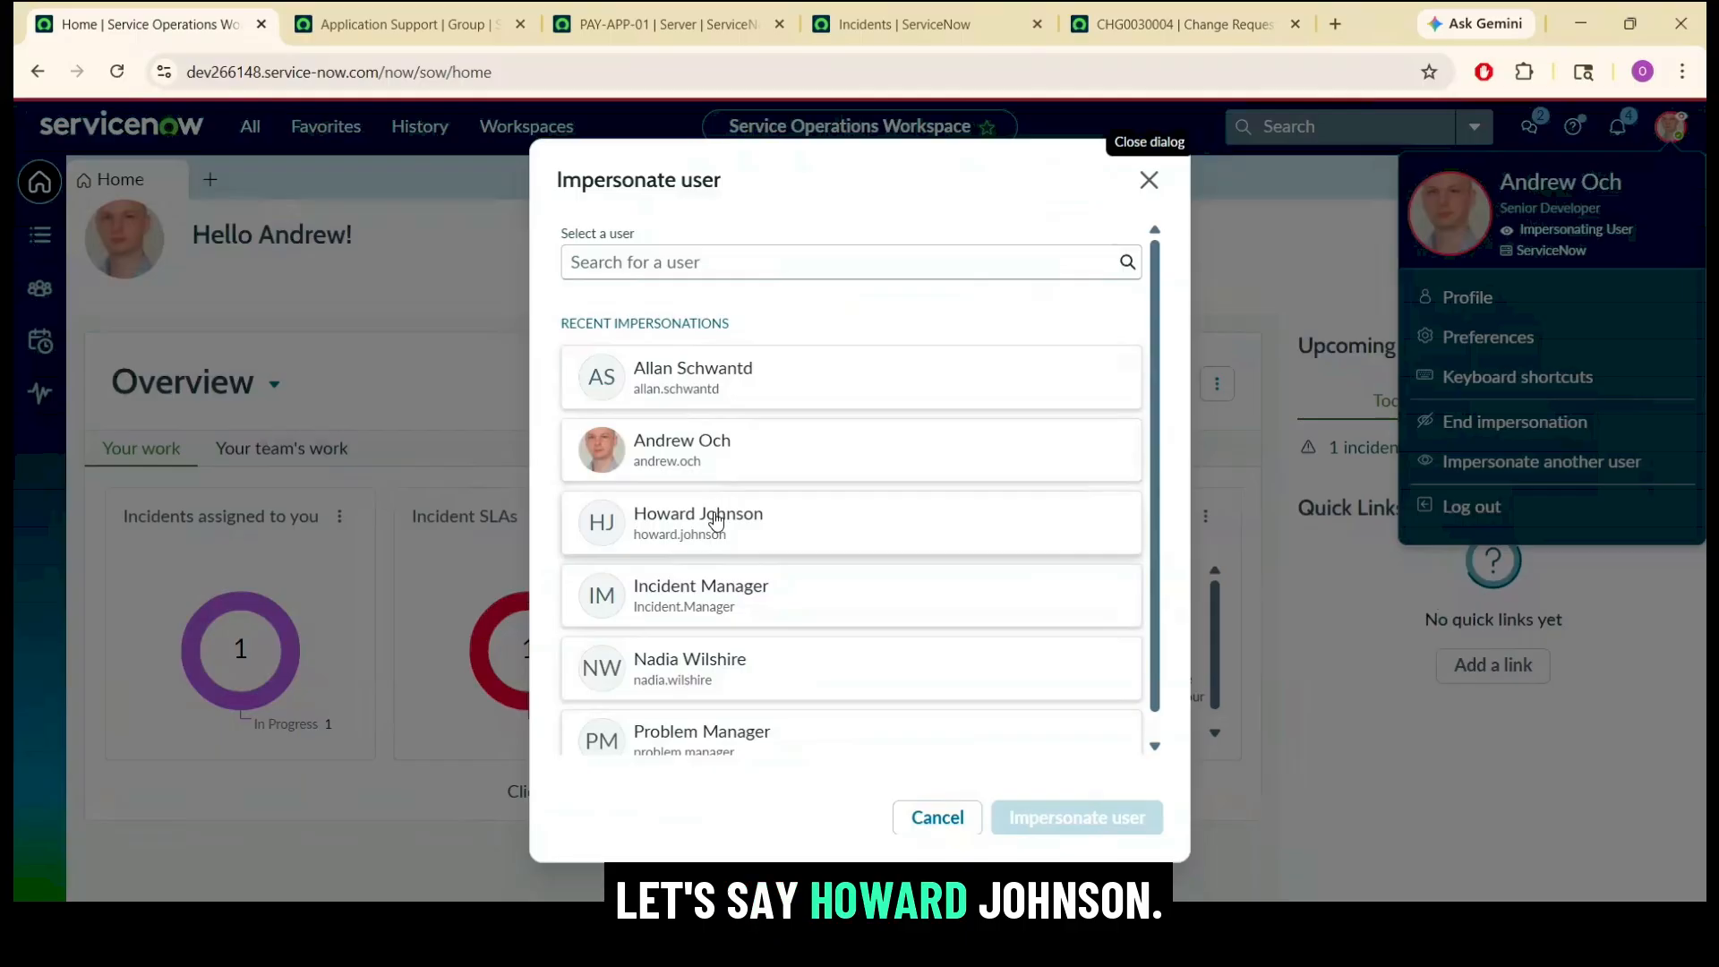
left_click(716, 520)
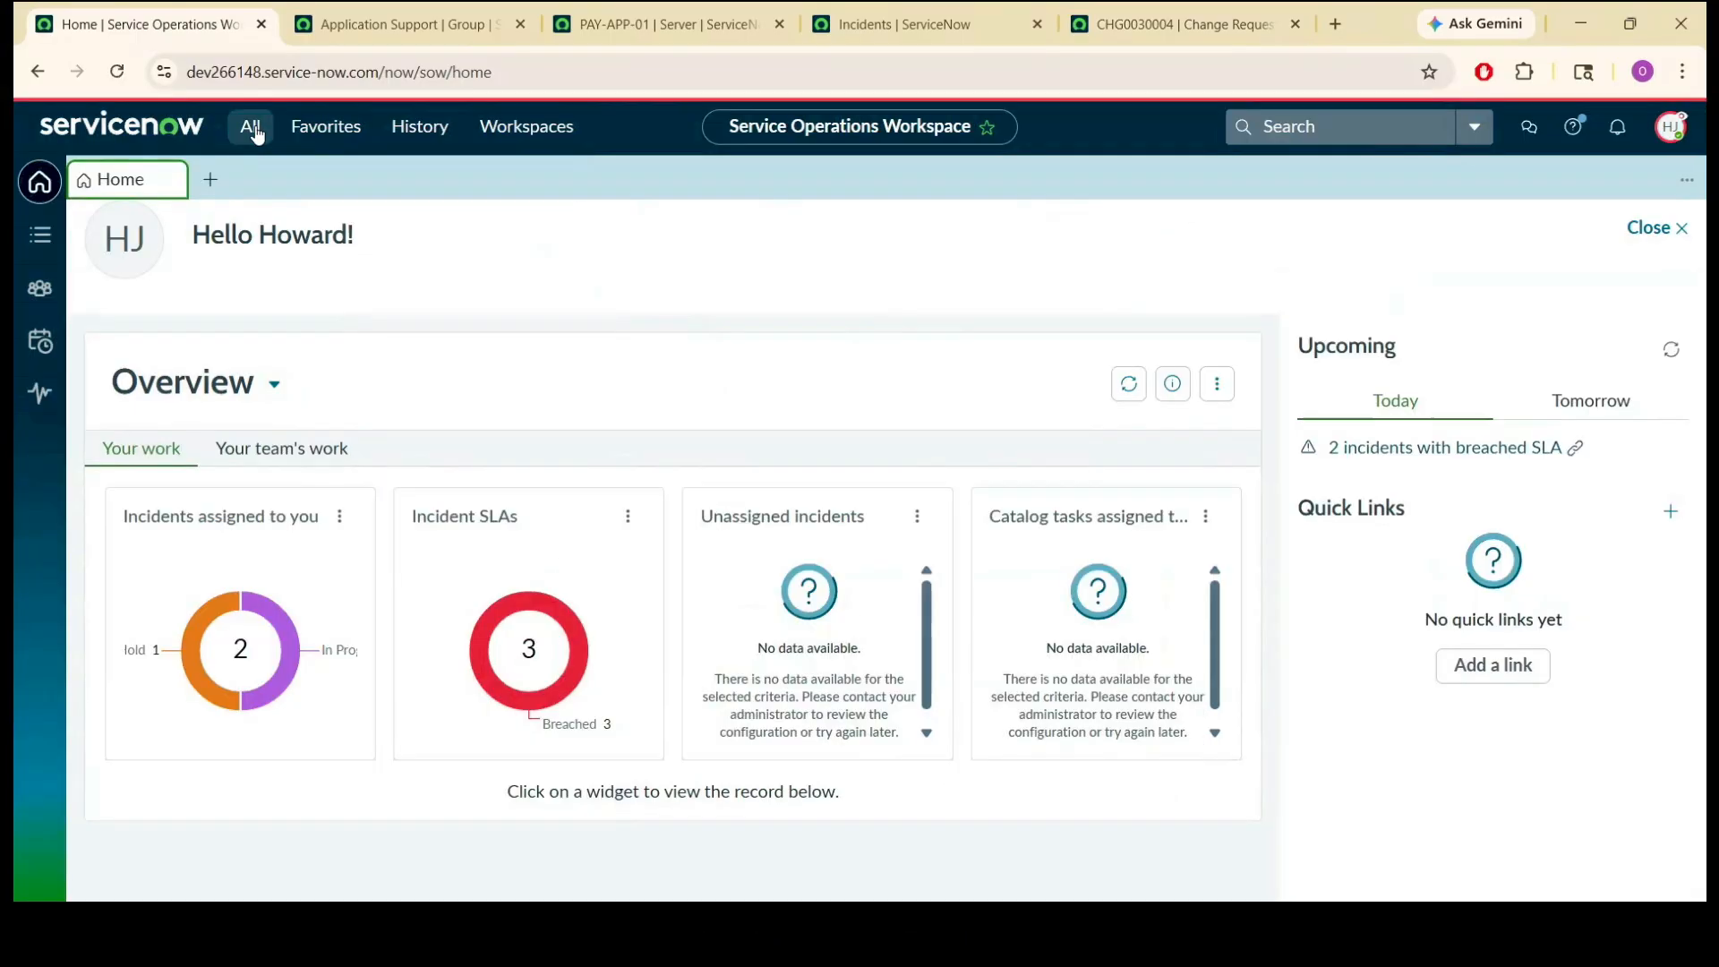
Open the approver's approvals list and approve the request for CHG0030004.
left_click(250, 126)
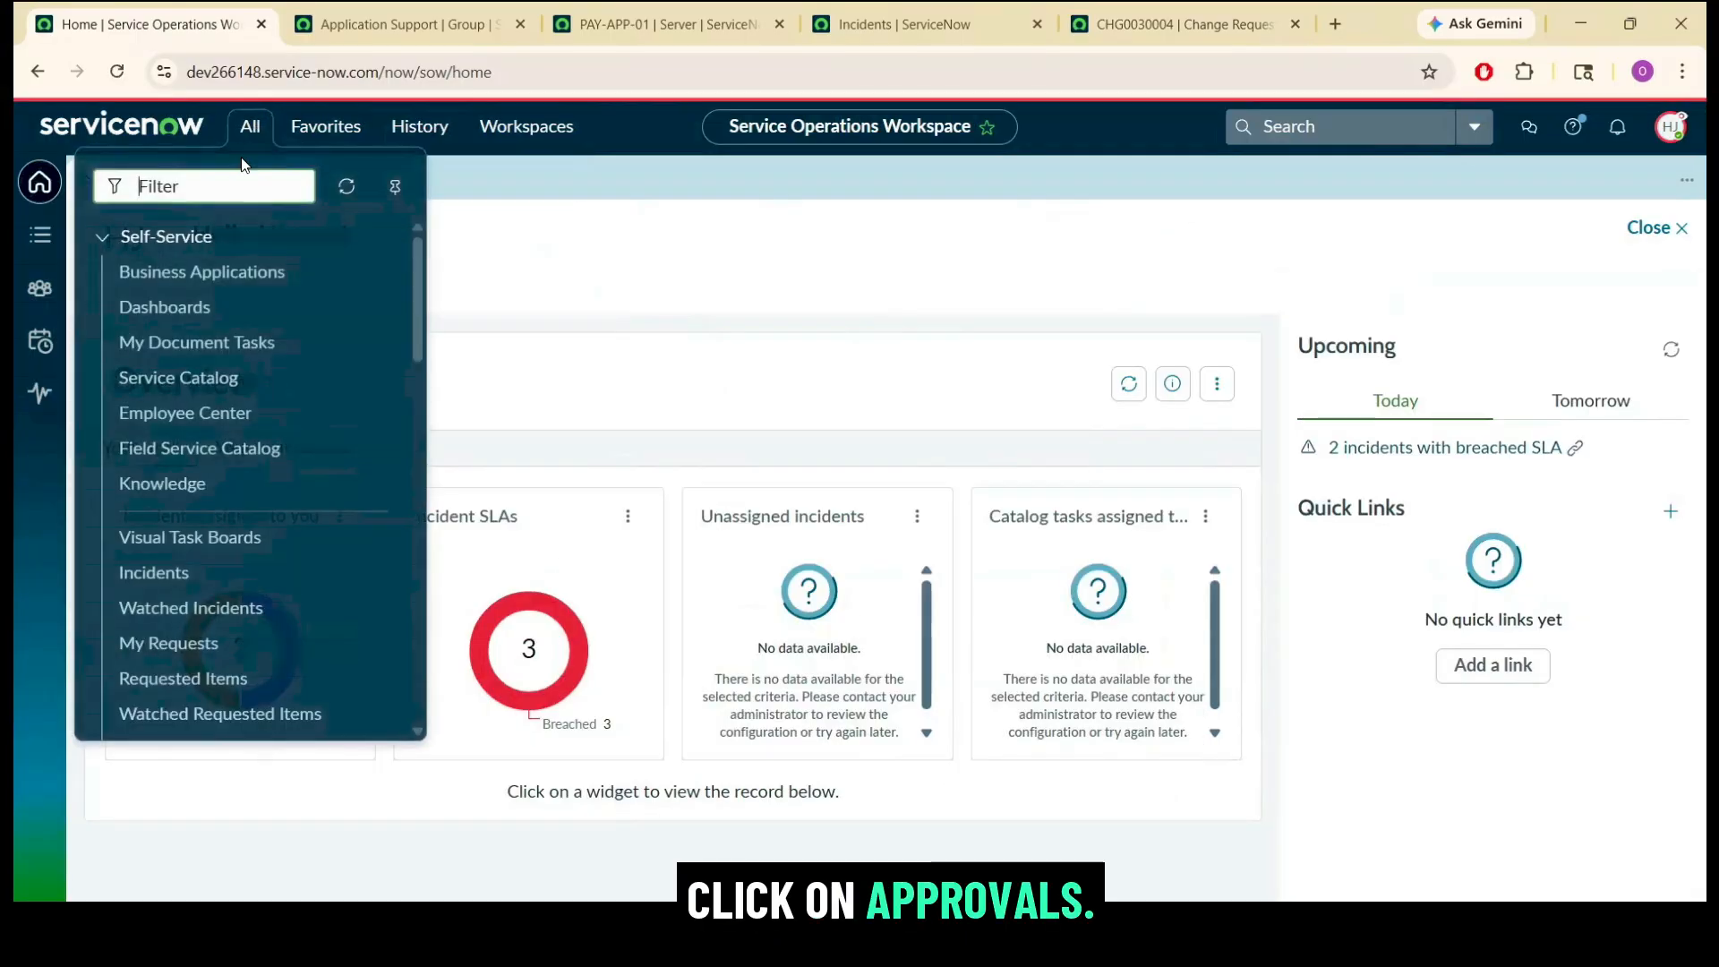
type("appro")
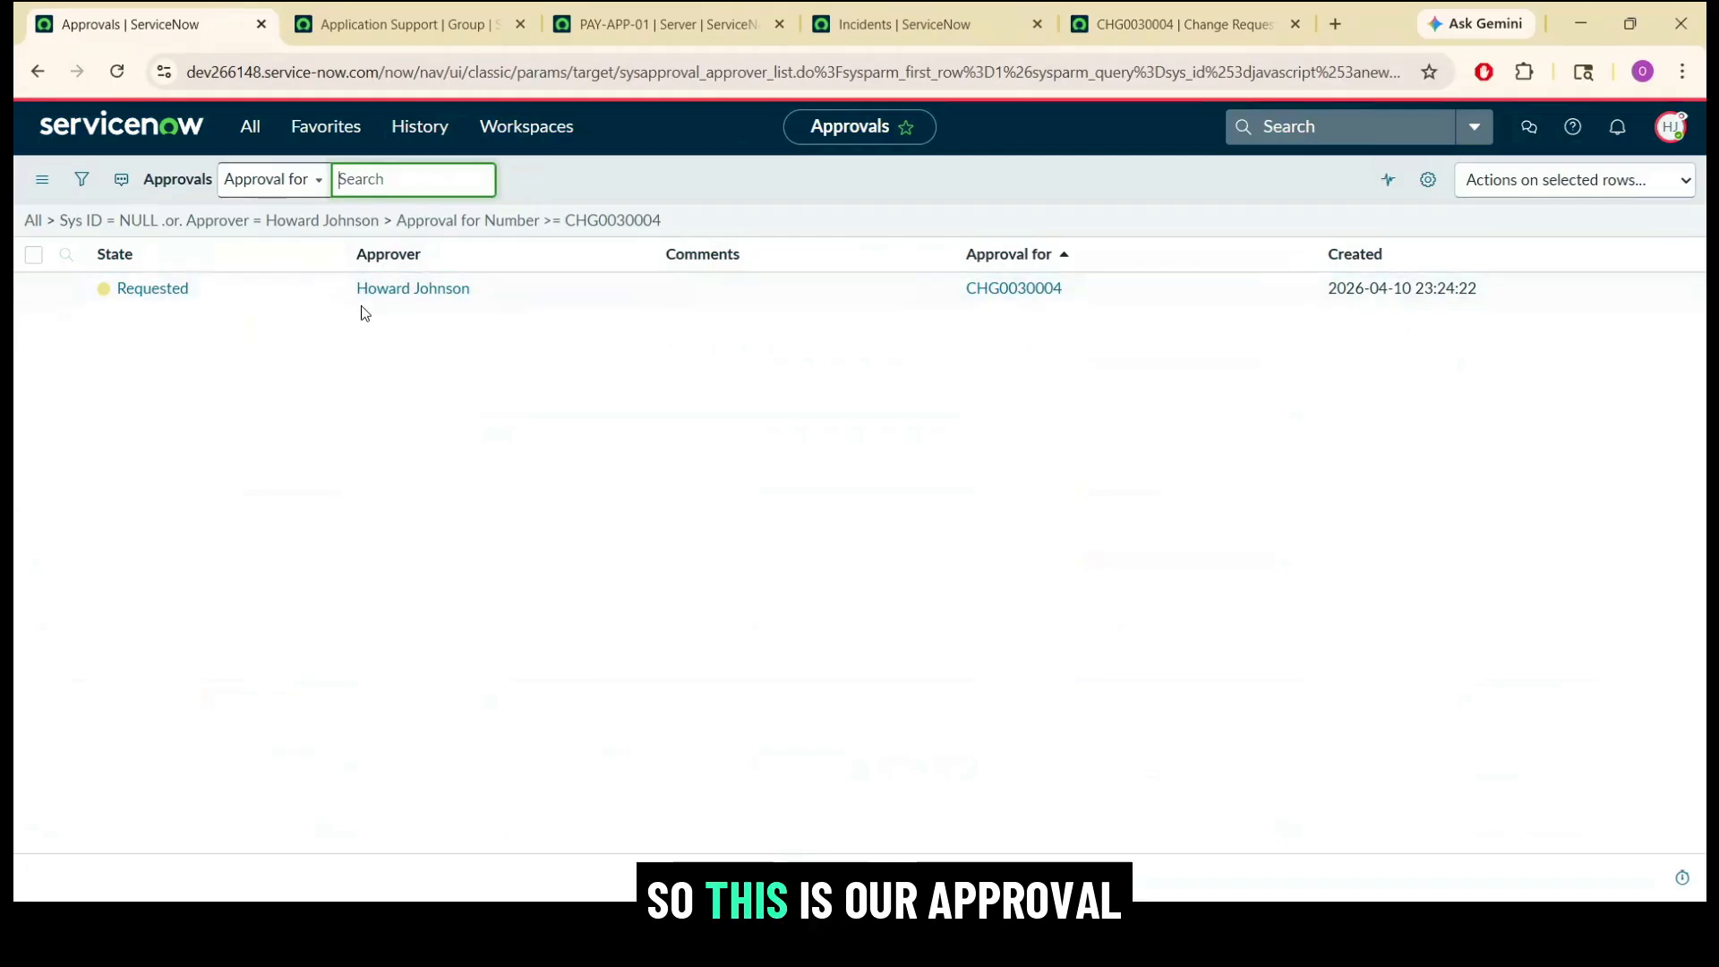
right_click(210, 286)
left_click(262, 408)
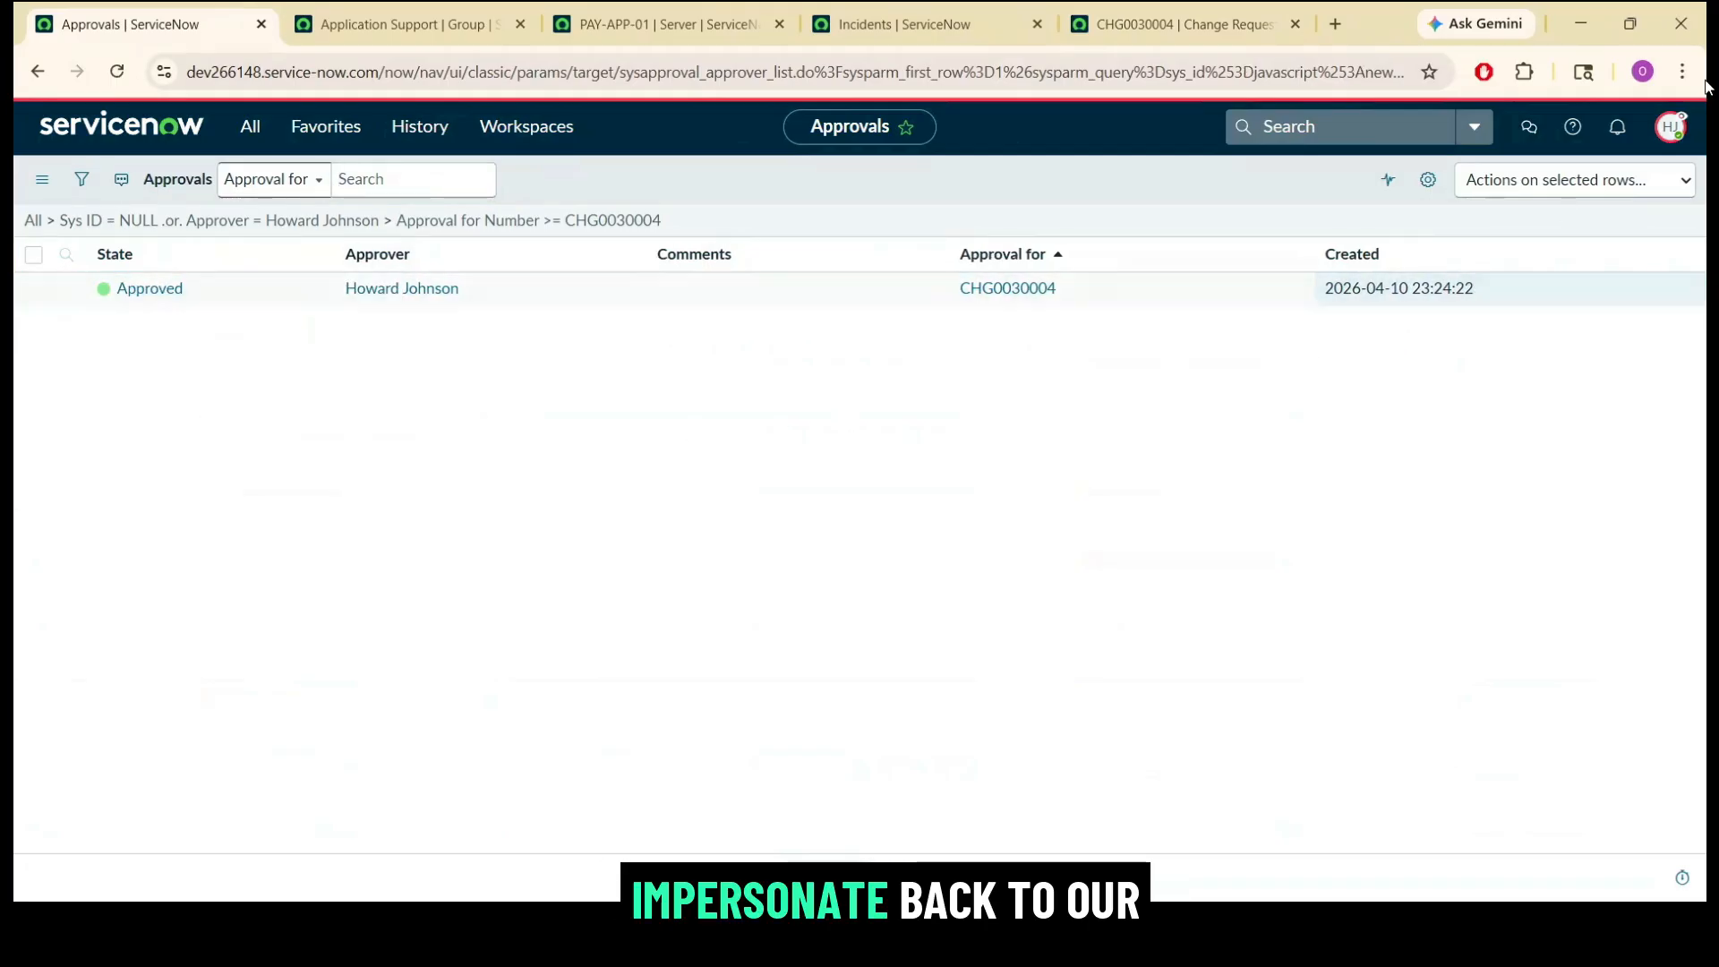
Impersonate the change's assignee again and reload change request CHG0030004.
left_click(1671, 126)
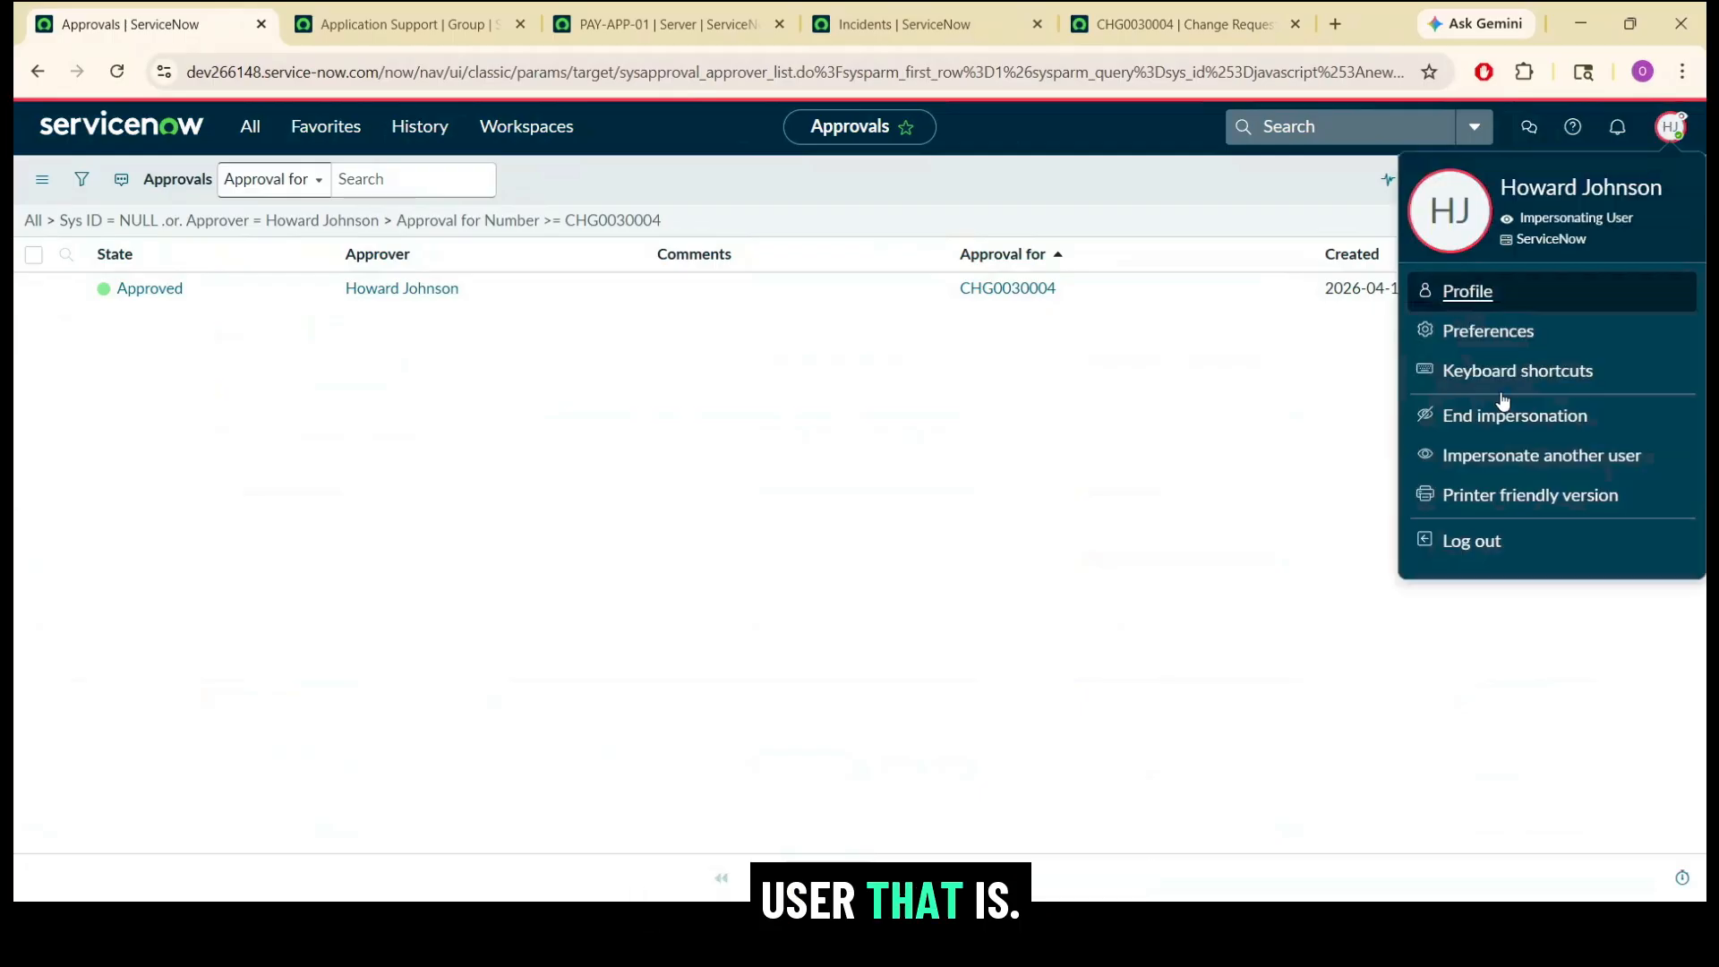
left_click(1465, 459)
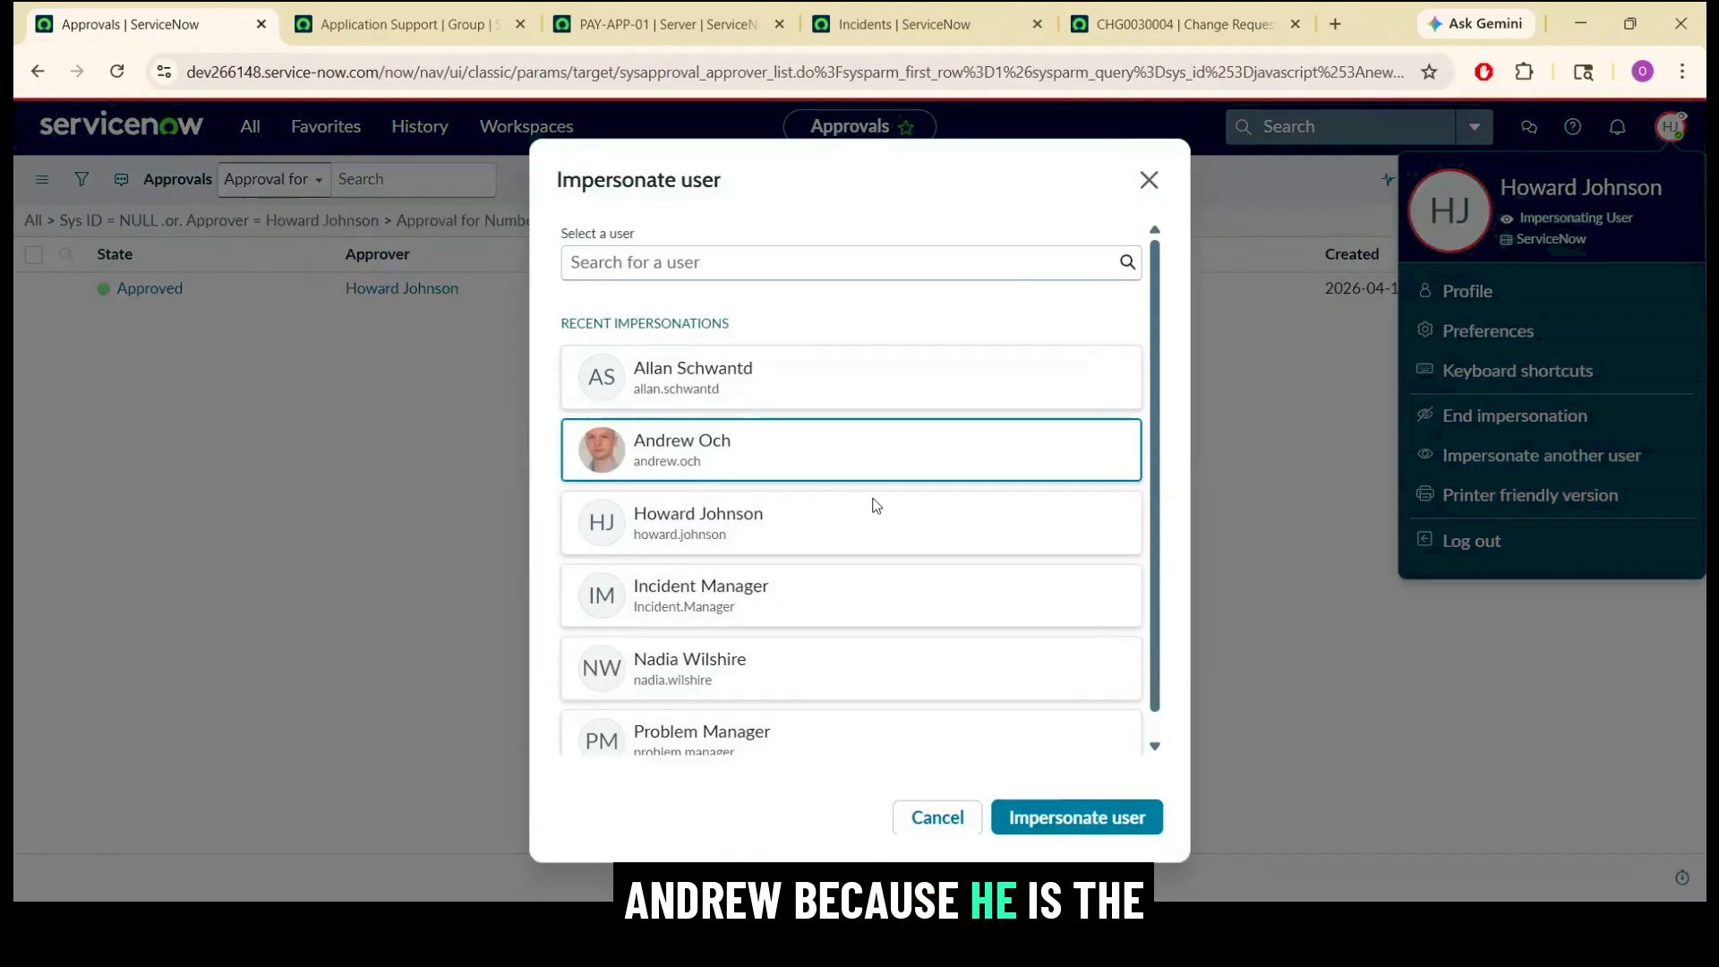
left_click(1115, 819)
left_click(1181, 24)
left_click(831, 71)
key("Return")
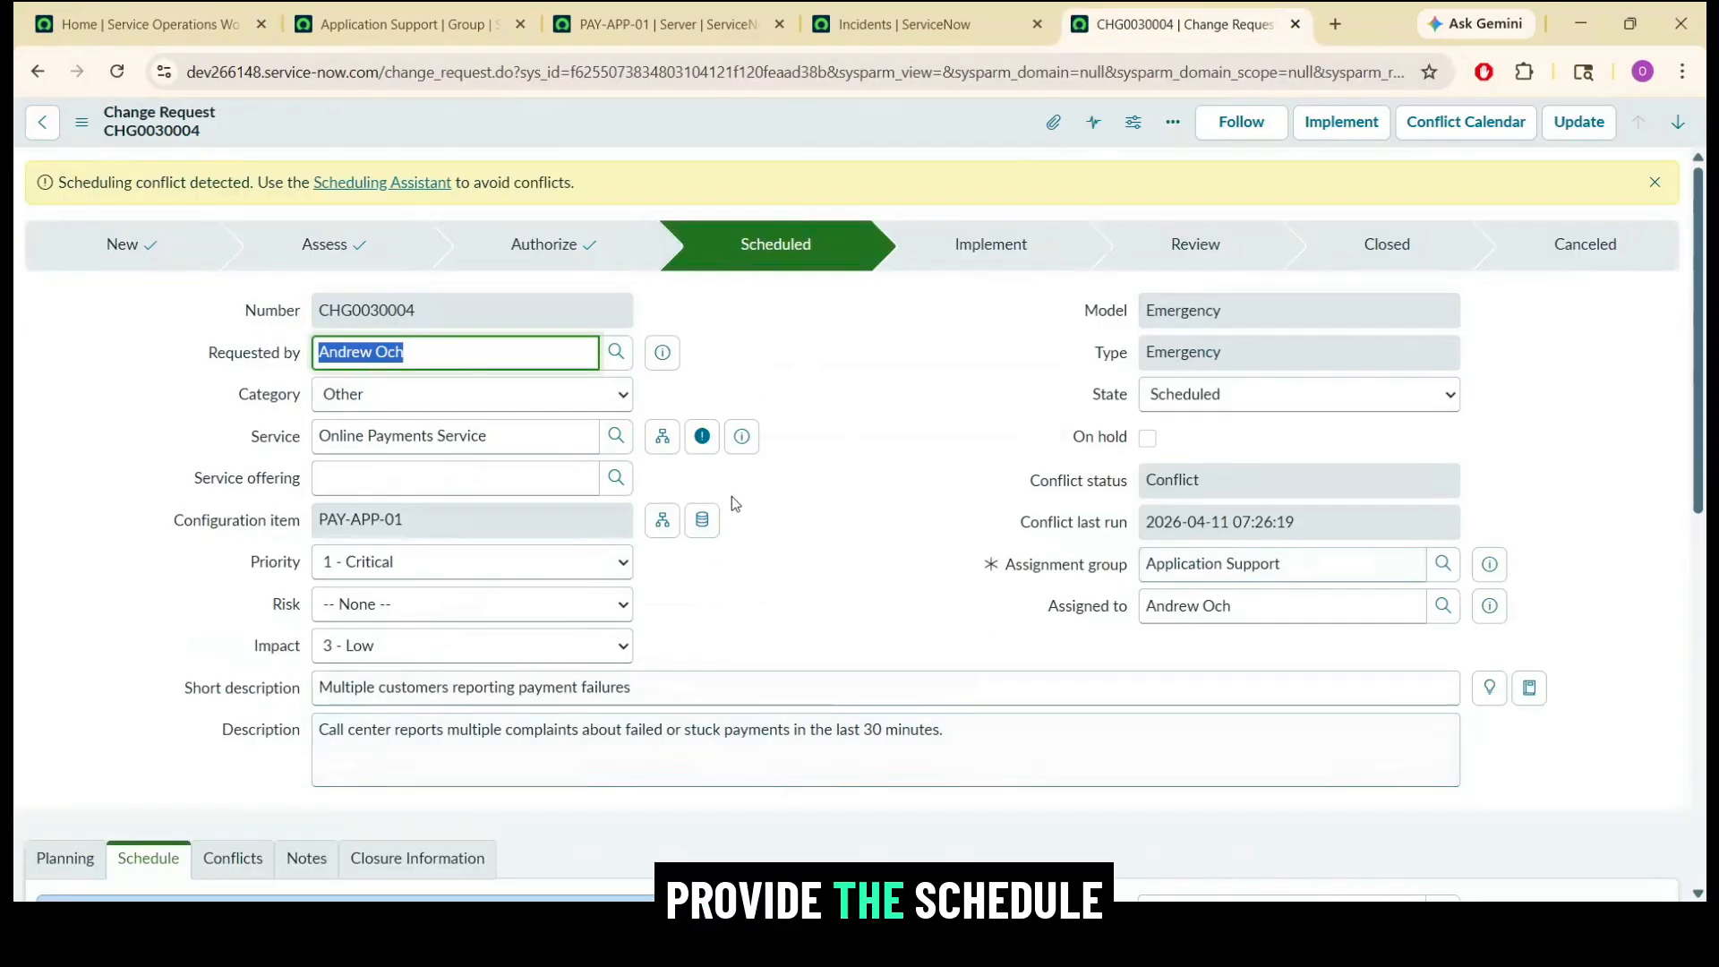
Move CHG0030004 to Implement and open its change tasks CTASK0010004 and CTASK0010003 in separate browser tabs.
left_click(1341, 121)
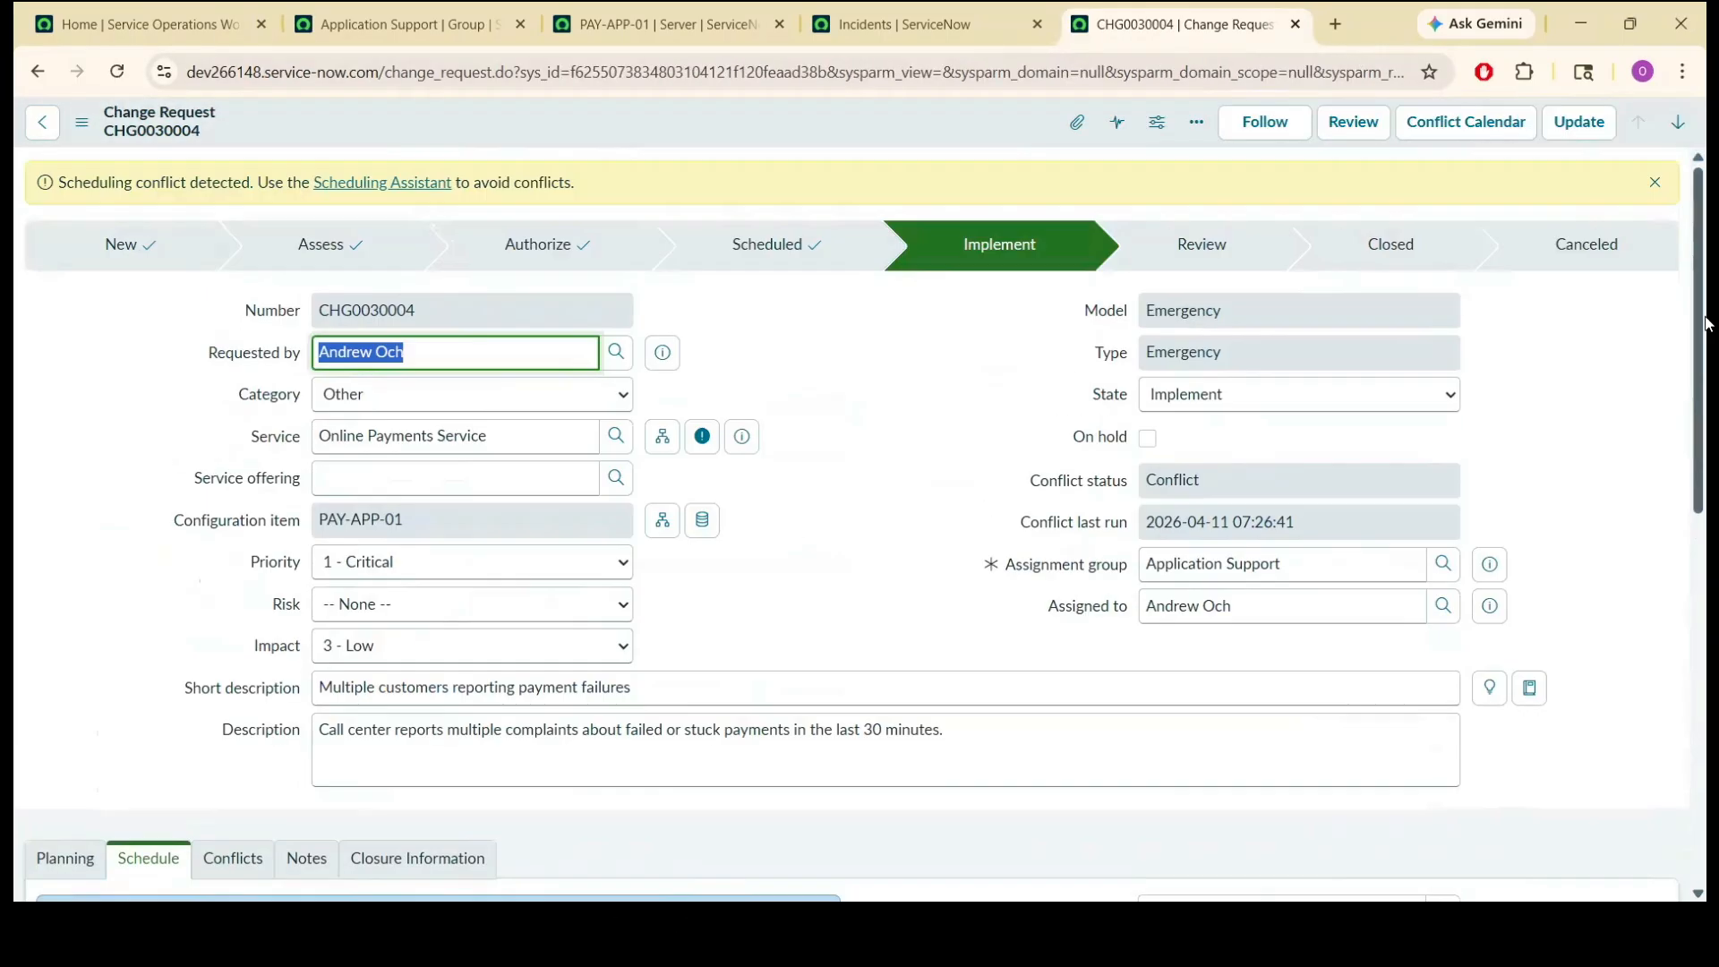
left_click_drag(1701, 322, 1704, 752)
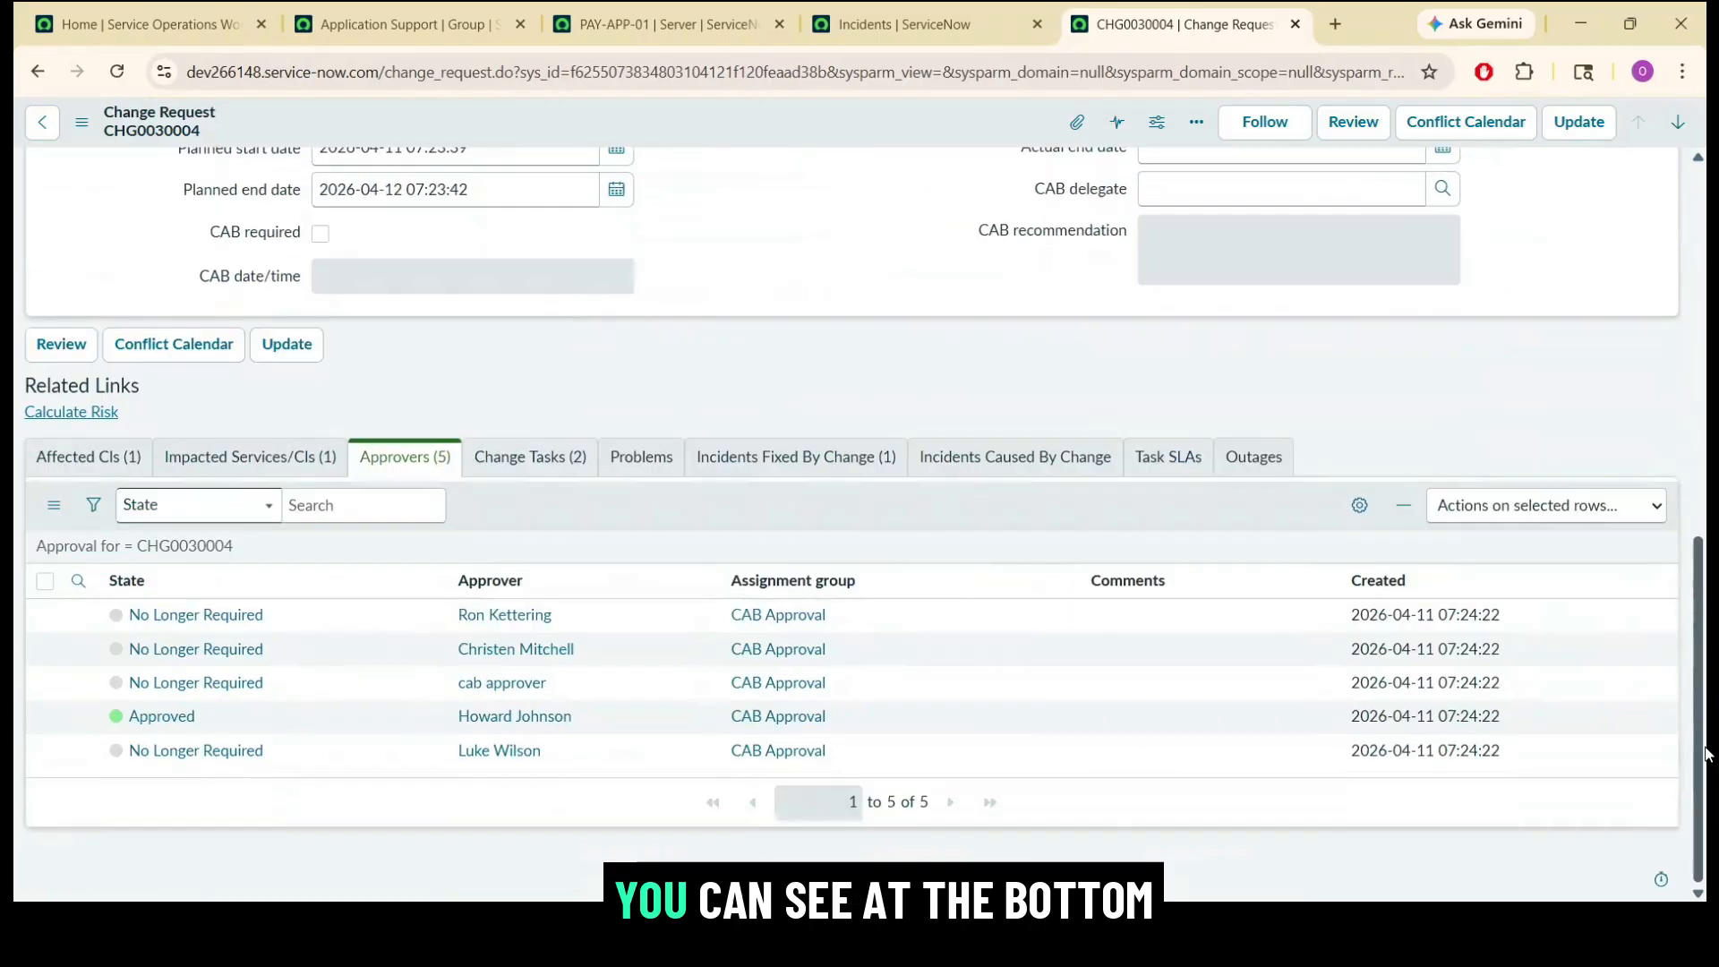
left_click(532, 459)
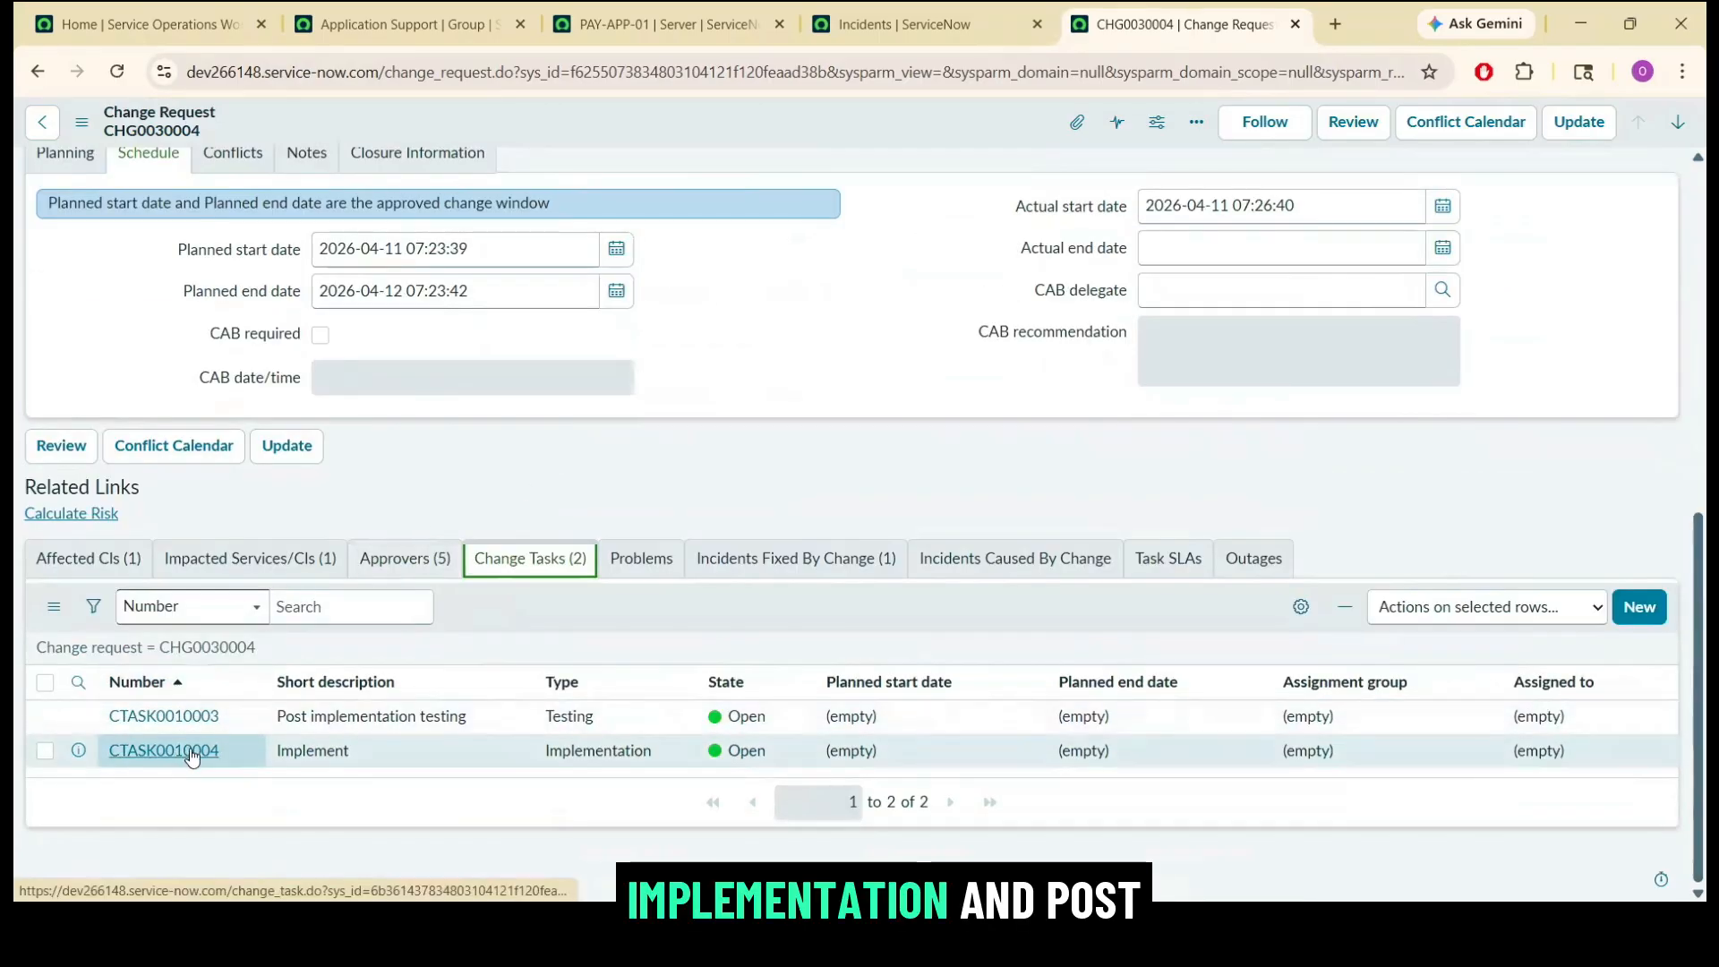
left_click(184, 718, "ctrl")
left_click(183, 719, "ctrl")
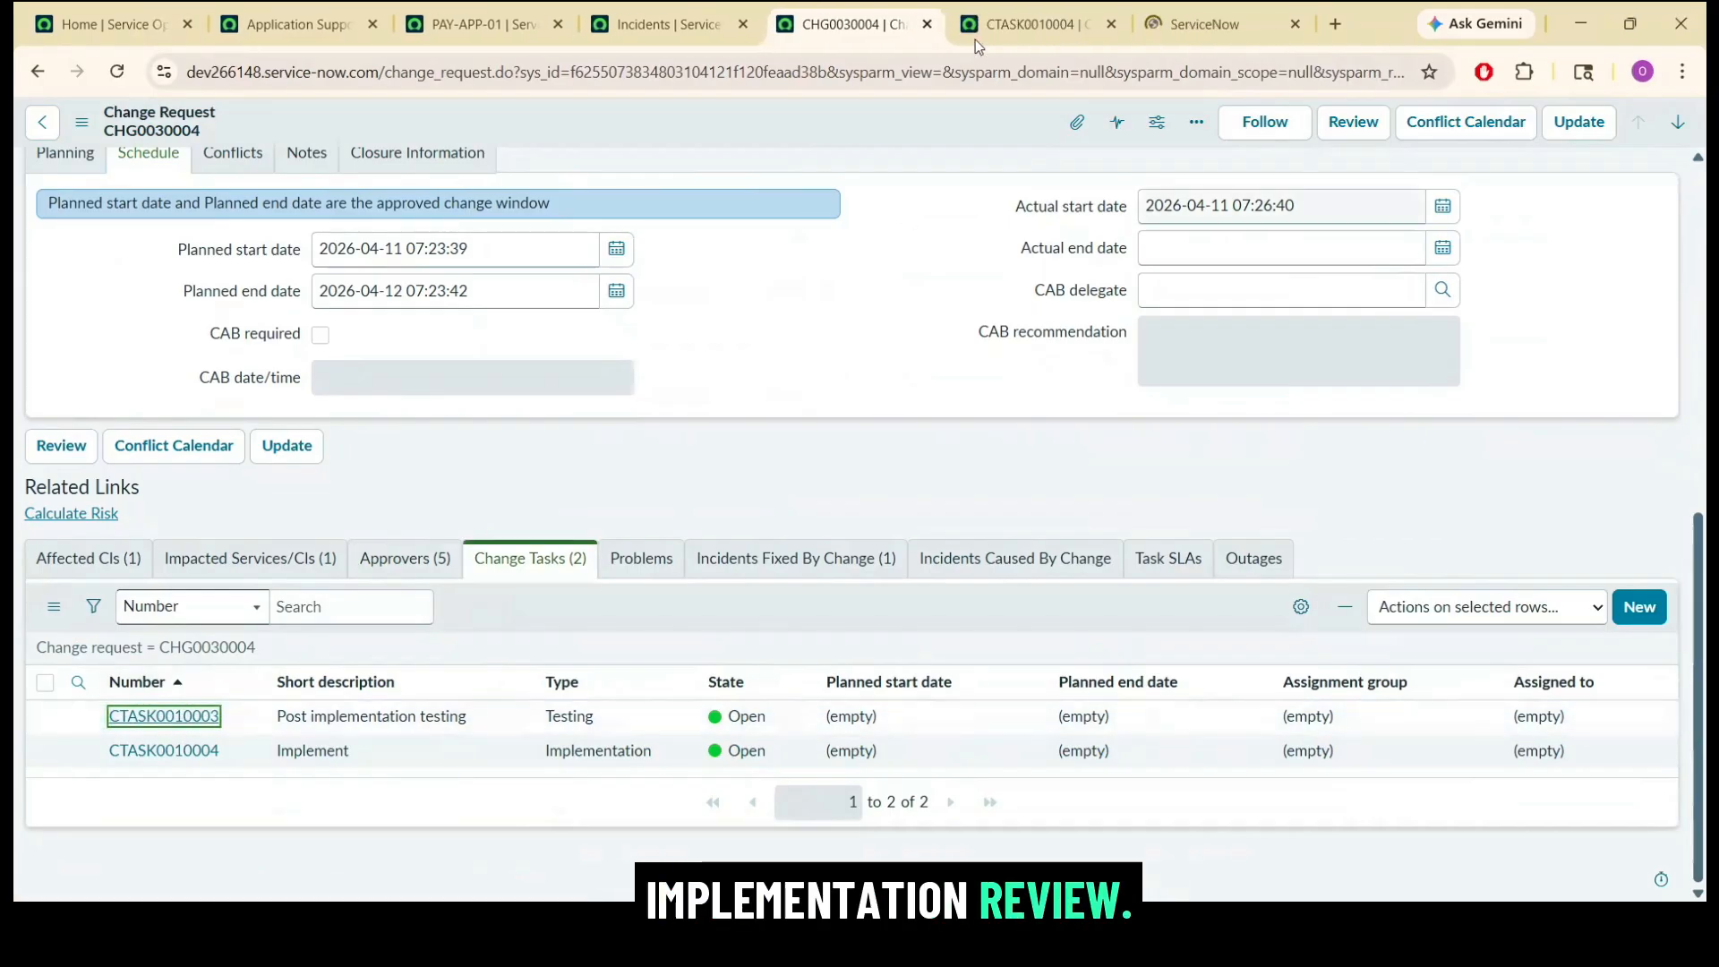
Close change task CTASK0010004 with close code Successful and close notes "implimentation complete", and close its browser tab.
left_click(975, 38)
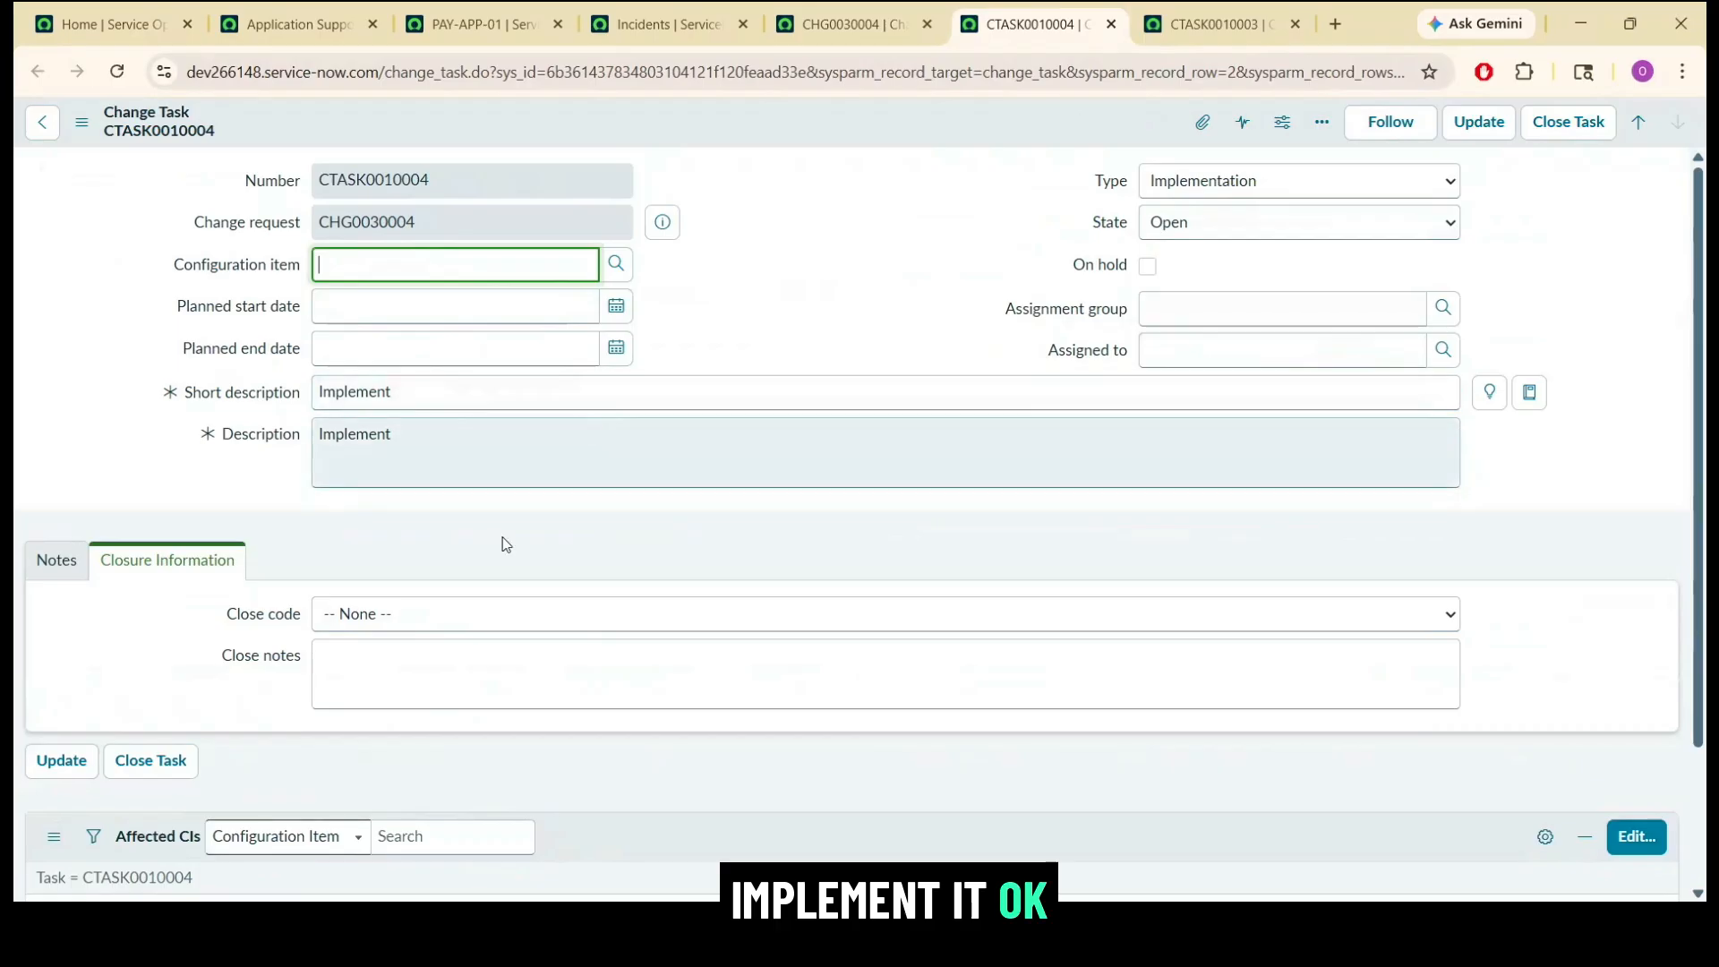
left_click(446, 613)
left_click(403, 676)
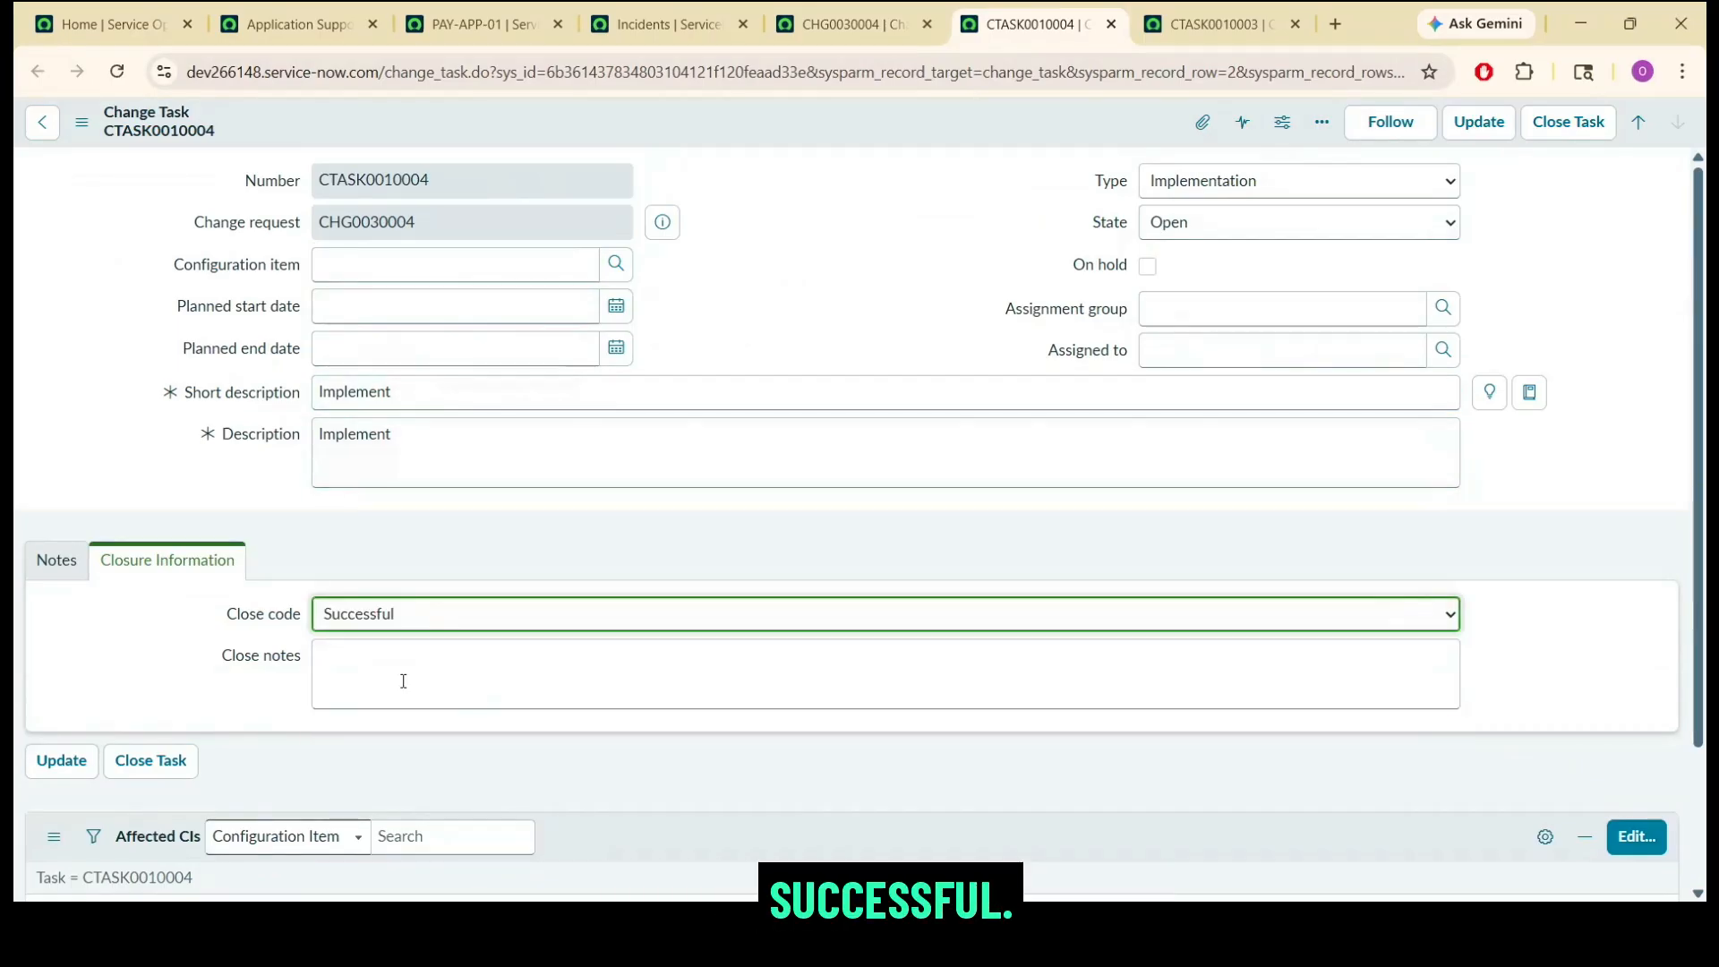
left_click(402, 681)
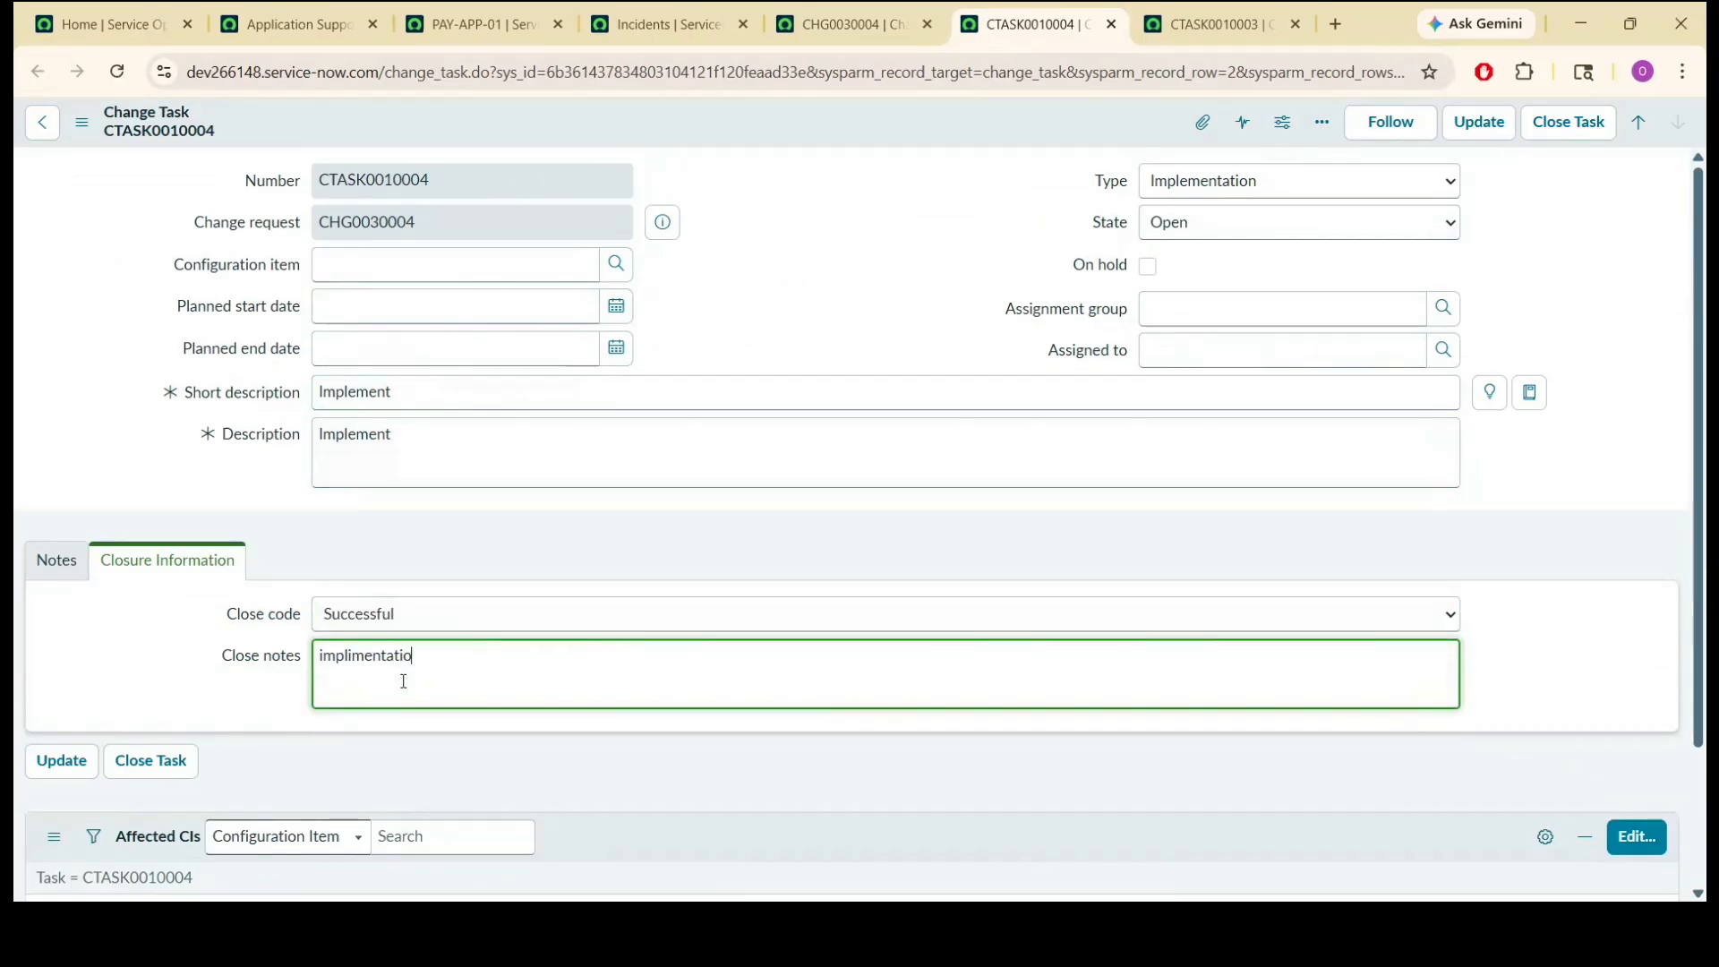
type("n complete")
left_click(1605, 121)
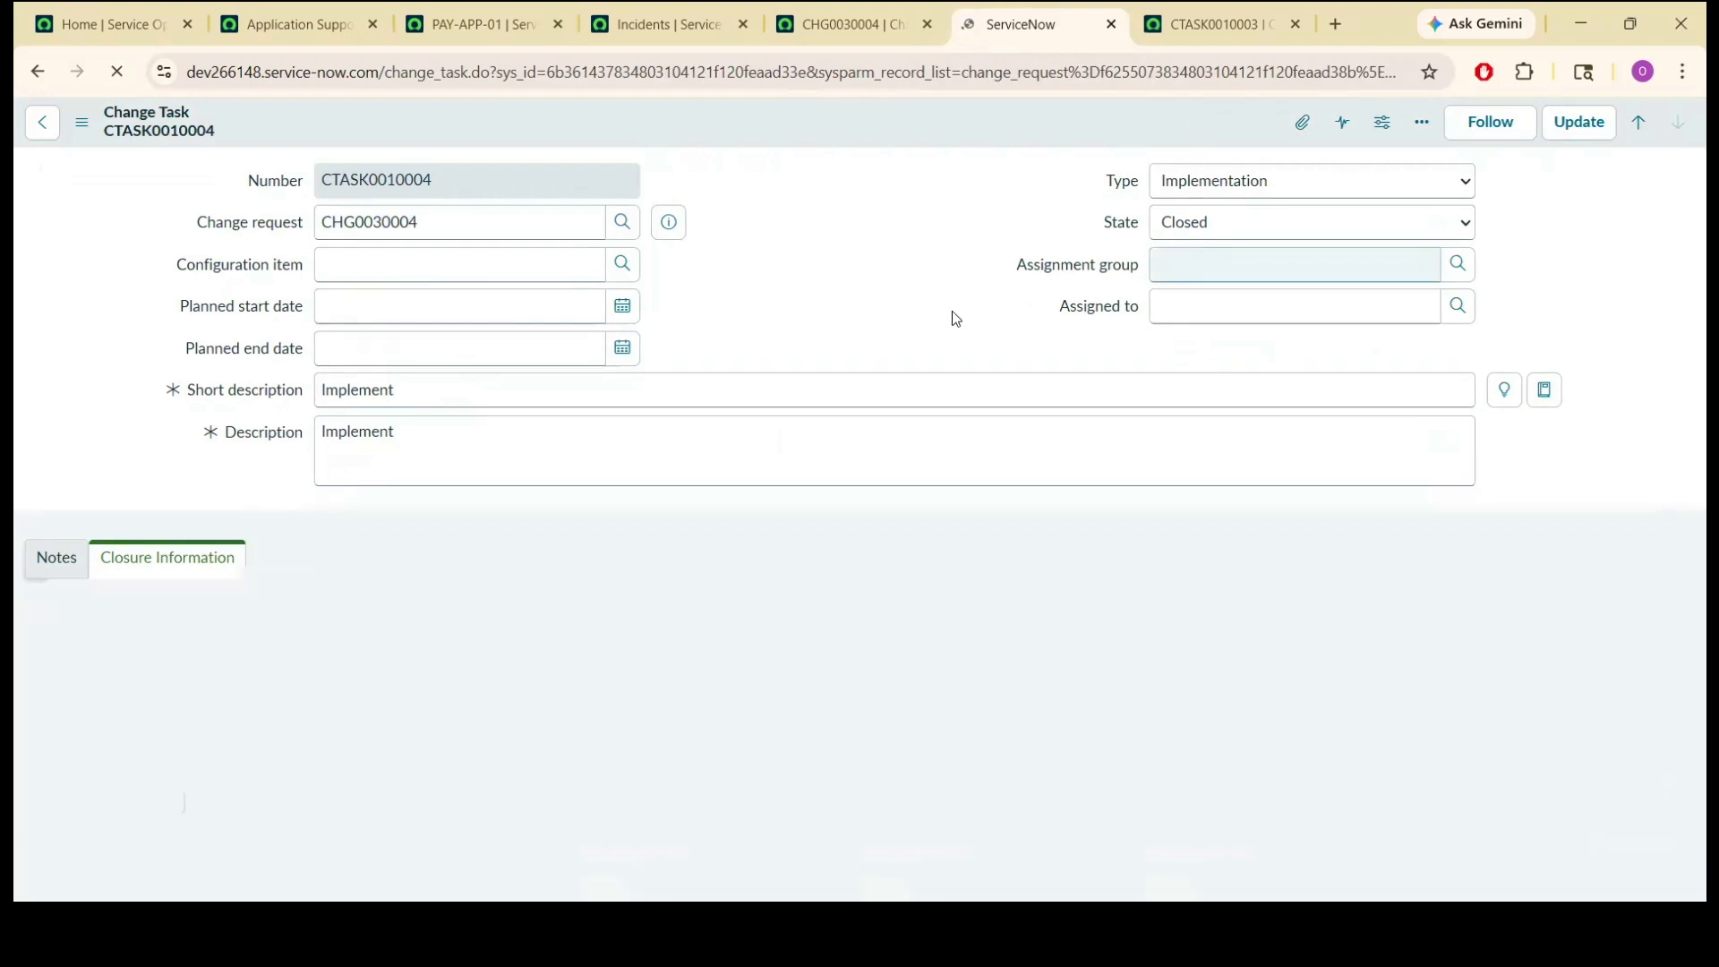
left_click(1111, 24)
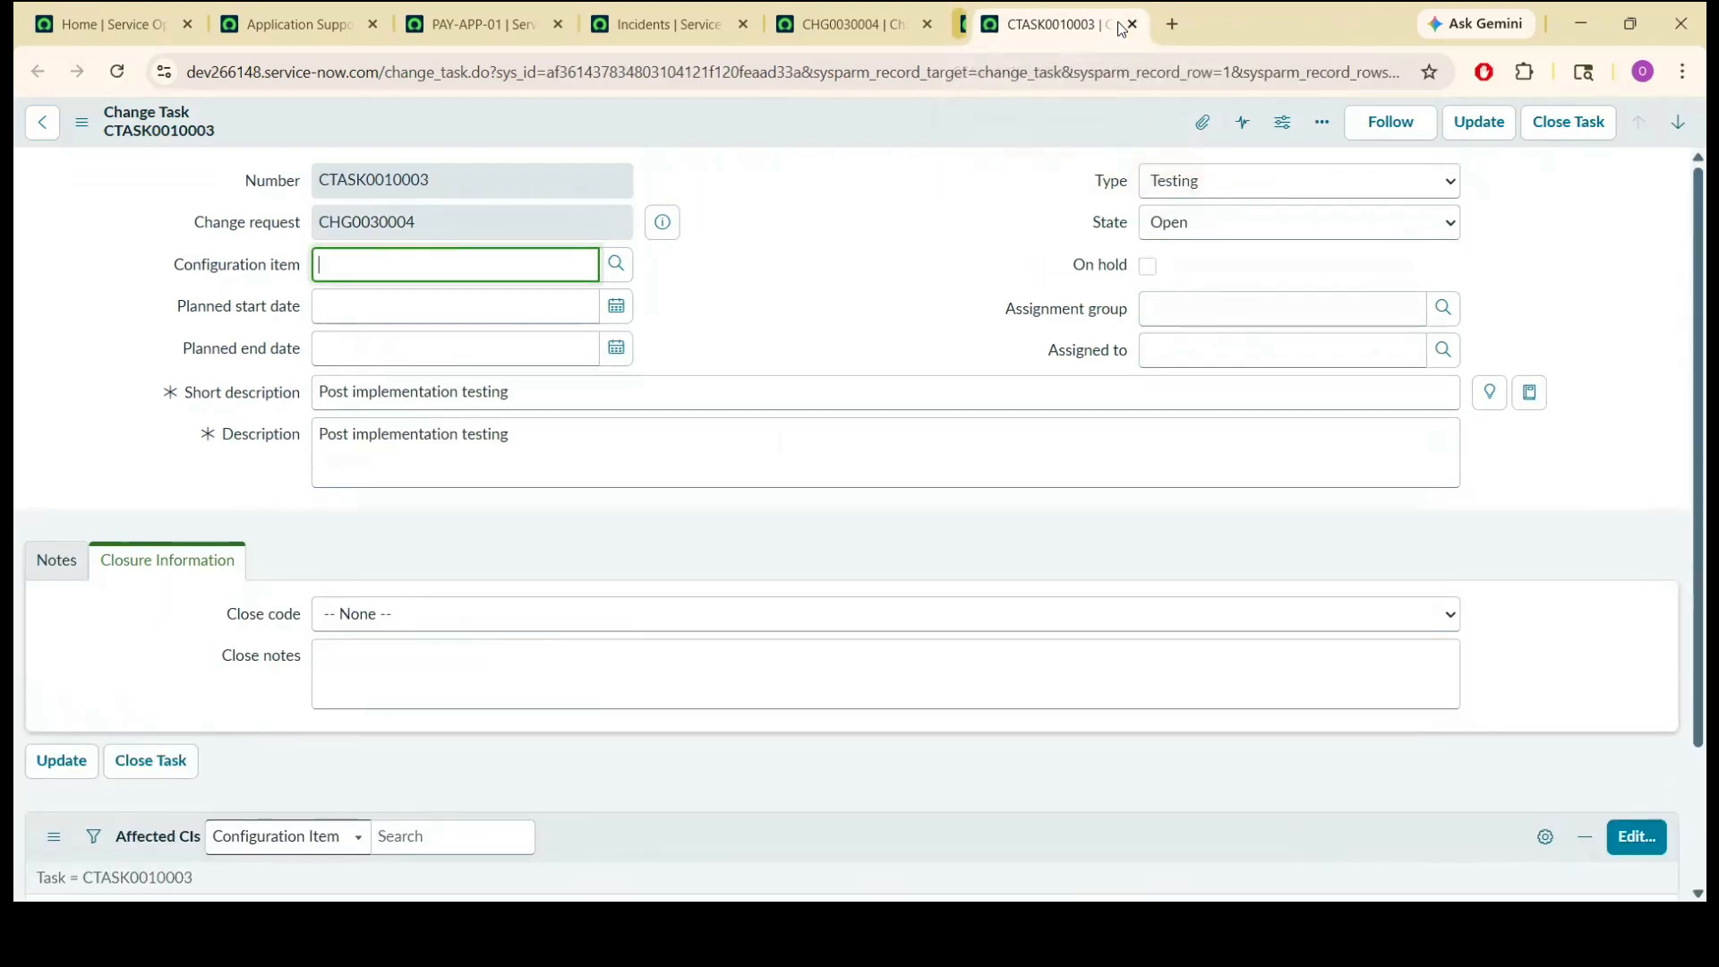
Close change task CTASK0010003 with close code Successful and close notes "testing done successful".
left_click(863, 279)
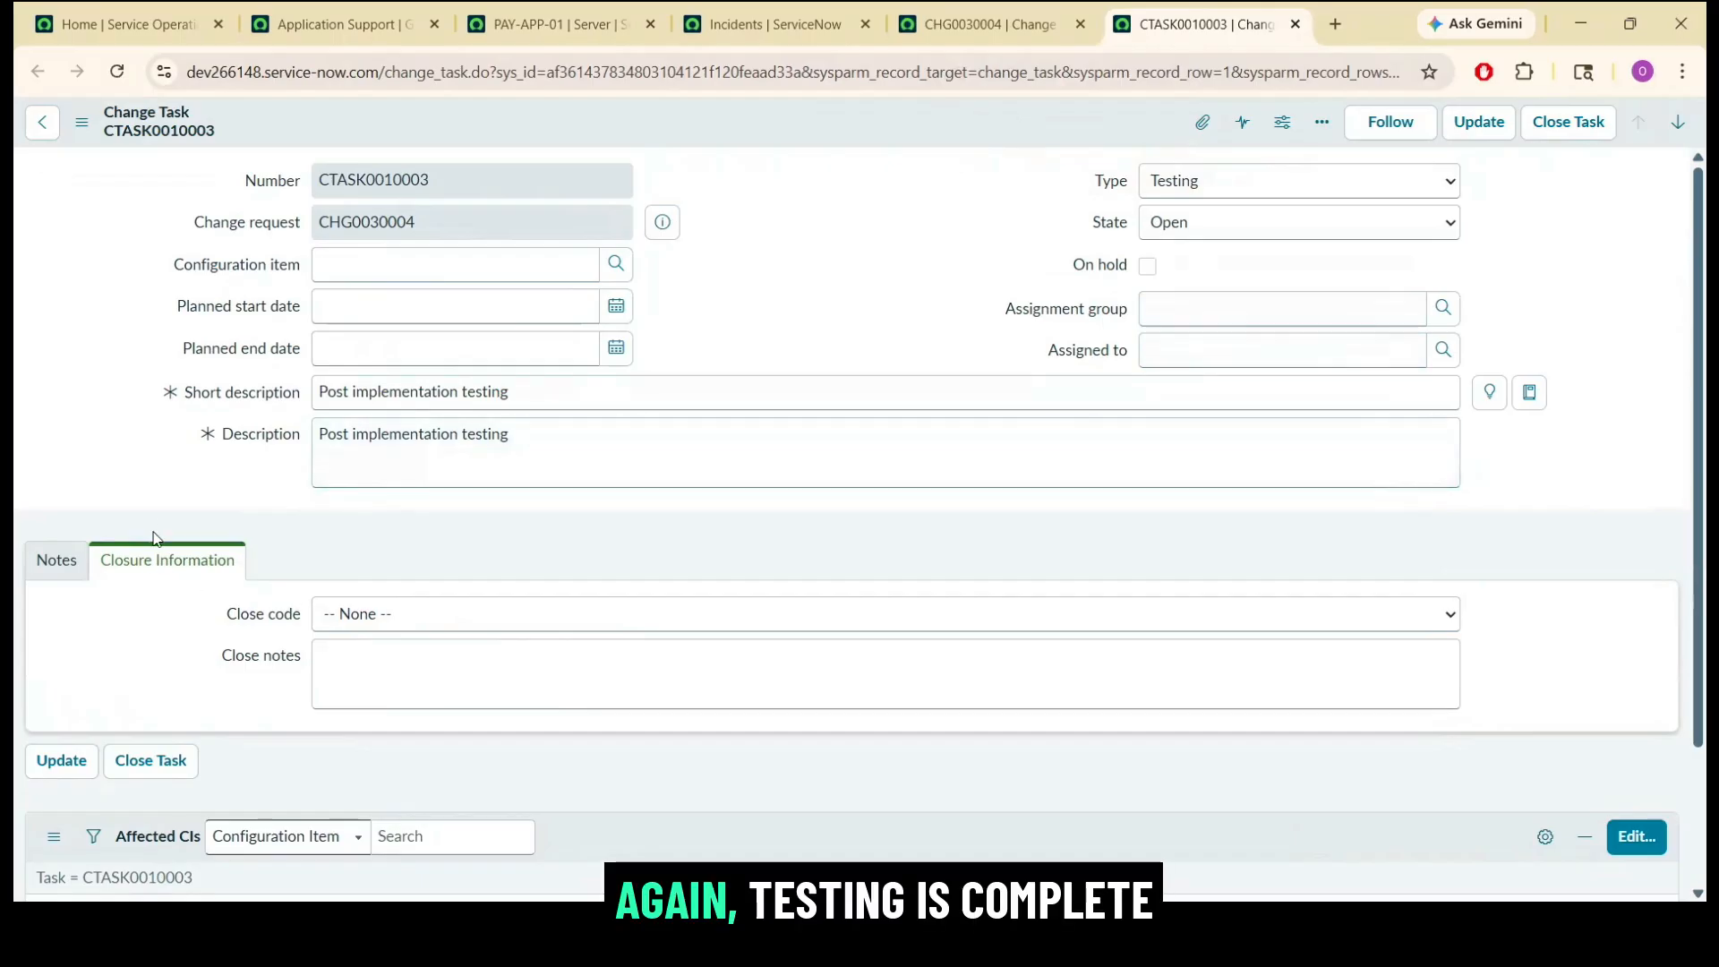
left_click(352, 656)
type("test")
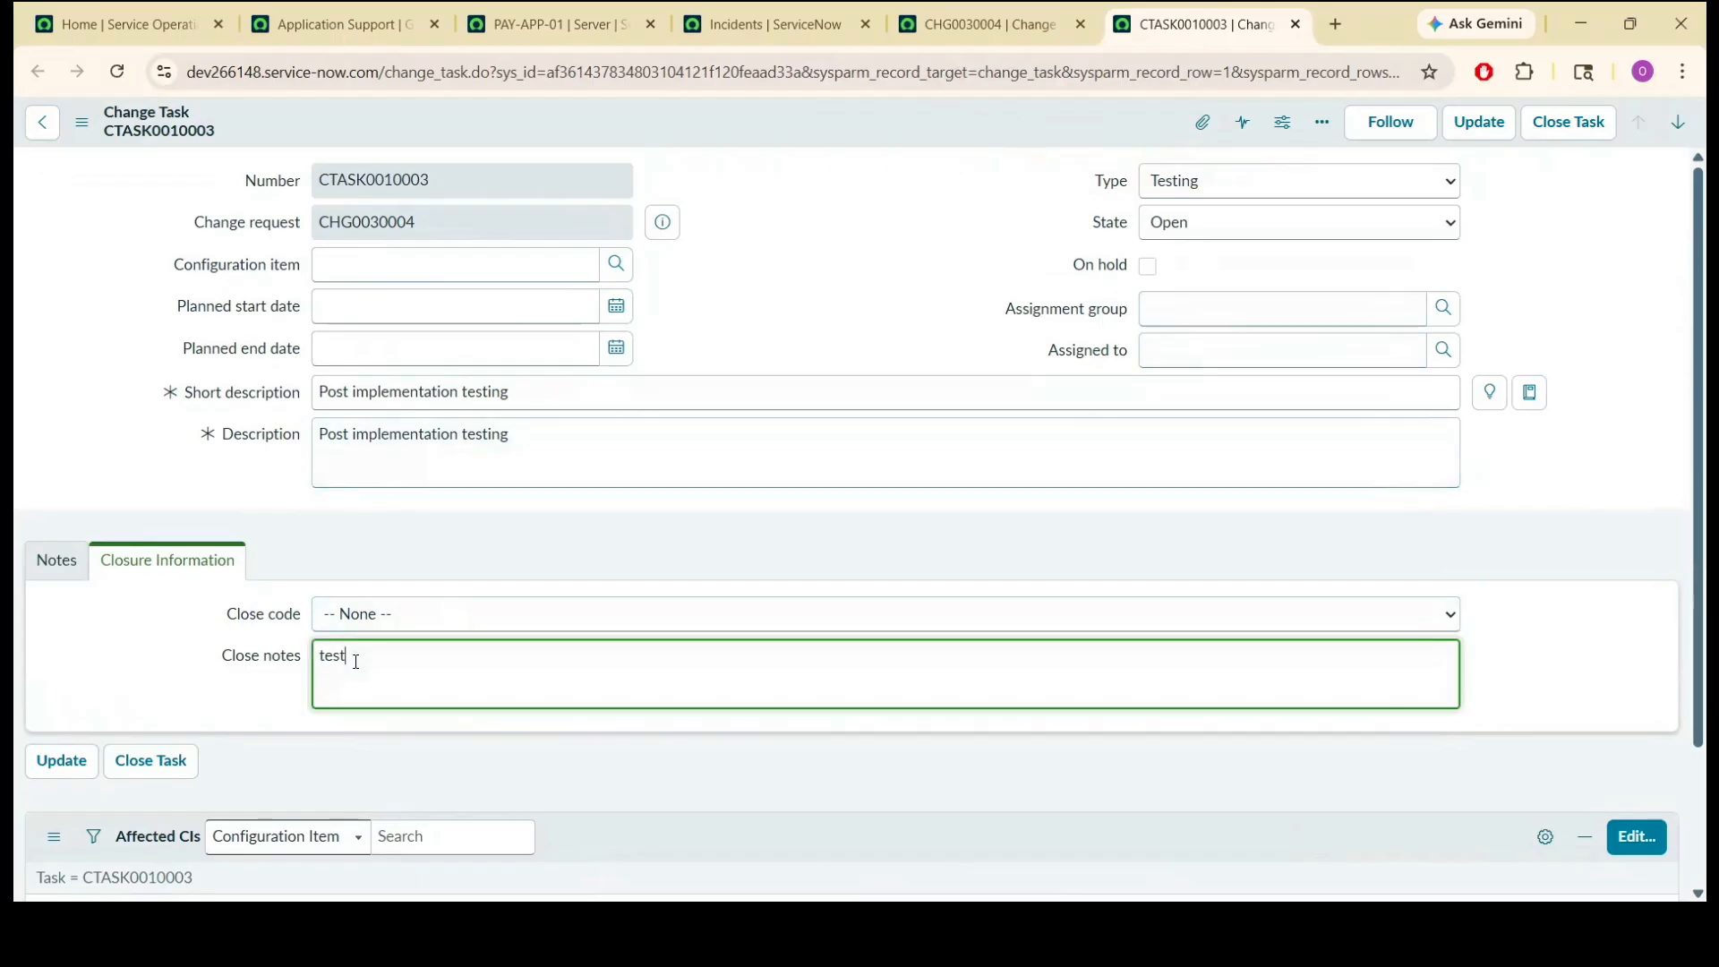
type("ing done successful")
left_click(426, 613)
left_click(427, 658)
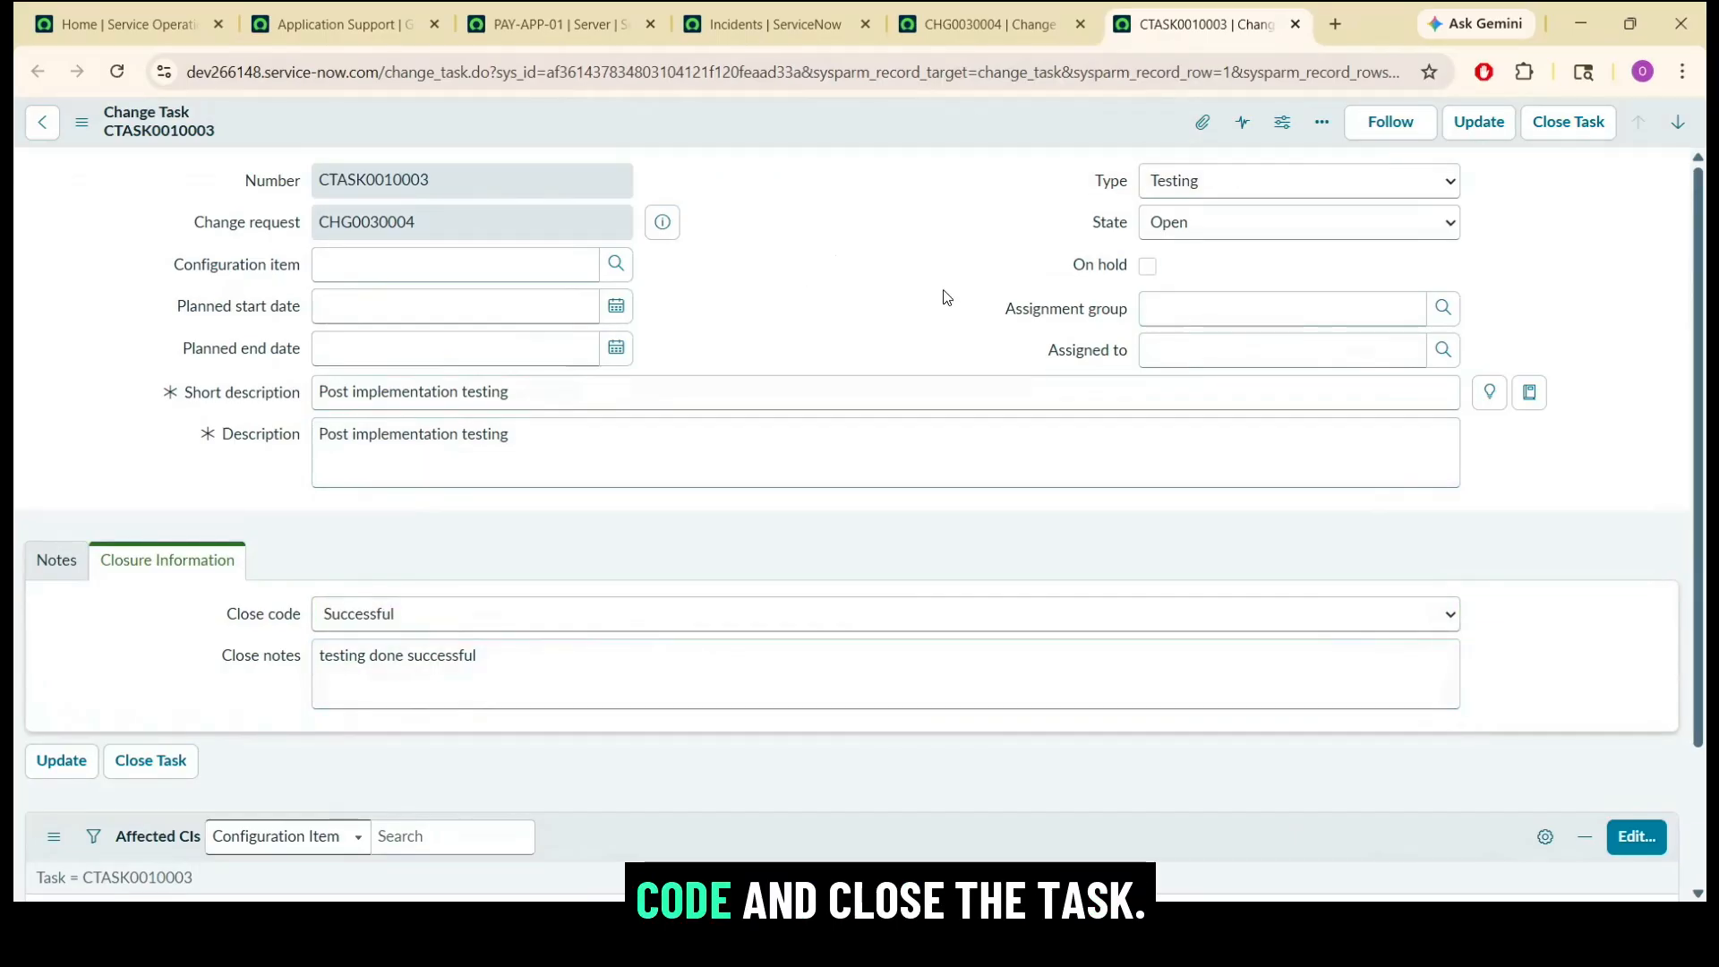
left_click(1559, 128)
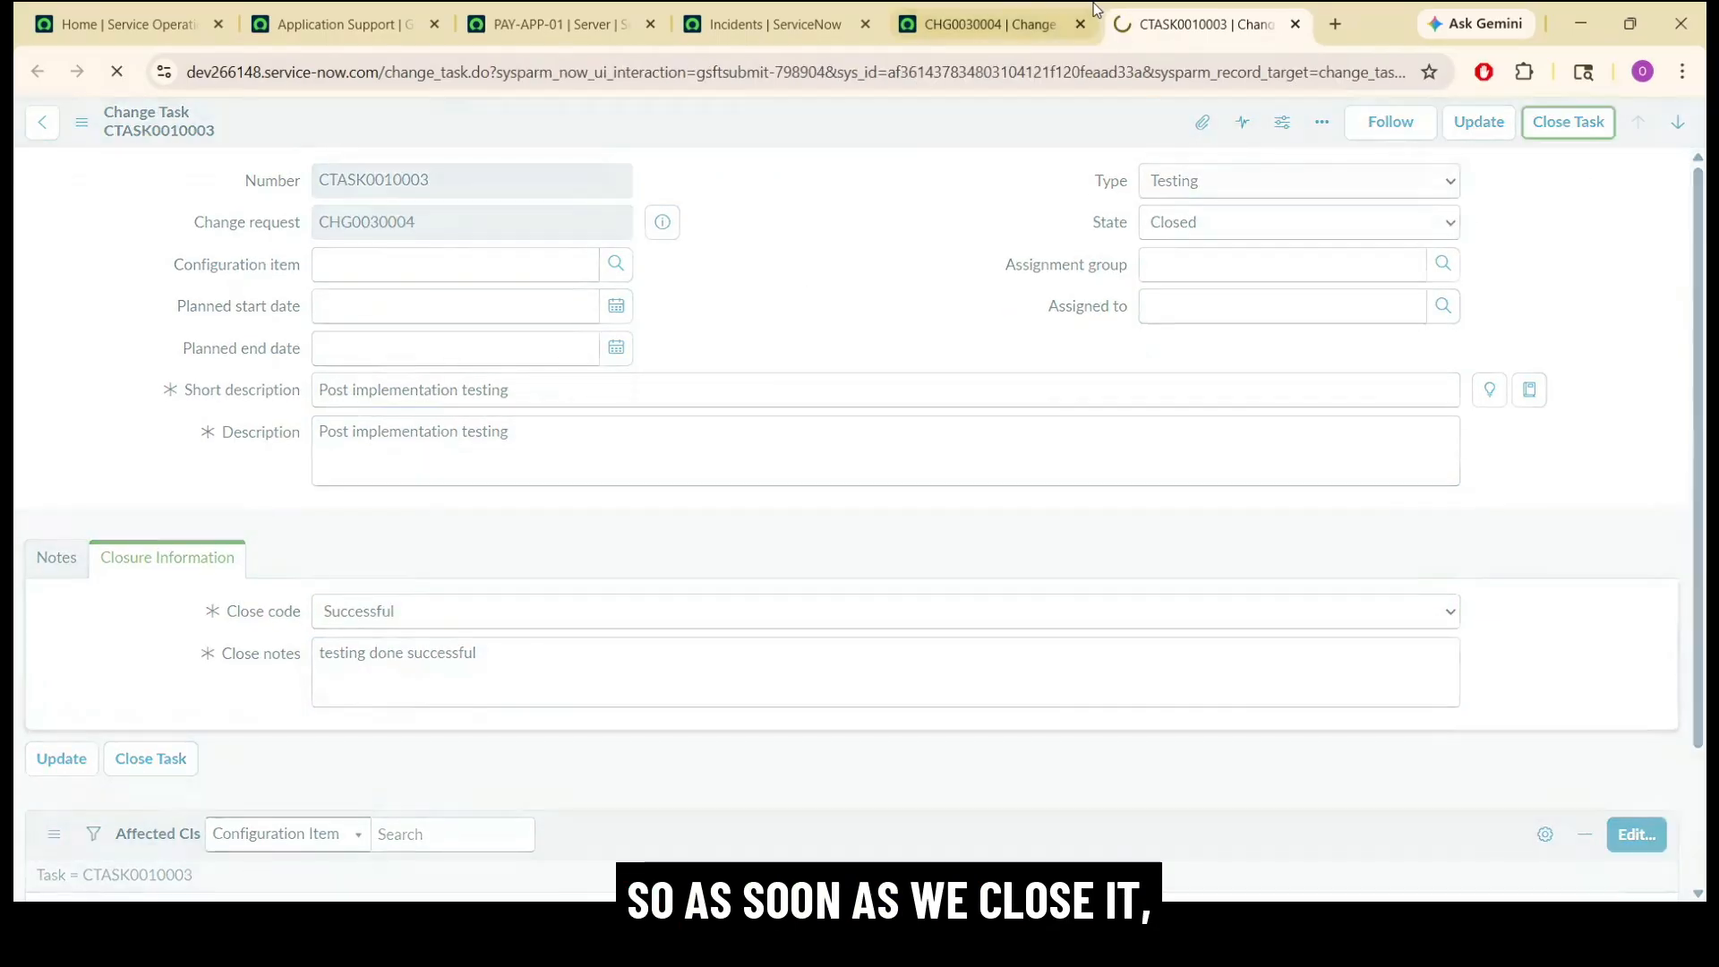
Reload change request CHG0030004 and check its state and the states of its change tasks.
left_click(1035, 16)
left_click(911, 63)
key("Return")
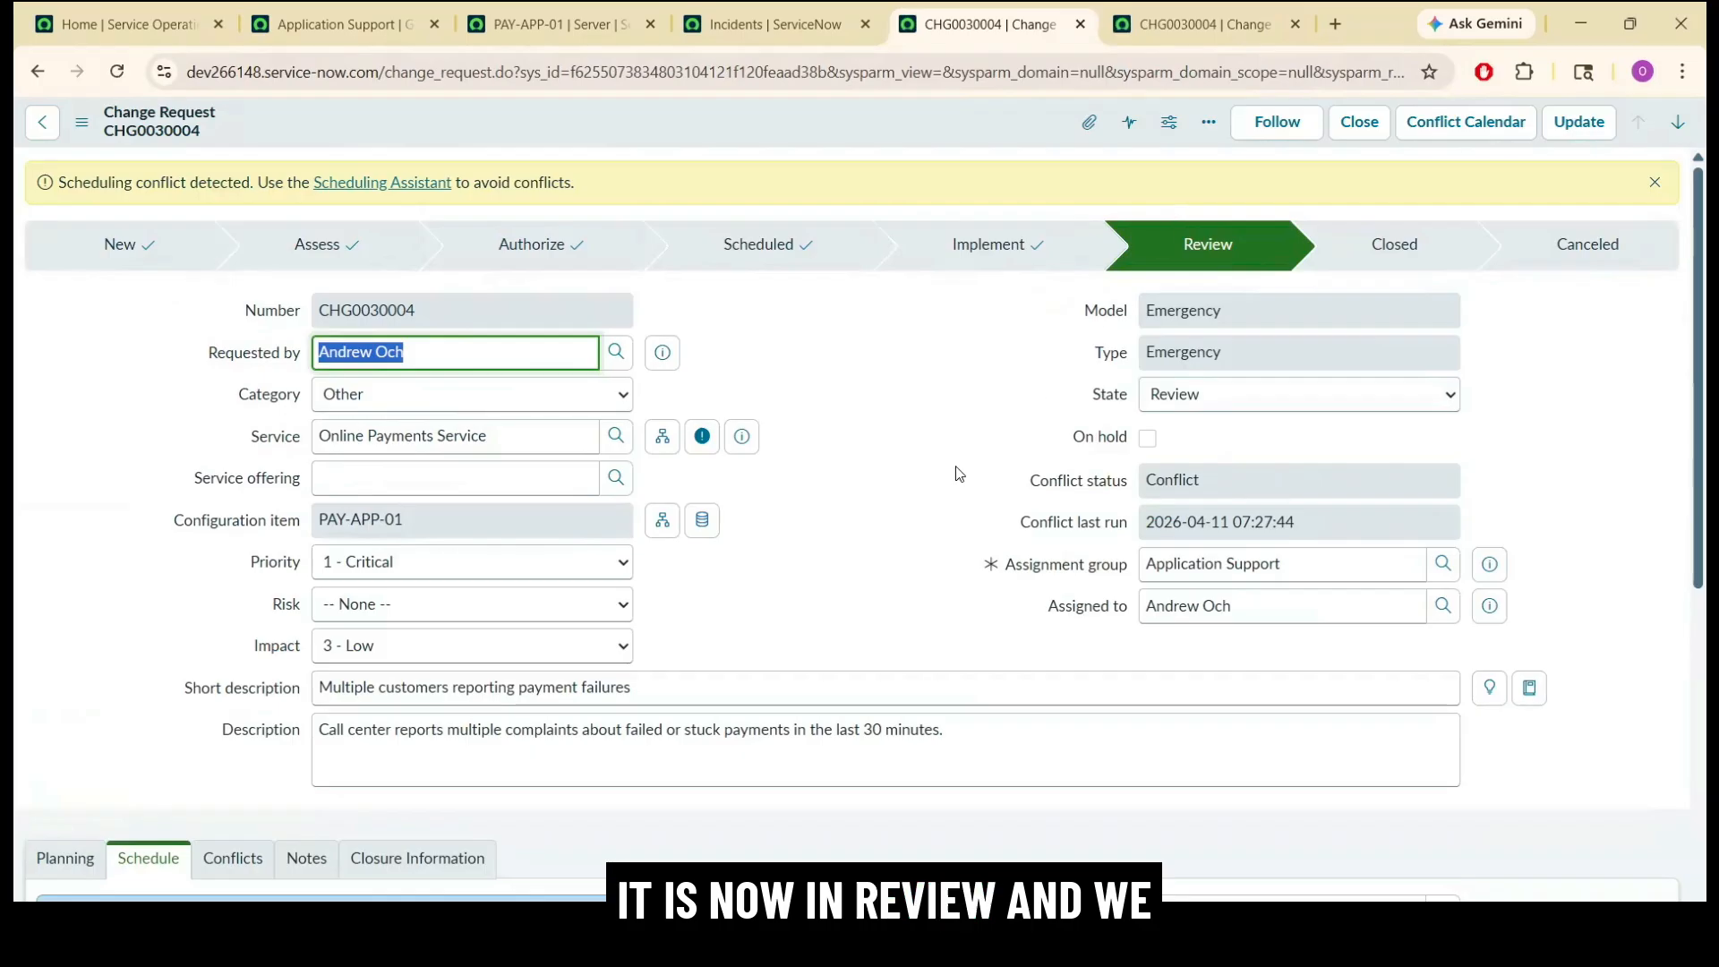
scroll(1612, 448, "down", 8)
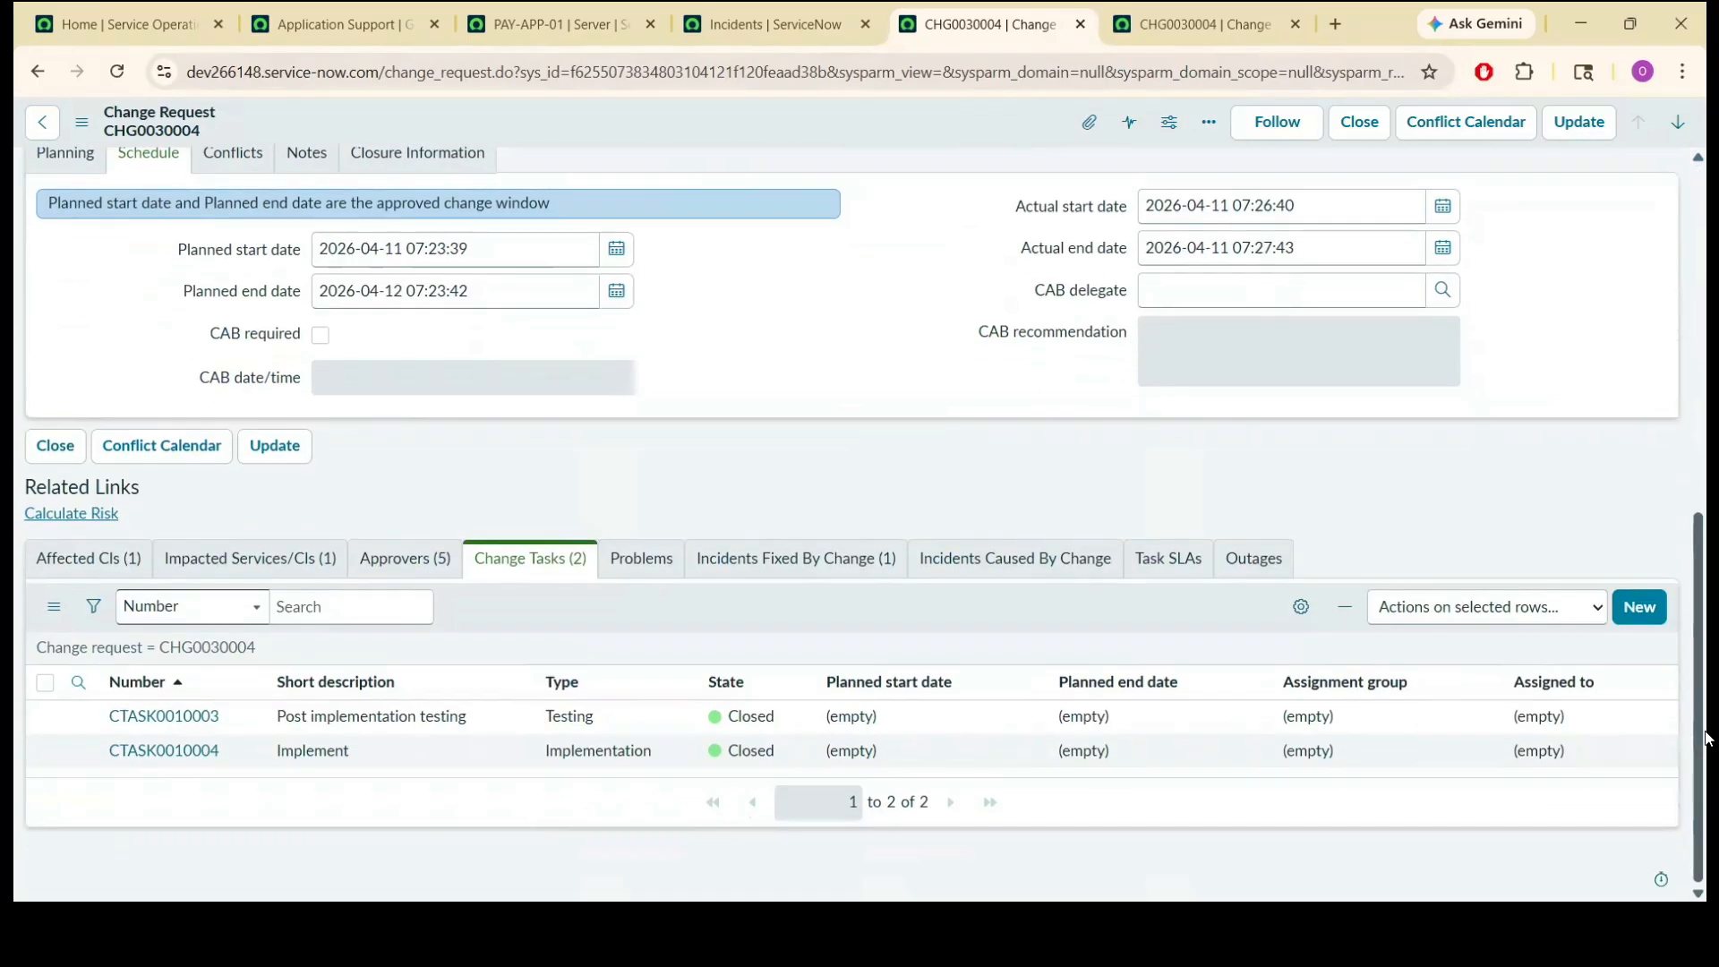
scroll(1707, 301, "up", 3)
scroll(1707, 300, "up", 5)
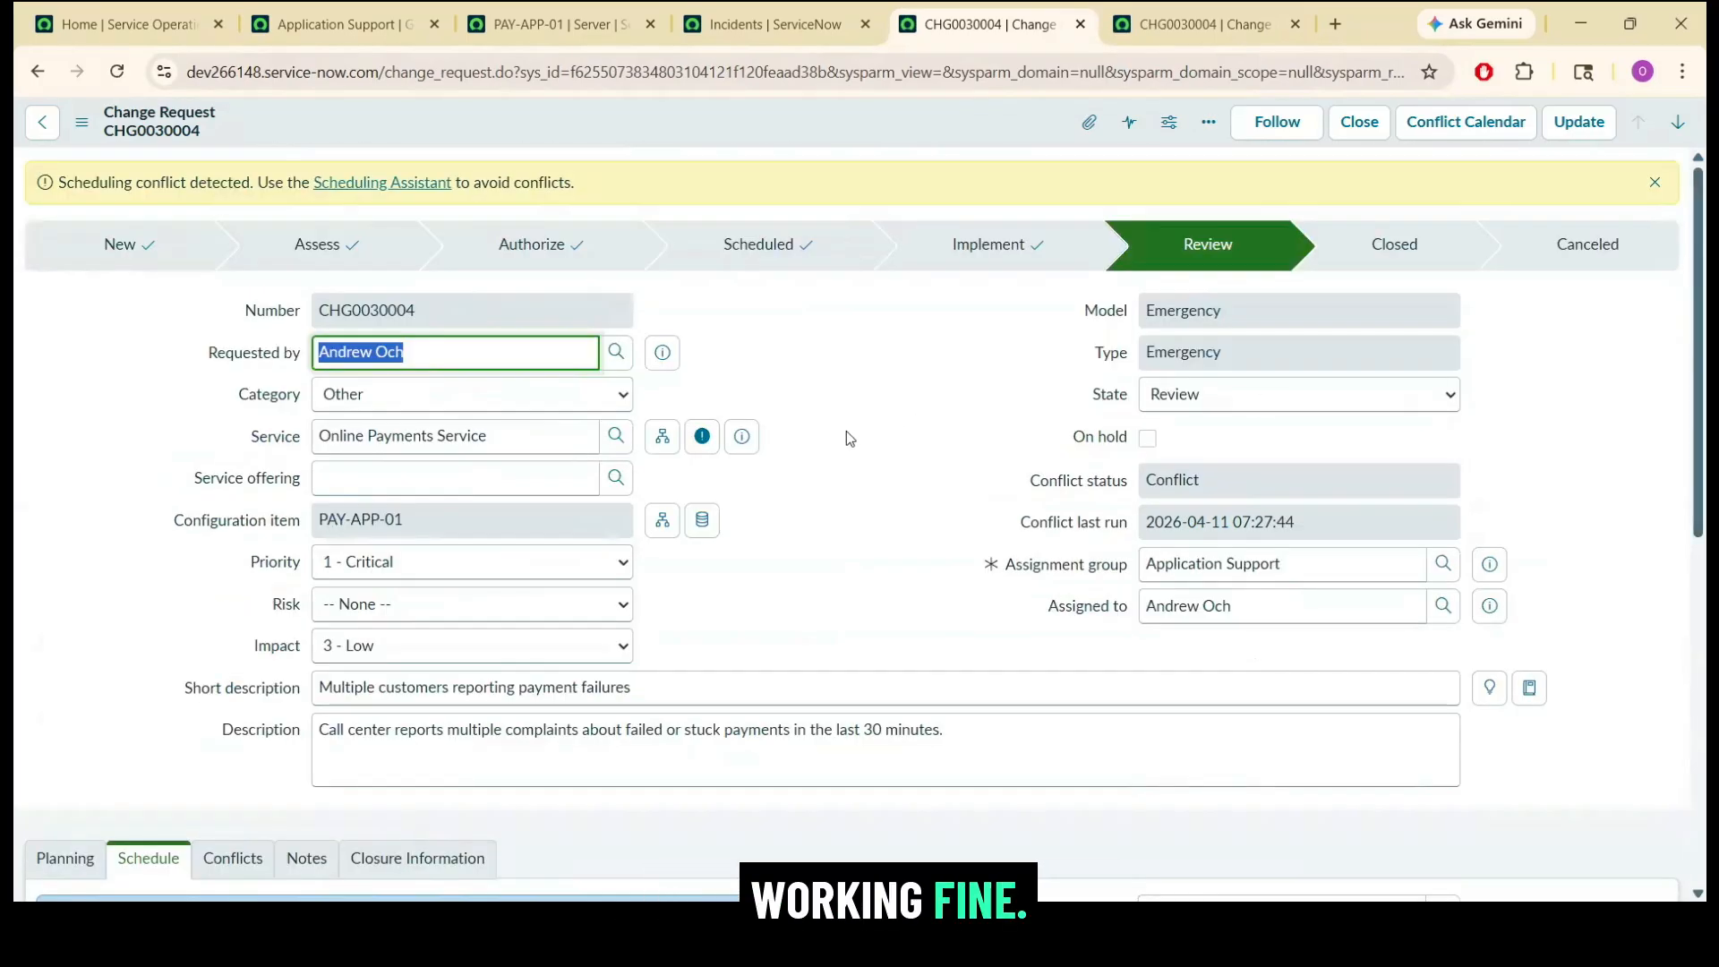
Enter the work note "no new issue seen, server is up and restored to previous version." on CHG0030004.
left_click_drag(1705, 320, 1705, 564)
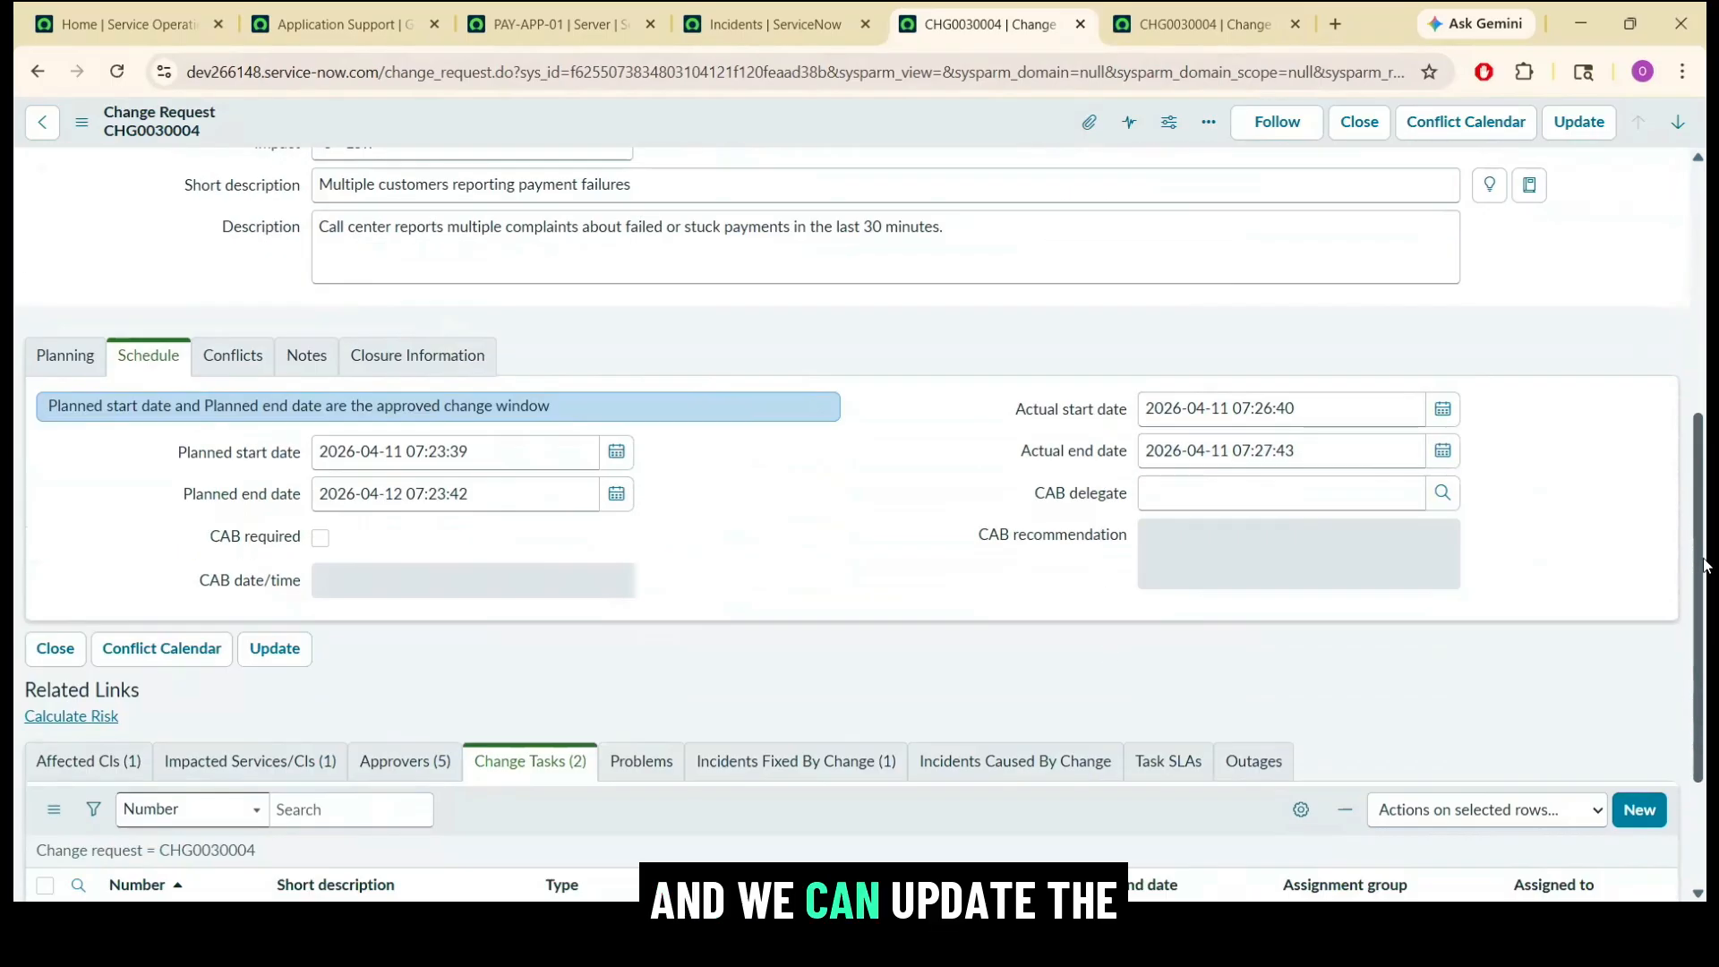
left_click(324, 349)
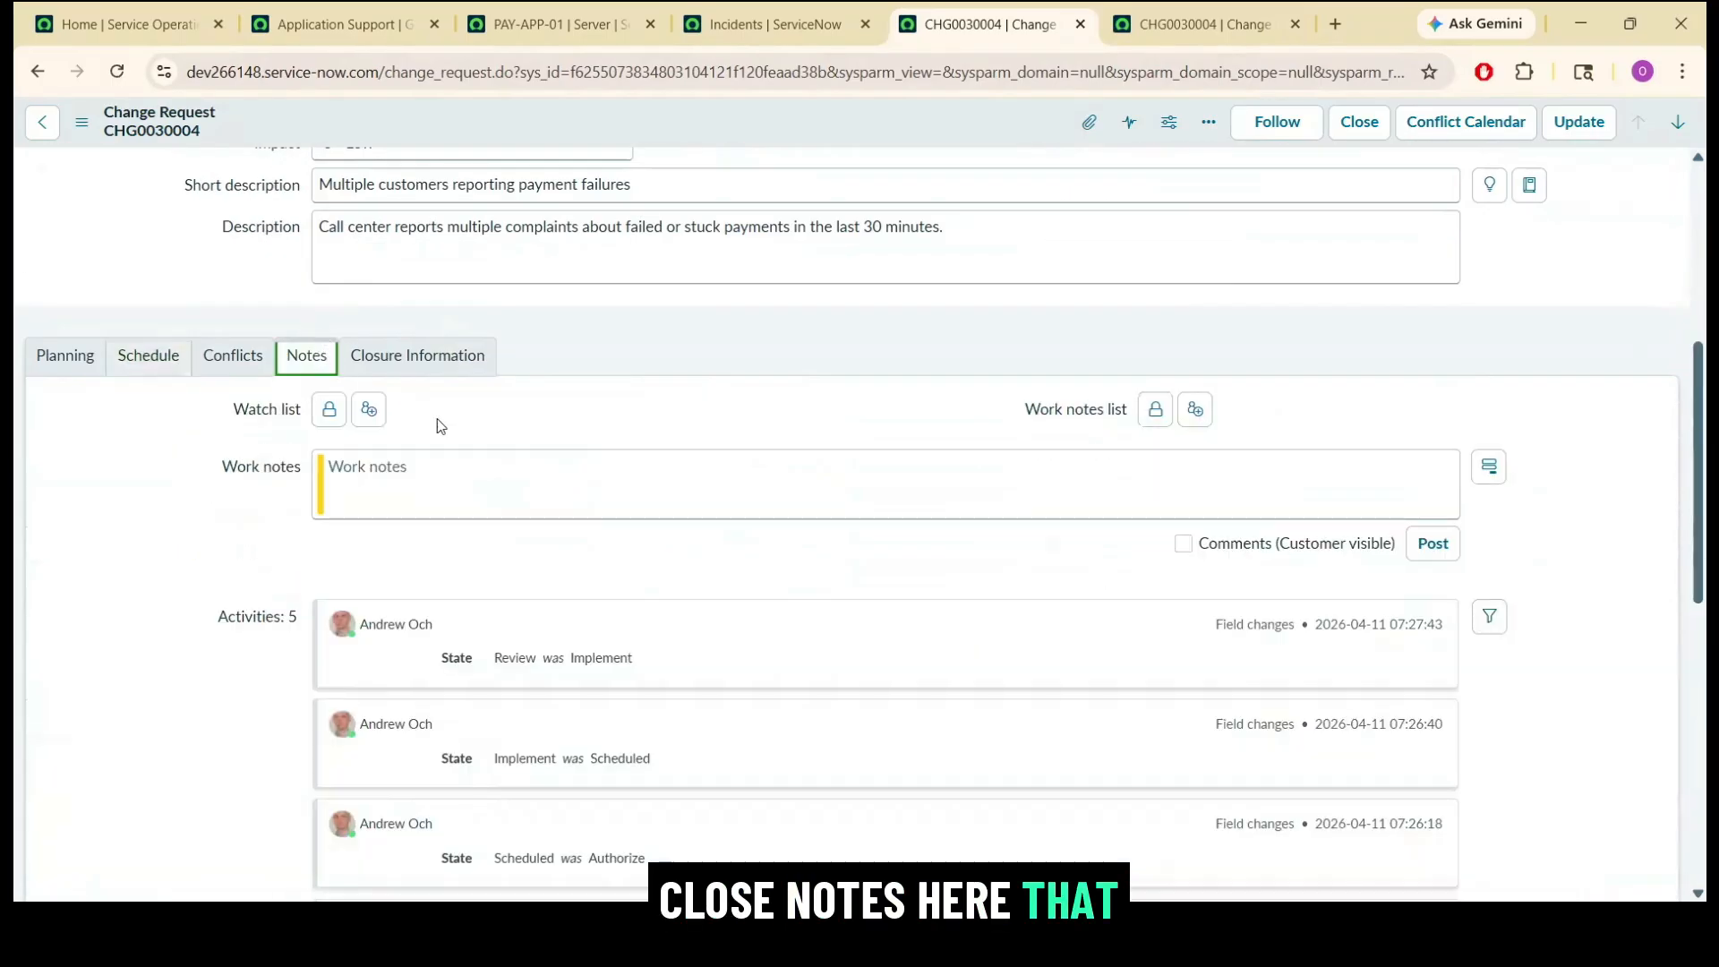
left_click(511, 480)
type("no new issue seen, server is up and restored to previous version.")
triple_click(394, 479)
key("ctrl+c")
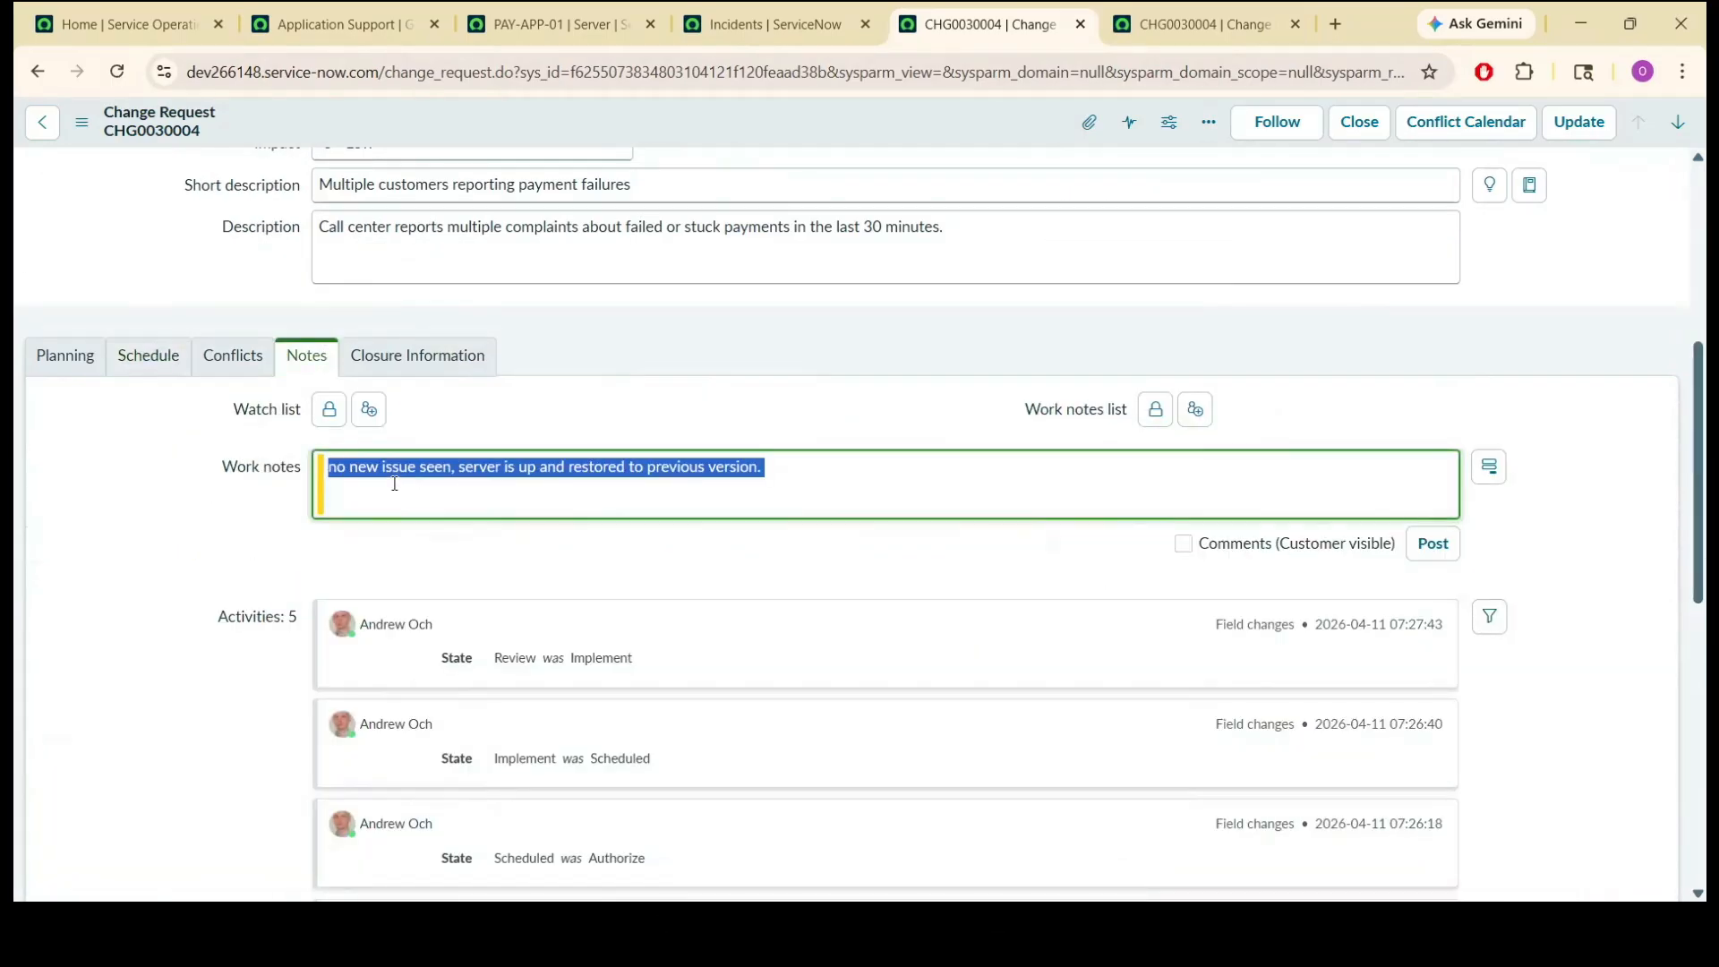
left_click(583, 421)
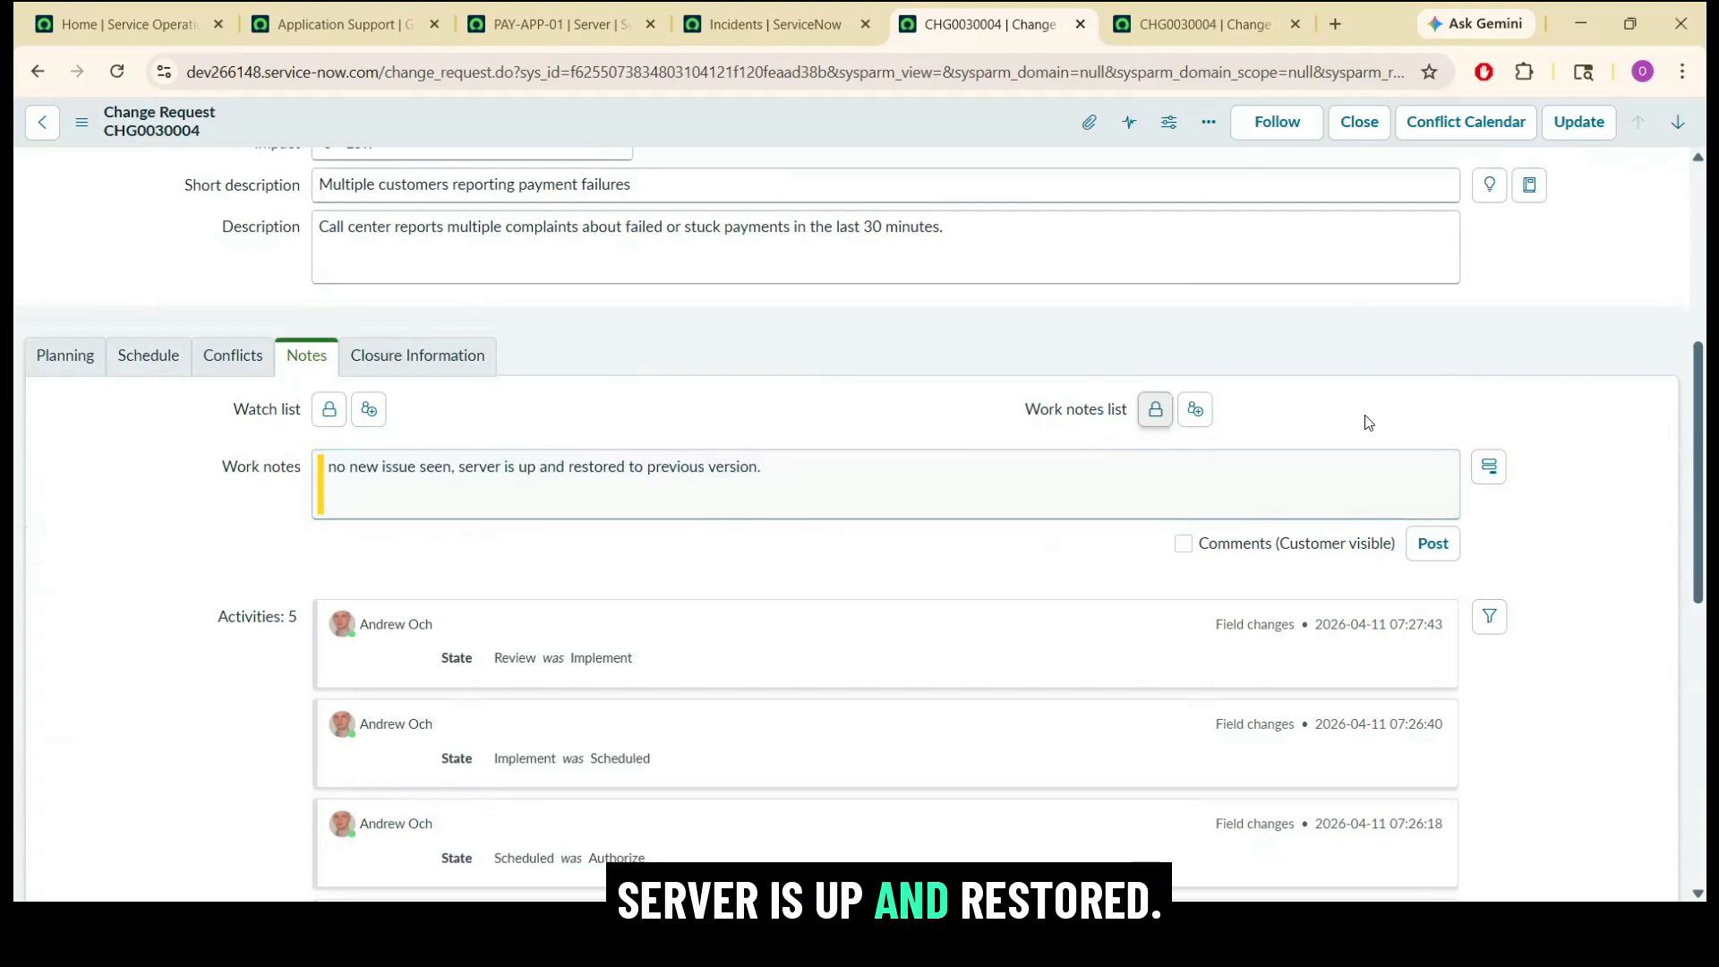
Start closing CHG0030004 and set its close code to Successful in the closure information.
scroll(1706, 382, "up", 5)
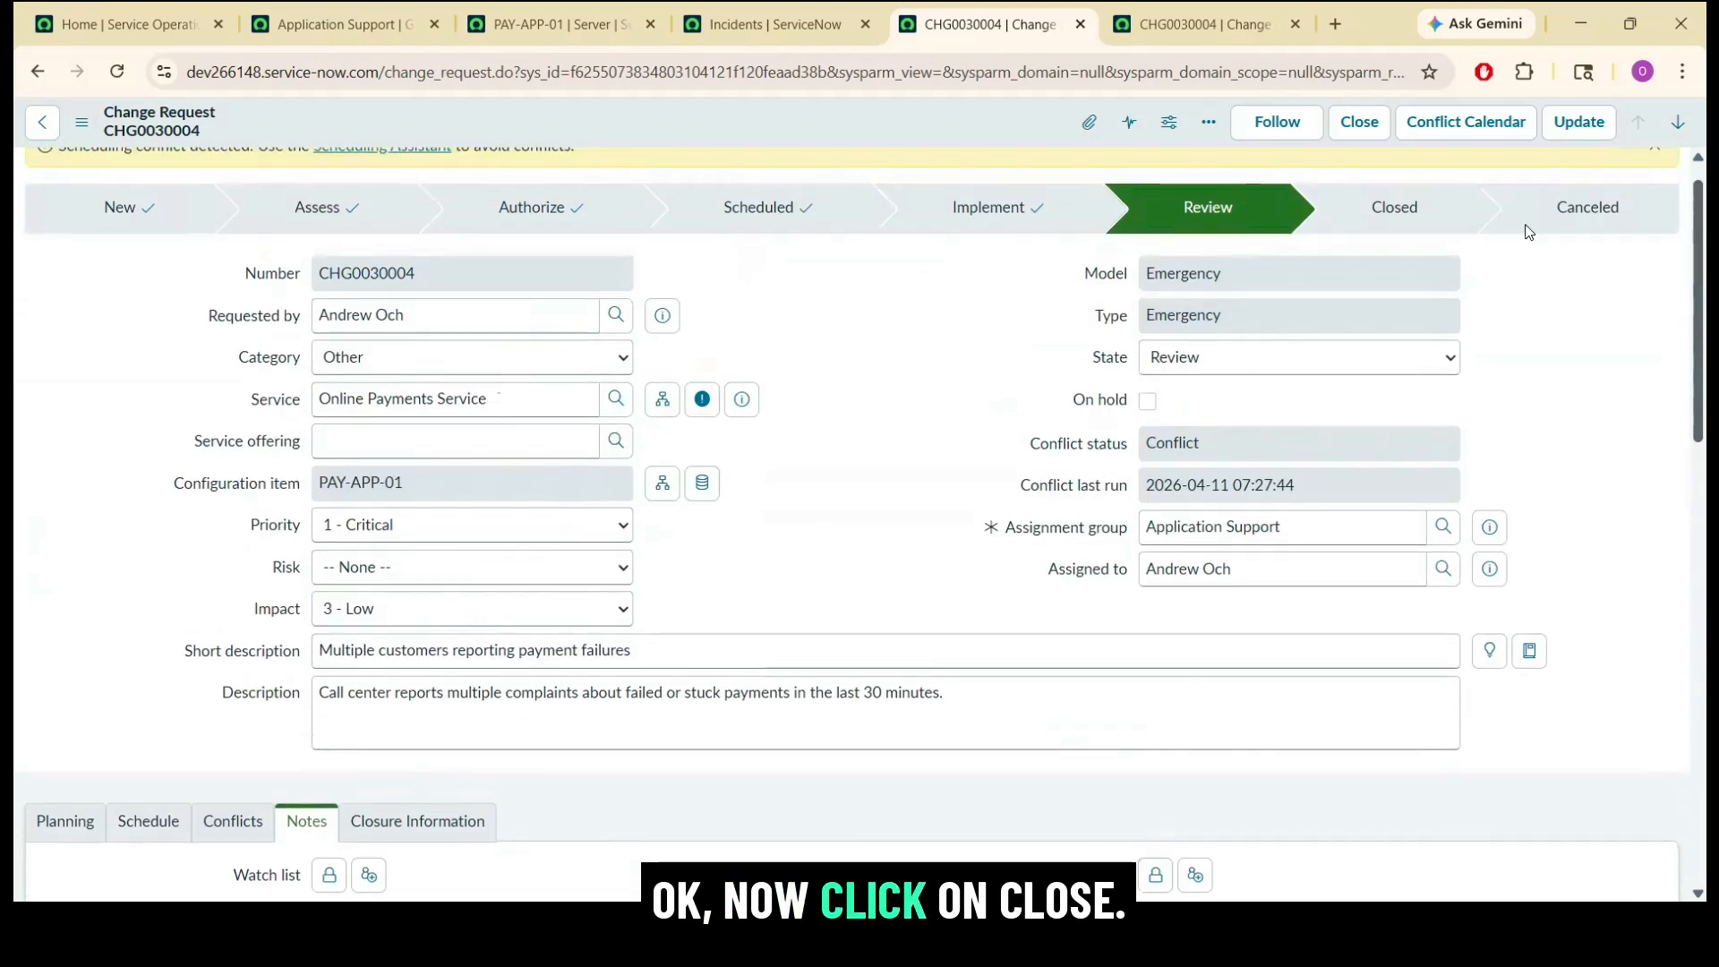
left_click(1356, 125)
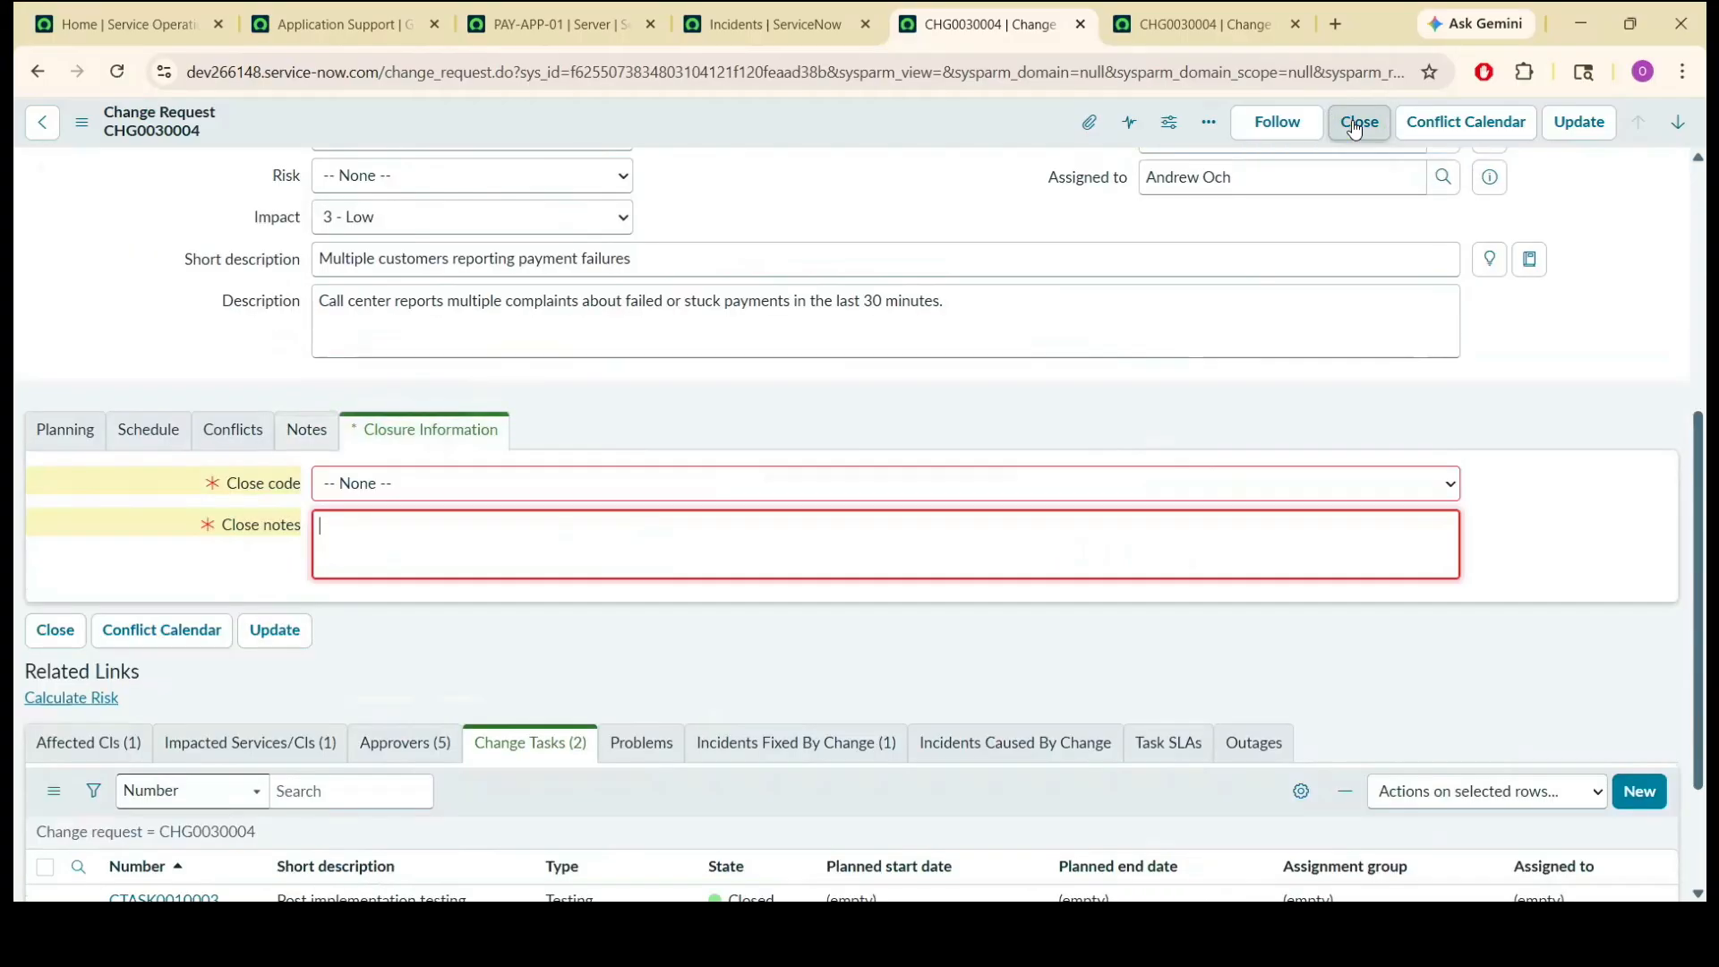
left_click(443, 488)
left_click(447, 490)
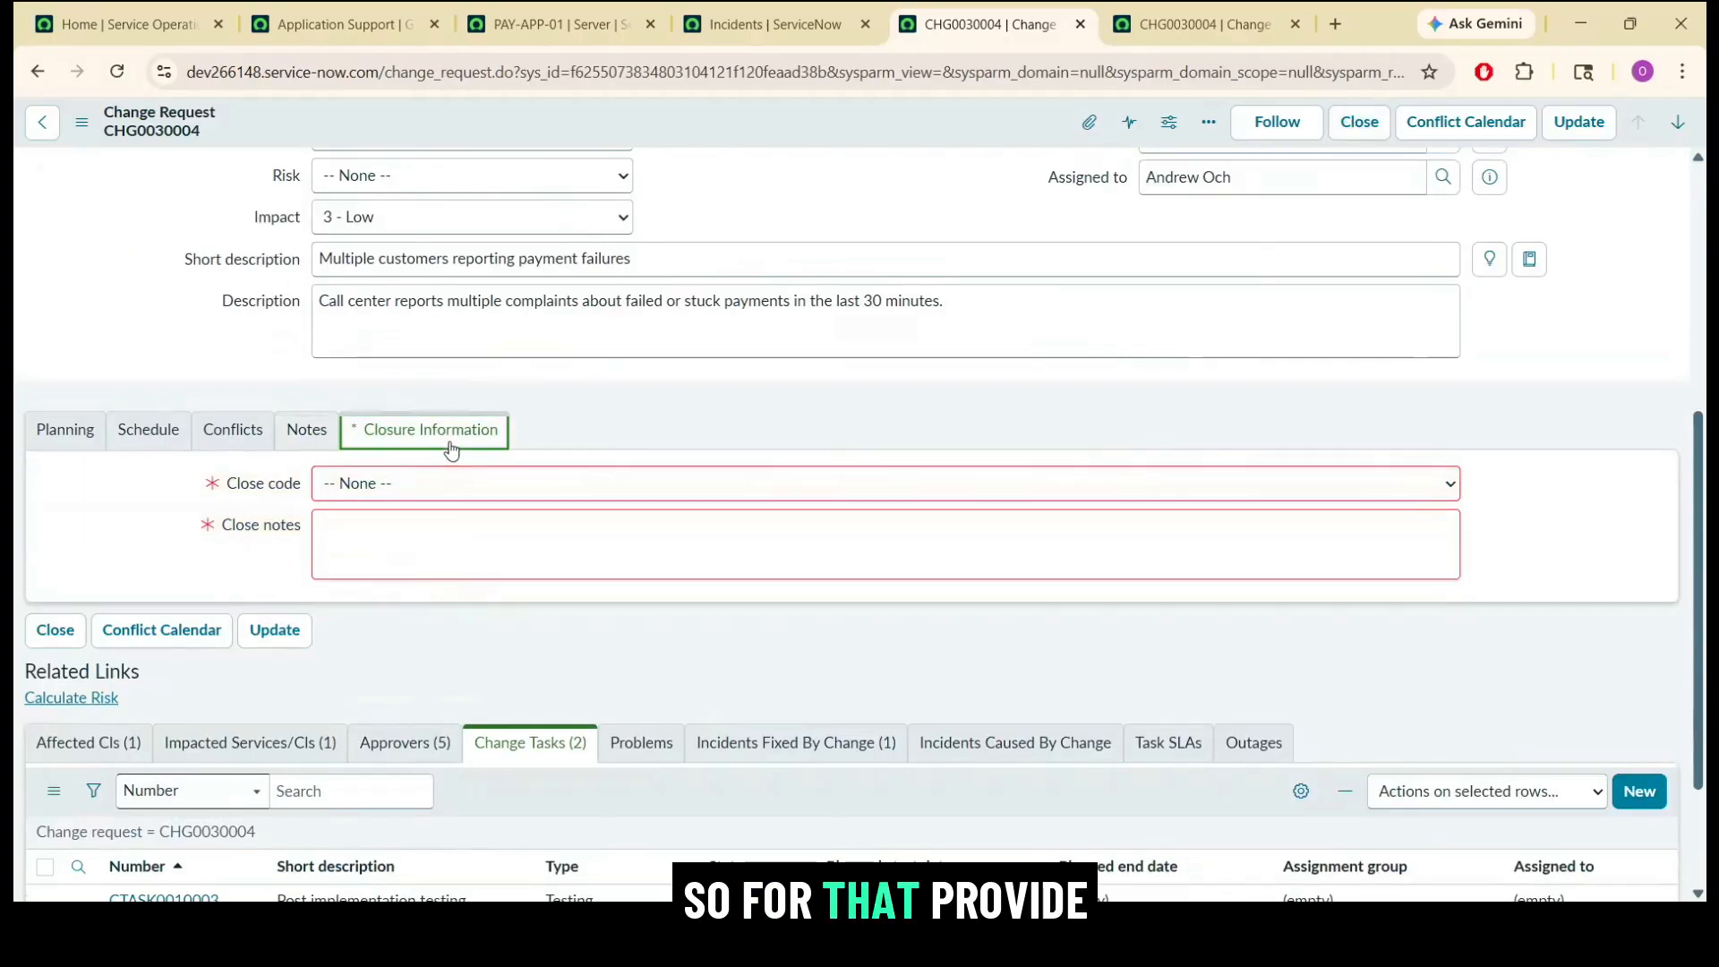
left_click(449, 490)
left_click(419, 544)
left_click(421, 544)
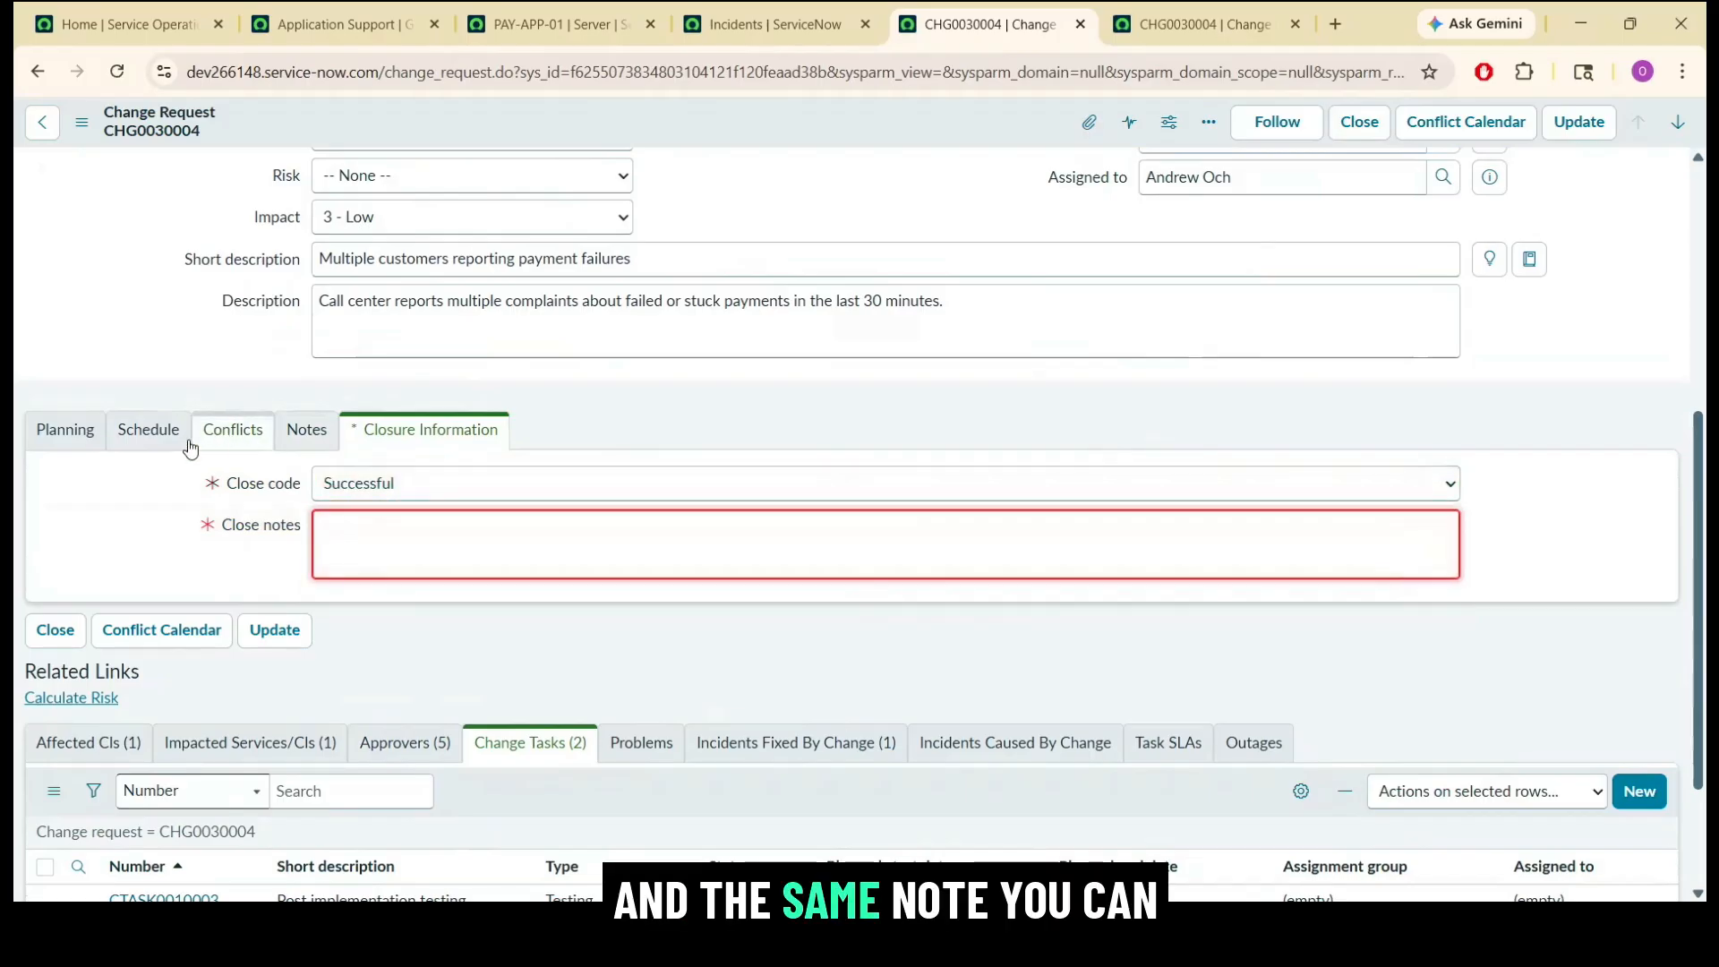
Enter close notes "no new issue seen, server is up and restored to previous version." and close the change request.
left_click(302, 425)
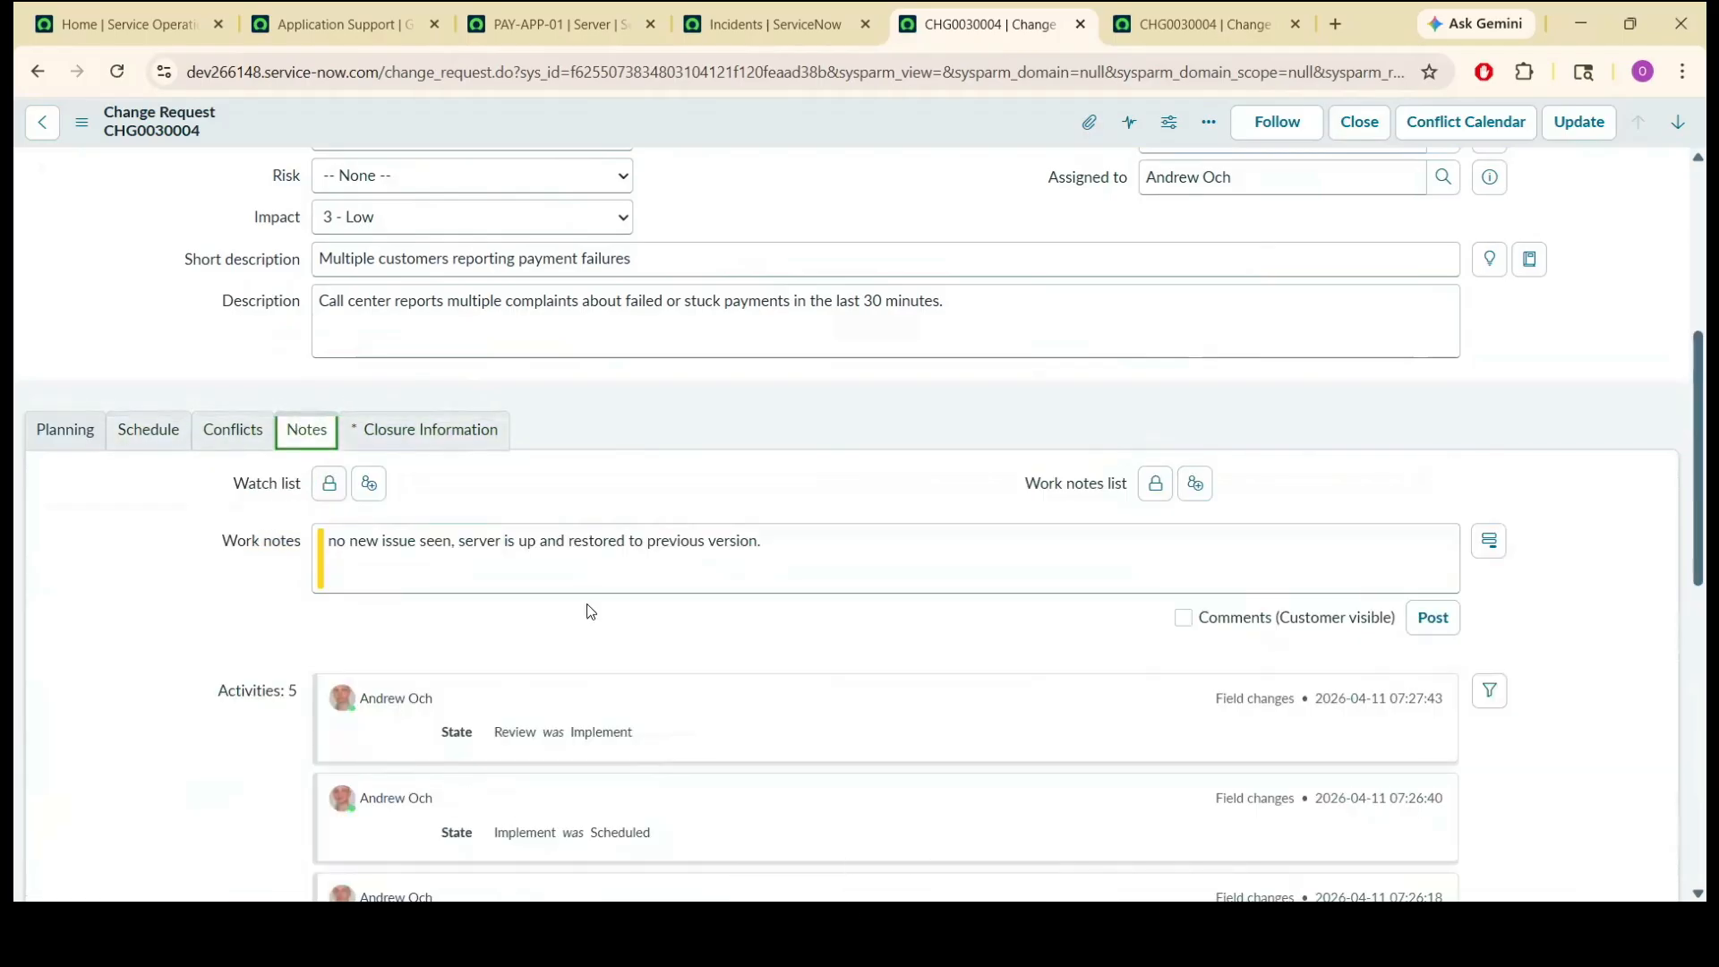
left_click(423, 430)
left_click(434, 539)
key("ctrl+v")
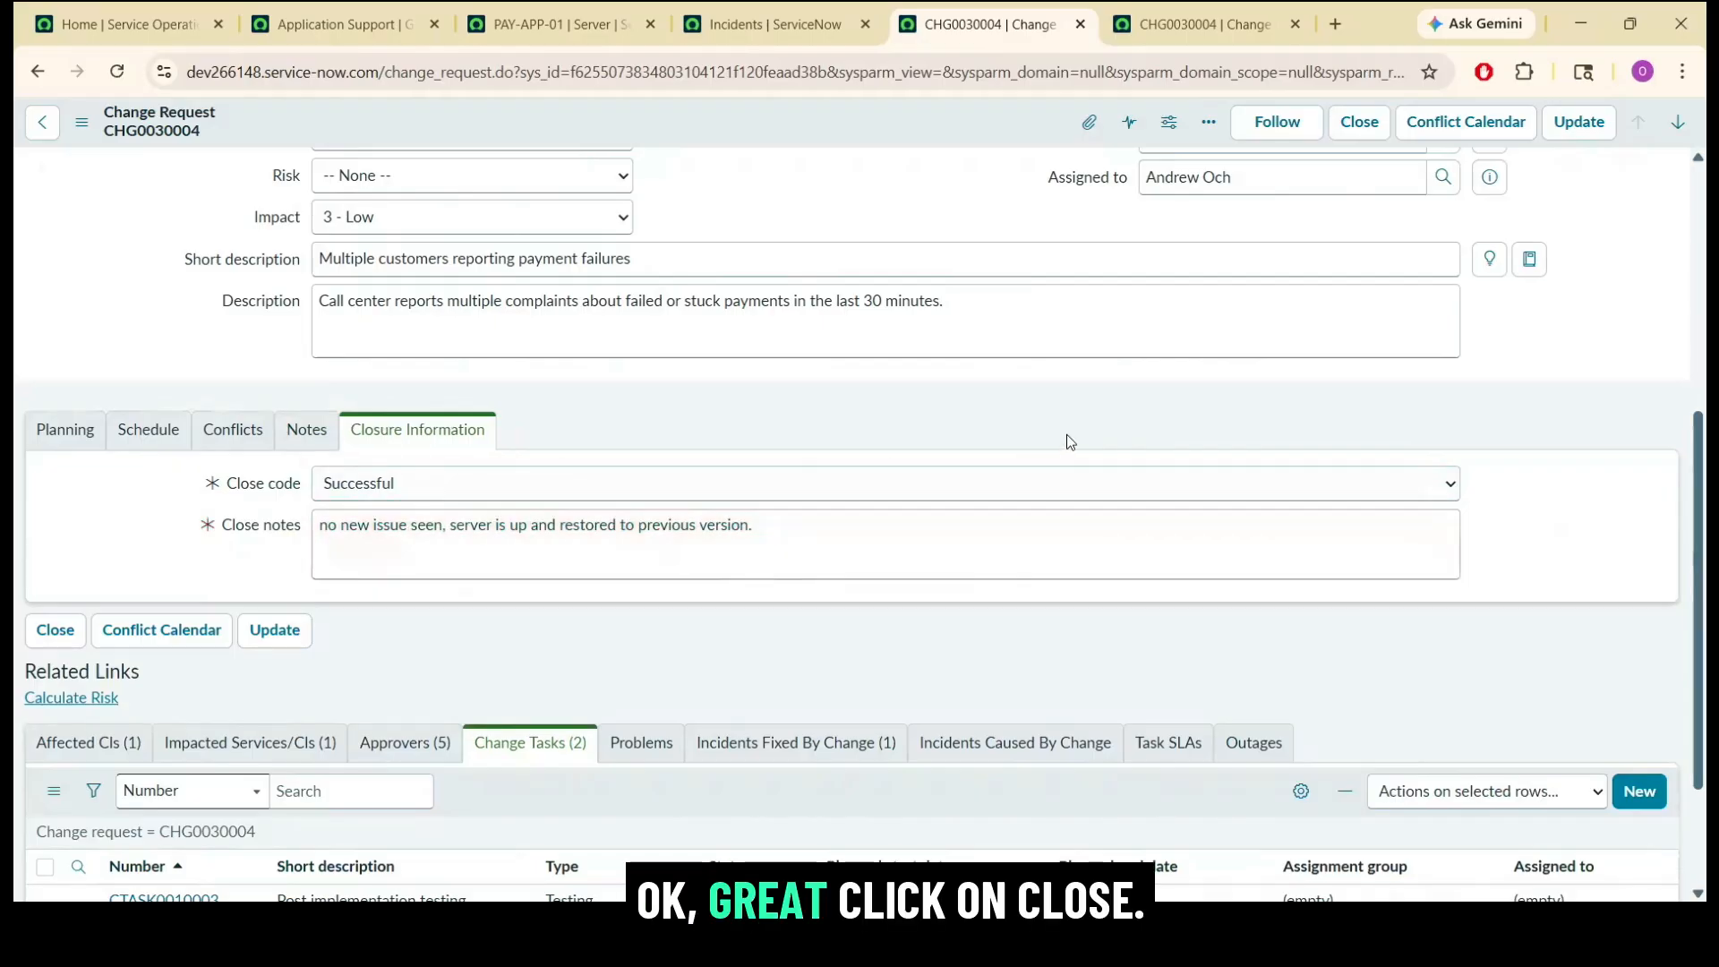
left_click(1357, 121)
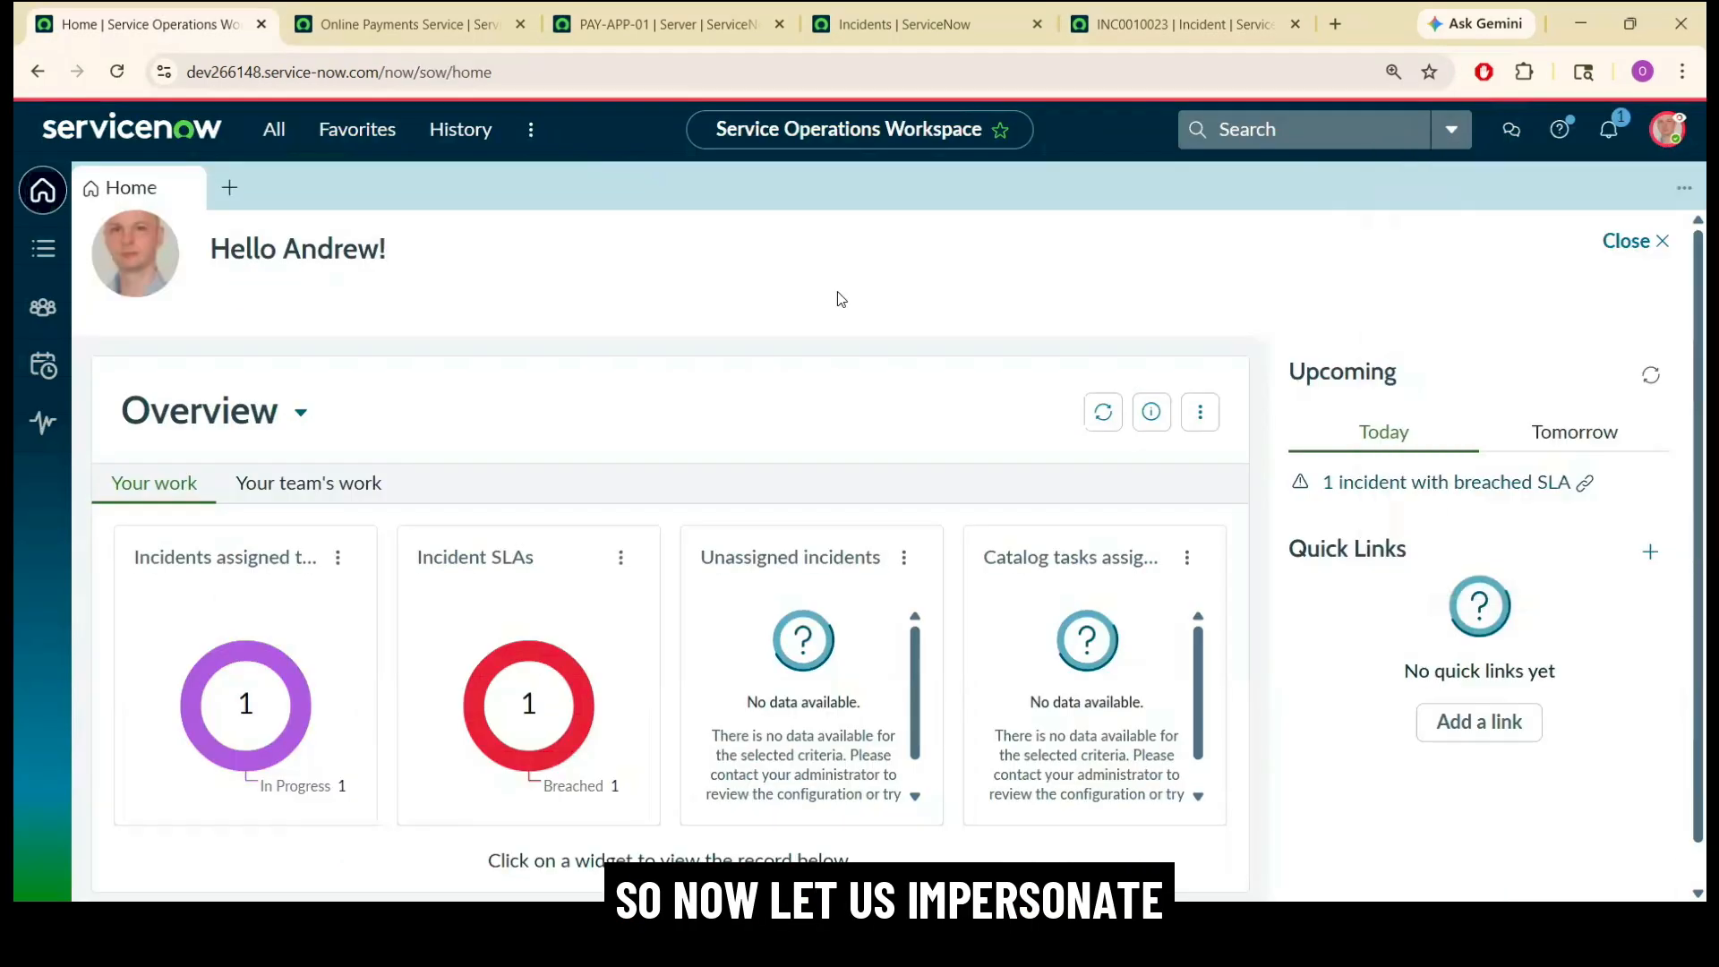
Impersonate the Incident Manager user from the workspace home page.
left_click(1665, 132)
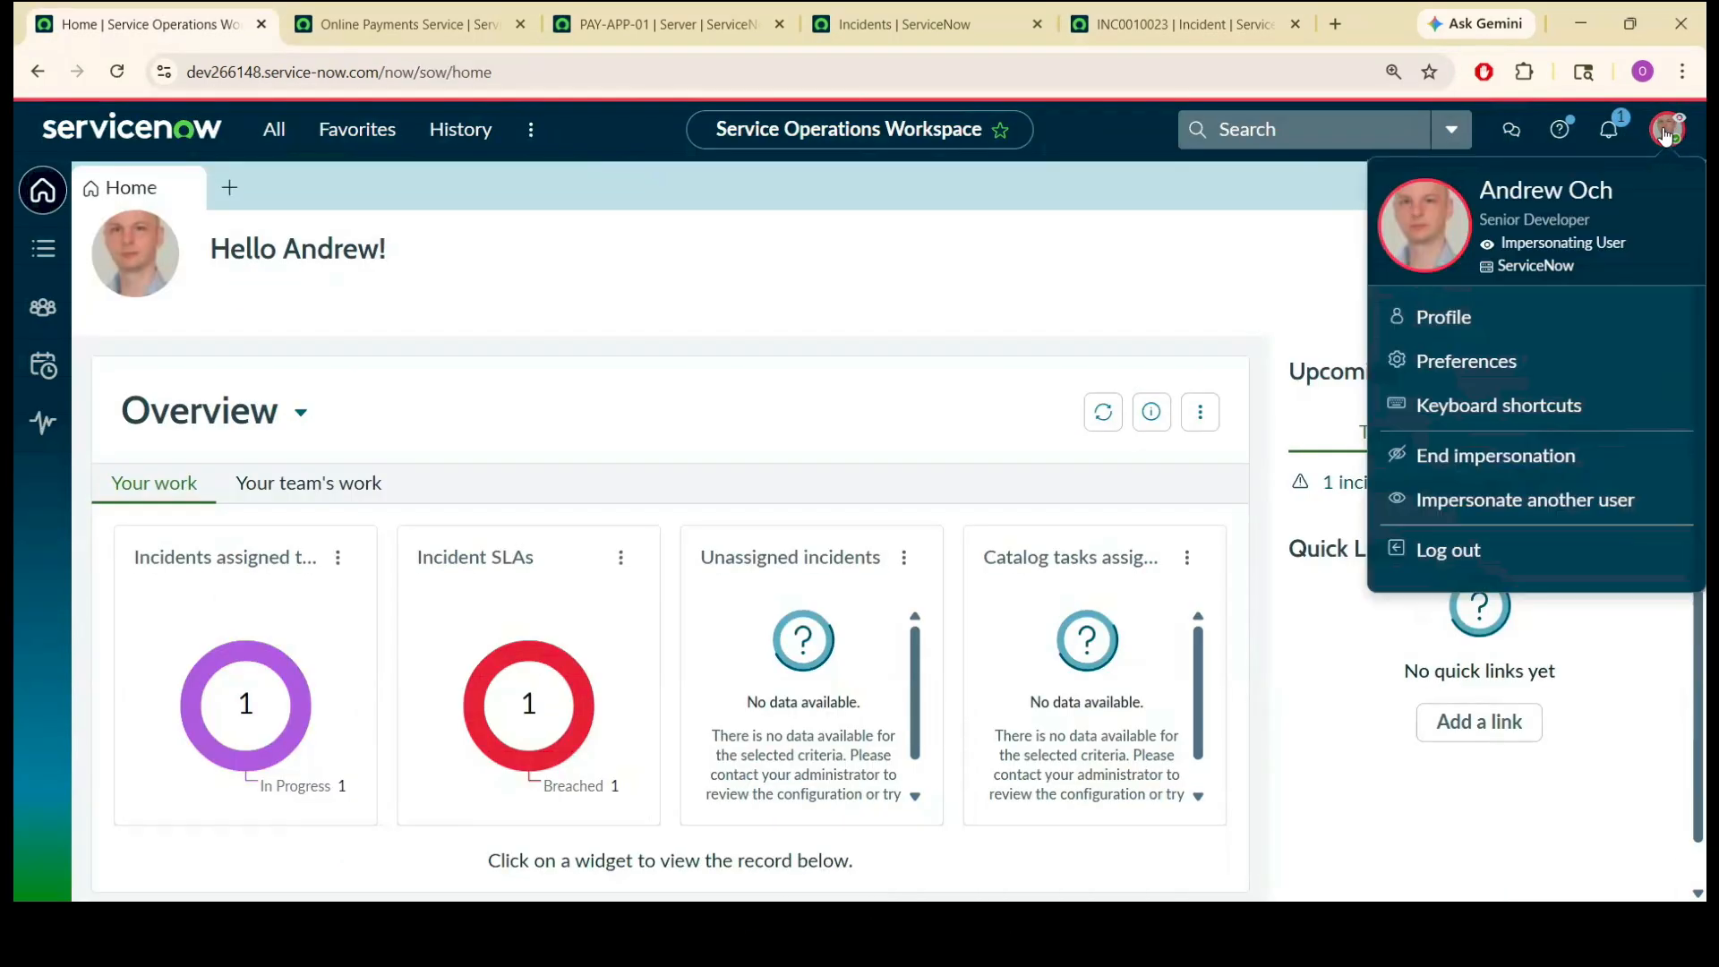
left_click(1469, 499)
type("incident man")
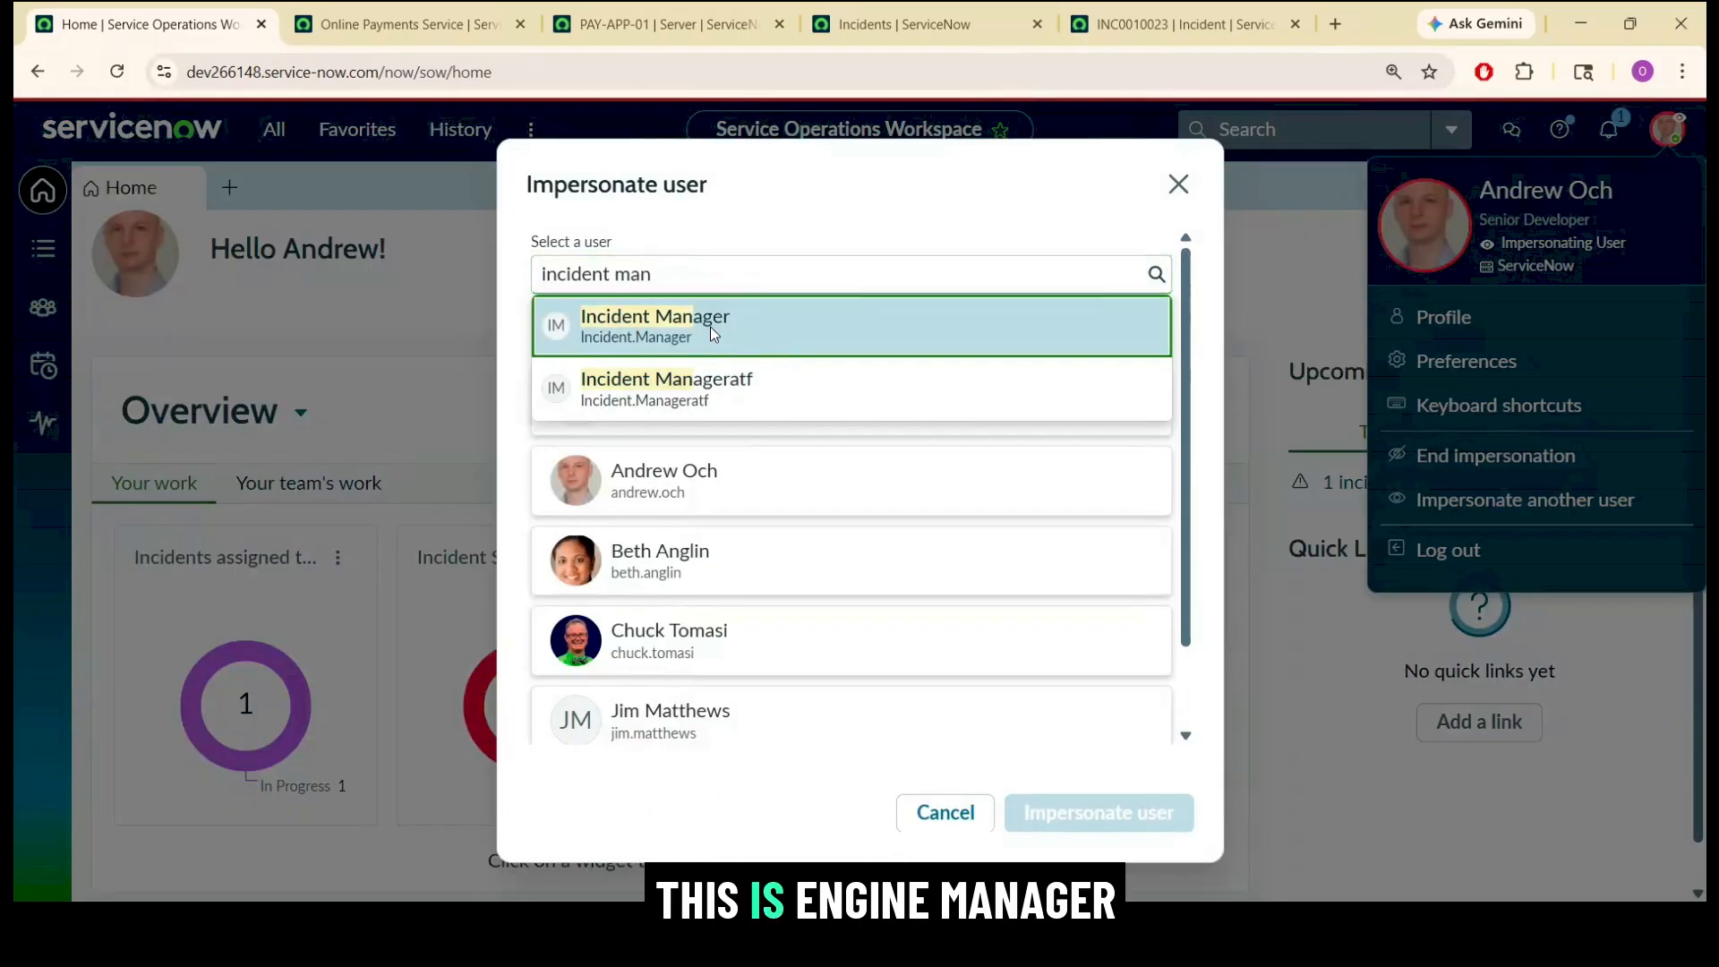
left_click(711, 326)
left_click(1101, 822)
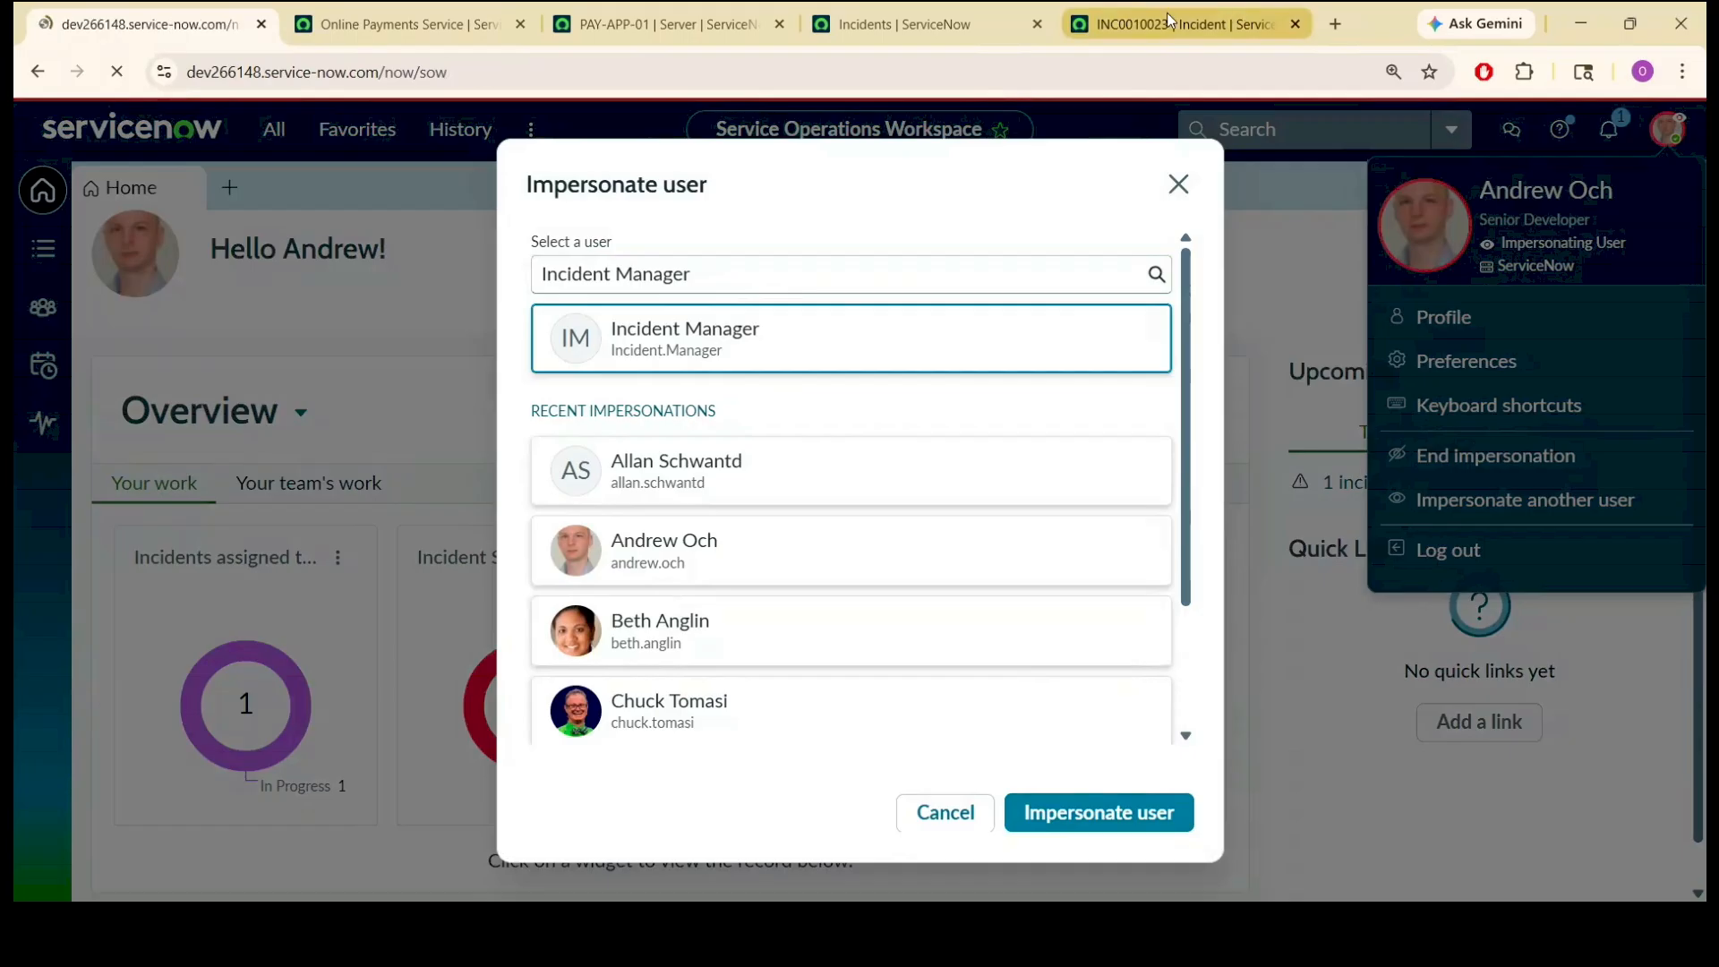
Reload INC0010023 and enter work notes that rolling back the latest payment deployment restored service, customers can pay online again and root cause analysis will follow.
left_click(1167, 14)
left_click(1100, 58)
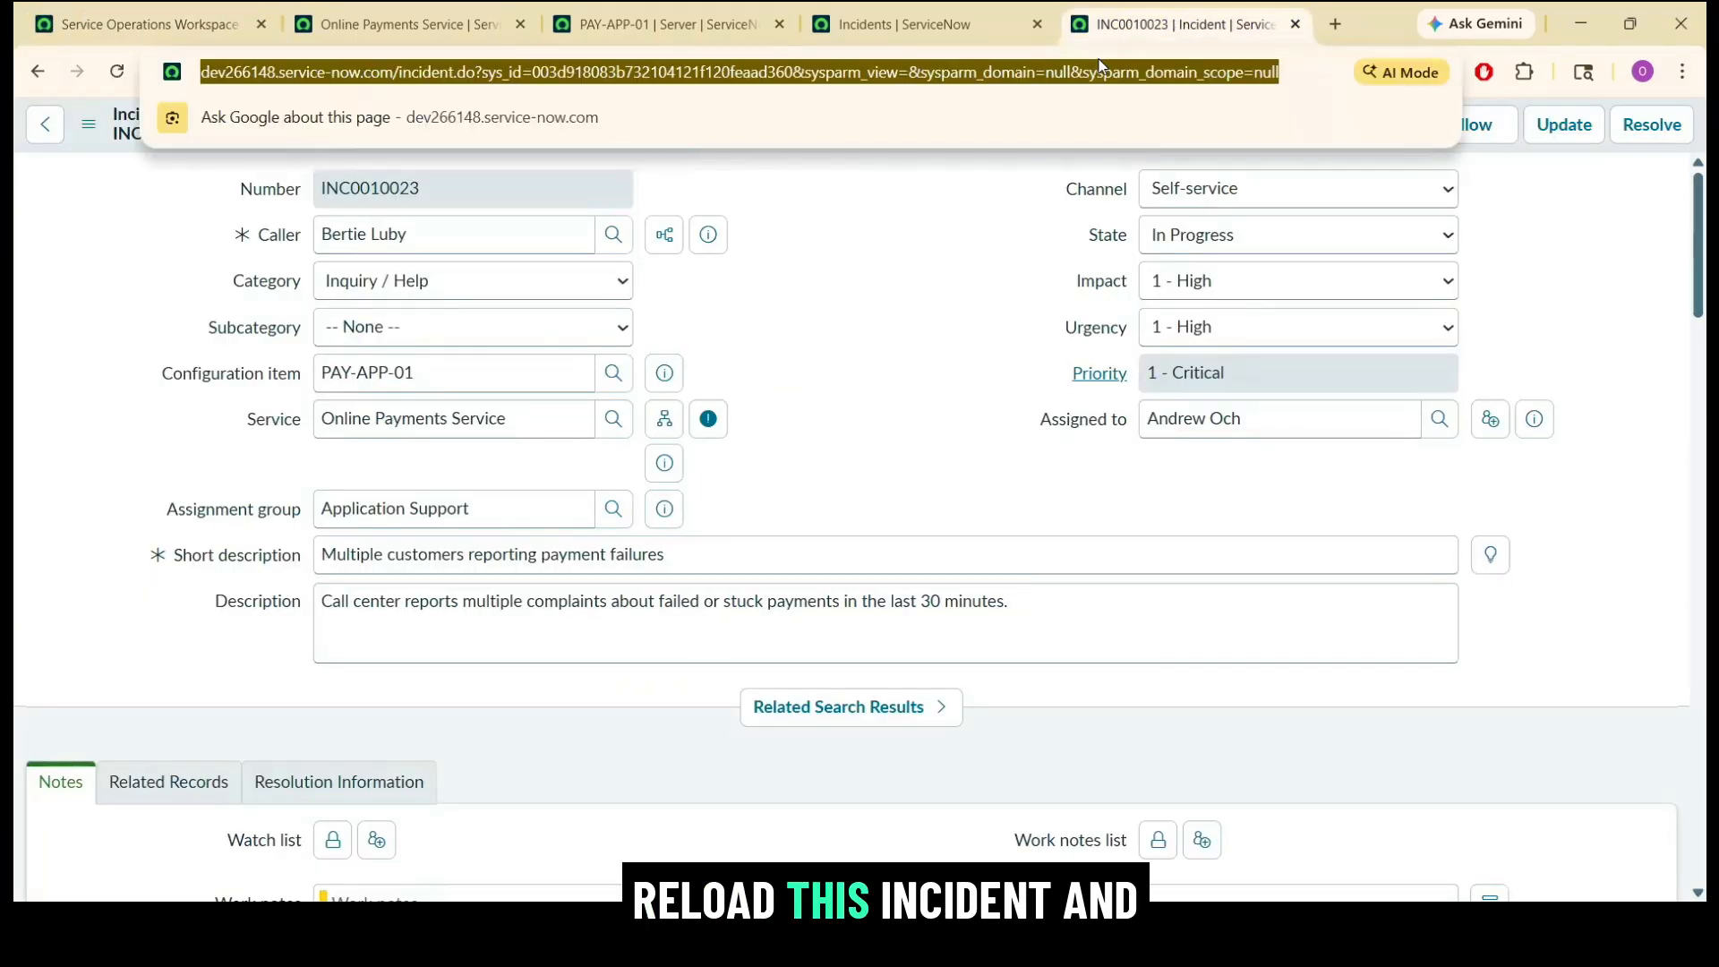
key("Return")
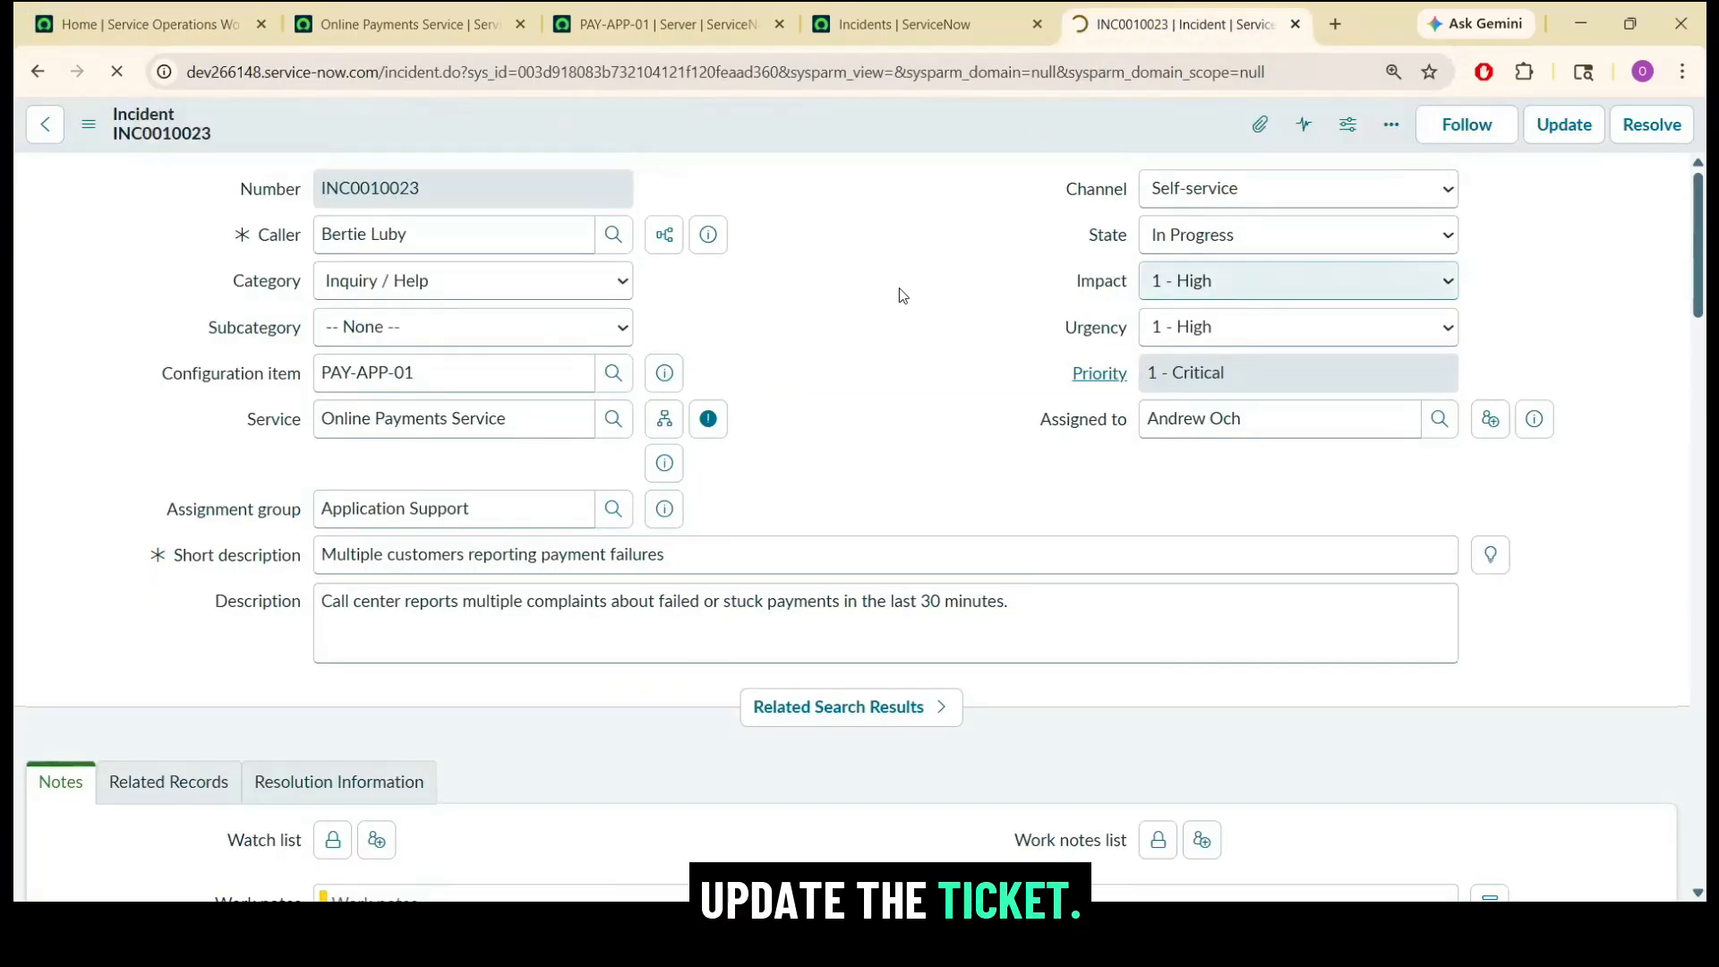
left_click(771, 495)
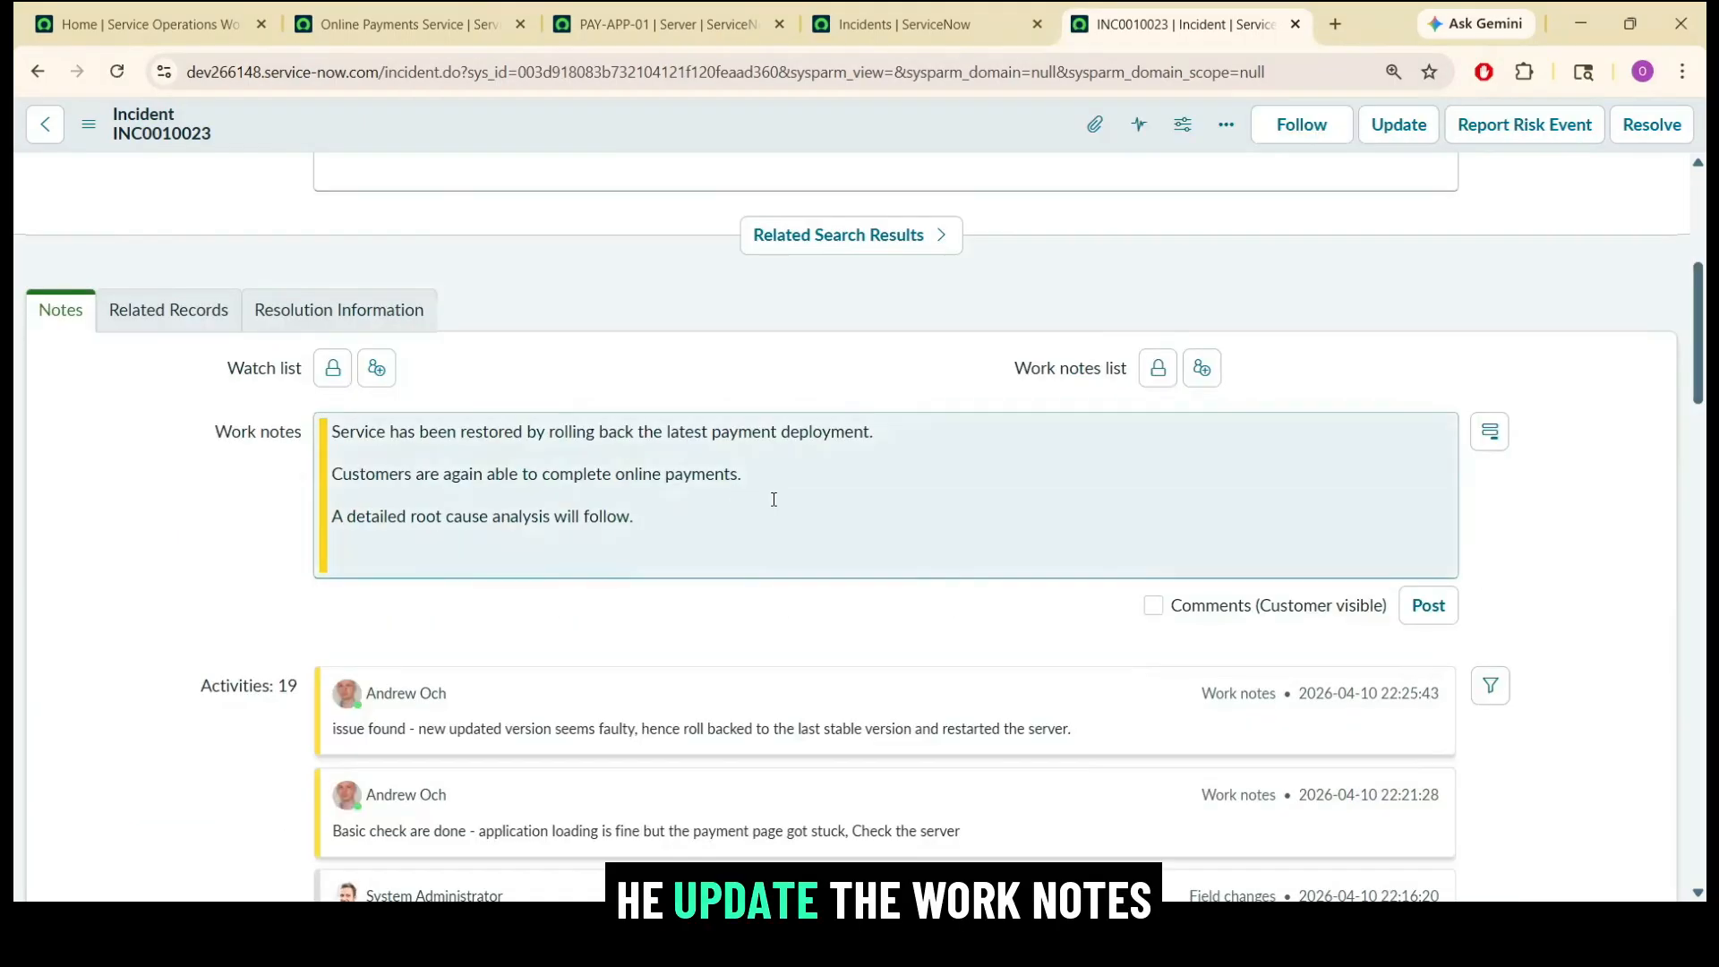
Resolve INC0010023 with resolution code Workaround provided and the same service restoration text as resolution notes.
scroll(1705, 305, "up", 5)
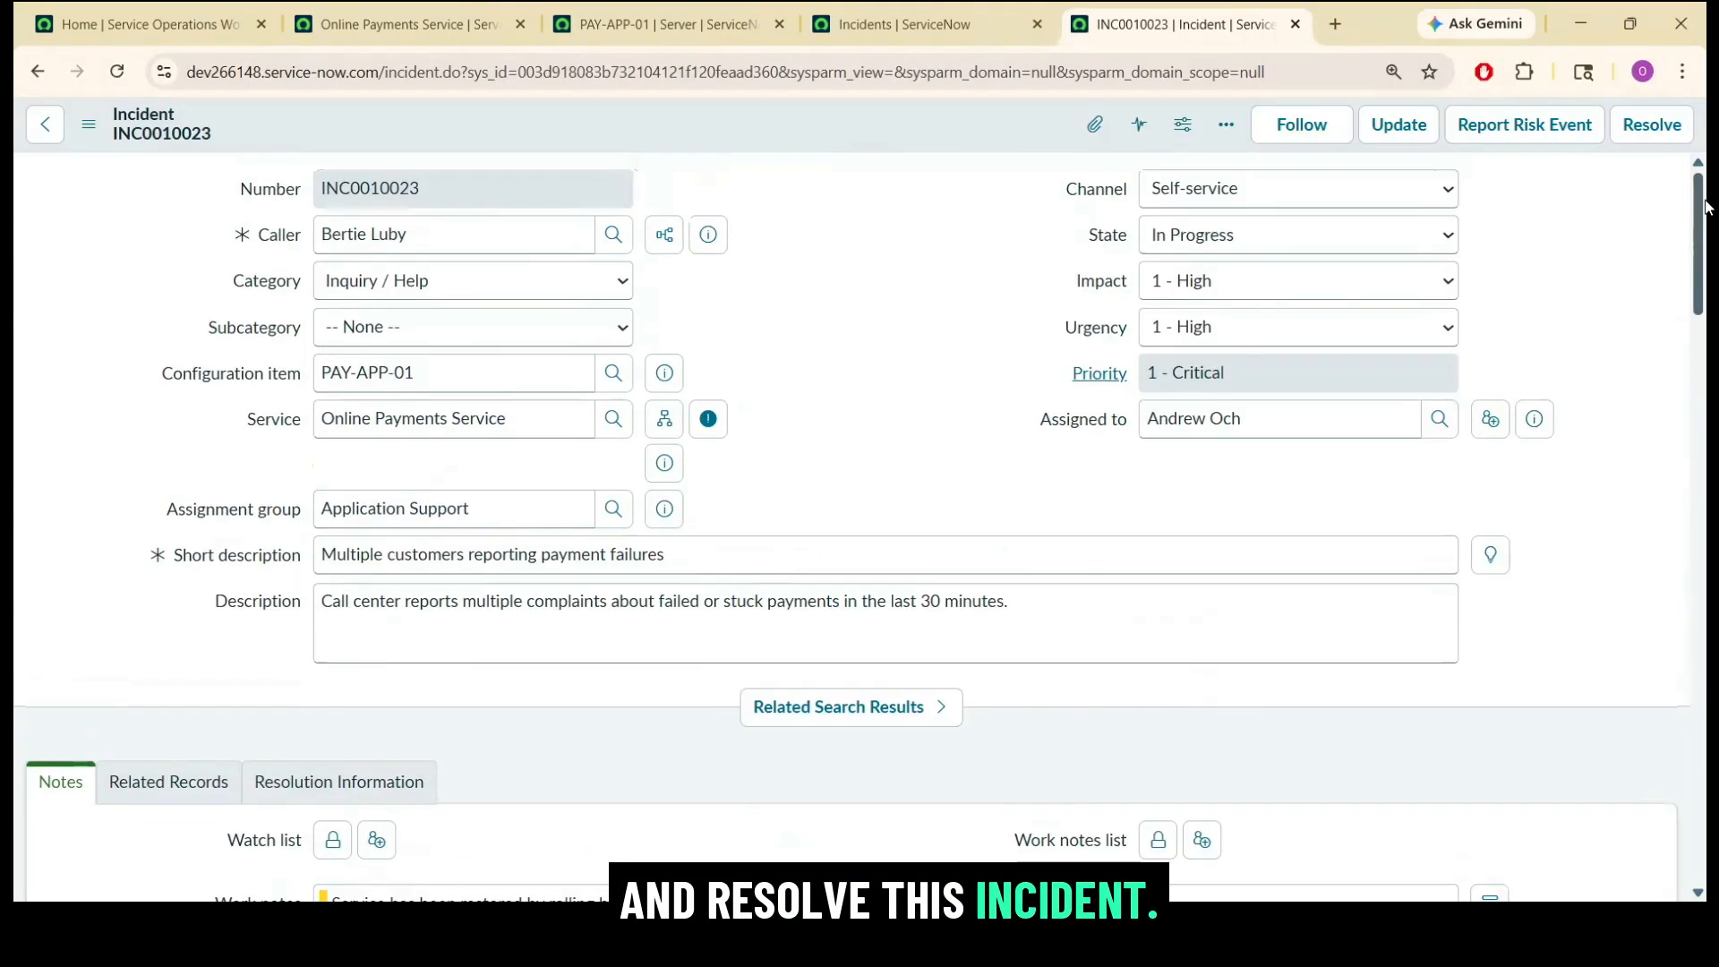
left_click(1652, 124)
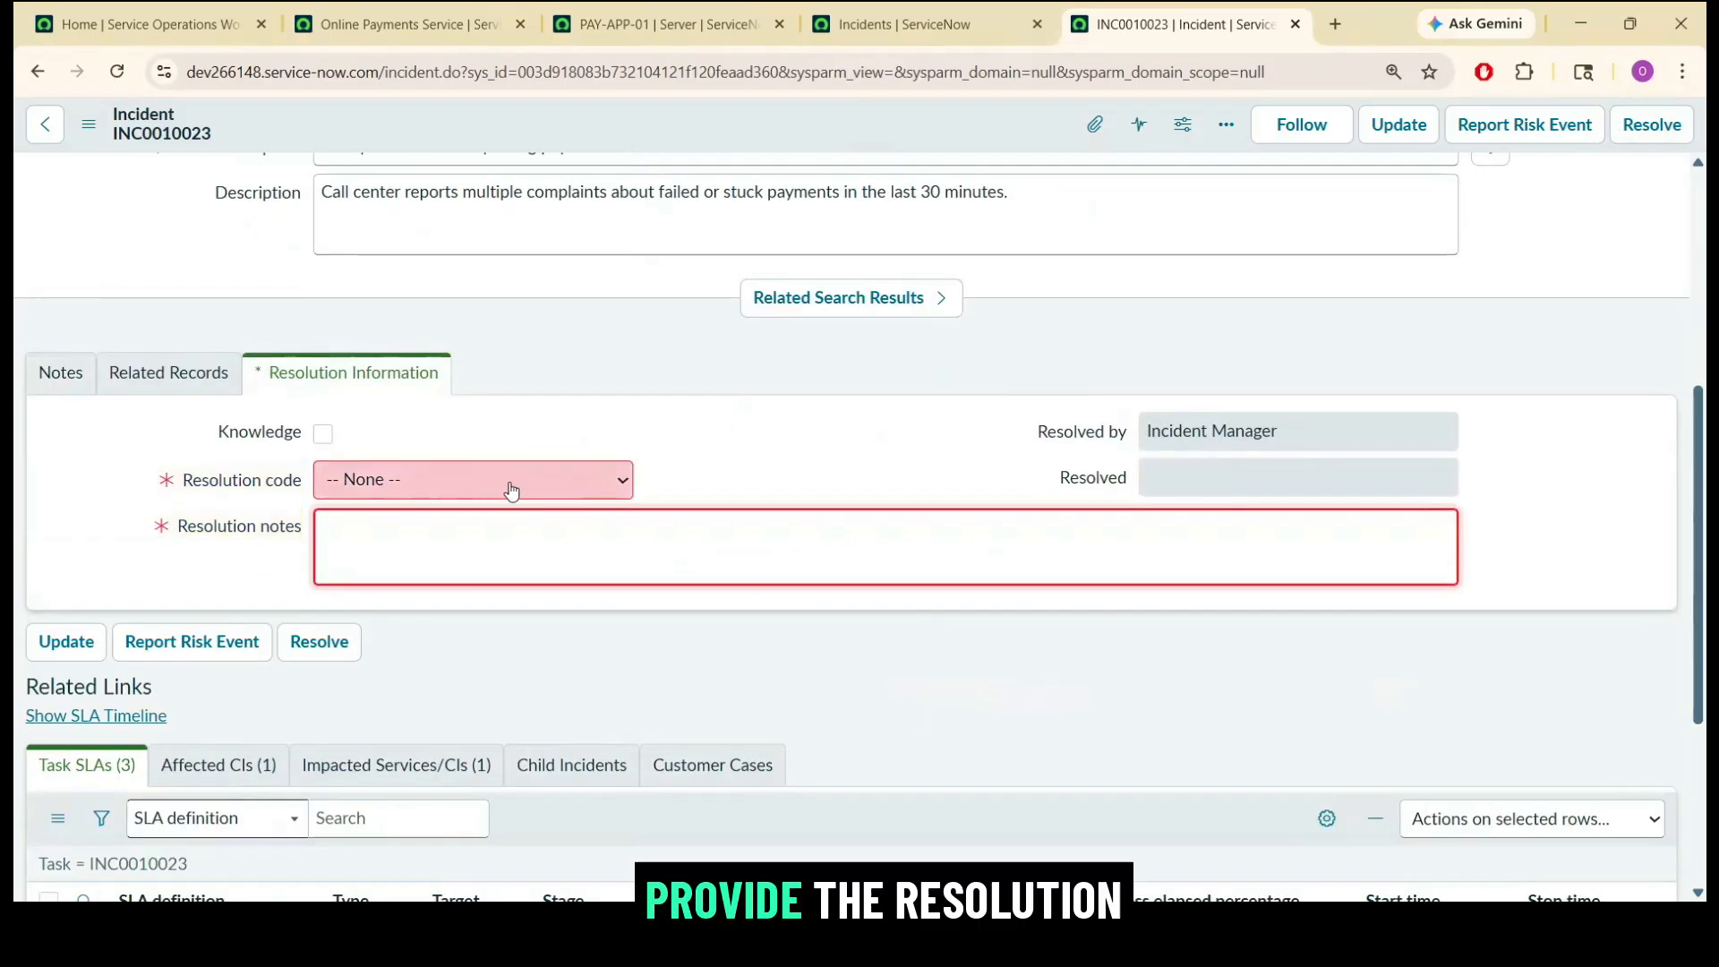
left_click(511, 489)
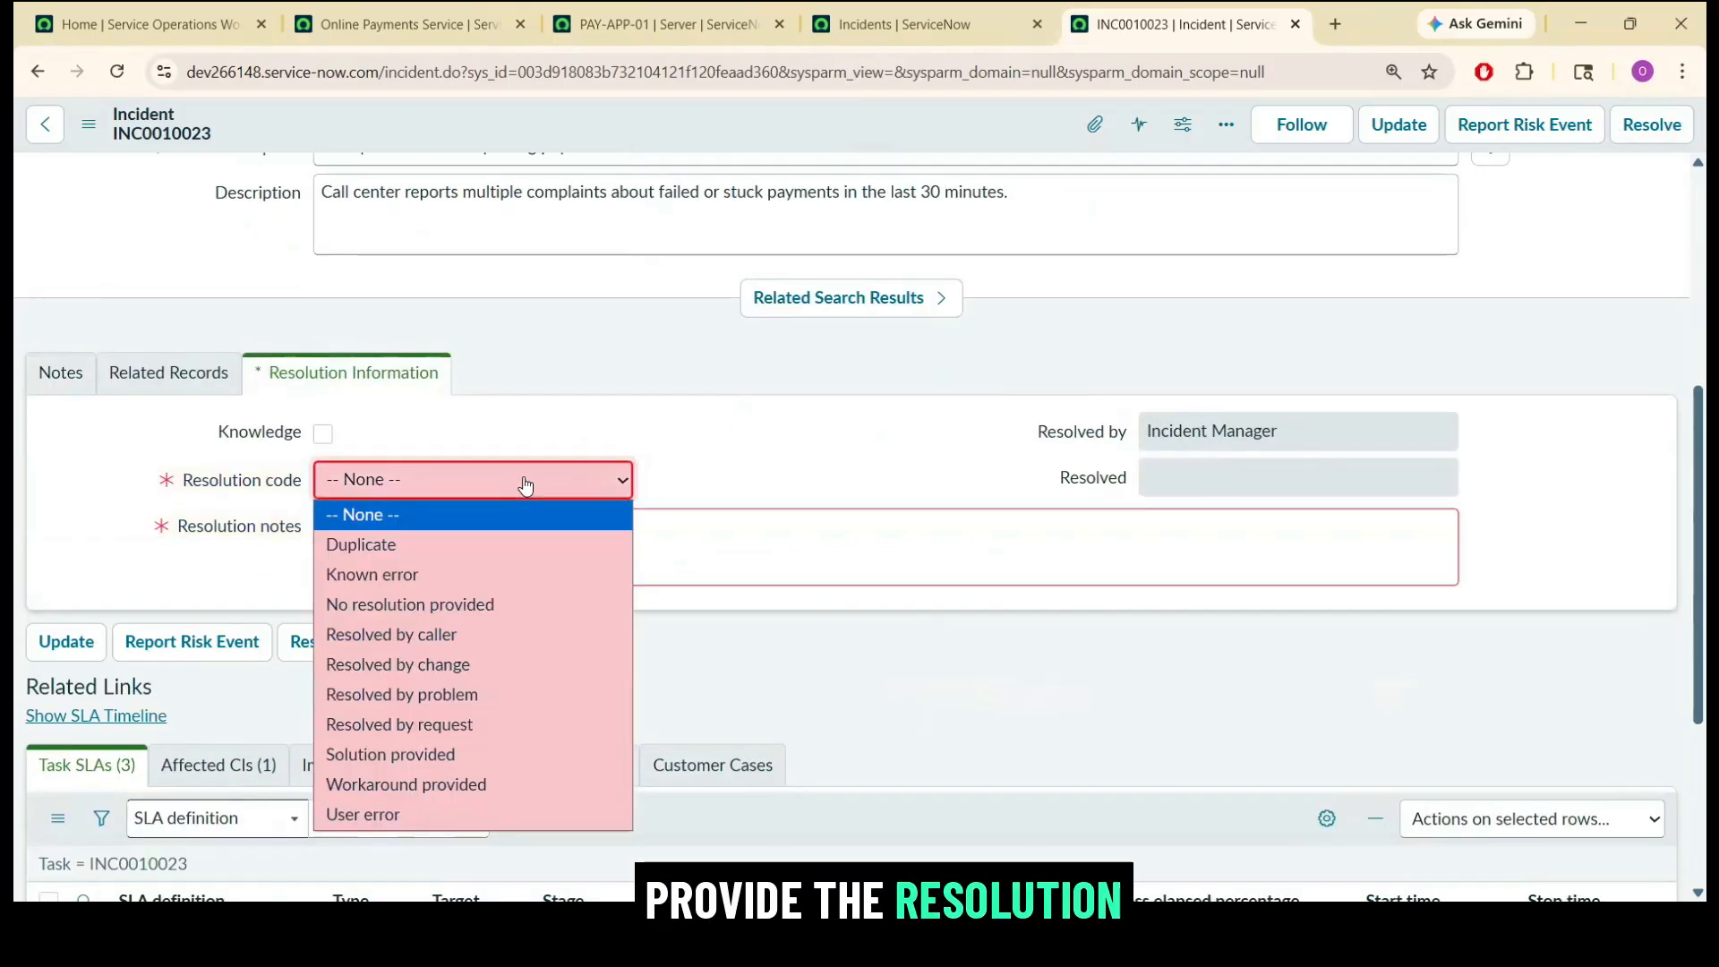
left_click(407, 783)
left_click(462, 557)
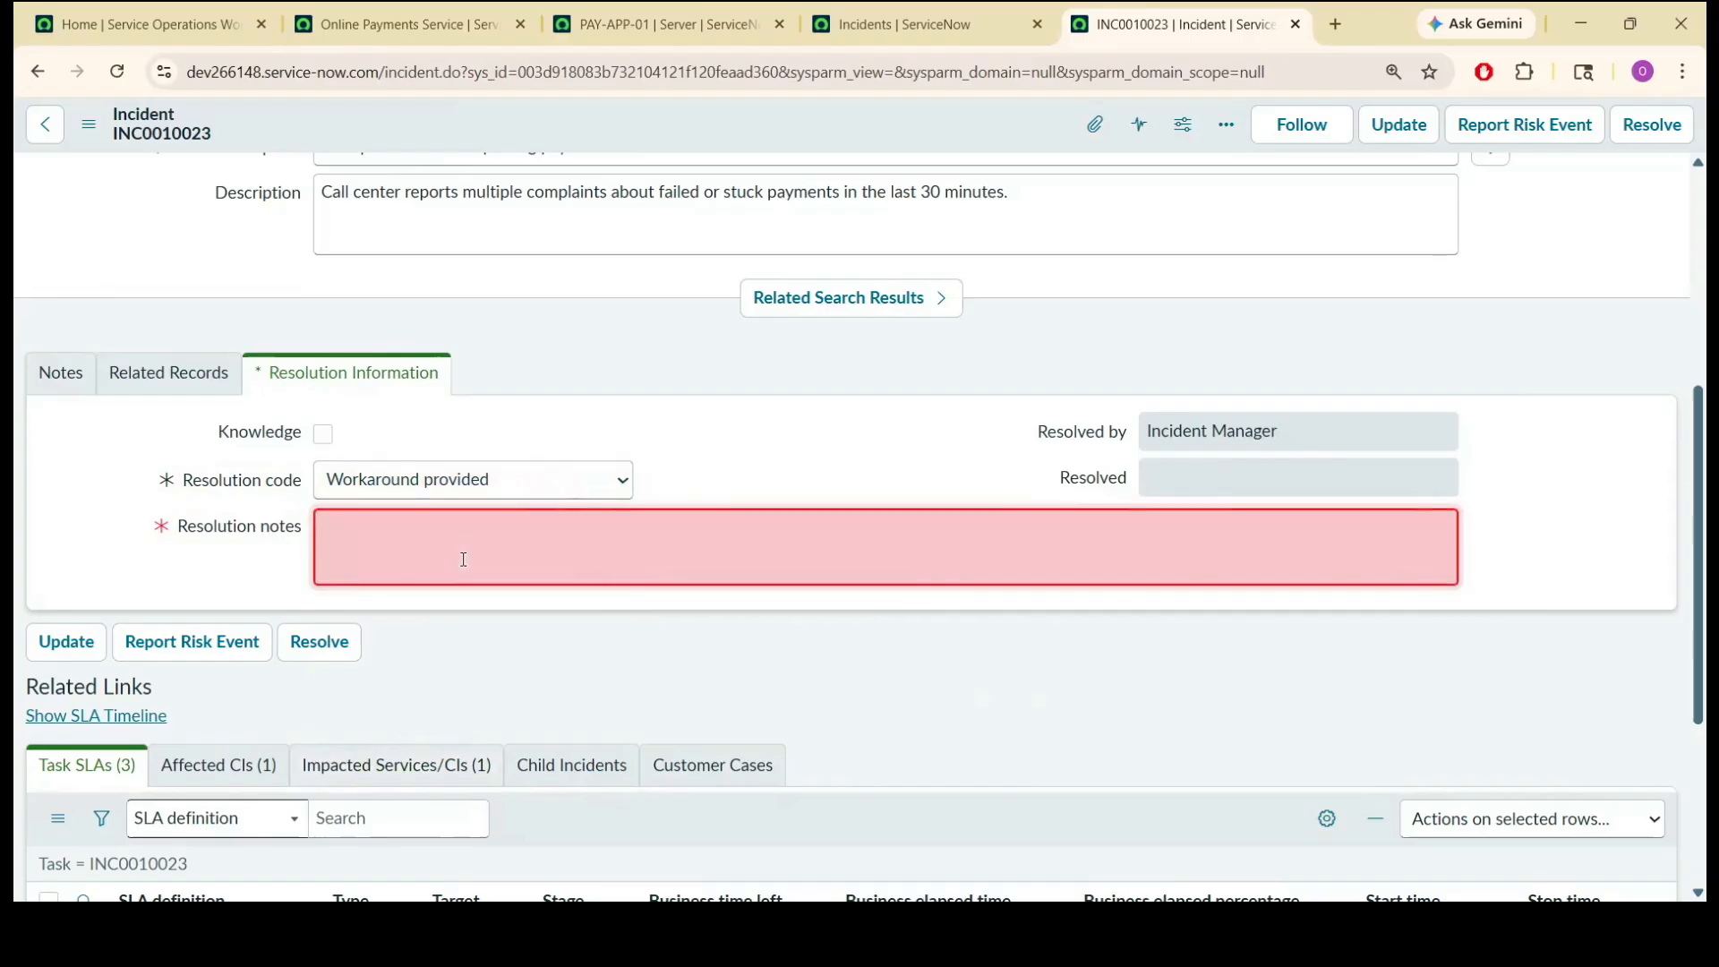
type("Service has been restored by rolling back the latest payment deployment.  Customers are again able to complete online payments.  A detailed root cause analysis will follow.")
left_click(1179, 282)
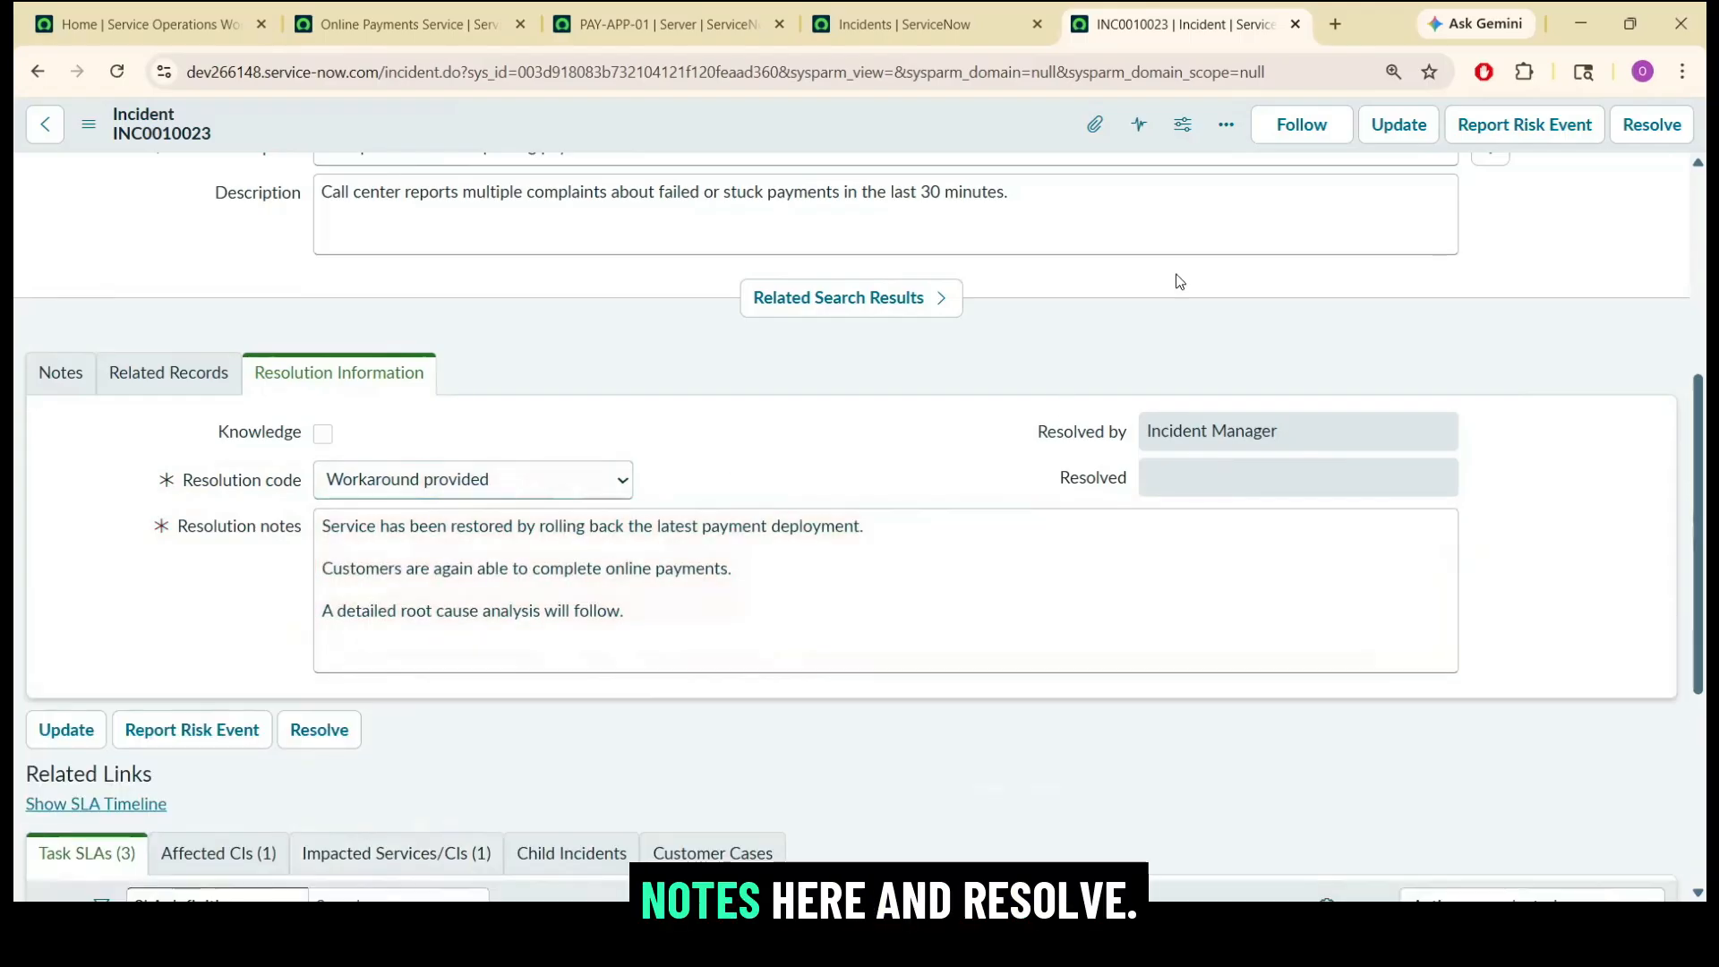
left_click(1651, 125)
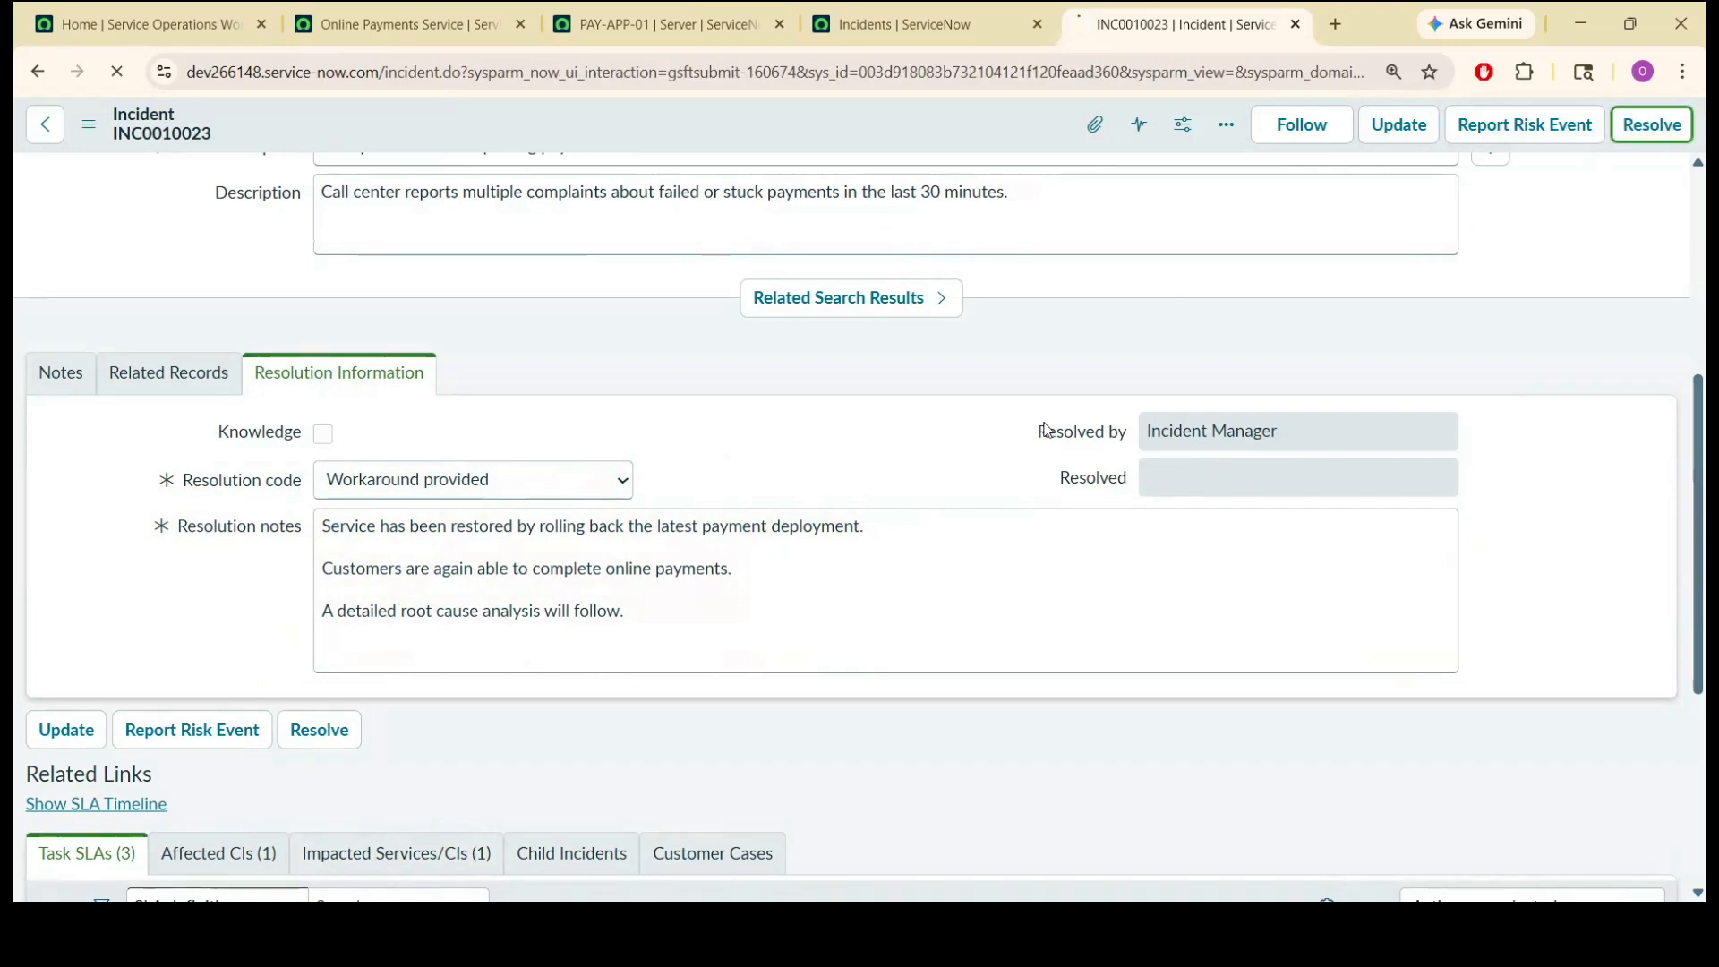
triple_click(118, 192)
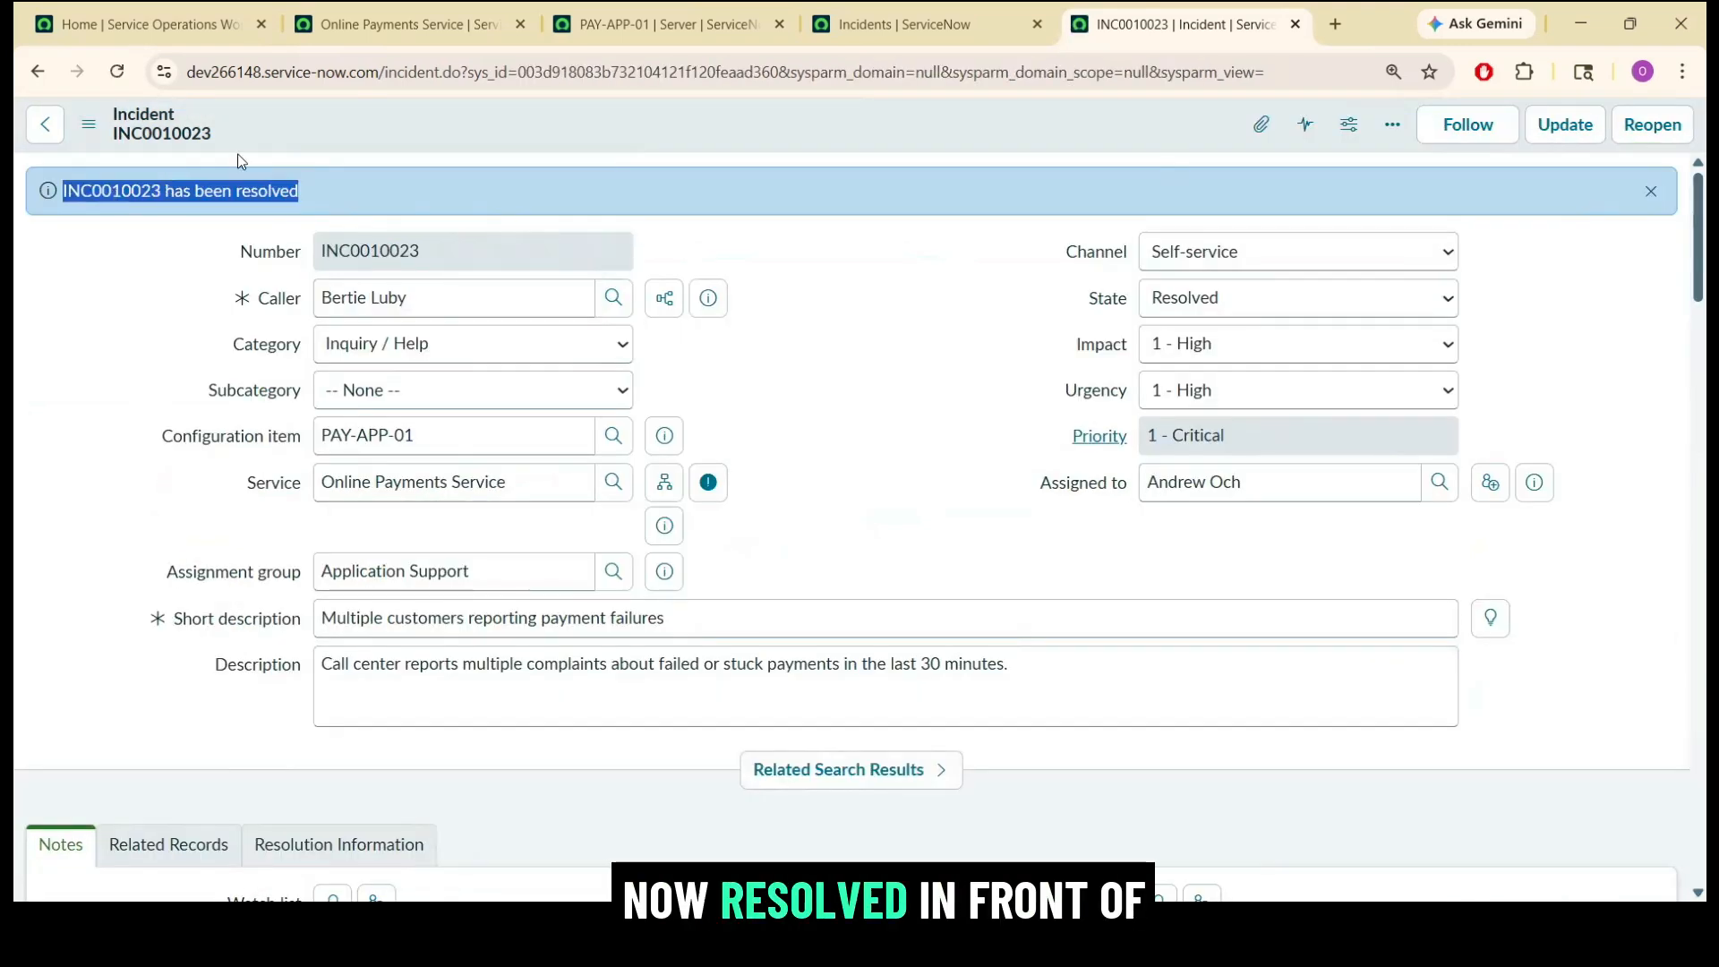
Check the resolution information and child incidents of INC0010023, and close the incident's browser tab.
left_click(836, 464)
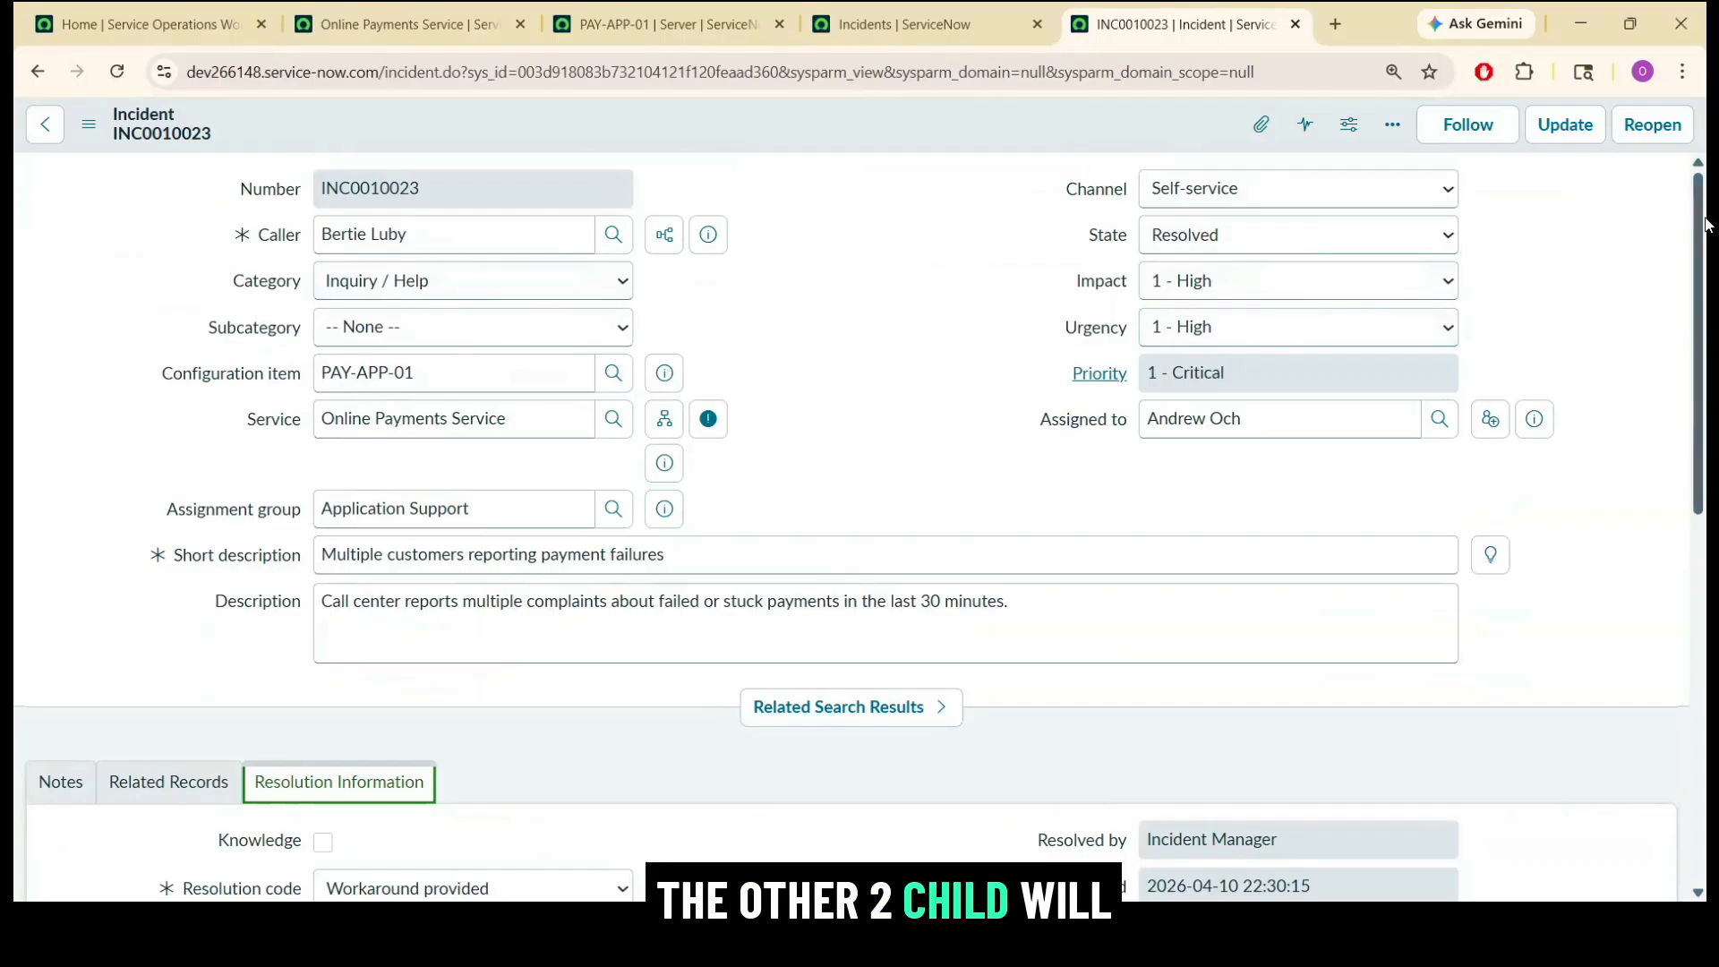
scroll(1705, 223, "down", 9)
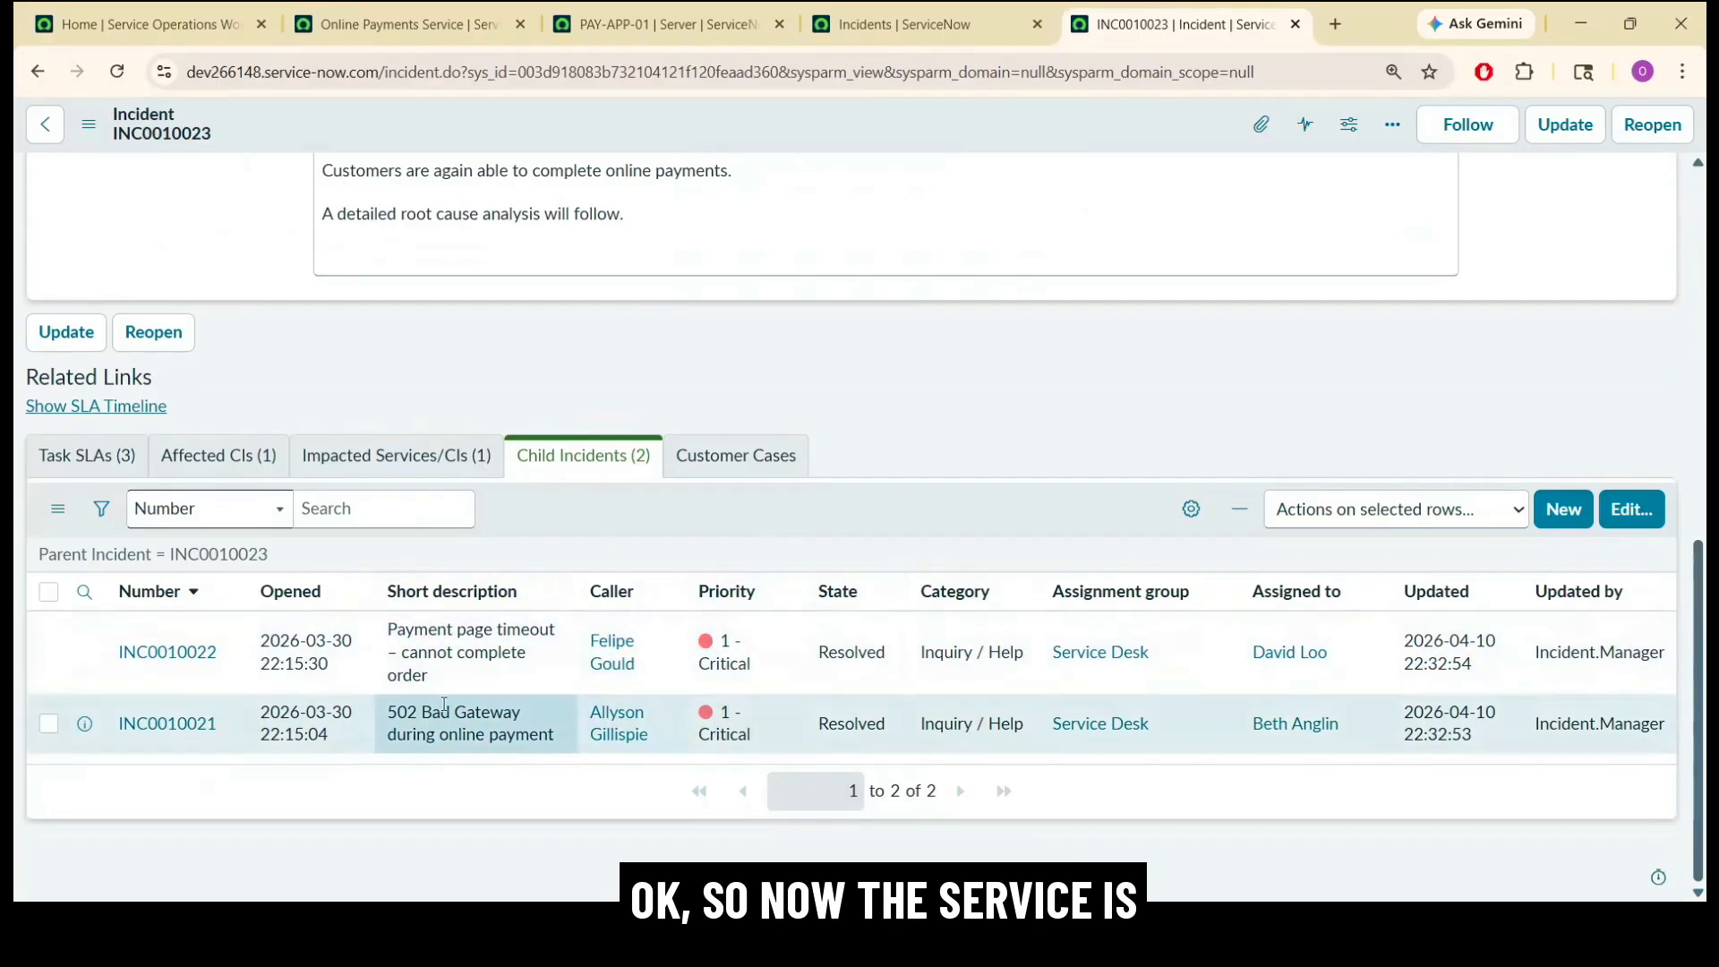
key("ctrl+w")
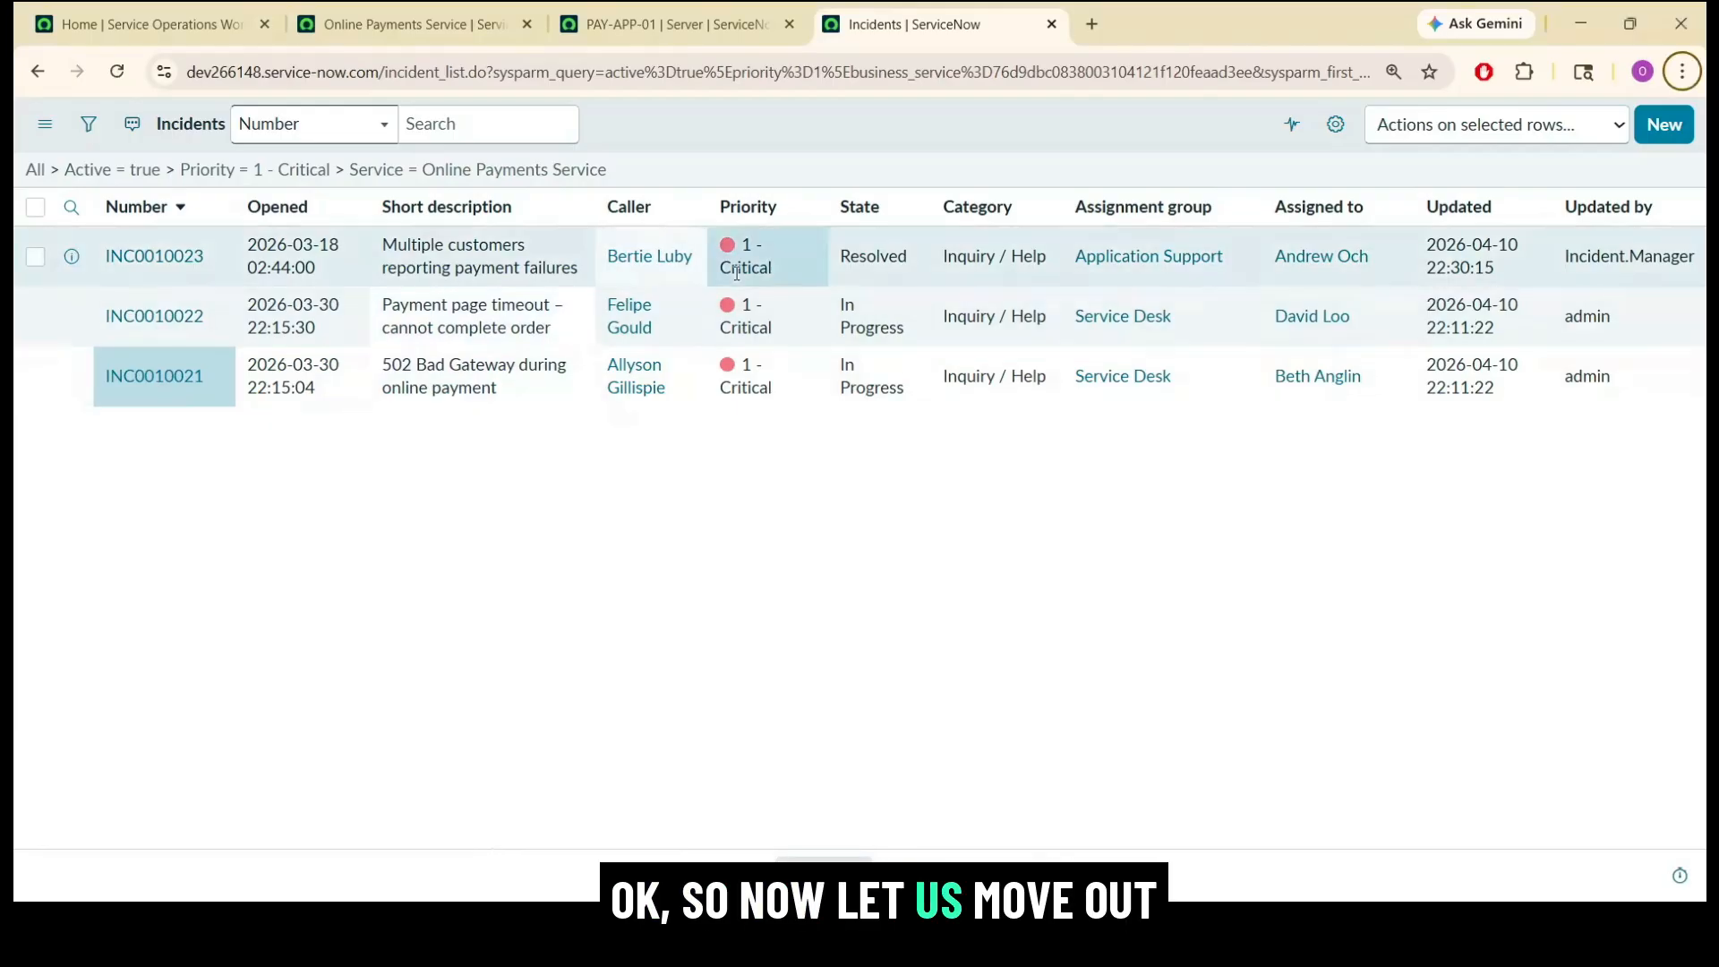
Impersonate the Problem Manager user from the Service Operations Workspace home page.
left_click(177, 24)
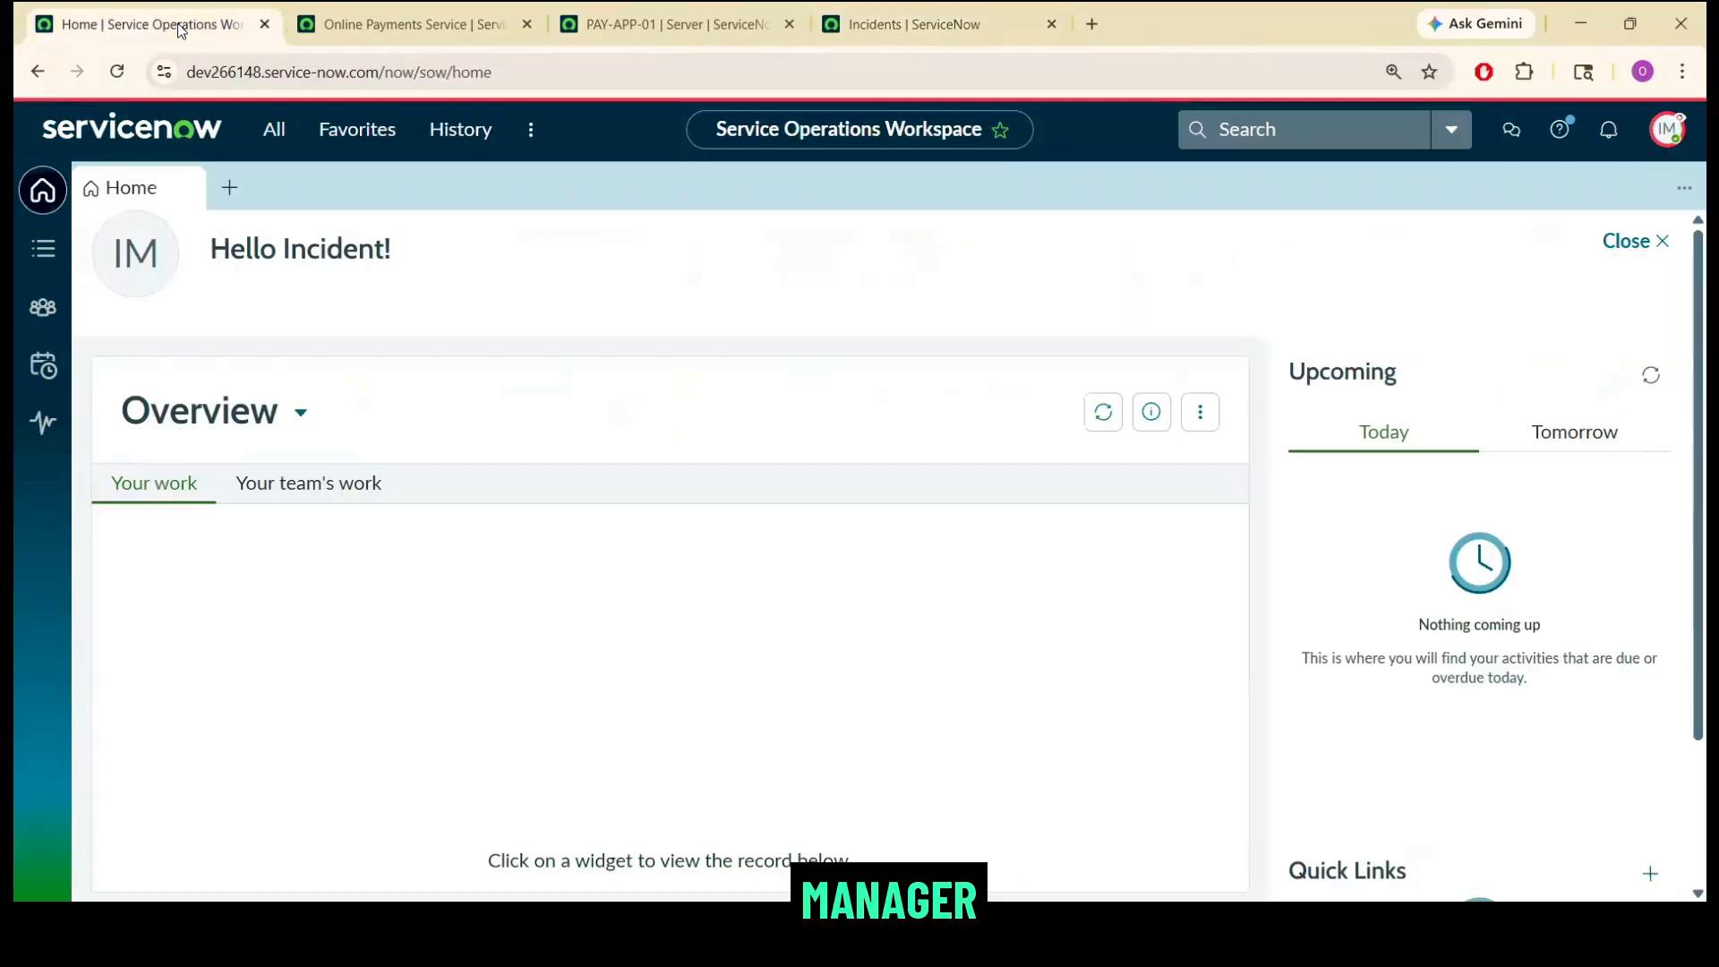
left_click(1667, 129)
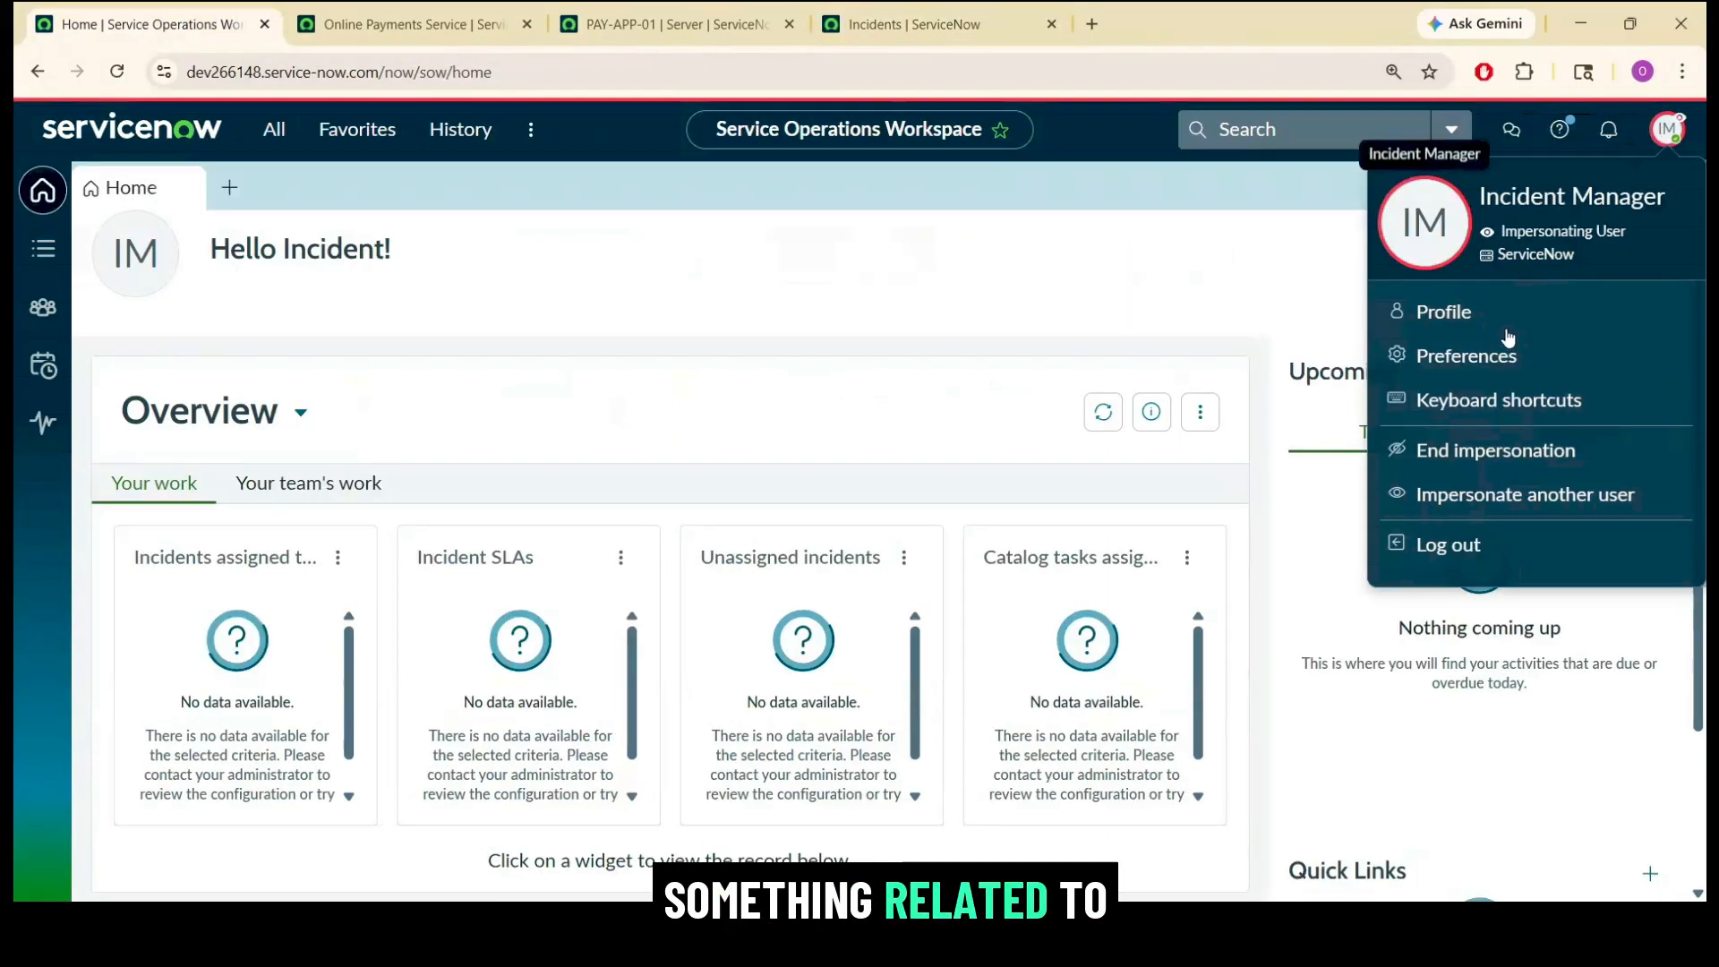
left_click(1452, 507)
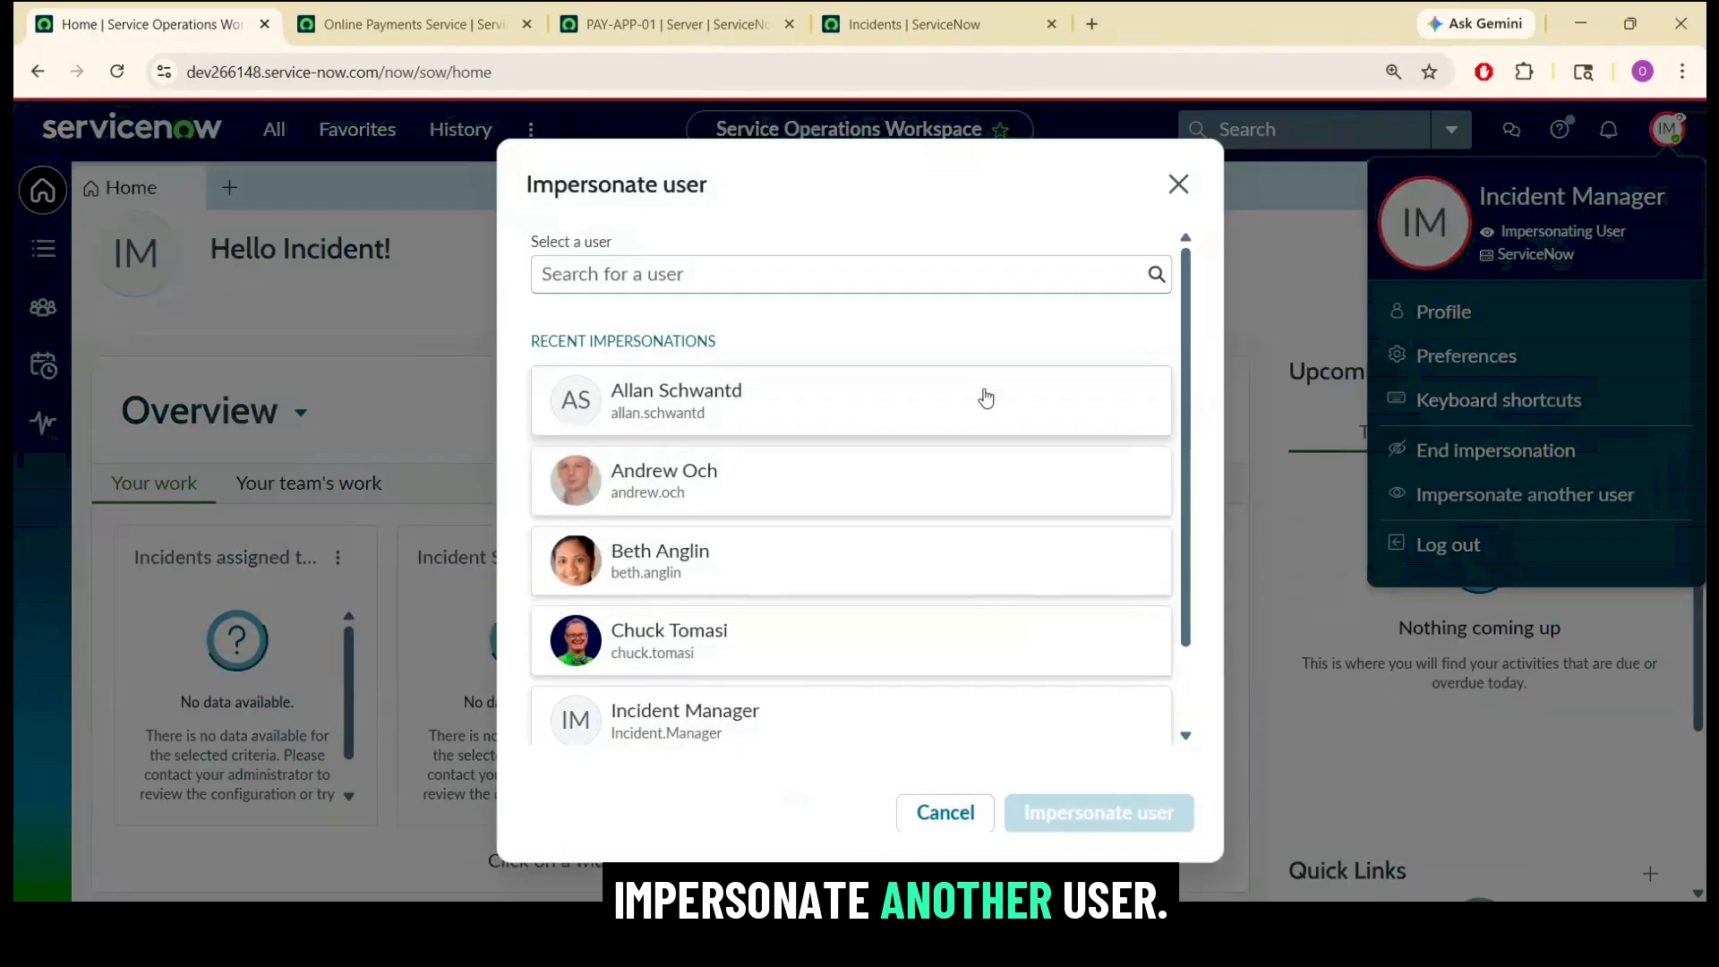
left_click(832, 278)
type("problem")
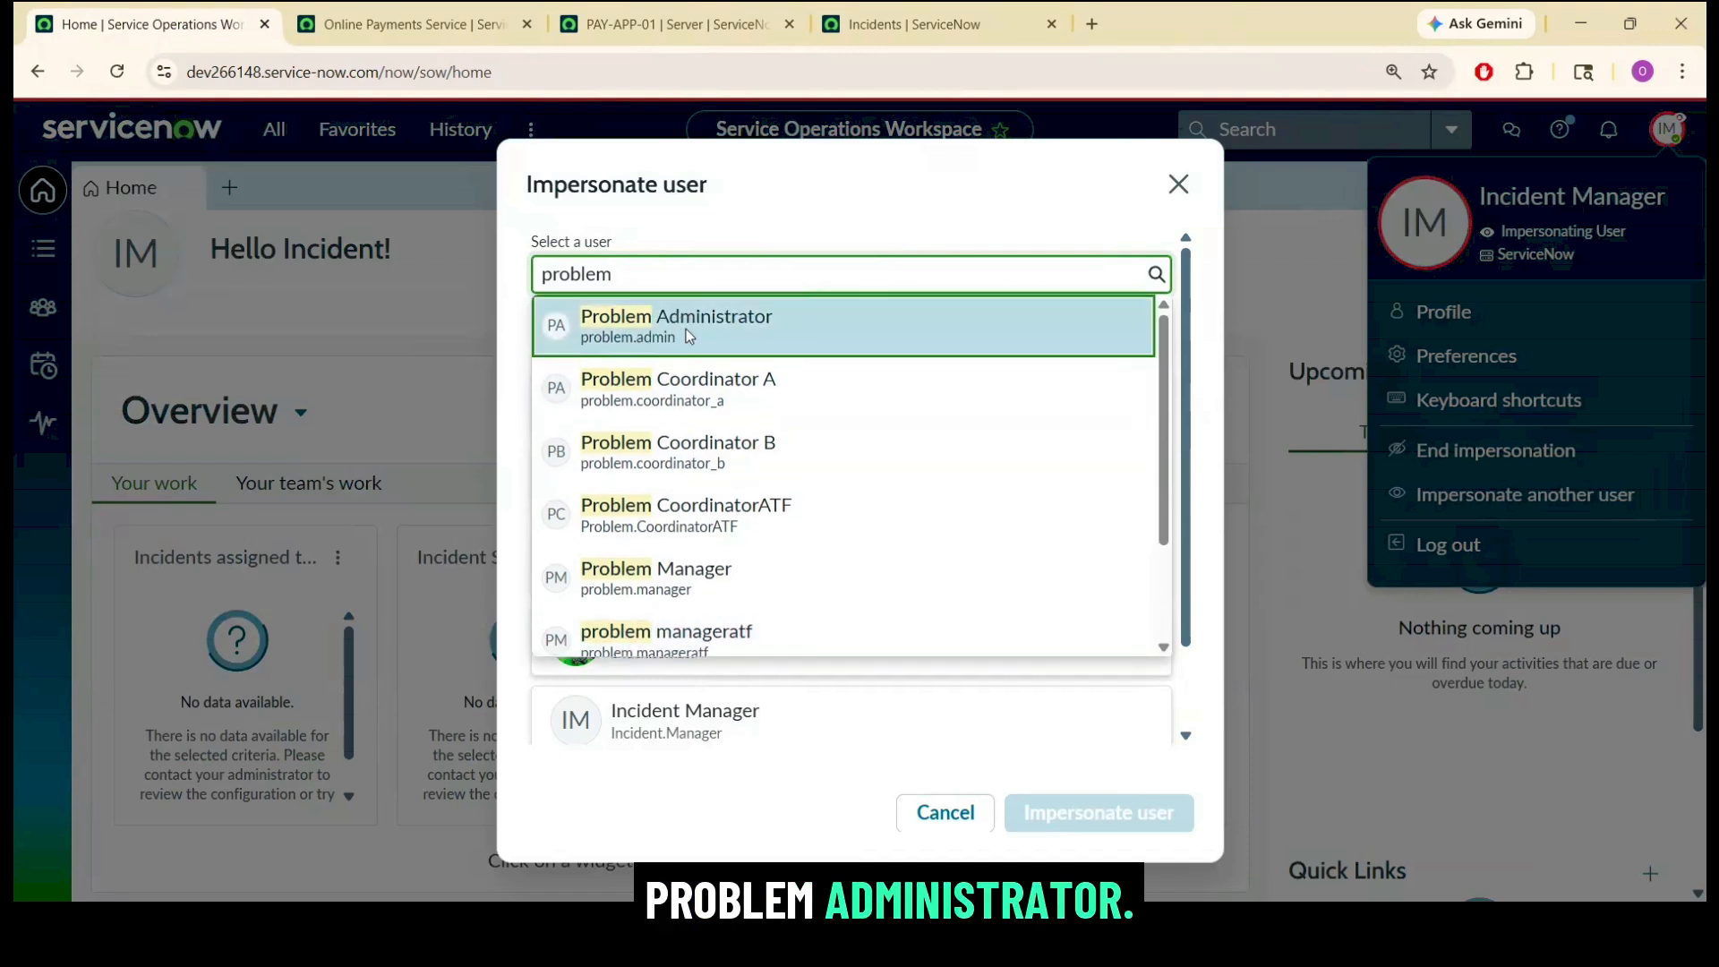
left_click(685, 550)
left_click(1099, 814)
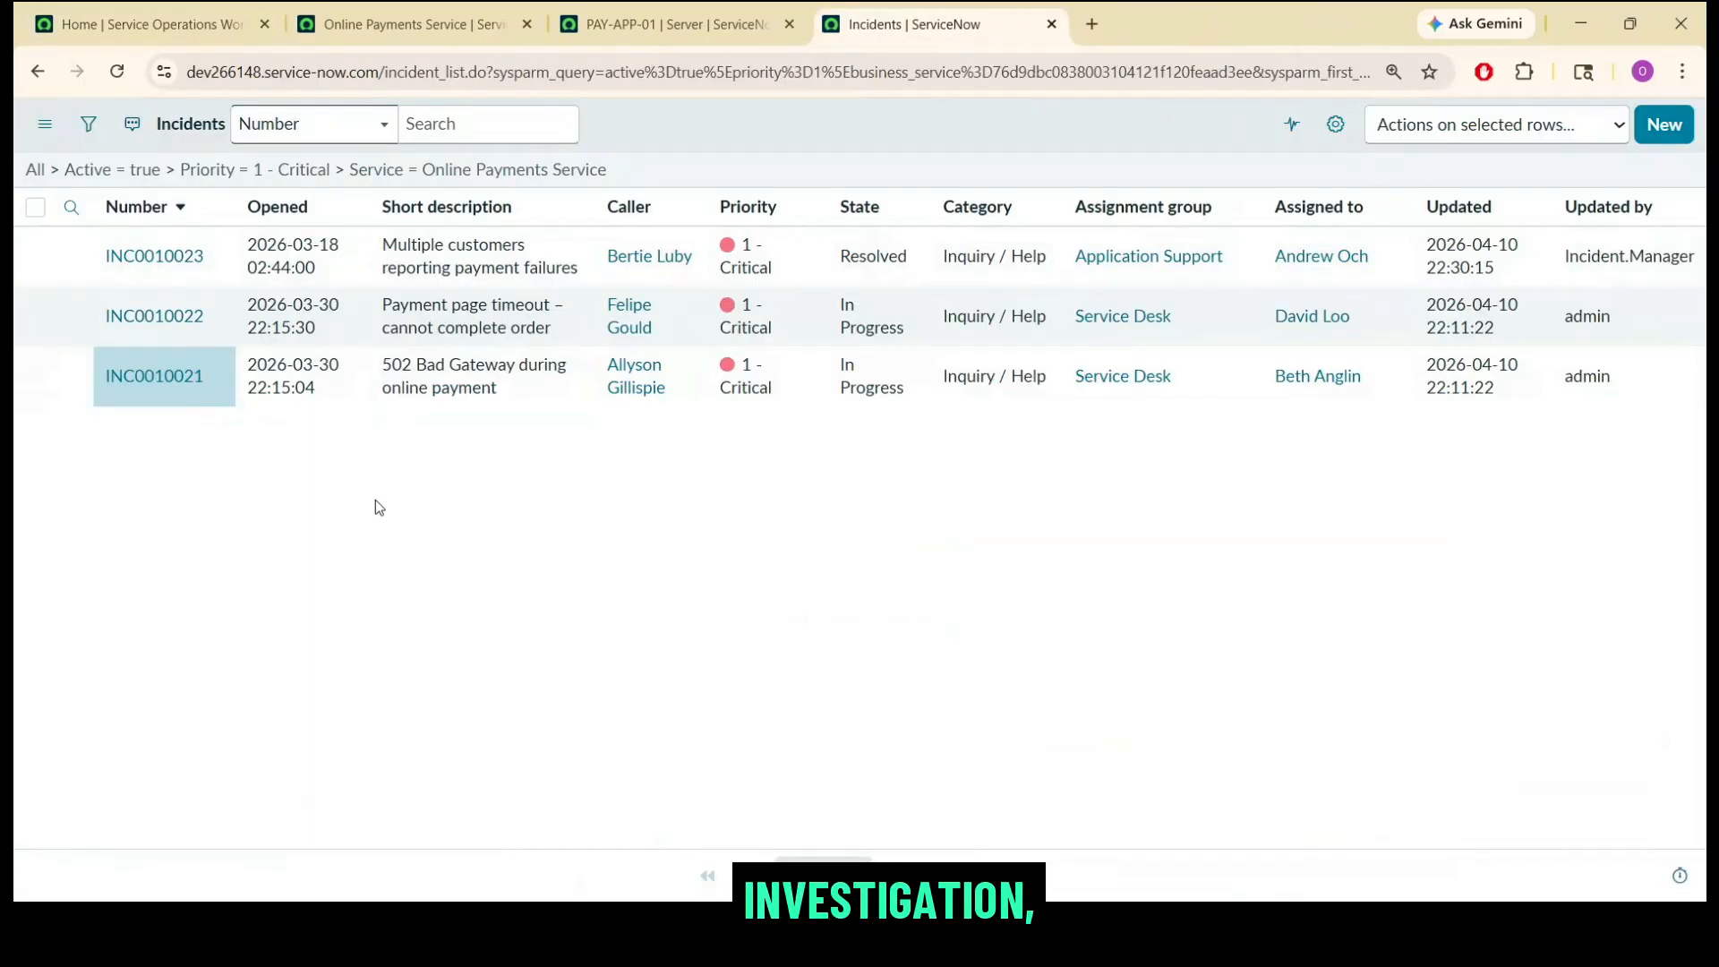
Open INC0010023 from the incident list in a new browser tab and create a problem from it.
middle_click(157, 258)
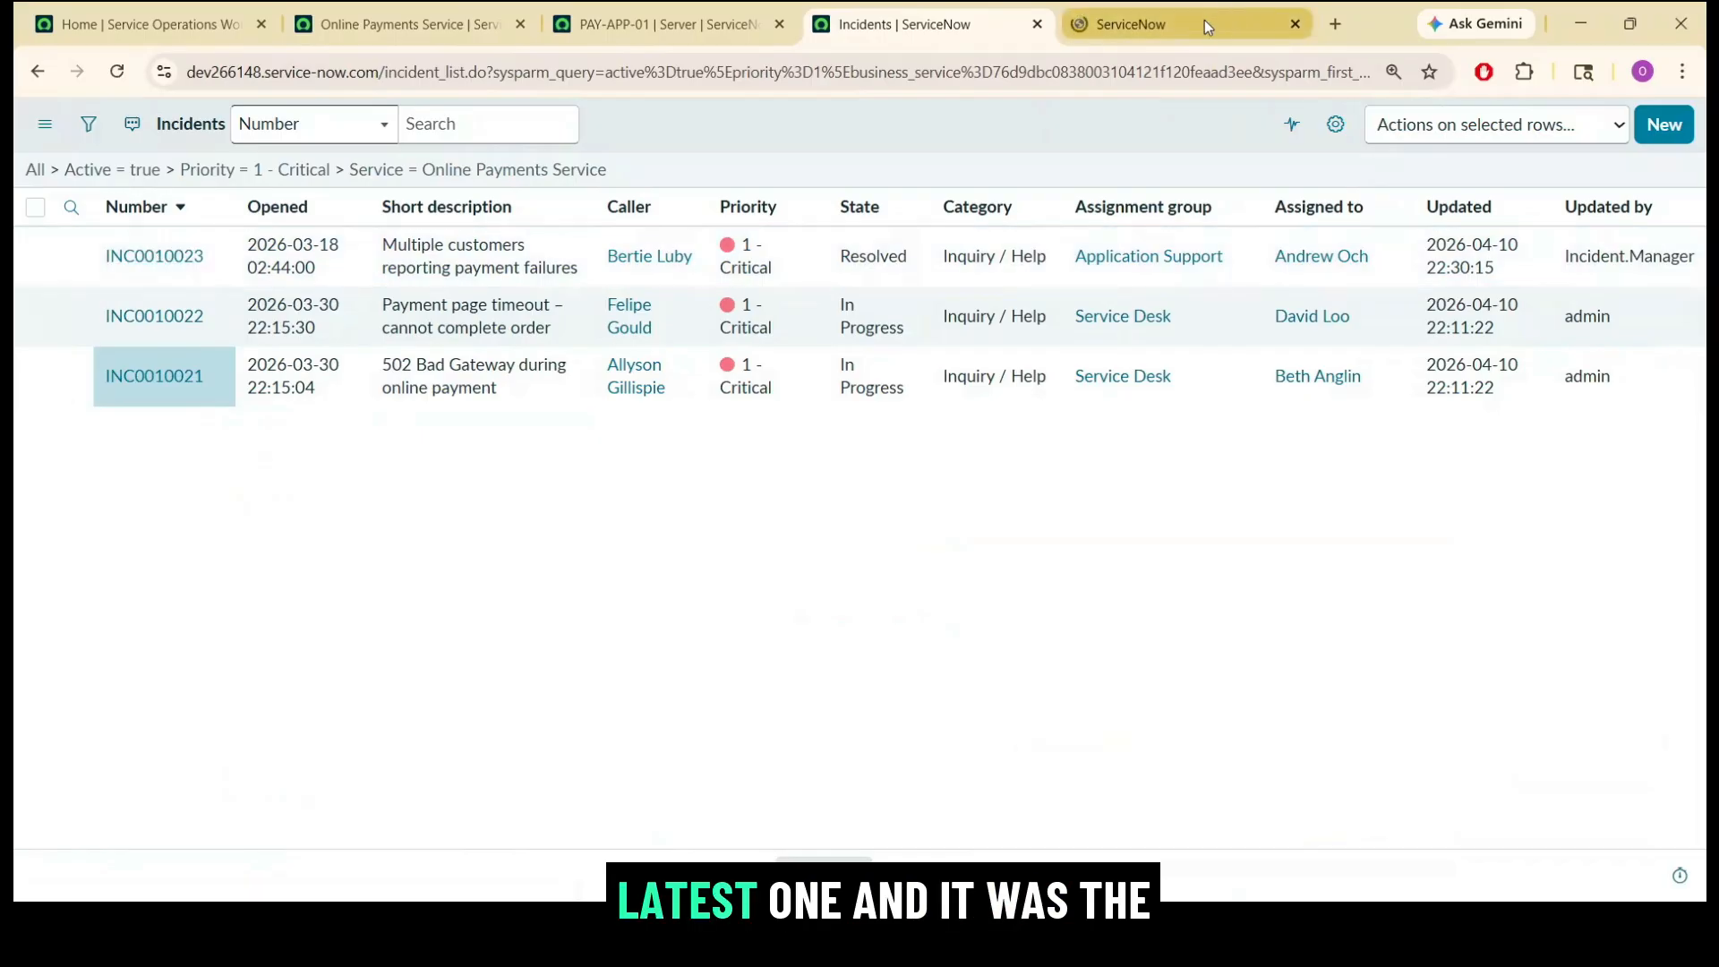
left_click(1205, 22)
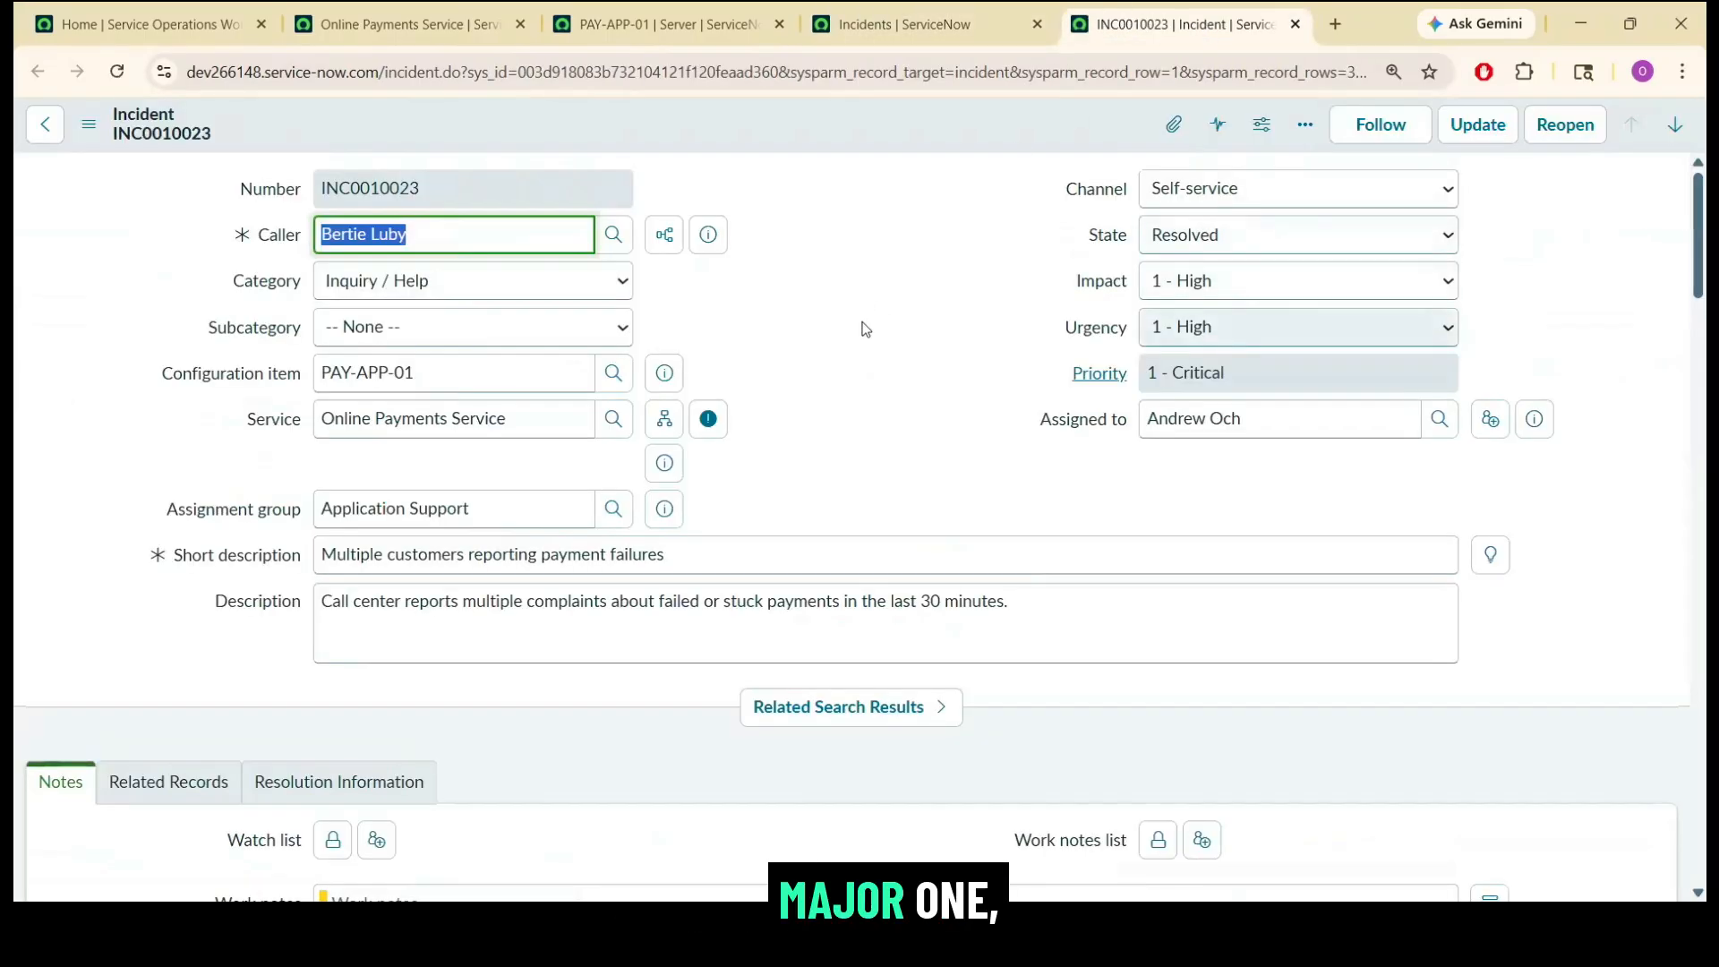
left_click(865, 329)
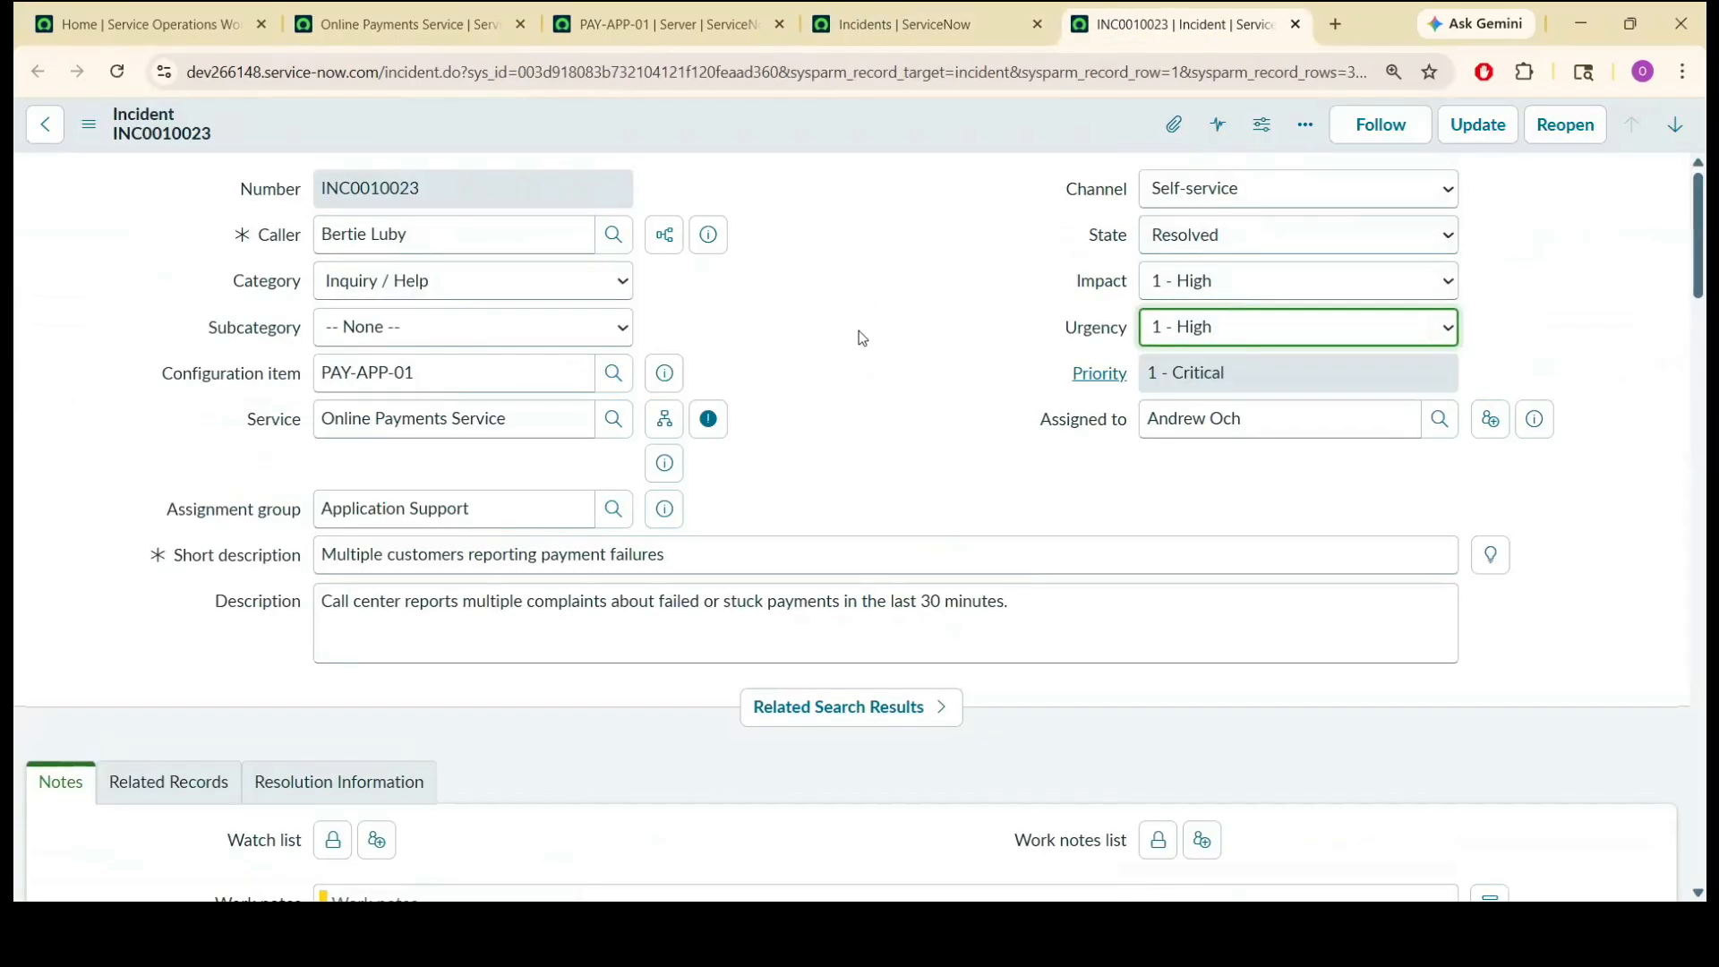
mouse_move(1700, 223)
left_mouse_down()
mouse_move(1704, 512)
mouse_move(1703, 229)
left_mouse_up()
left_click(830, 120)
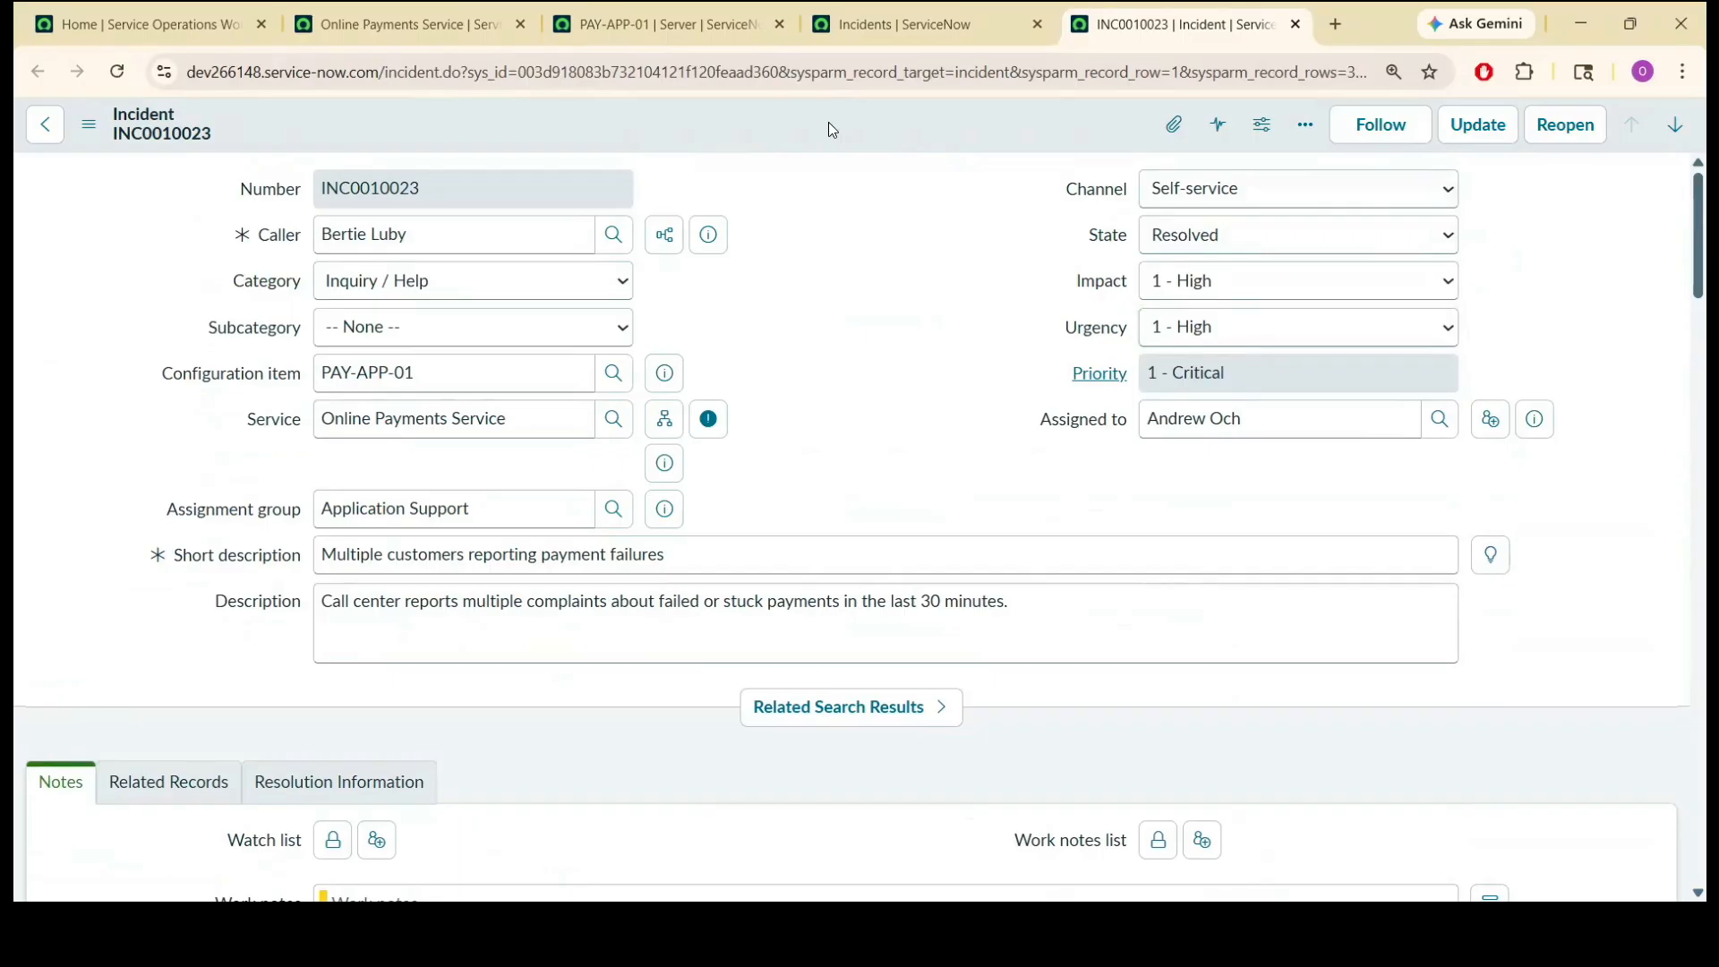
right_click(829, 129)
left_click(890, 282)
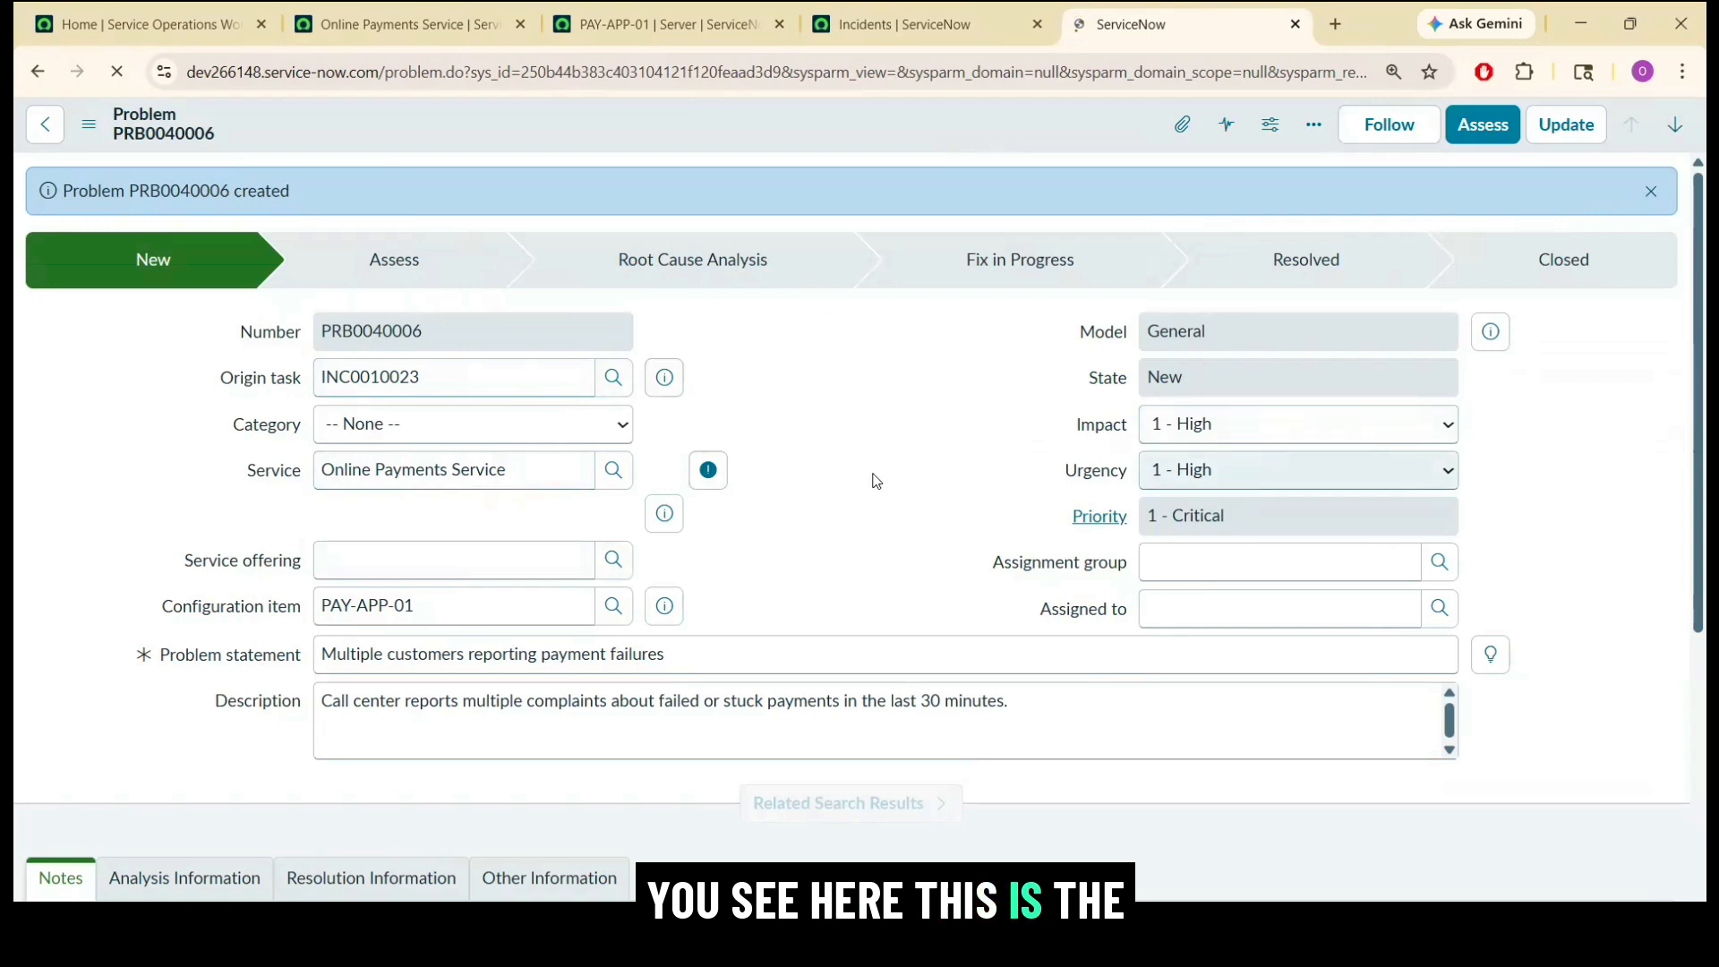
Replace the problem statement with "Repeated failure of Online Payments after faulty deployment on PAY-APP-01'".
left_click_drag(768, 667, 321, 656)
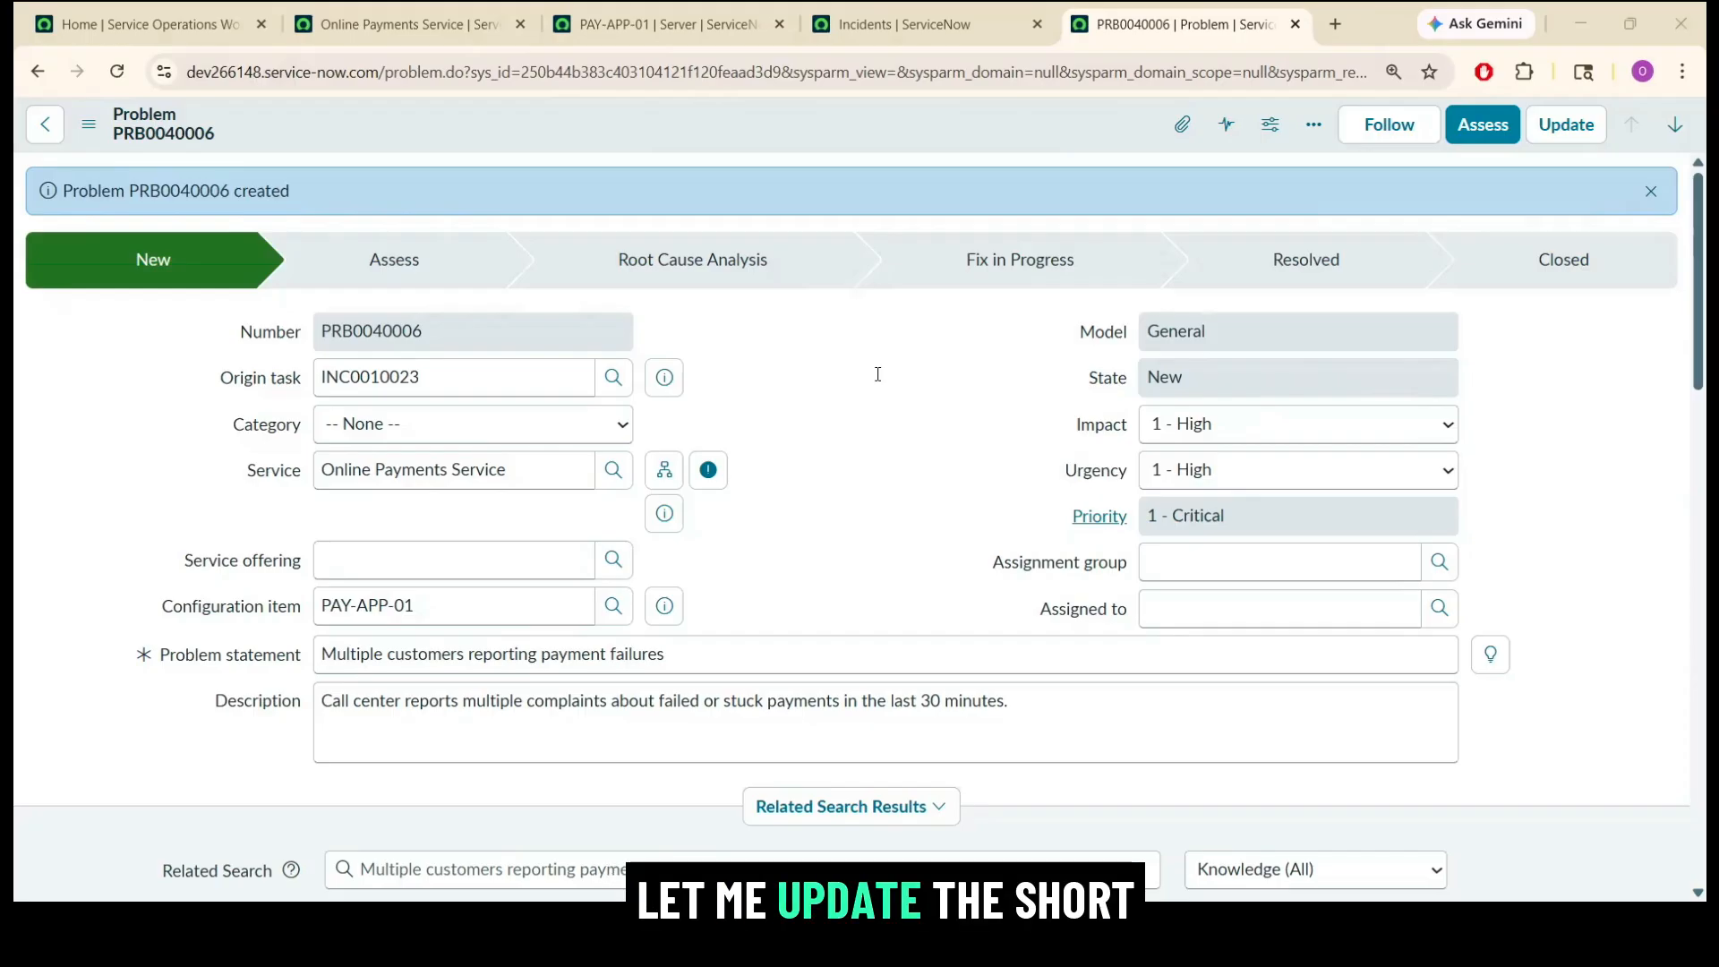
triple_click(545, 660)
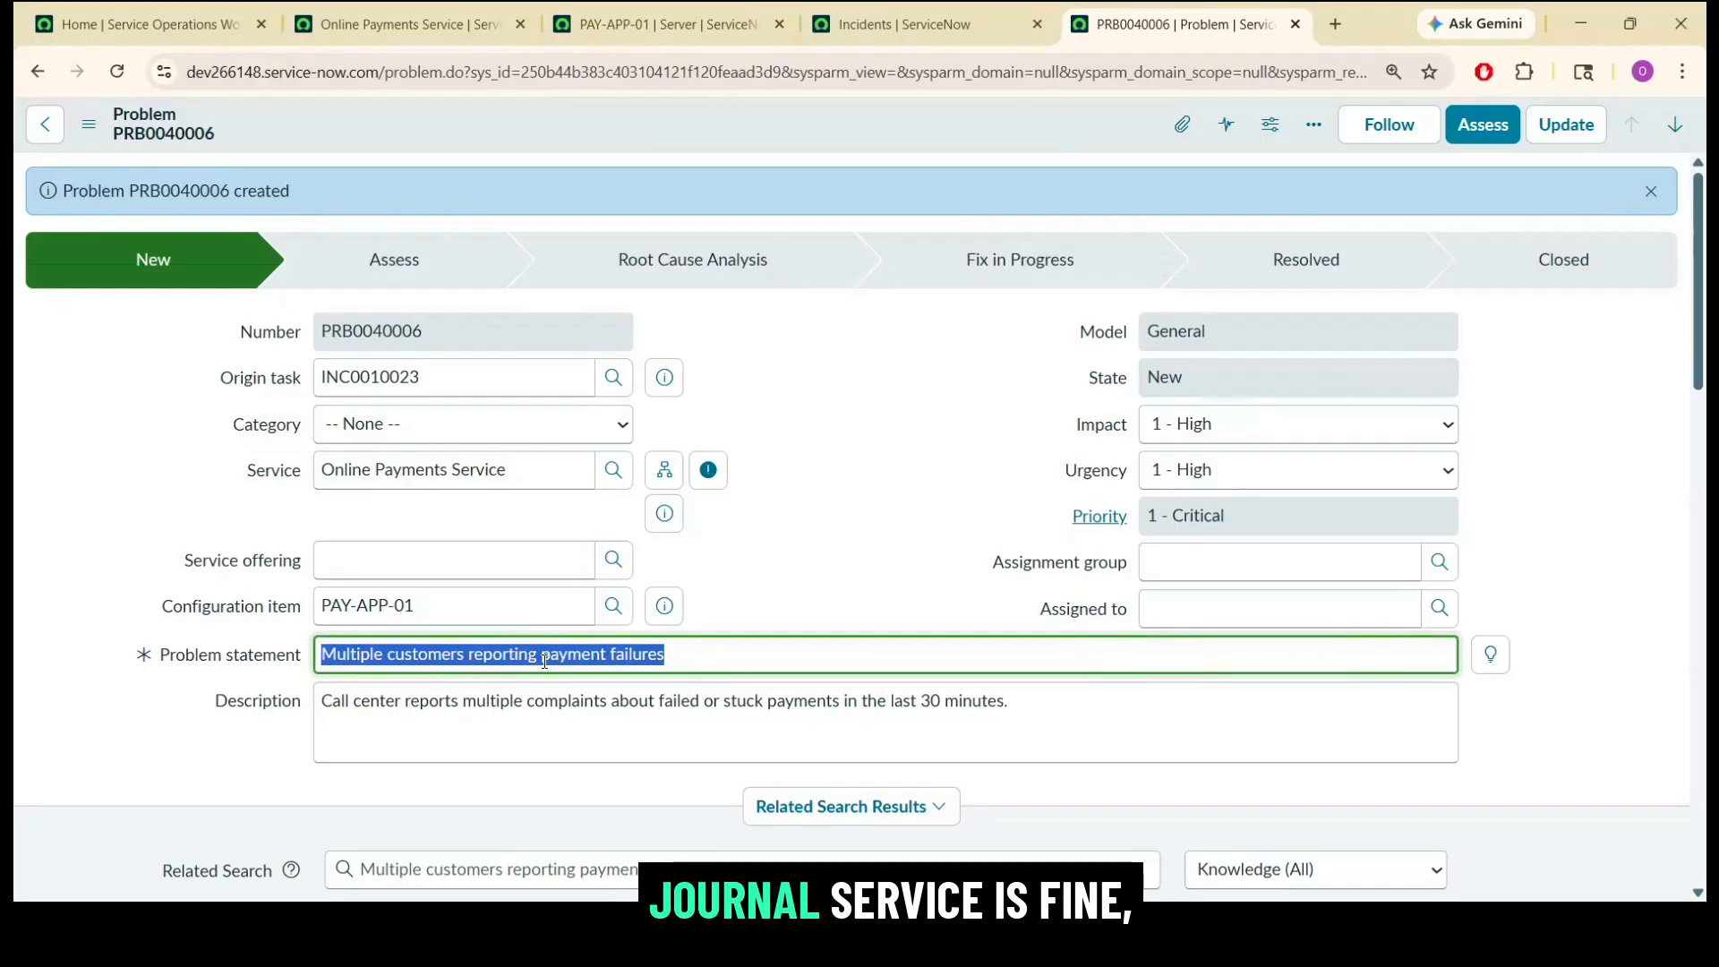
type("Repeated failure of Online Payments after faulty deployment on PAY-APP-01")
left_click(697, 605)
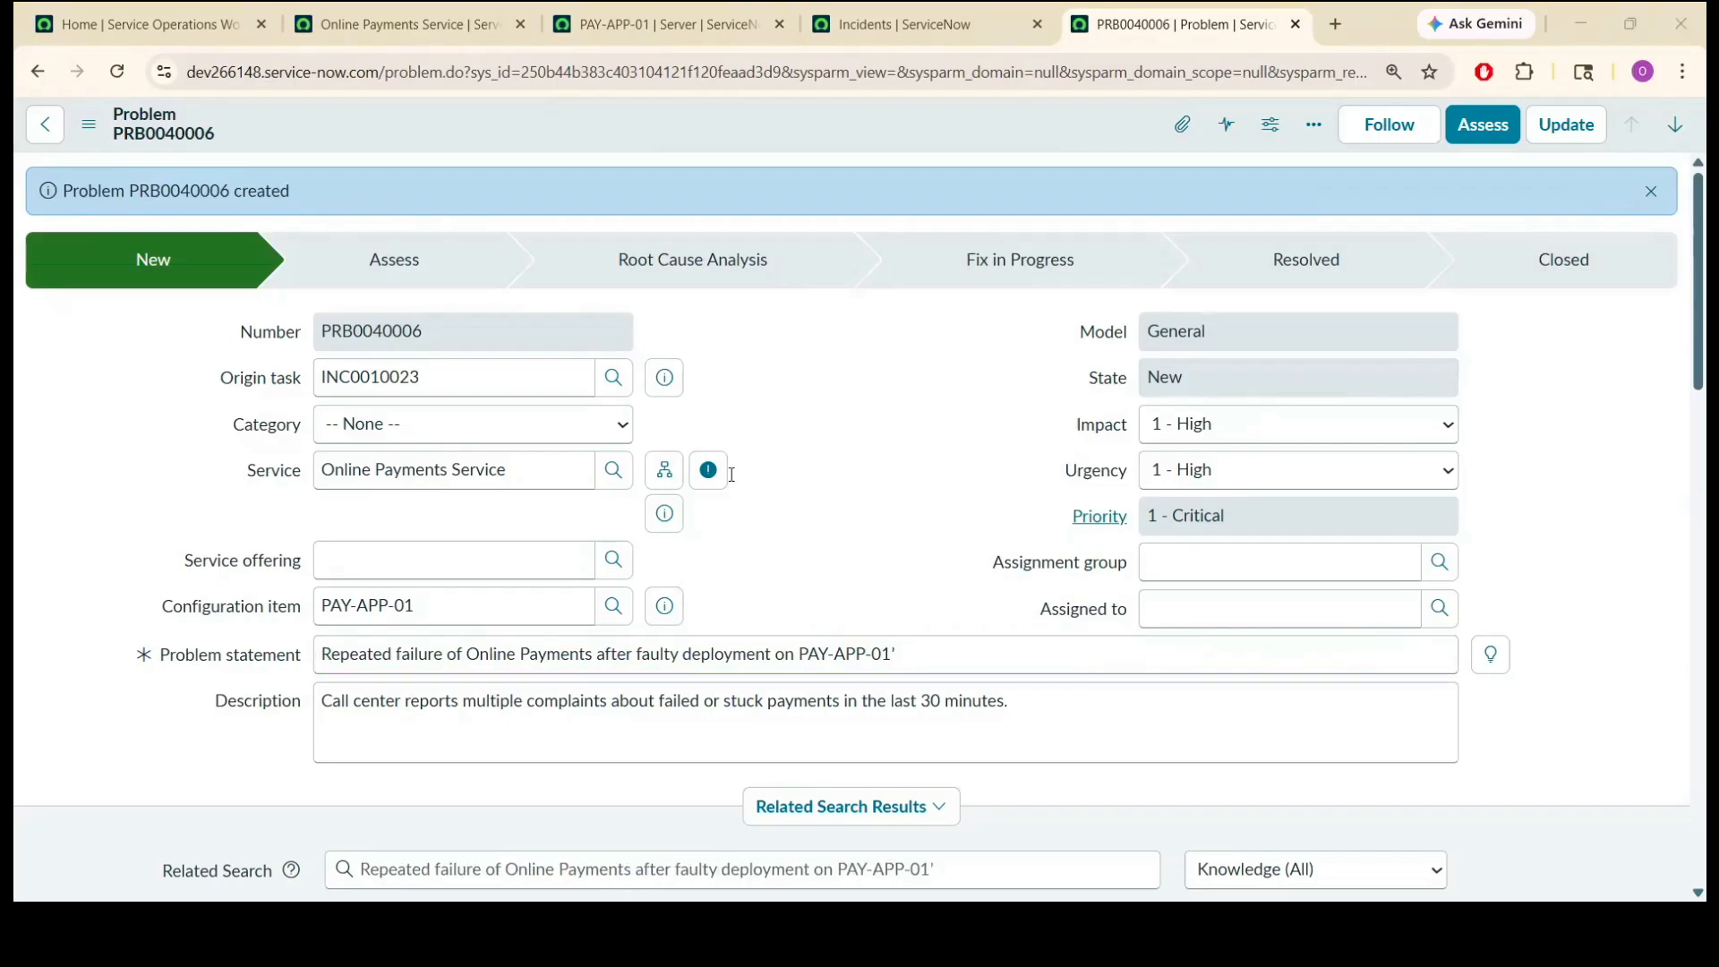
Set the problem's category to Software and its assignment group to Application Support.
left_click(381, 425)
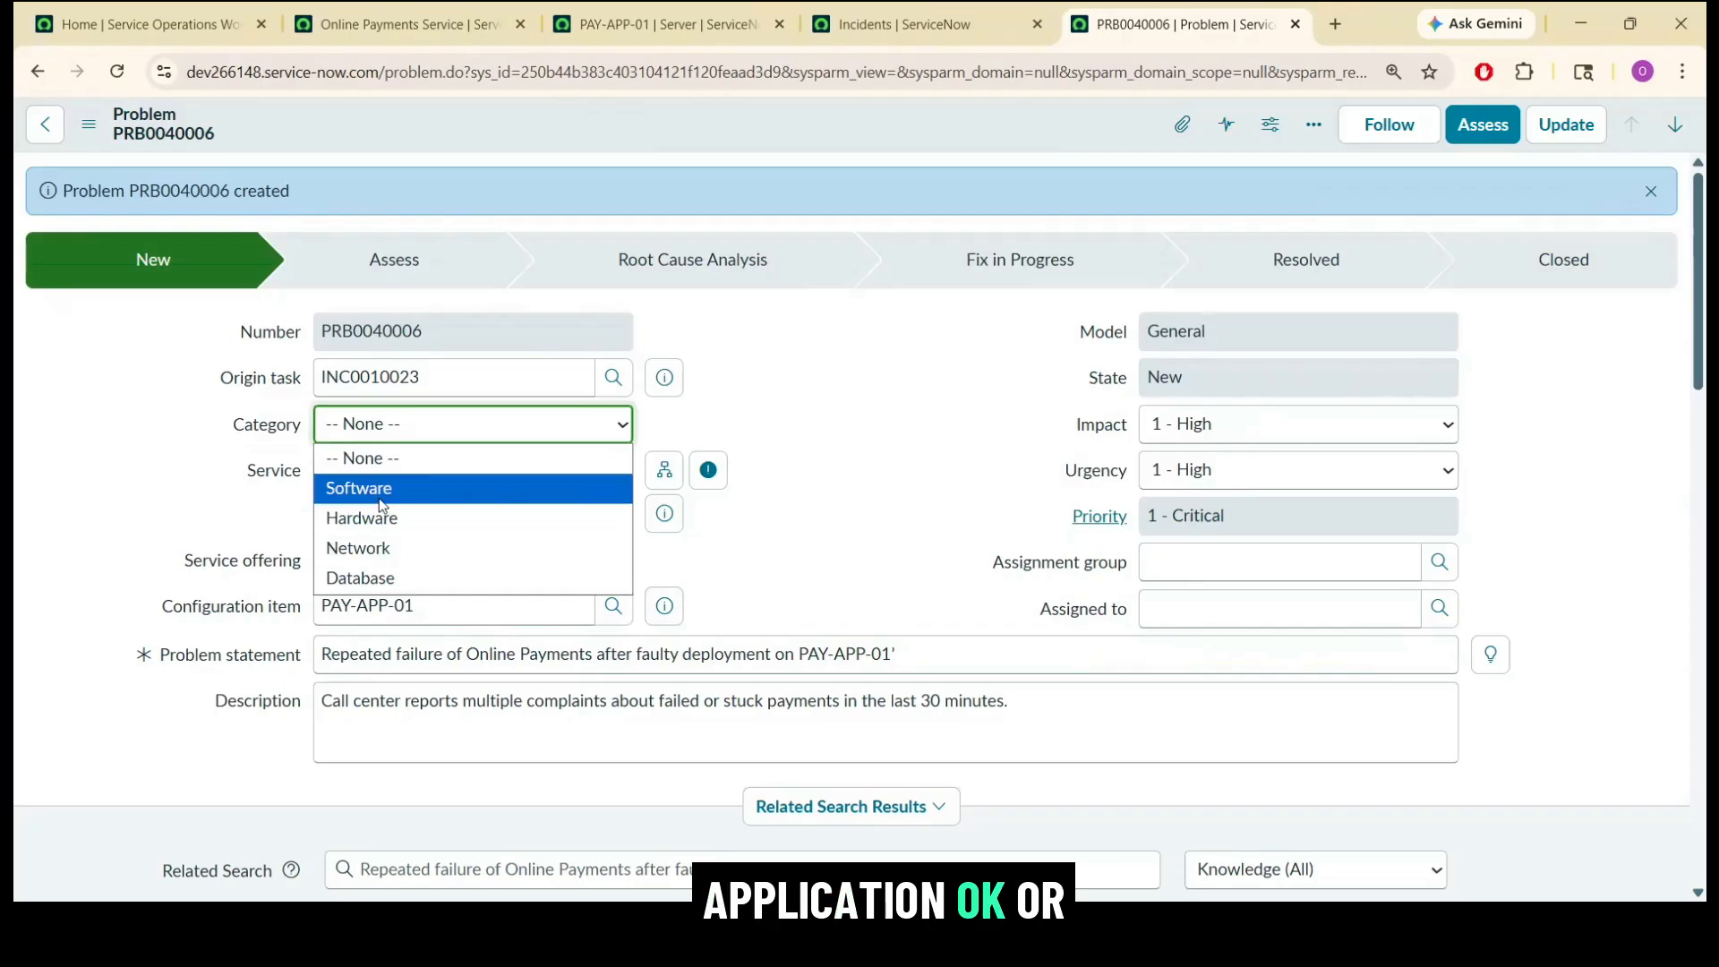
left_click(465, 490)
left_click(761, 417)
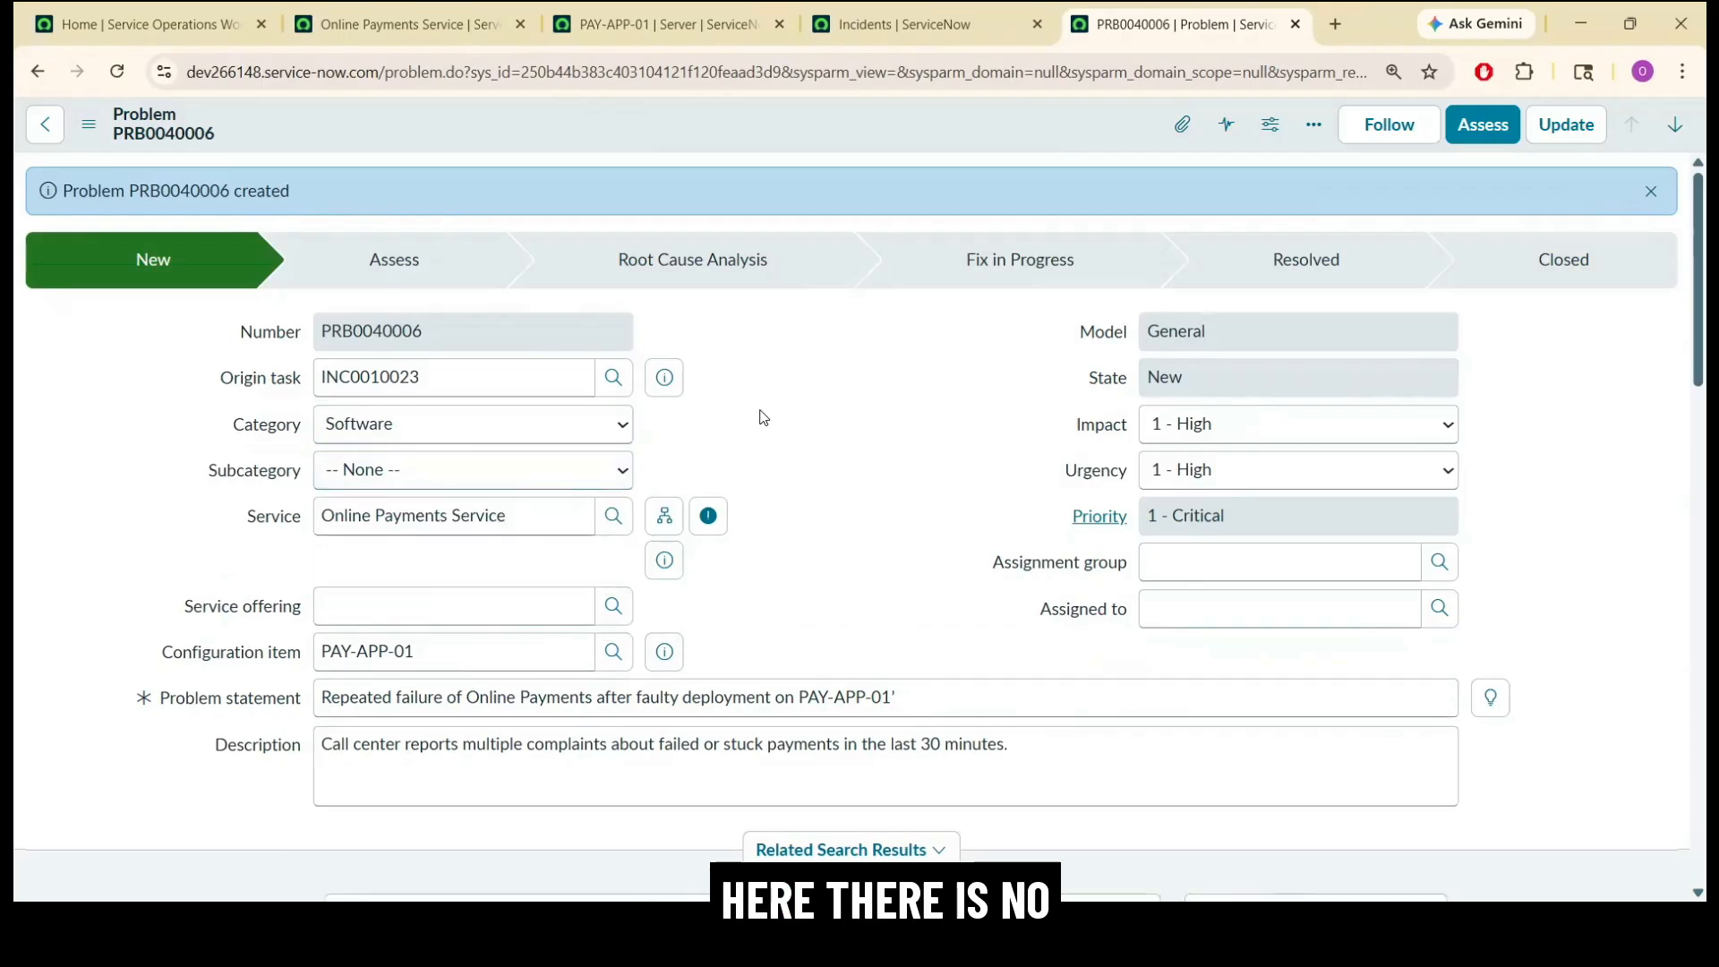
left_click(507, 472)
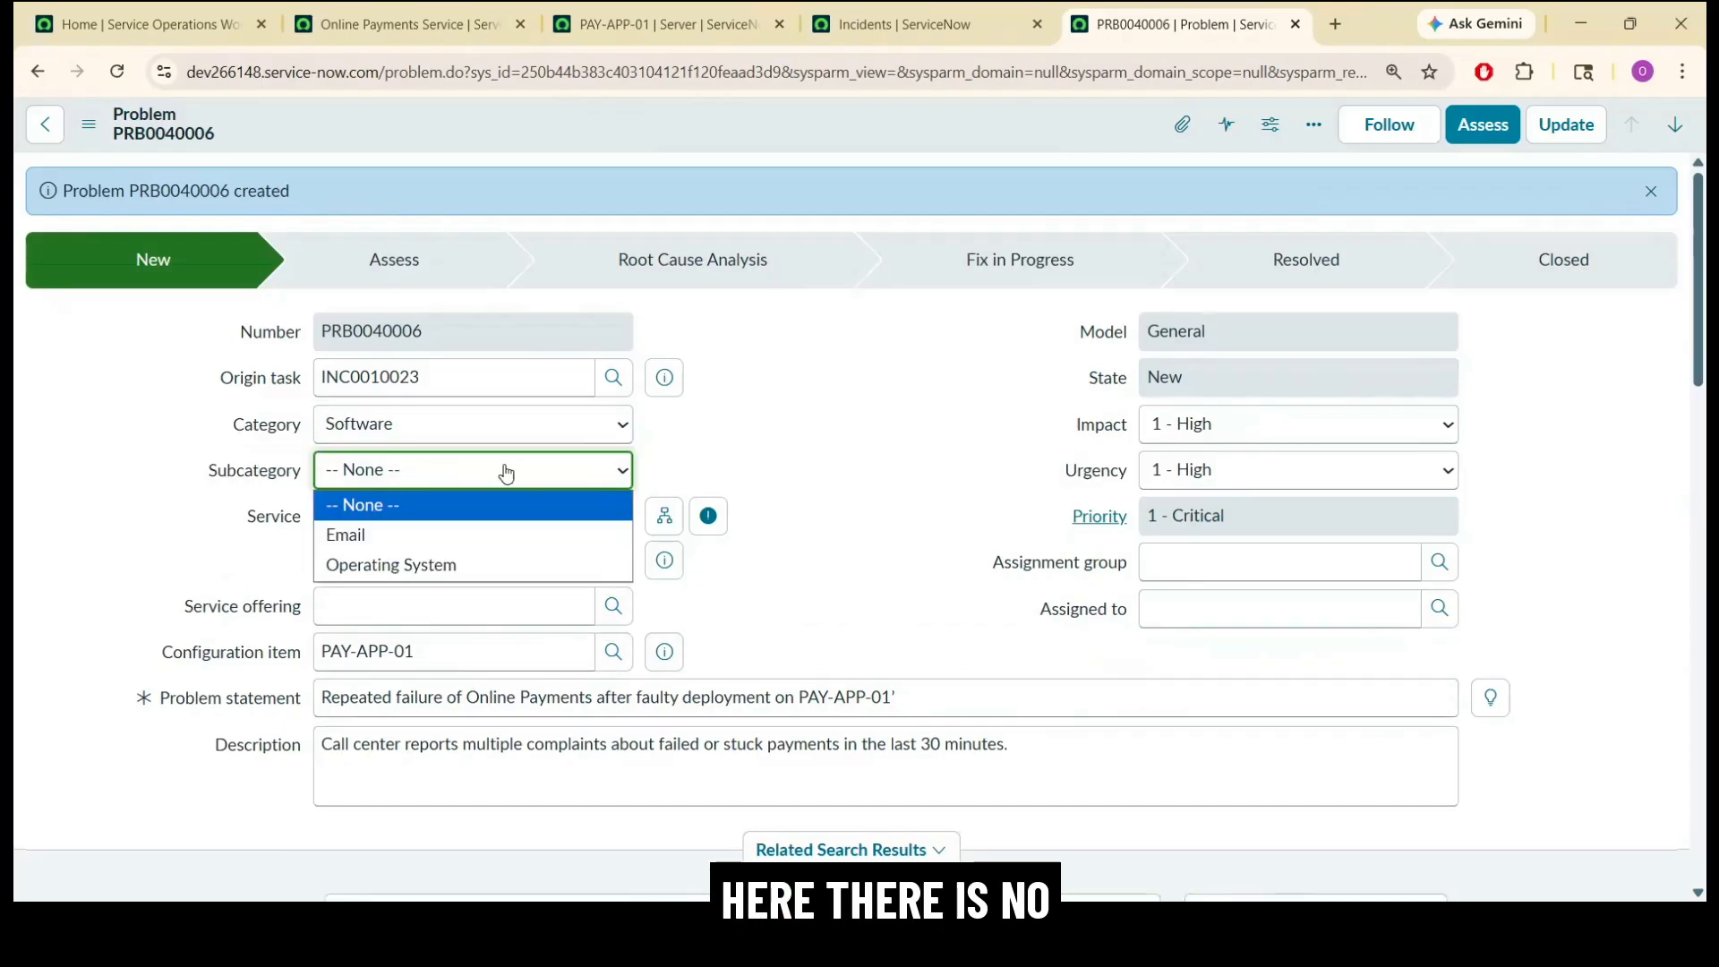
left_click(799, 430)
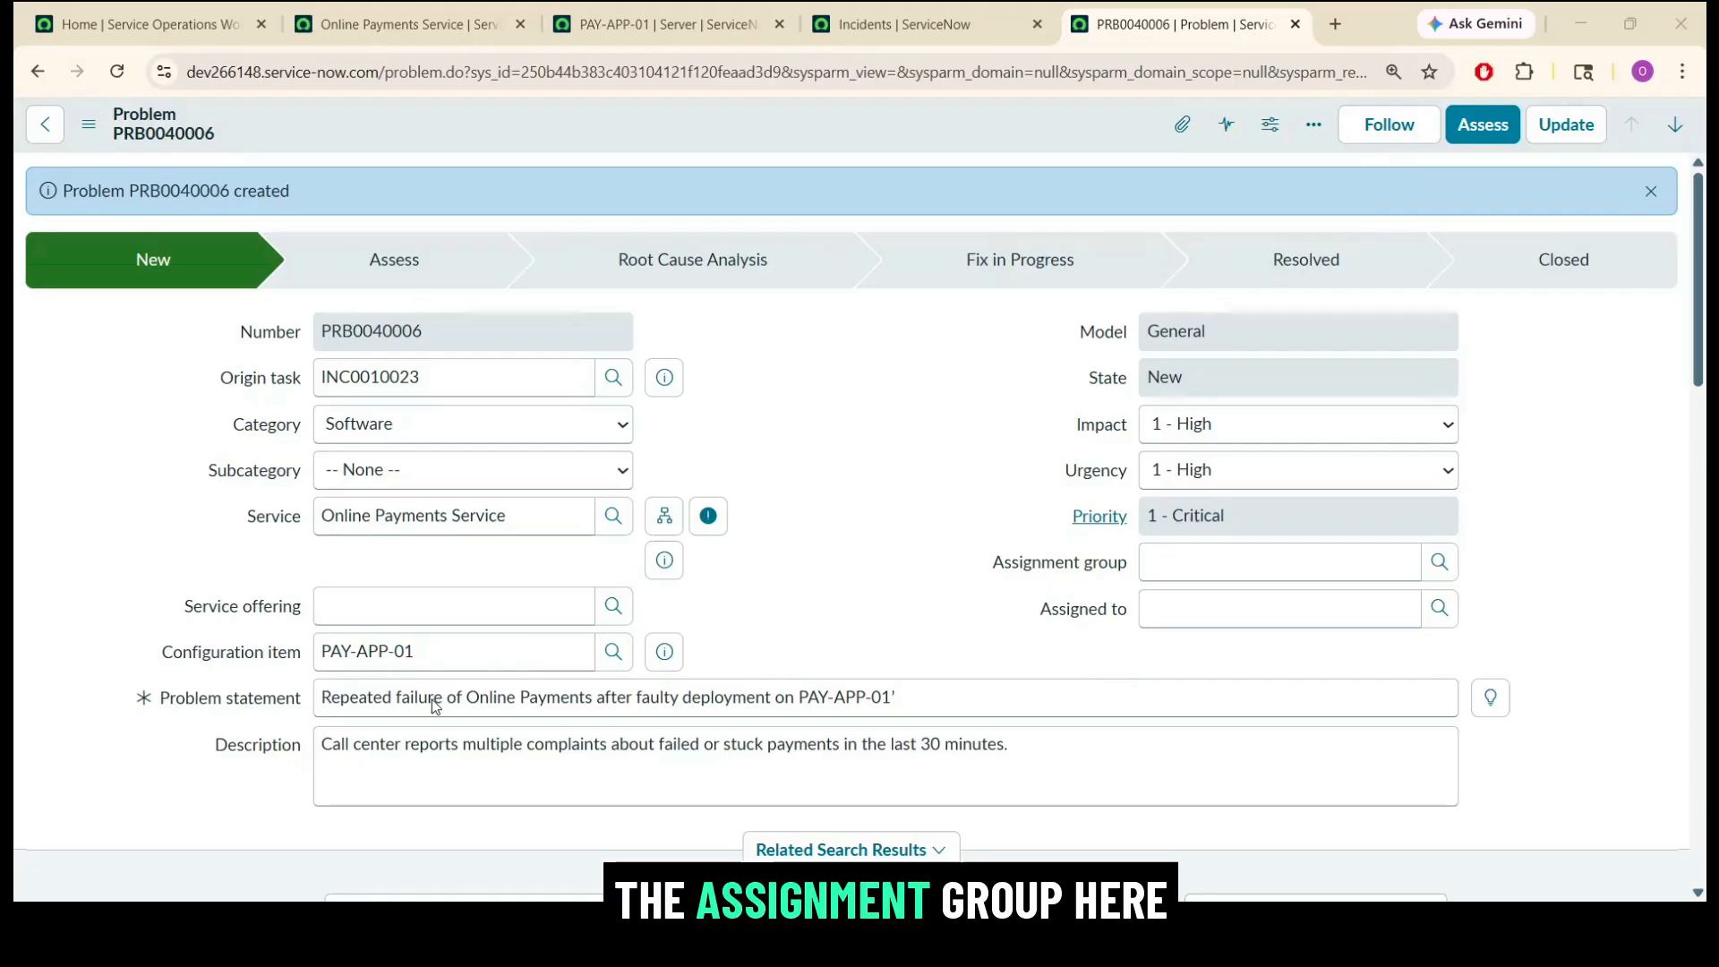
left_click(1218, 564)
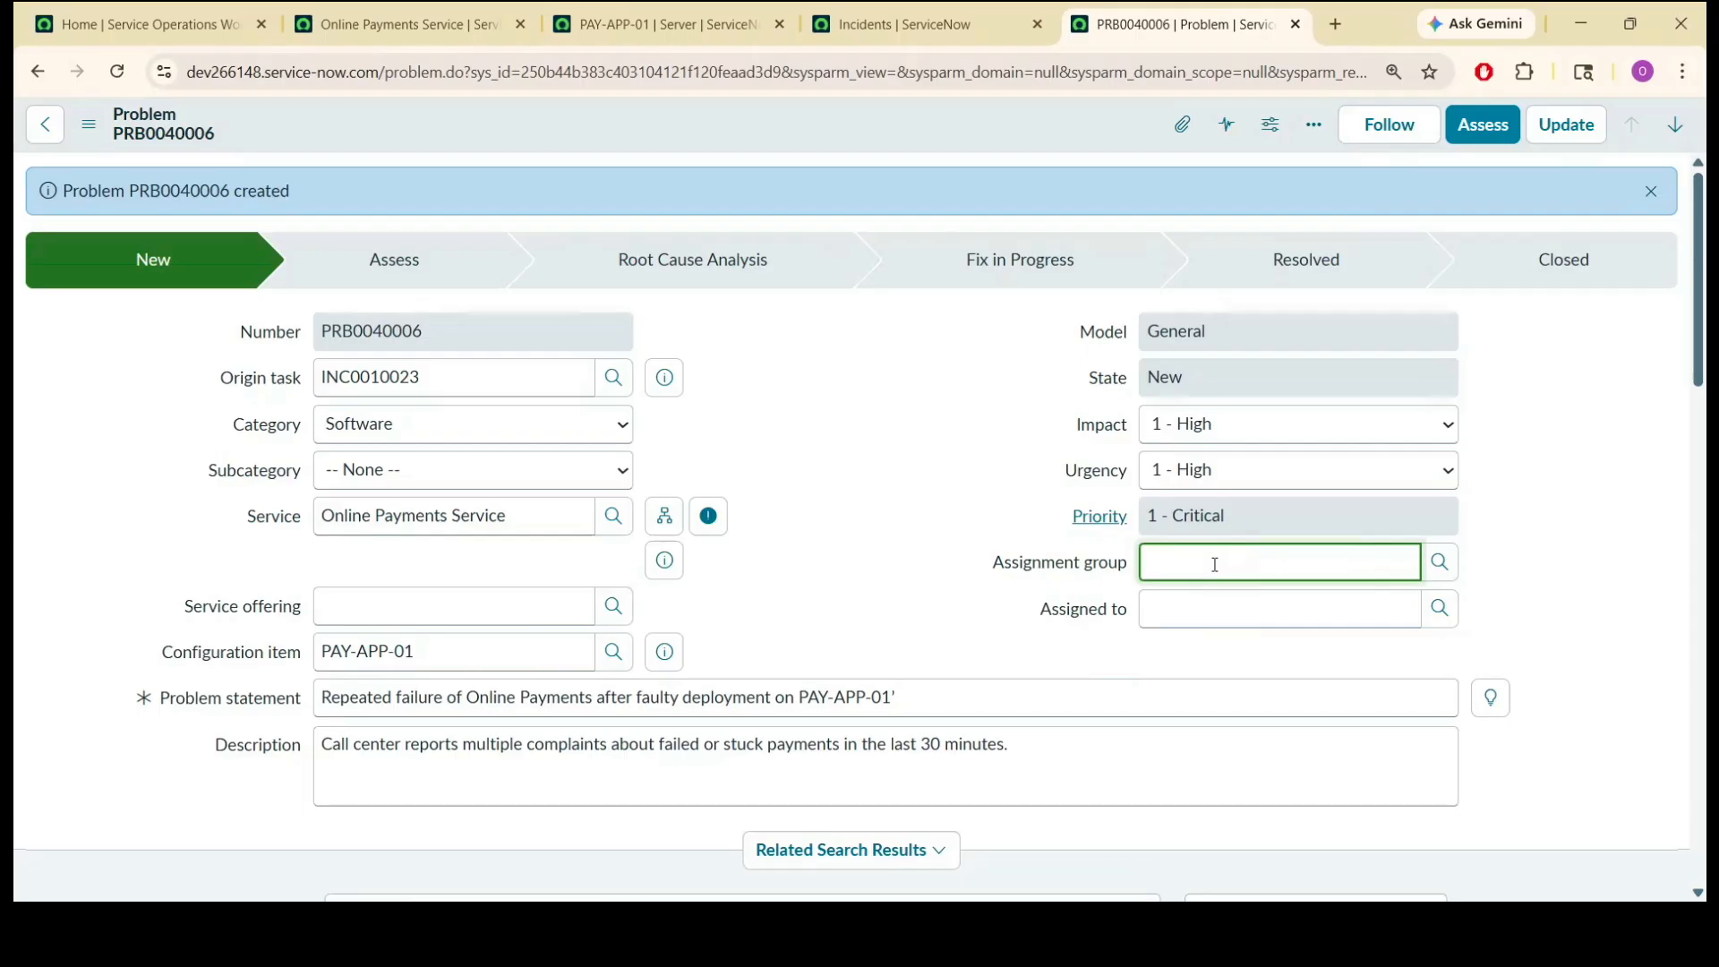
type("a")
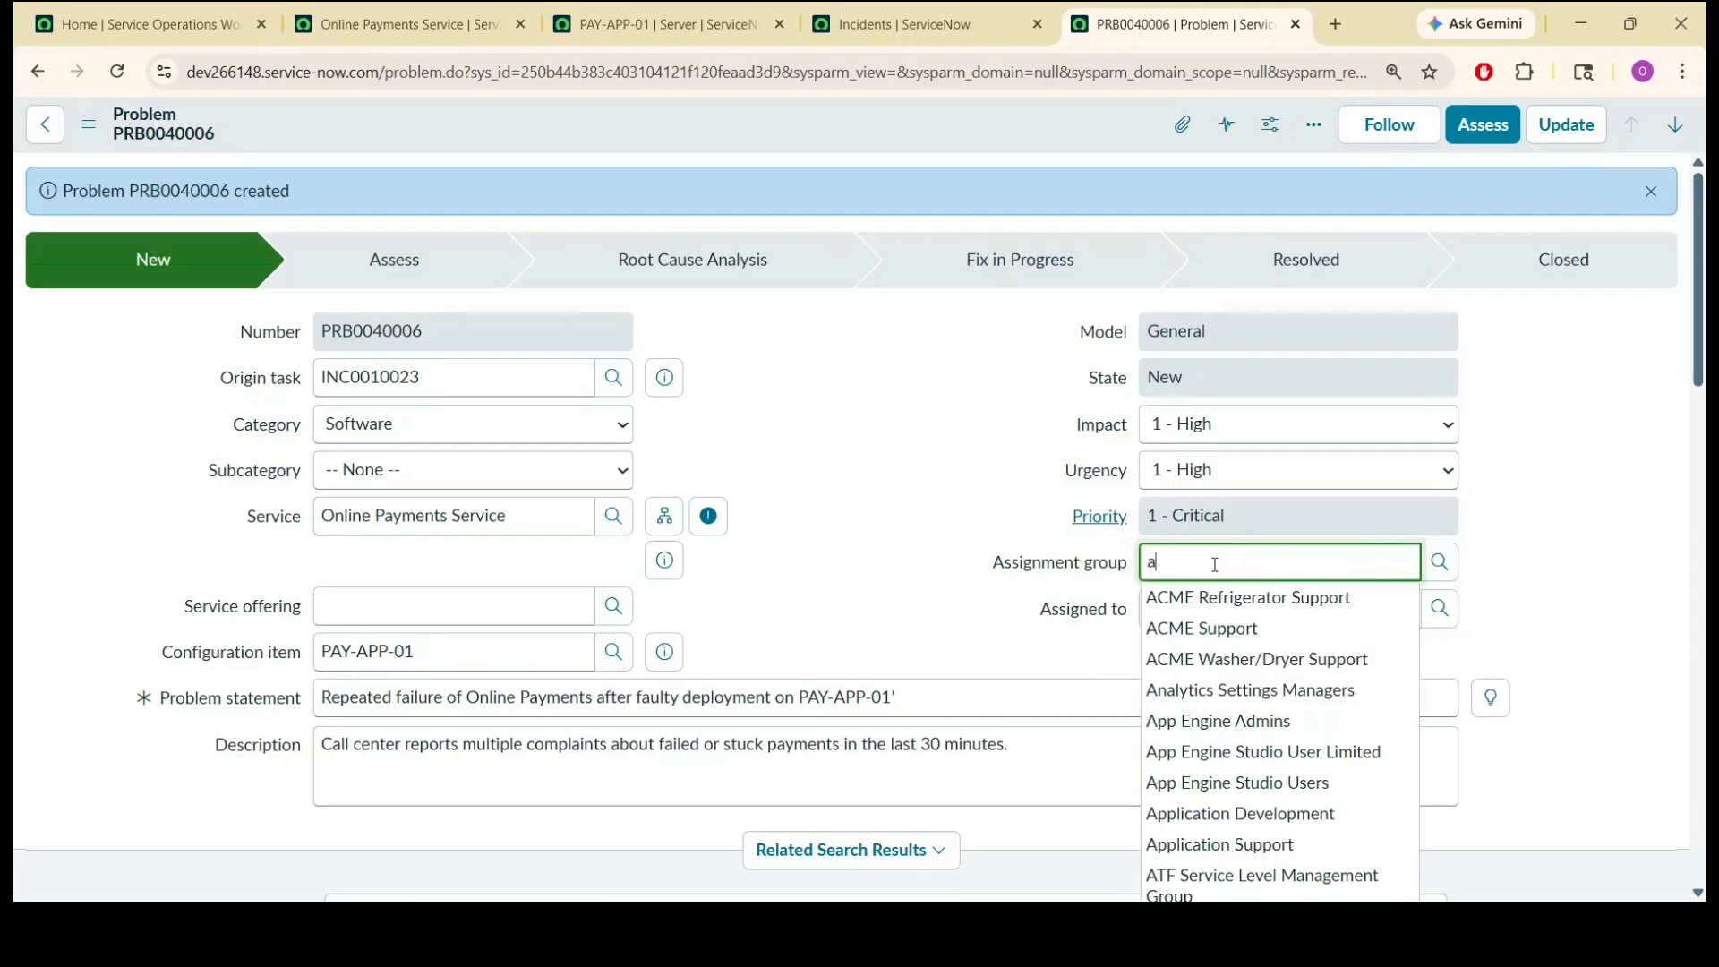
type("pplic")
left_click(1196, 626)
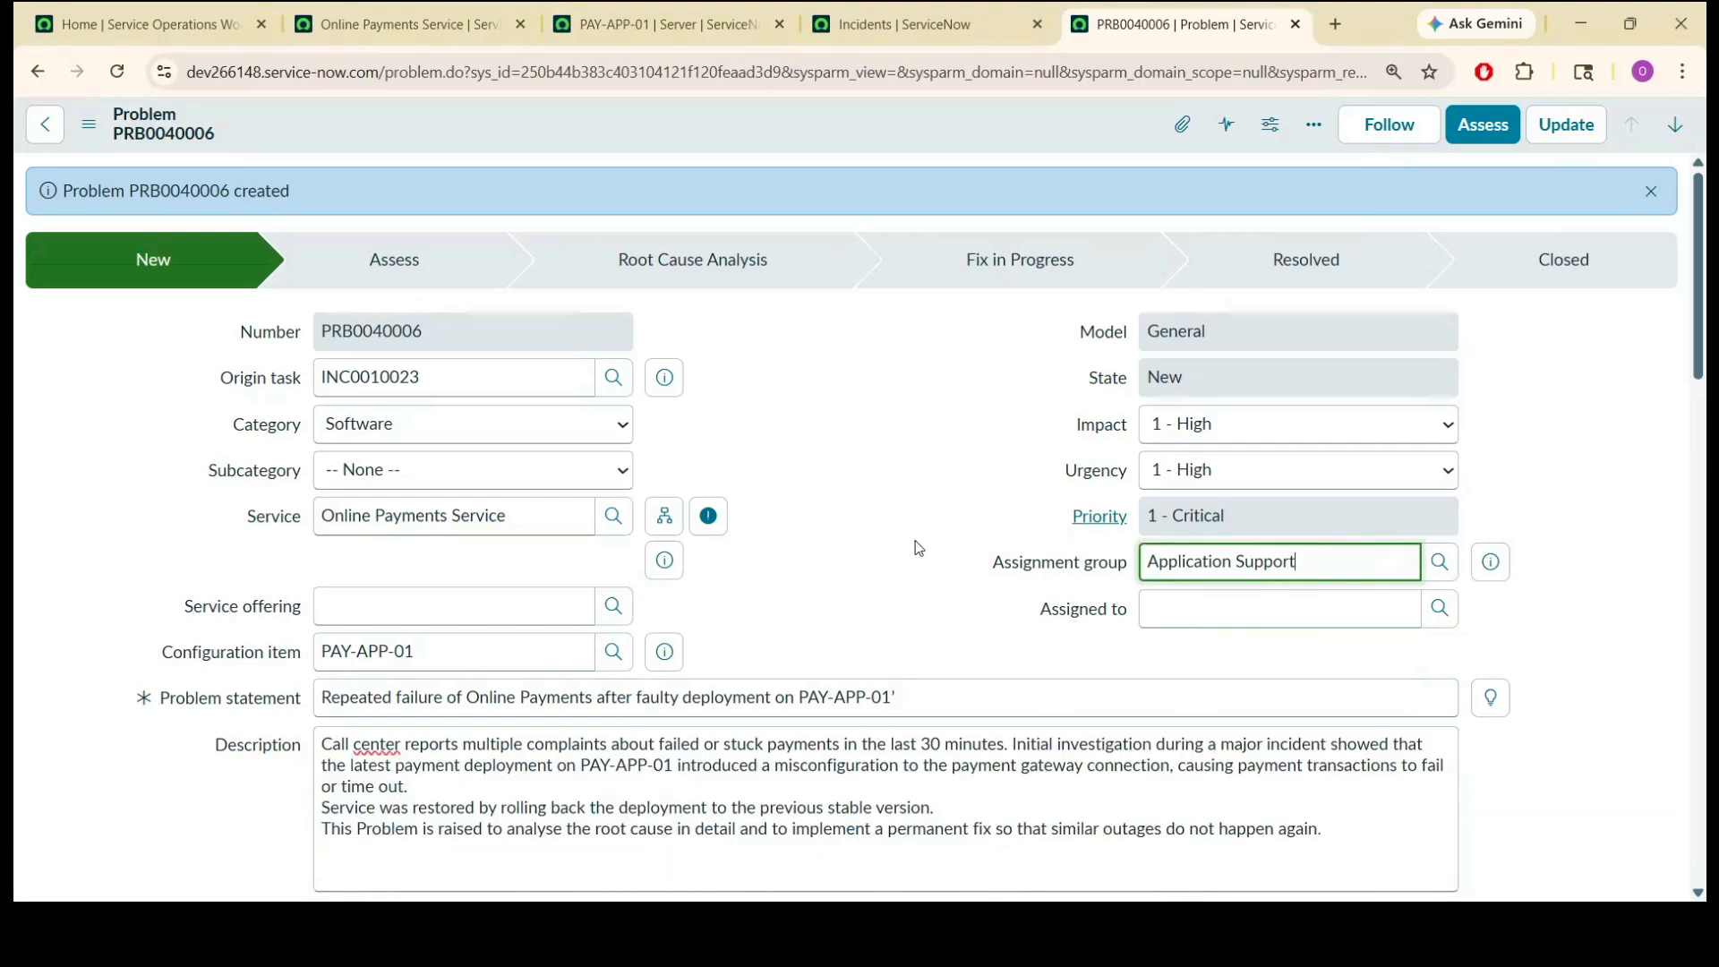
Extend the description with the payment gateway misconfiguration finding, the rollback and the need for root cause analysis and a permanent fix, and save the problem.
left_click(901, 521)
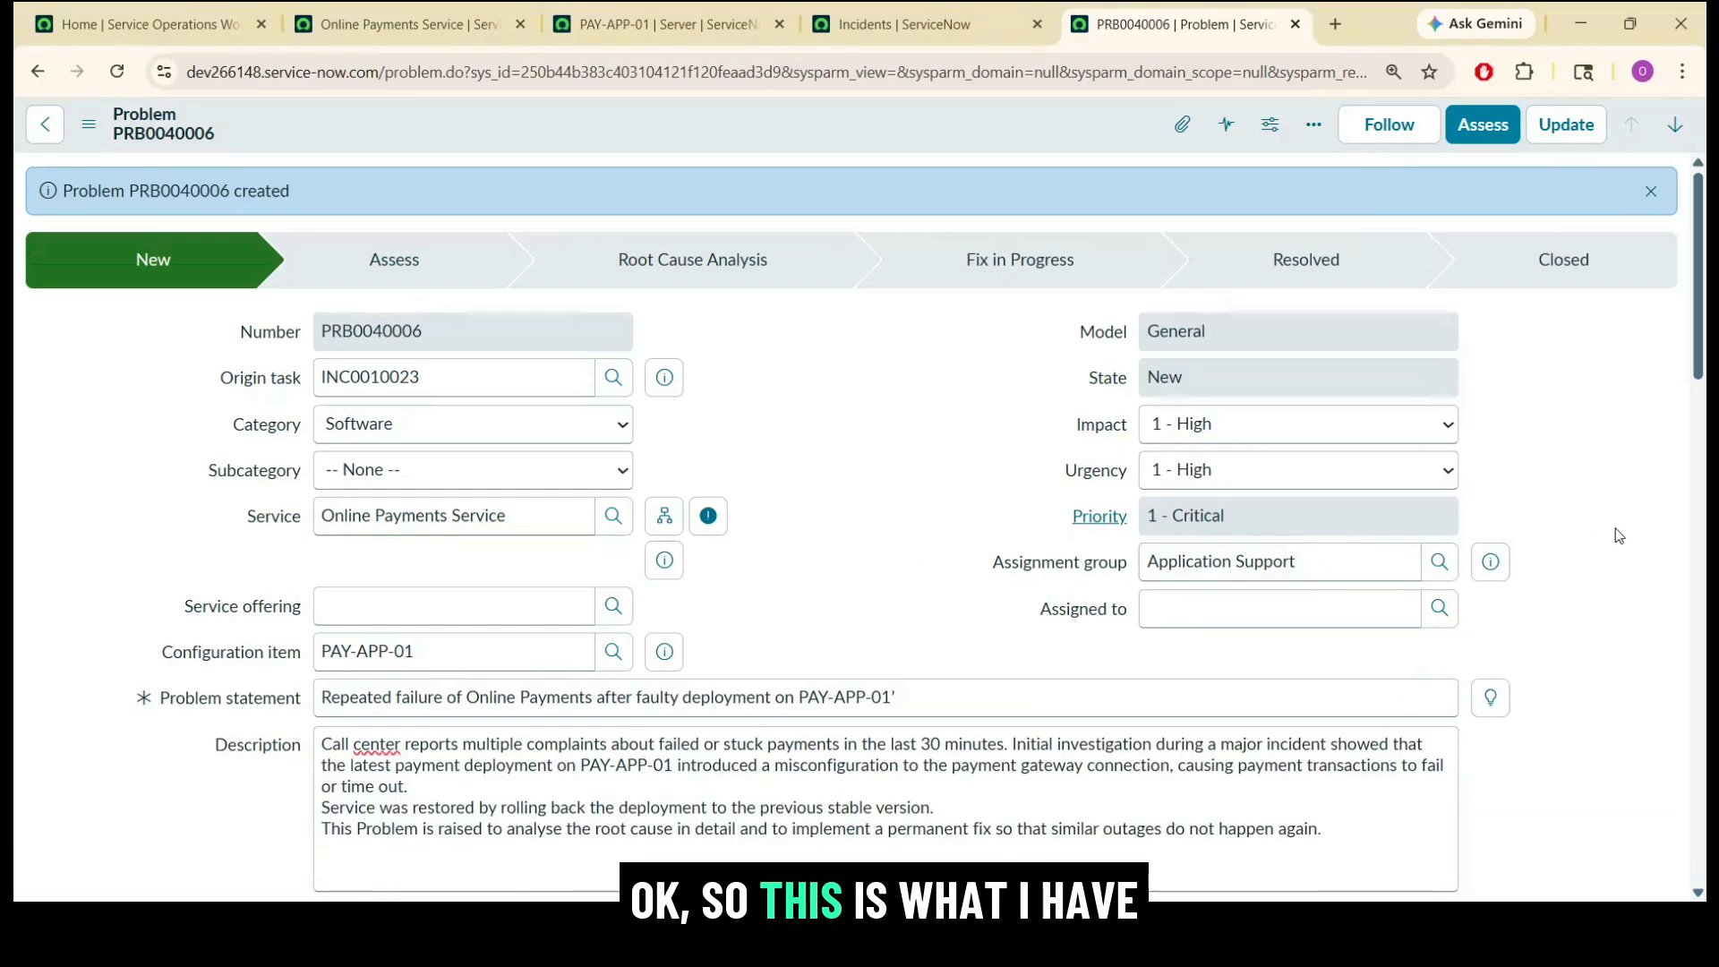
scroll(1165, 493, "down", 2)
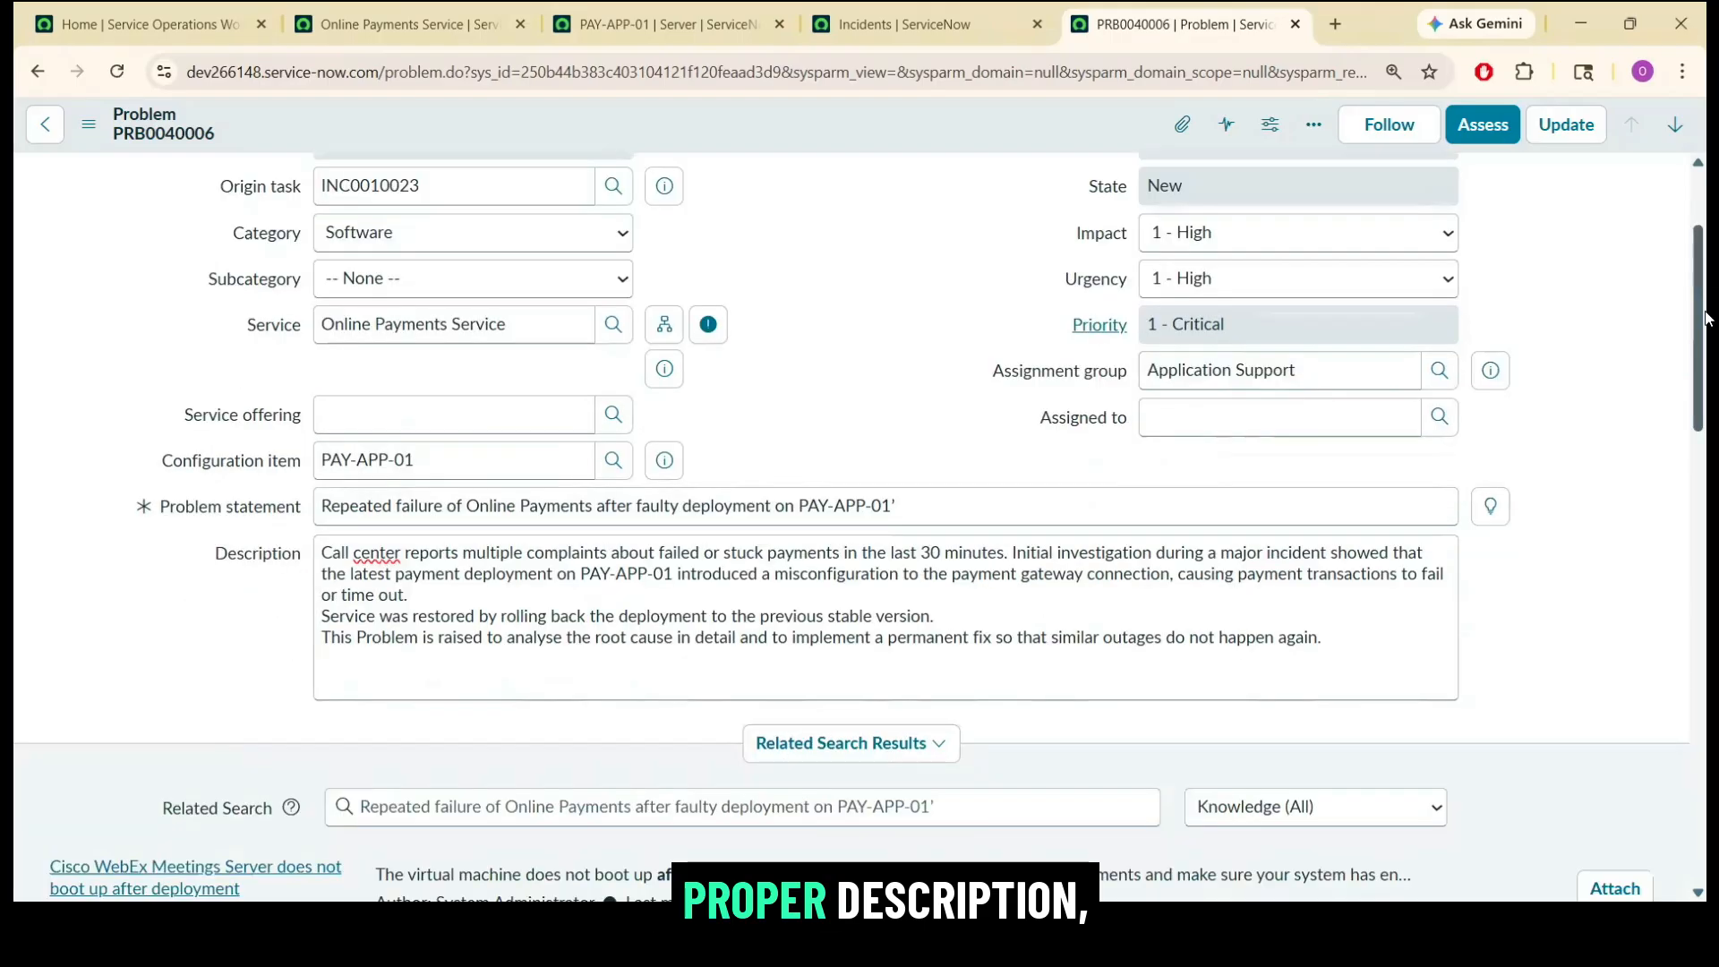
left_click(640, 587)
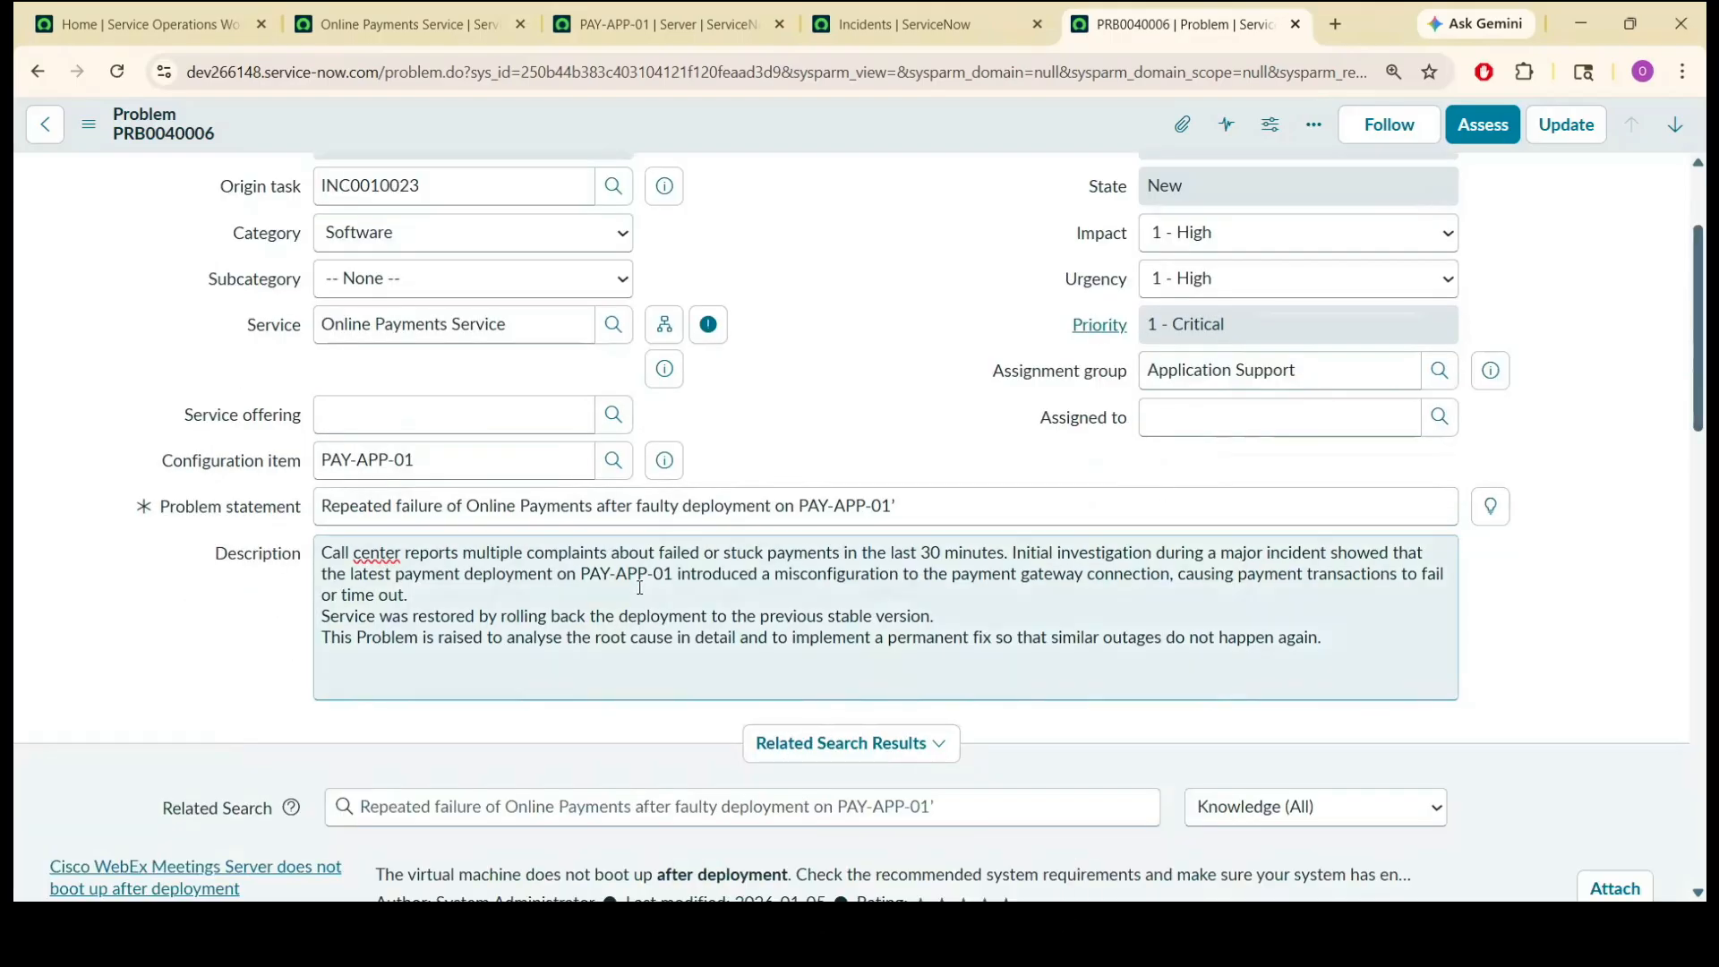
left_click(1253, 417)
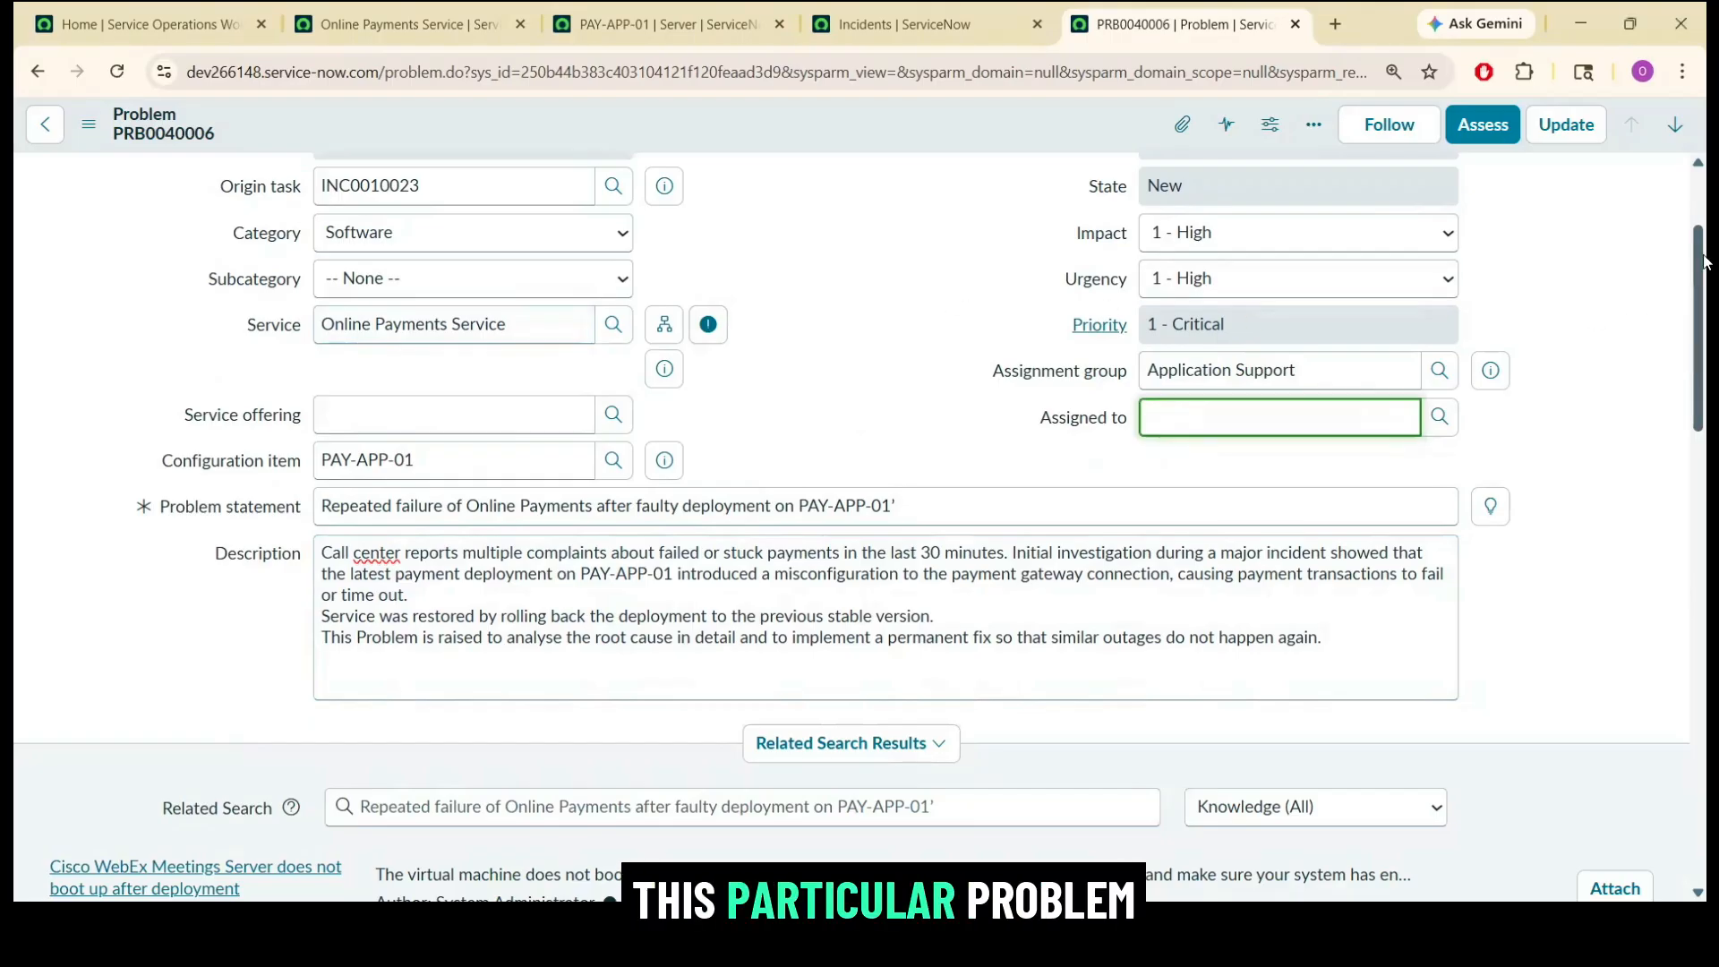
scroll(1707, 195, "up", 2)
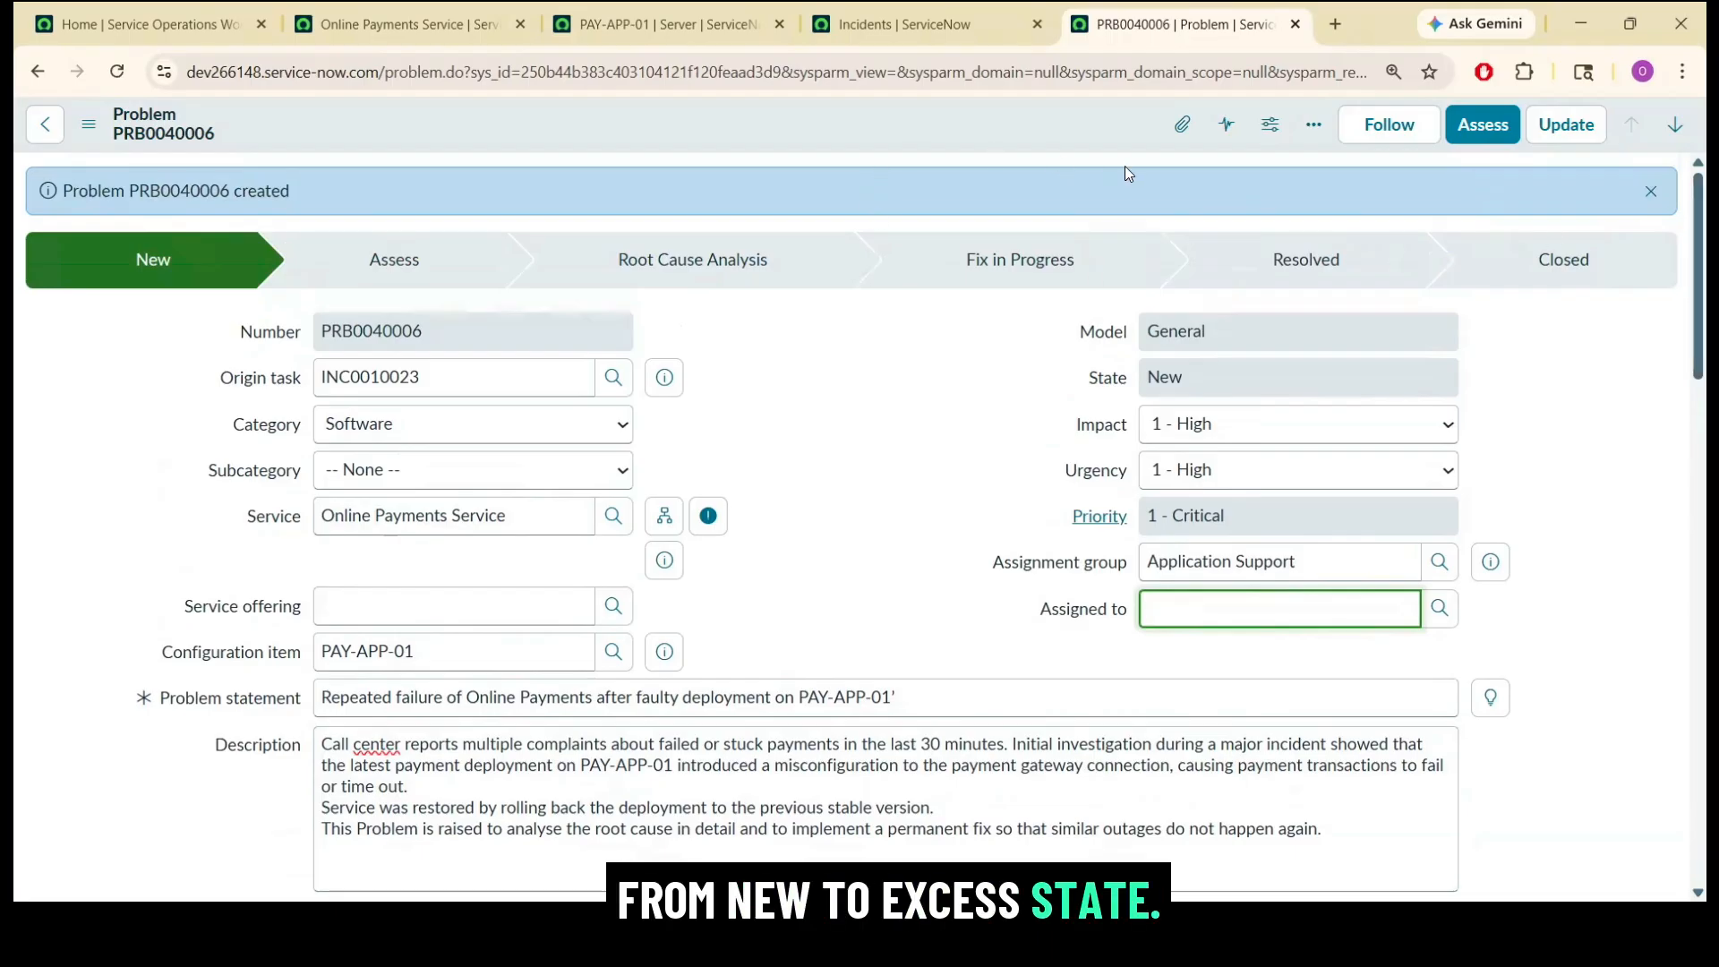
right_click(1065, 127)
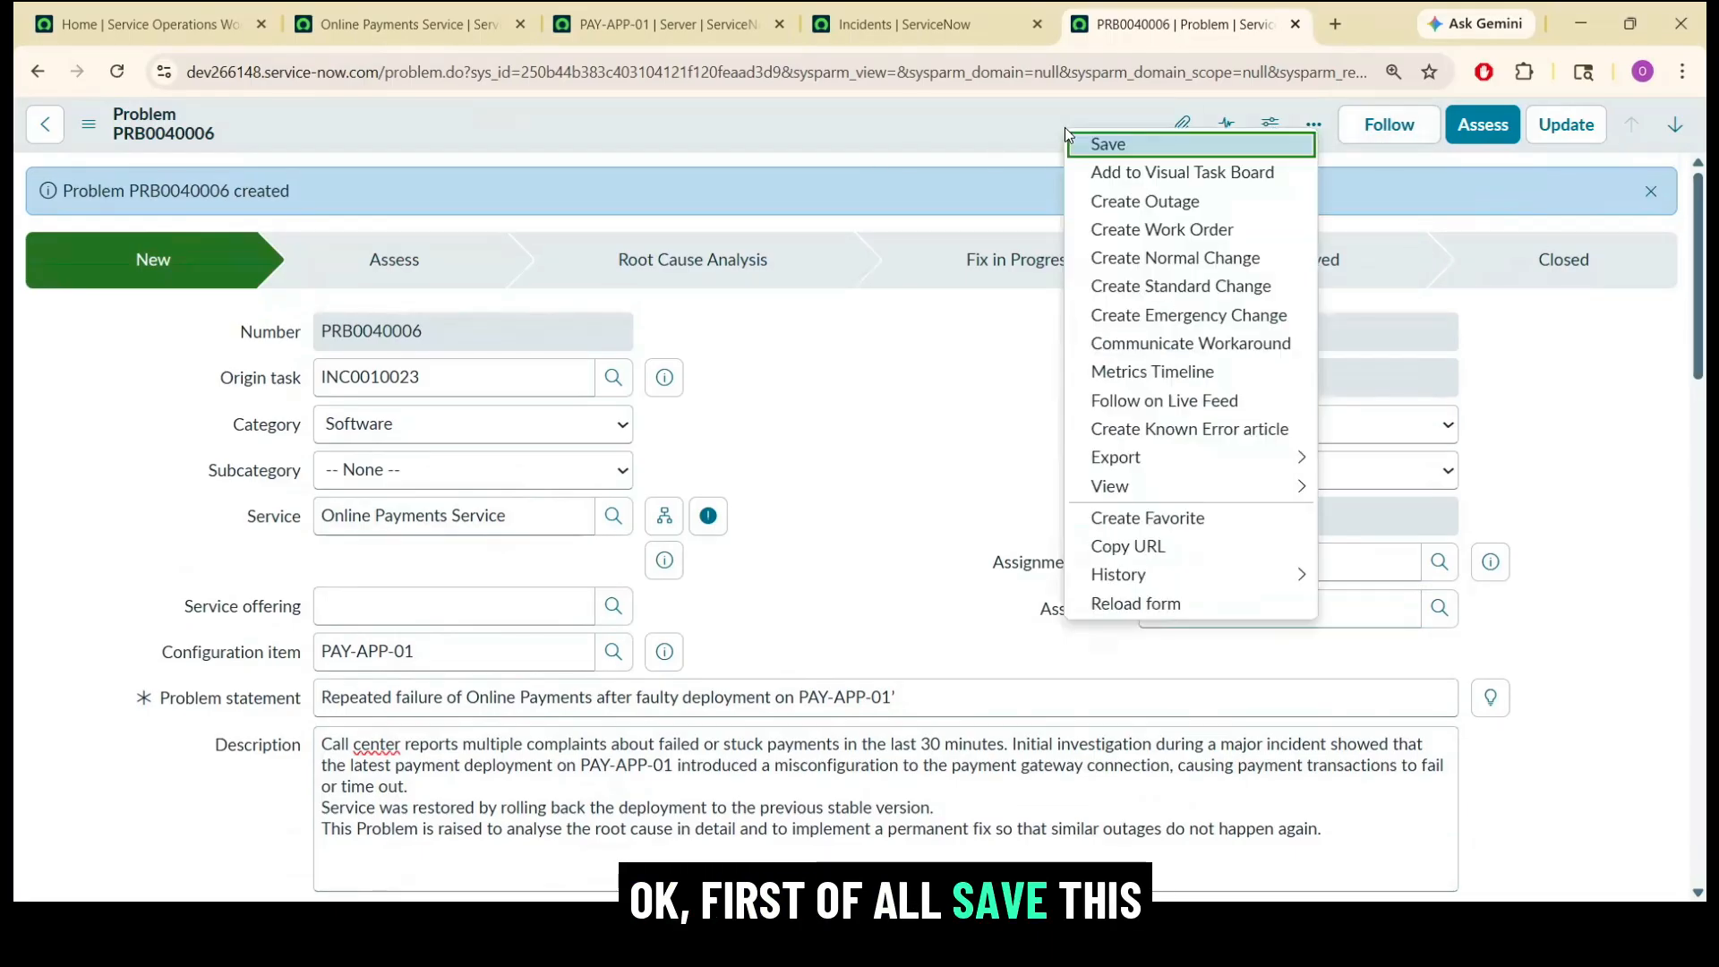
left_click(1102, 145)
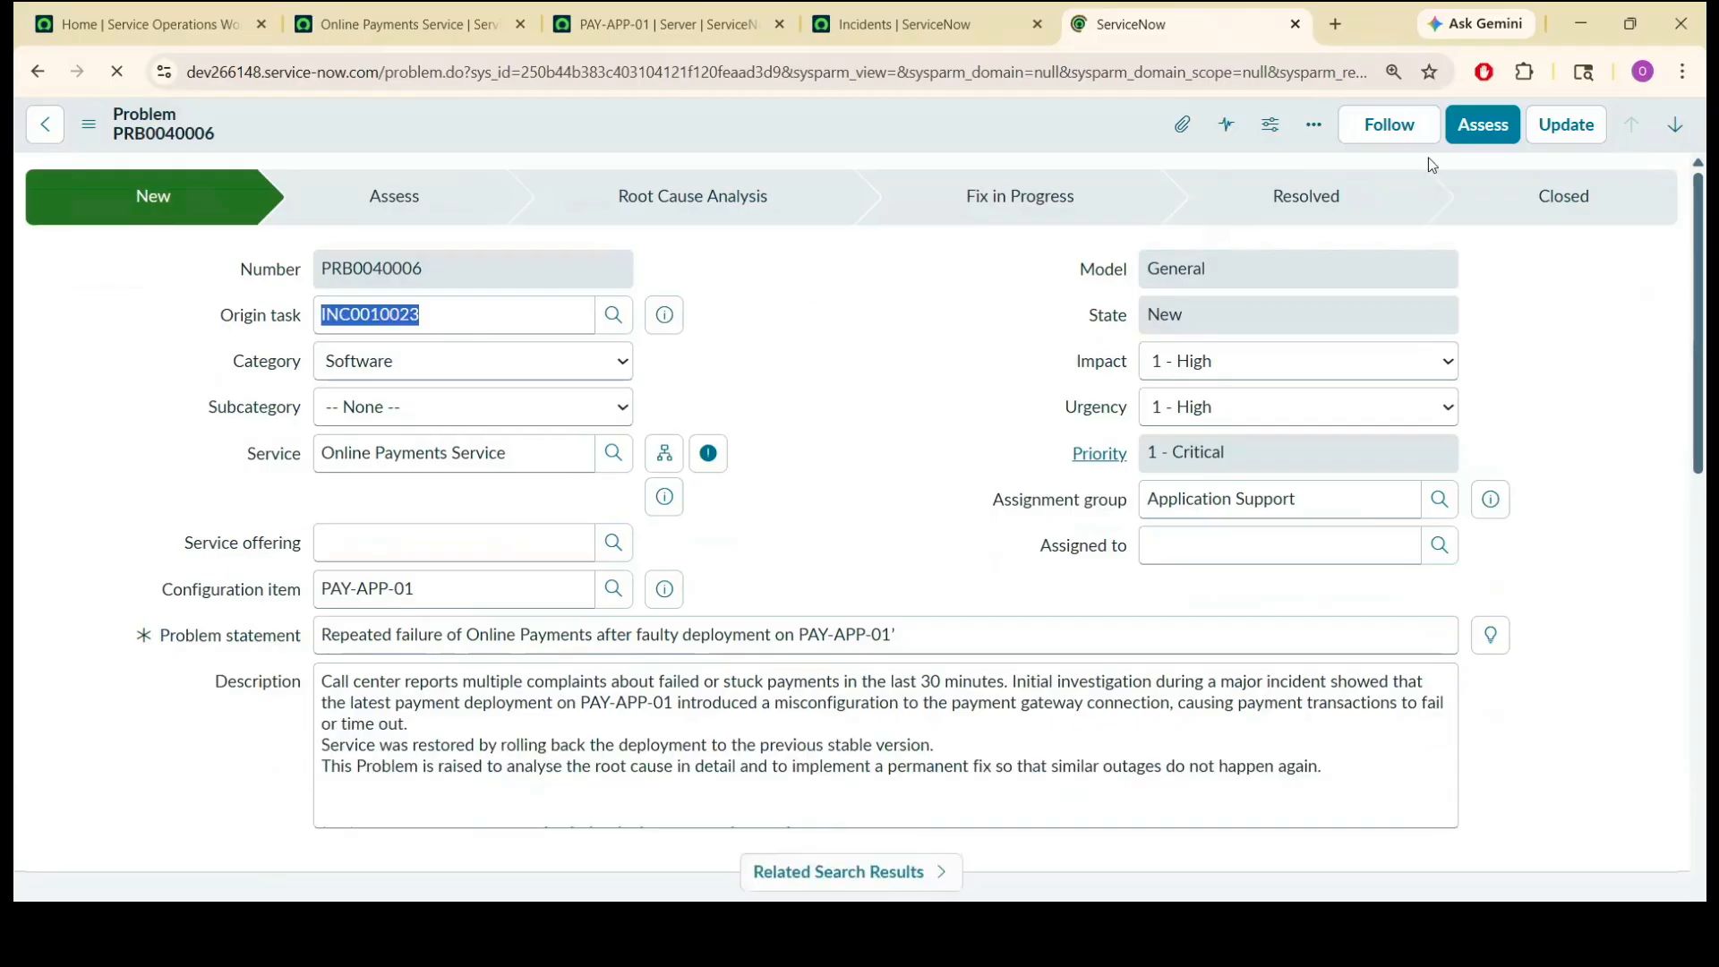
Move the problem to the Assess state, assigning it to the first user listed for the Application Support group.
left_click(1487, 134)
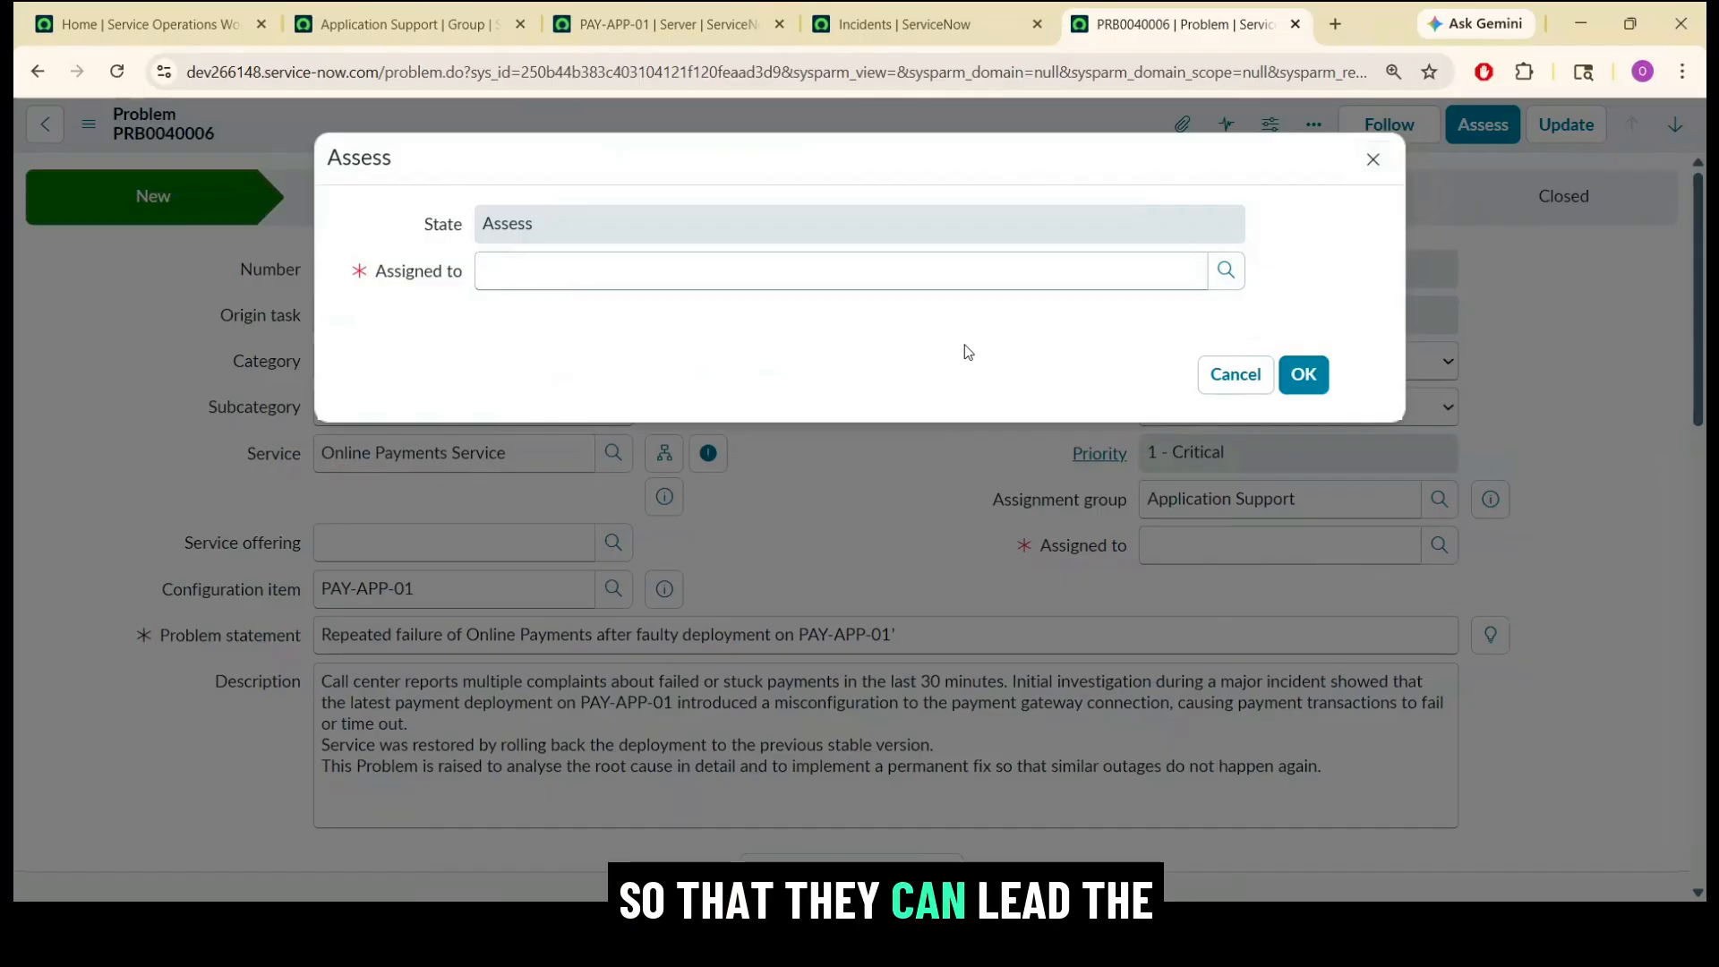
left_click(1237, 273)
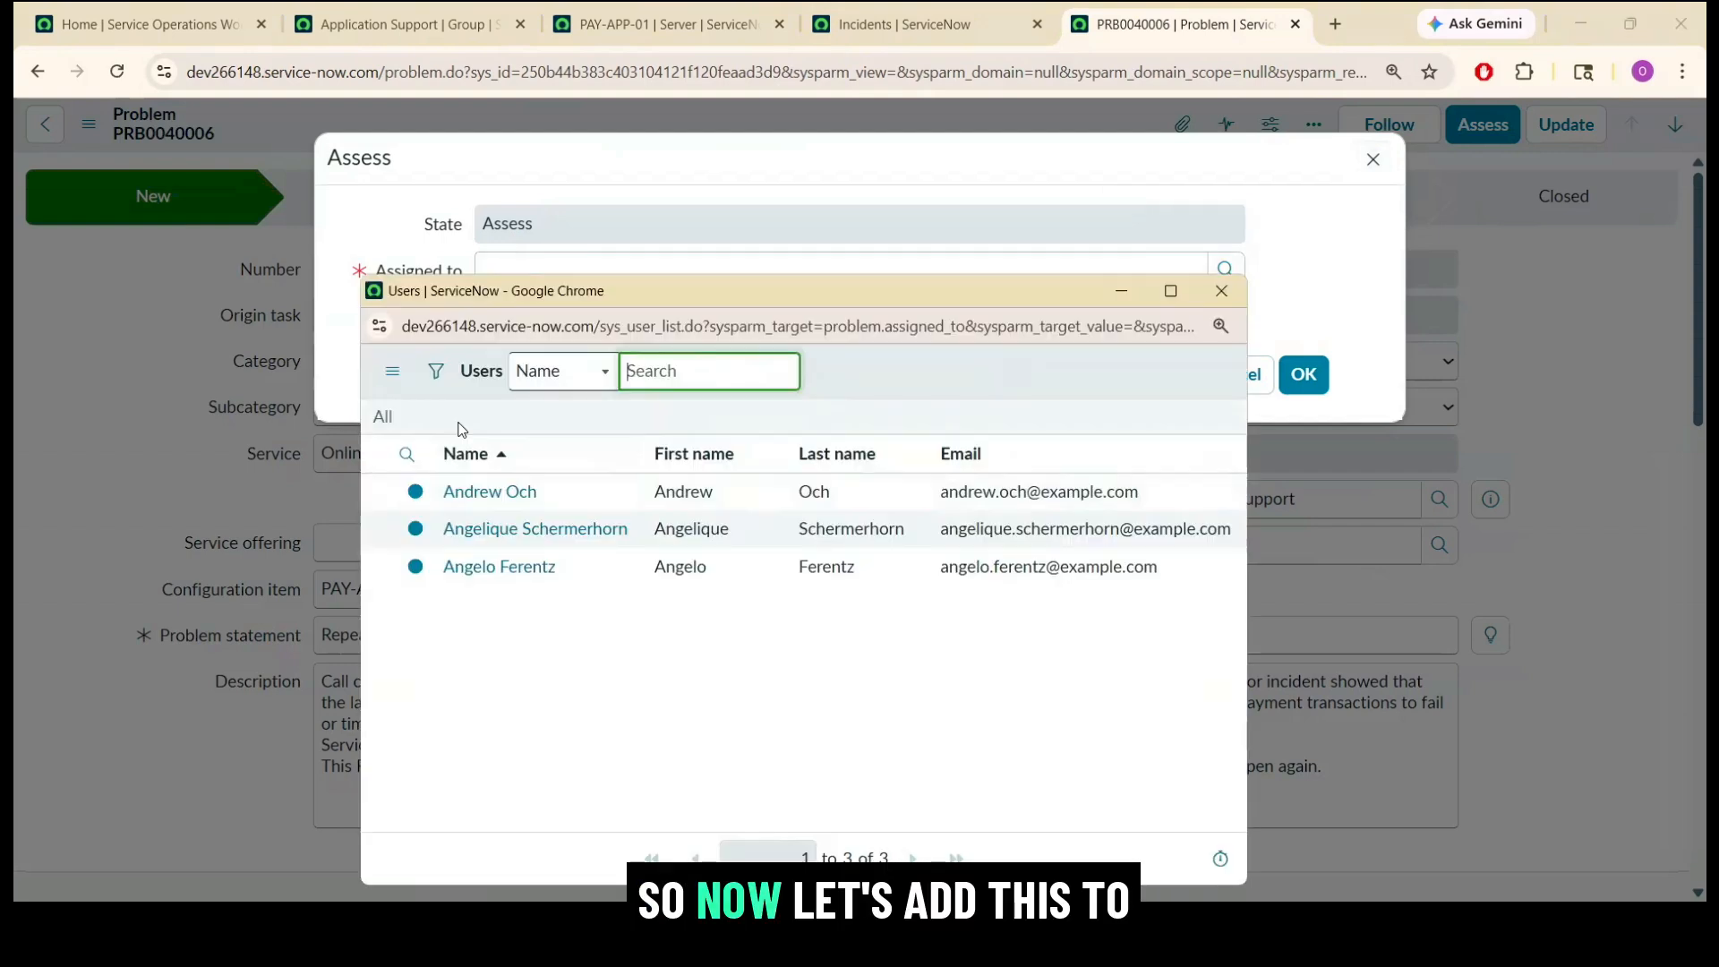
left_click(495, 500)
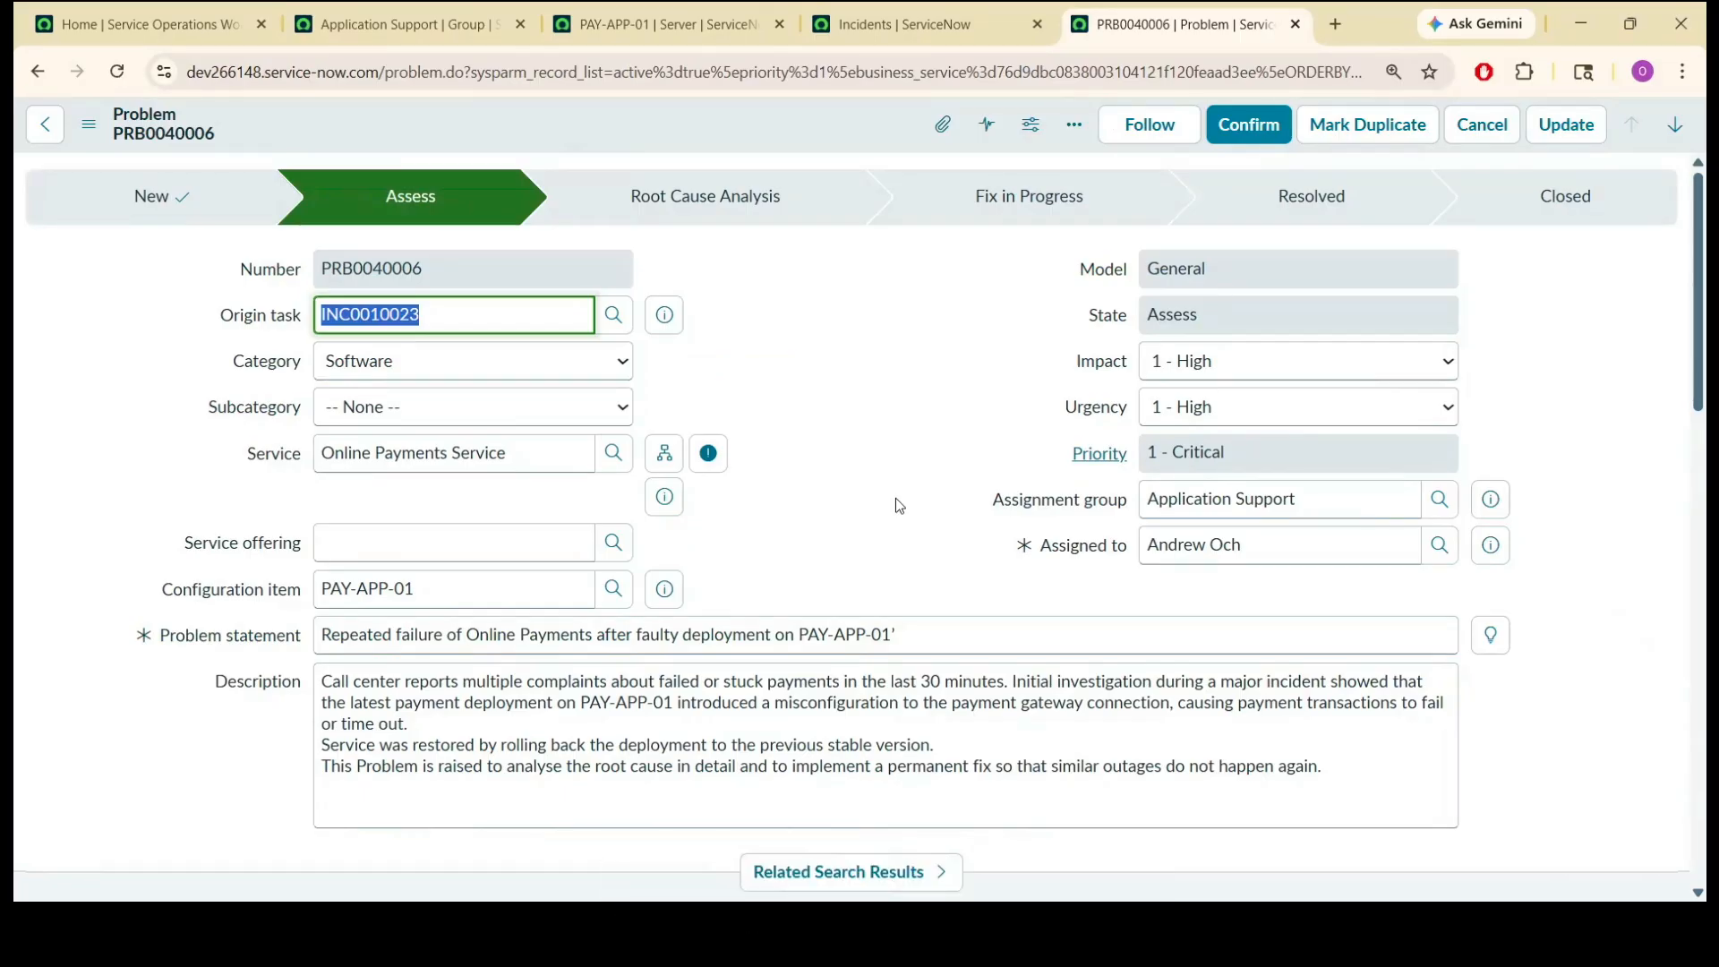
left_click(897, 533)
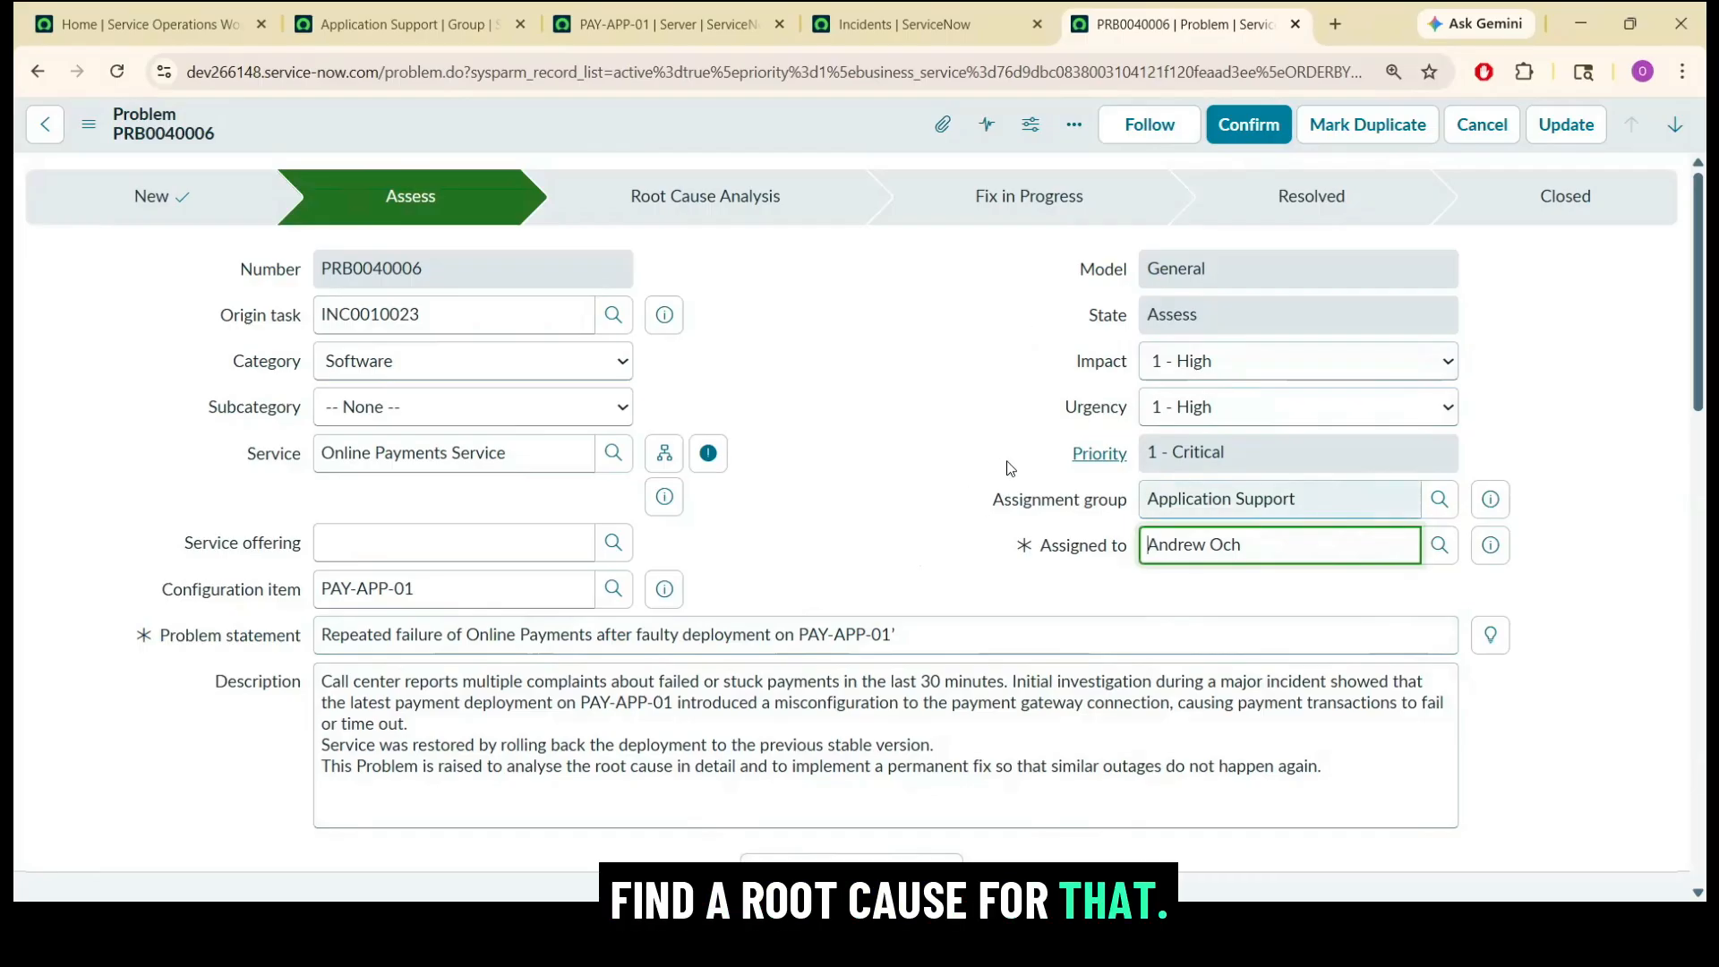
scroll(1707, 269, "down", 6)
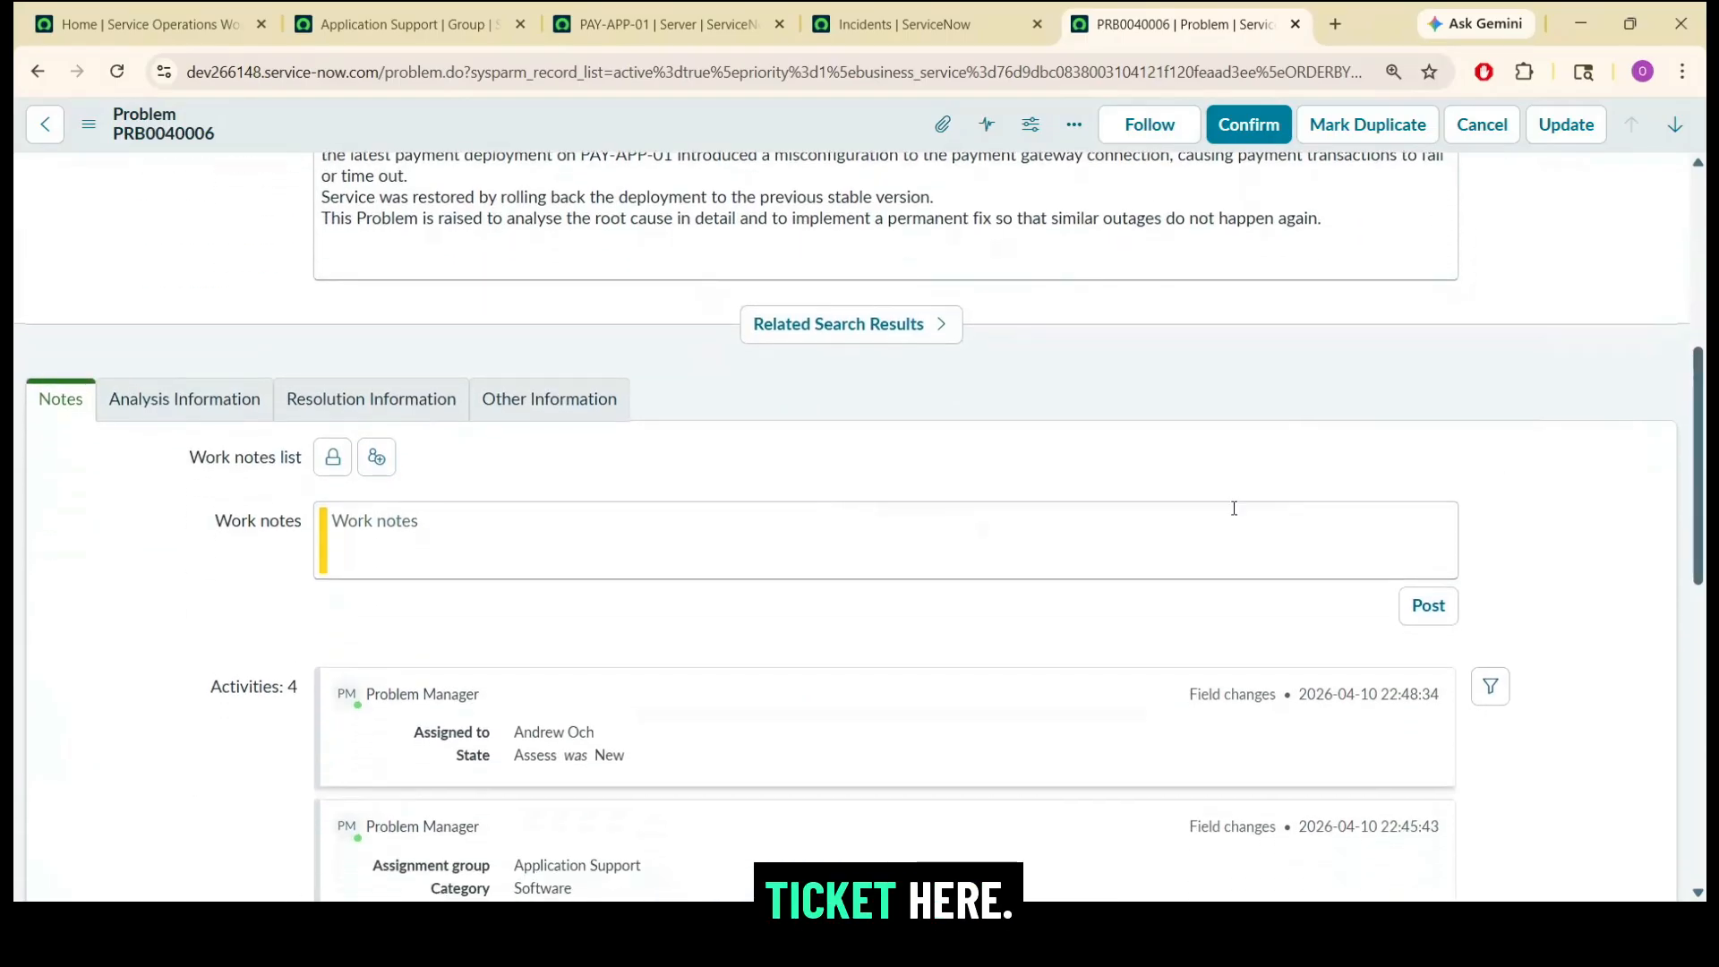
Add the work note "Assessment is true. The problem exist and need fix." and confirm the problem into root cause analysis.
left_click(866, 556)
type("Assessment is true. The problem exist and need fix")
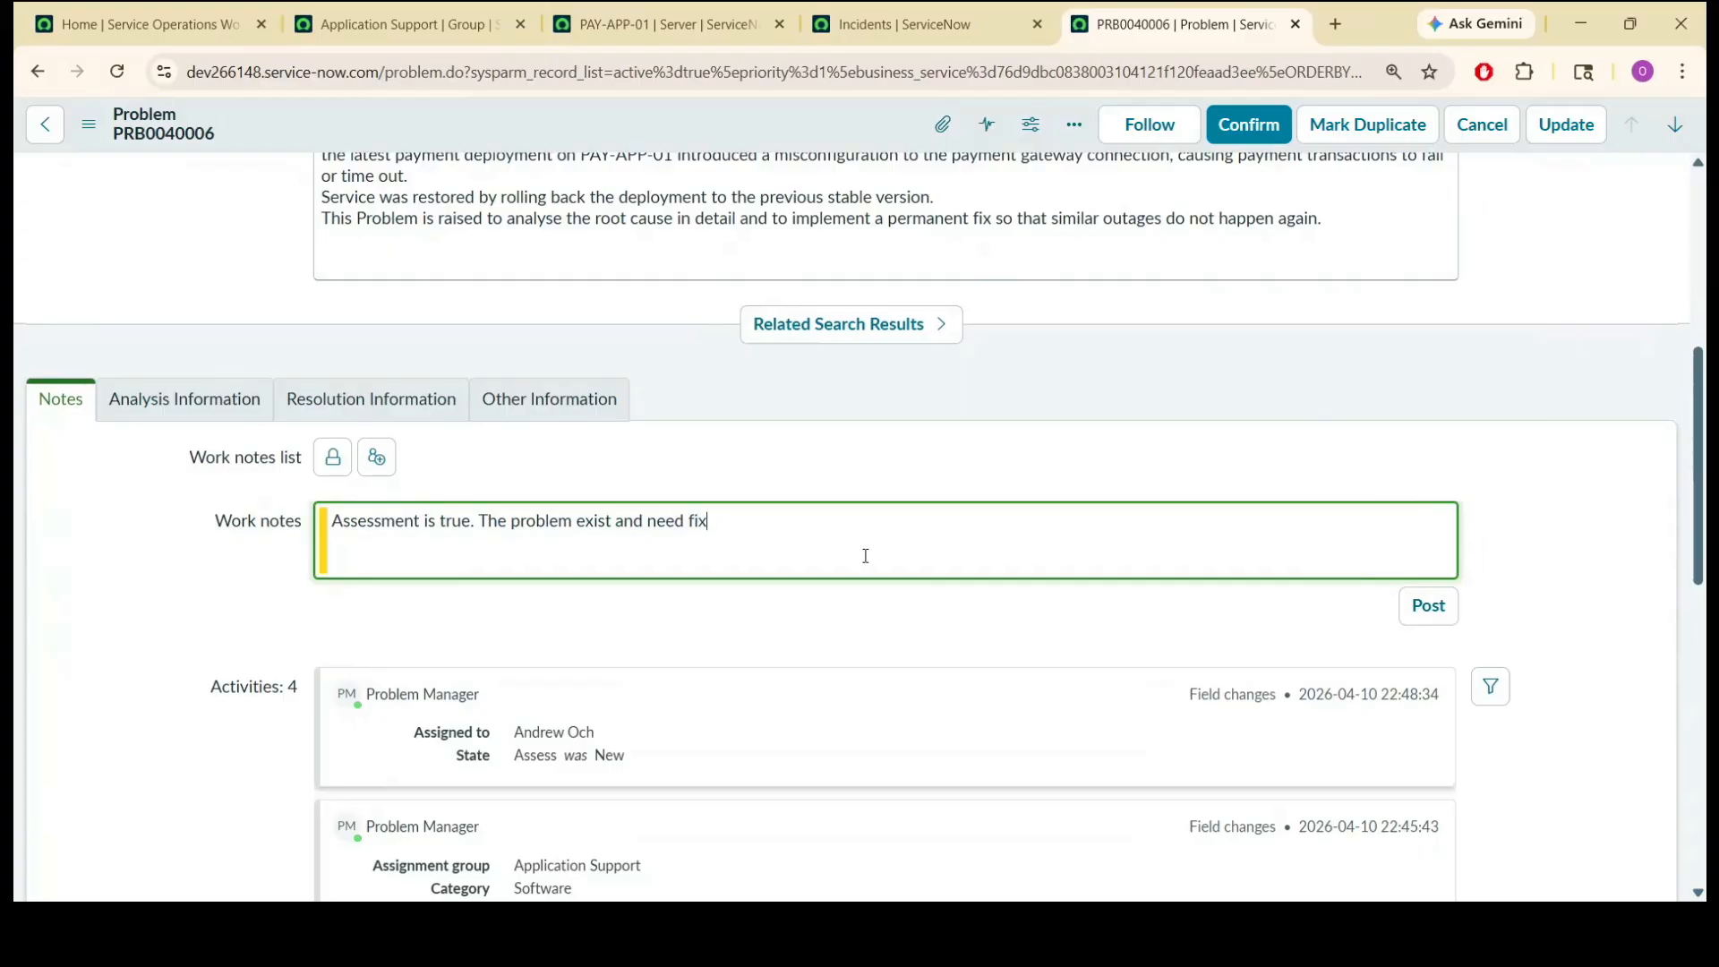
key("BackSpace")
type(".")
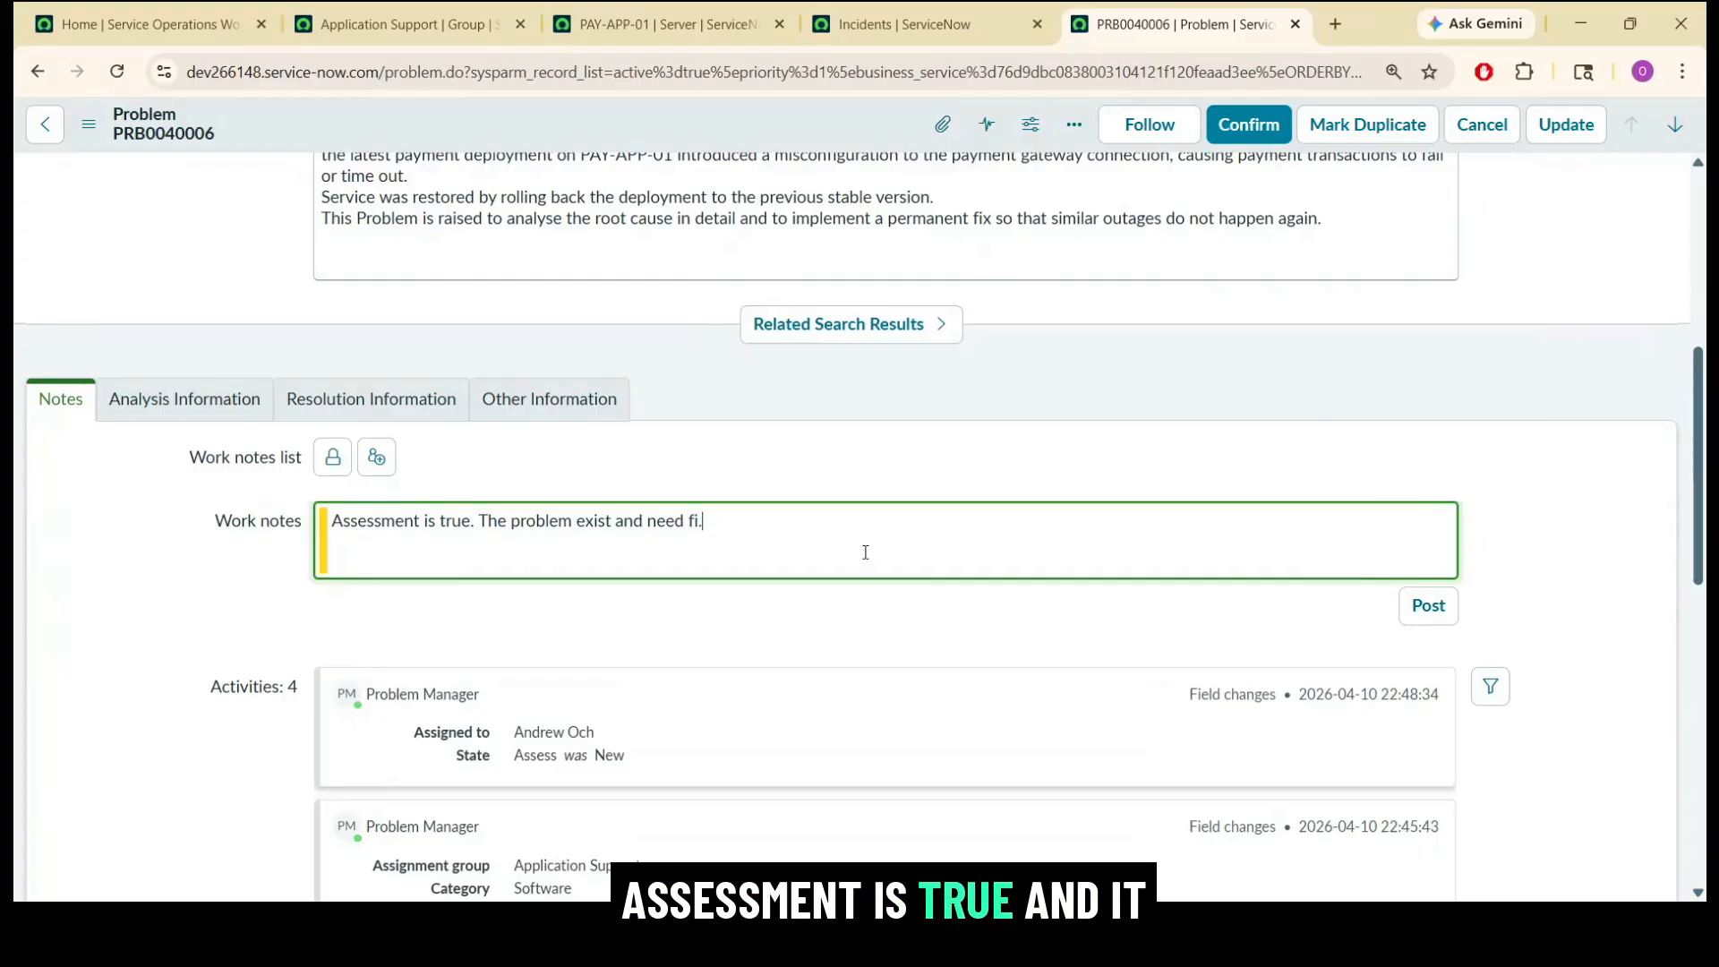
key("BackSpace")
type("x.")
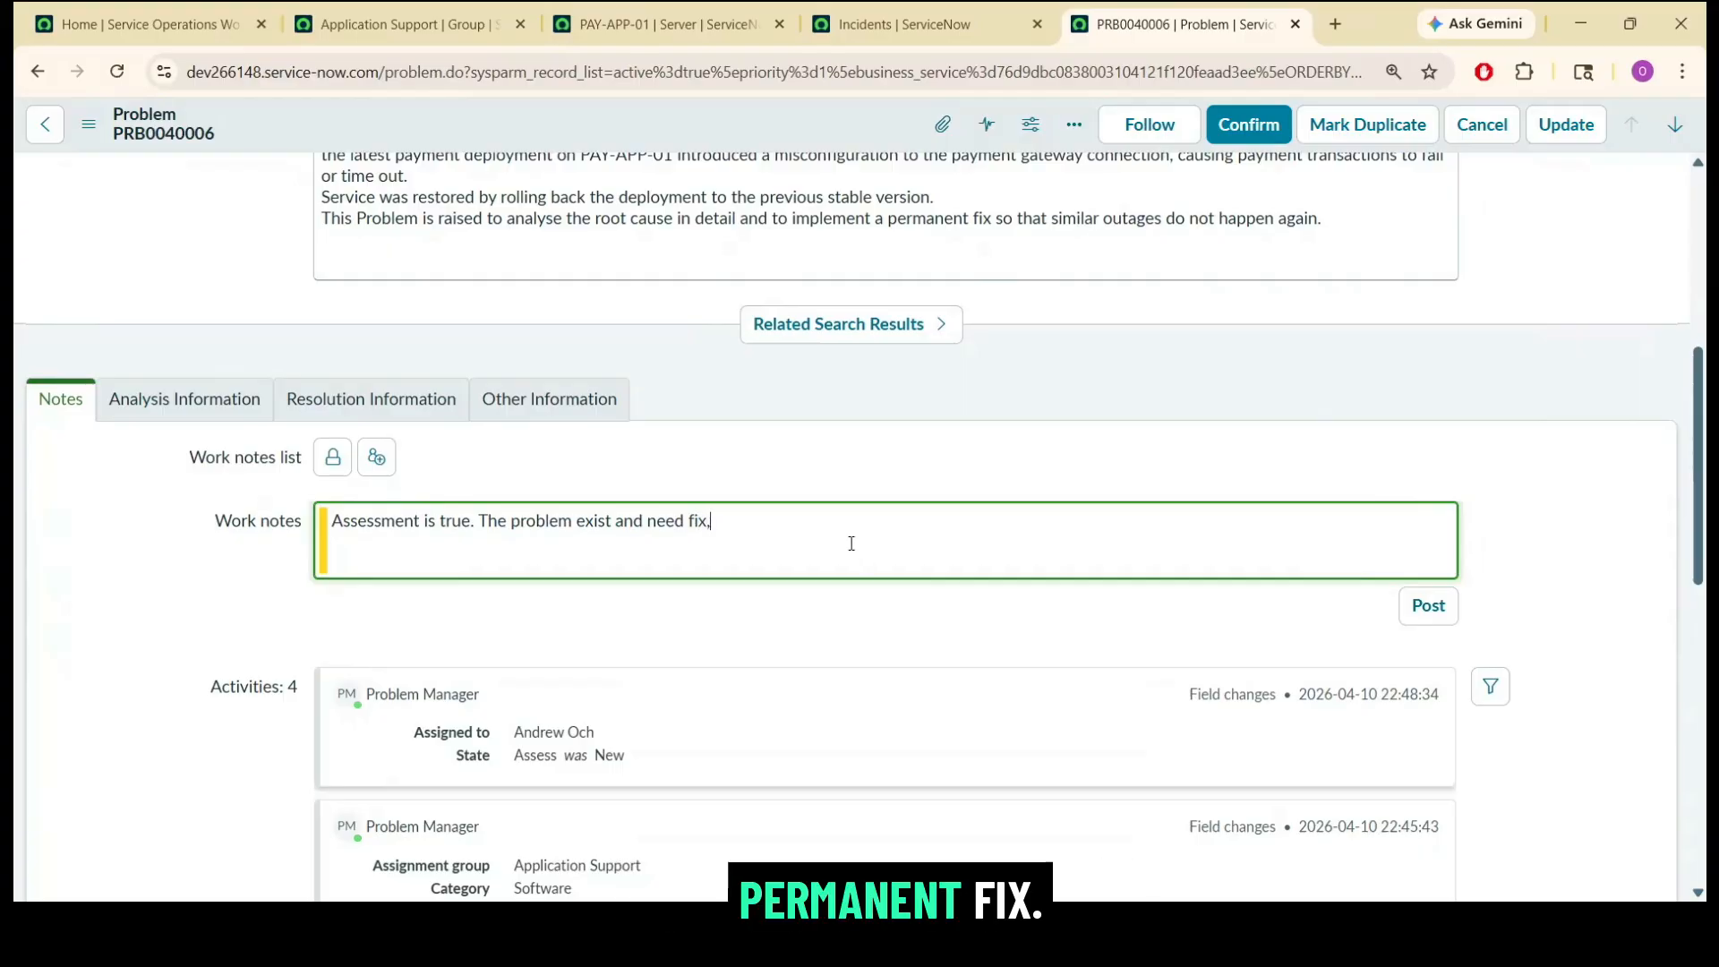
left_click(1252, 128)
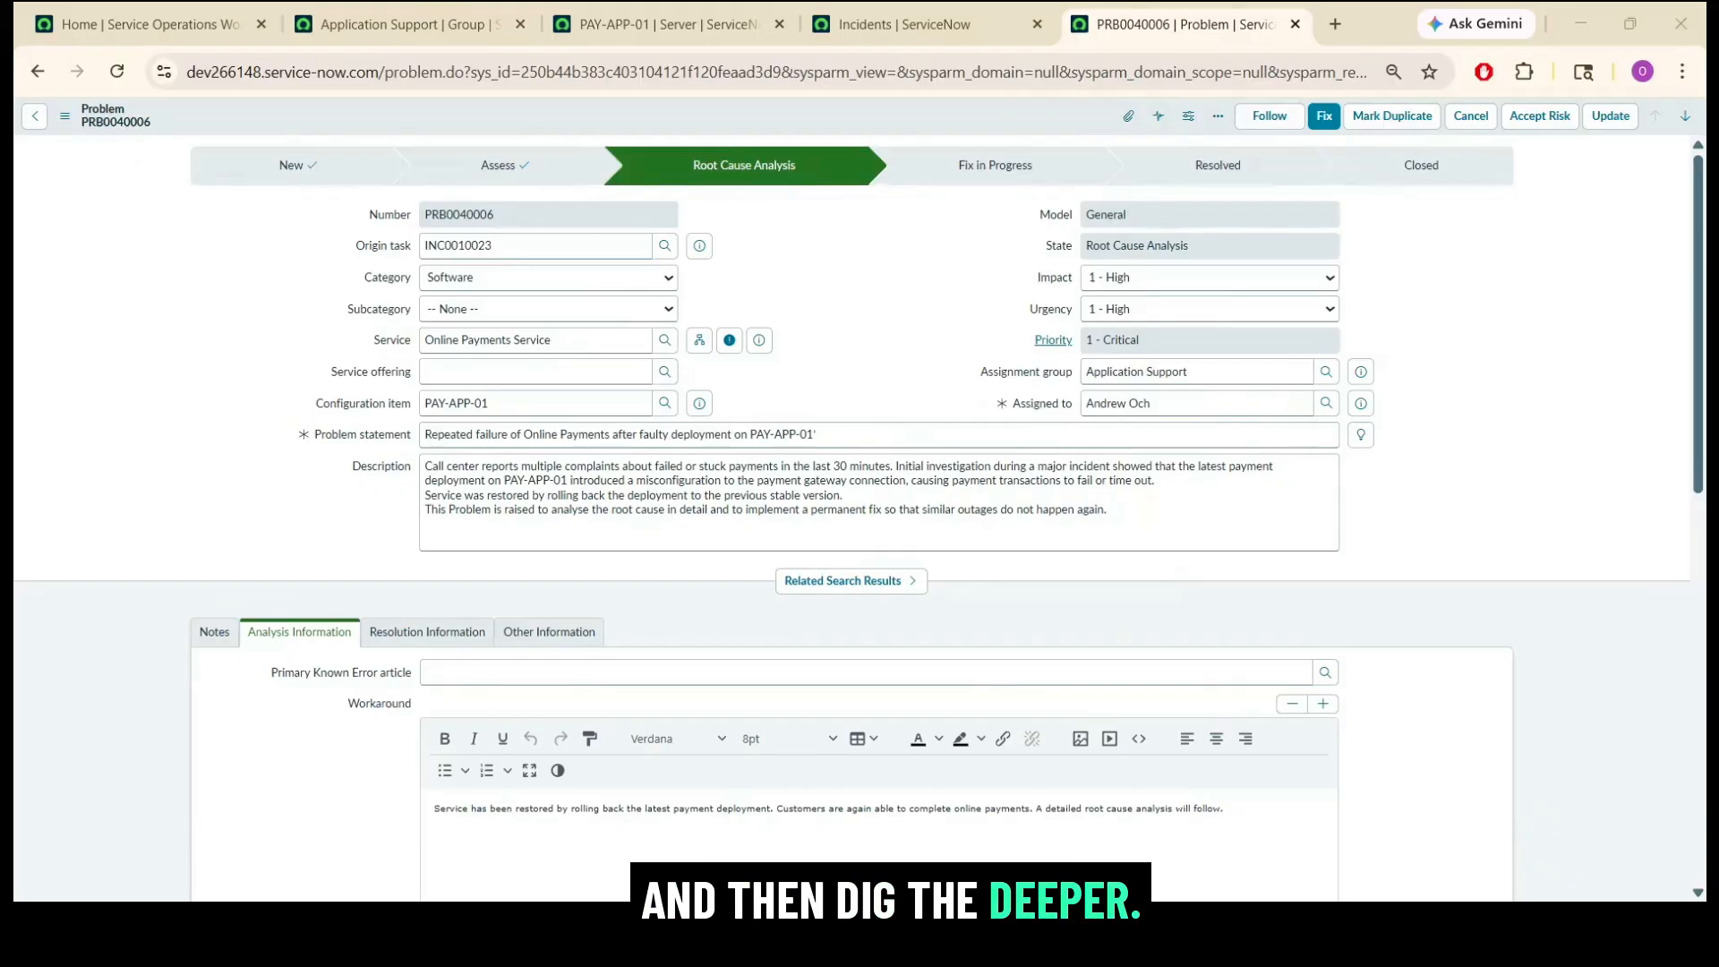
Fill in the problem's cause notes with the incorrect payment gateway configuration, the contributing factors and the rollback workaround.
key("ctrl+0")
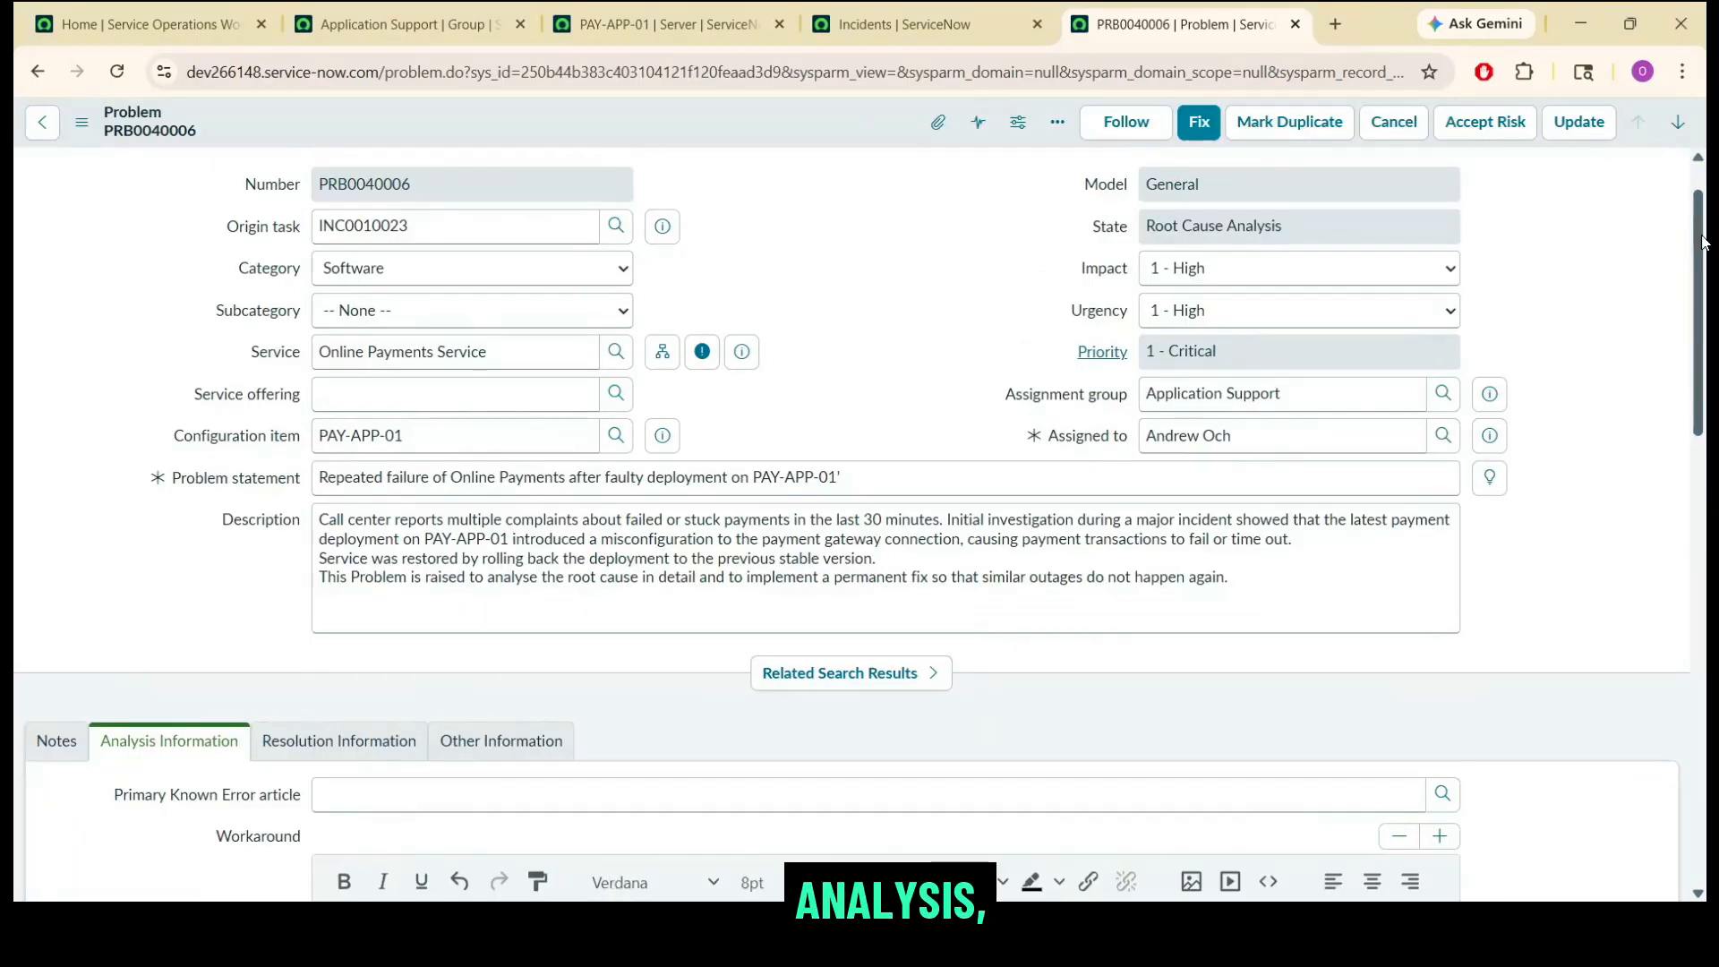
left_click_drag(1704, 241, 1707, 415)
double_click(276, 352)
scroll(469, 503, "down", 5)
left_click_drag(219, 393, 299, 416)
left_click(455, 612)
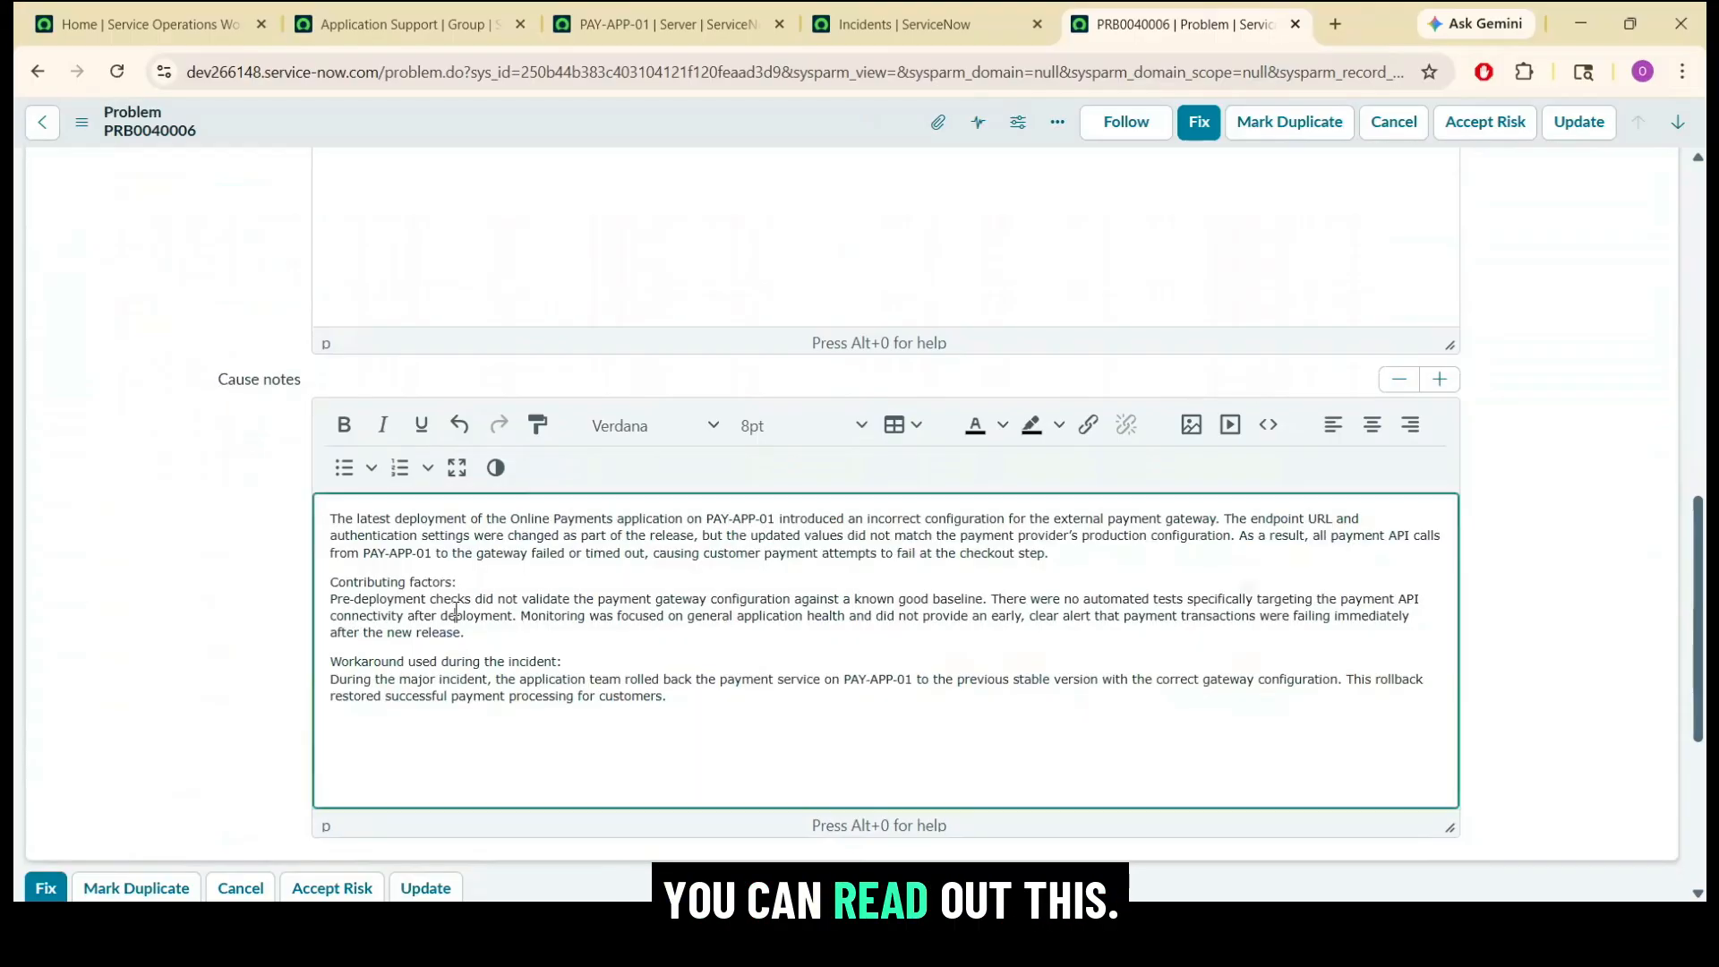
left_click_drag(518, 649, 309, 520)
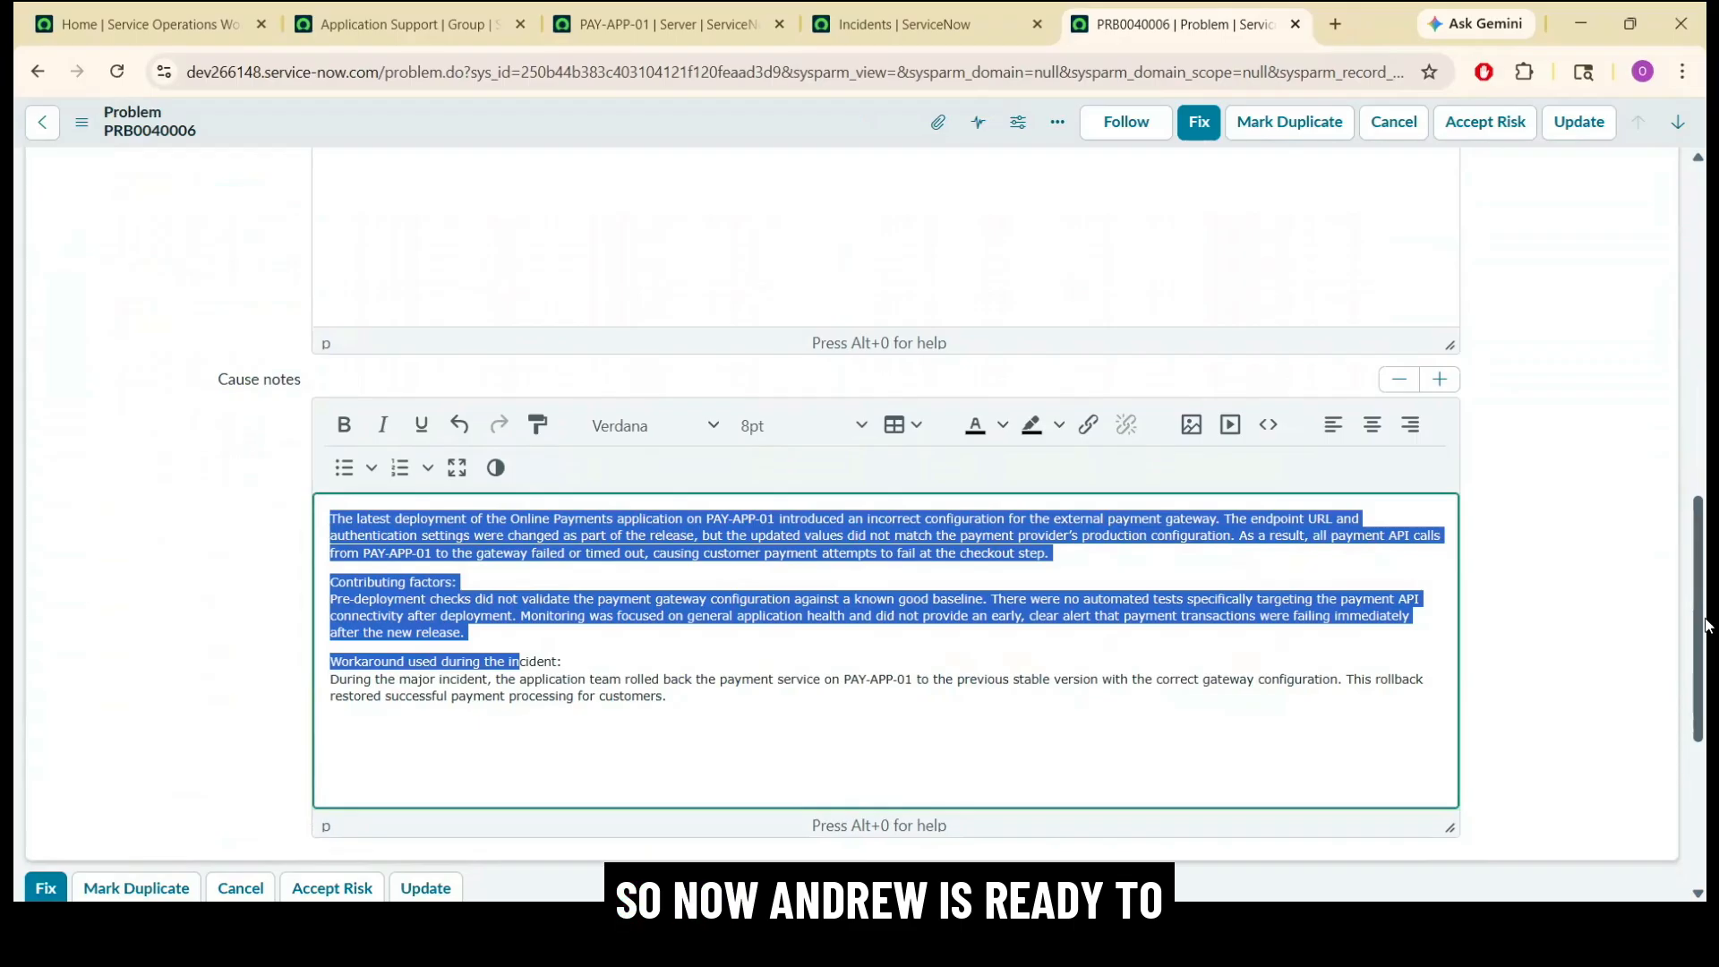
Move the problem to Fix in Progress with fix notes covering gateway correction, automated configuration check, post-deployment smoke test and enhanced monitoring.
left_click_drag(1705, 624, 1705, 293)
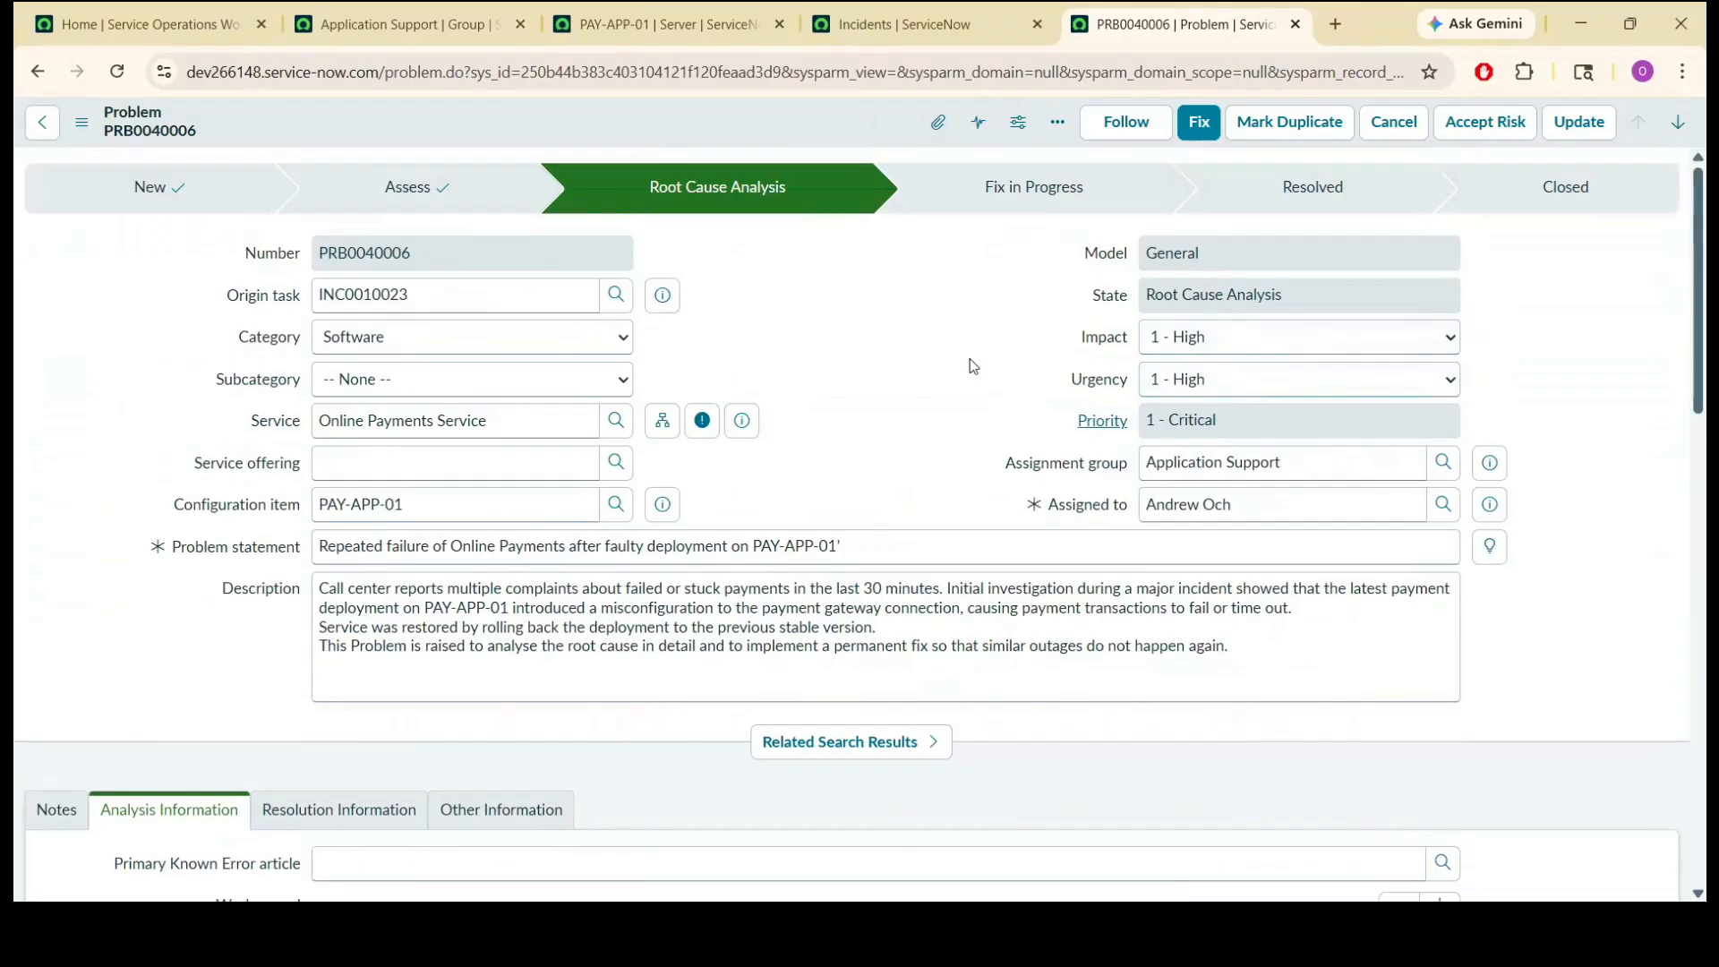
left_click(1199, 125)
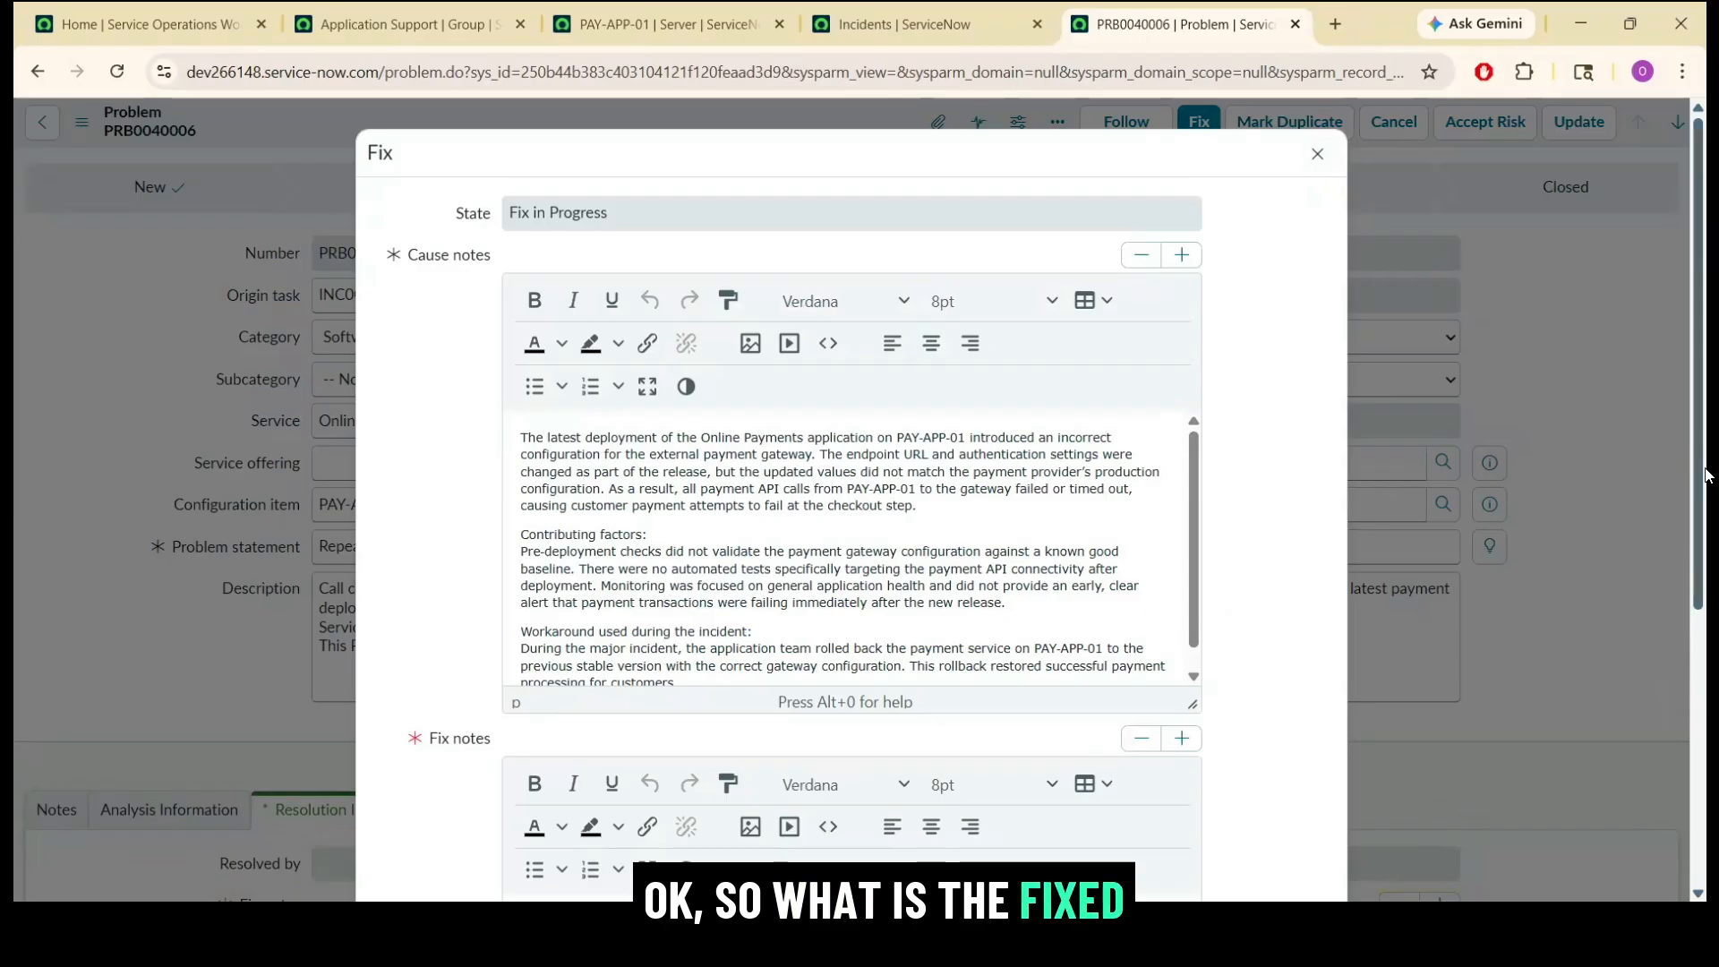
scroll(1038, 730, "down", 5)
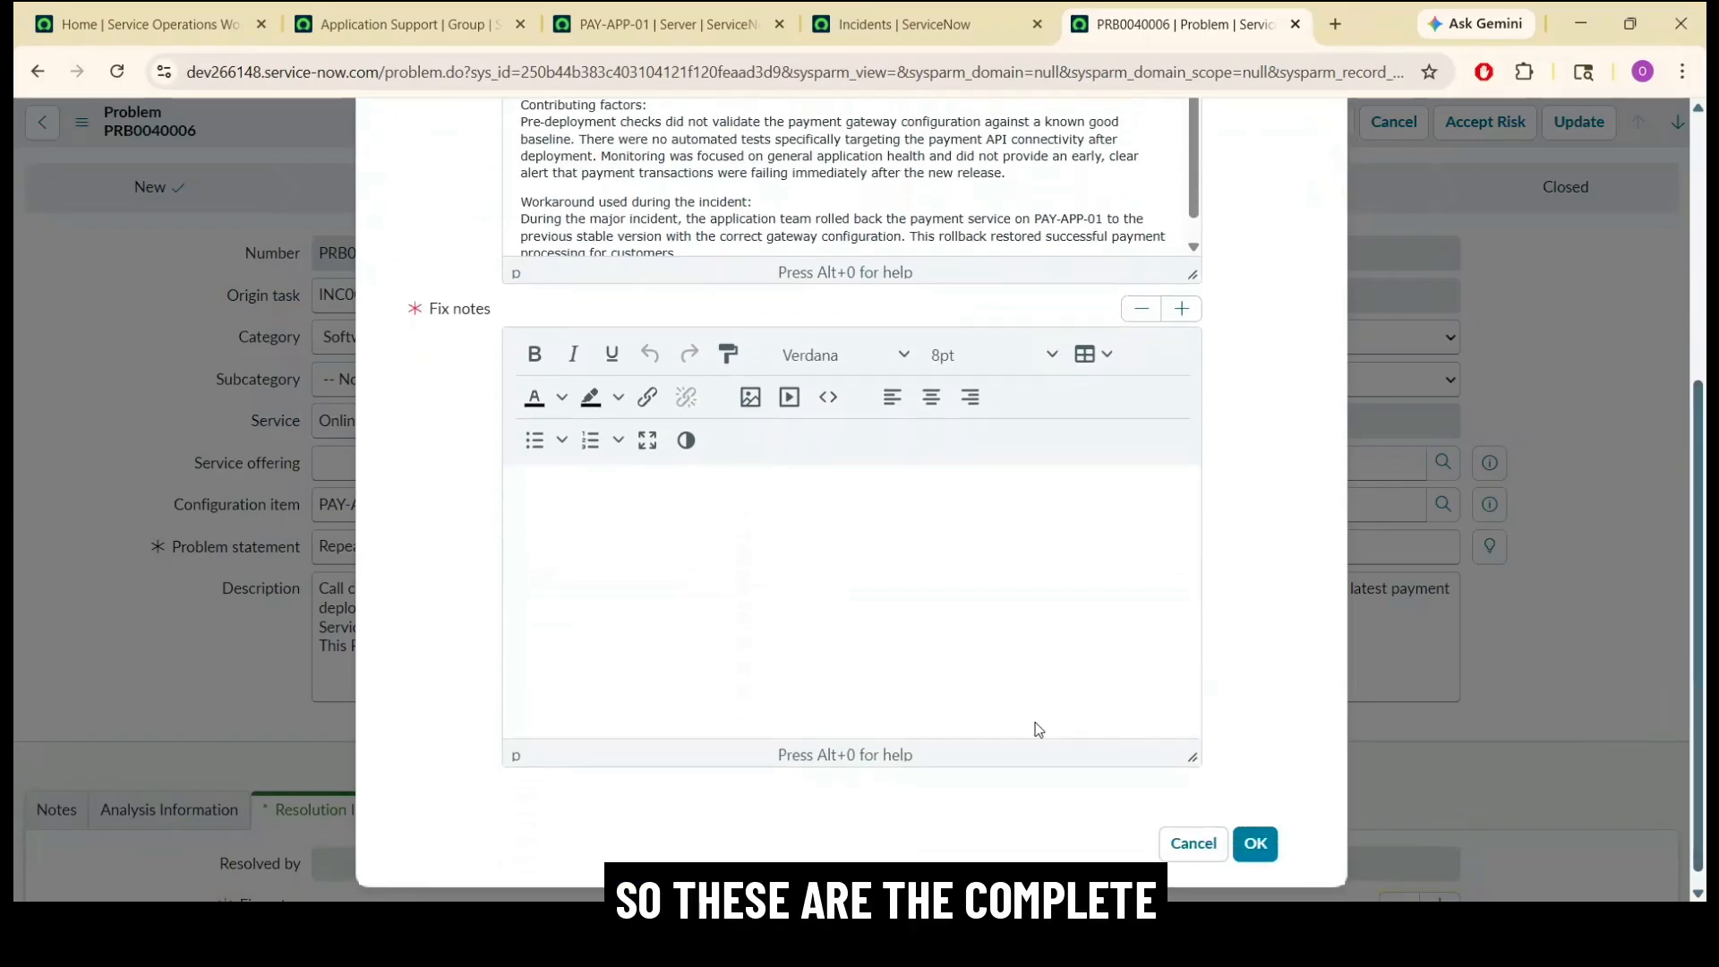
left_click(1038, 730)
key("ctrl+v")
scroll(818, 491, "up", 3)
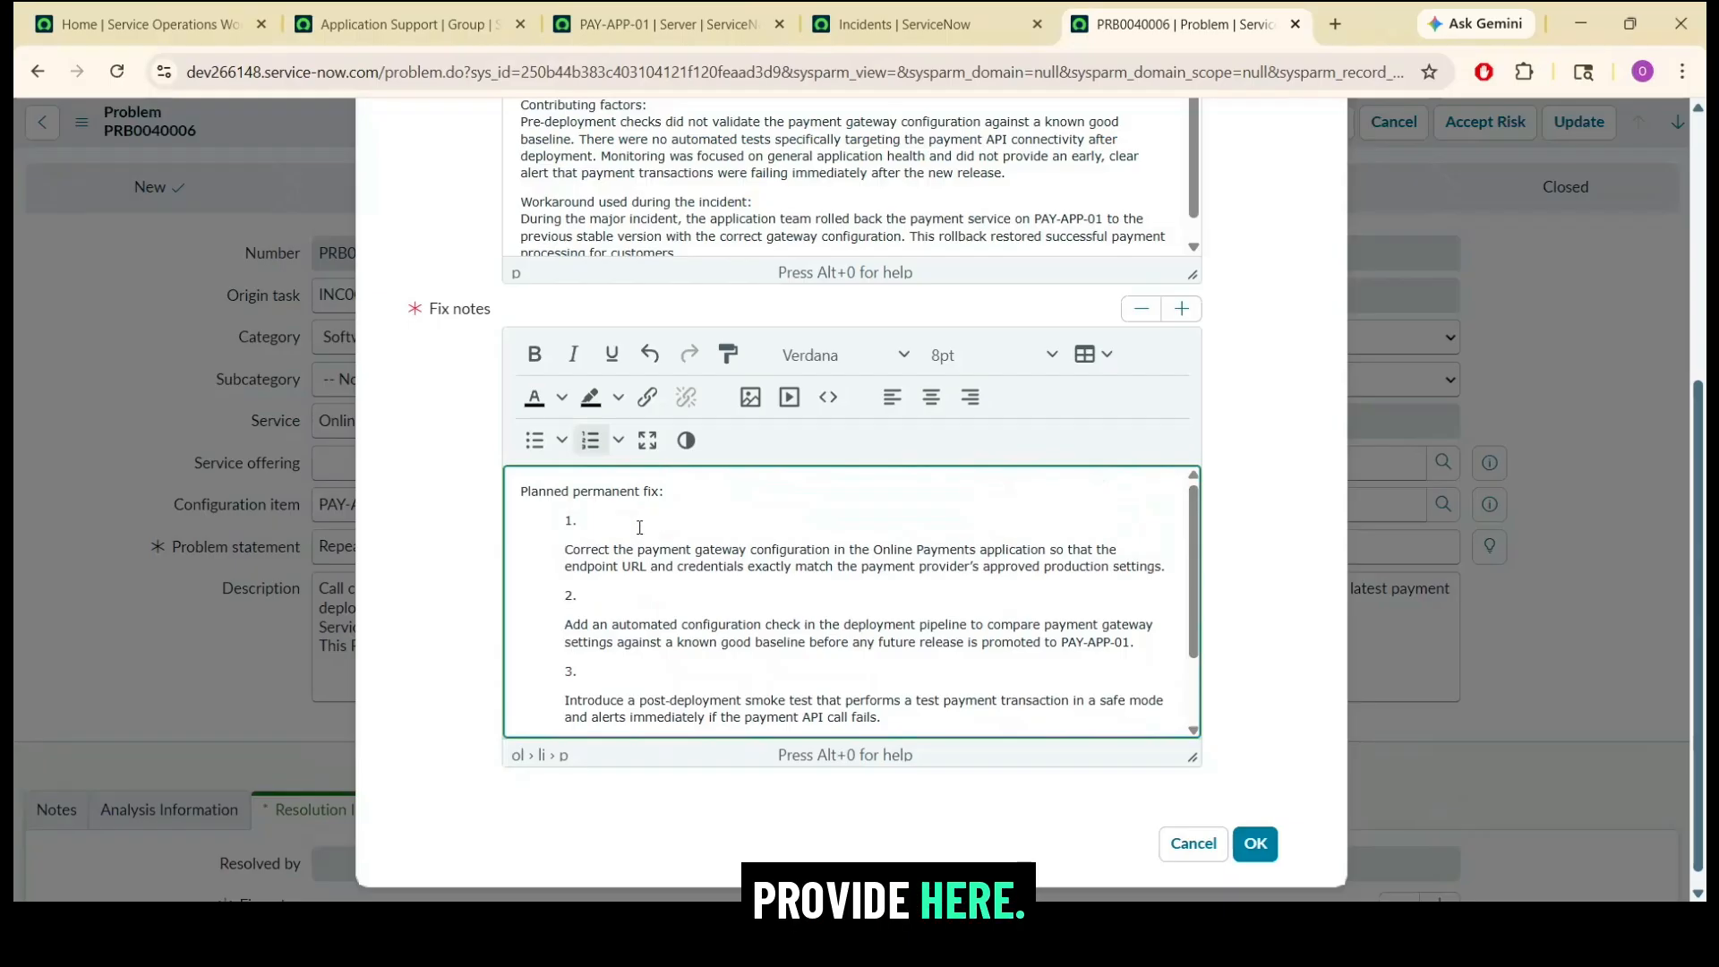
scroll(639, 527, "down", 1)
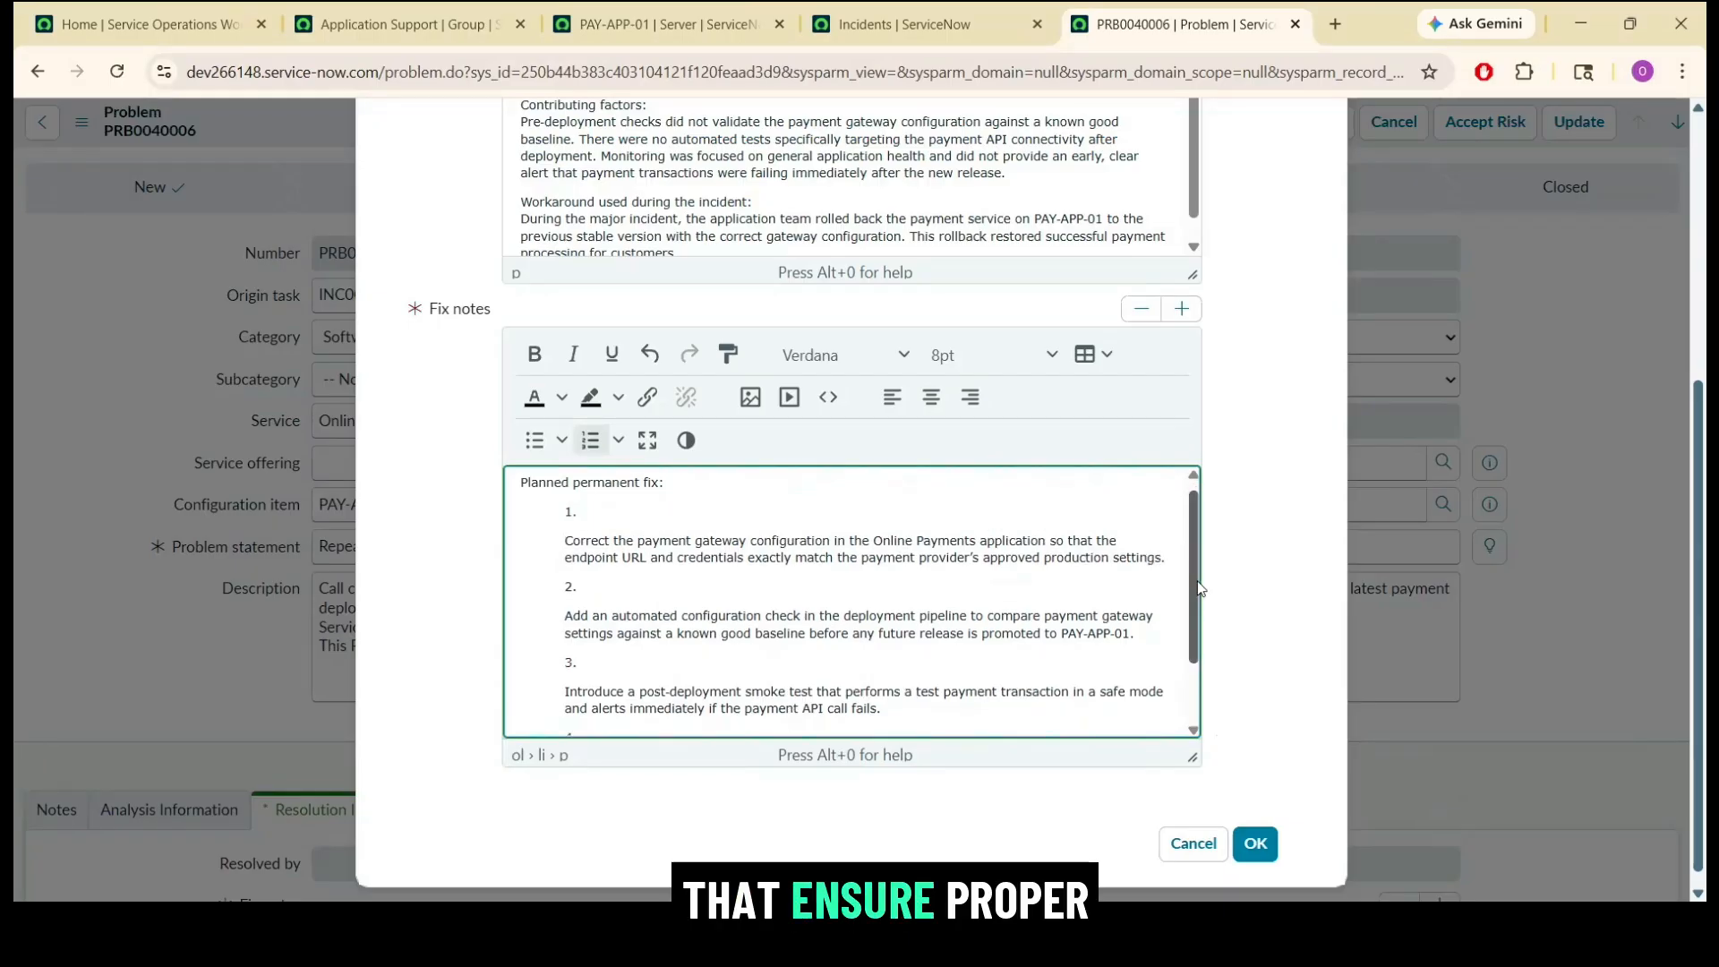
scroll(1196, 600, "down", 2)
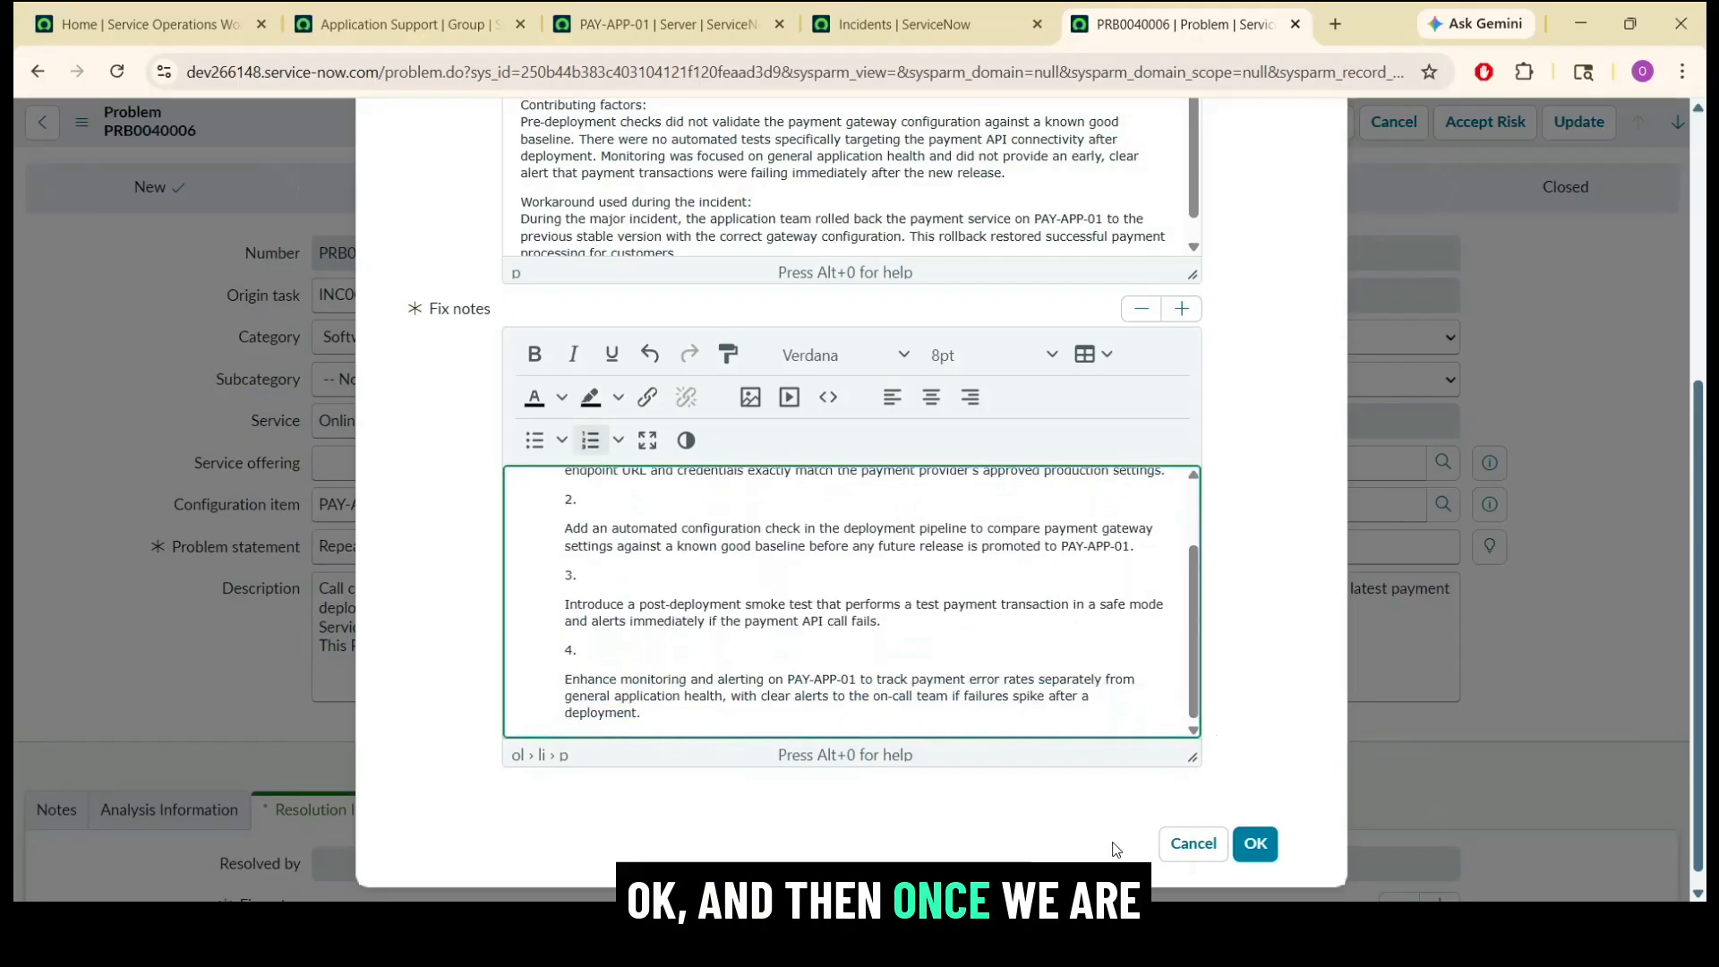
left_click(1264, 857)
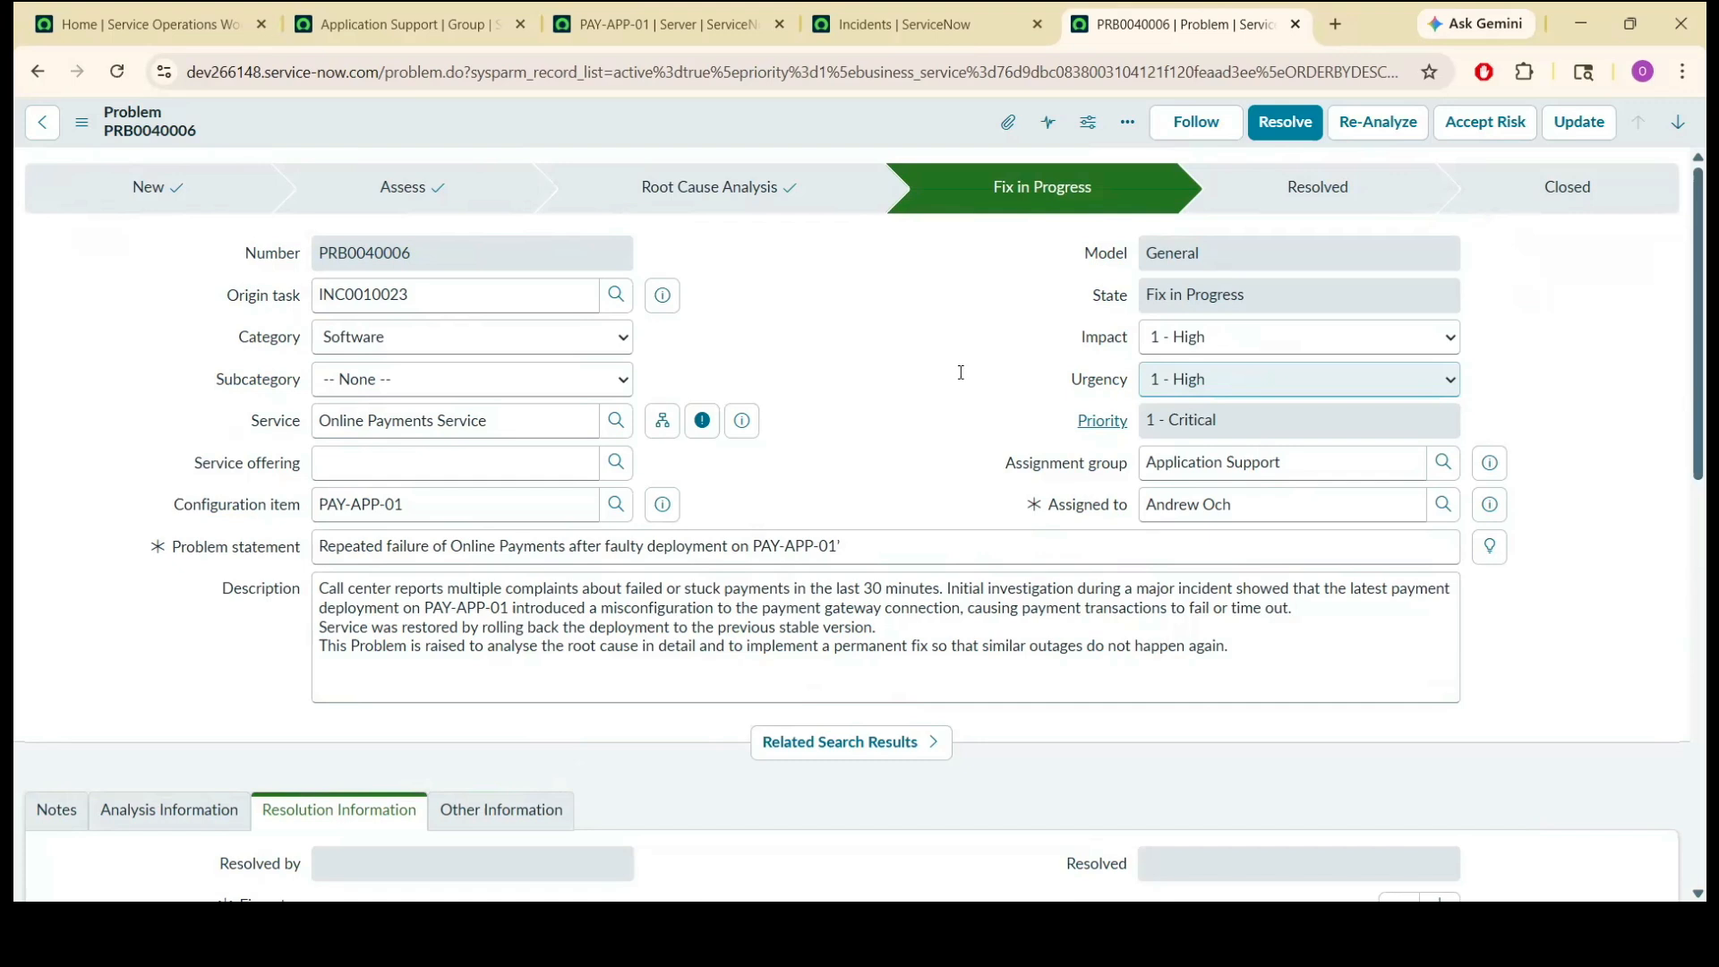
Create a normal change from the problem record and set its risk to Low.
right_click(838, 116)
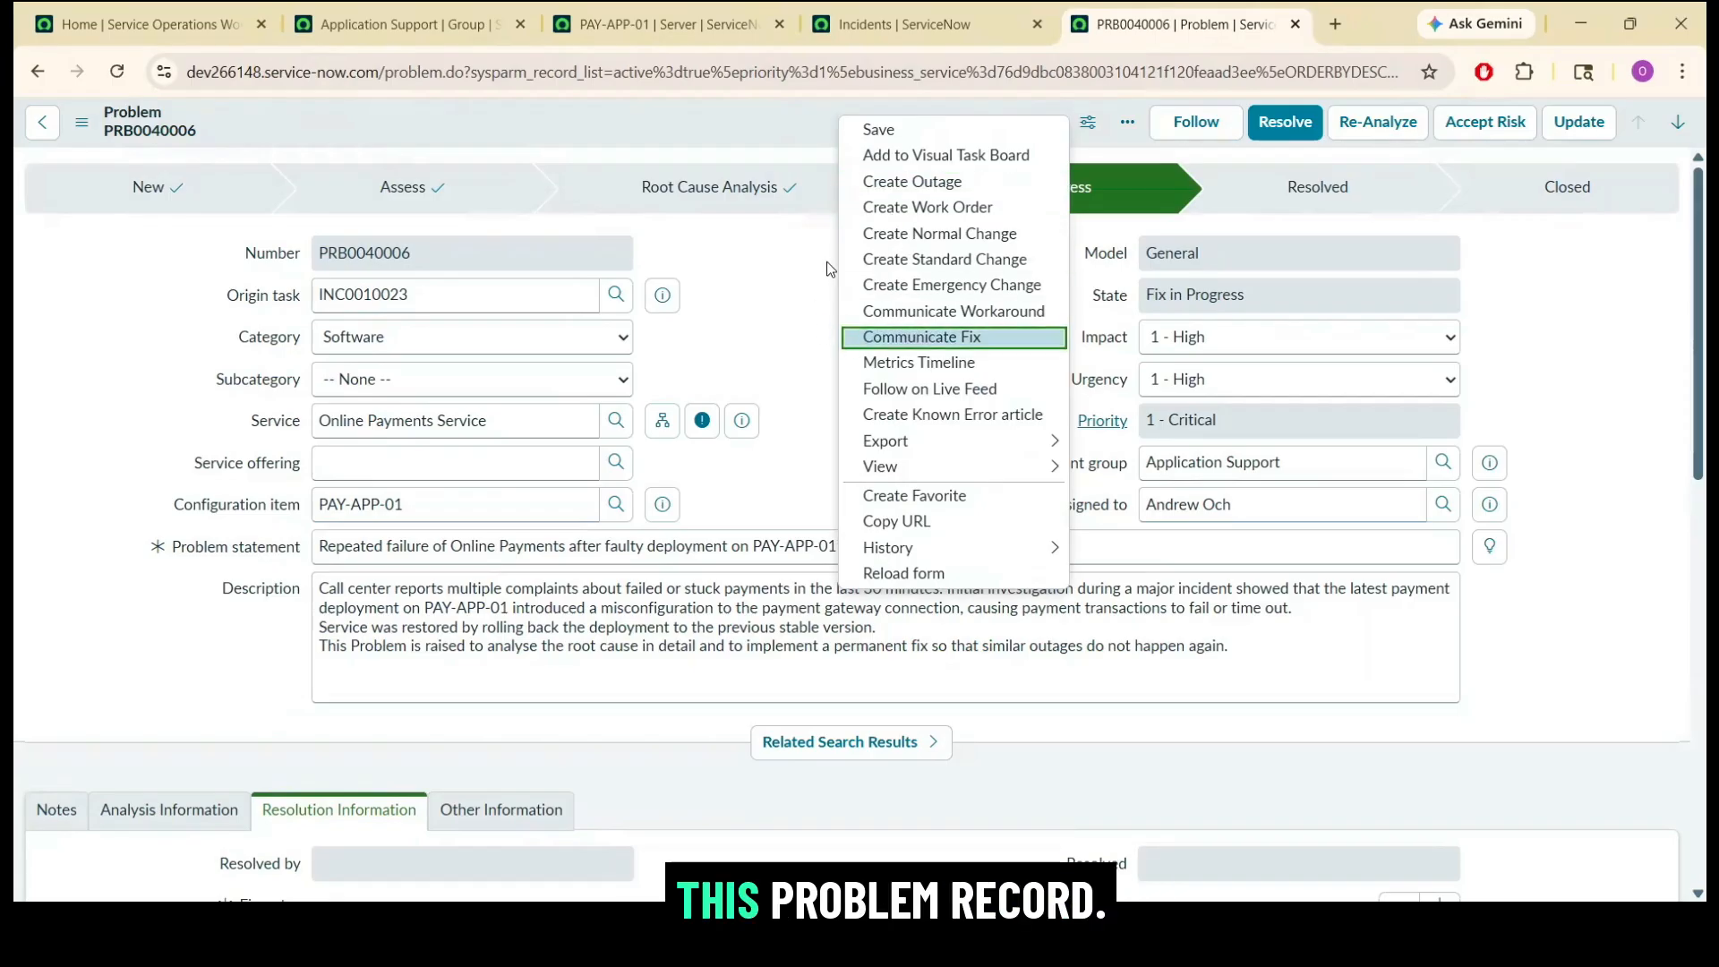
left_click(931, 235)
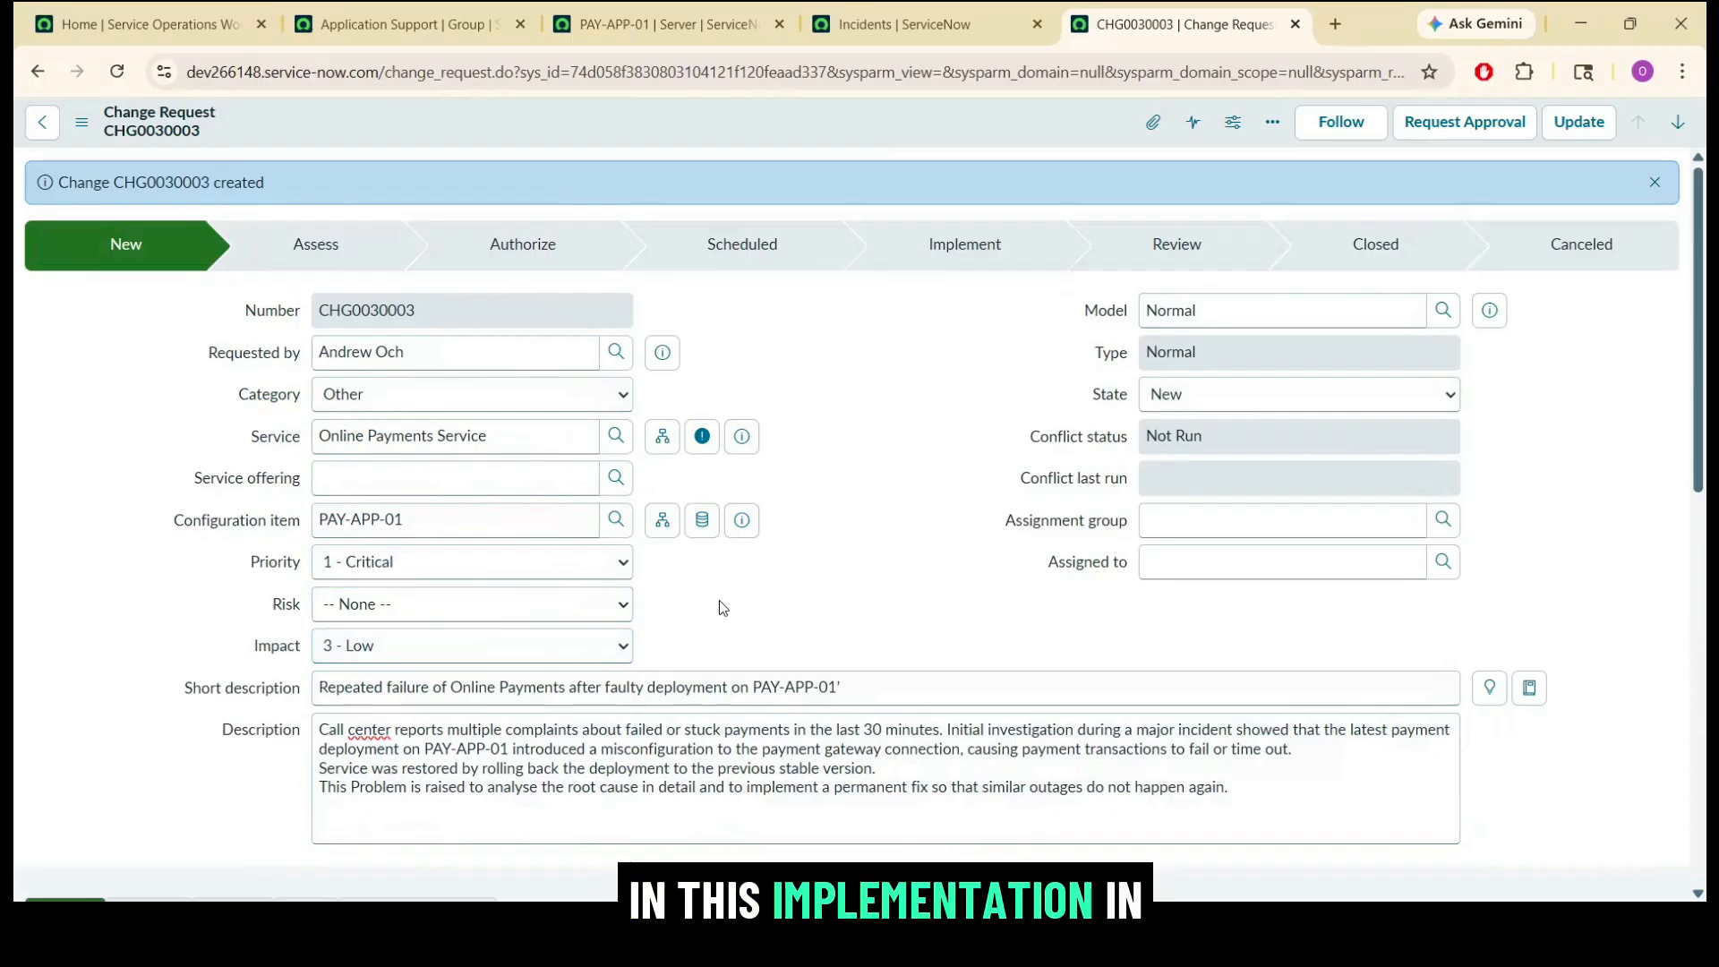
left_click(602, 604)
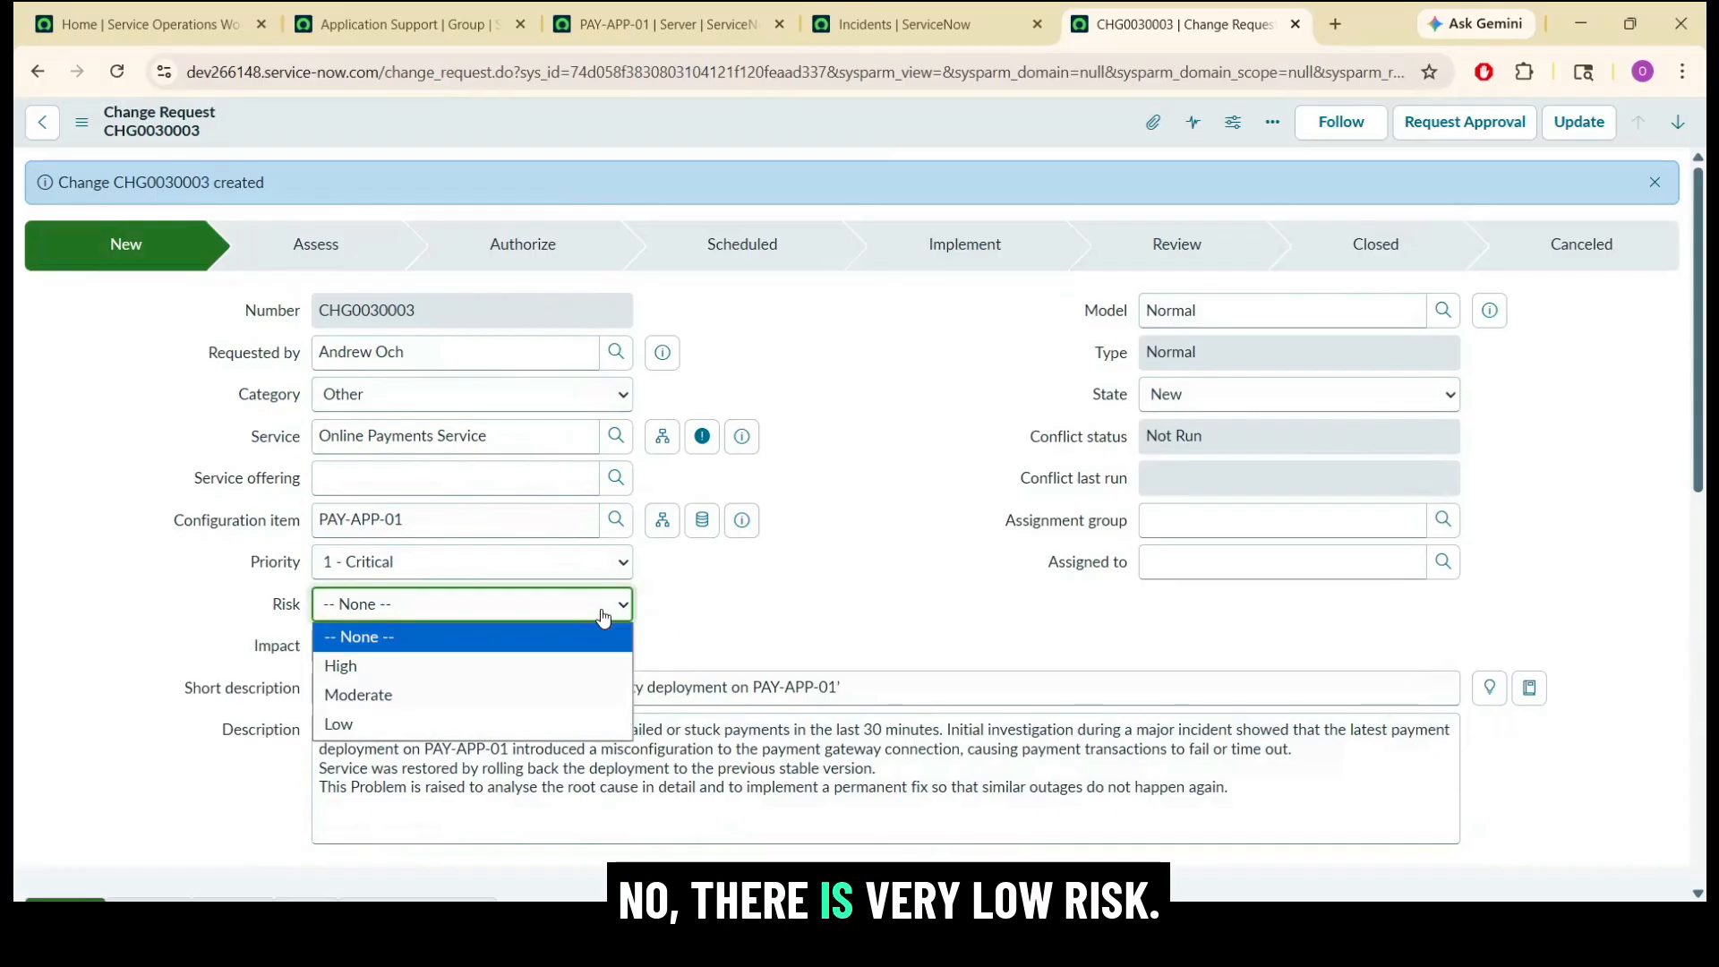
left_click(528, 723)
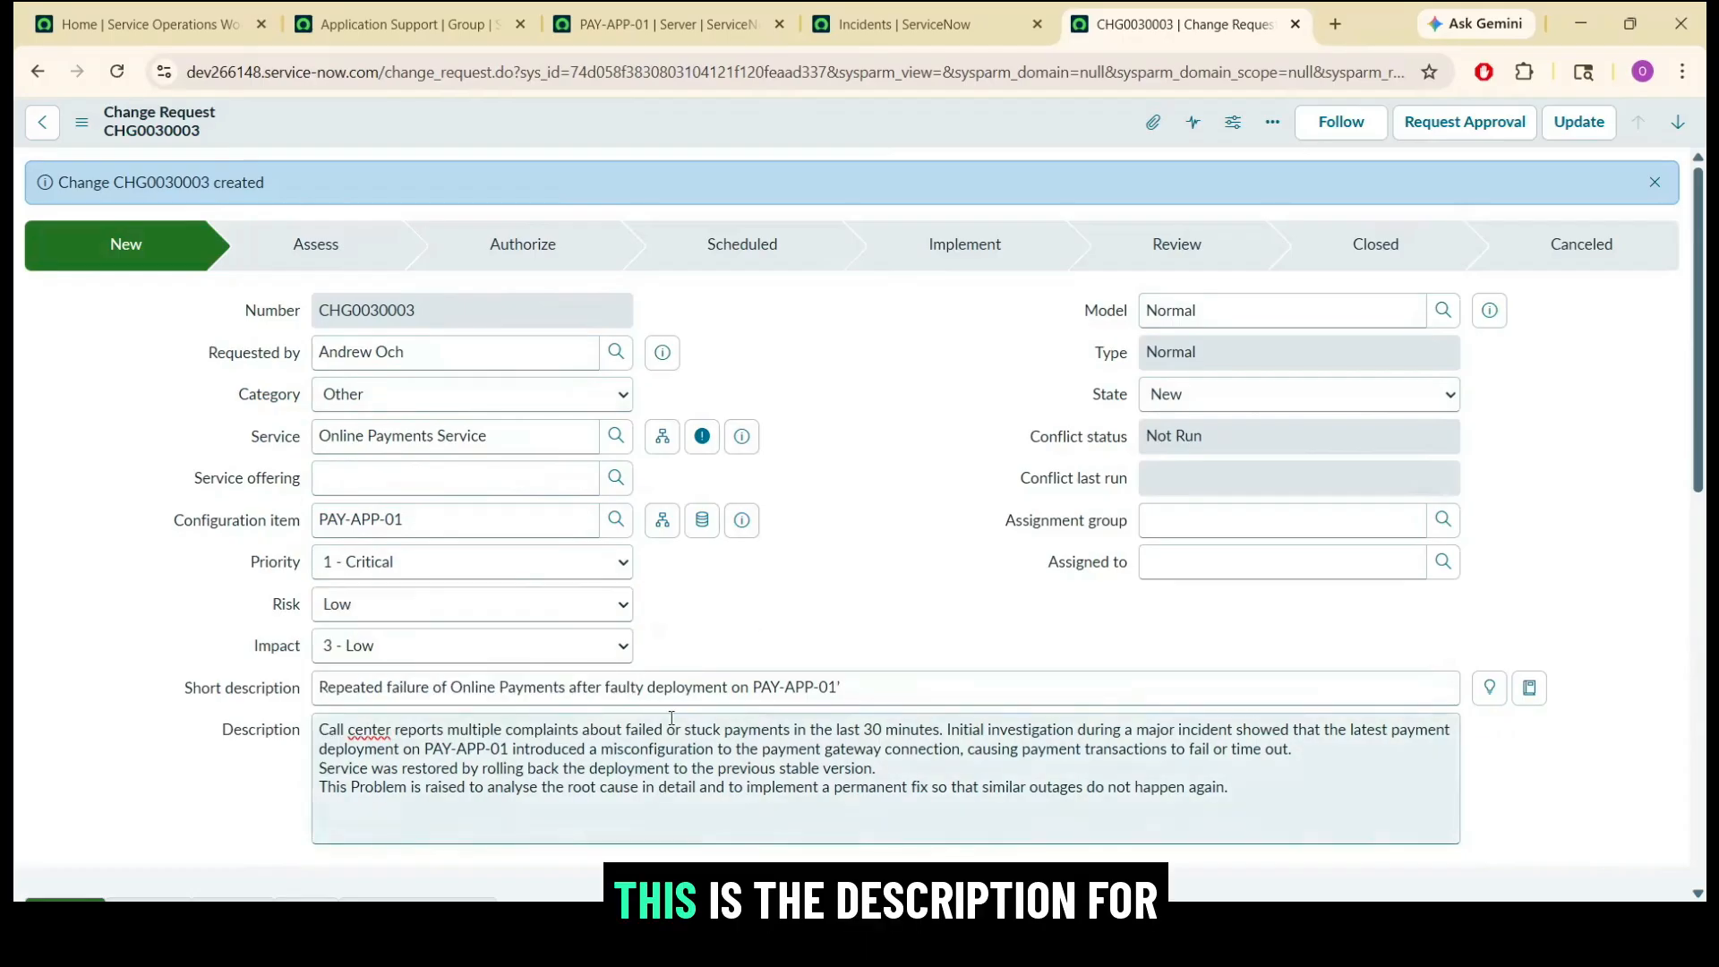
Assign the change request to the Application Support group and to the first user listed for it.
left_click(1255, 516)
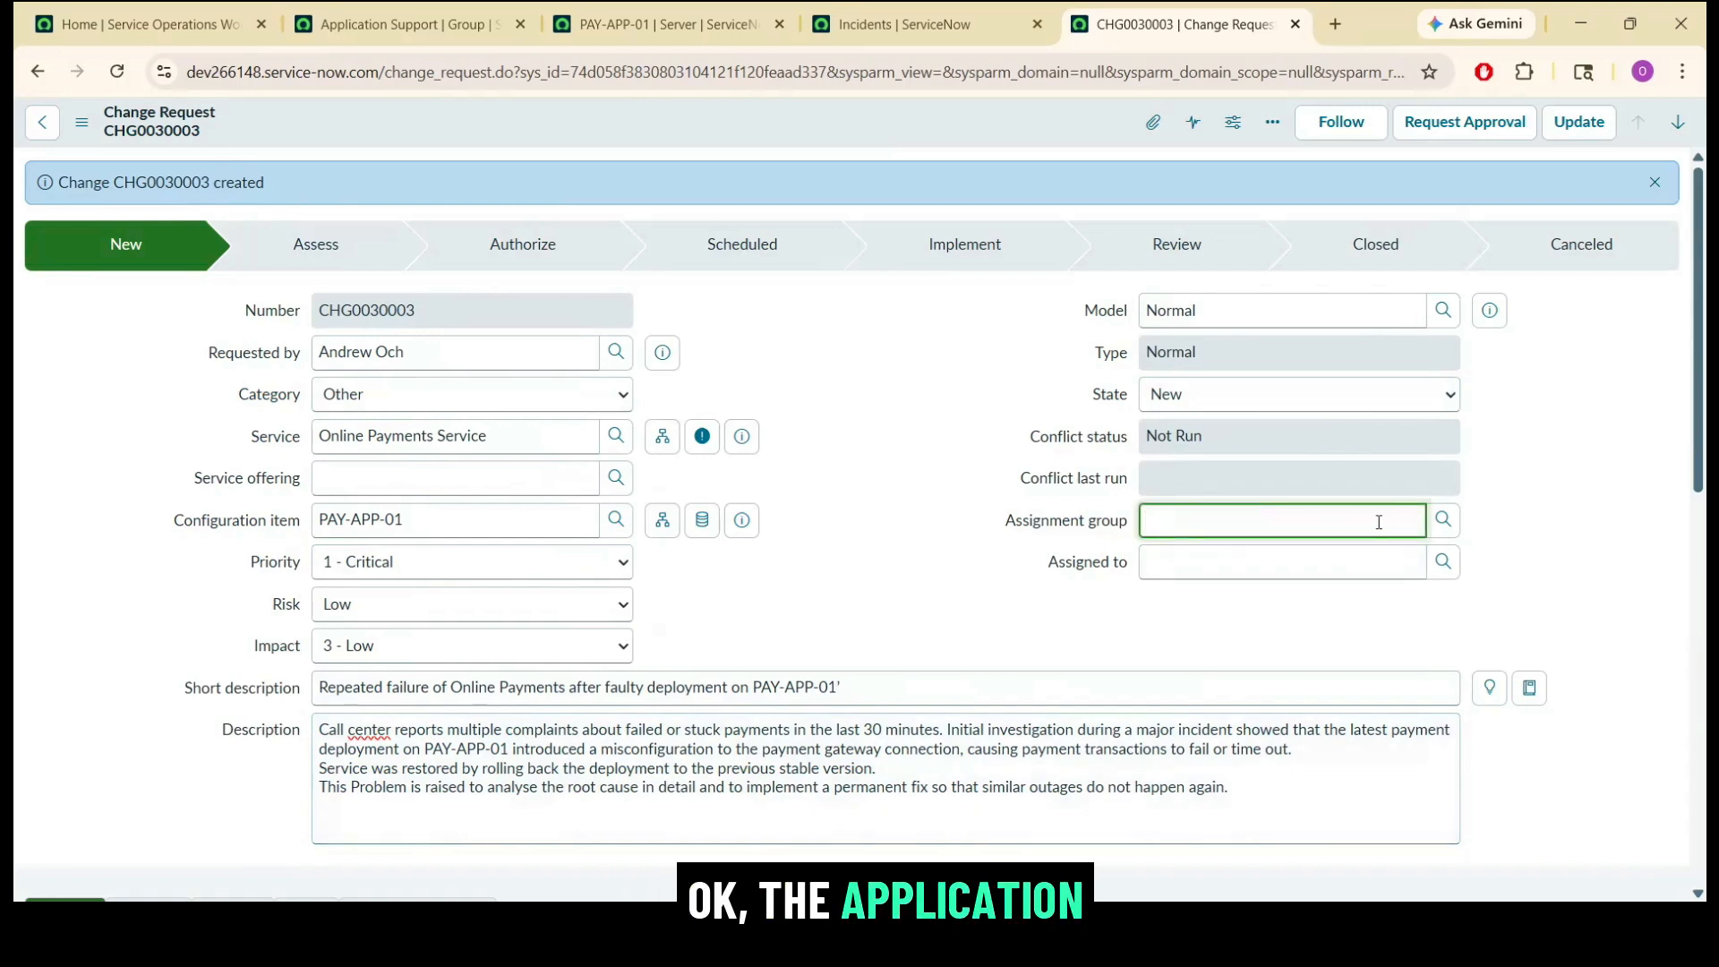
type("app")
left_click(1190, 549)
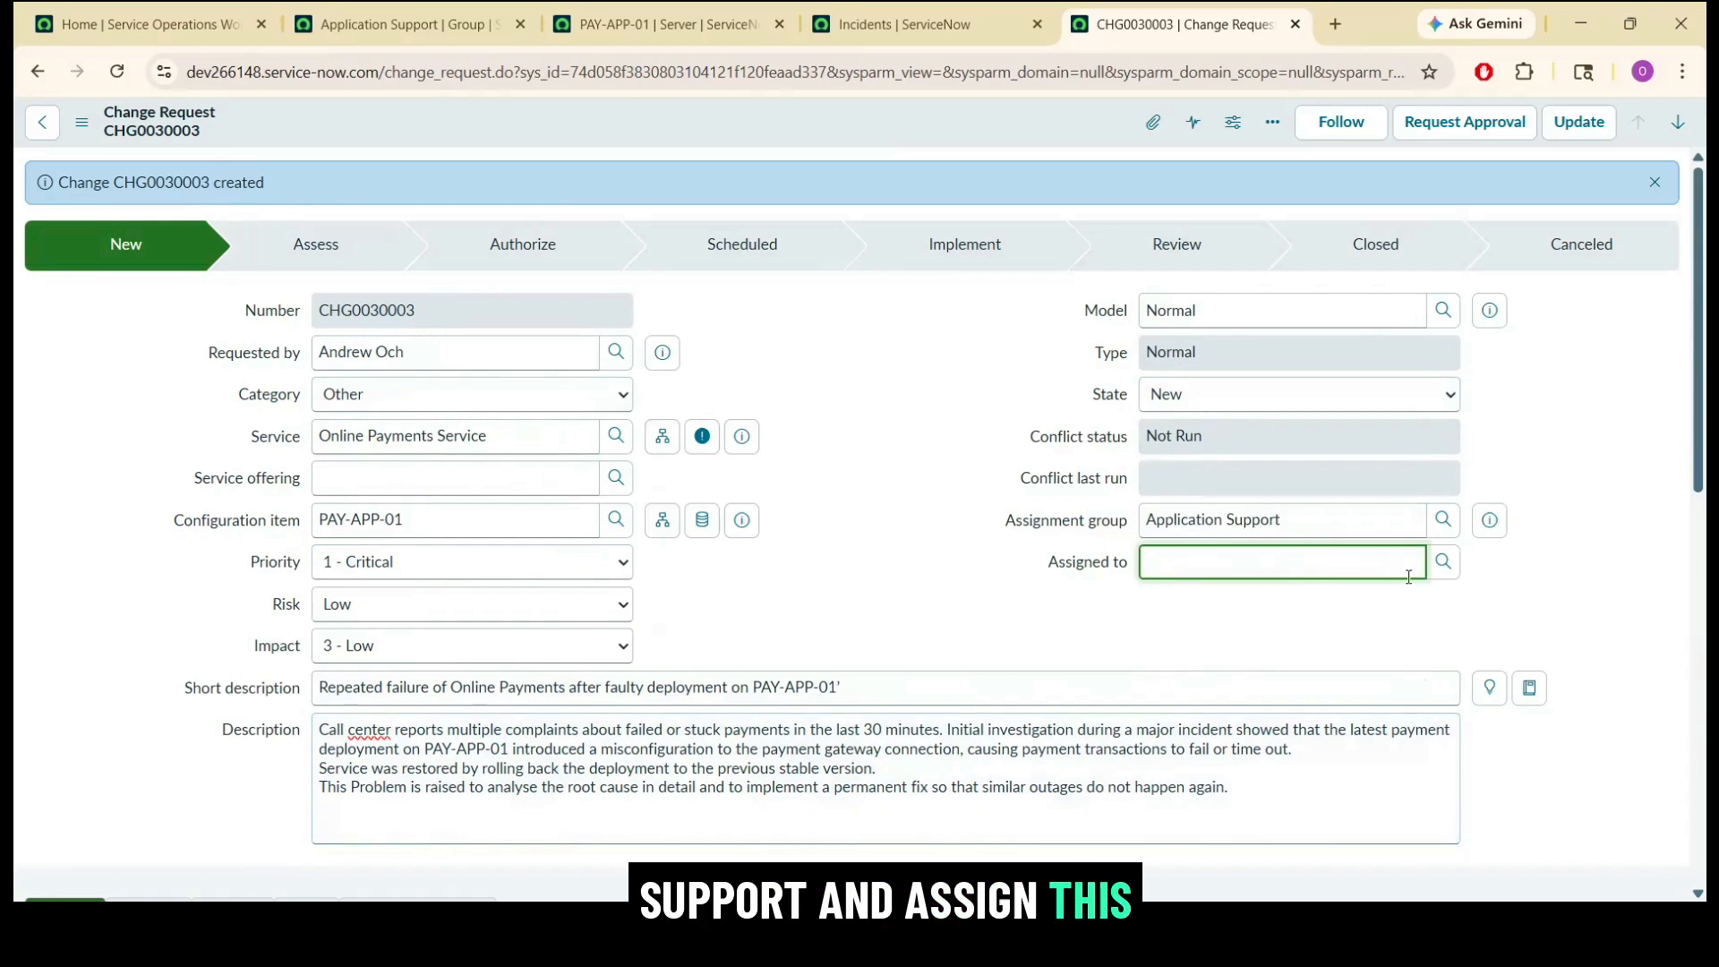
left_click(1441, 561)
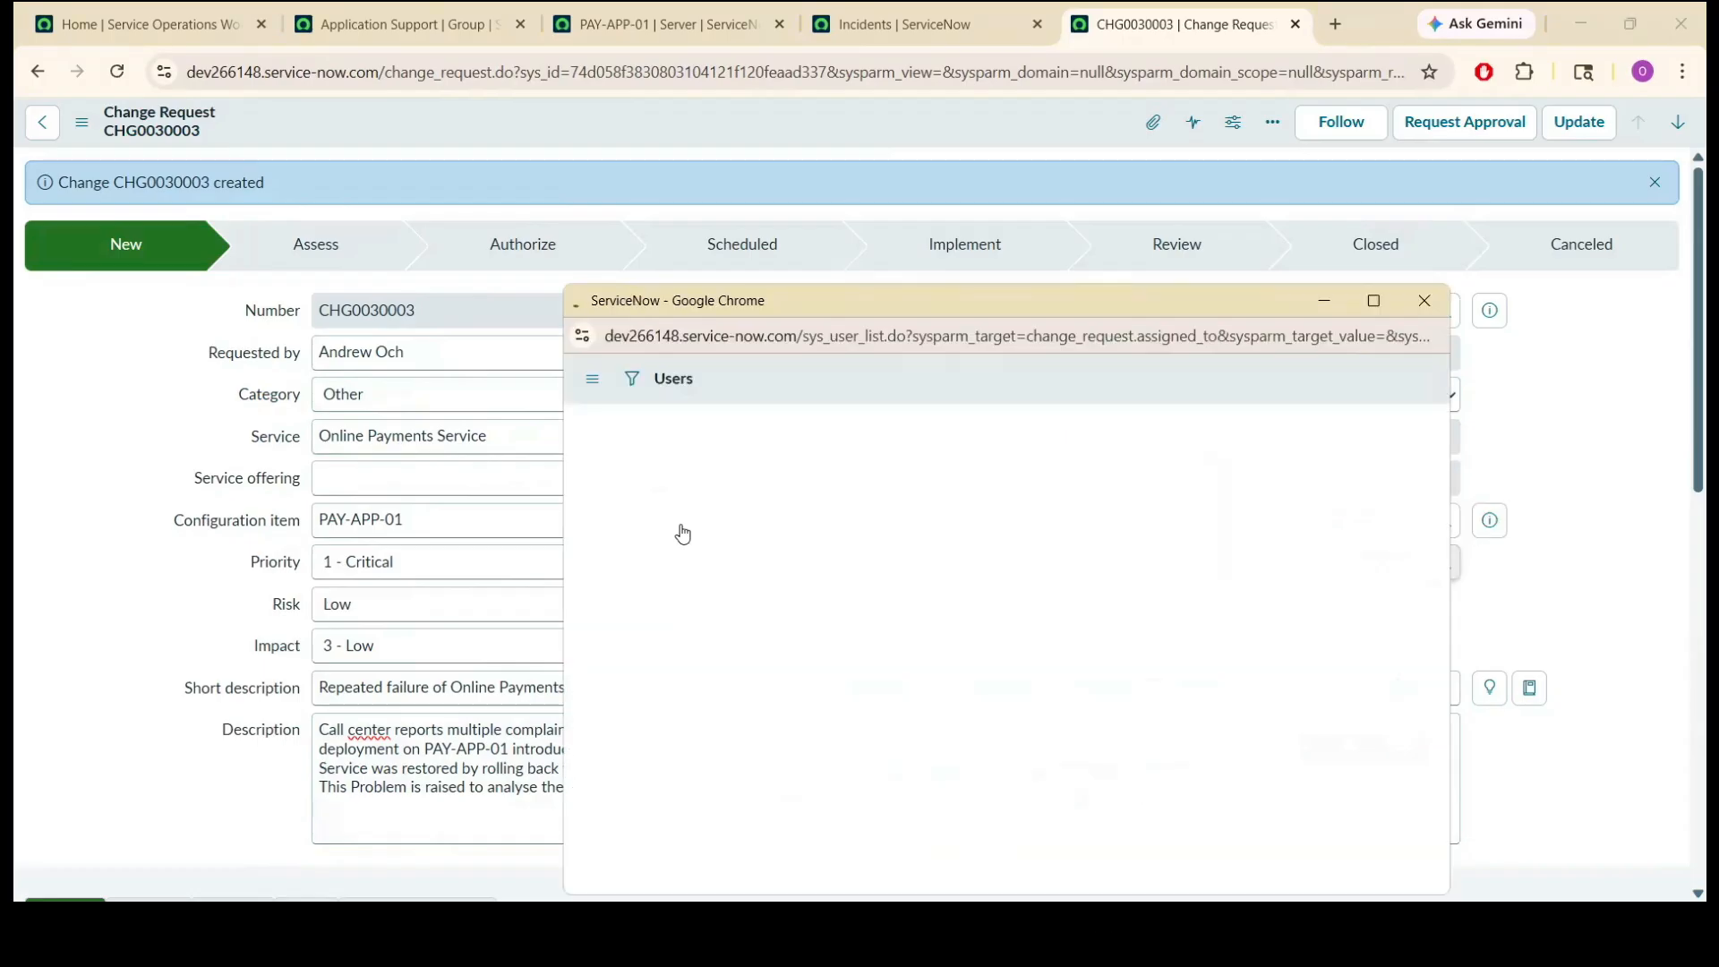
left_click(660, 489)
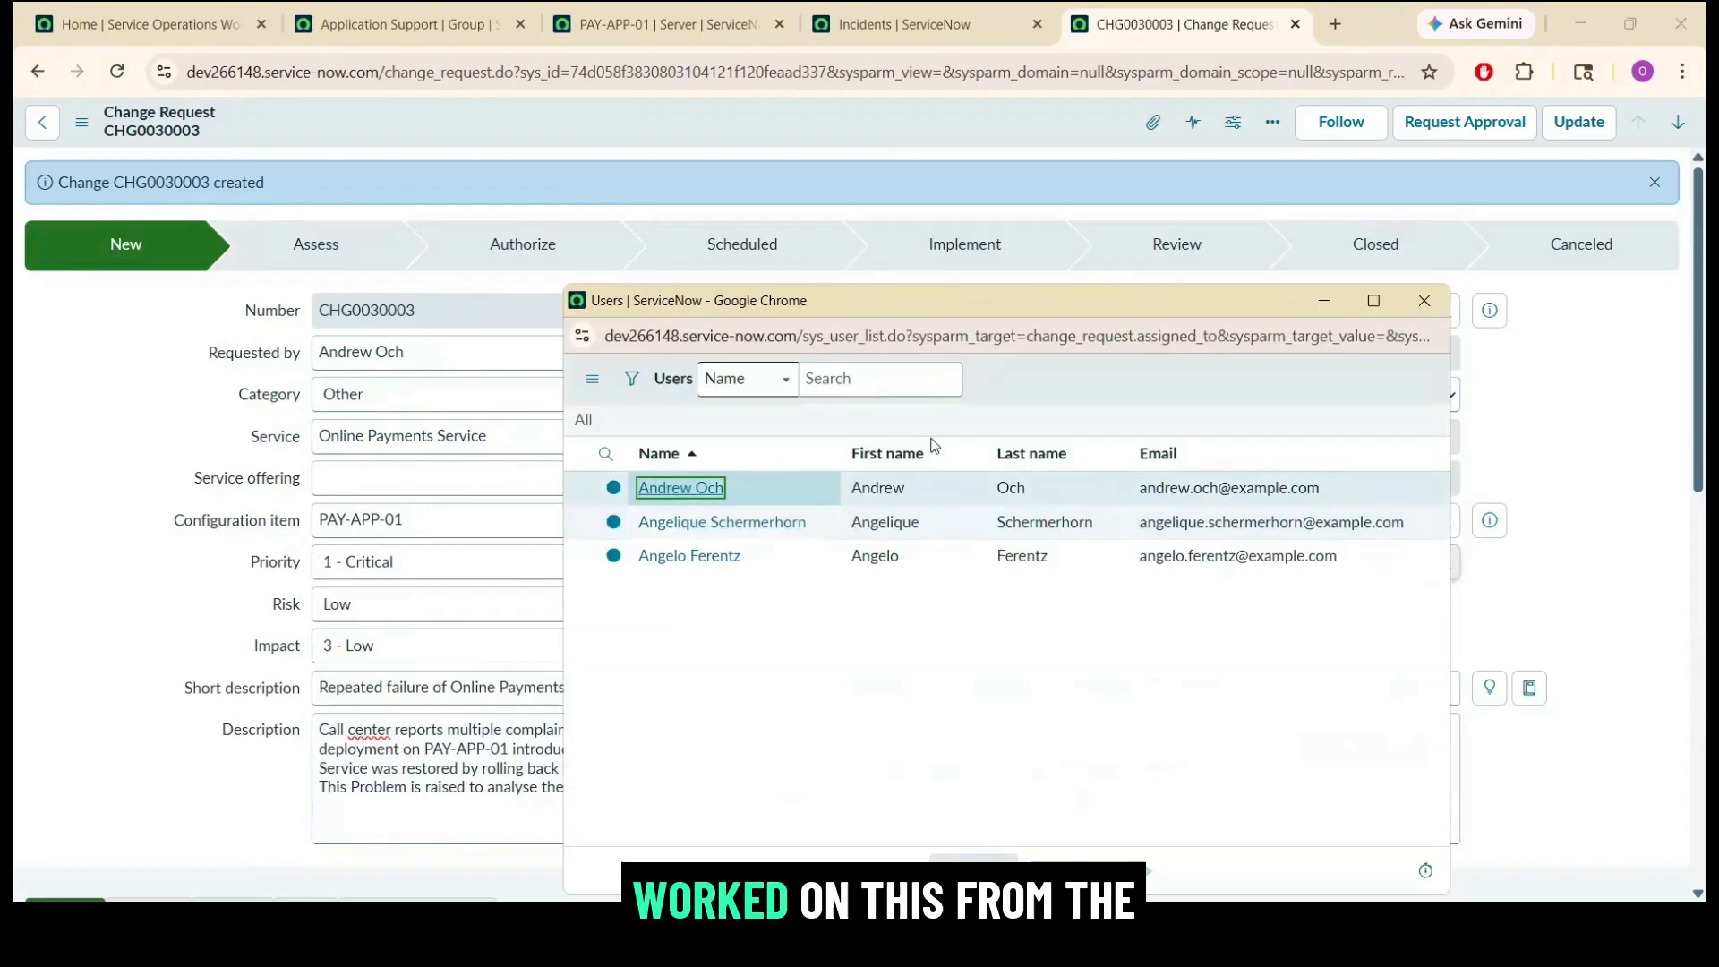
left_click_drag(1698, 240, 1691, 459)
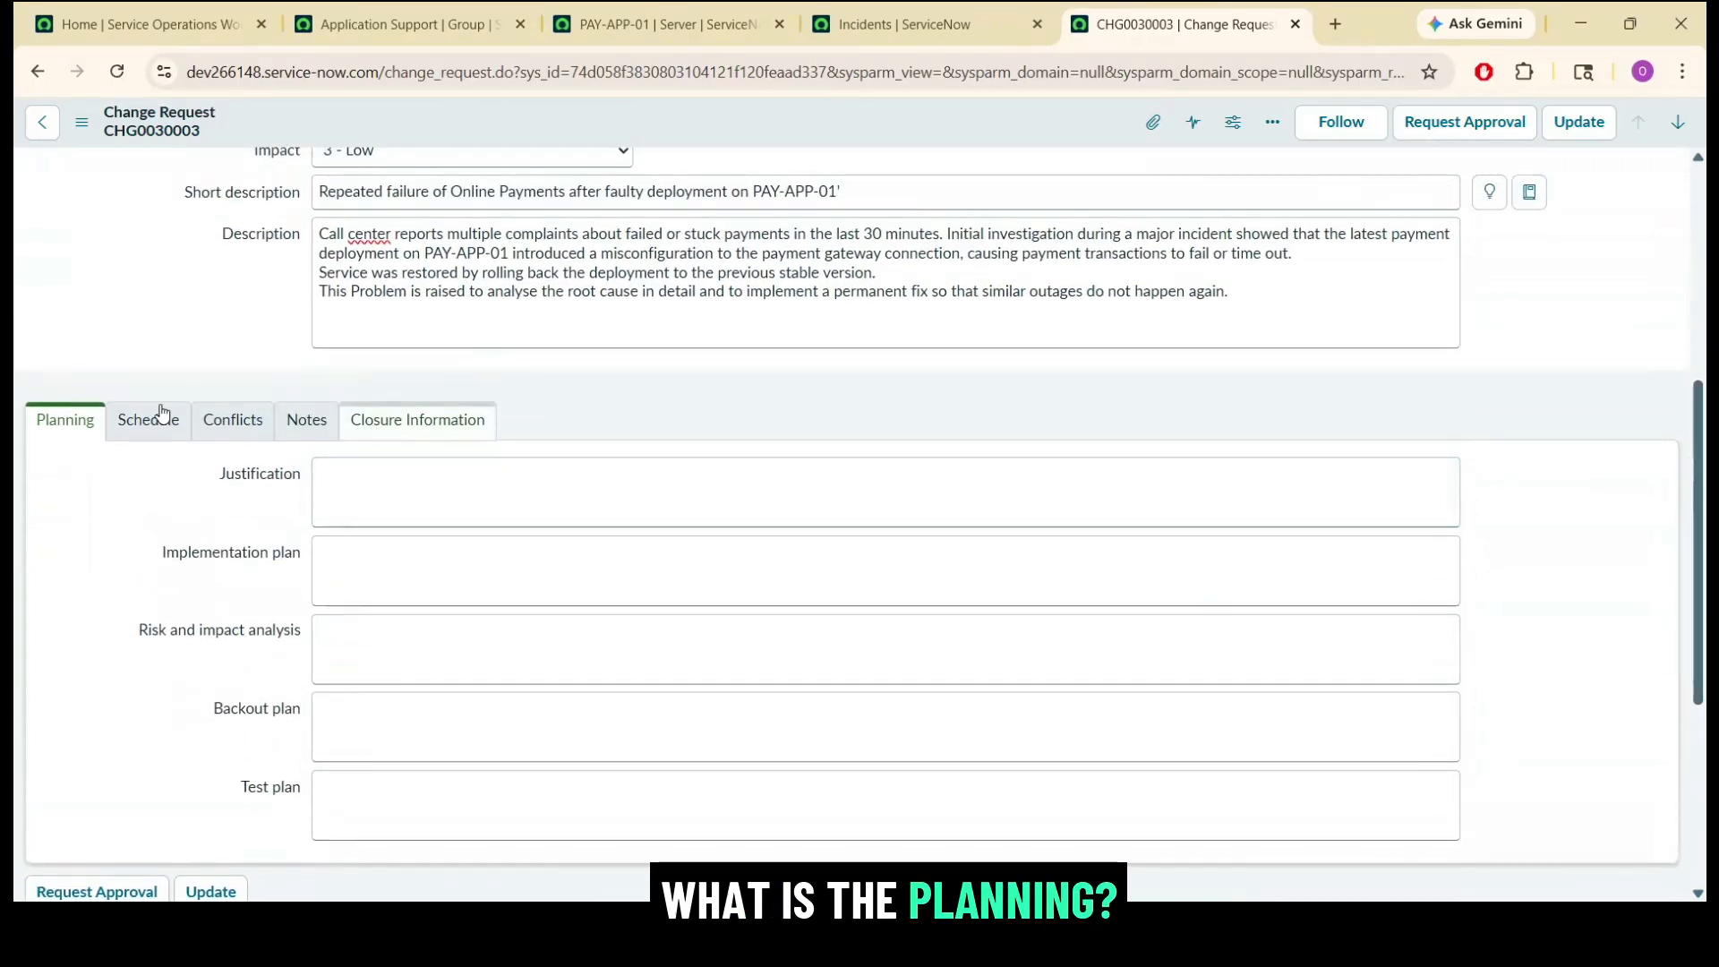
left_click(161, 416)
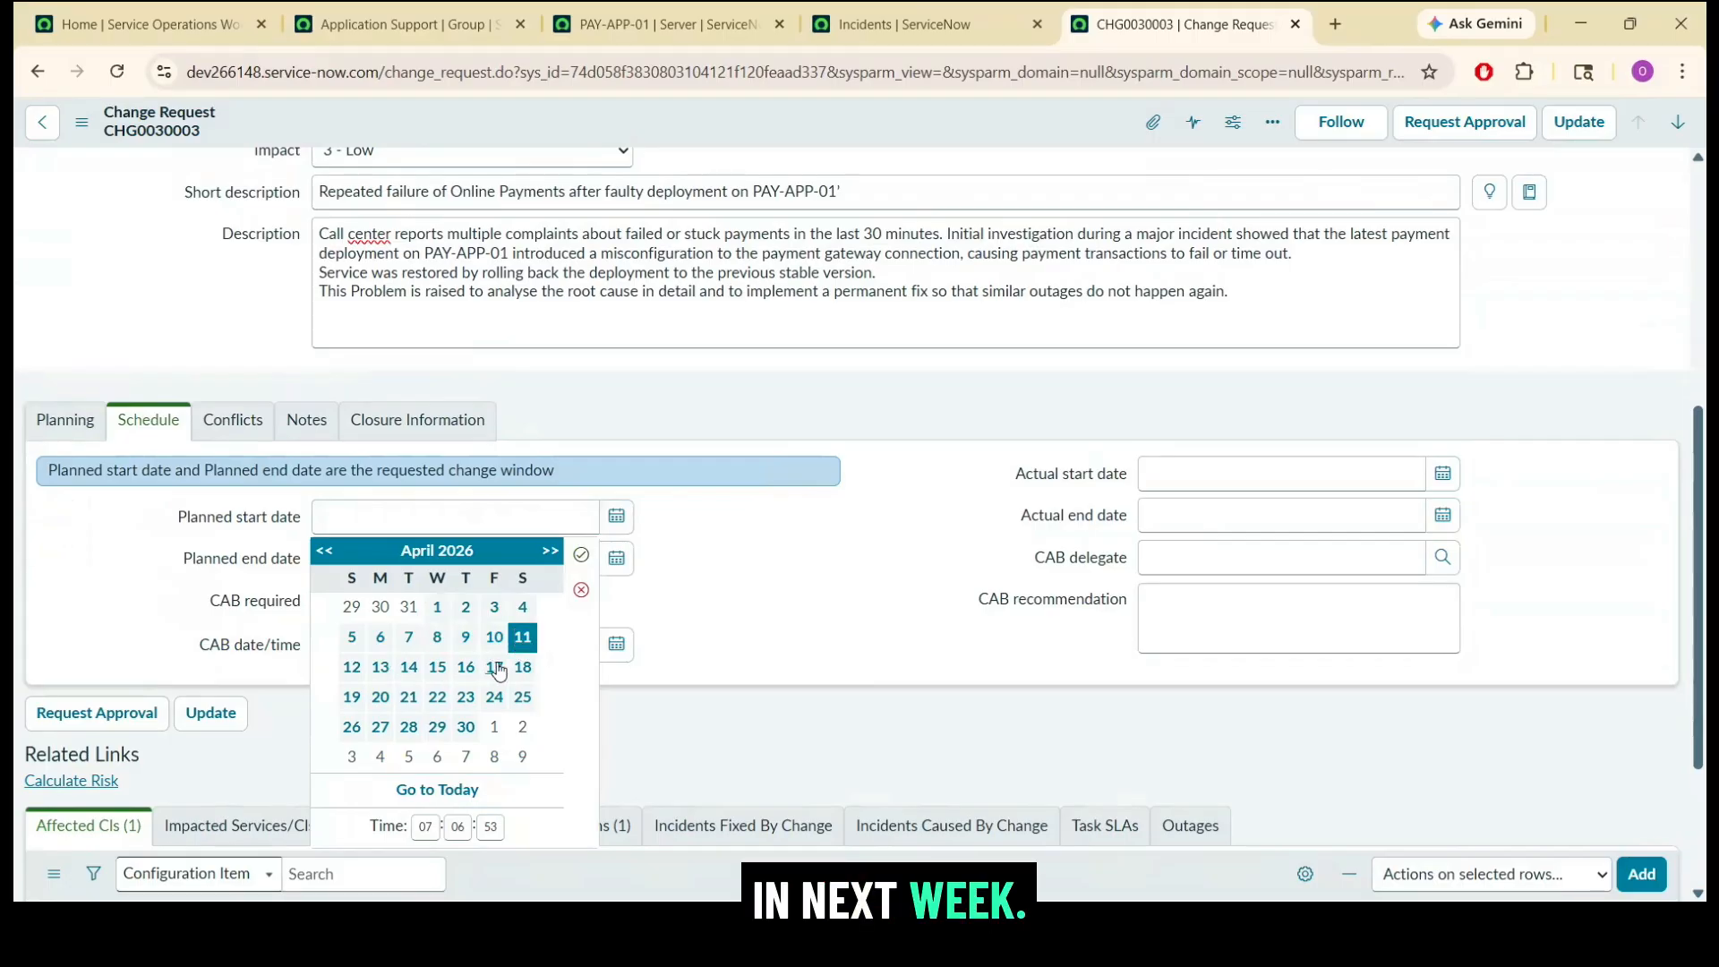
left_click(494, 666)
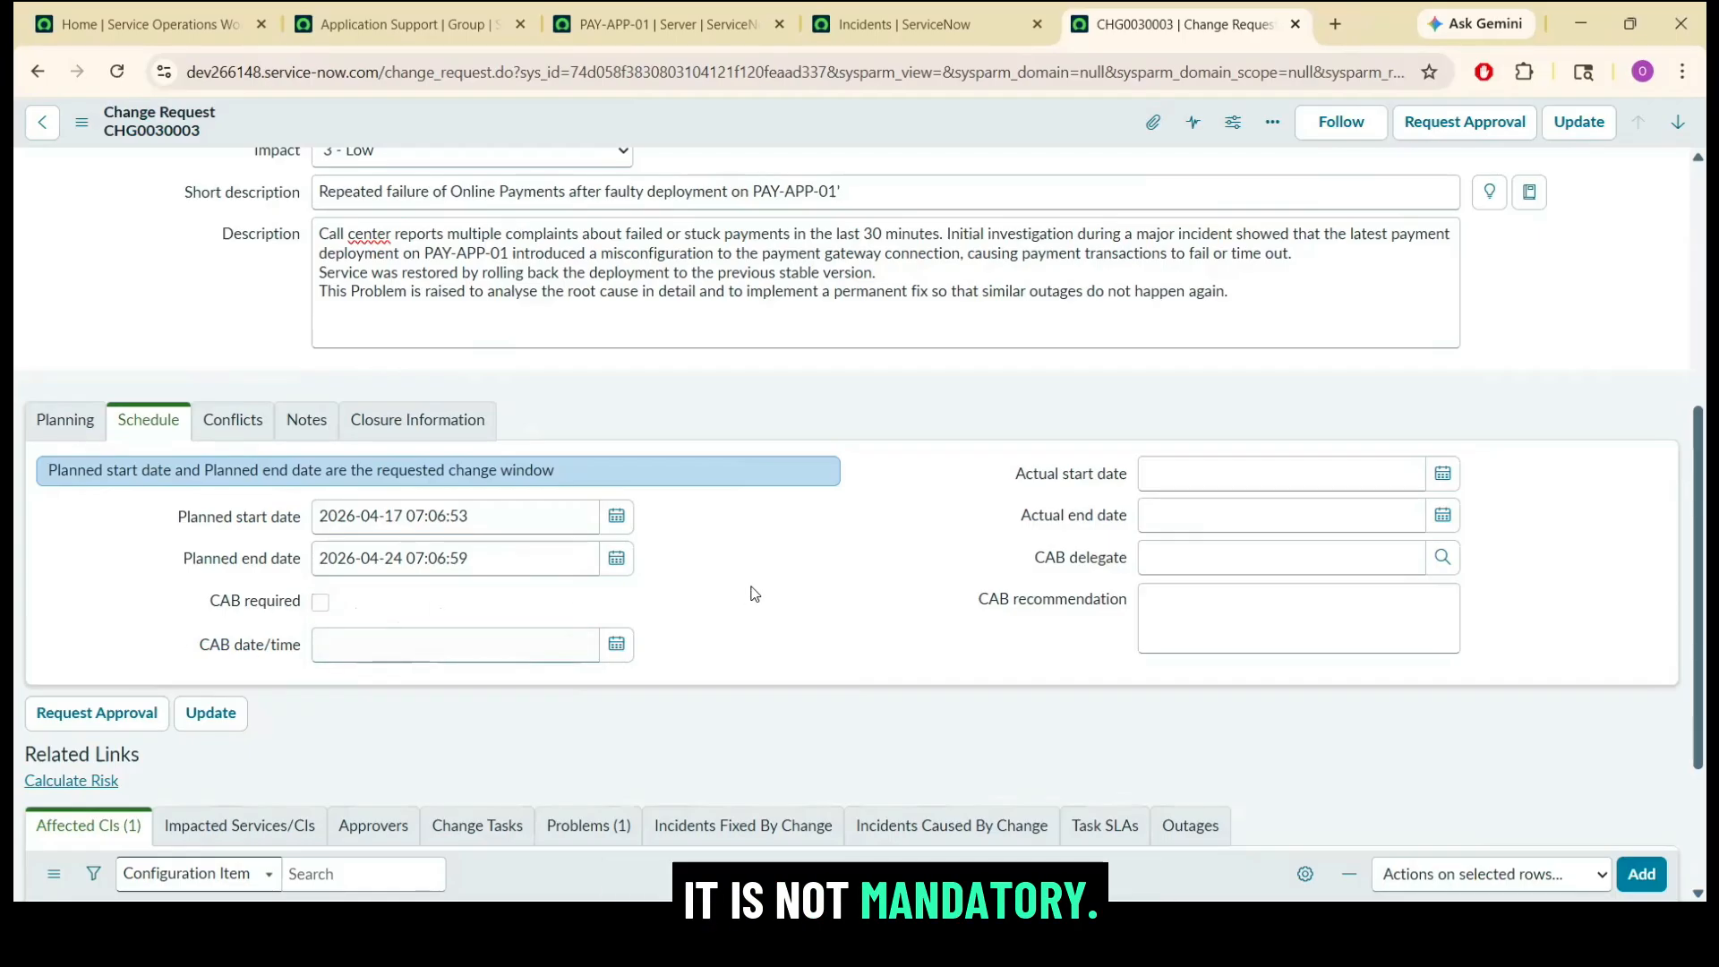
Review the change request's conflicts, notes, closure information, schedule and planning sections.
left_click(234, 418)
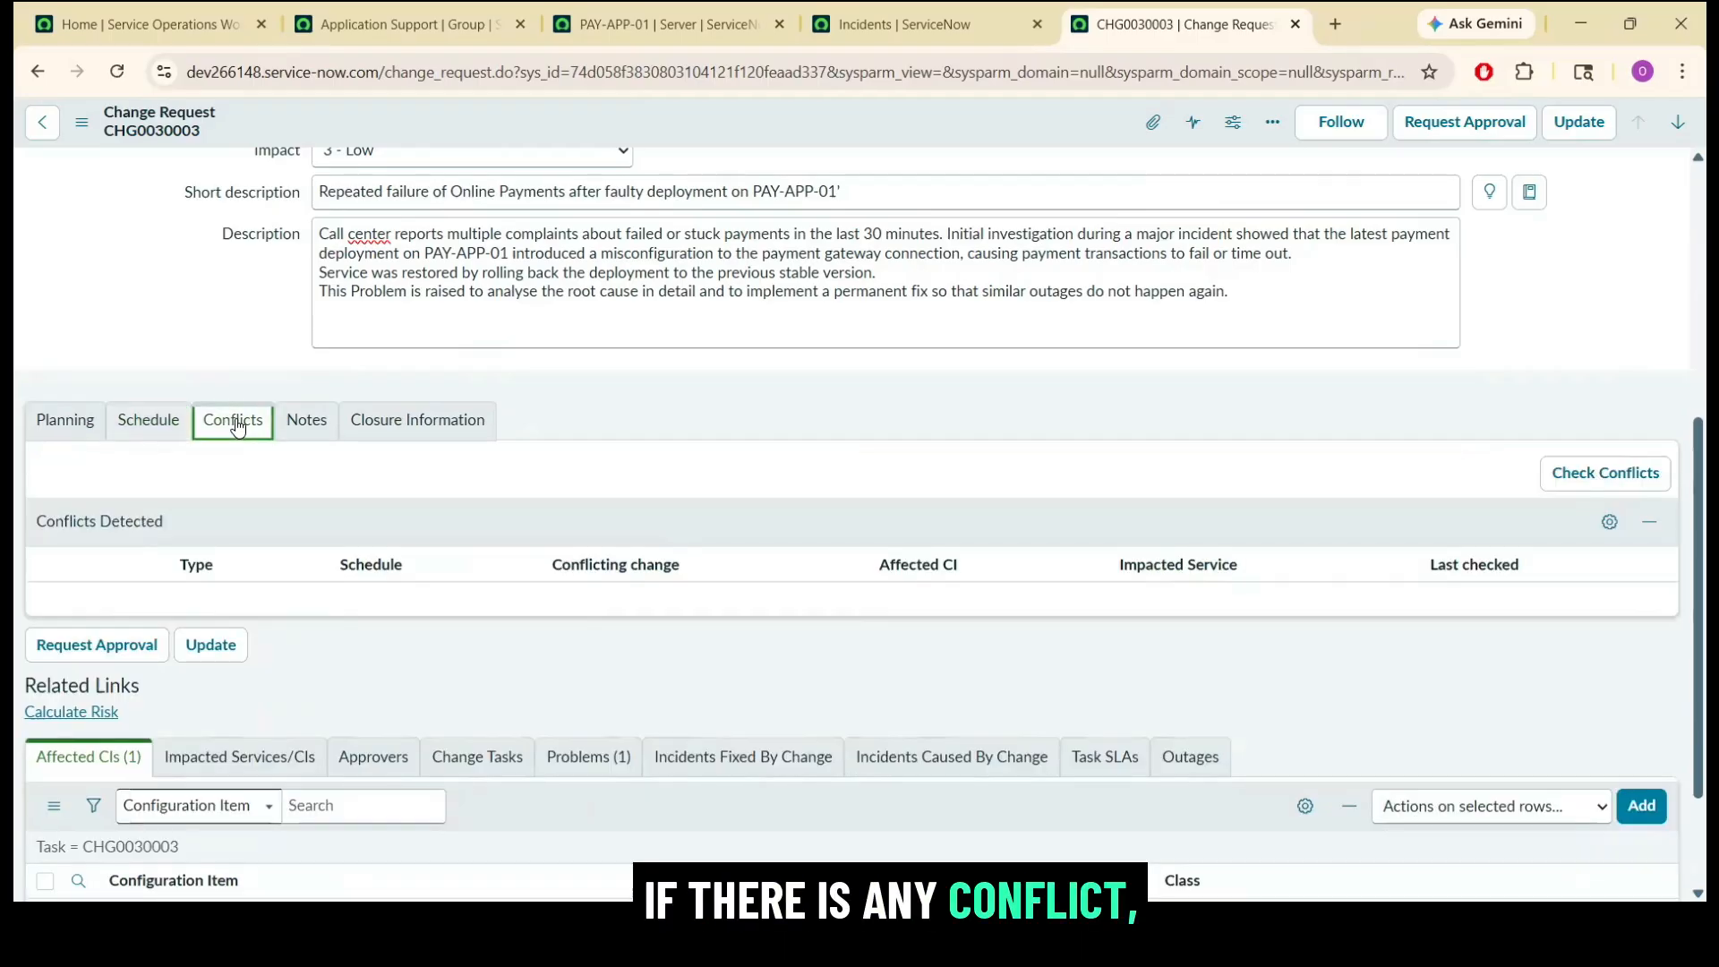
left_click(309, 421)
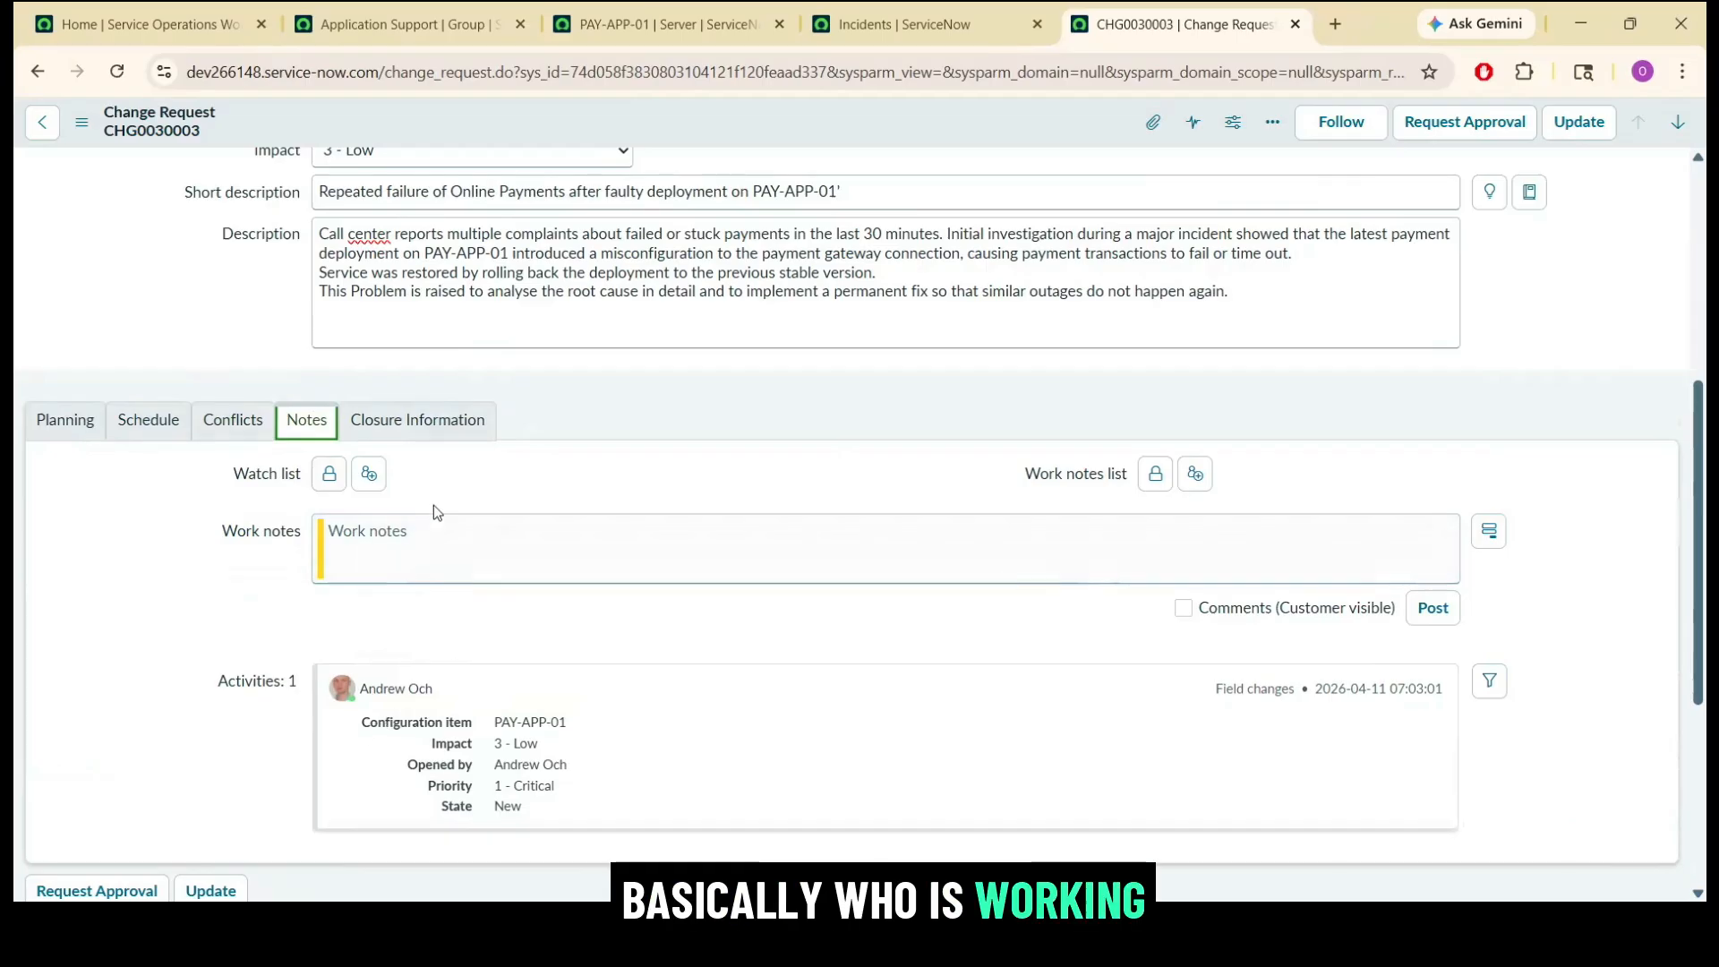
left_click(409, 428)
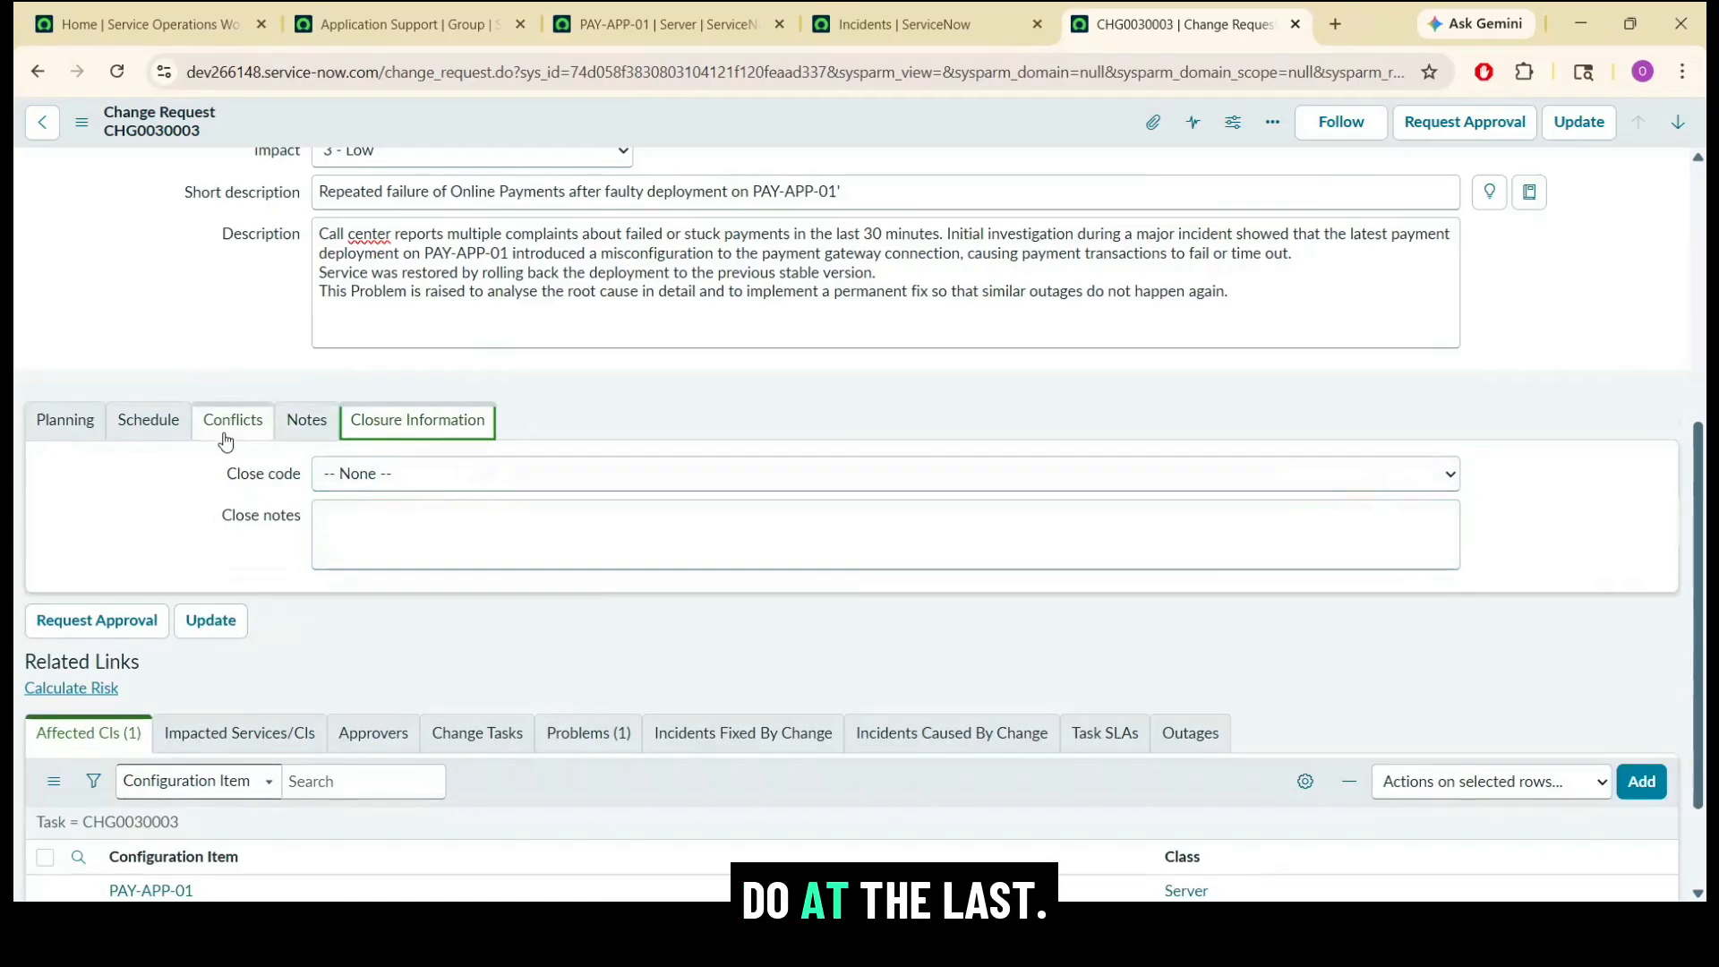
left_click(152, 431)
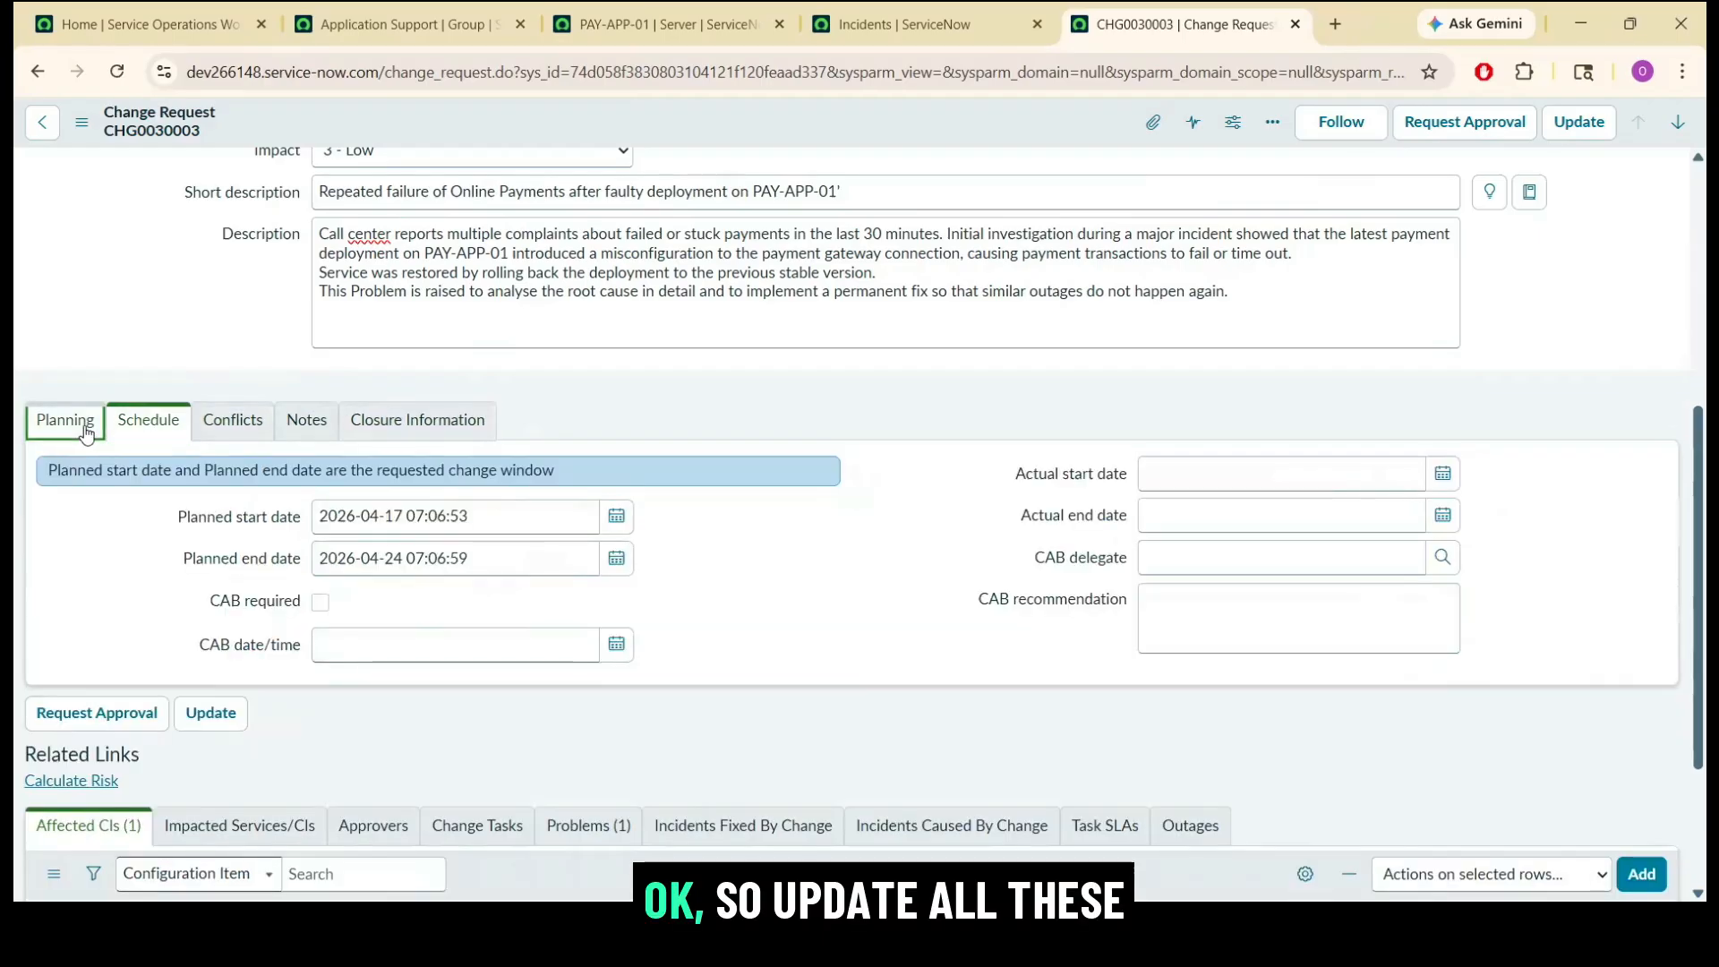
left_click(66, 422)
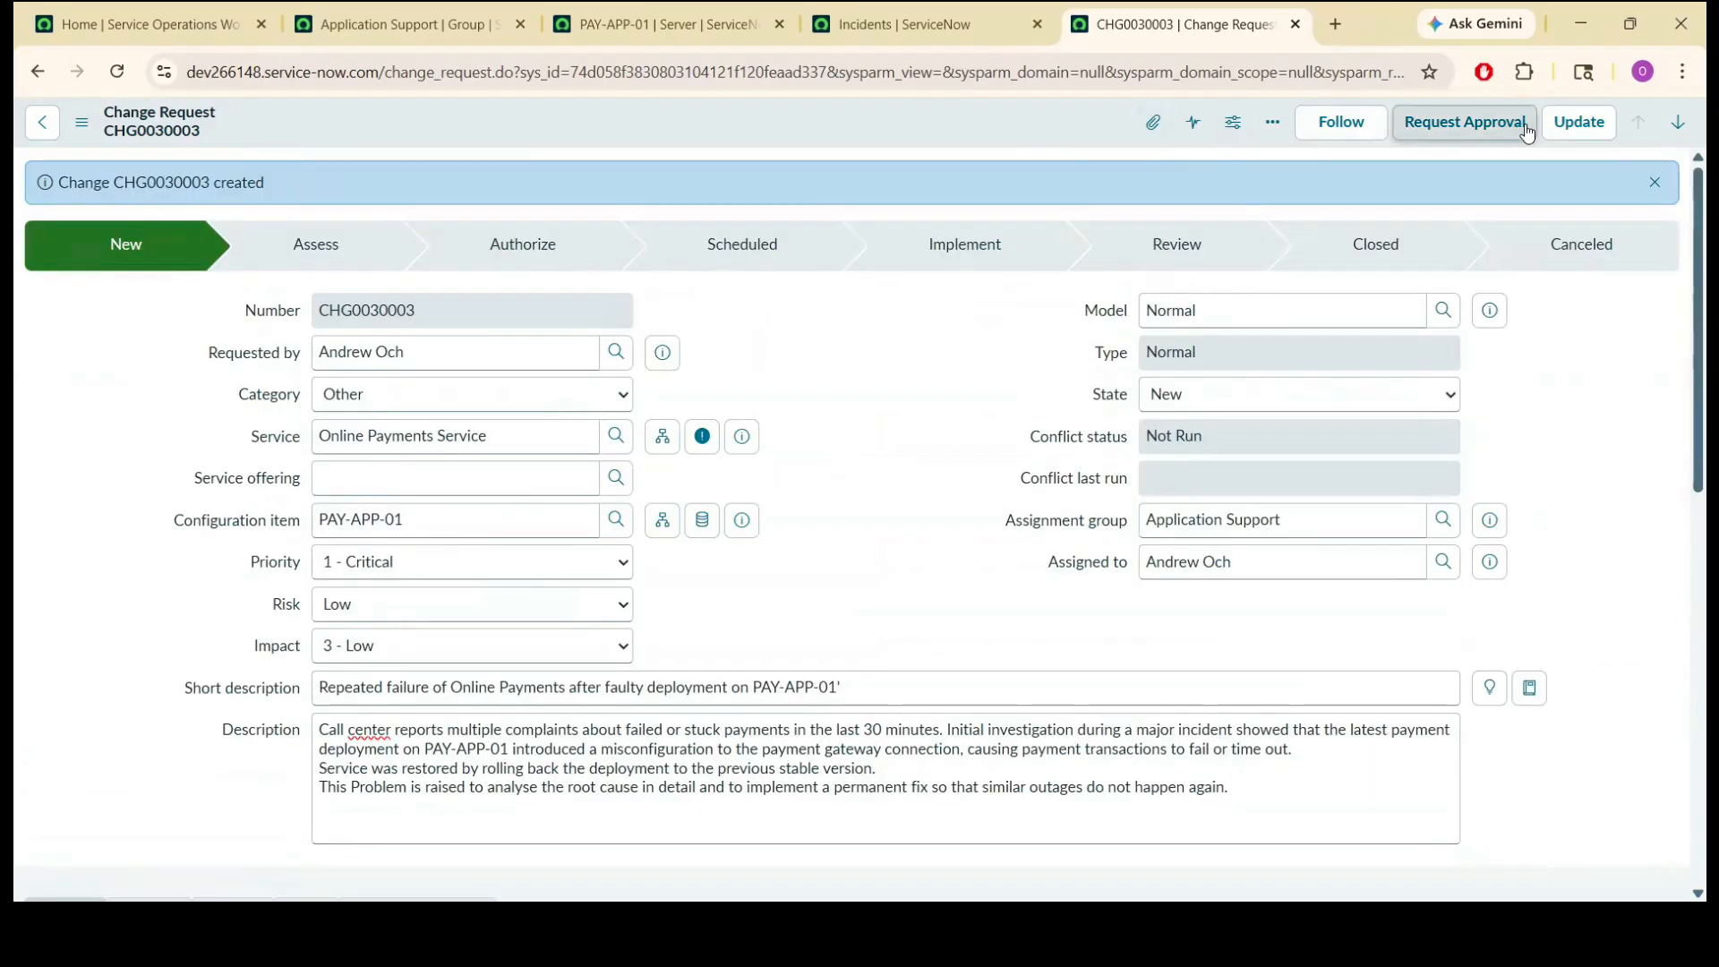
Request approval for the change request and examine its list of approvers.
left_click(1461, 125)
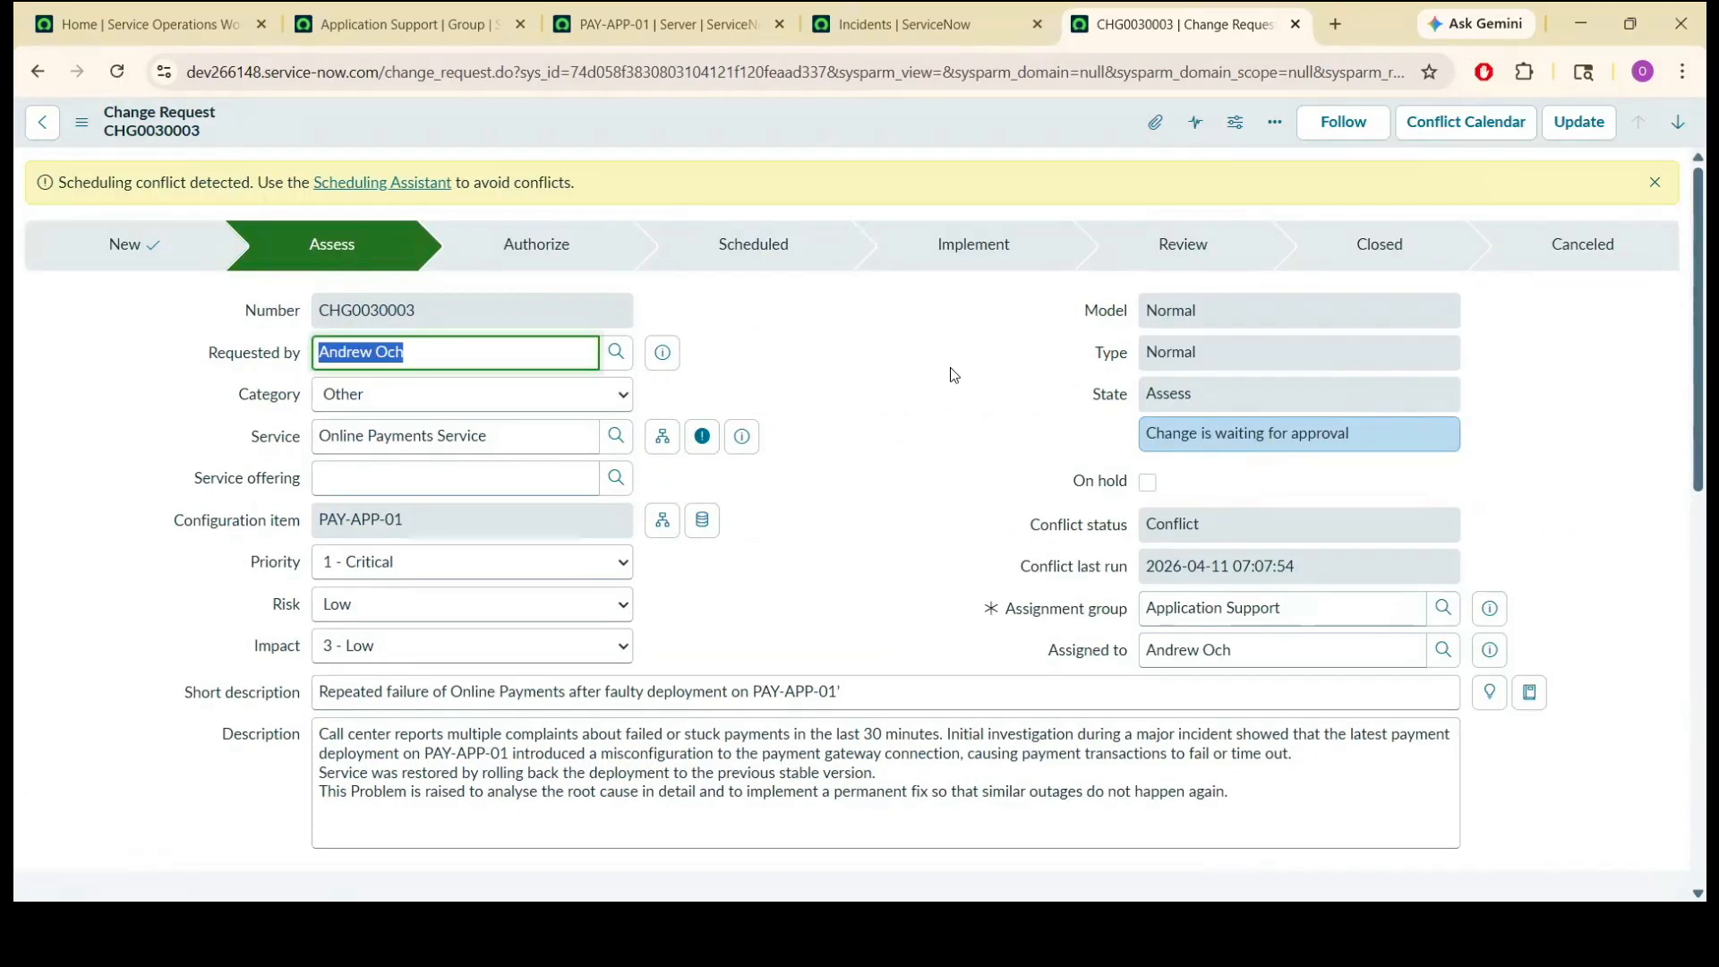
left_click(950, 368)
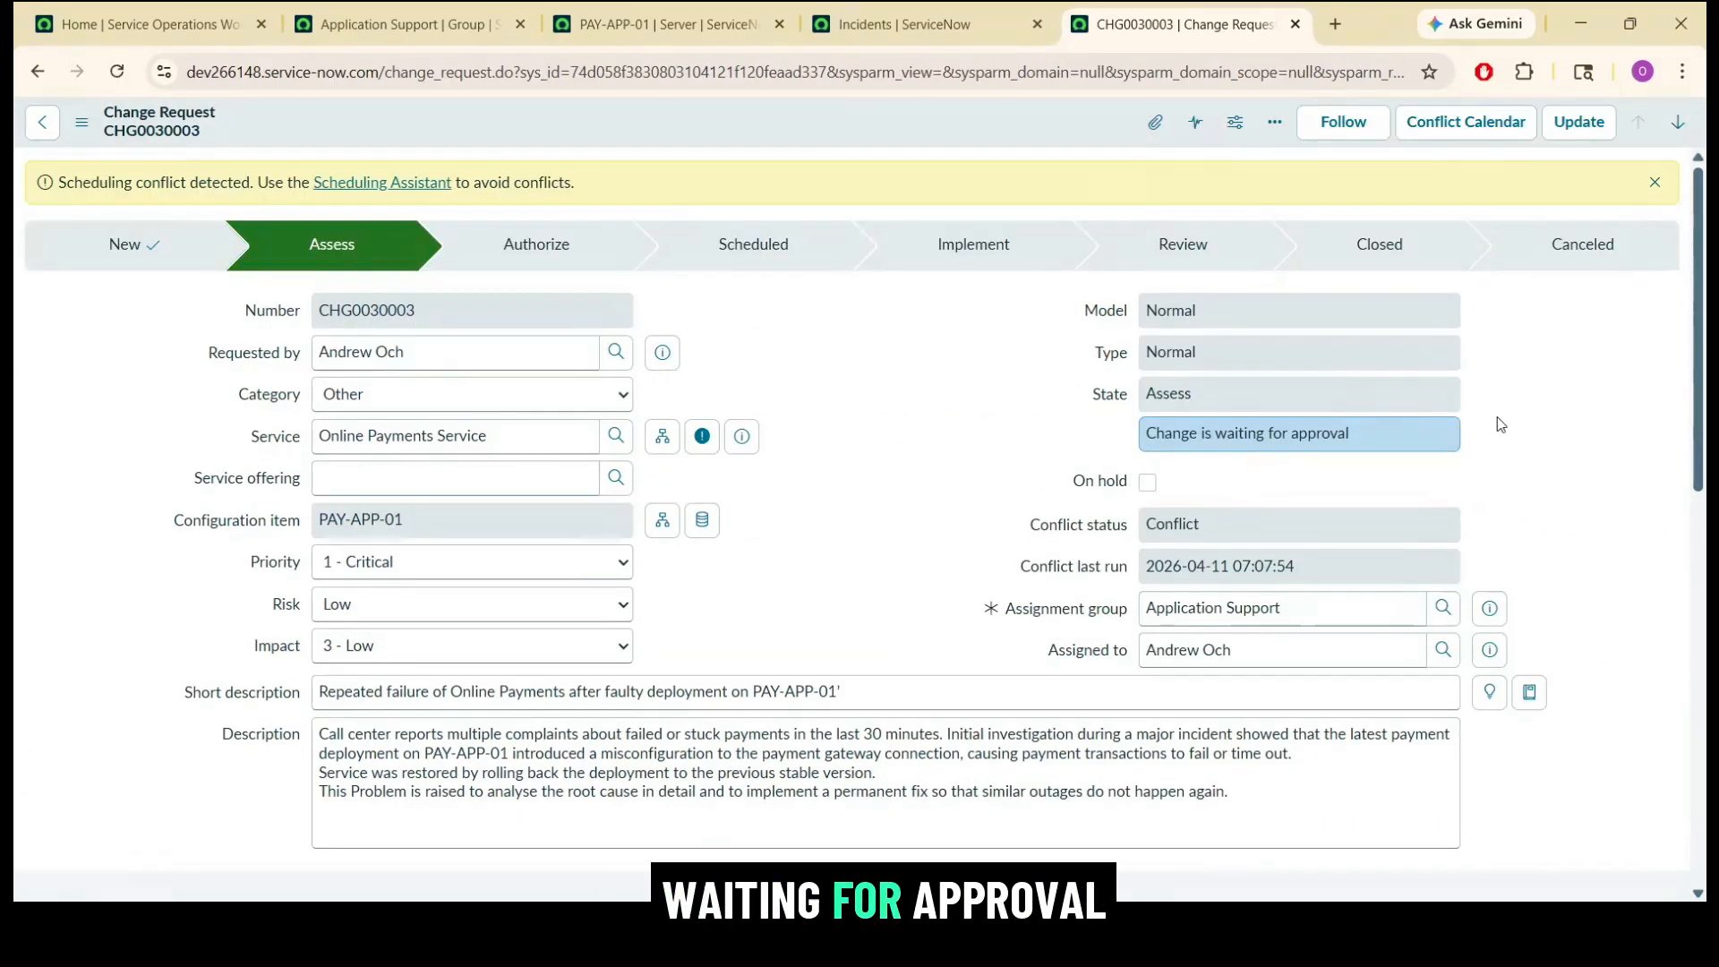
left_click_drag(1698, 301, 1698, 641)
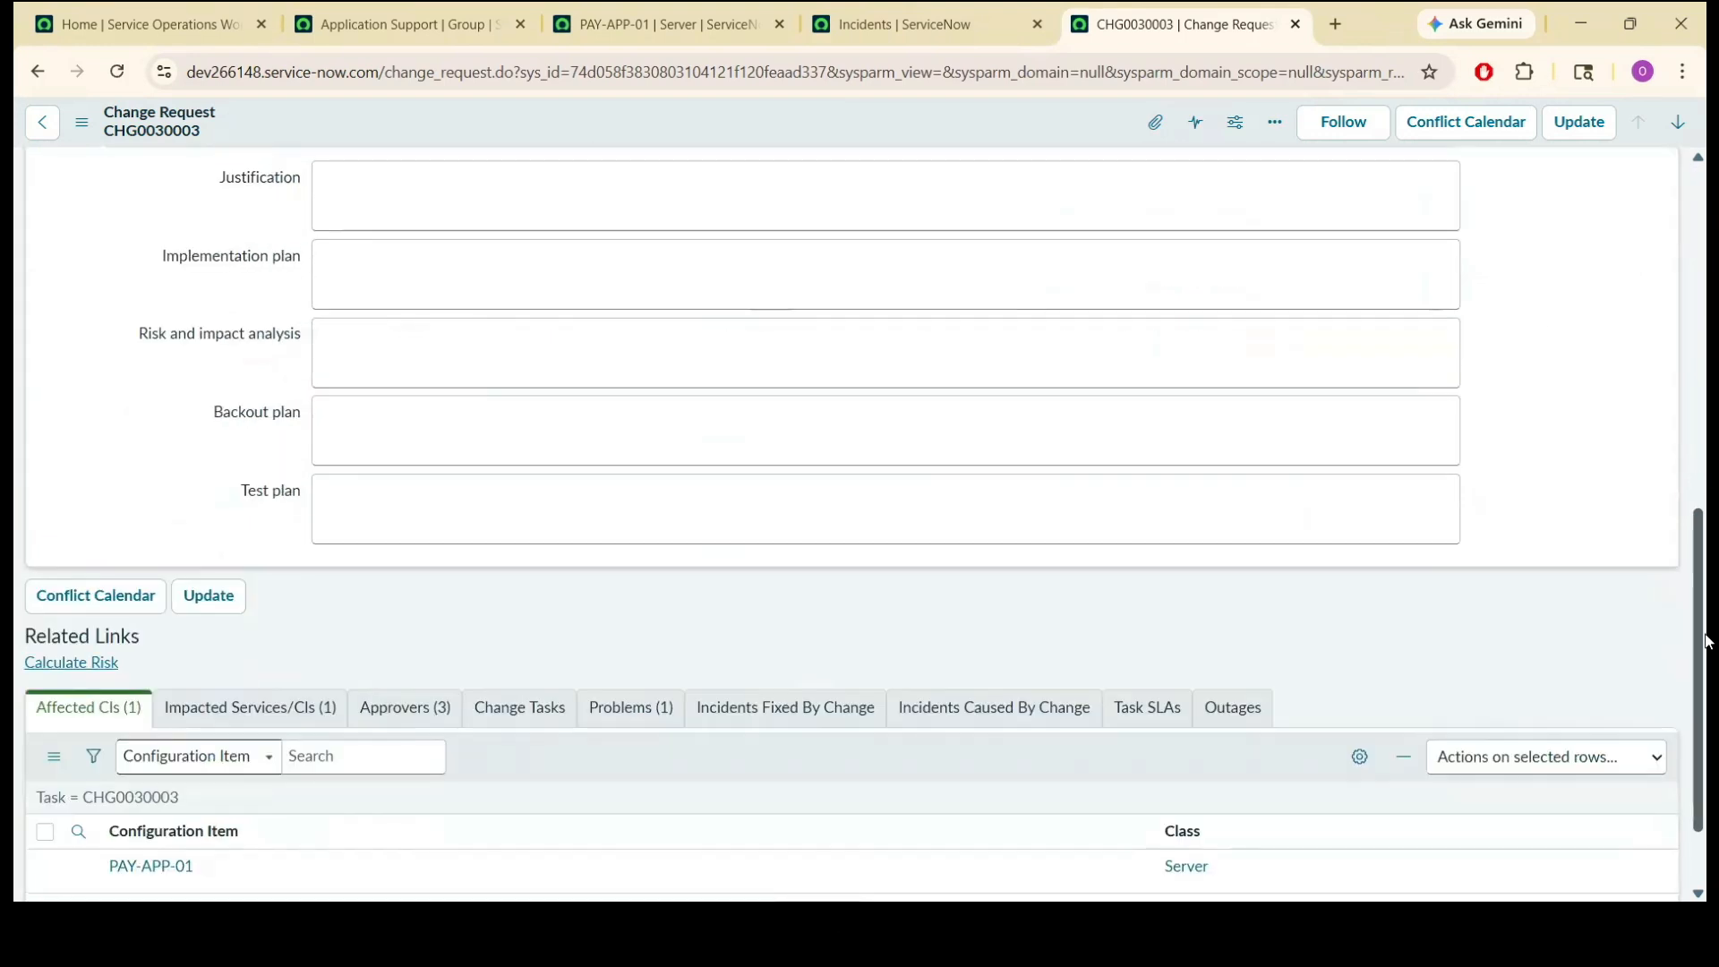
left_click(421, 707)
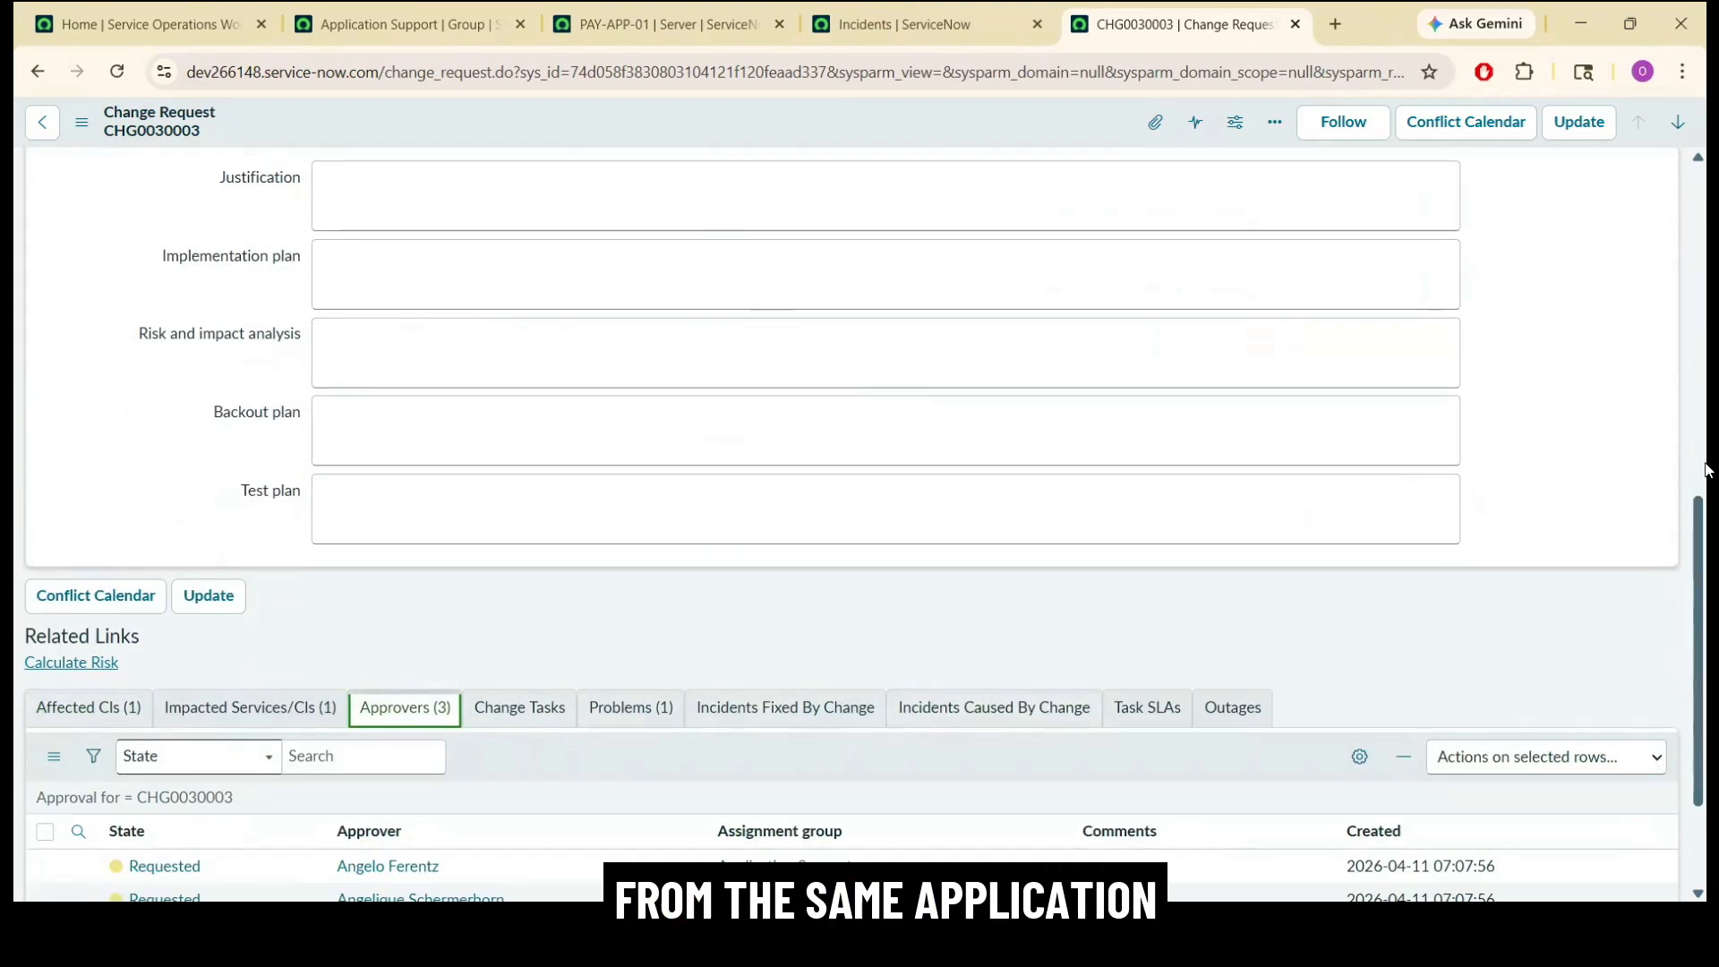
left_click_drag(1708, 532, 1707, 612)
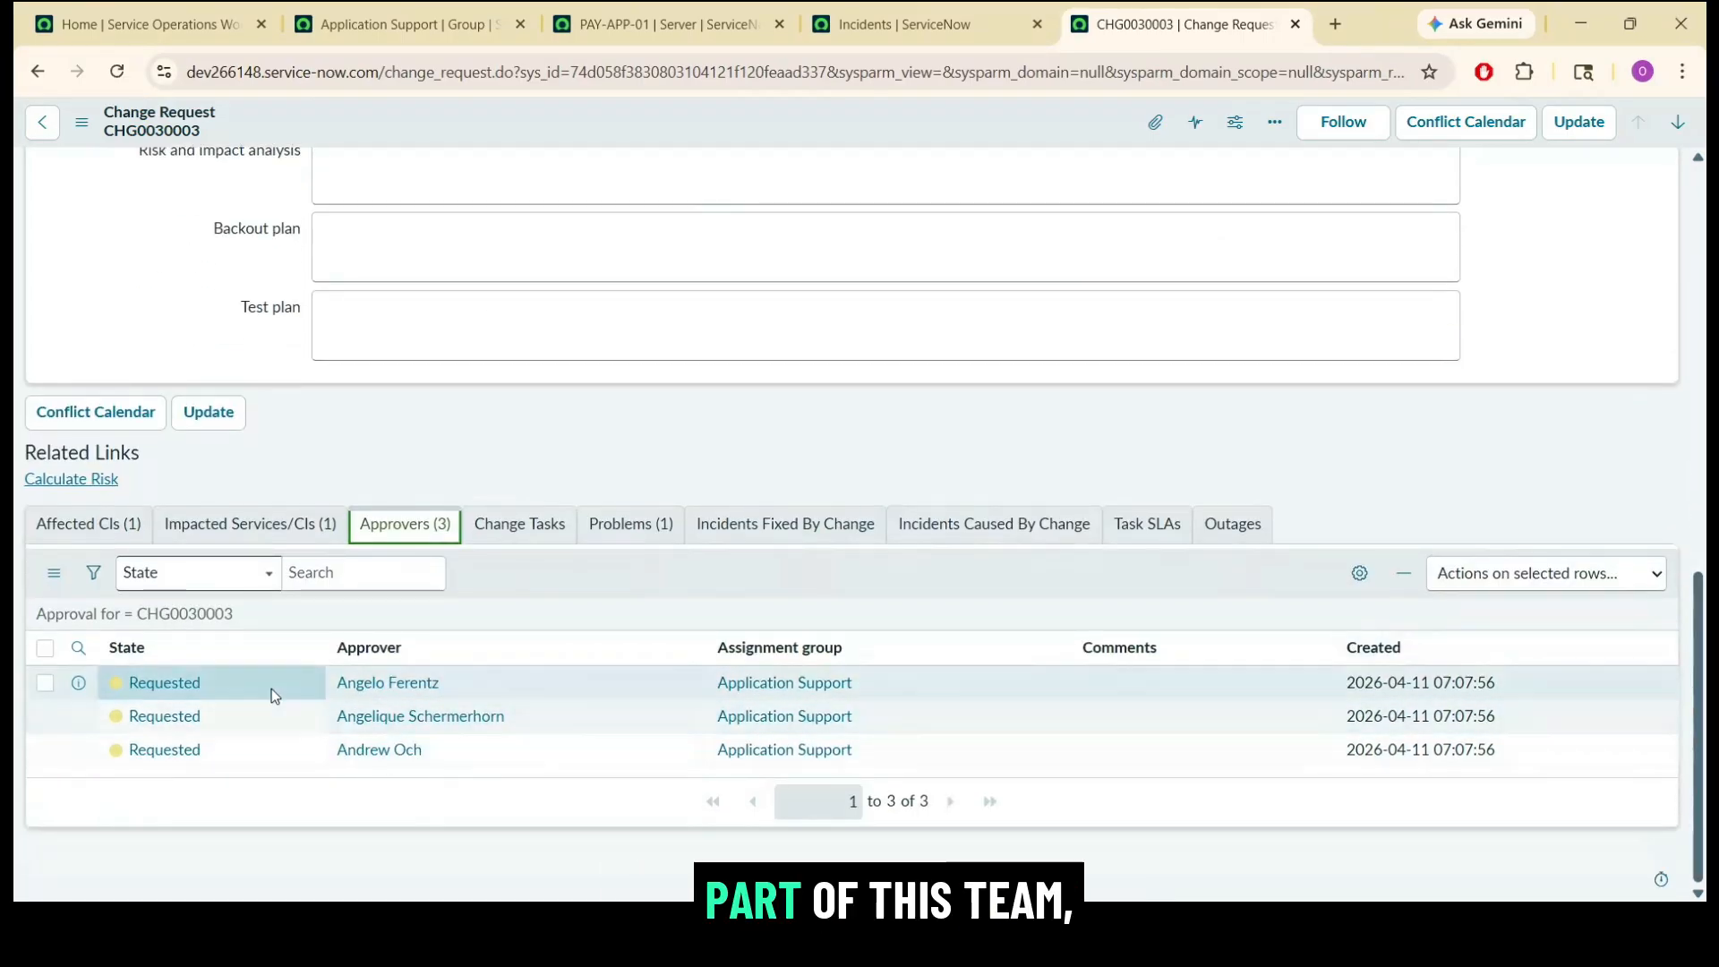
Approve the signed-in user's own Application Support approval for change request CHG0030003.
right_click(250, 746)
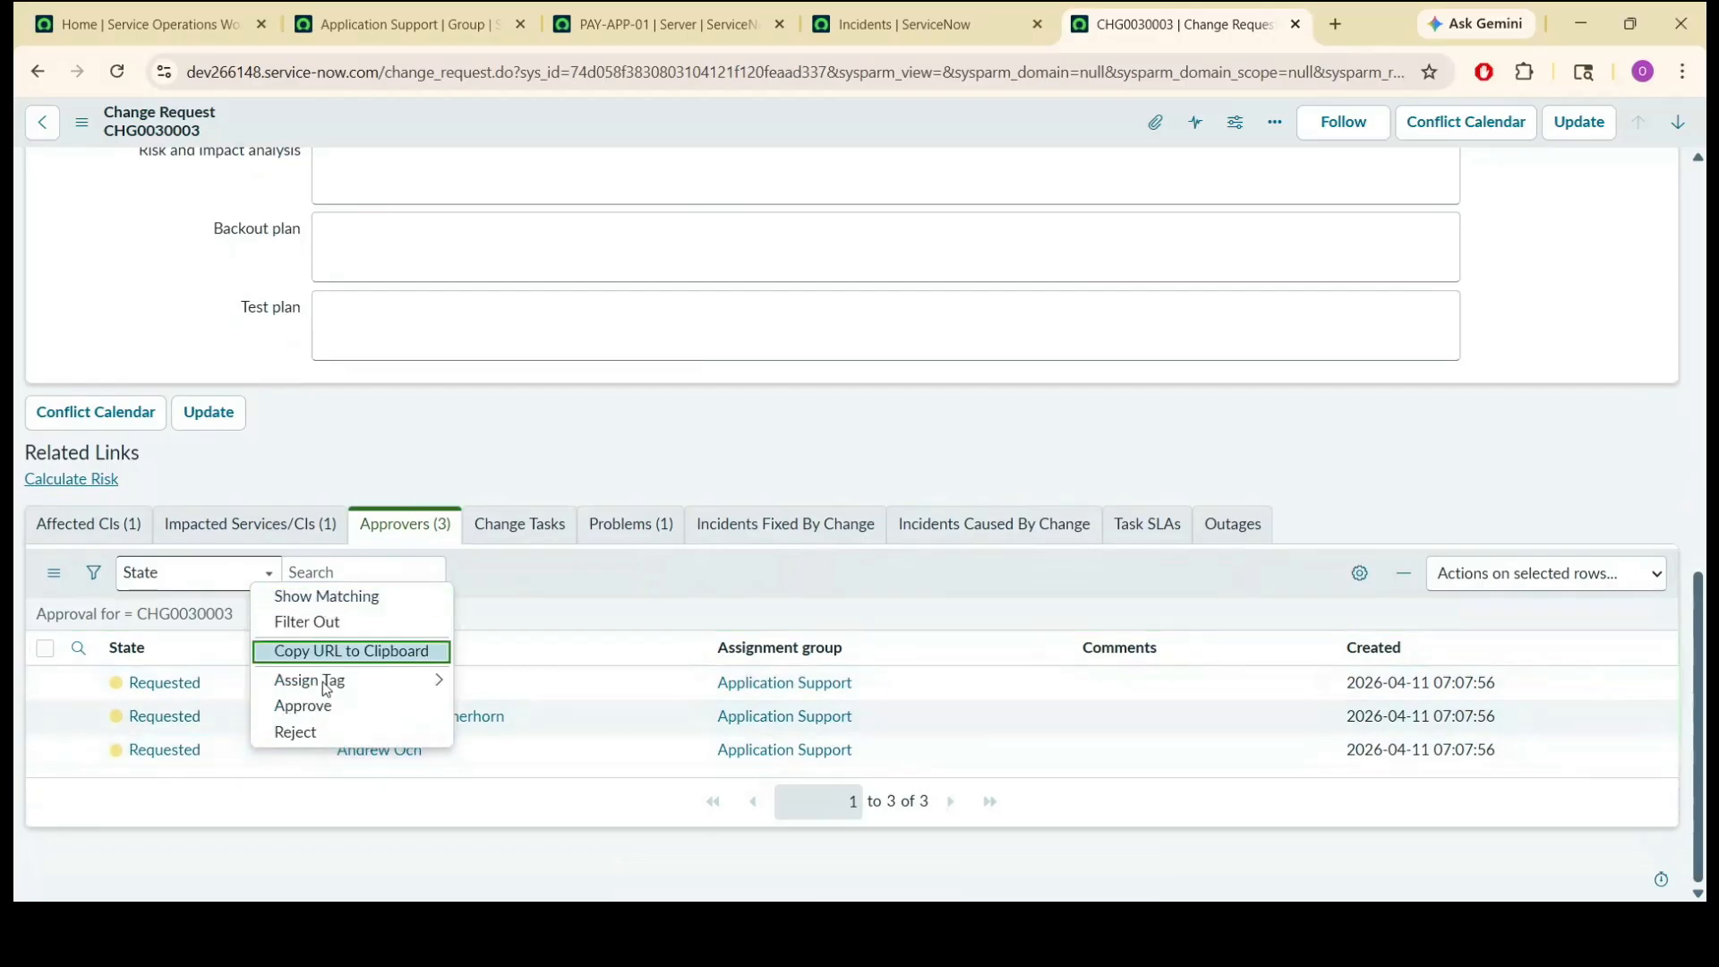
left_click(322, 709)
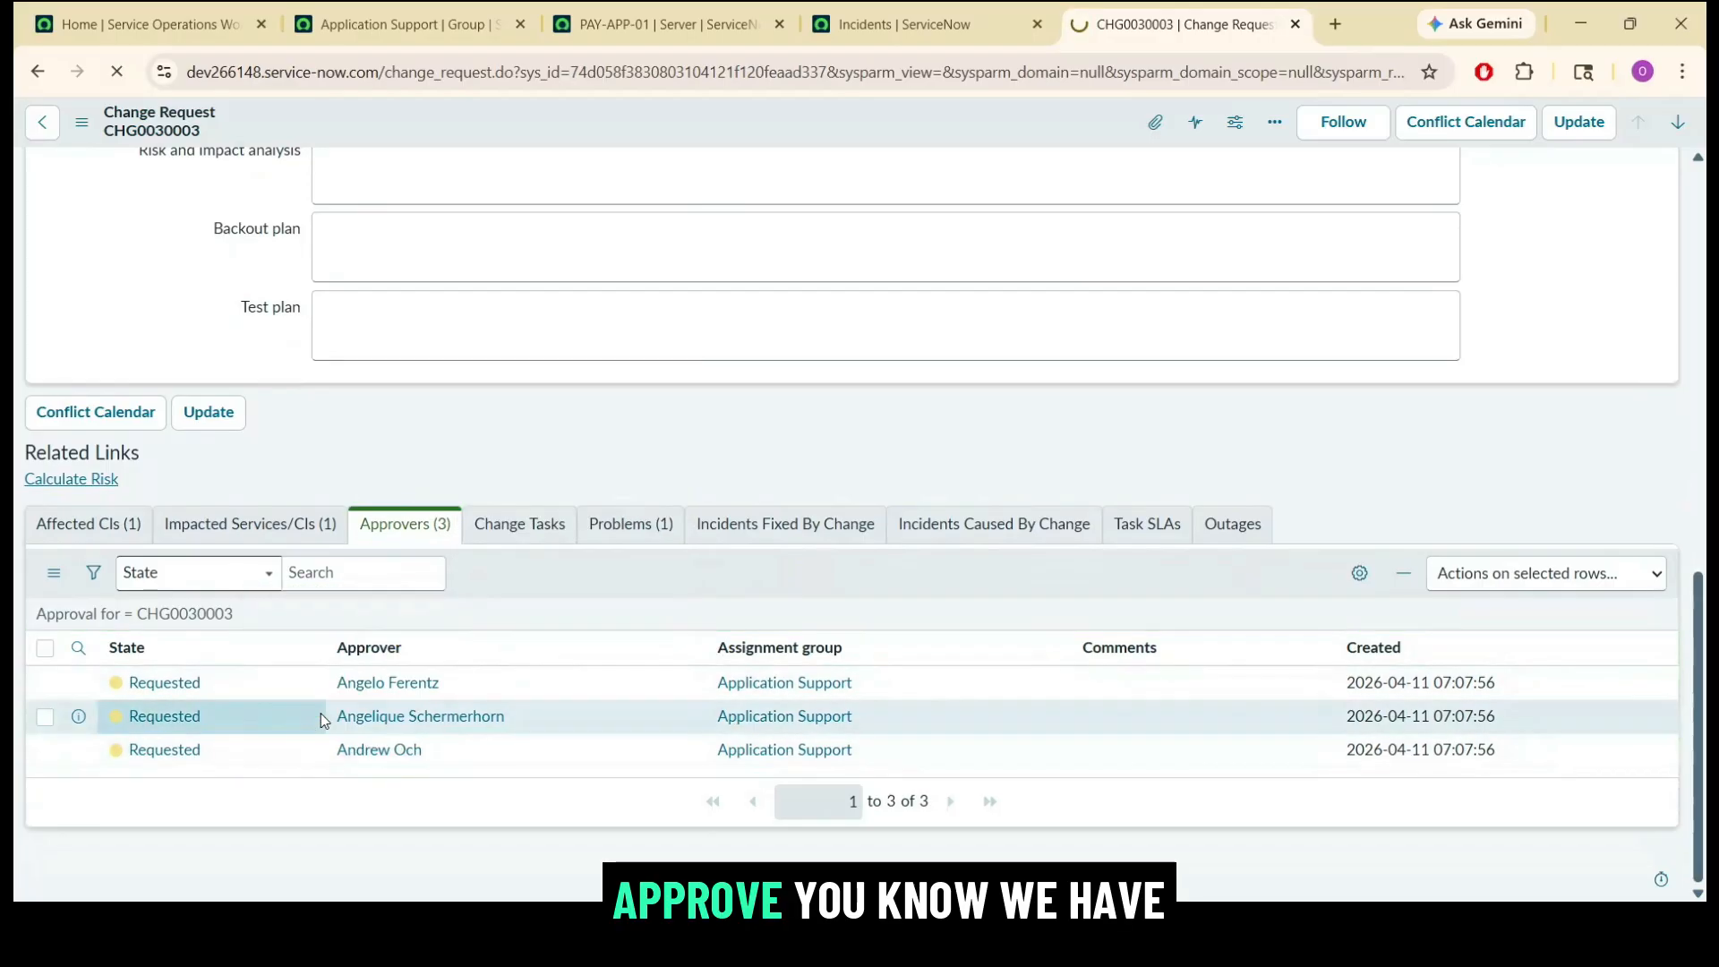
left_click(128, 11)
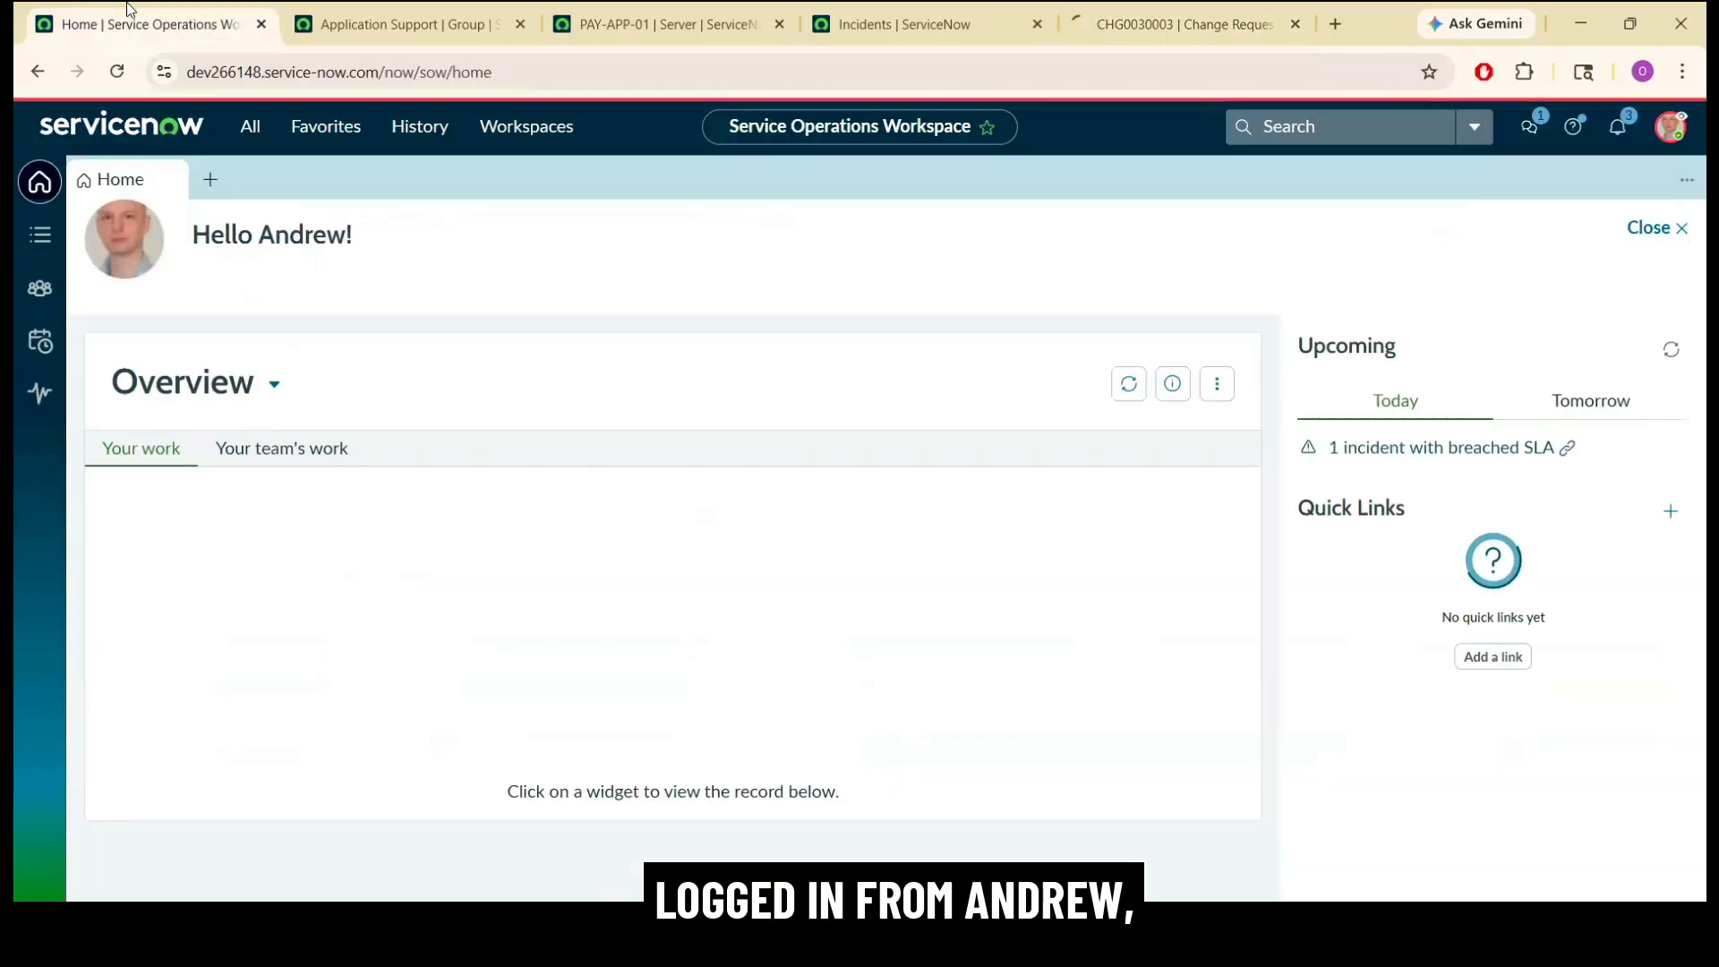
left_click(1176, 27)
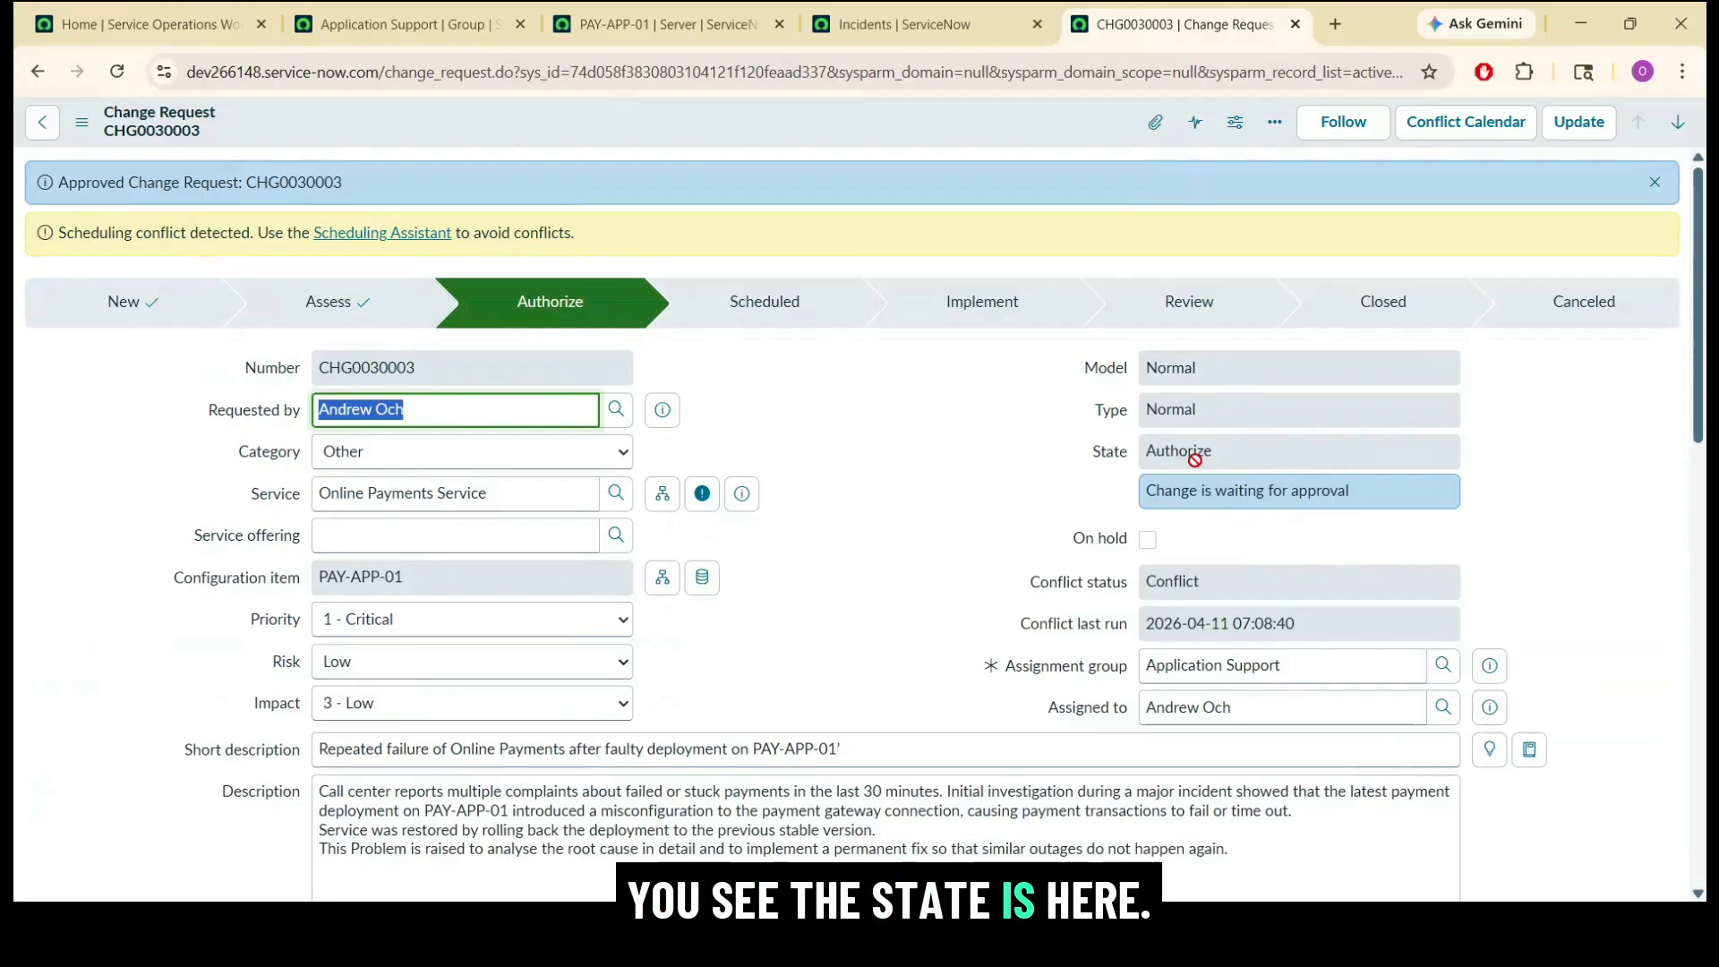
Try to approve the first CAB Approval member's request from the change's list of approvers.
left_click_drag(1695, 318, 1705, 762)
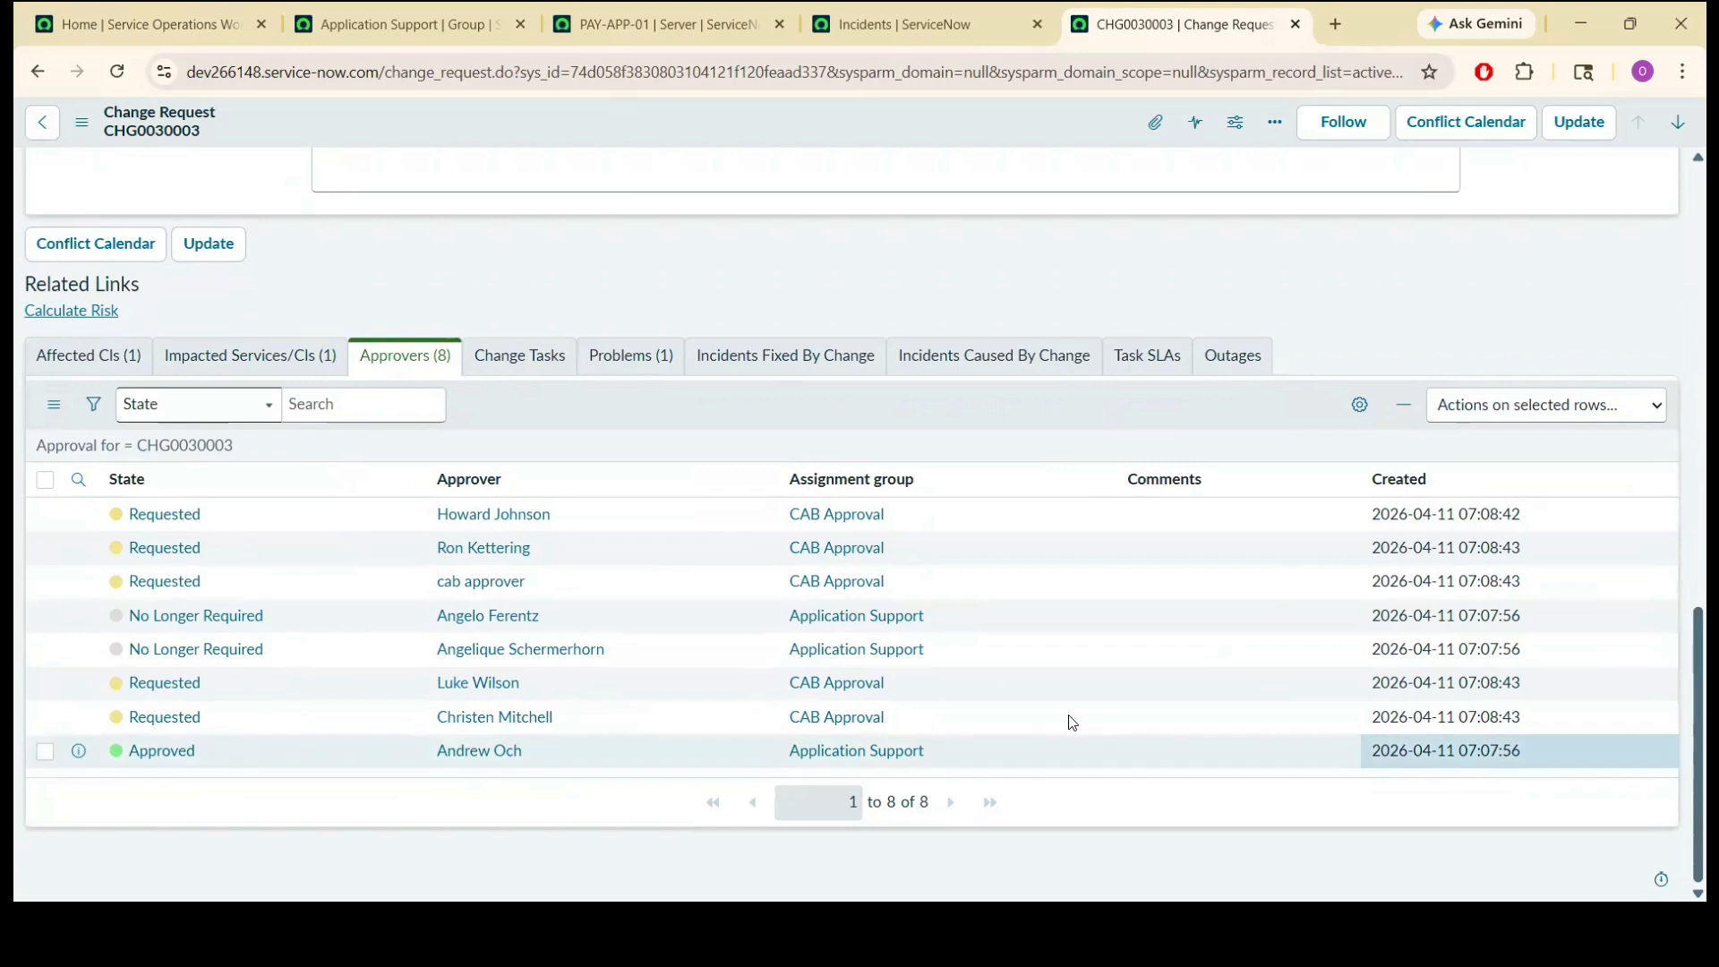
scroll(1073, 723, "up", 2)
right_click(261, 723)
key("Escape")
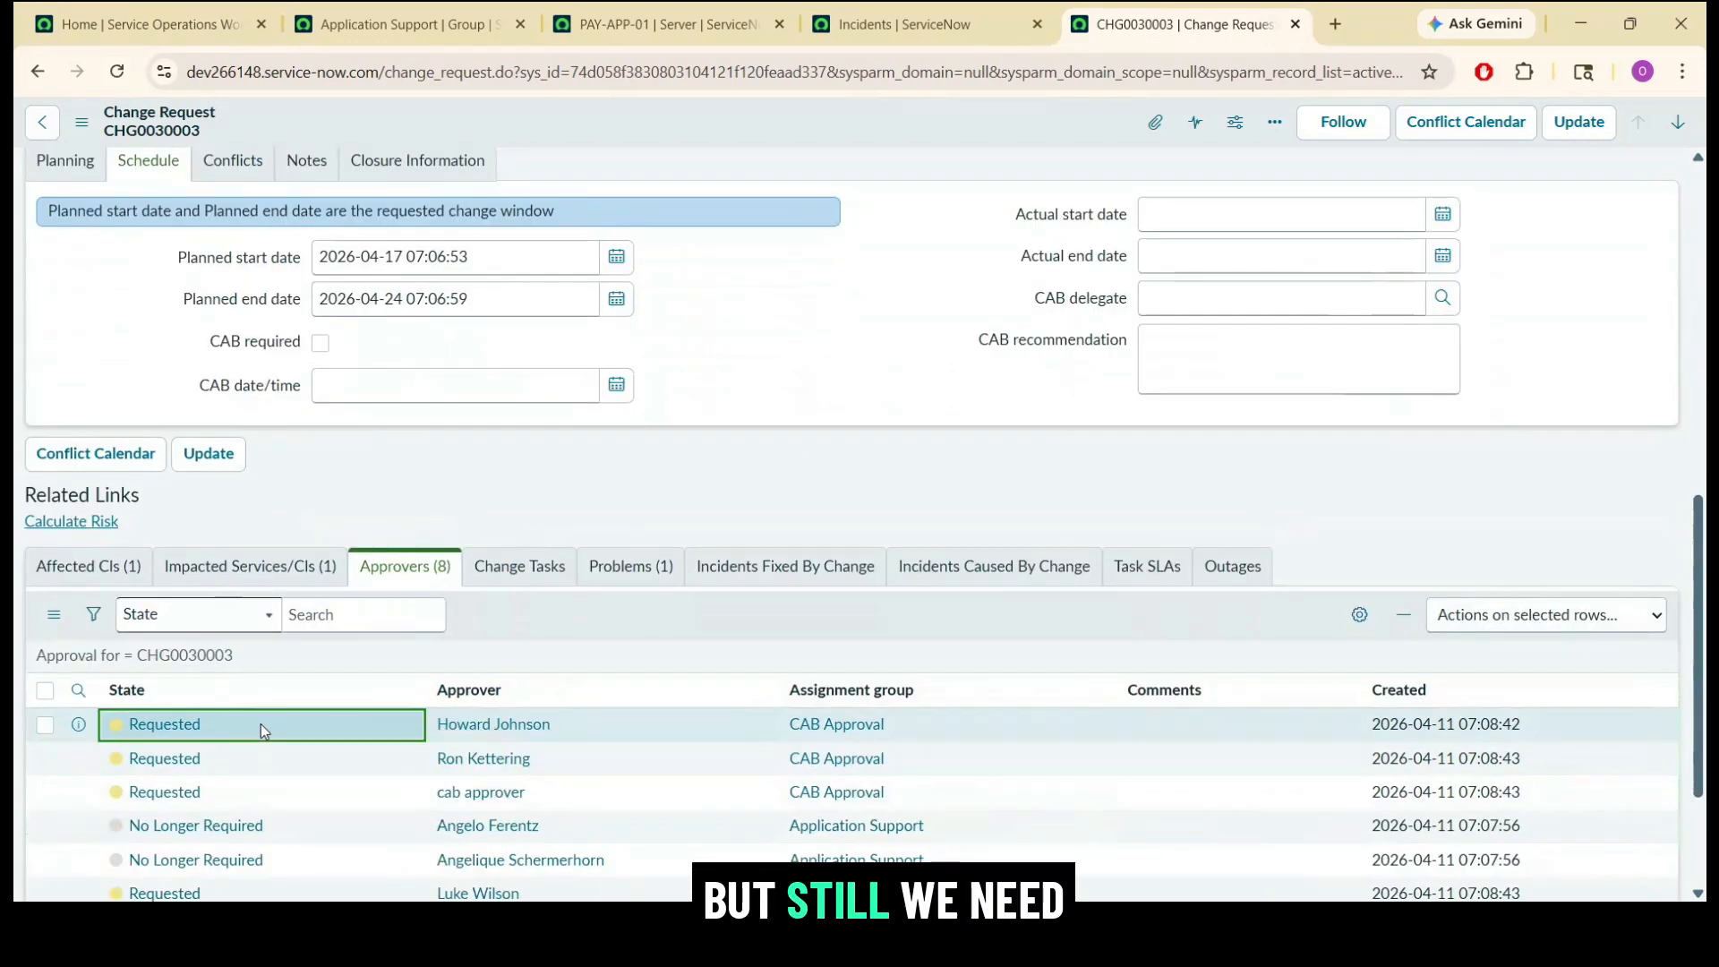
right_click(261, 724)
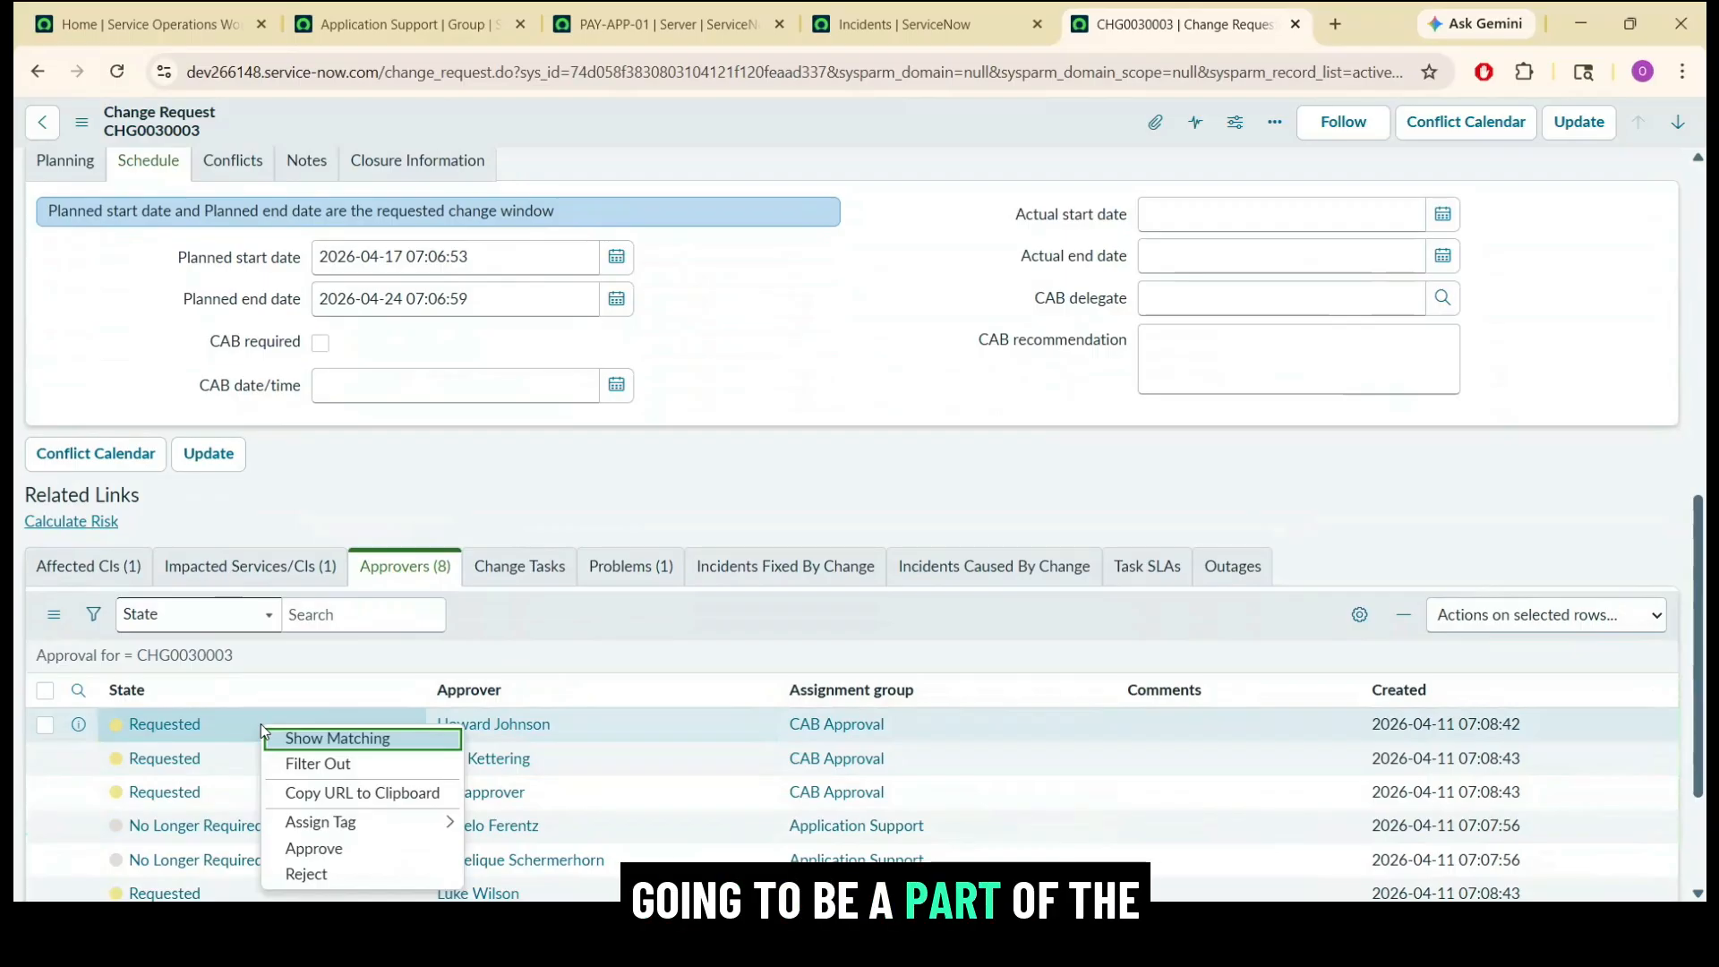
left_click(304, 851)
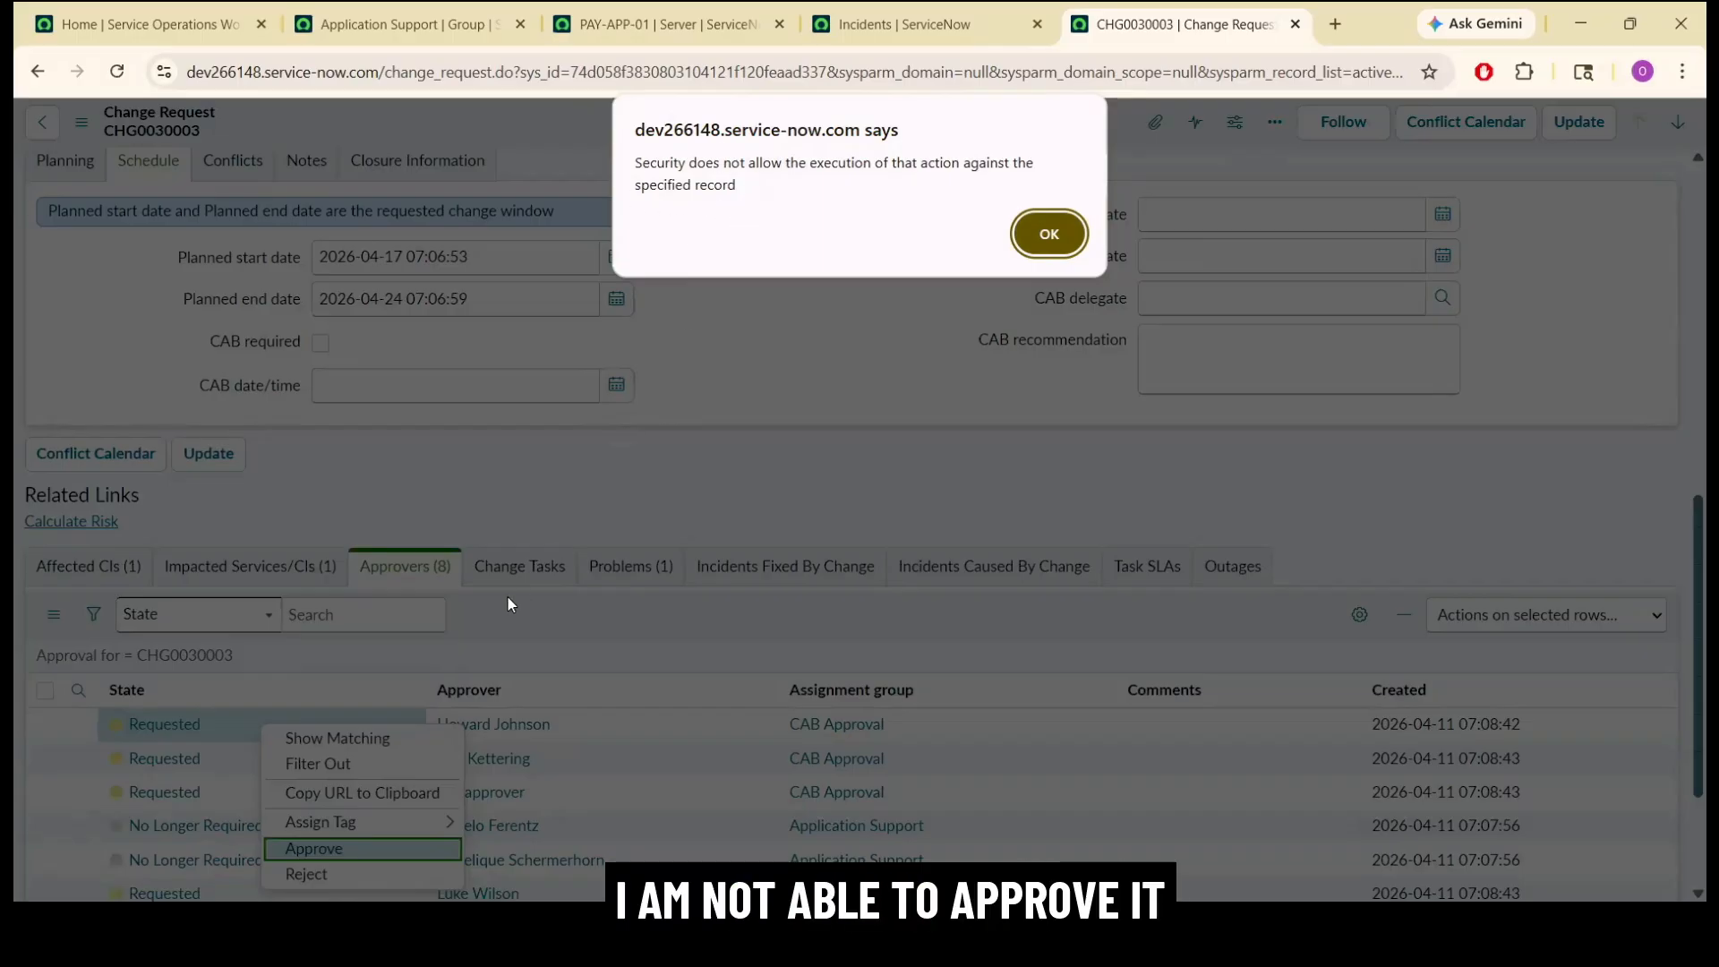
left_click(1050, 231)
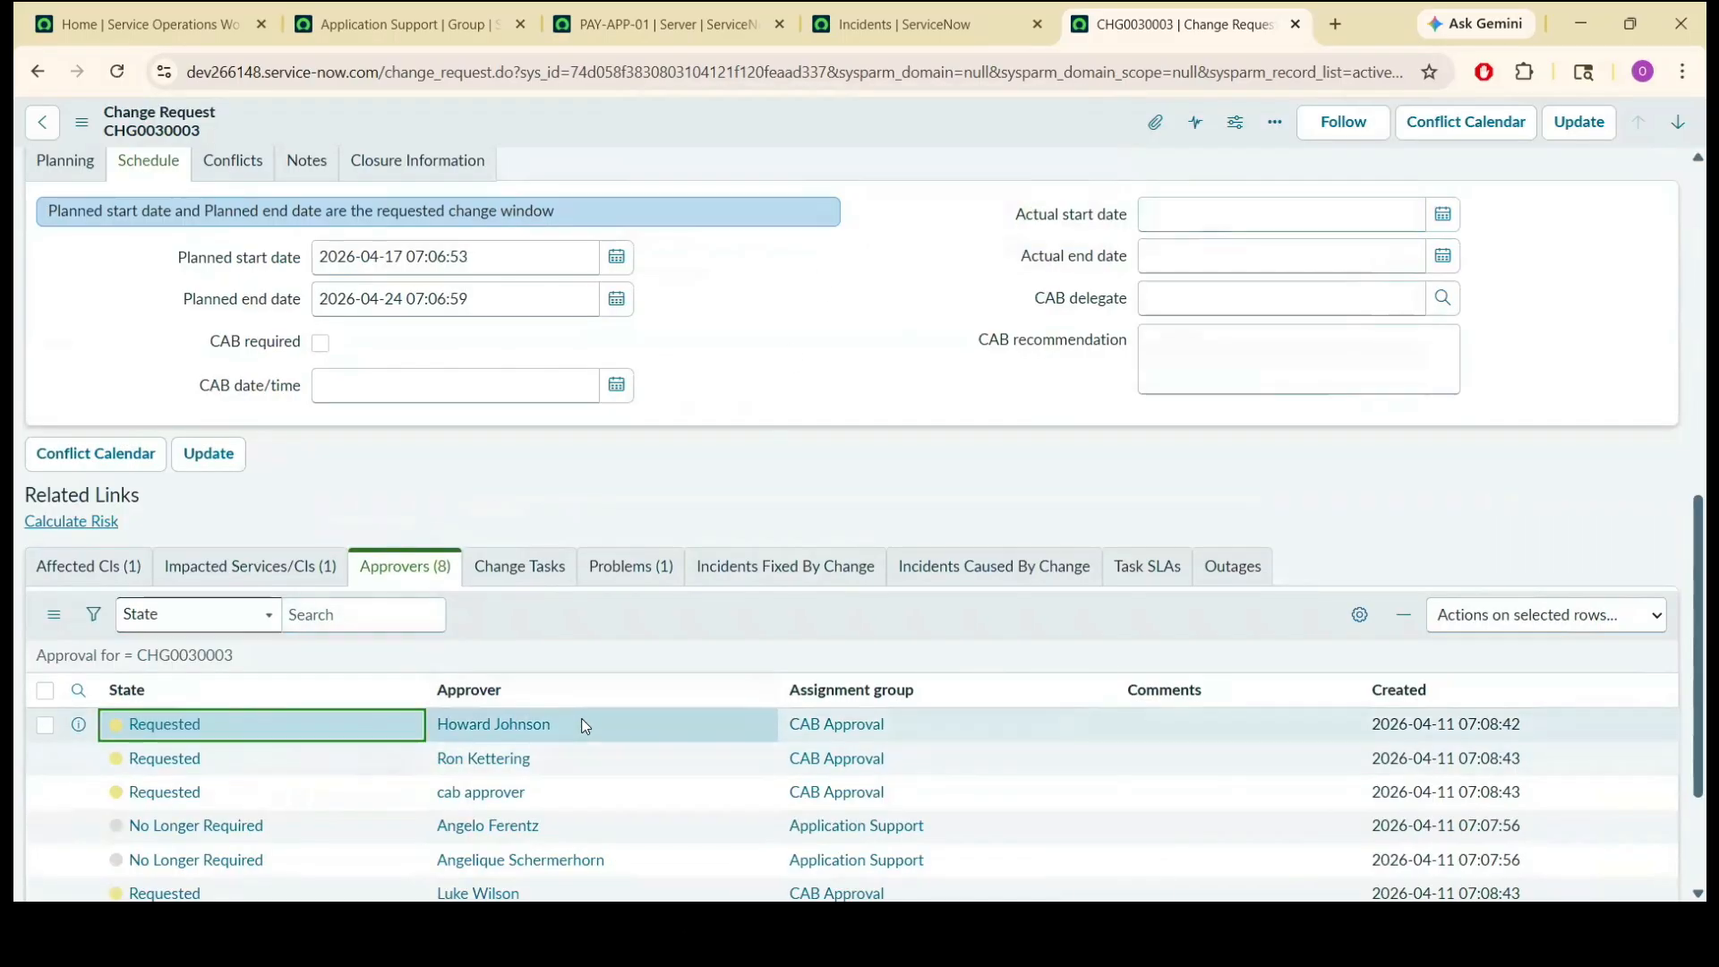
Copy the first CAB approver's name from the change request and impersonate that user from the workspace home page.
left_click_drag(582, 721, 440, 730)
key("ctrl+c")
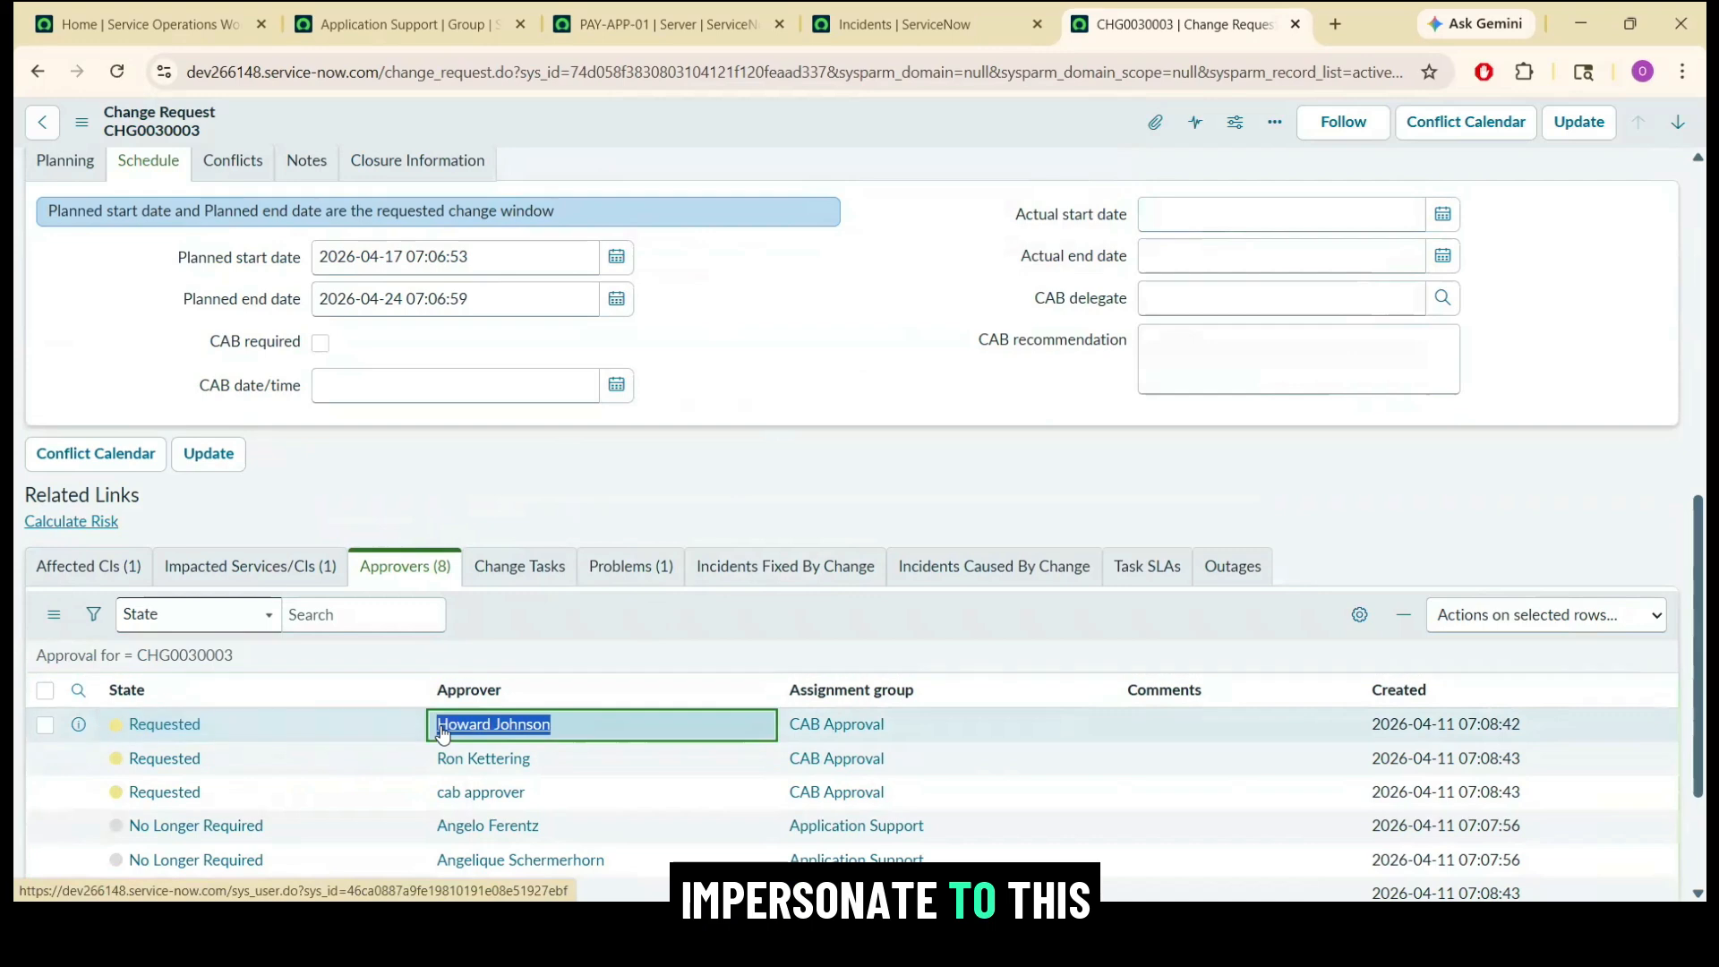
left_click(152, 24)
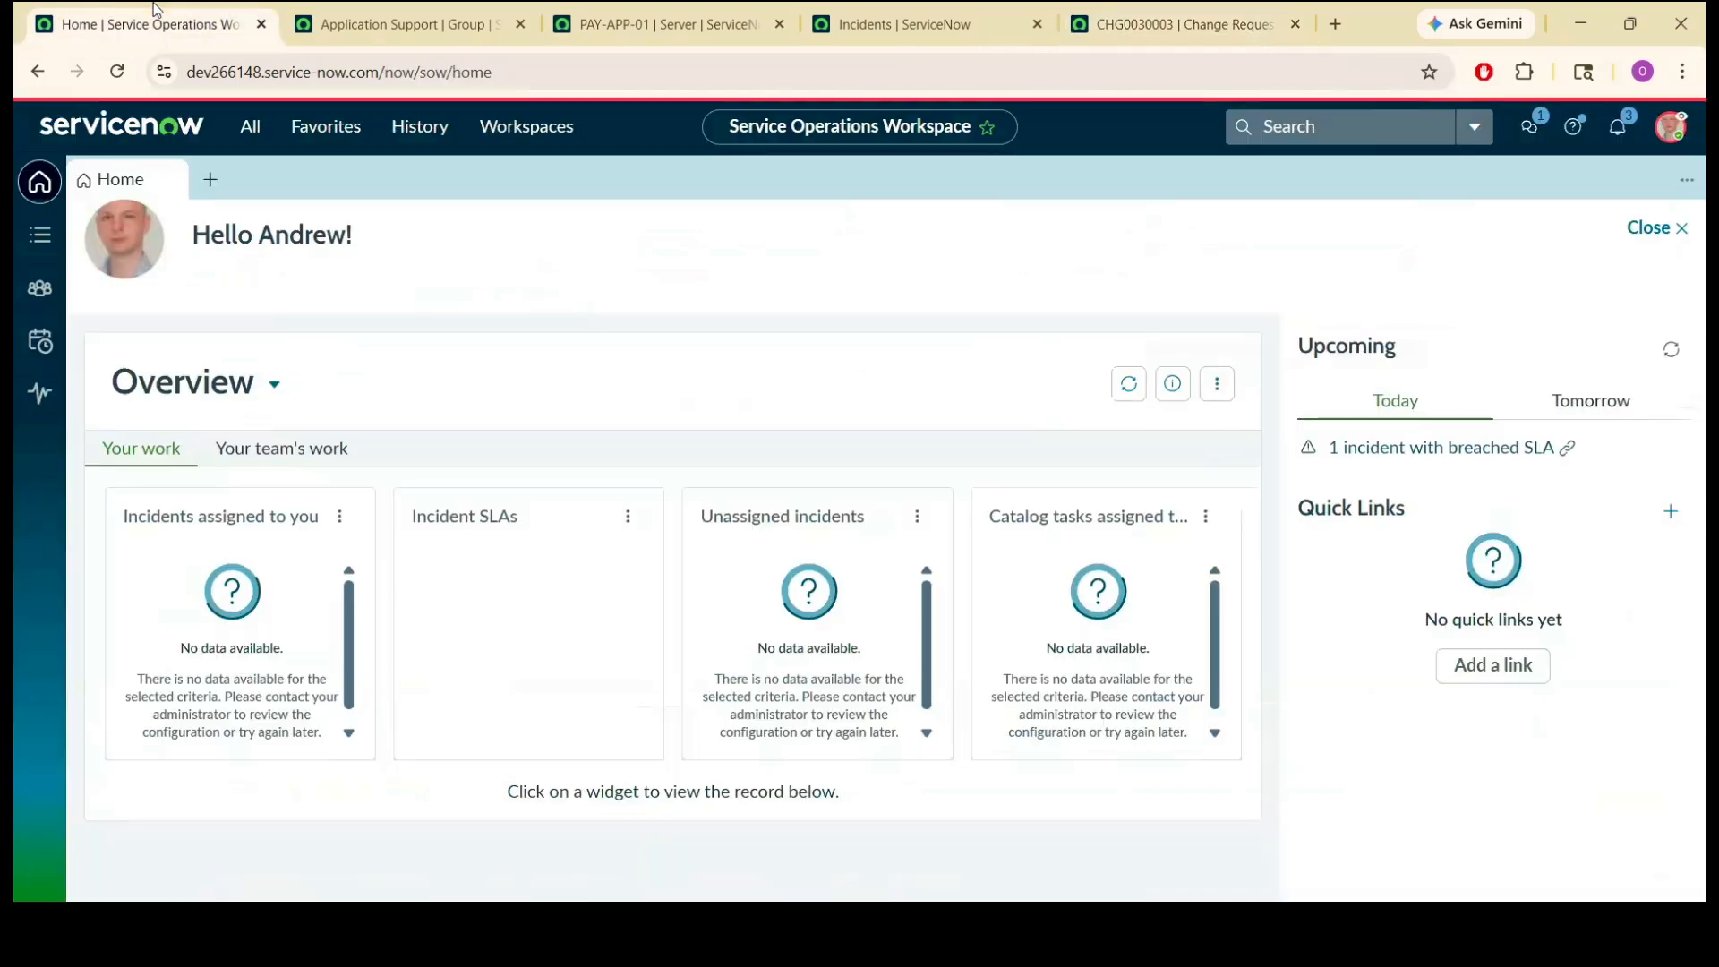
left_click(1670, 127)
left_click(1492, 462)
key("ctrl+v")
left_click(738, 297)
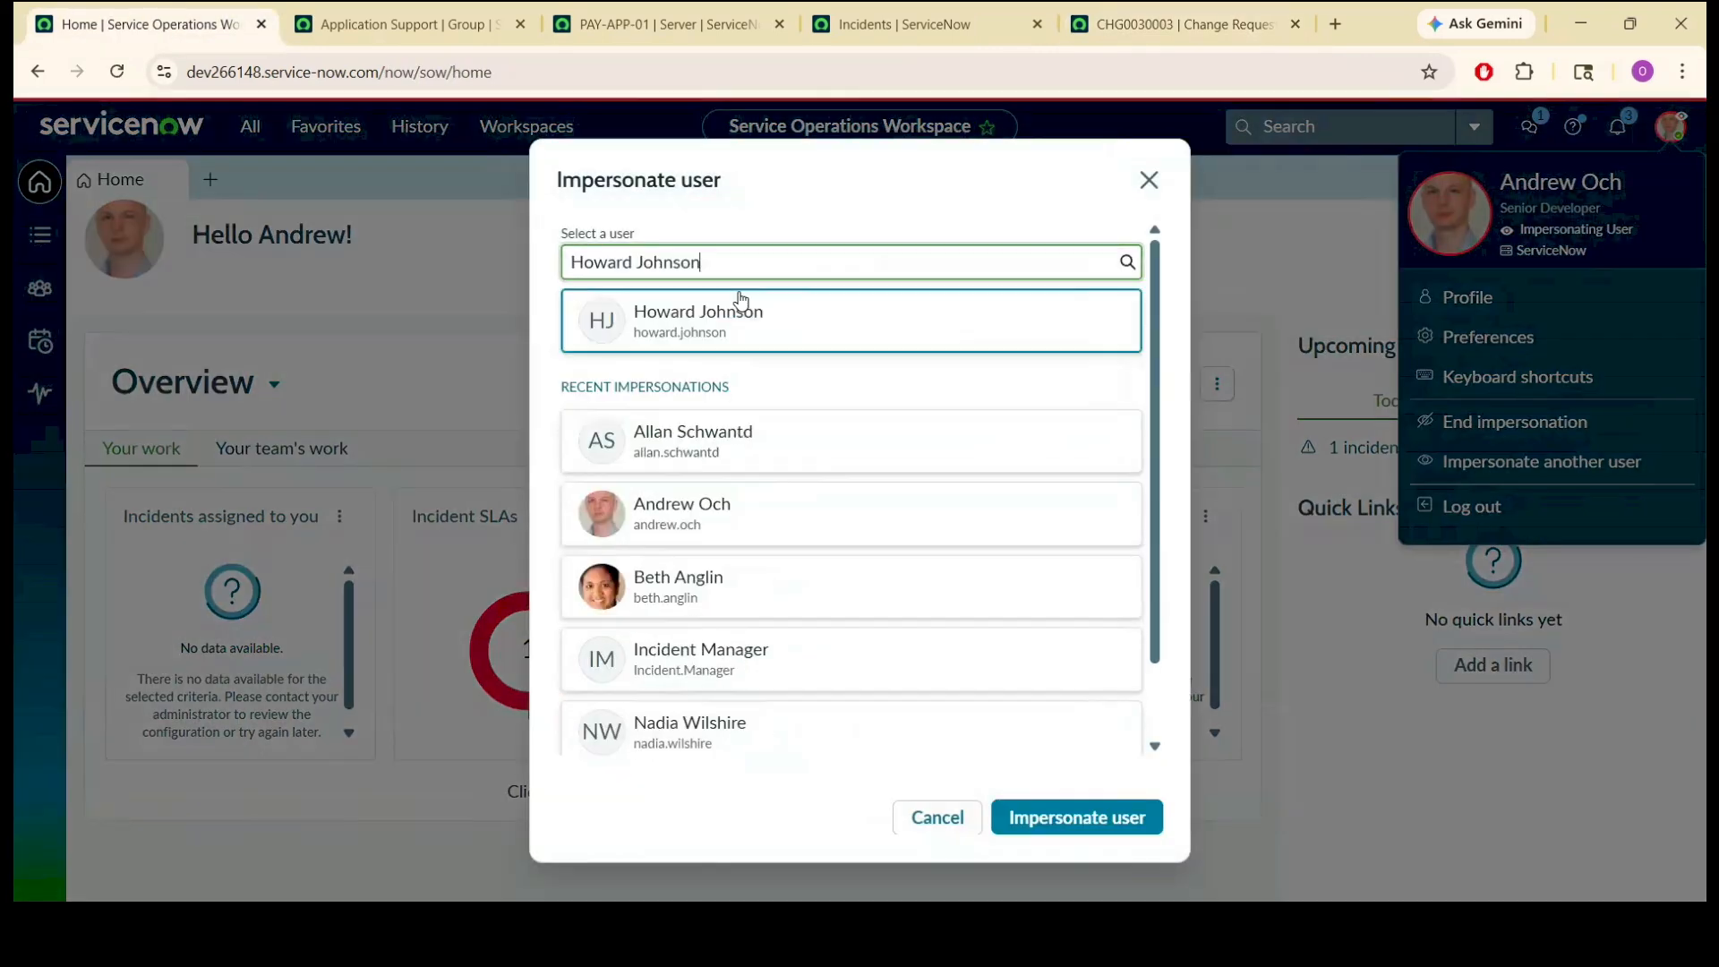
left_click(1114, 818)
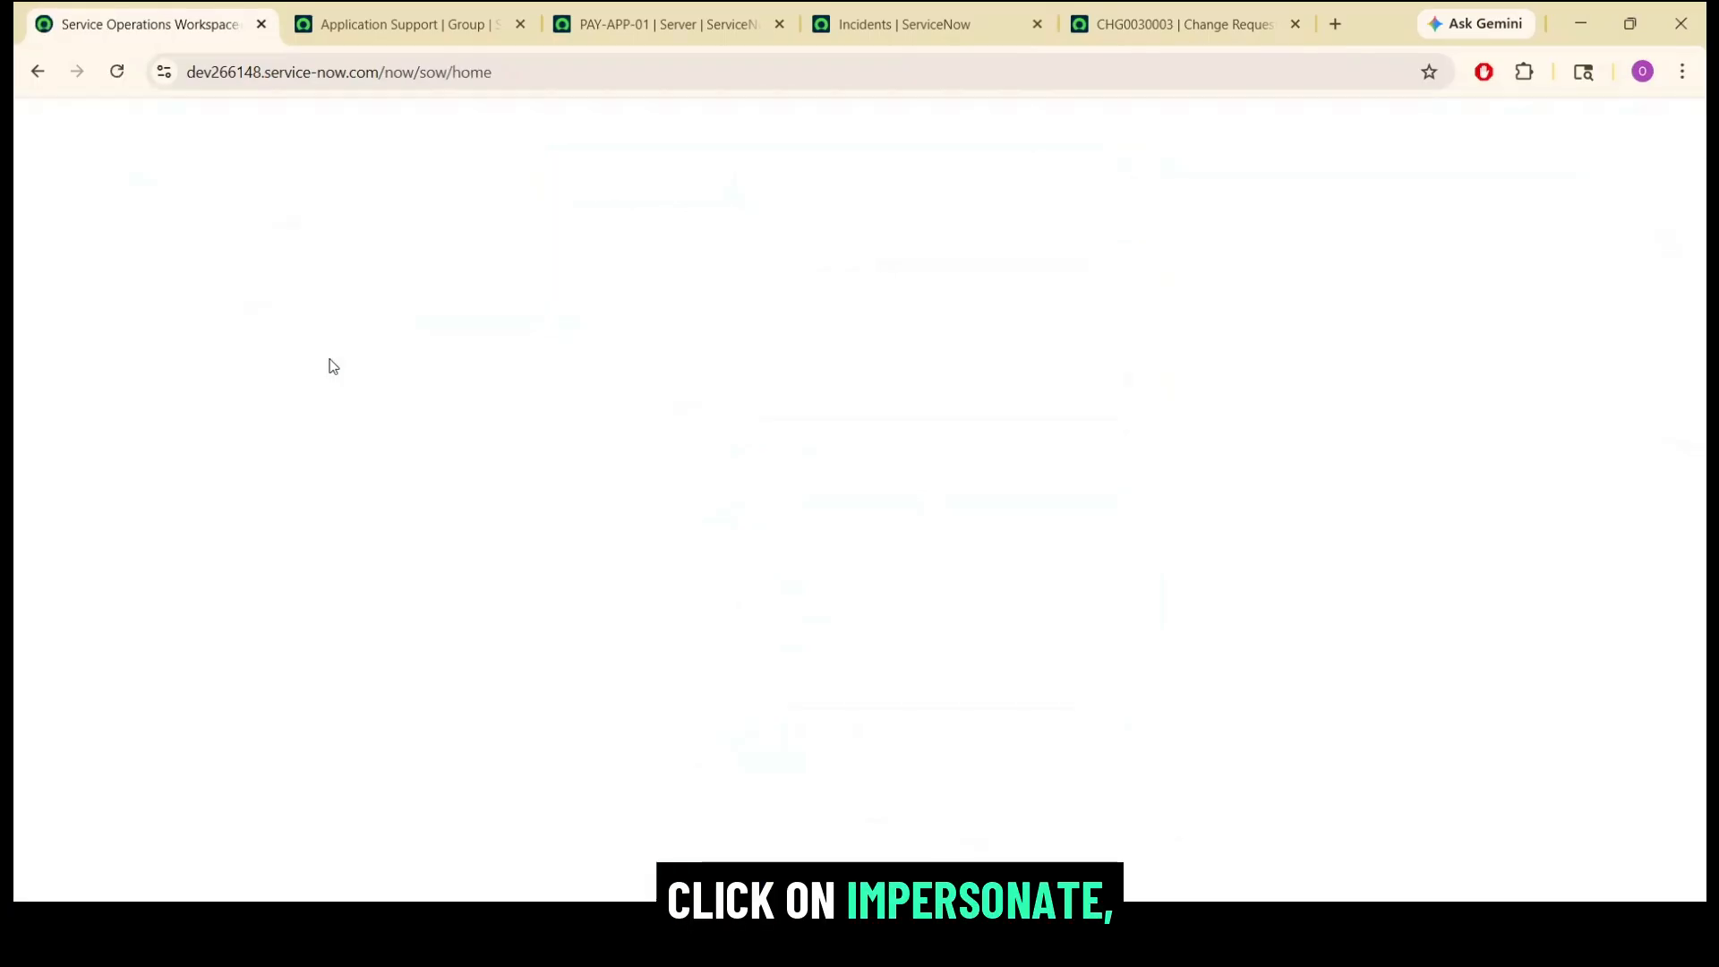
Find the CAB approver's own approvals and approve the request for CHG0030003.
left_click(250, 126)
type("approval")
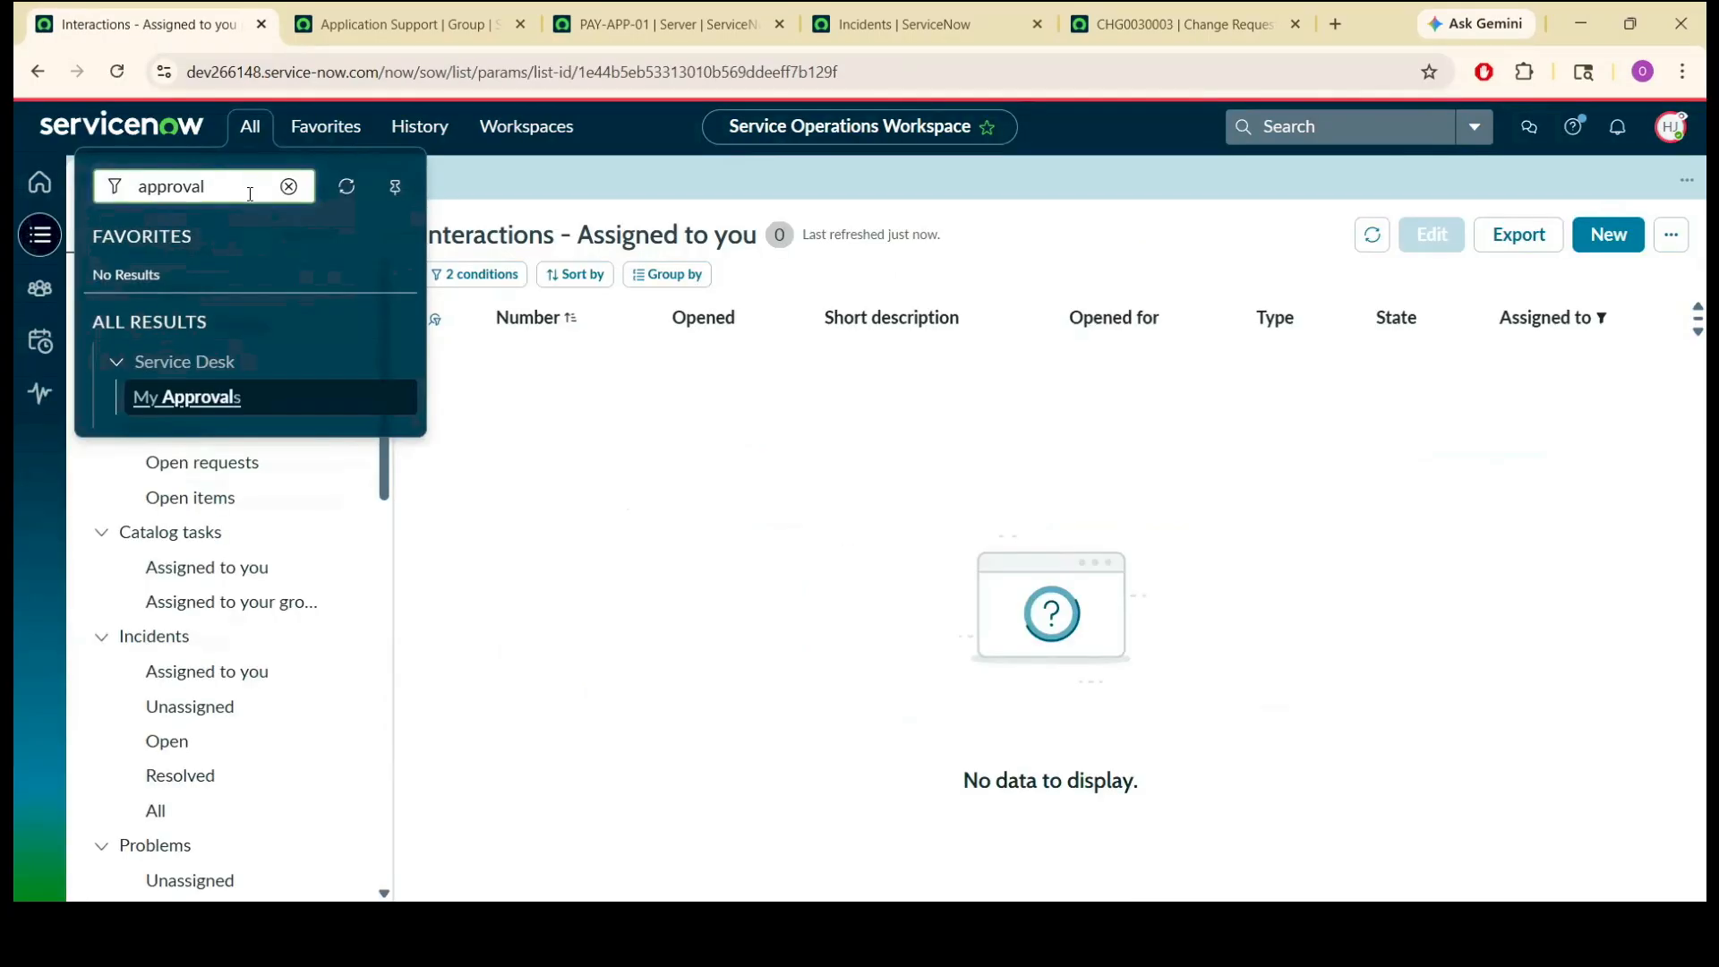
left_click(238, 399)
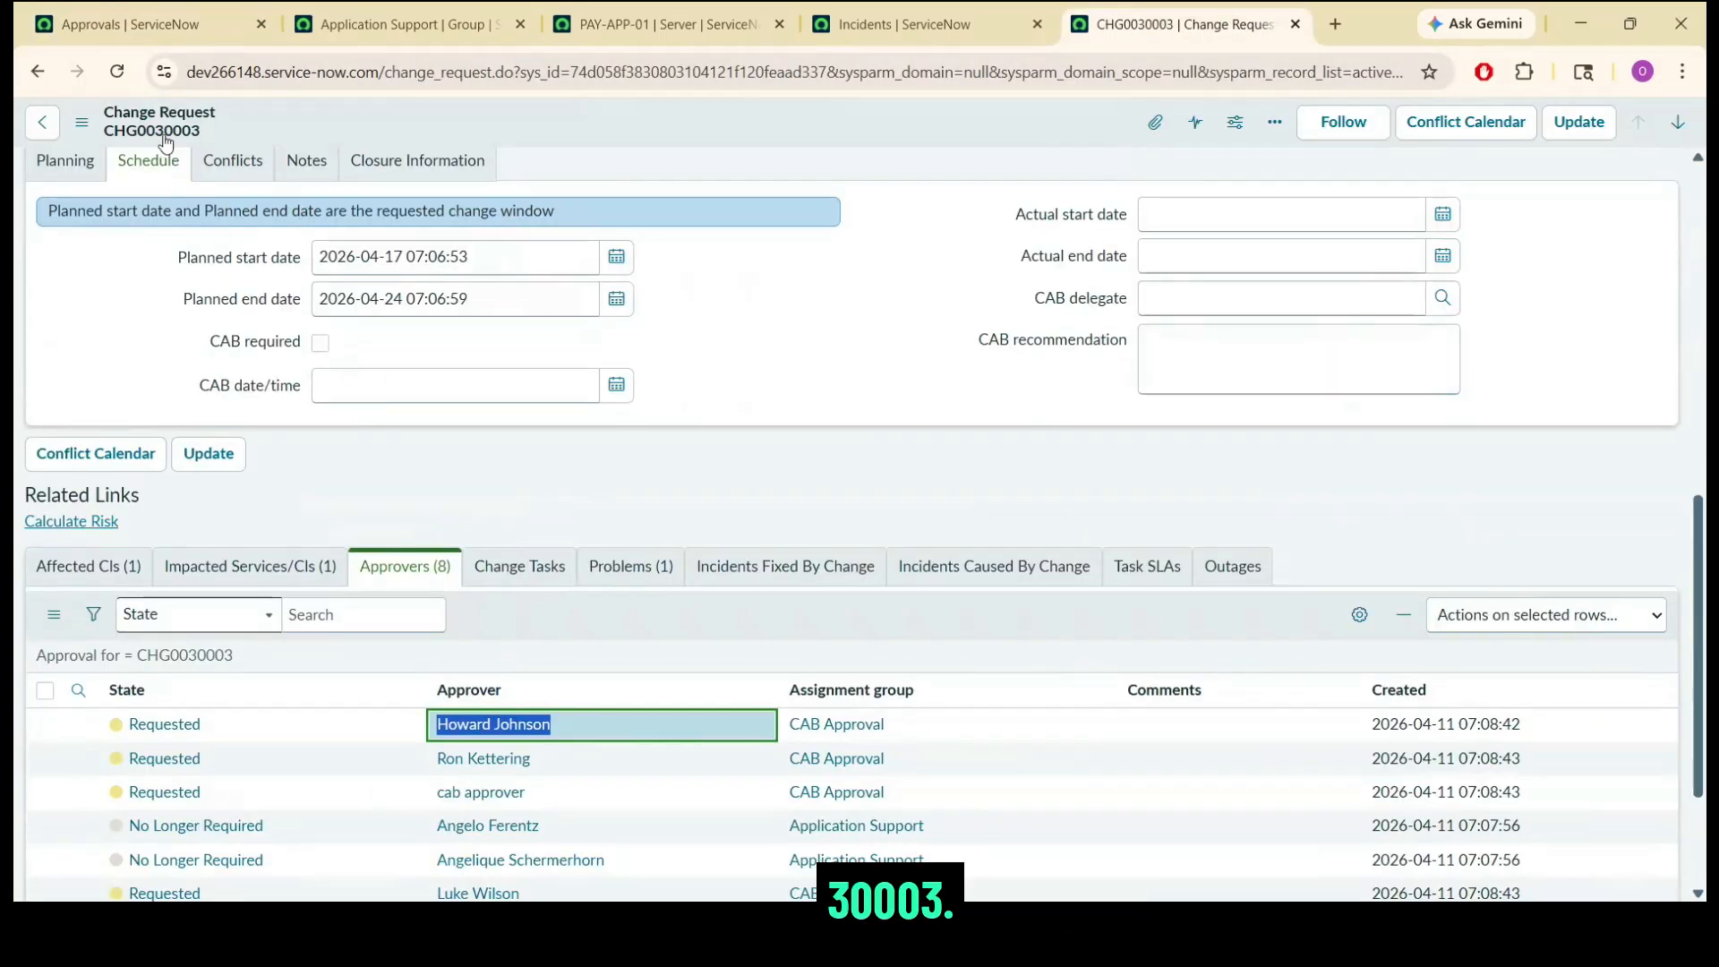
left_click(141, 4)
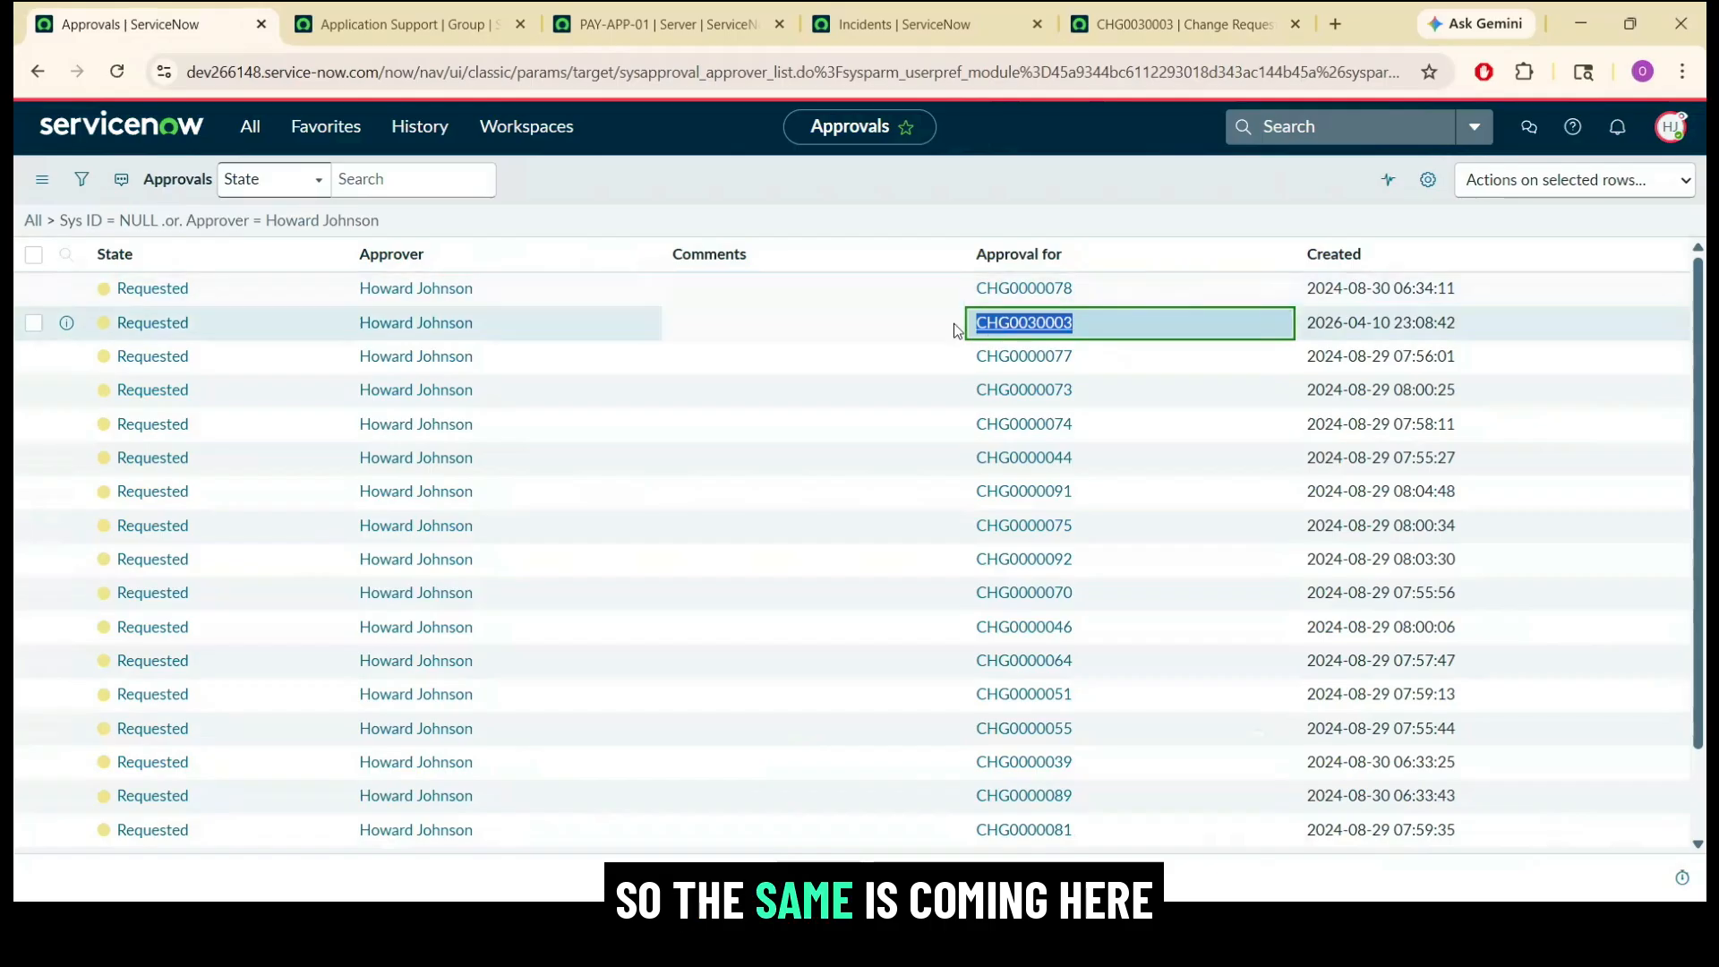
left_click(228, 327)
right_click(228, 327)
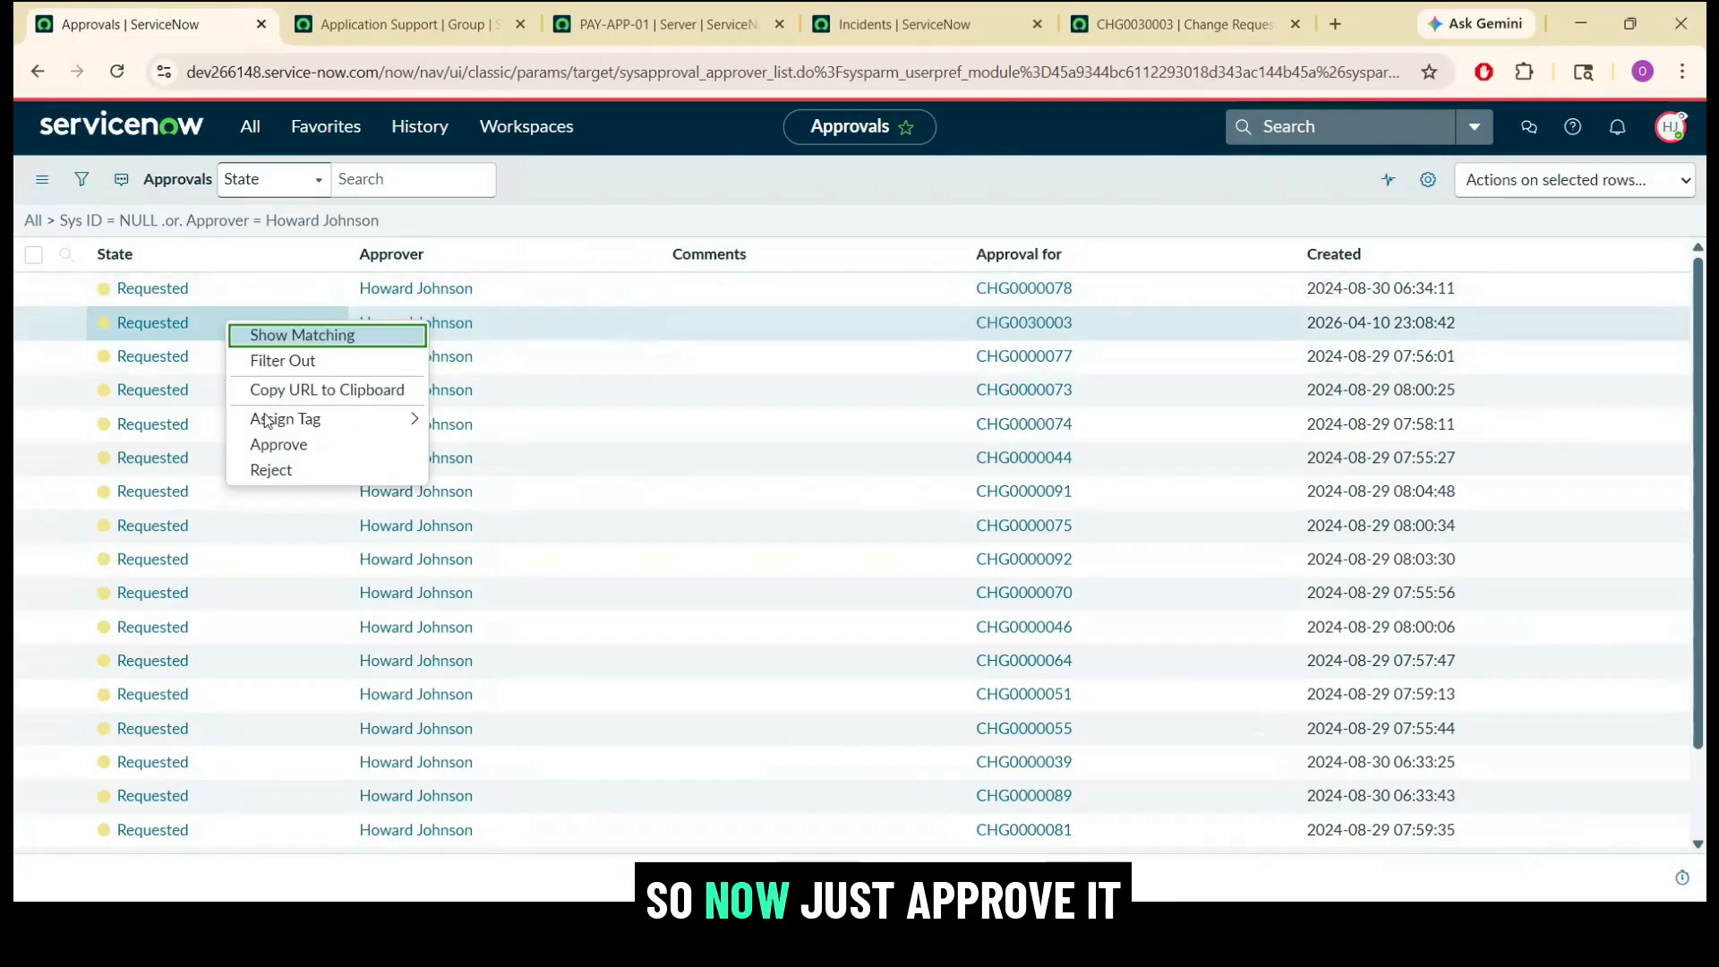
left_click(300, 448)
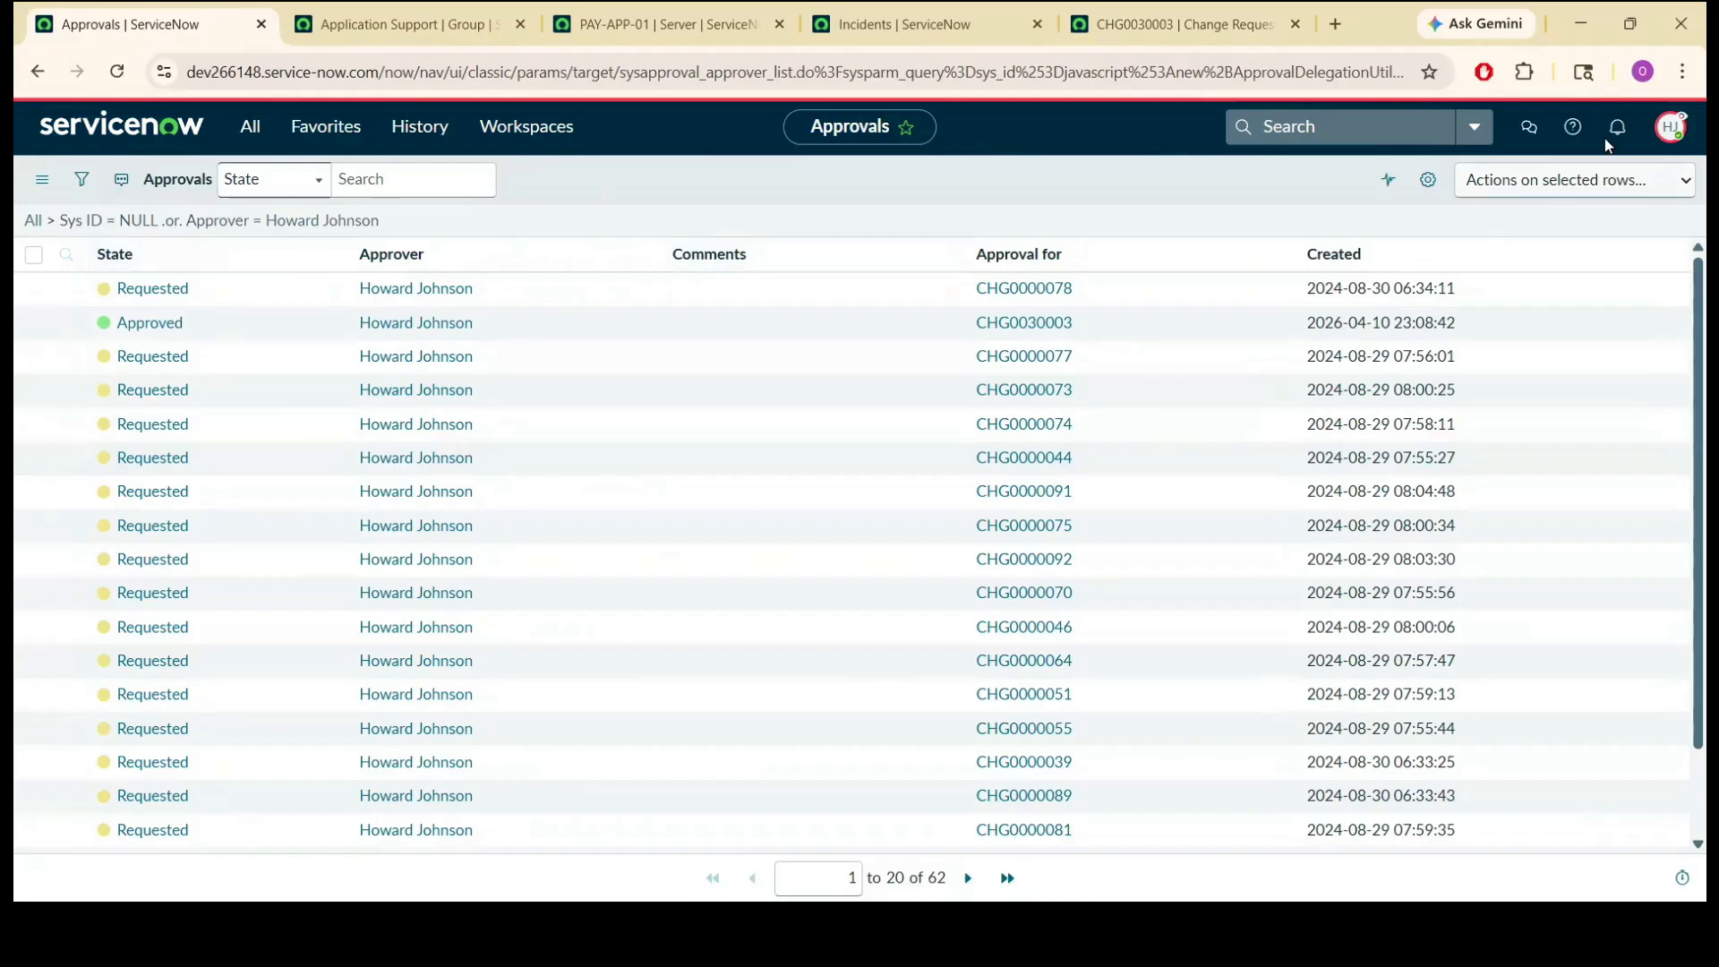
Switch the impersonation back to the user assigned to the change request.
left_click(1665, 128)
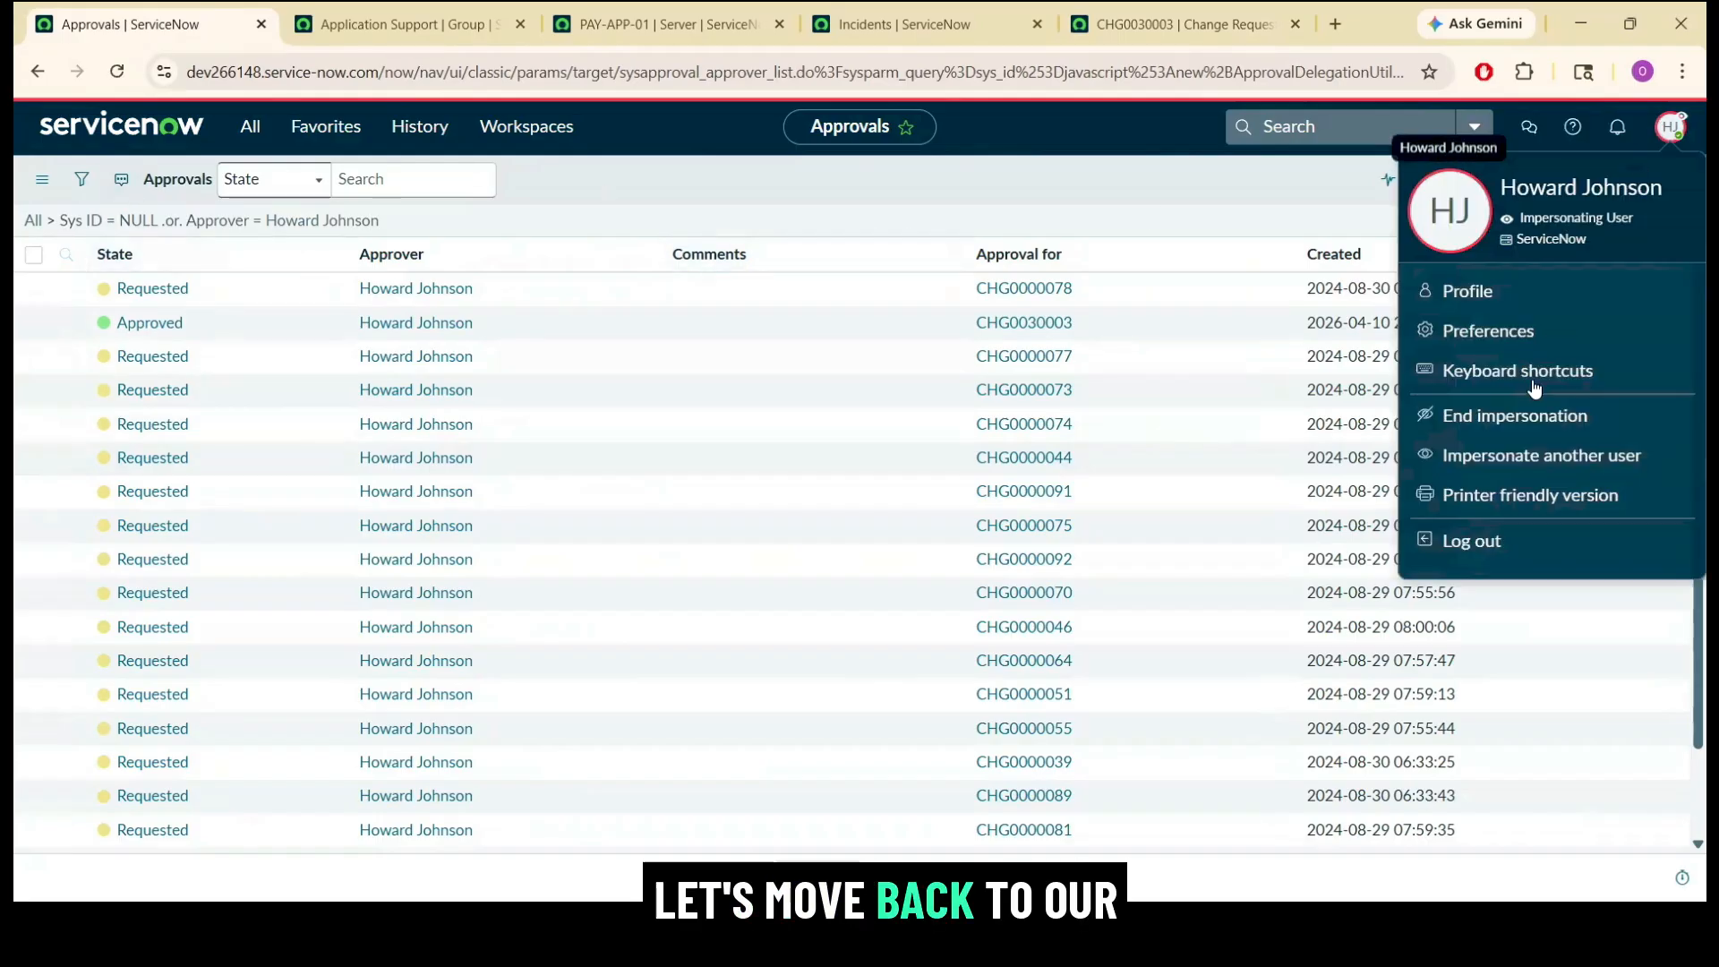
left_click(1515, 458)
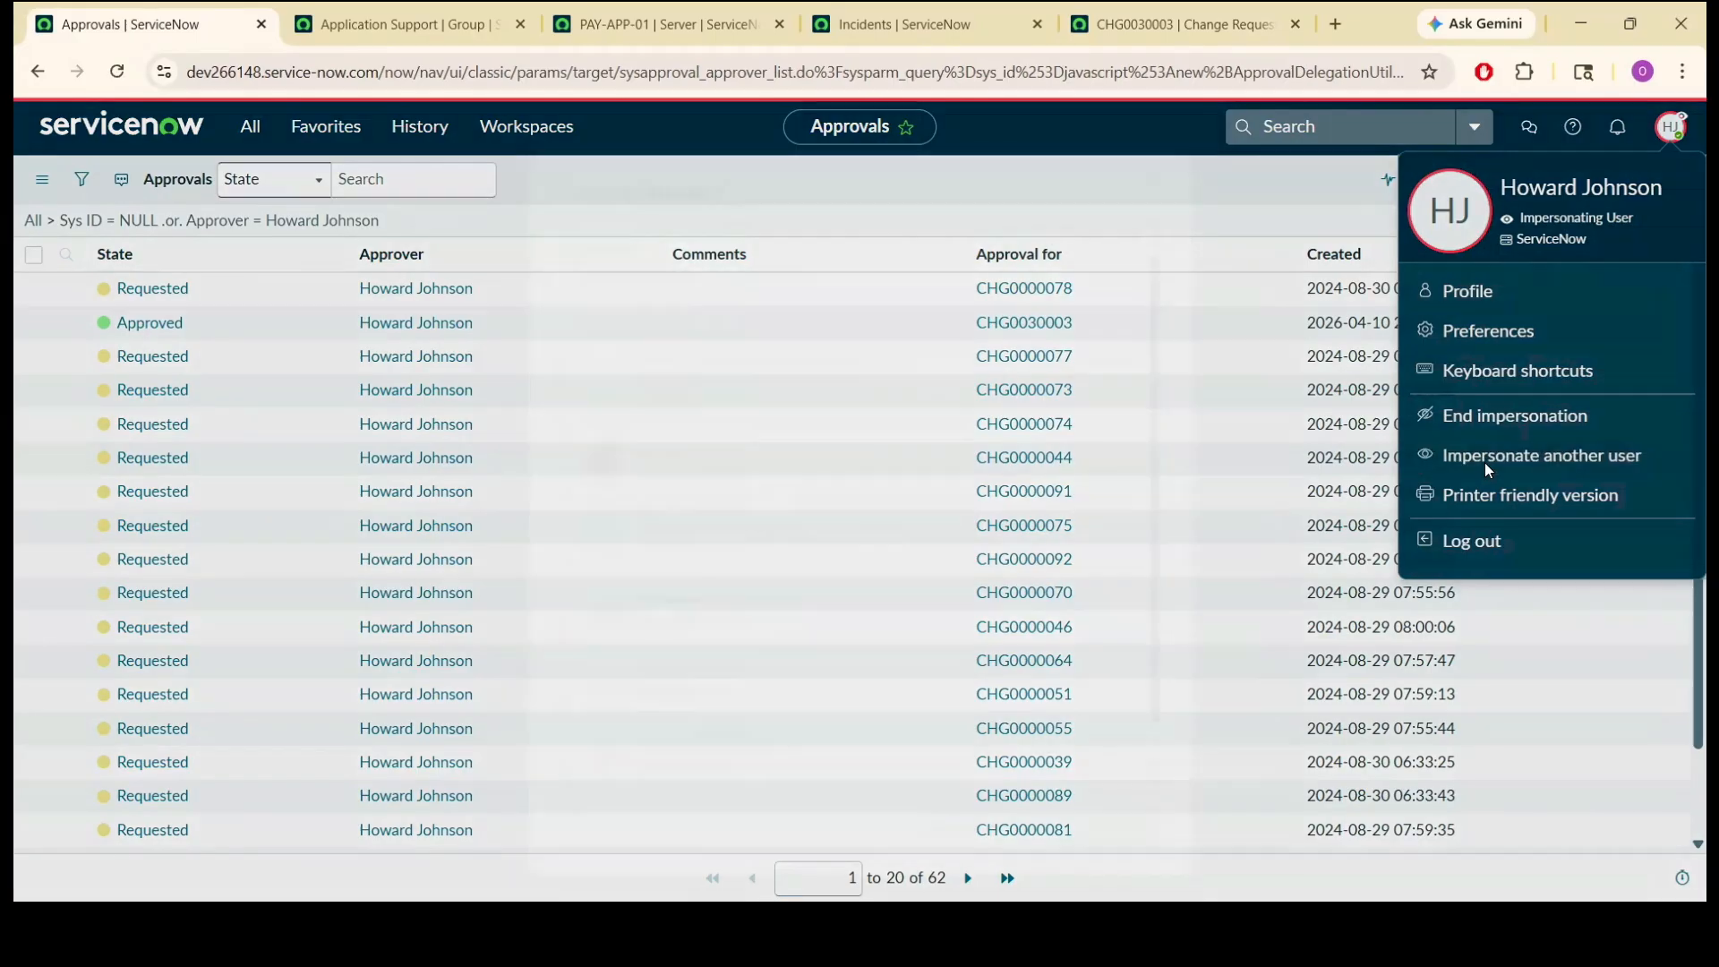
left_click(844, 456)
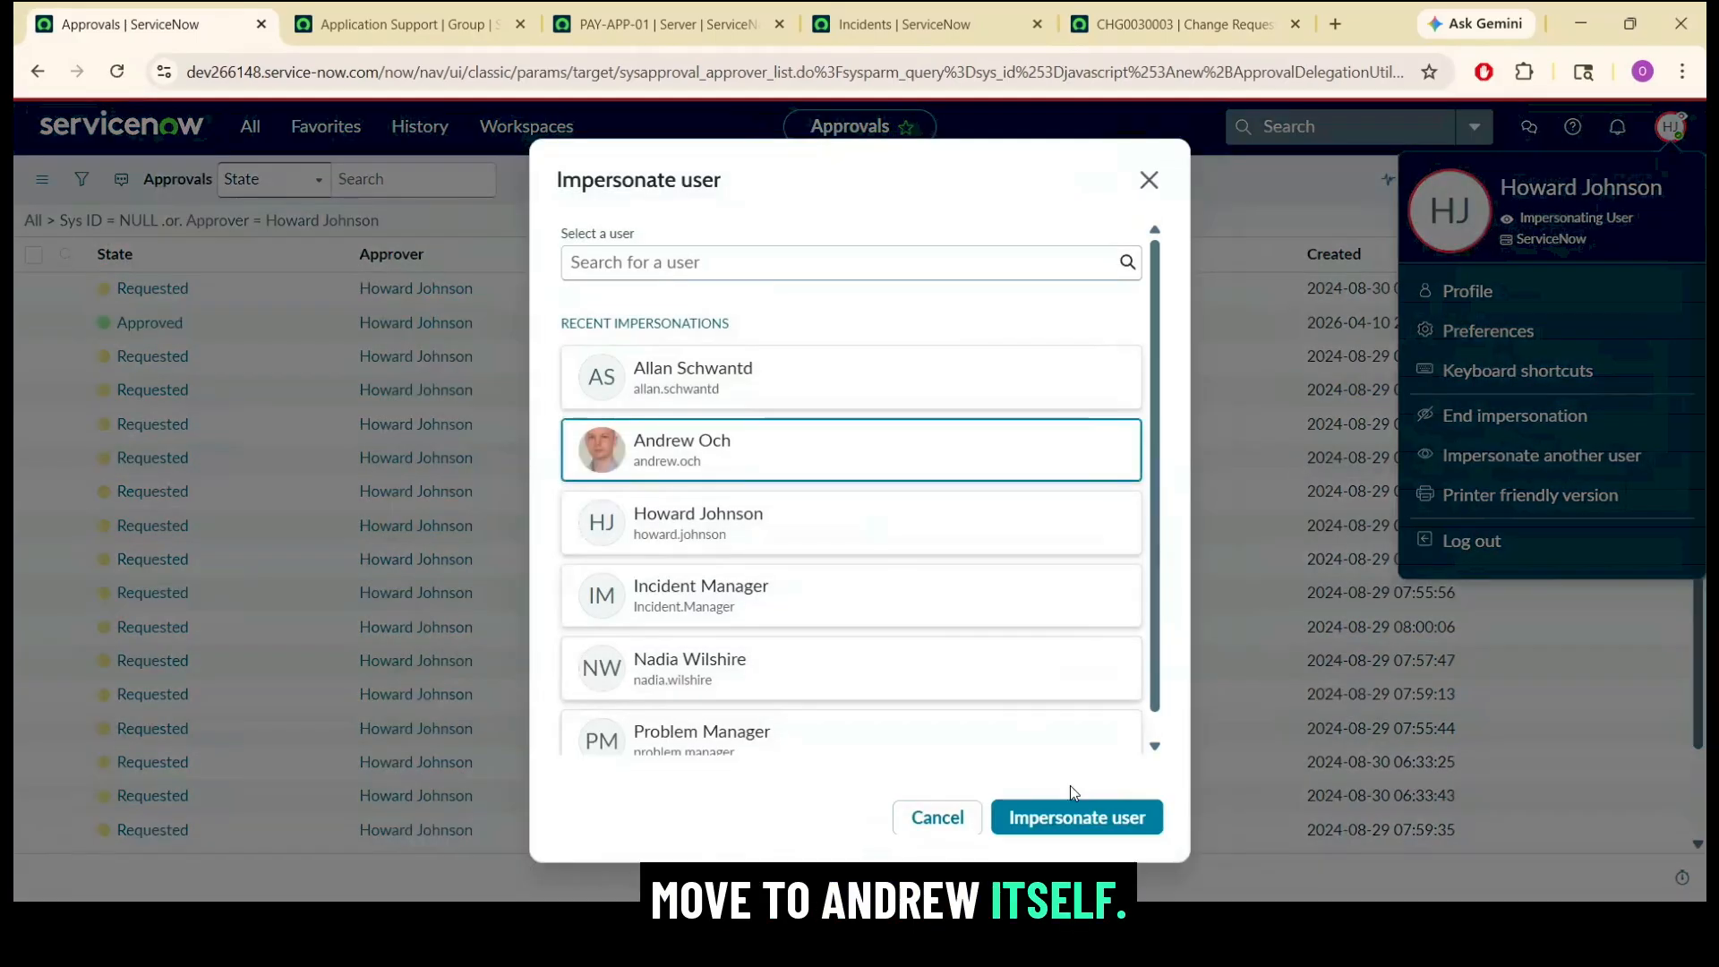
left_click(1077, 817)
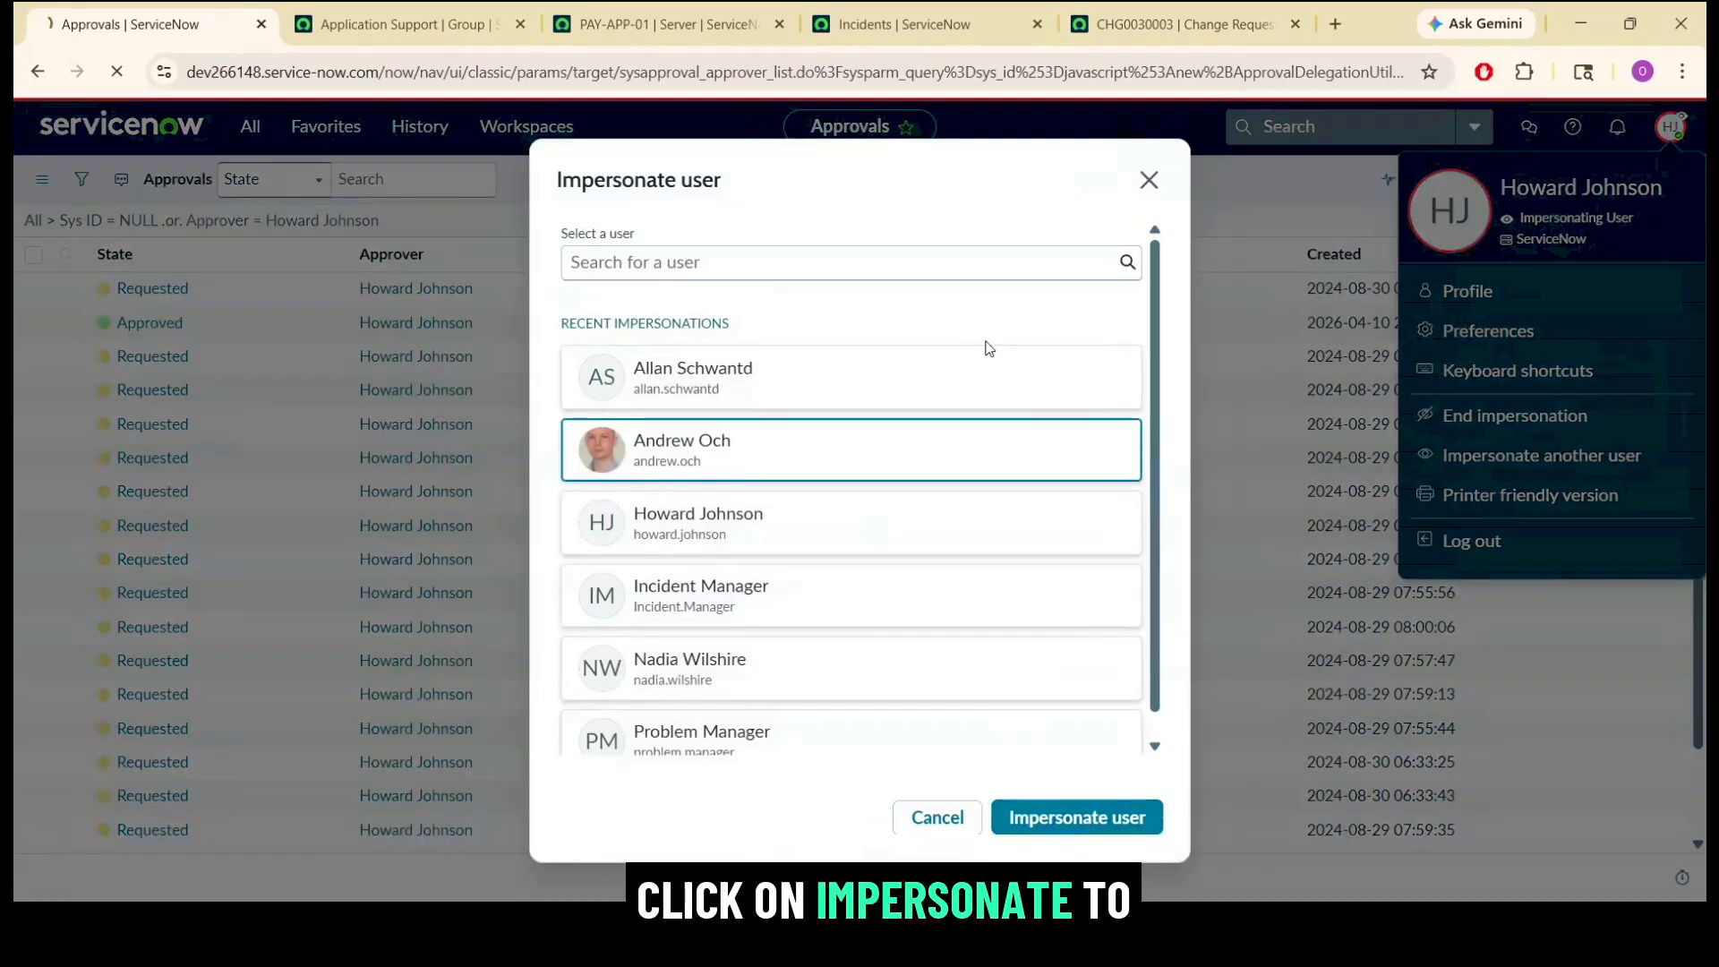
Reload change request CHG0030003 and check its state, schedule and assigned user.
left_click(1178, 14)
left_click(1072, 71)
key("Return")
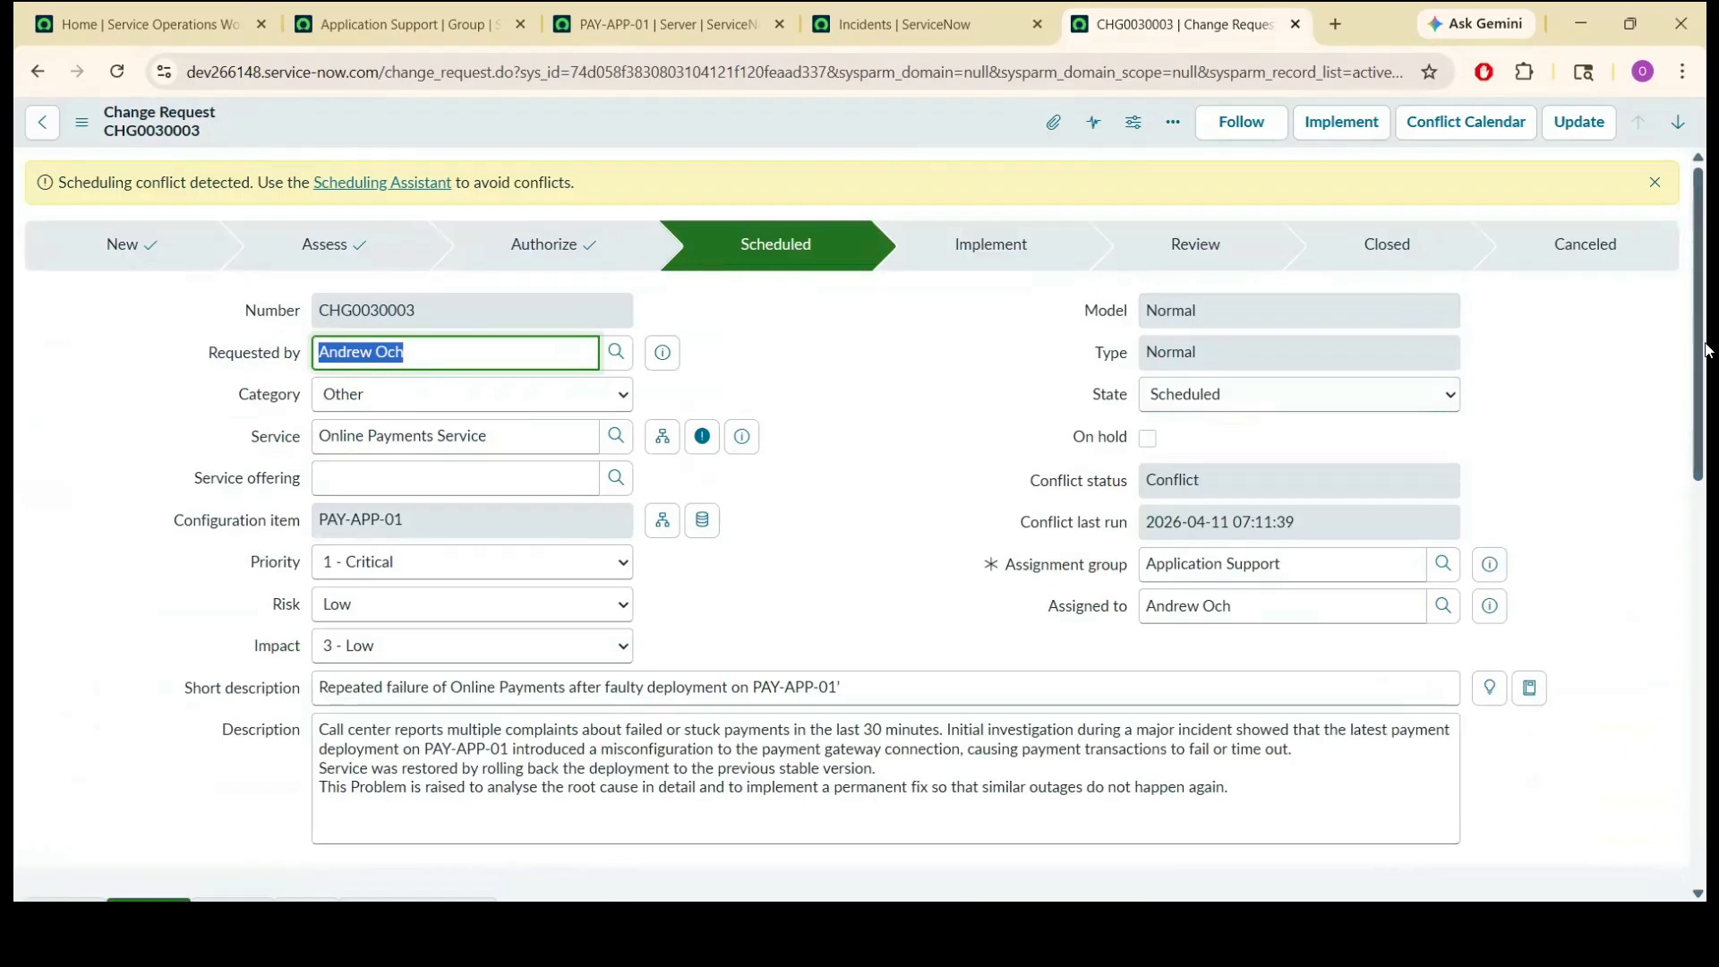
scroll(1706, 349, "down", 6)
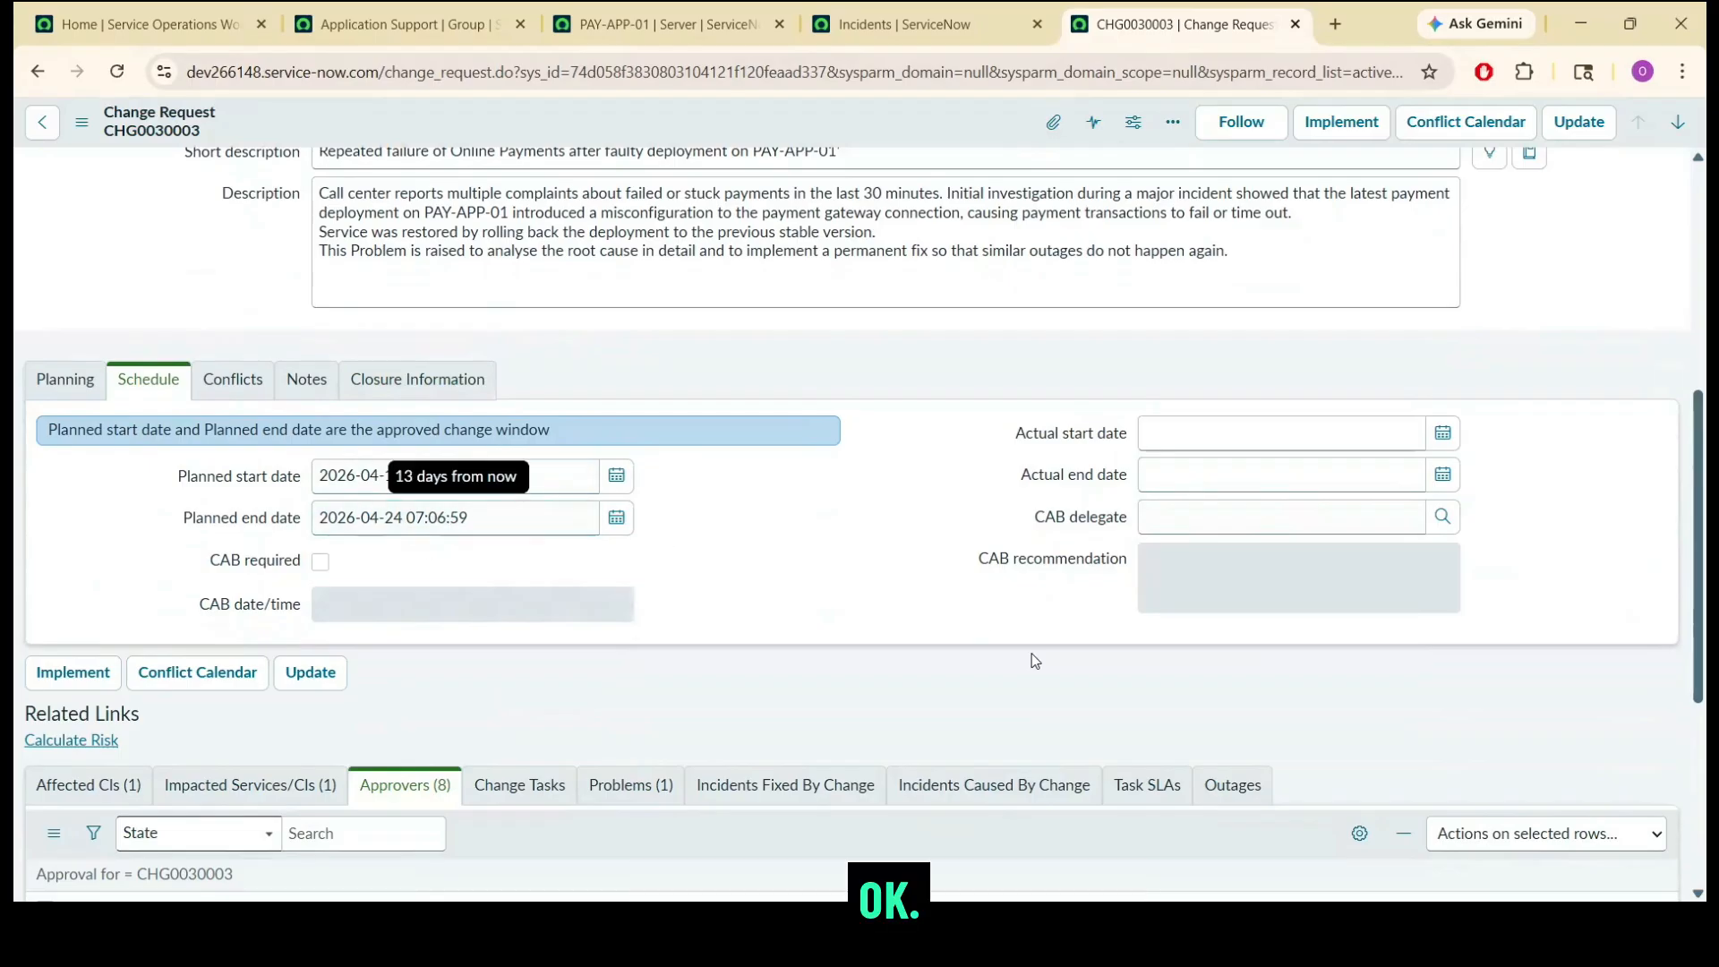
left_click_drag(1705, 576, 1705, 299)
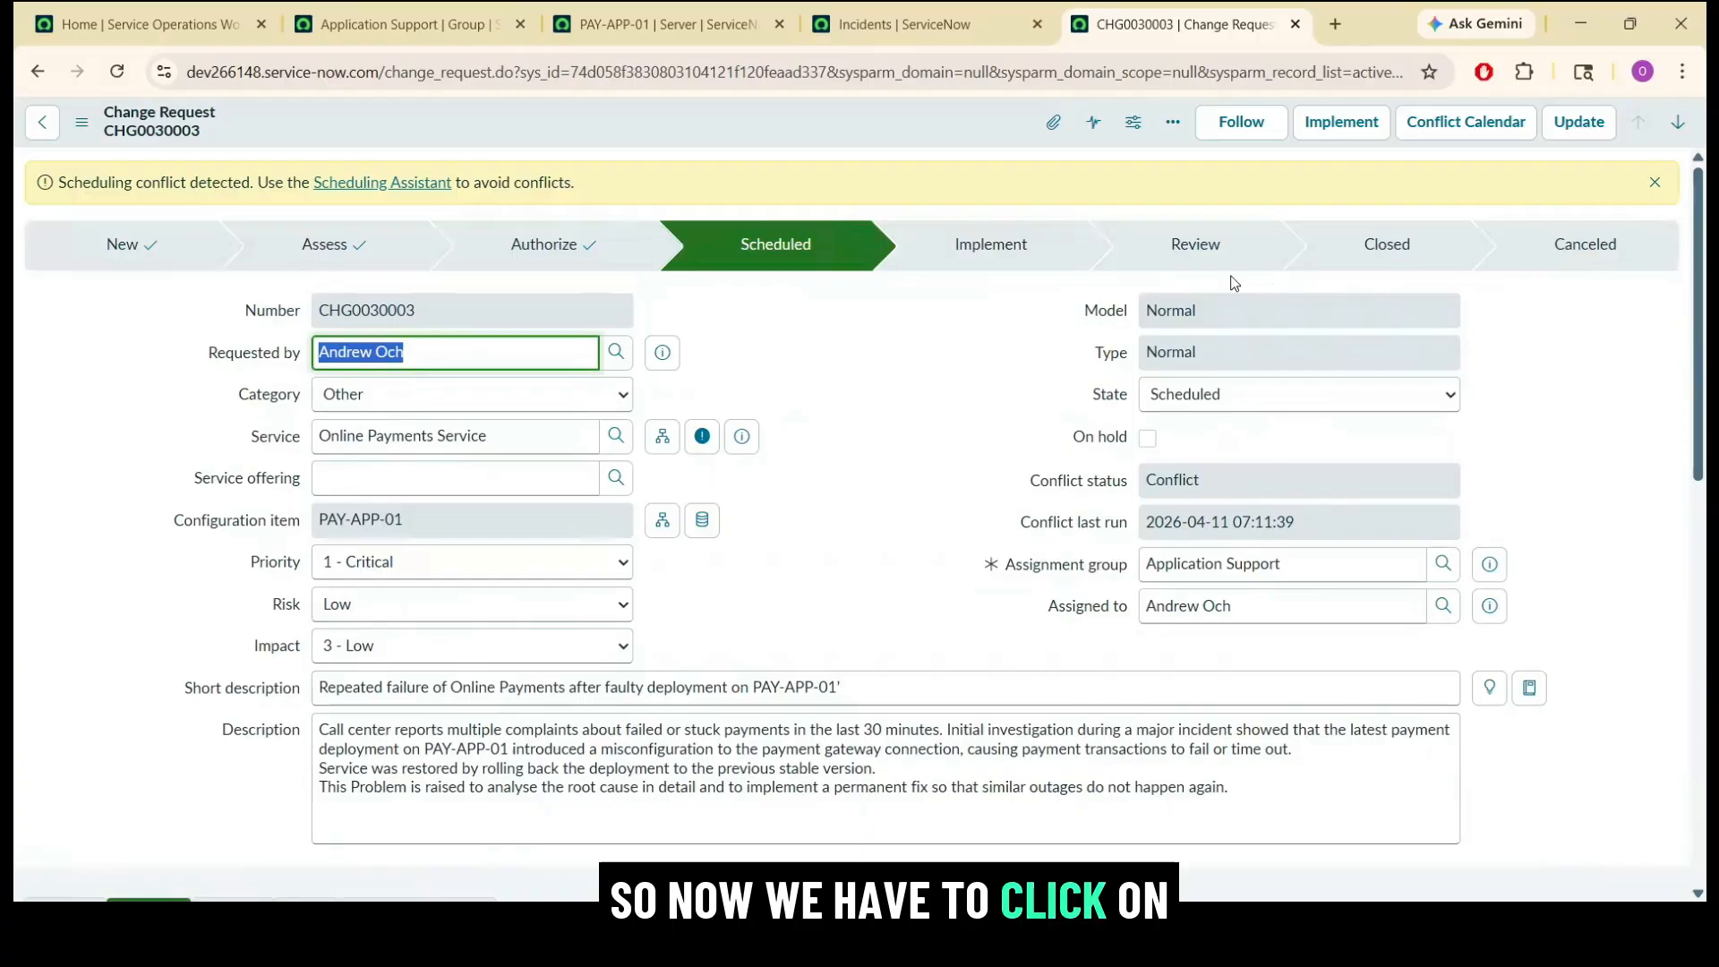
left_click(1208, 609)
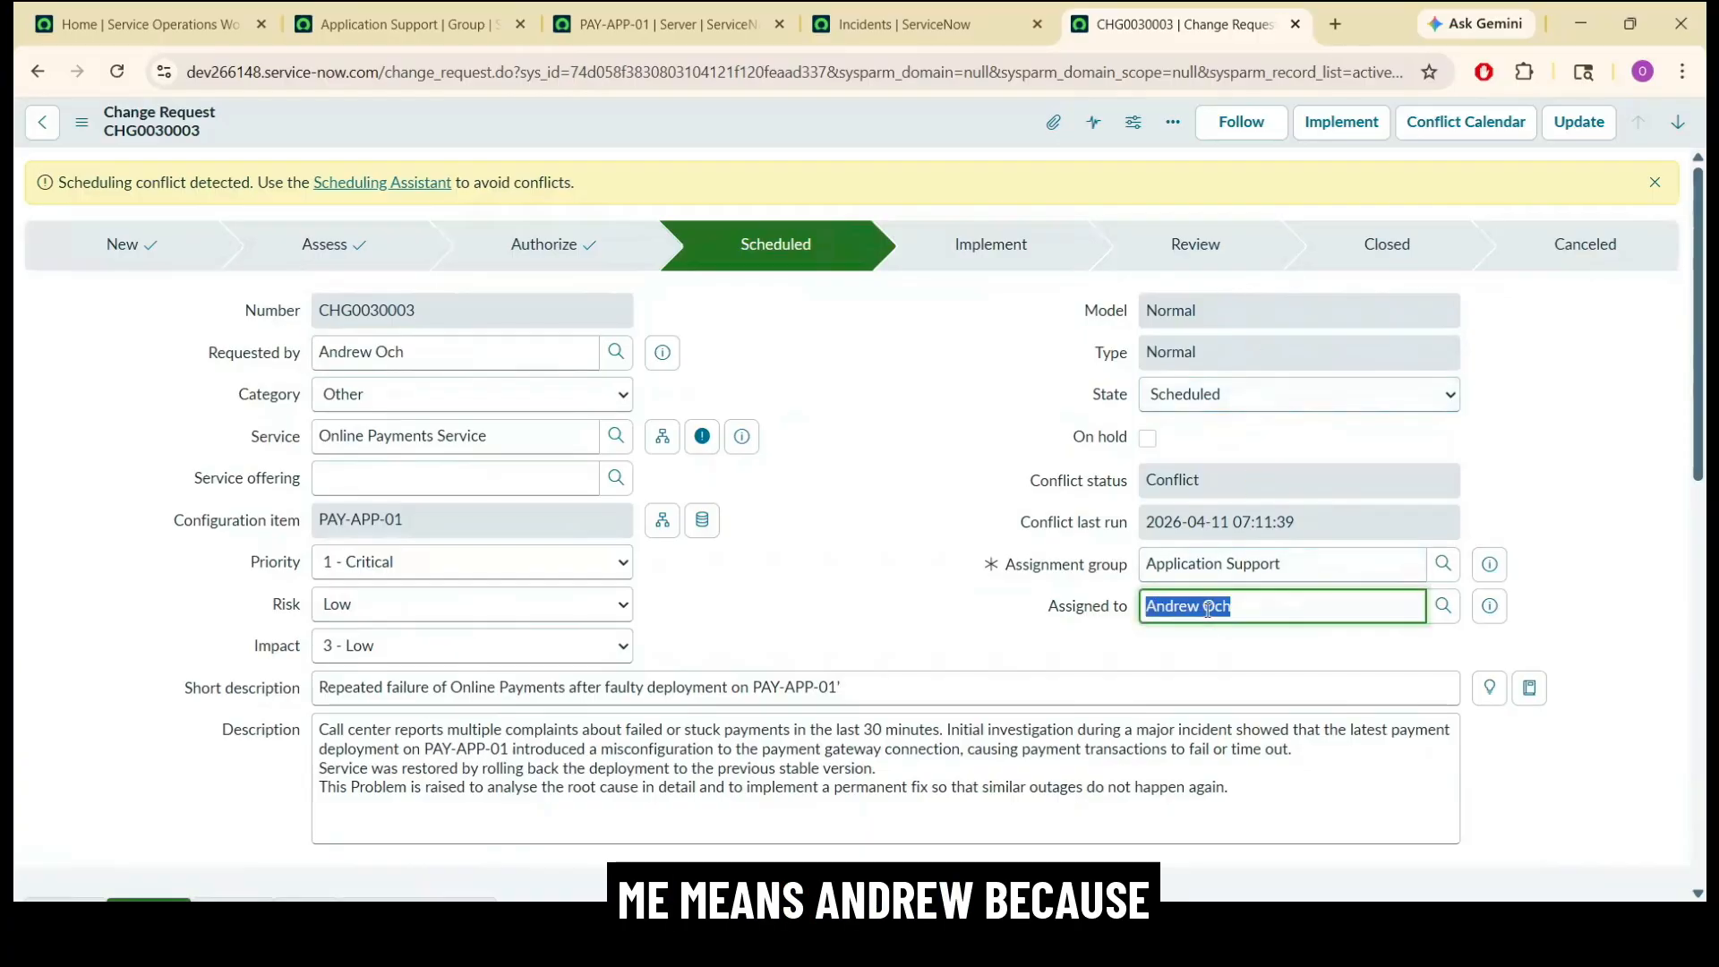
left_click(925, 491)
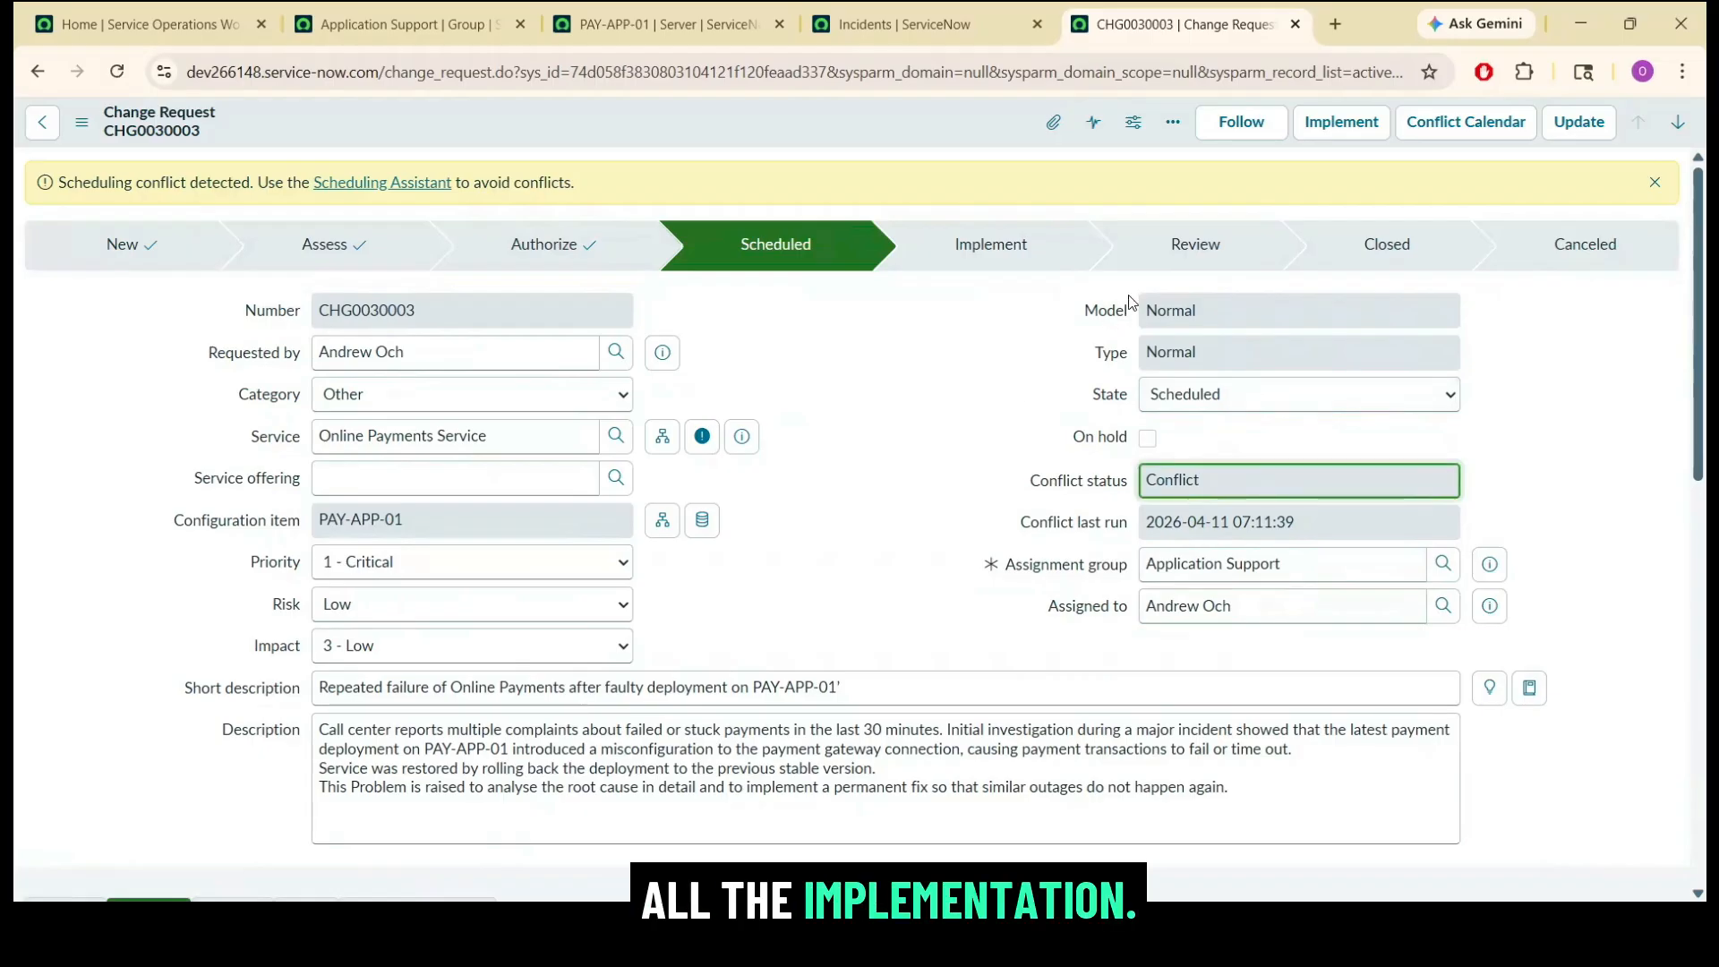
Move the change request to the Implement state and show its change tasks.
left_click(1336, 139)
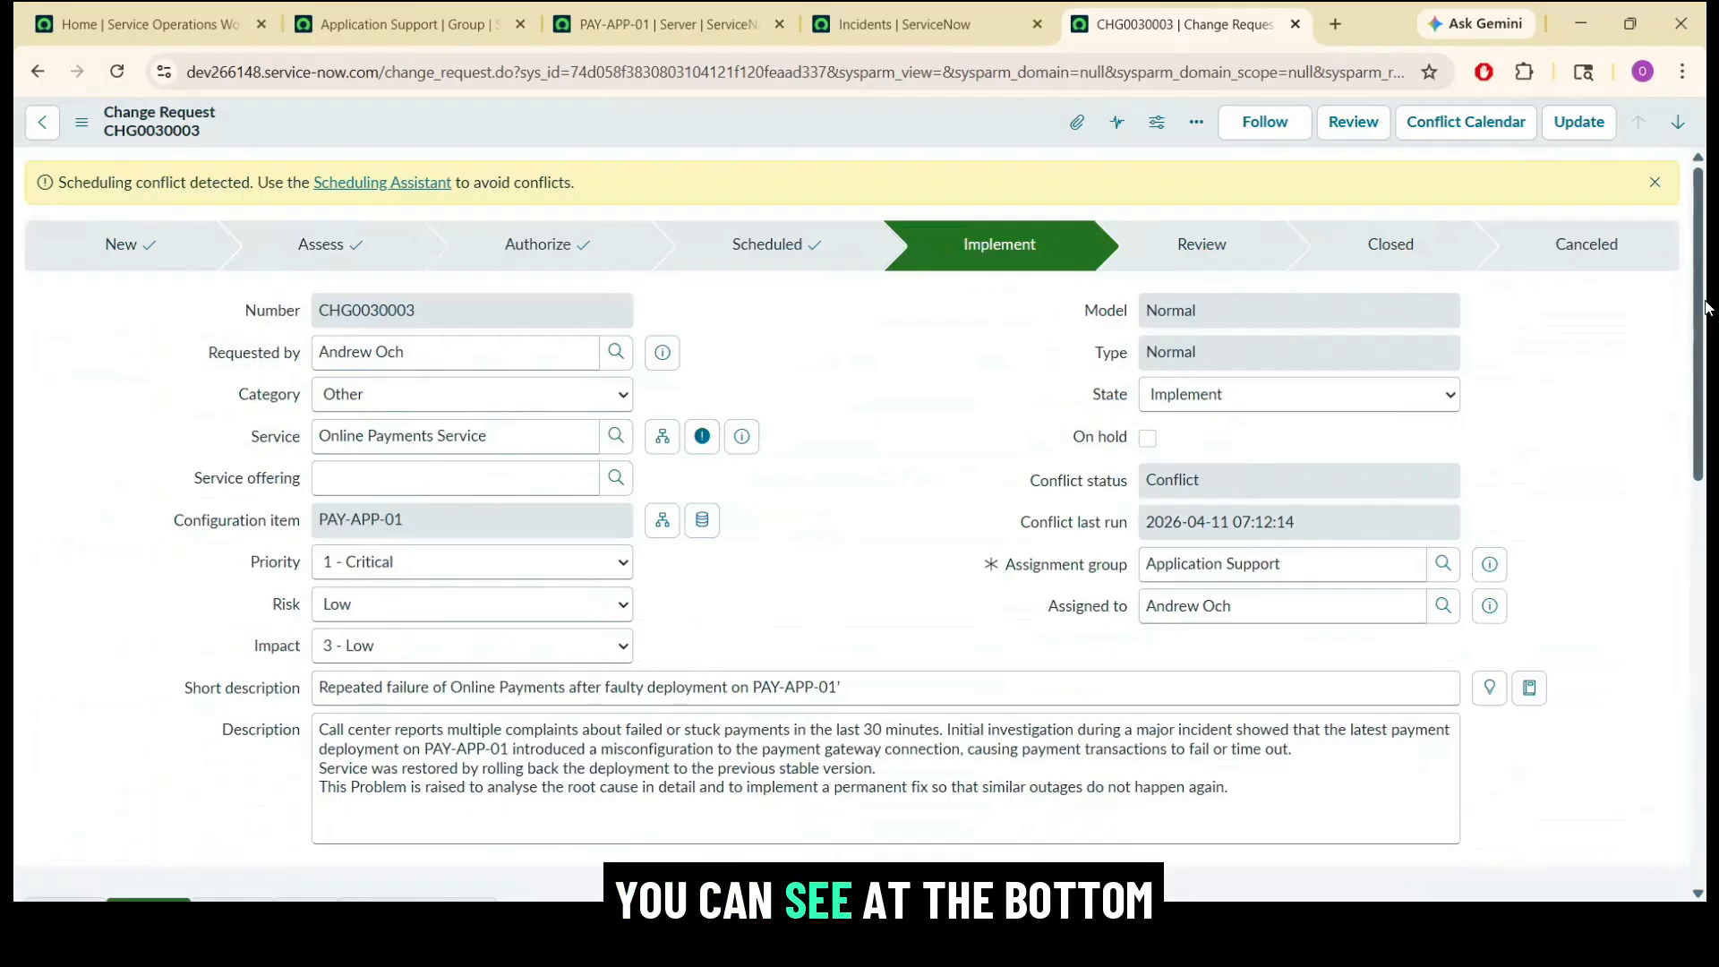
left_click_drag(1705, 307, 1706, 716)
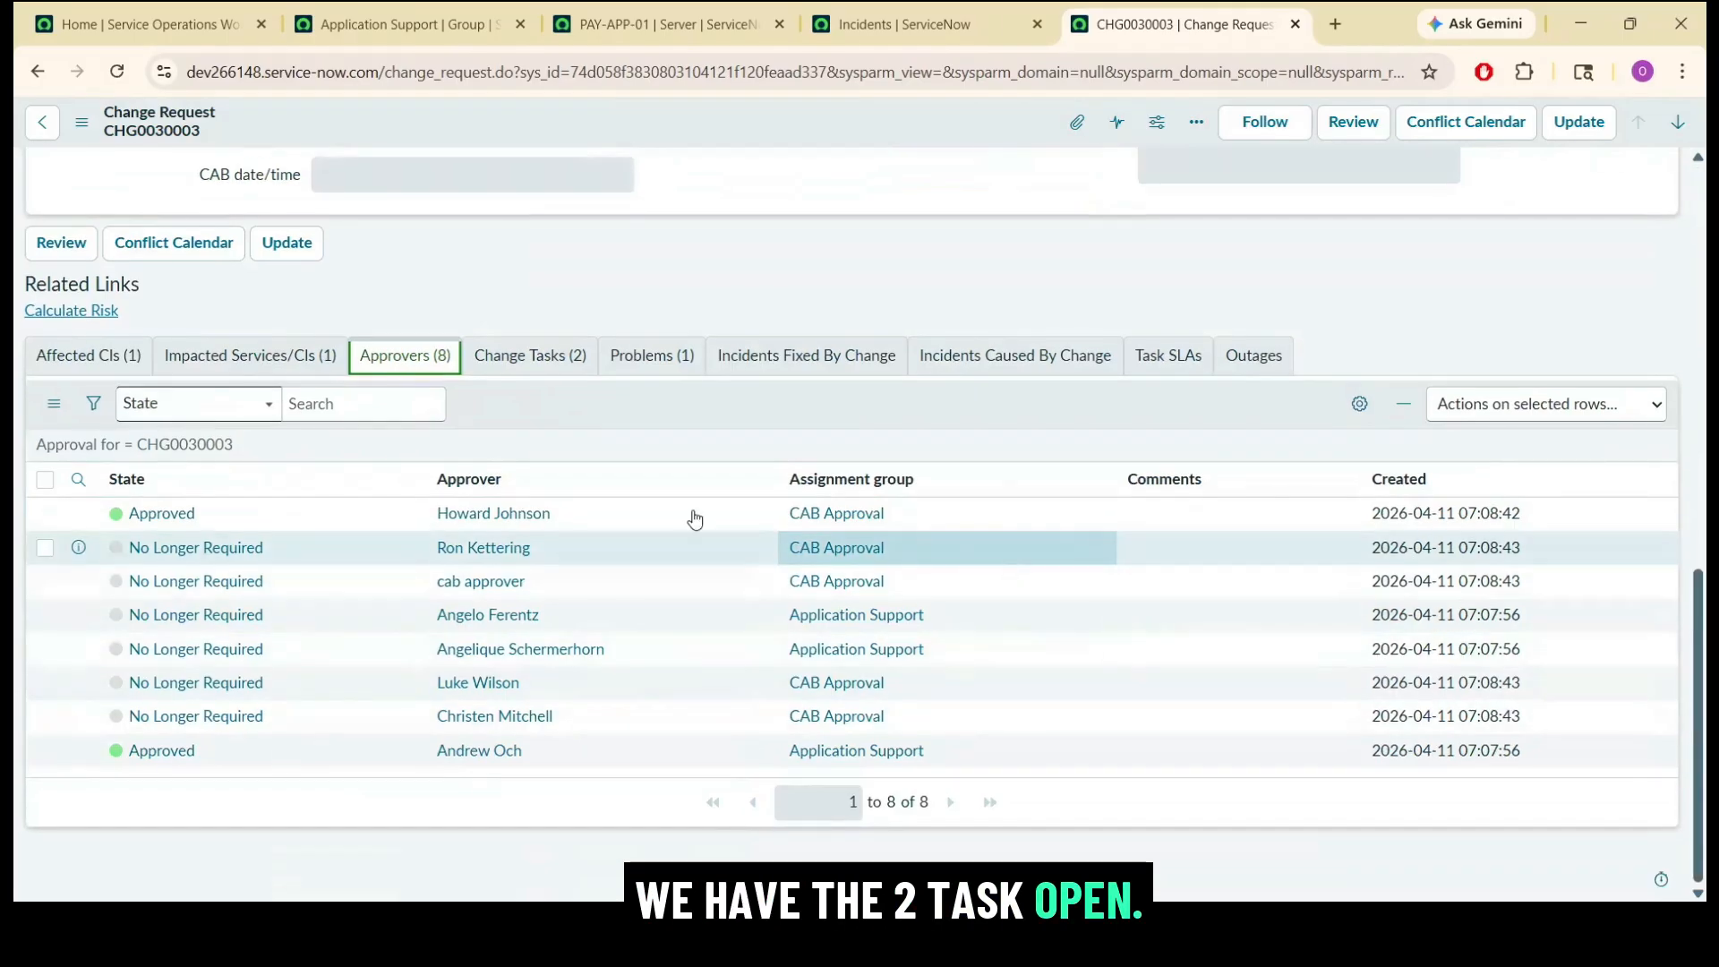
left_click(540, 356)
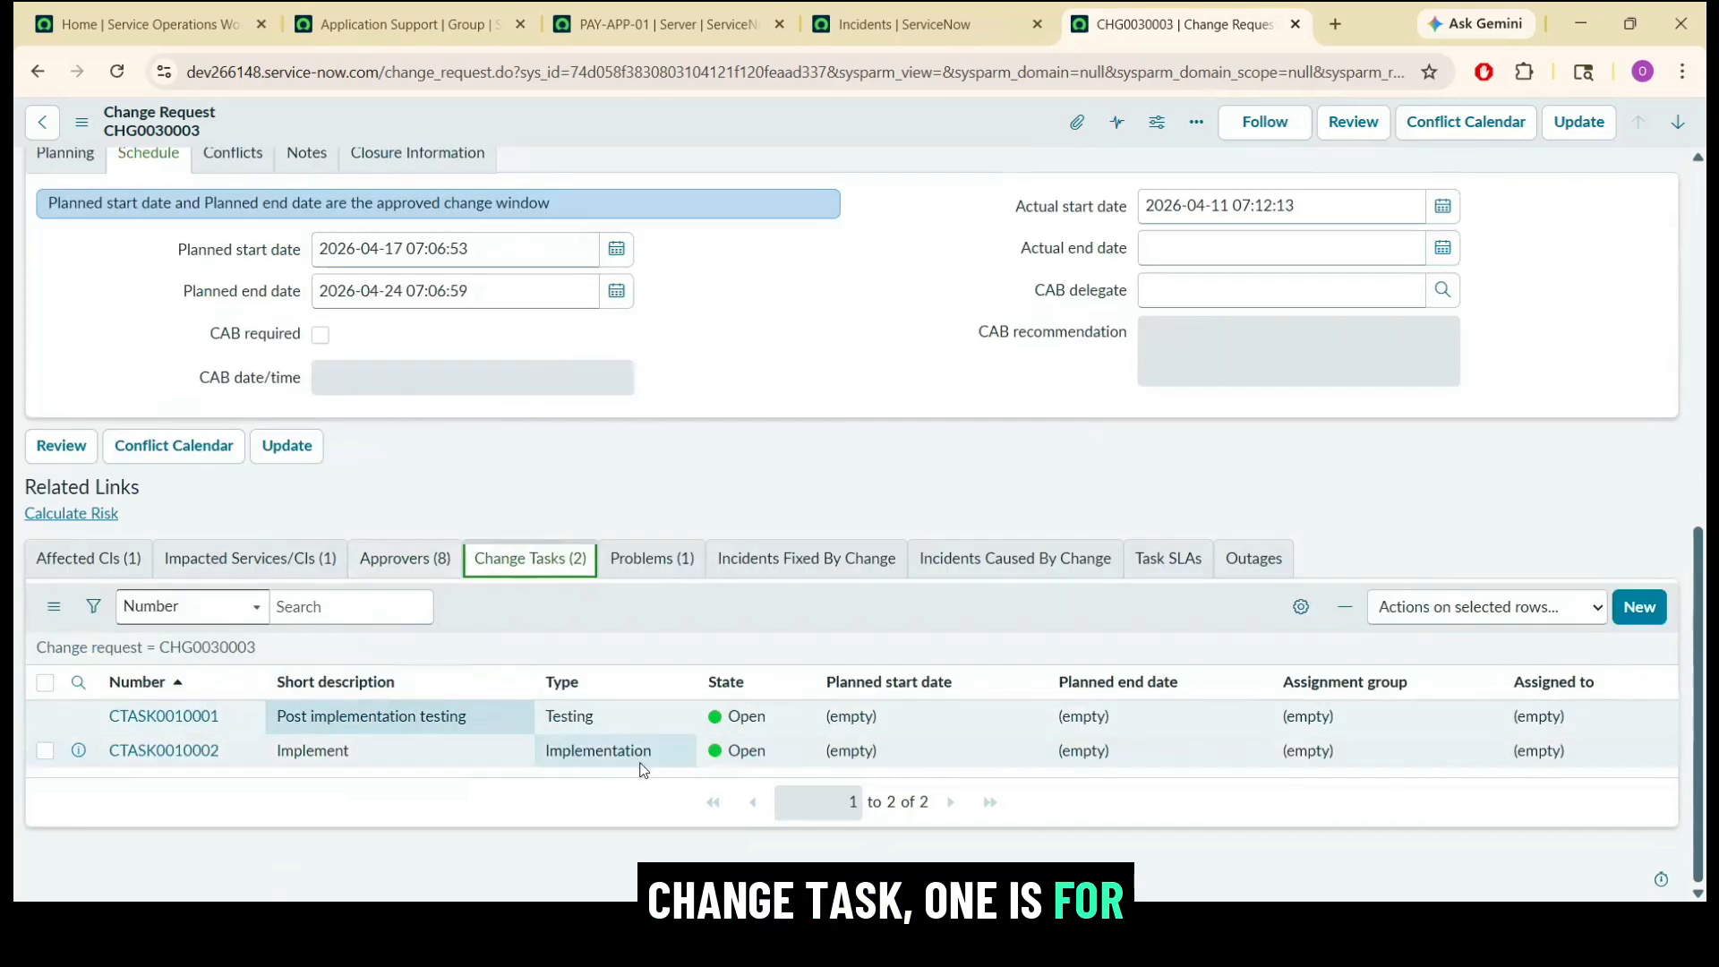
left_click(376, 716)
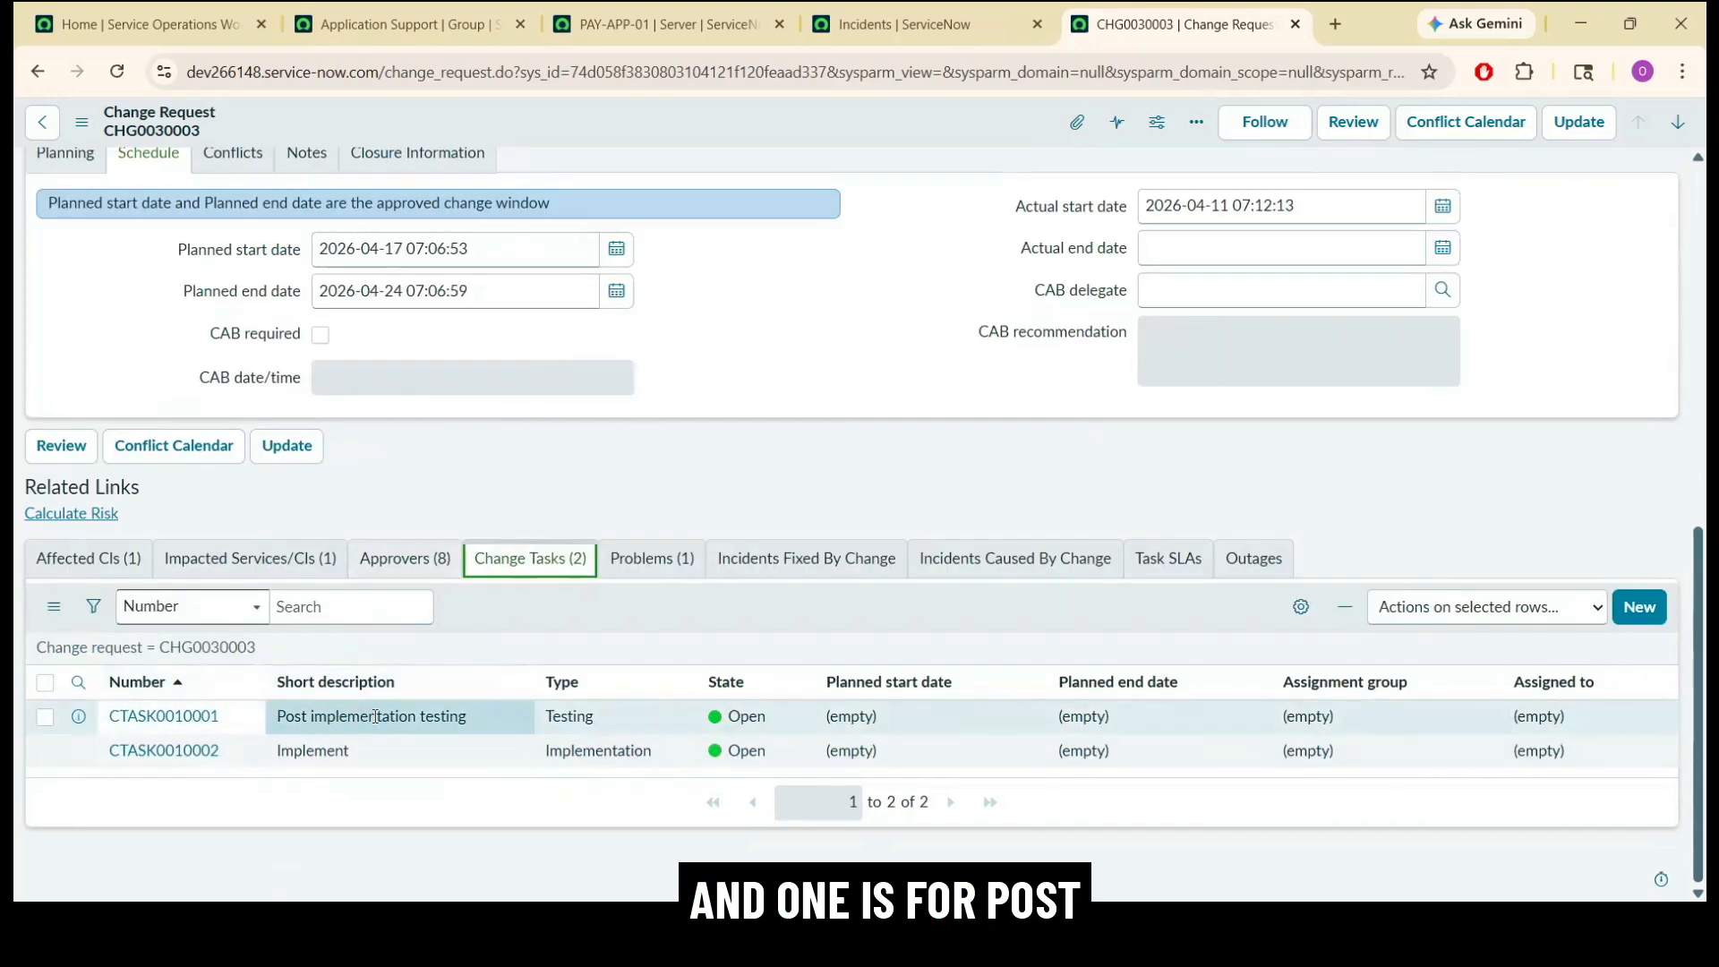
Open implementation task CTASK0010002, assign it to Application Support and the change's assignee, and enter the work note "fix applied".
middle_click(168, 752)
left_click(1172, 11)
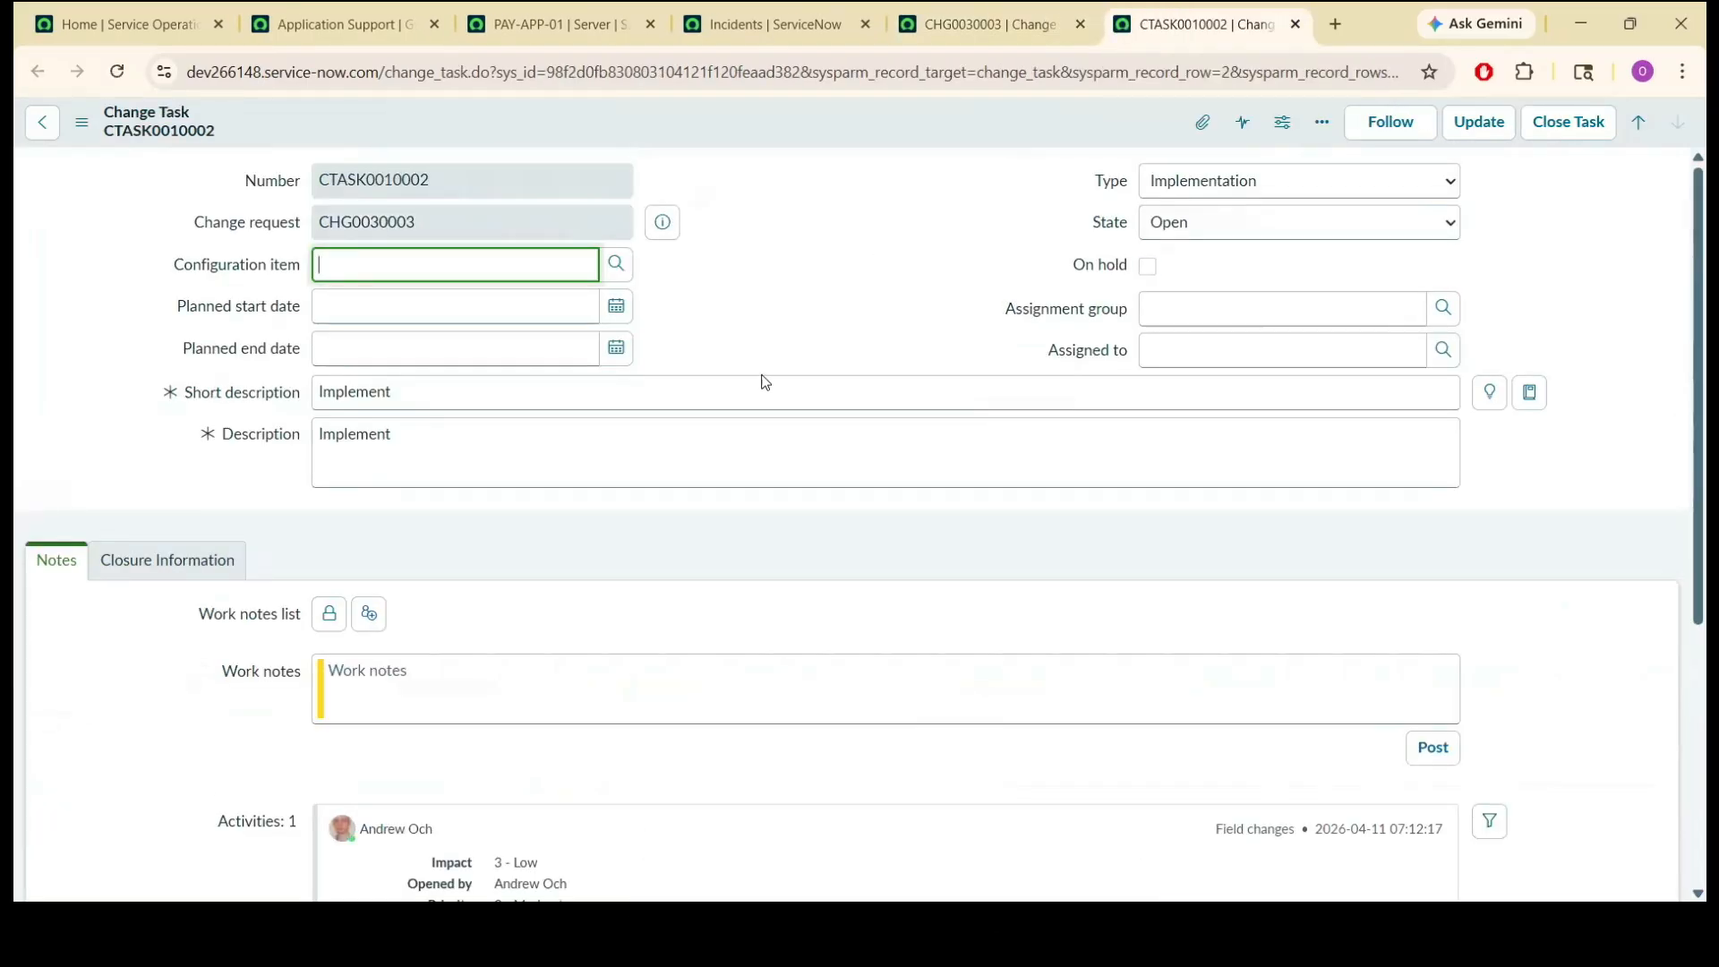
left_click(579, 684)
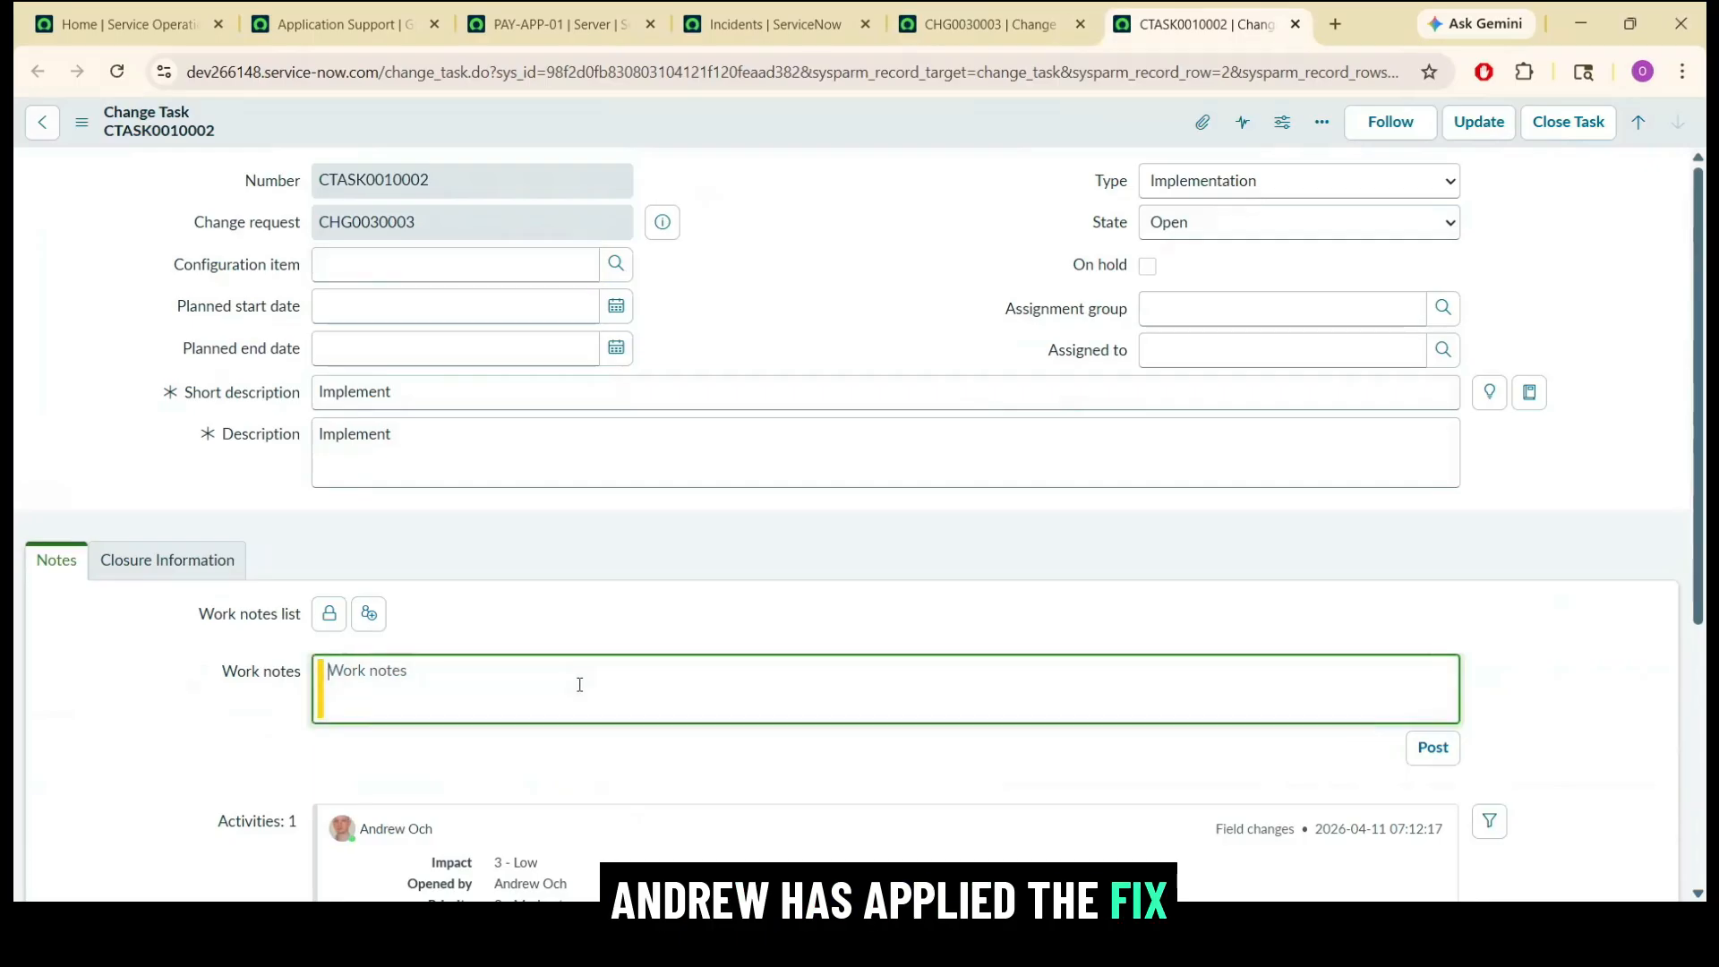
type("al")
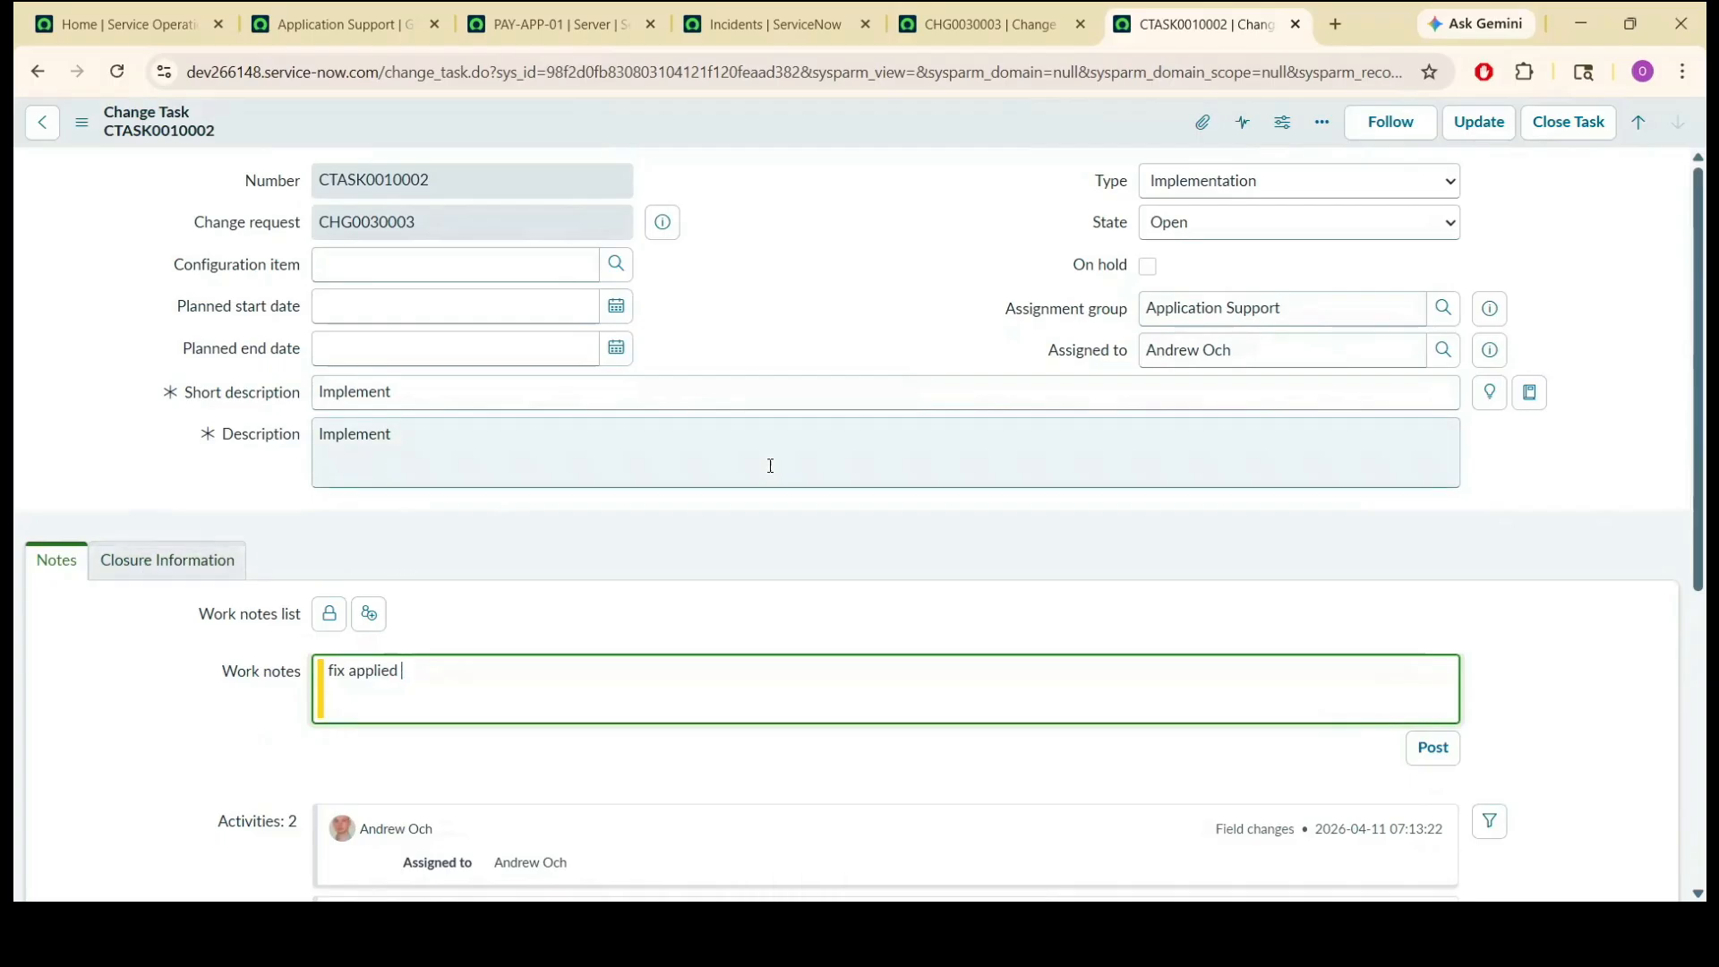
Close implementation task CTASK0010002 with close code Successful and a close note stating that the fix was applied.
left_click(1568, 123)
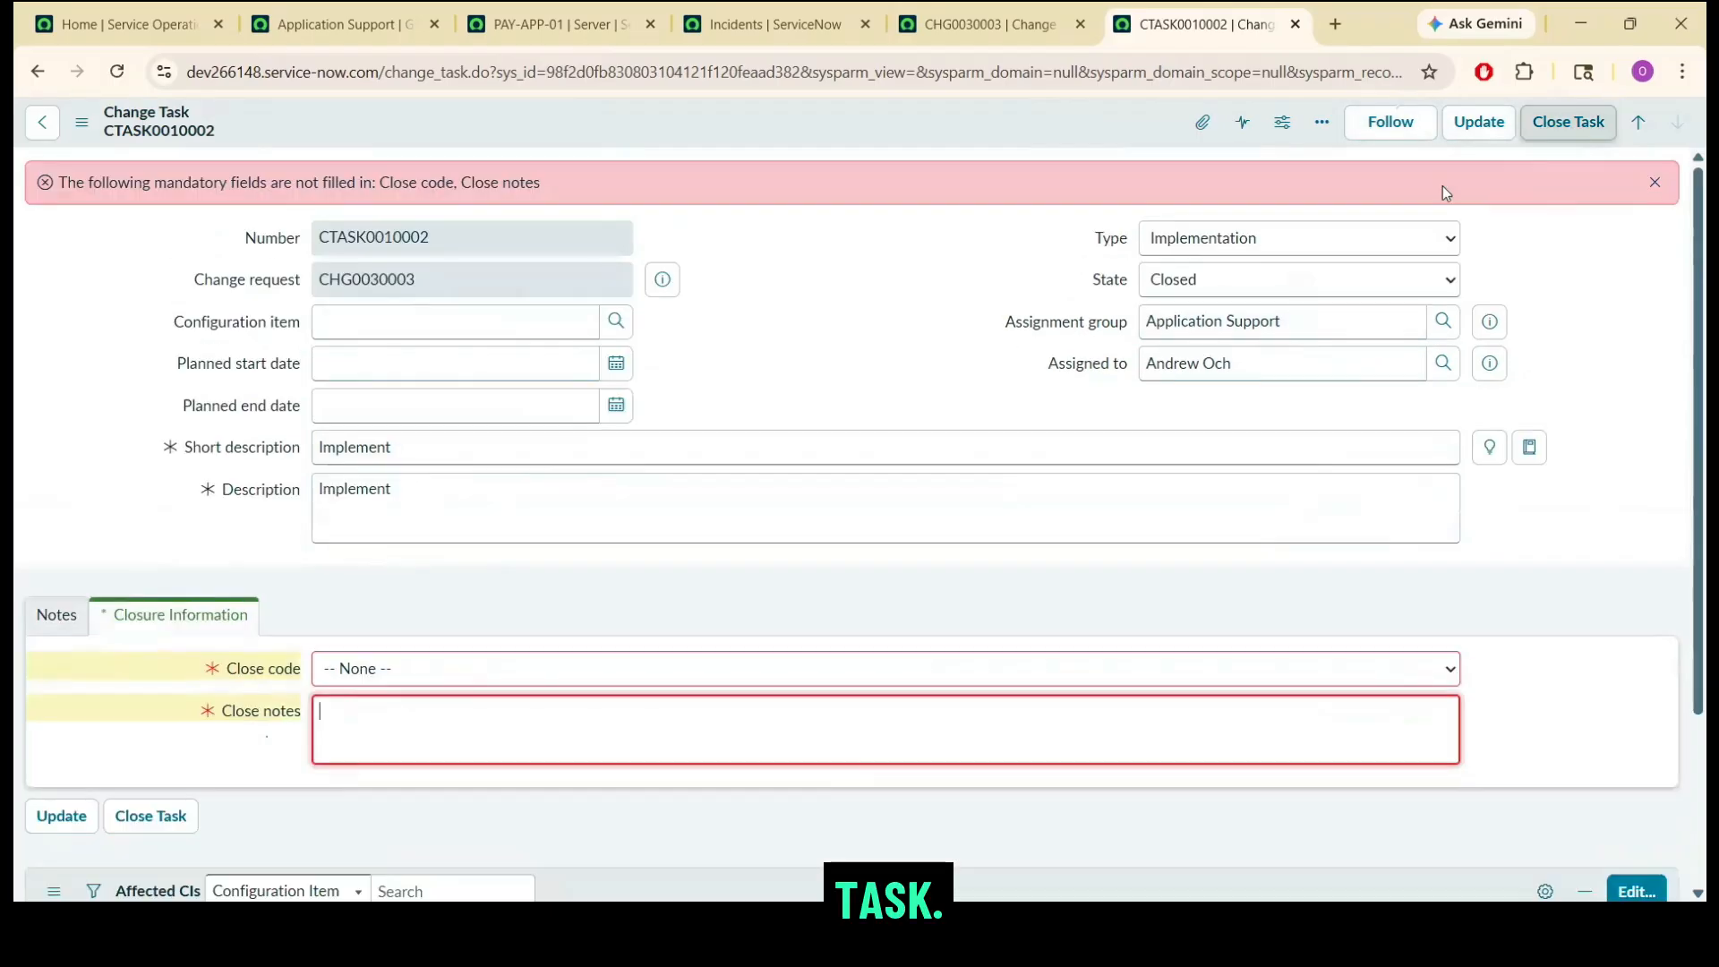
left_click(480, 683)
left_click(437, 733)
left_click(437, 732)
type("fix applied")
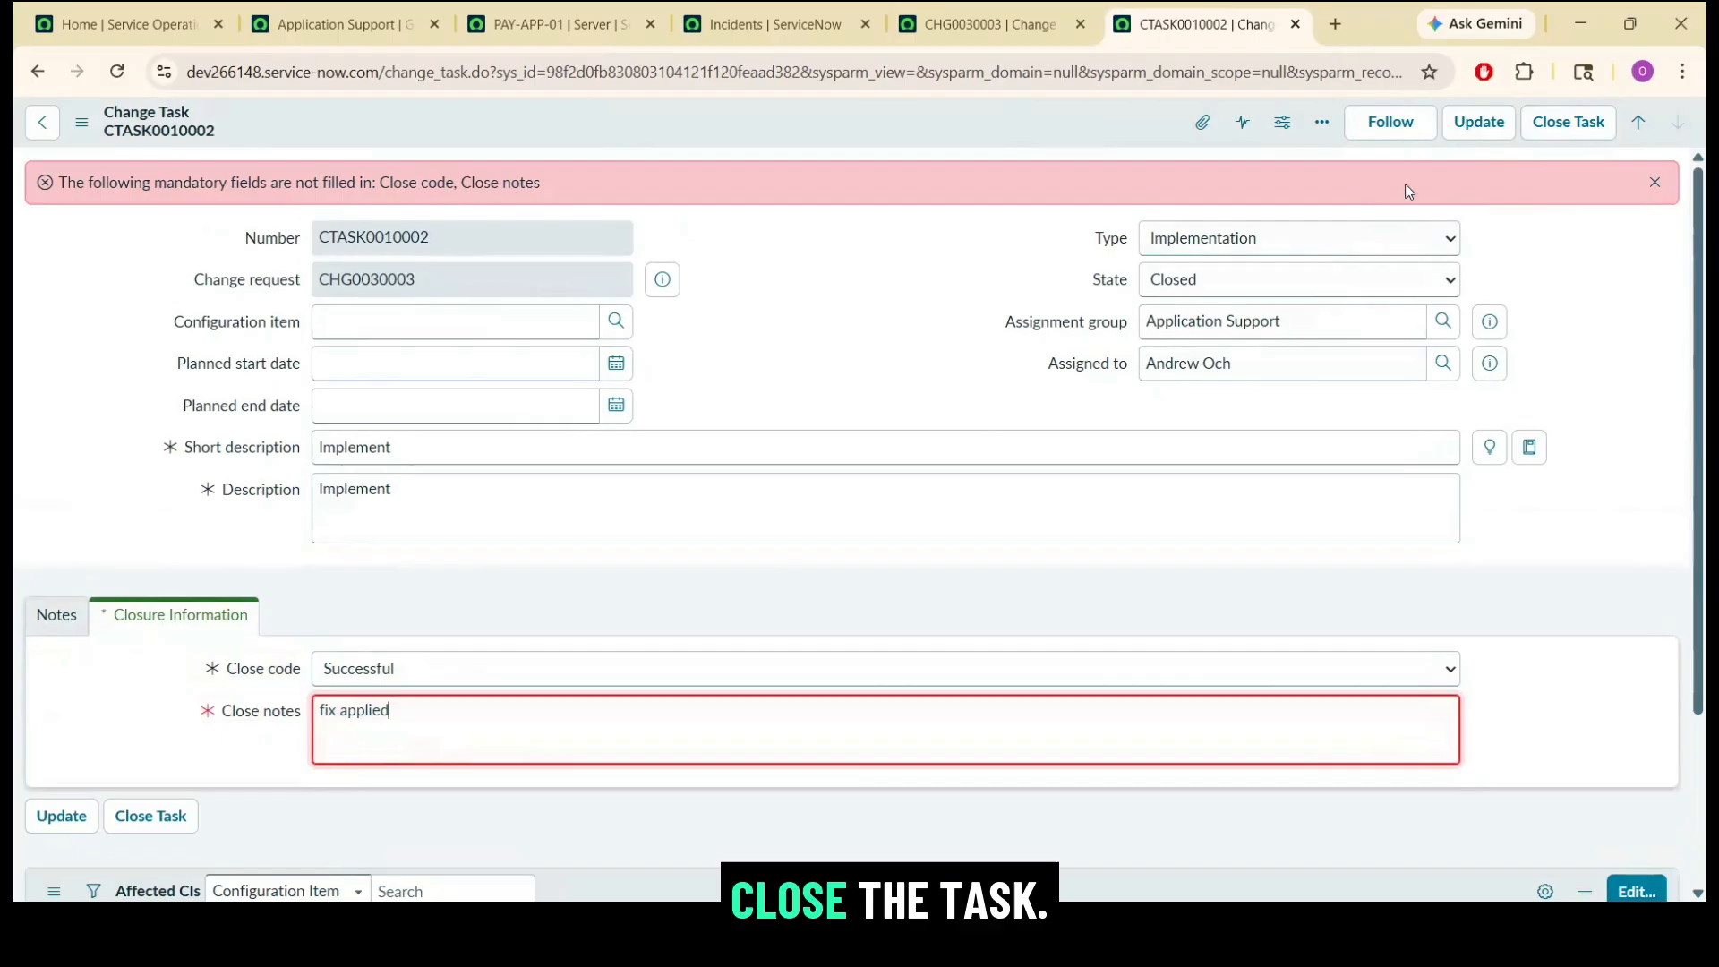
left_click(1542, 132)
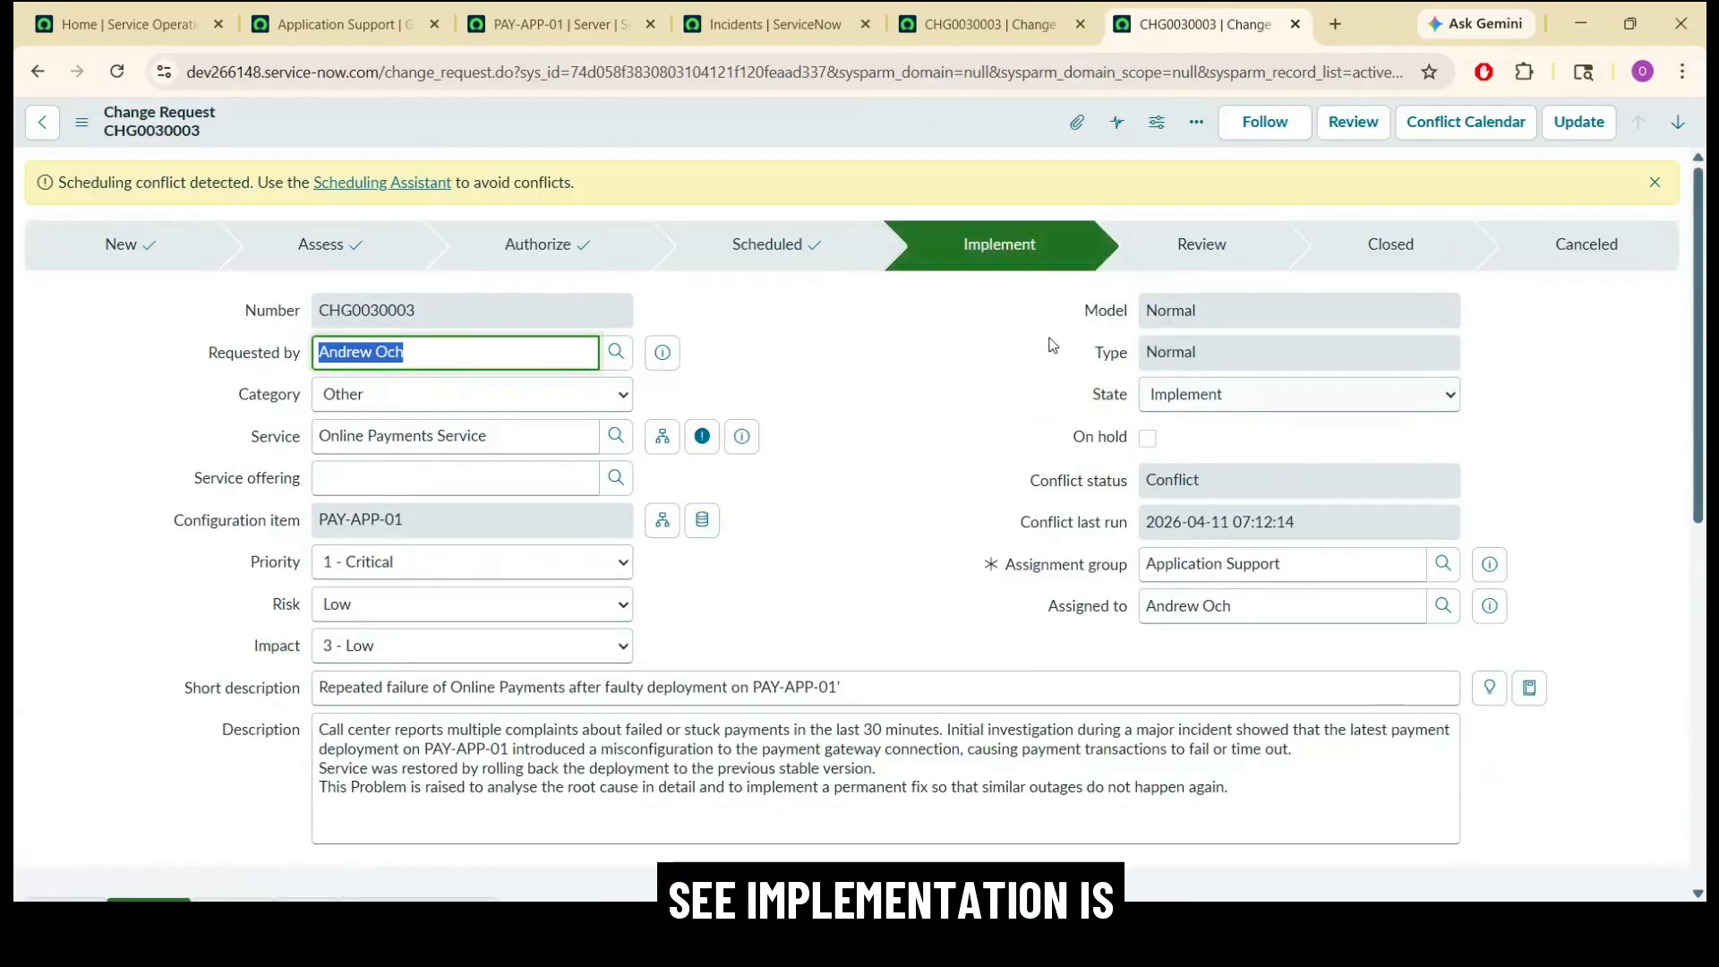
Assign post-implementation testing task CTASK0010001 to the change's assignee and close it as Successful with the note "tested my self and got confirmation from users as well.".
scroll(1706, 279, "down", 10)
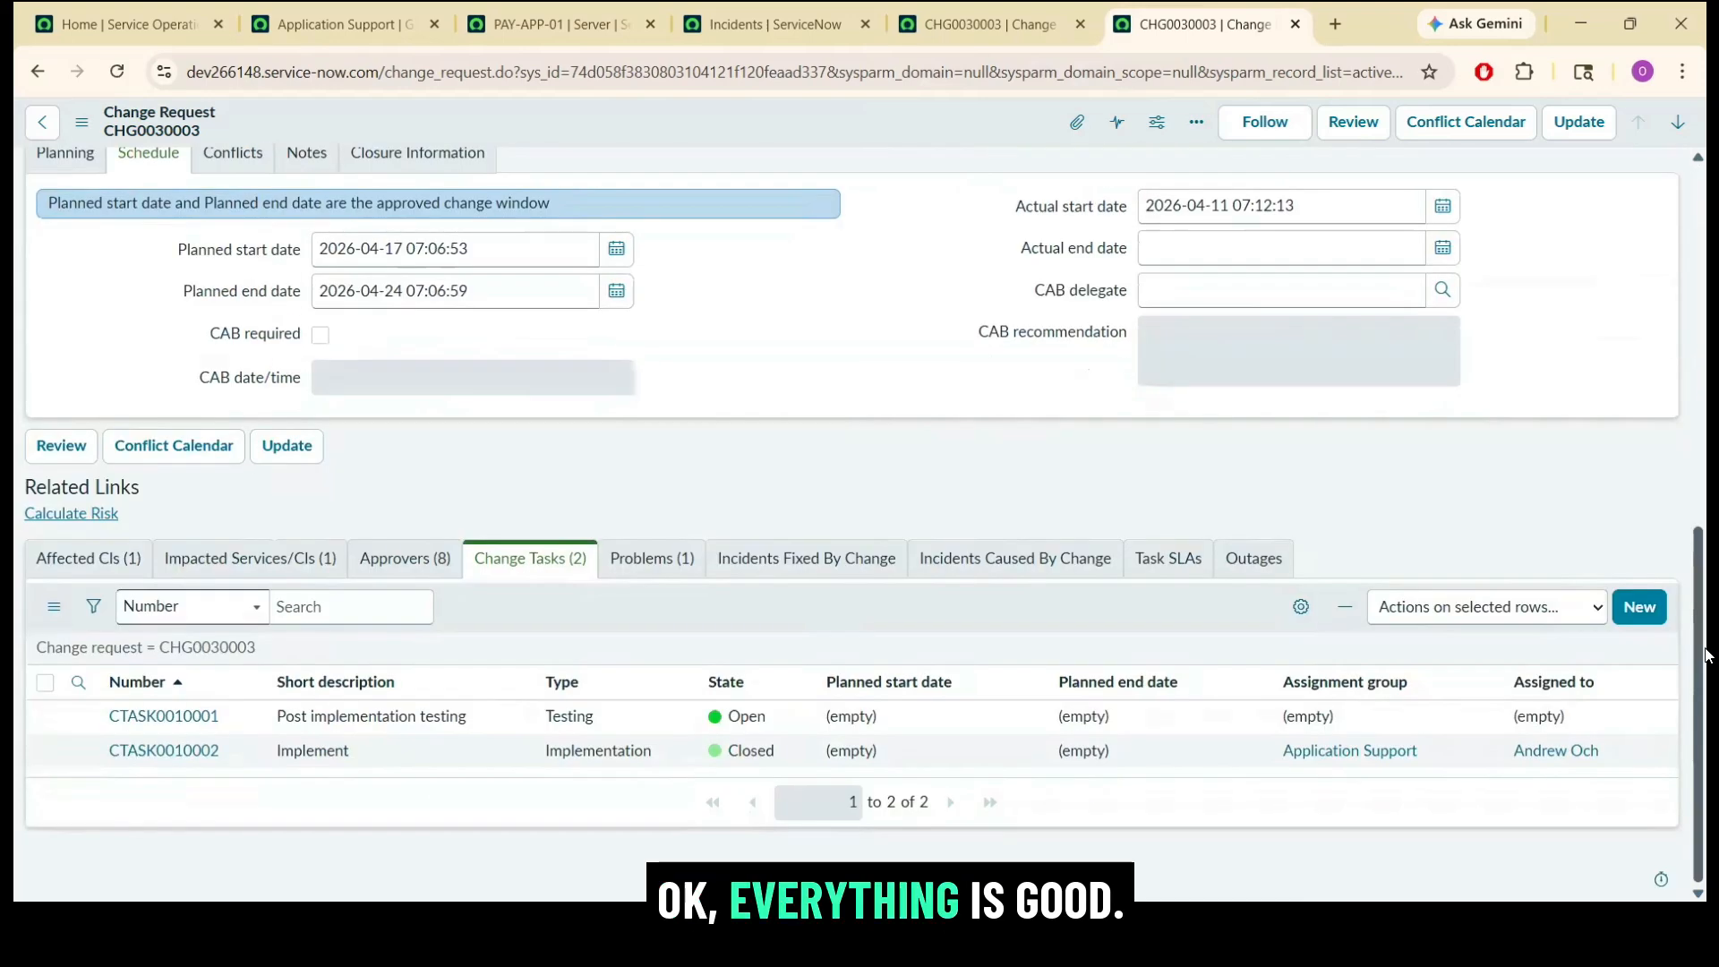
left_click(195, 722)
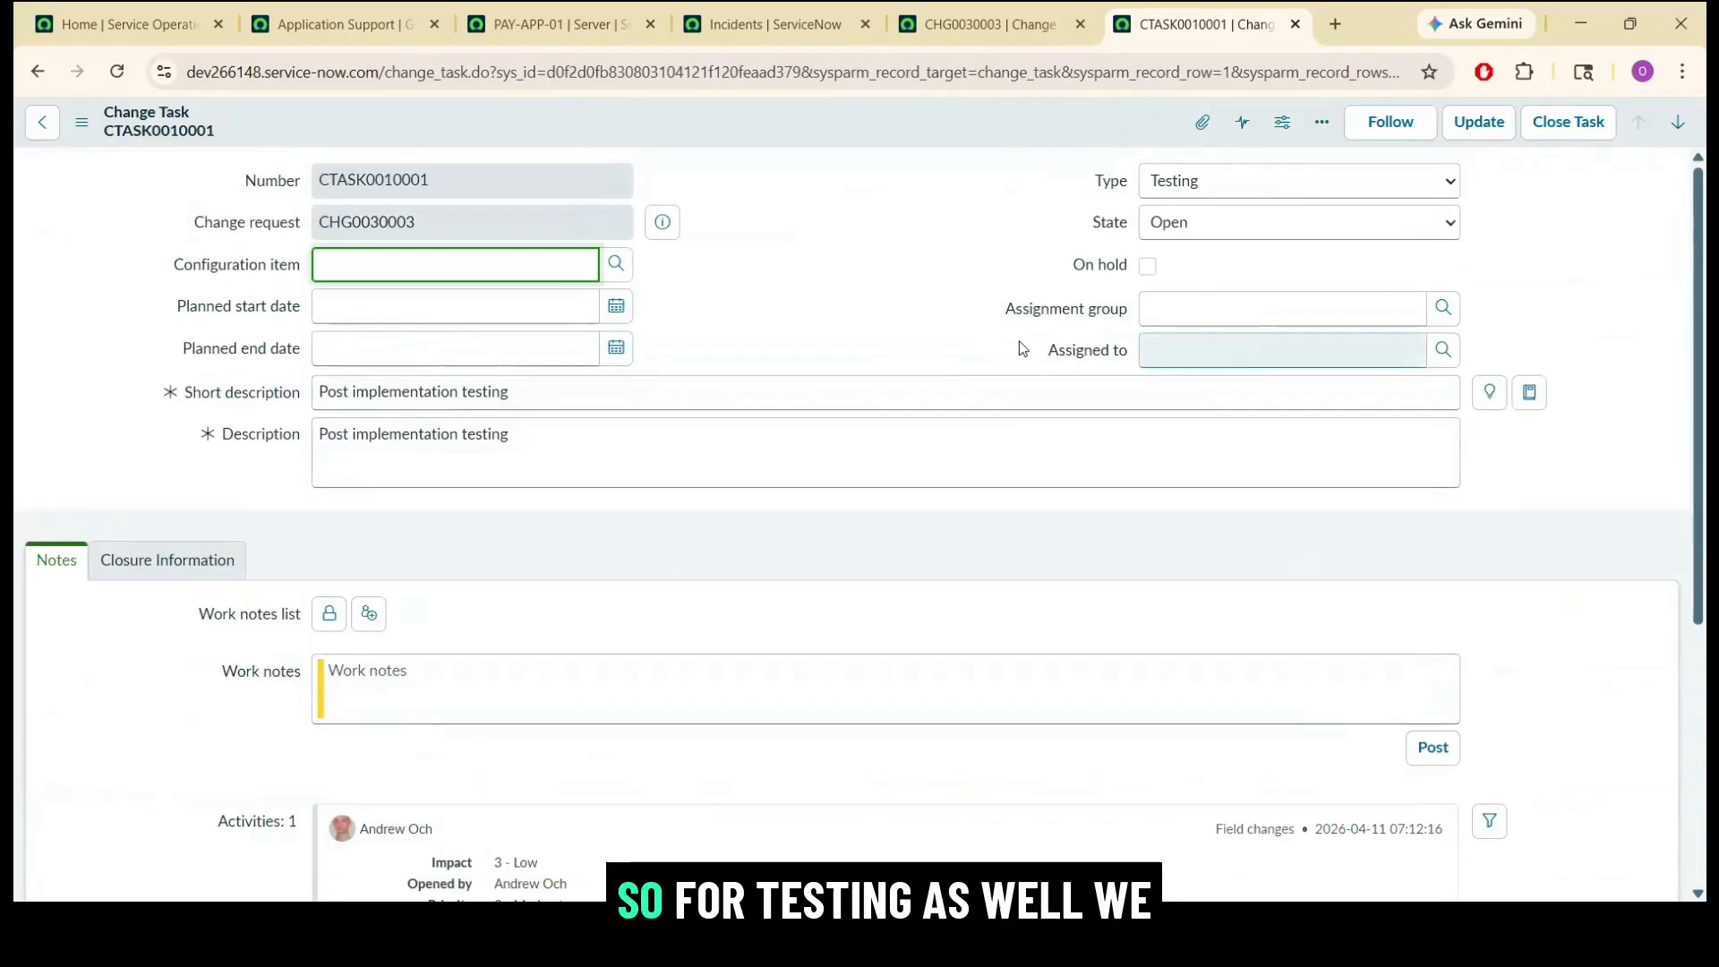
left_click(1230, 357)
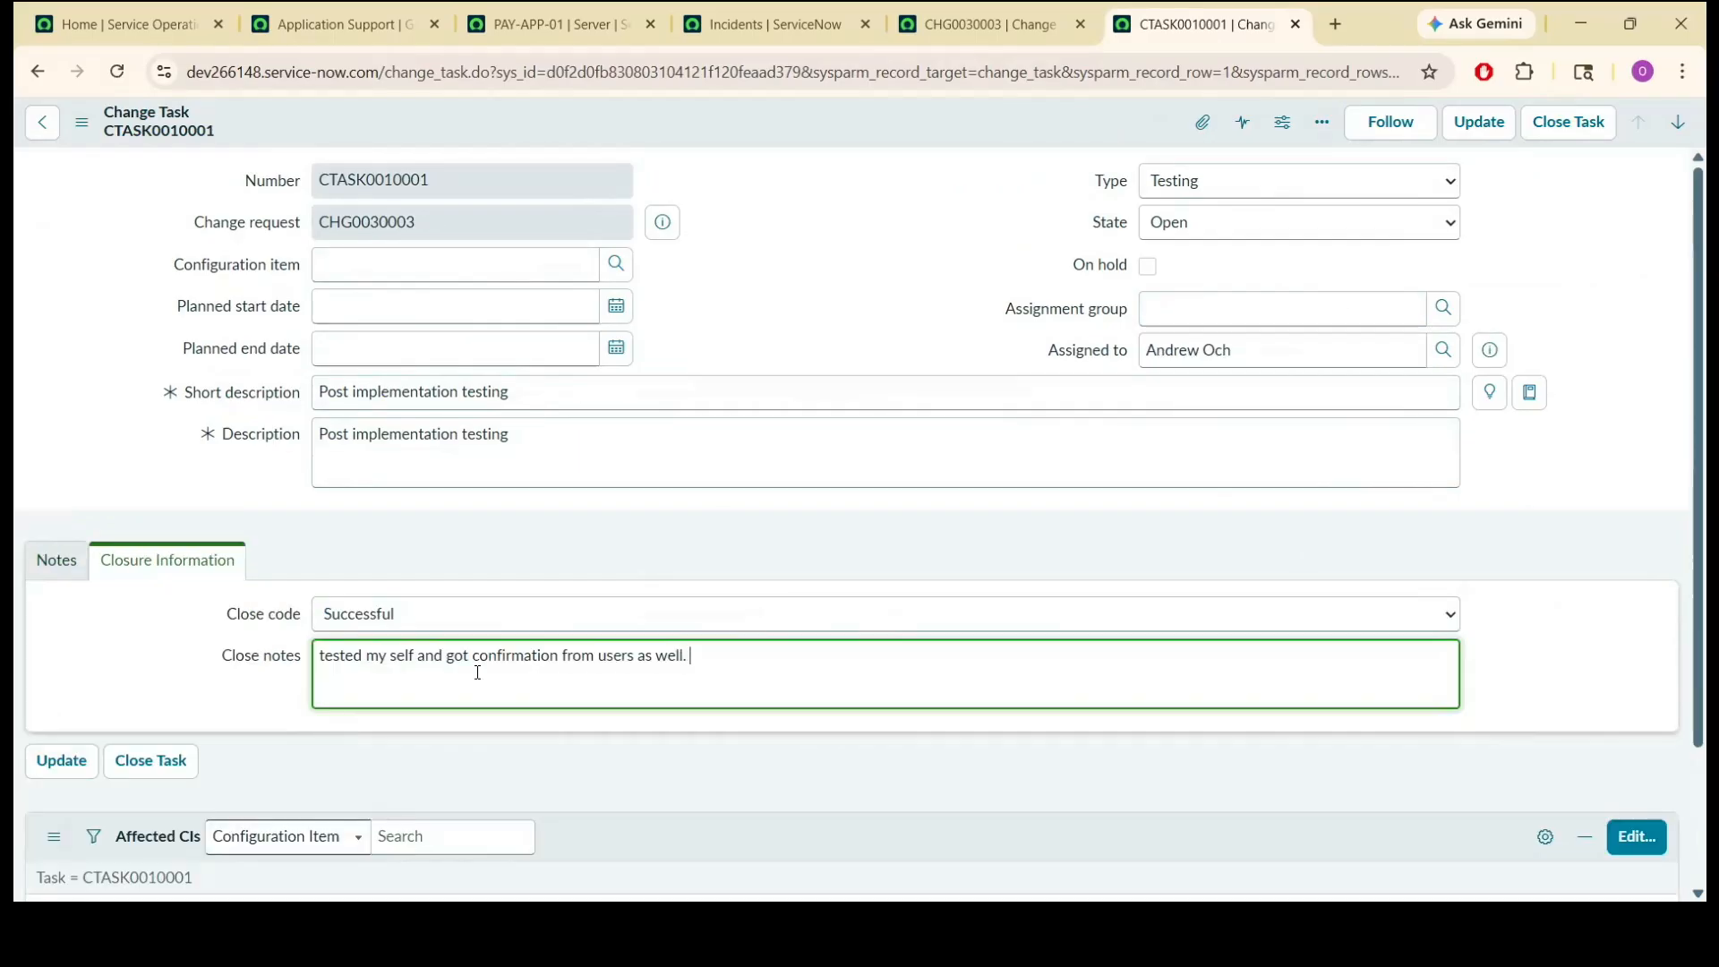
left_click(420, 558)
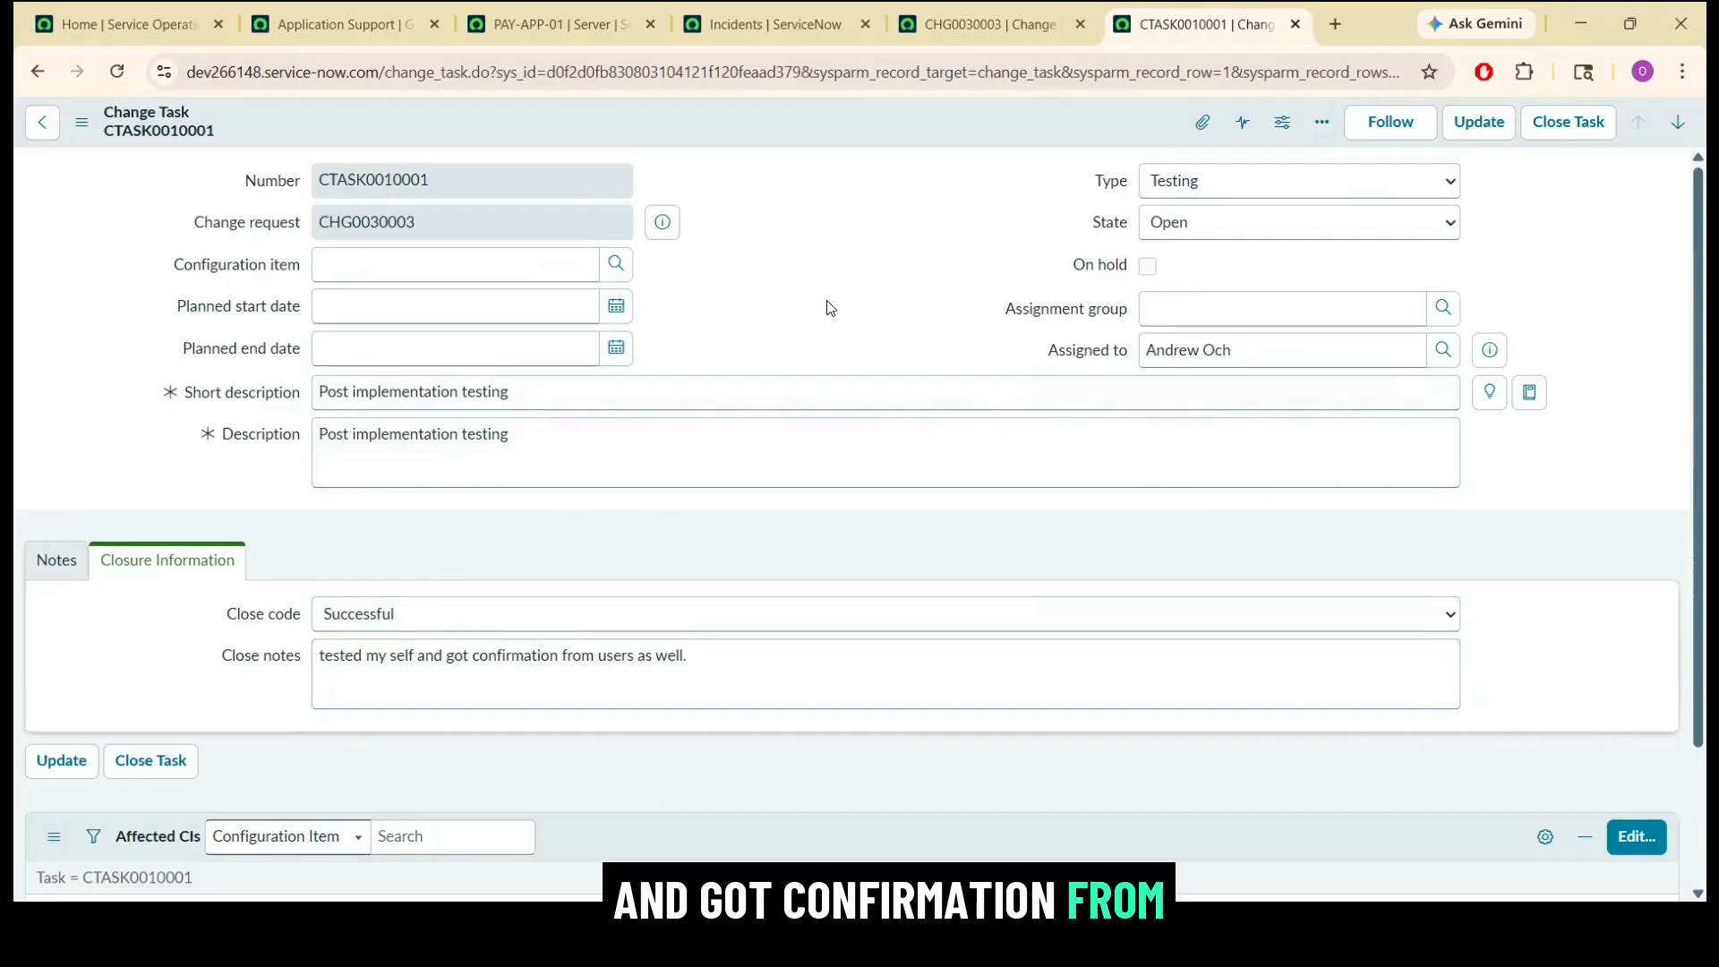
left_click(1554, 131)
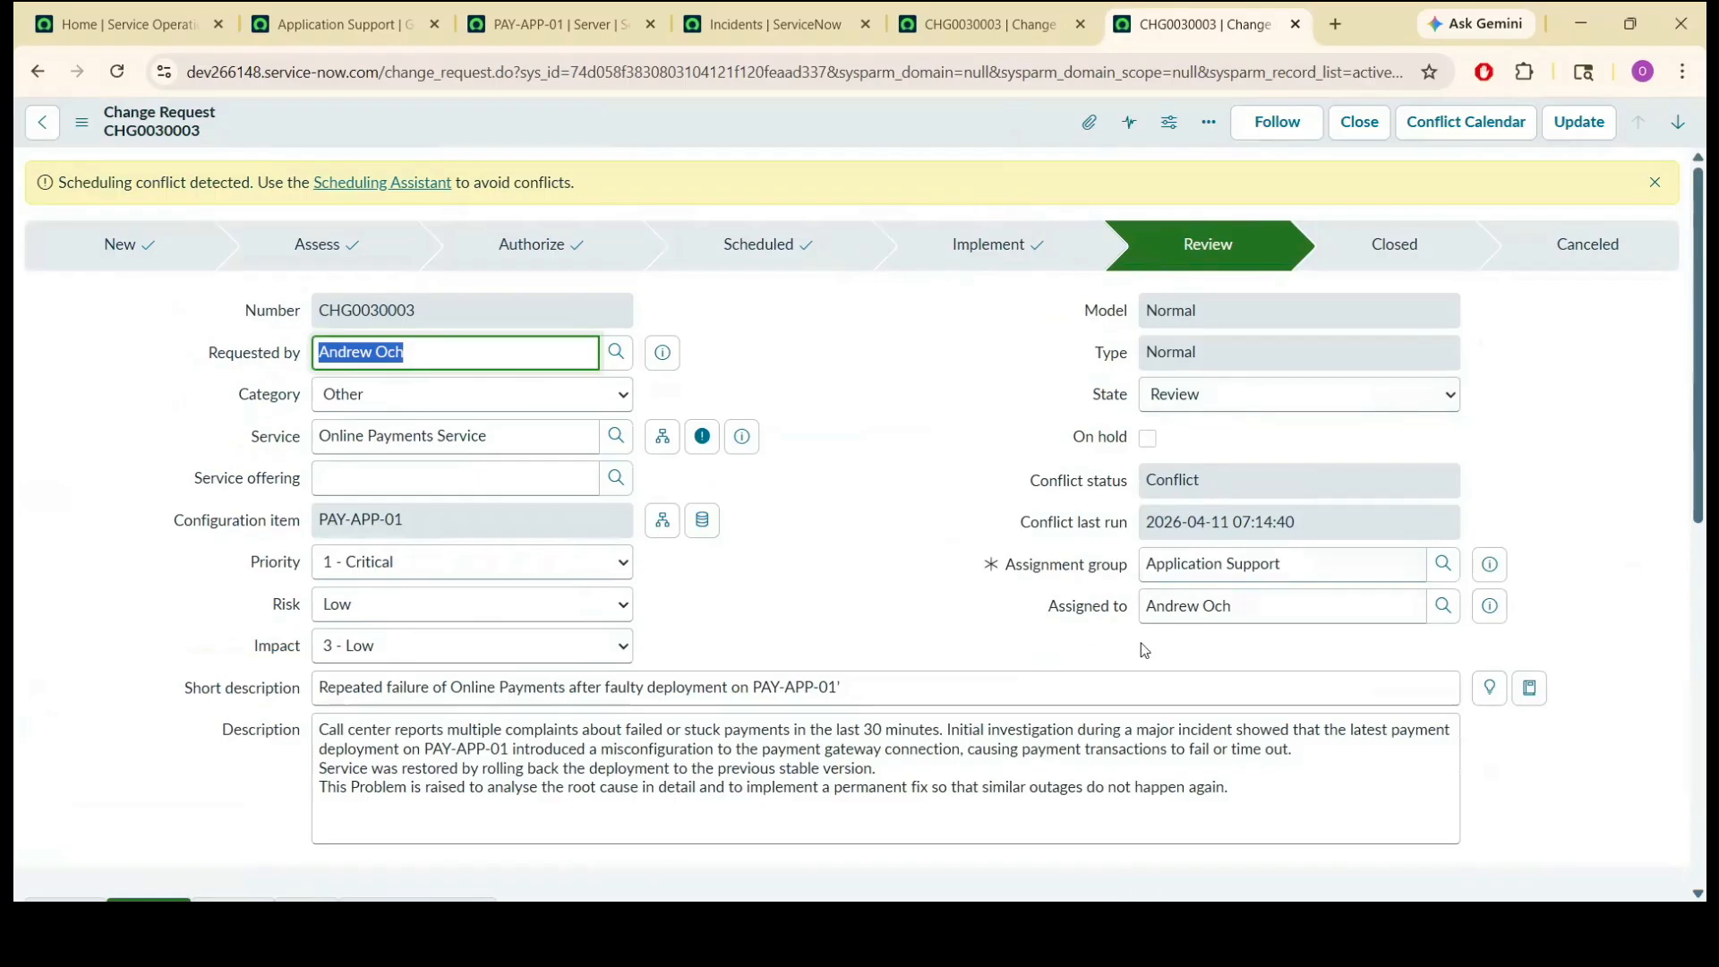
Close change request CHG0030003 with close code Successful and close notes "all good, fix worked and no new issue".
left_click(875, 479)
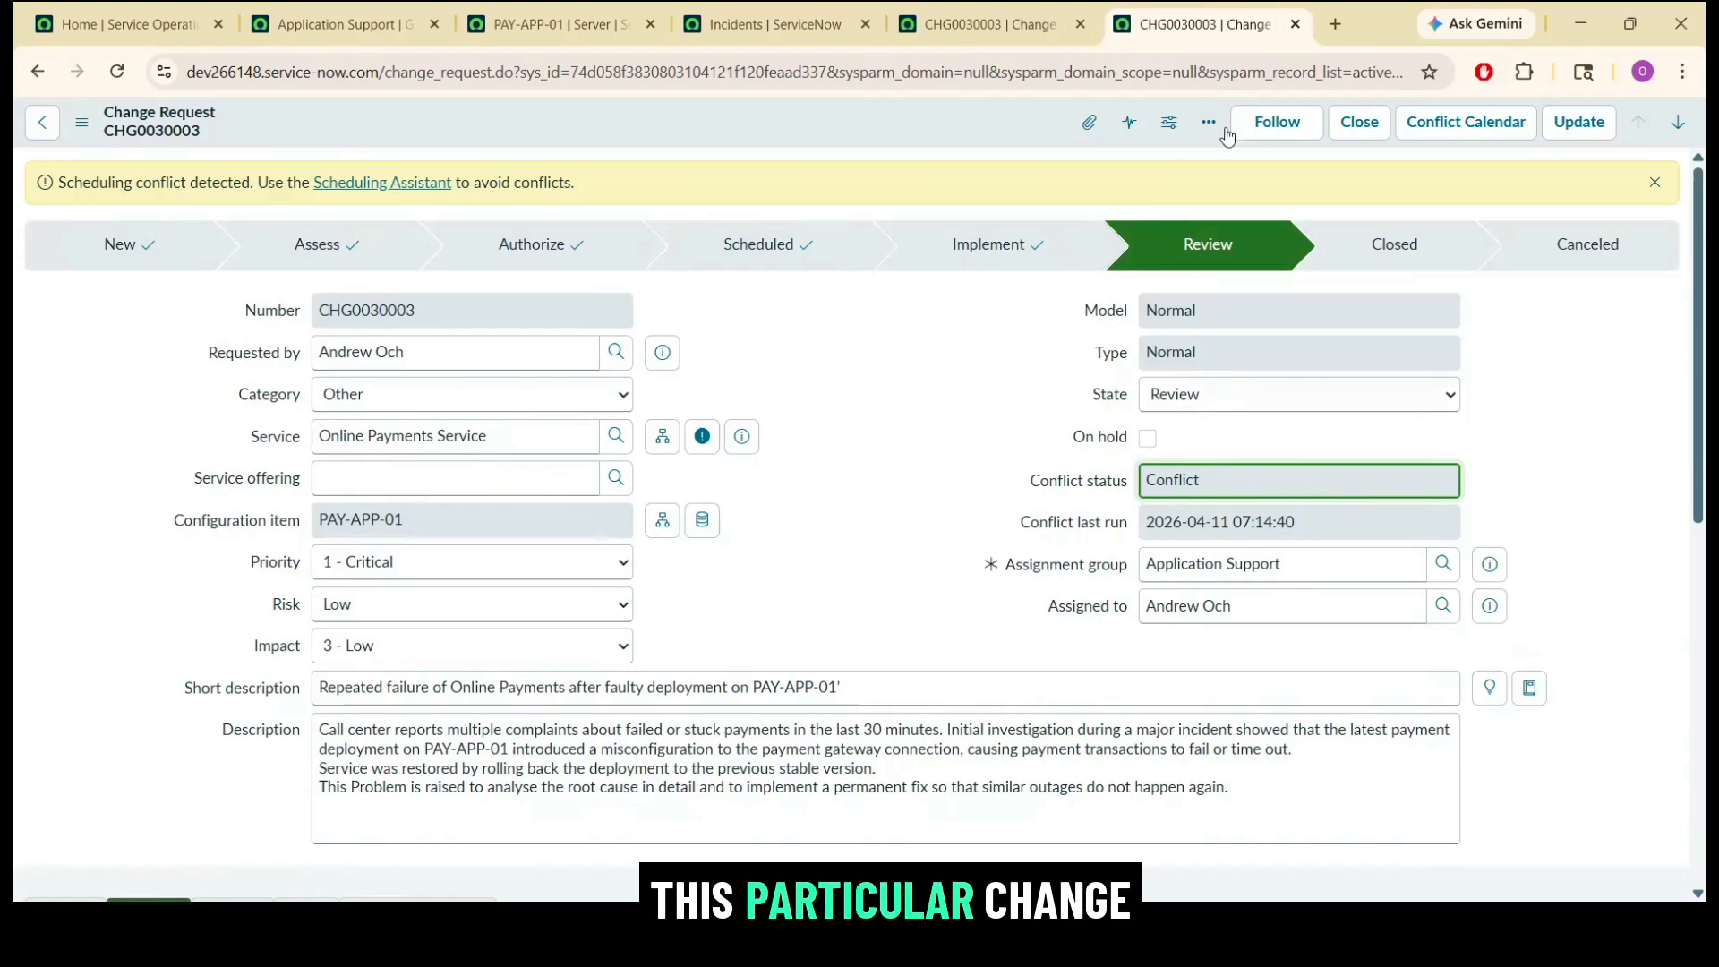
left_click(1358, 121)
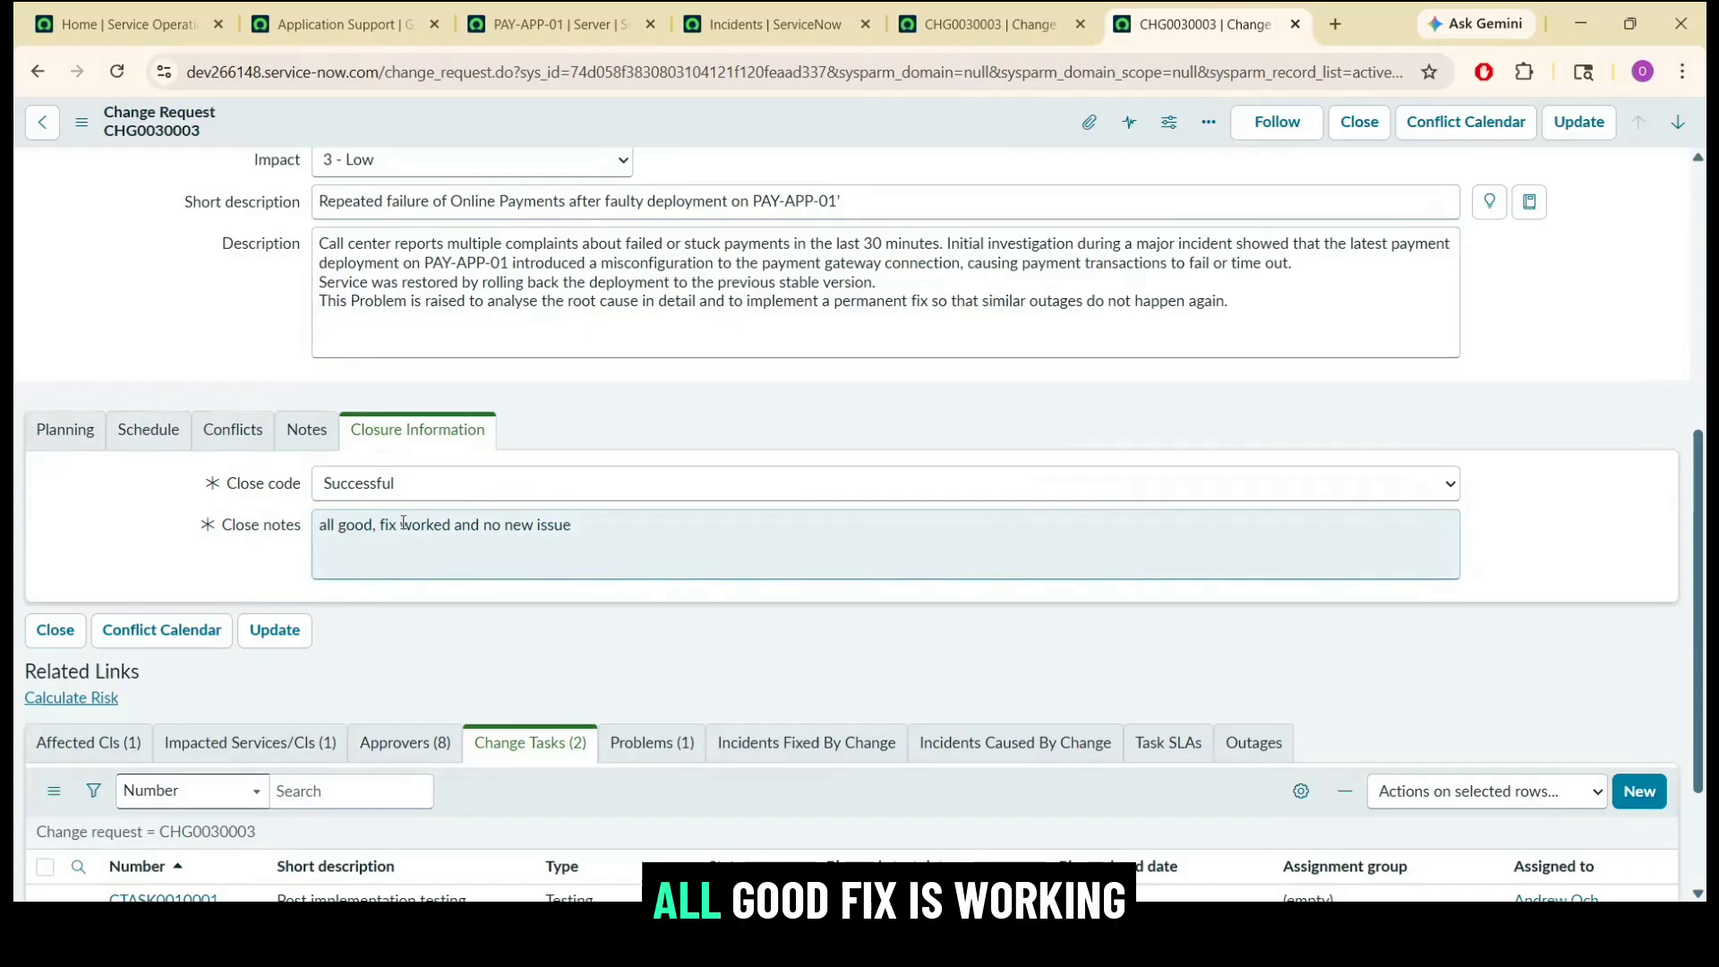
left_click(609, 533)
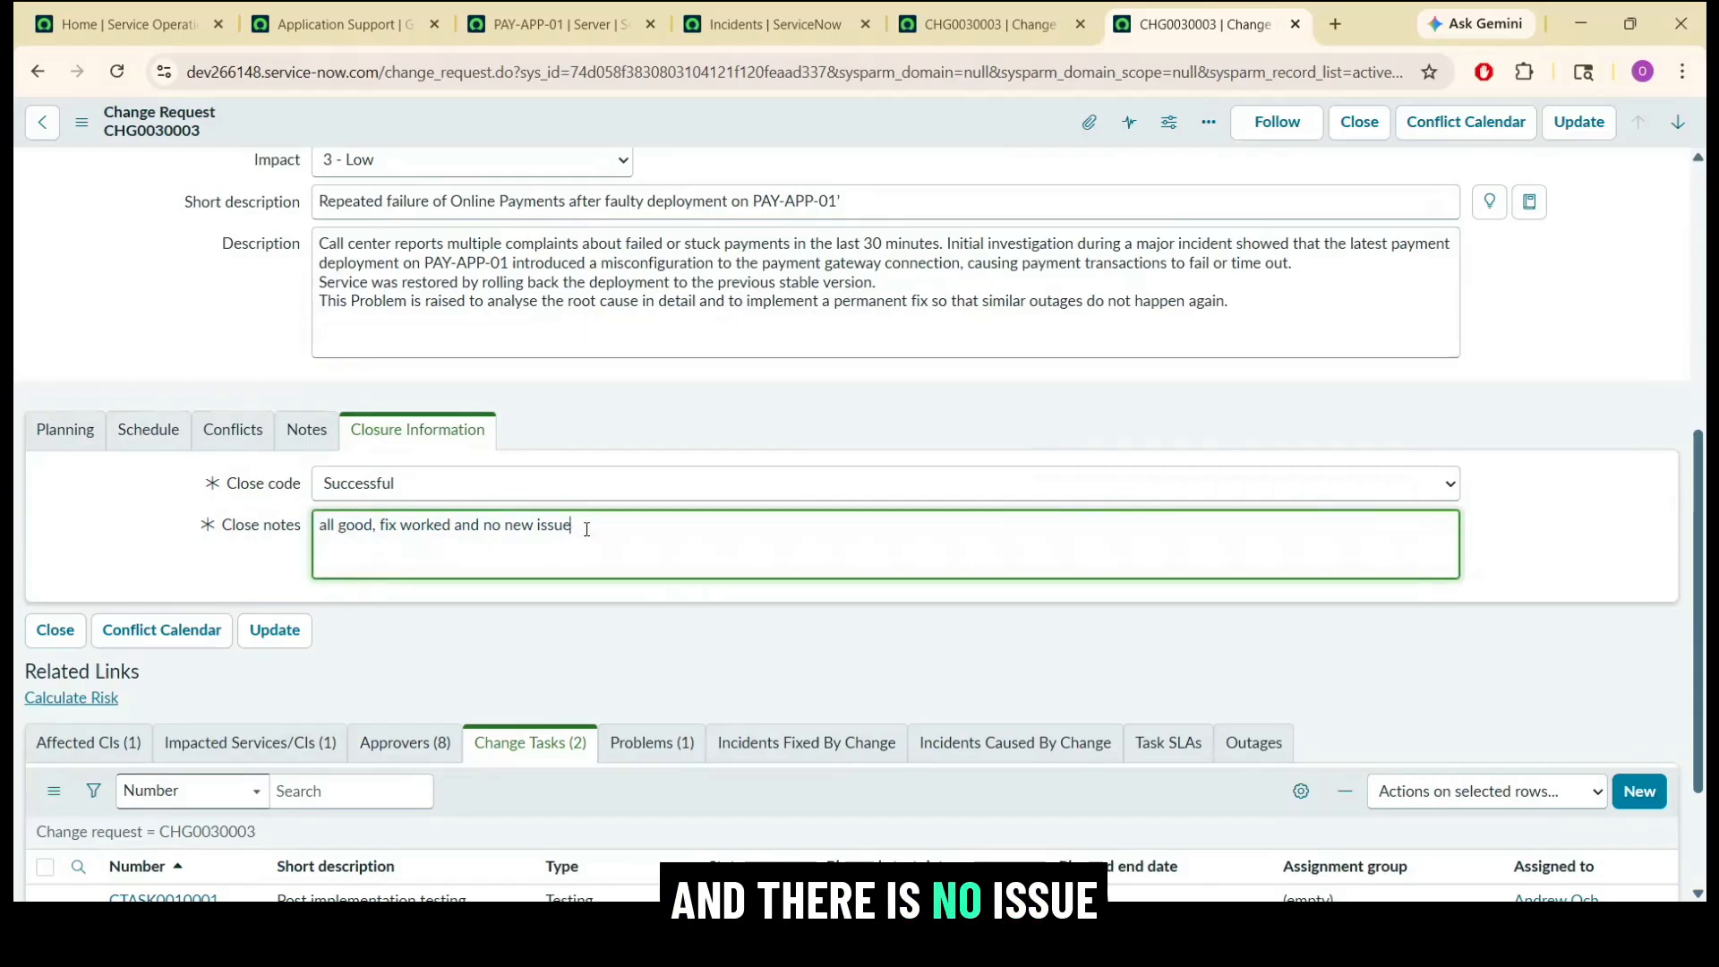
left_click(1593, 299)
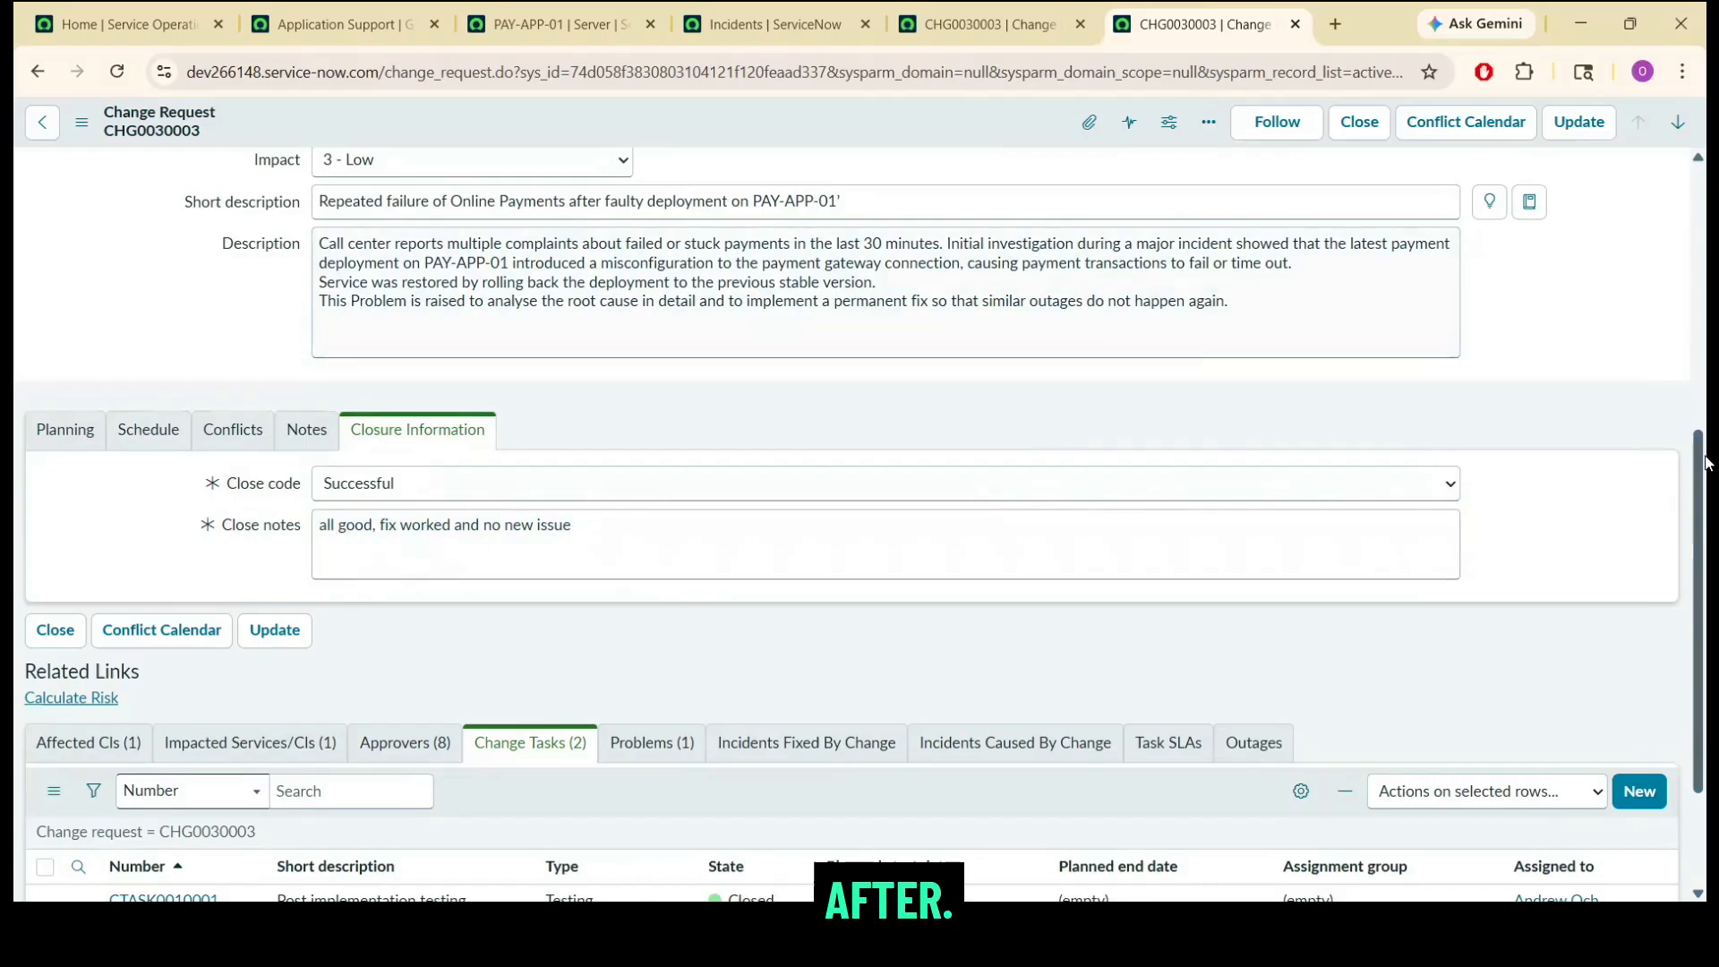
scroll(1707, 501, "up", 6)
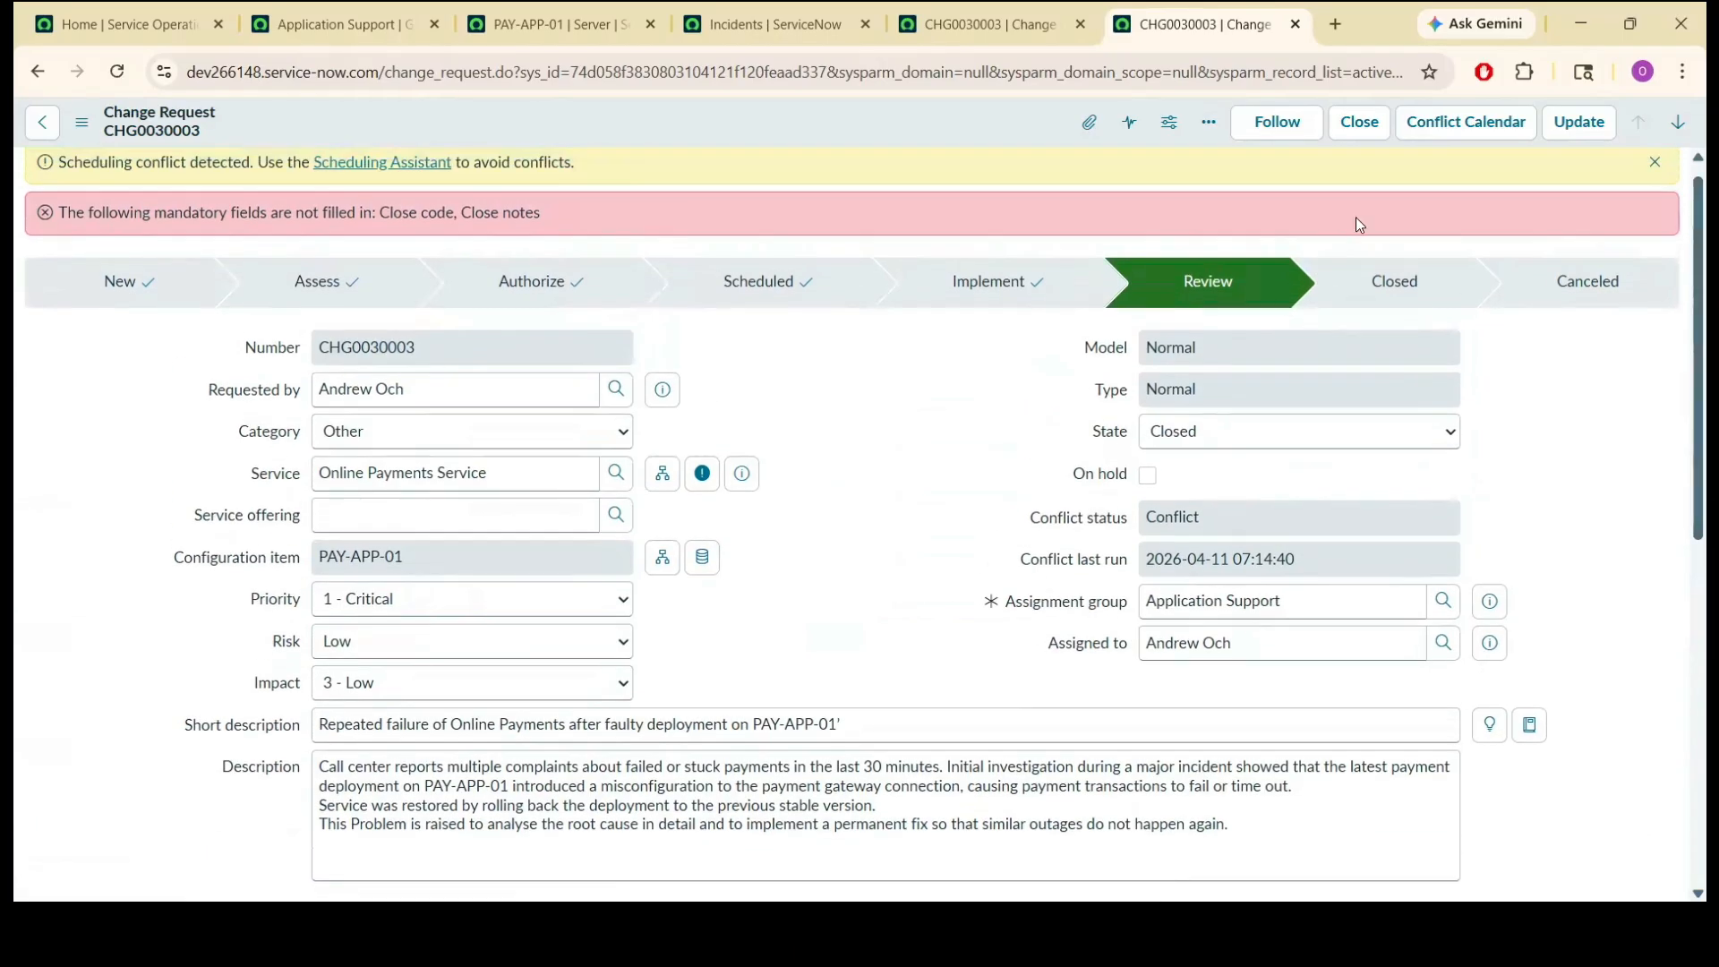
left_click(1368, 126)
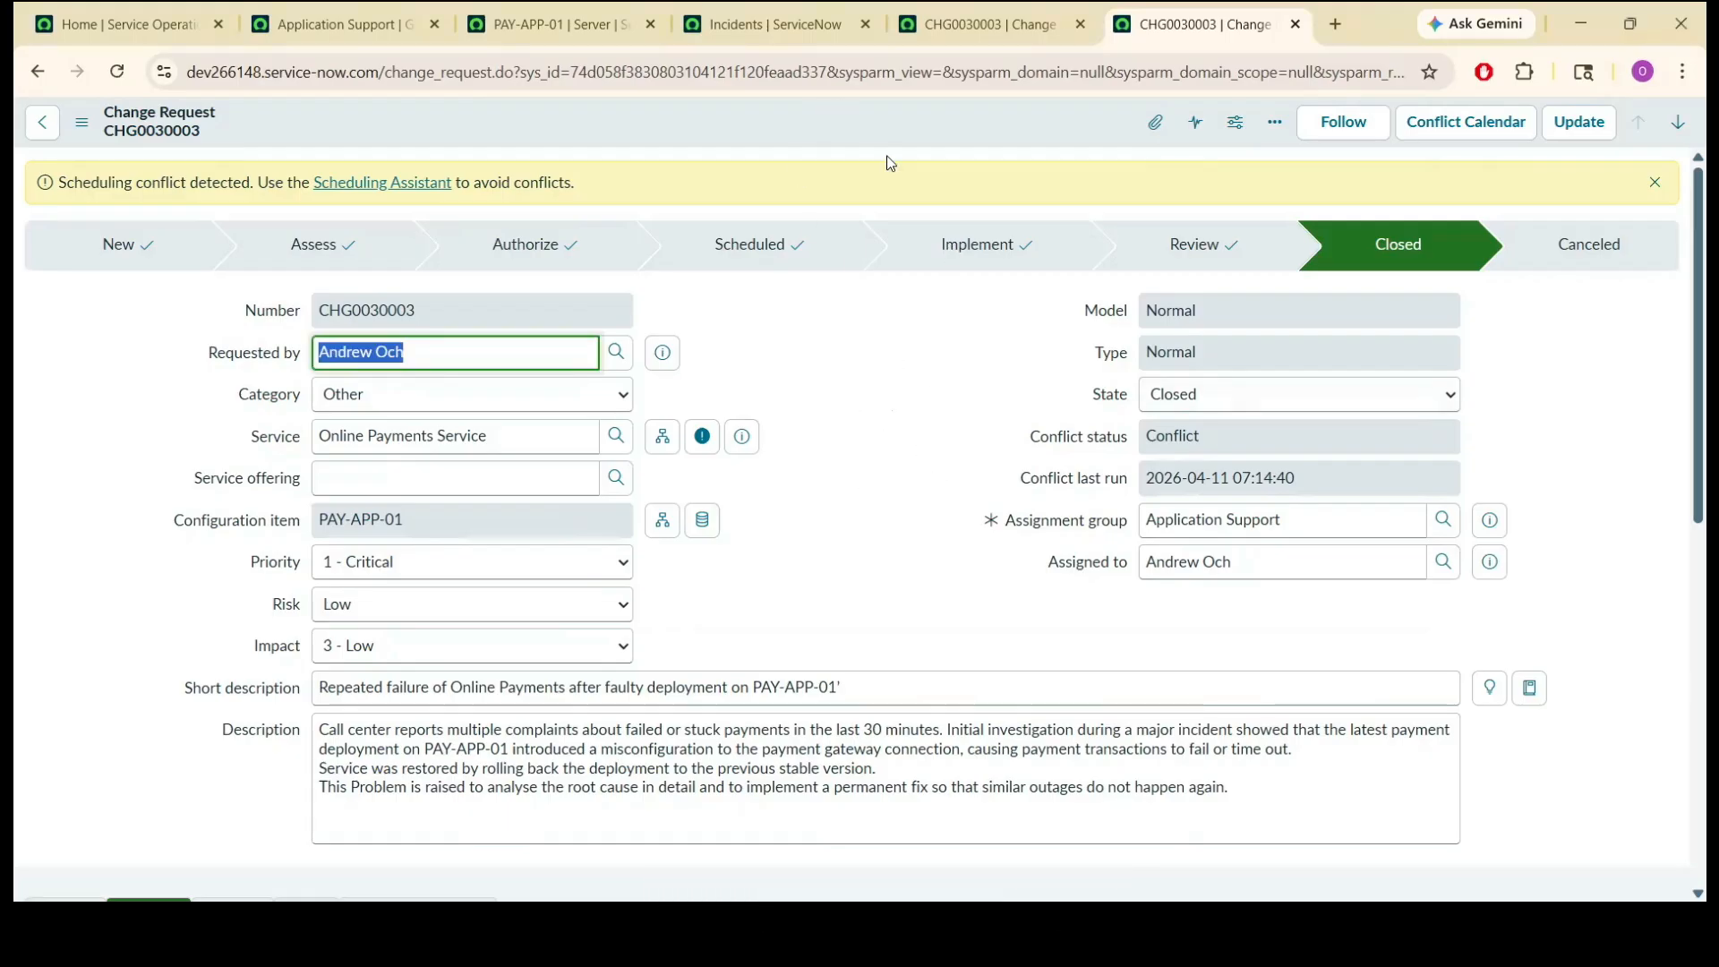
Open problem PRB0040006 linked to the closed change request and resolve it.
scroll(900, 660, "down", 10)
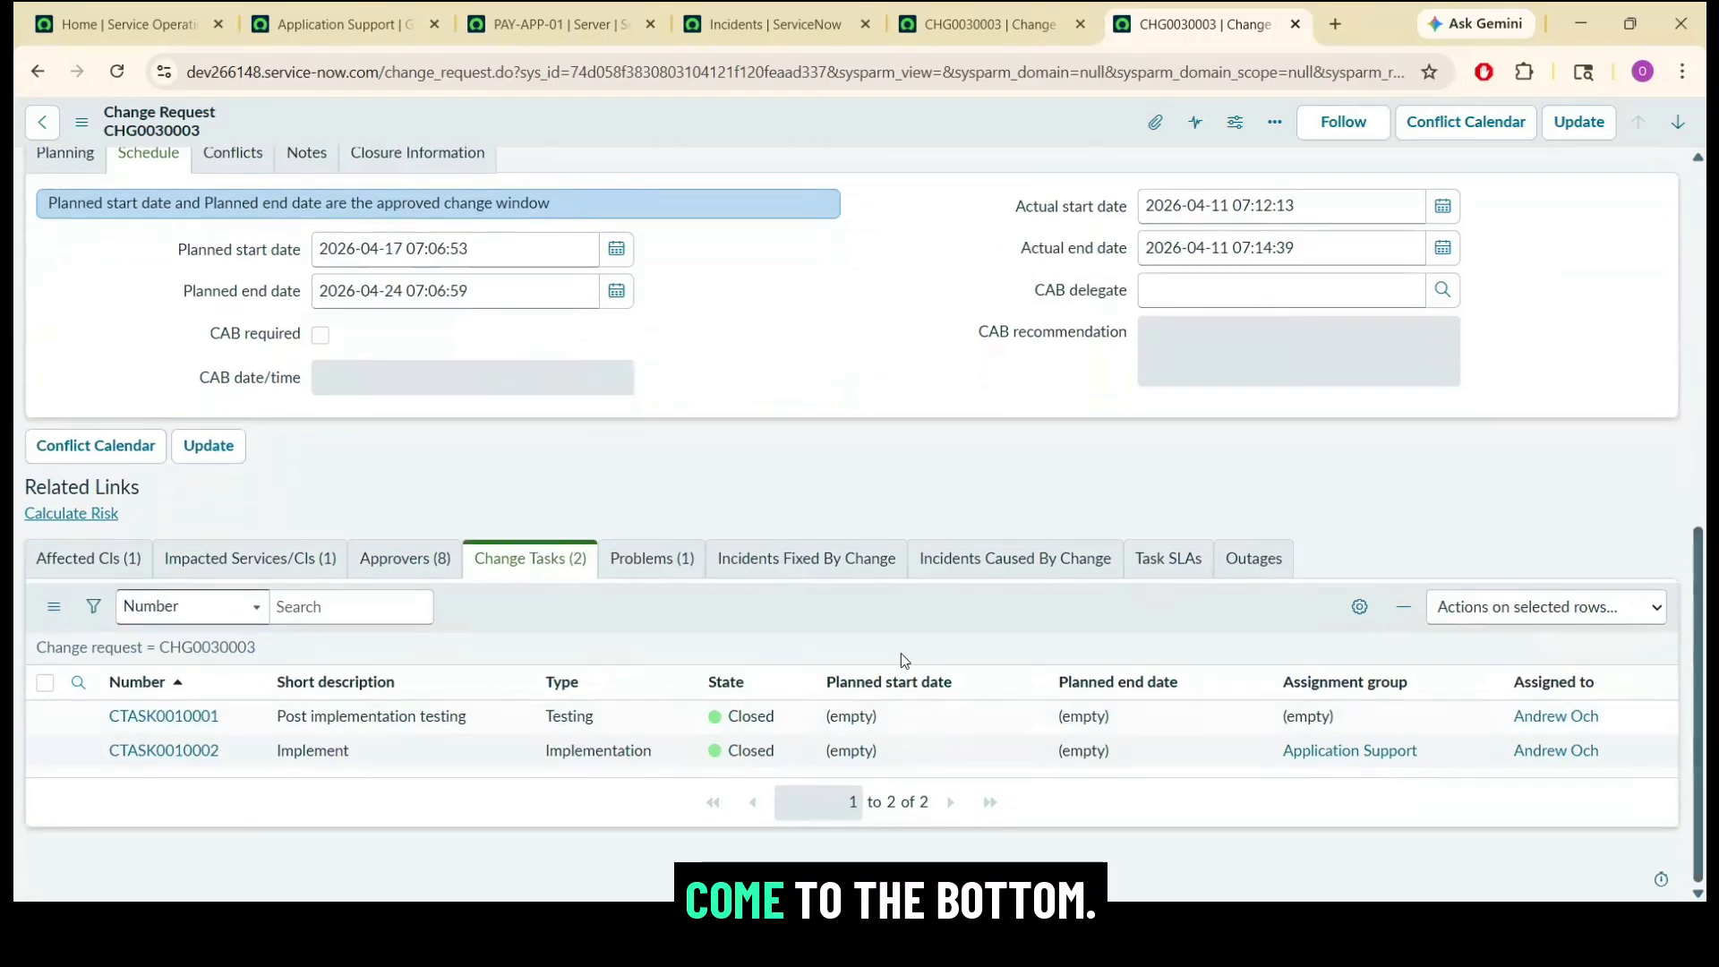
left_click(660, 560)
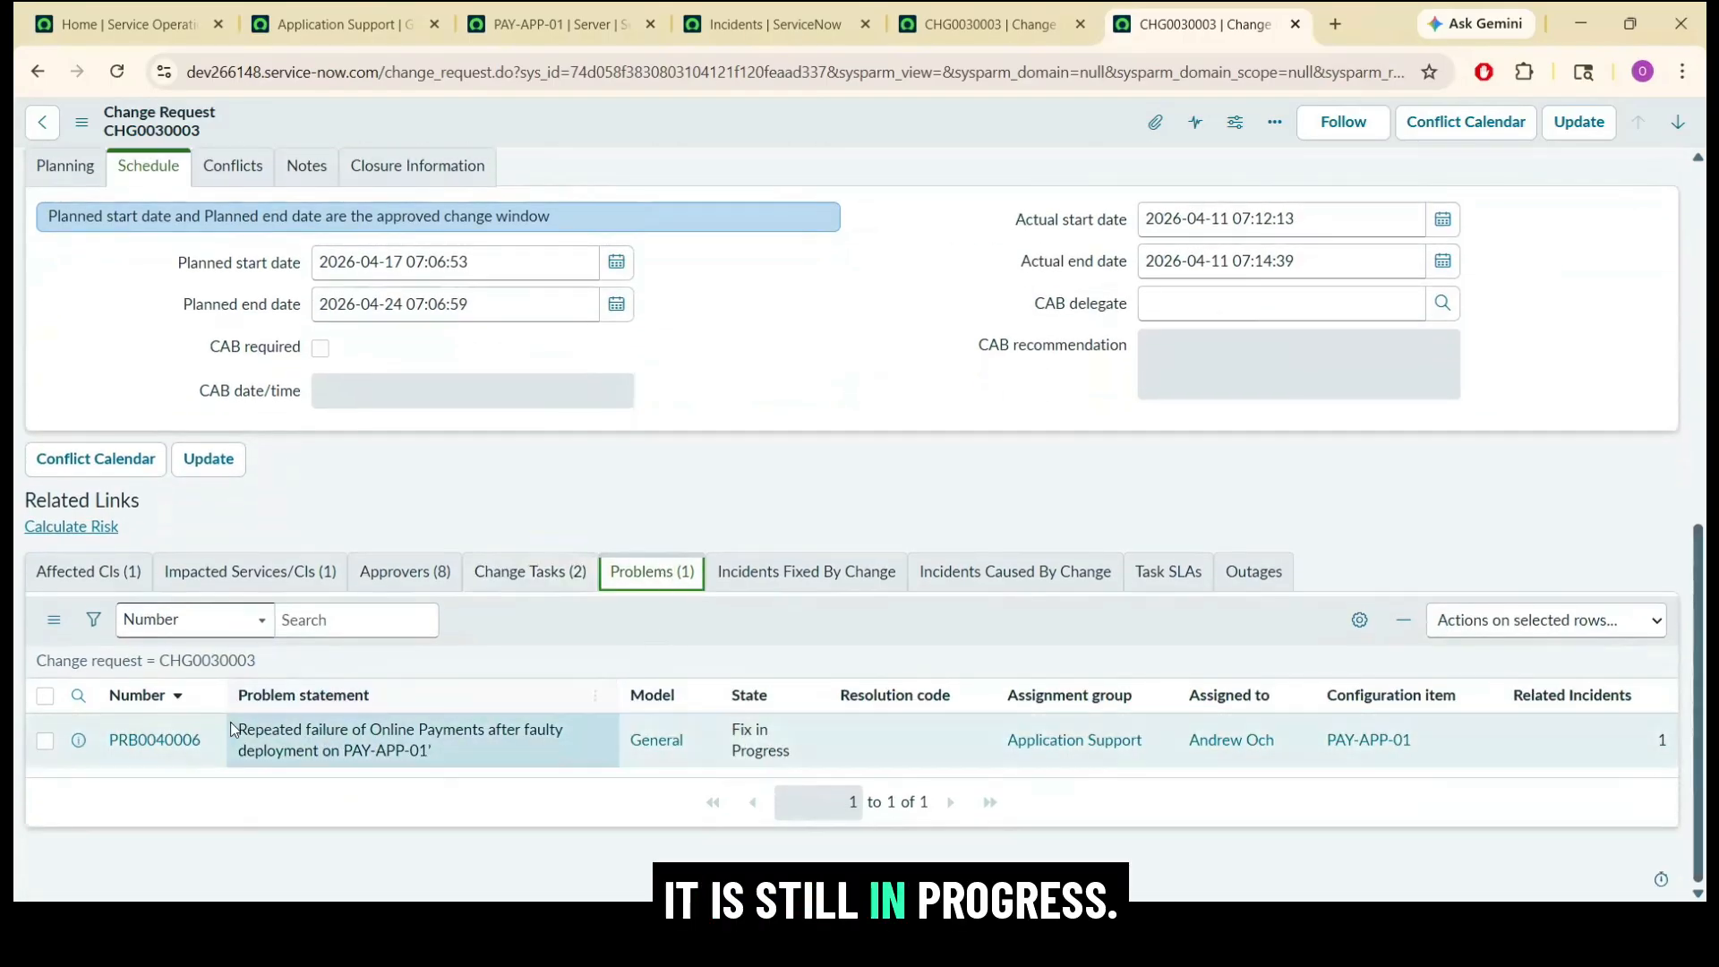
left_click(170, 747)
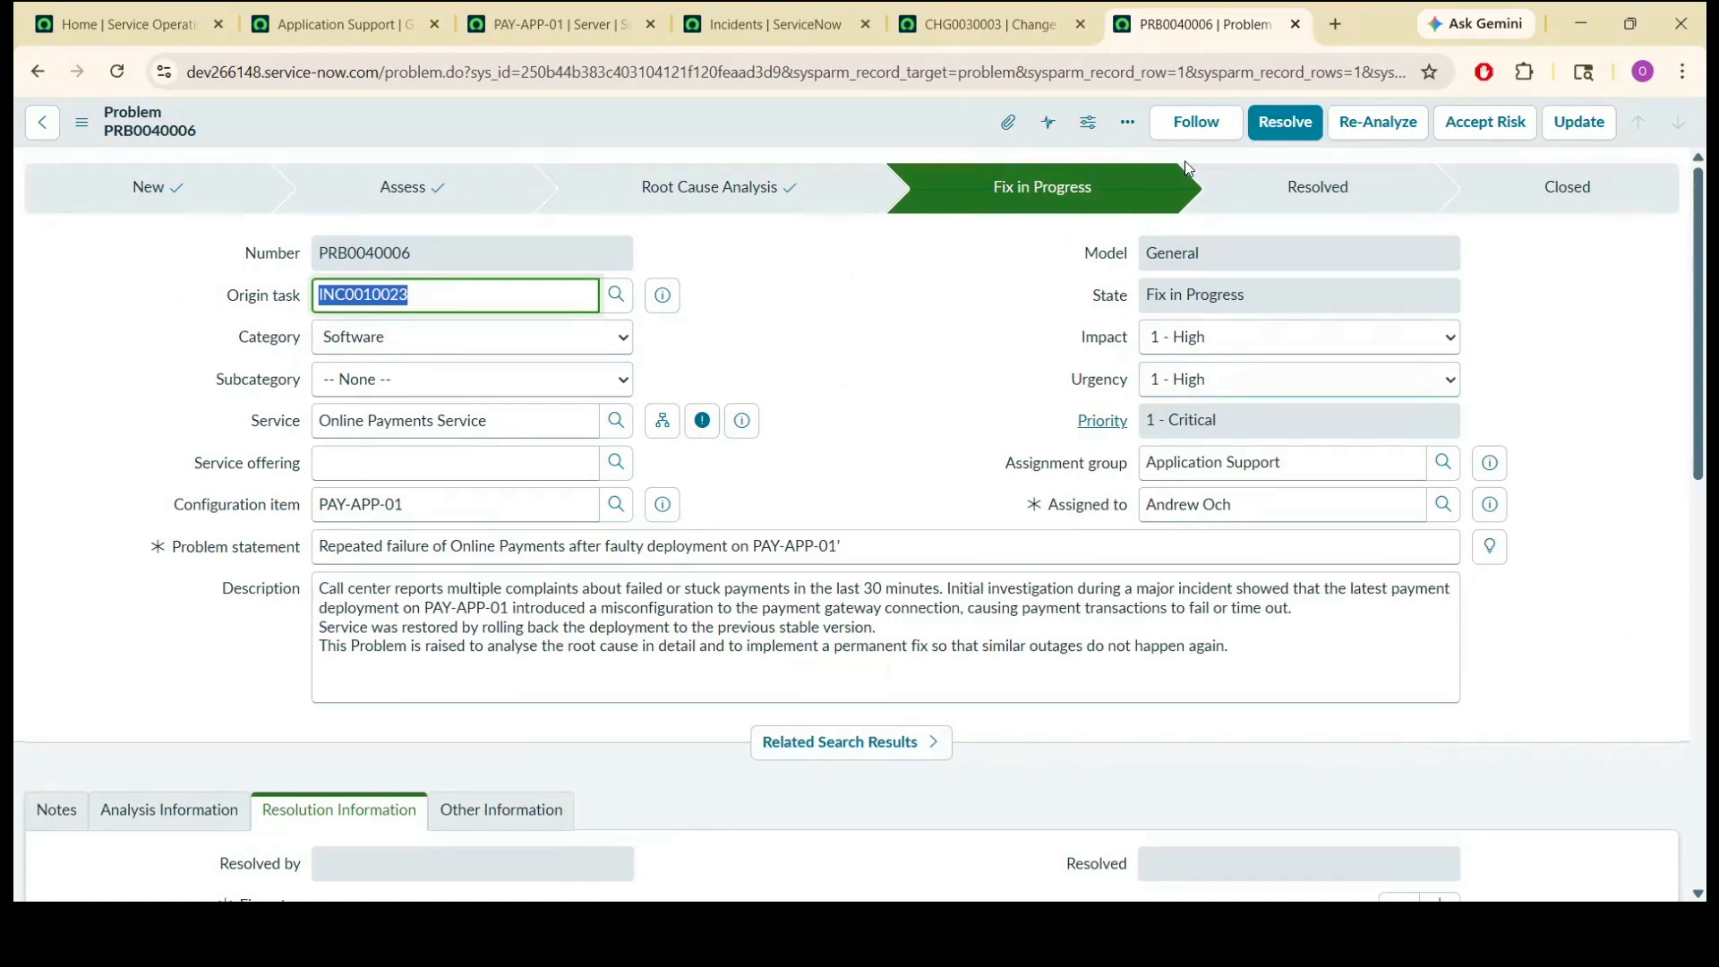
left_click(1282, 125)
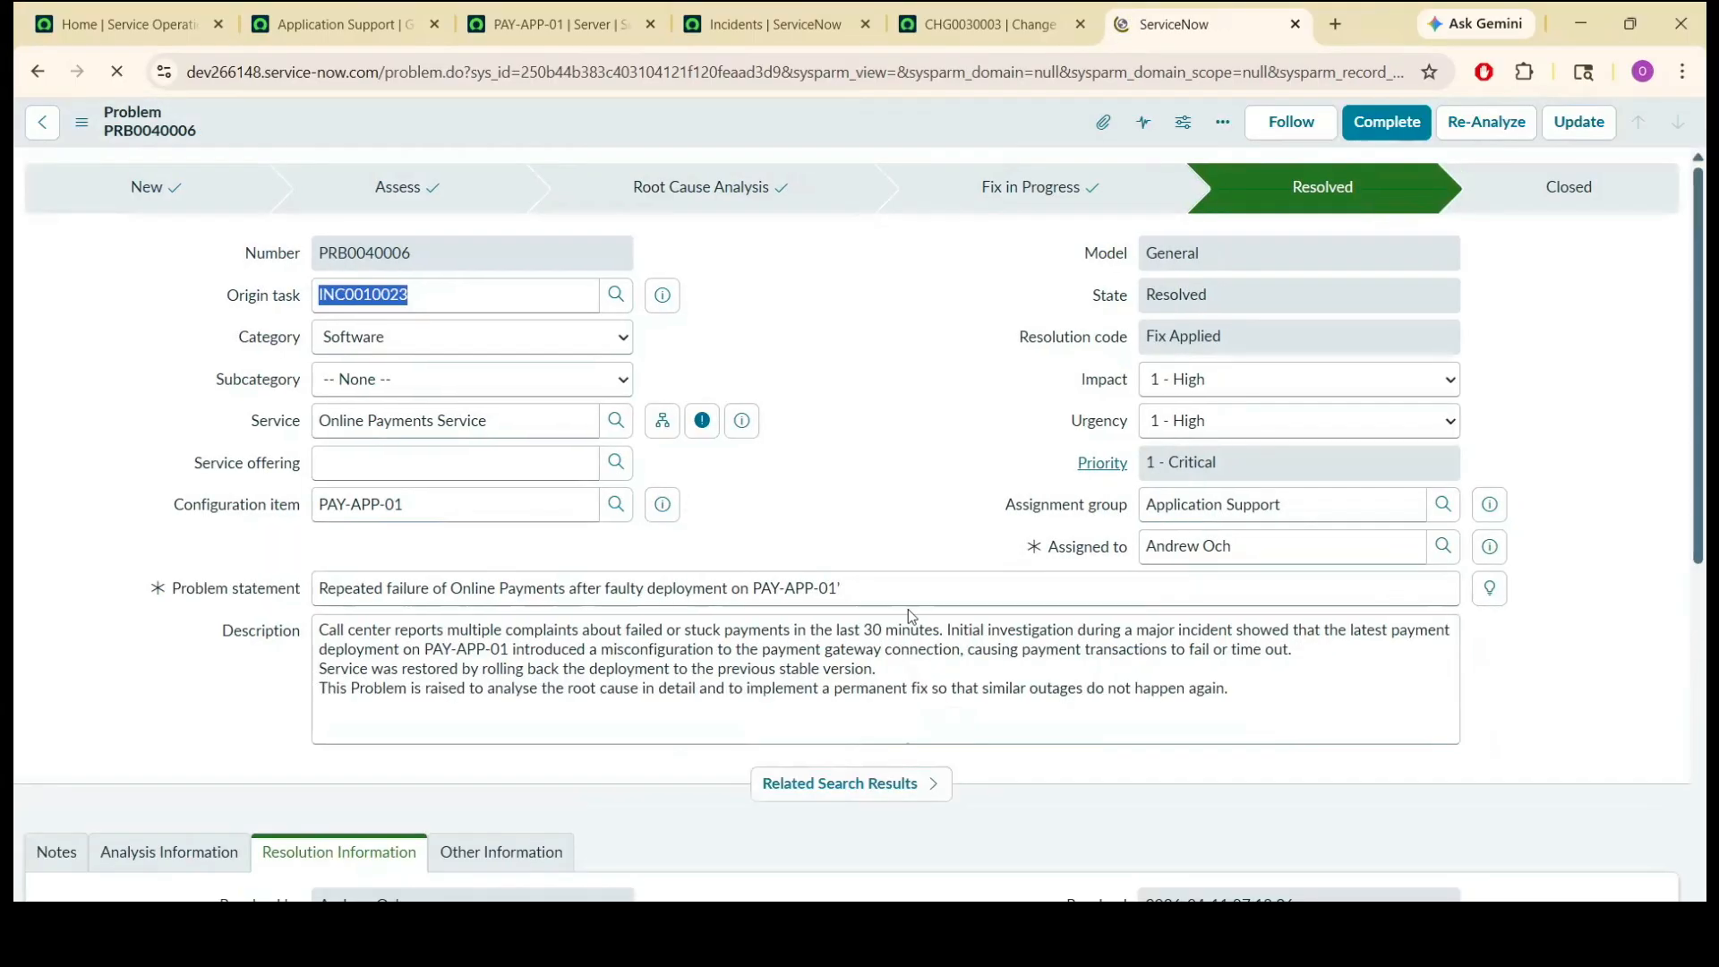
Review the notes, analysis information and resolution information of problem PRB0040006, and return to change request CHG0030003.
scroll(1708, 387, "down", 3)
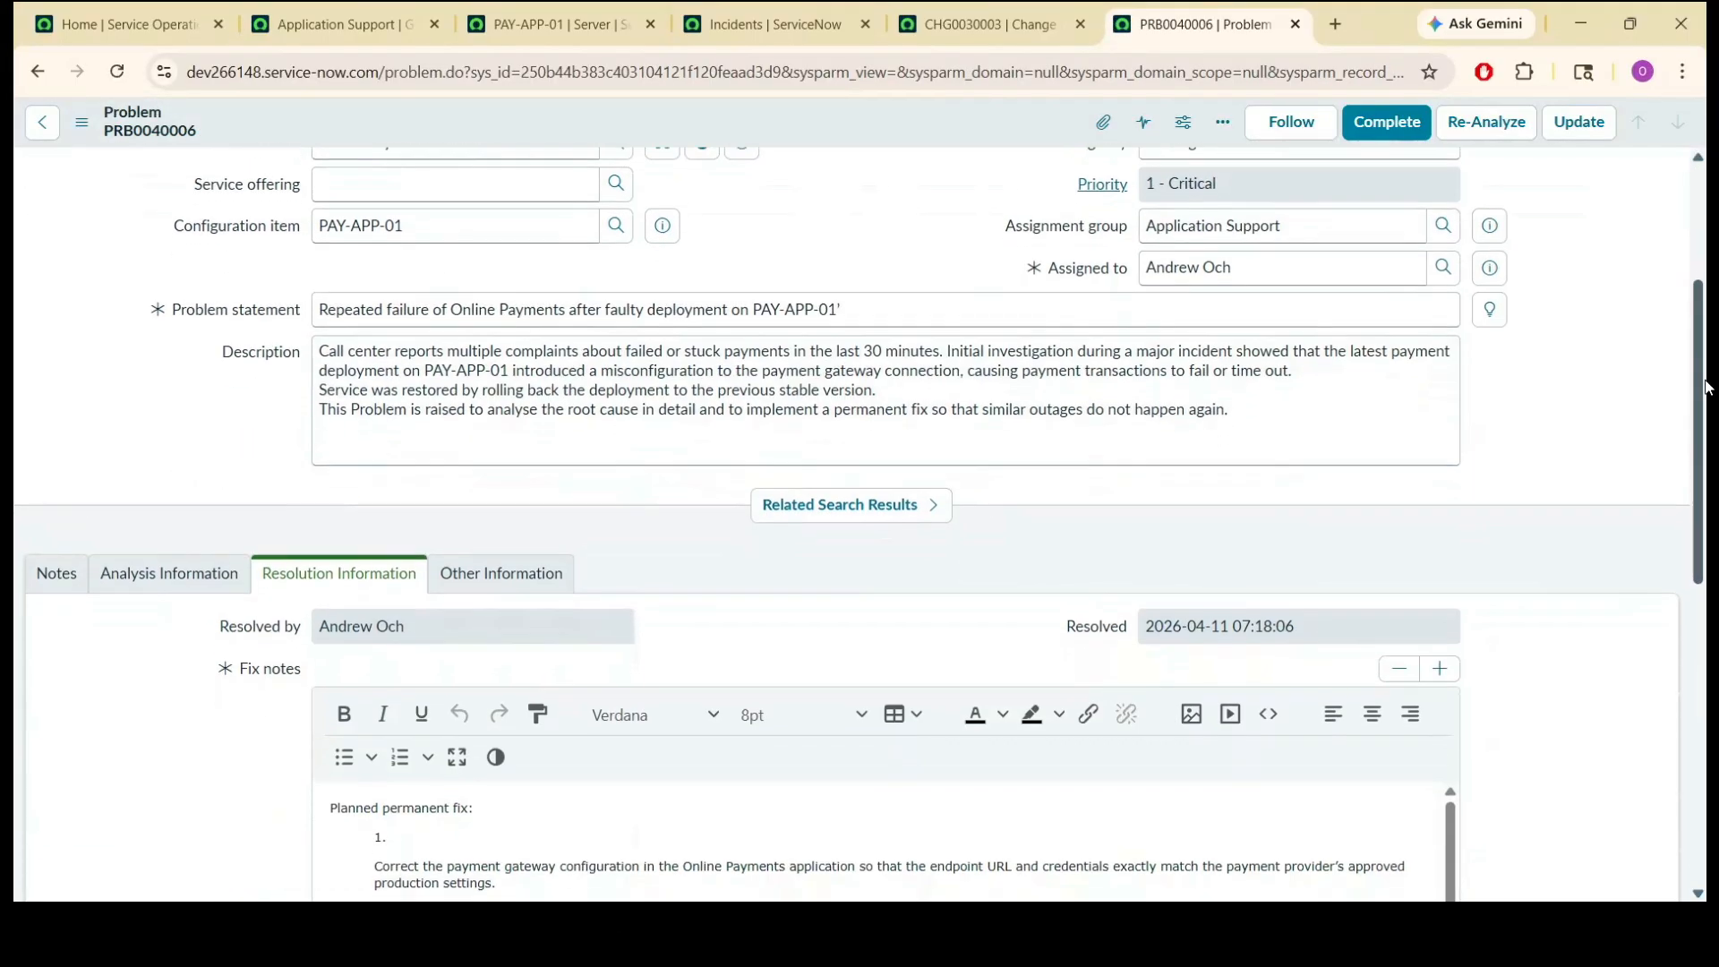
scroll(1707, 387, "down", 2)
left_click(56, 431)
left_click(141, 438)
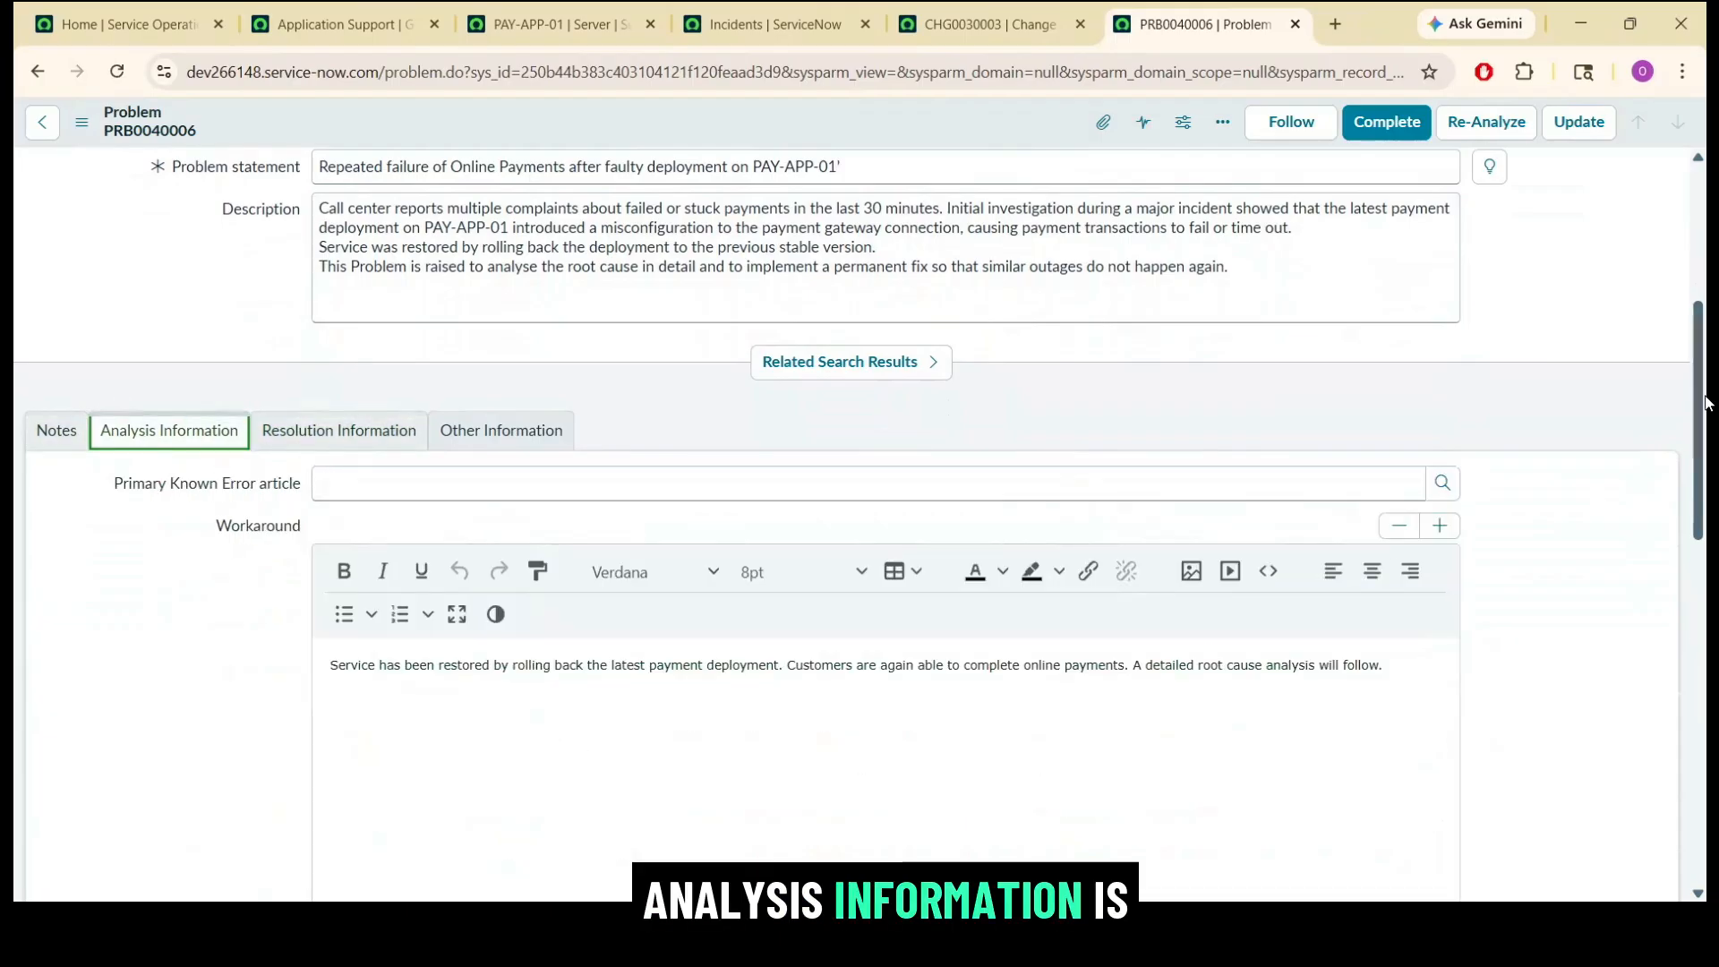
left_click_drag(1707, 406, 1690, 465)
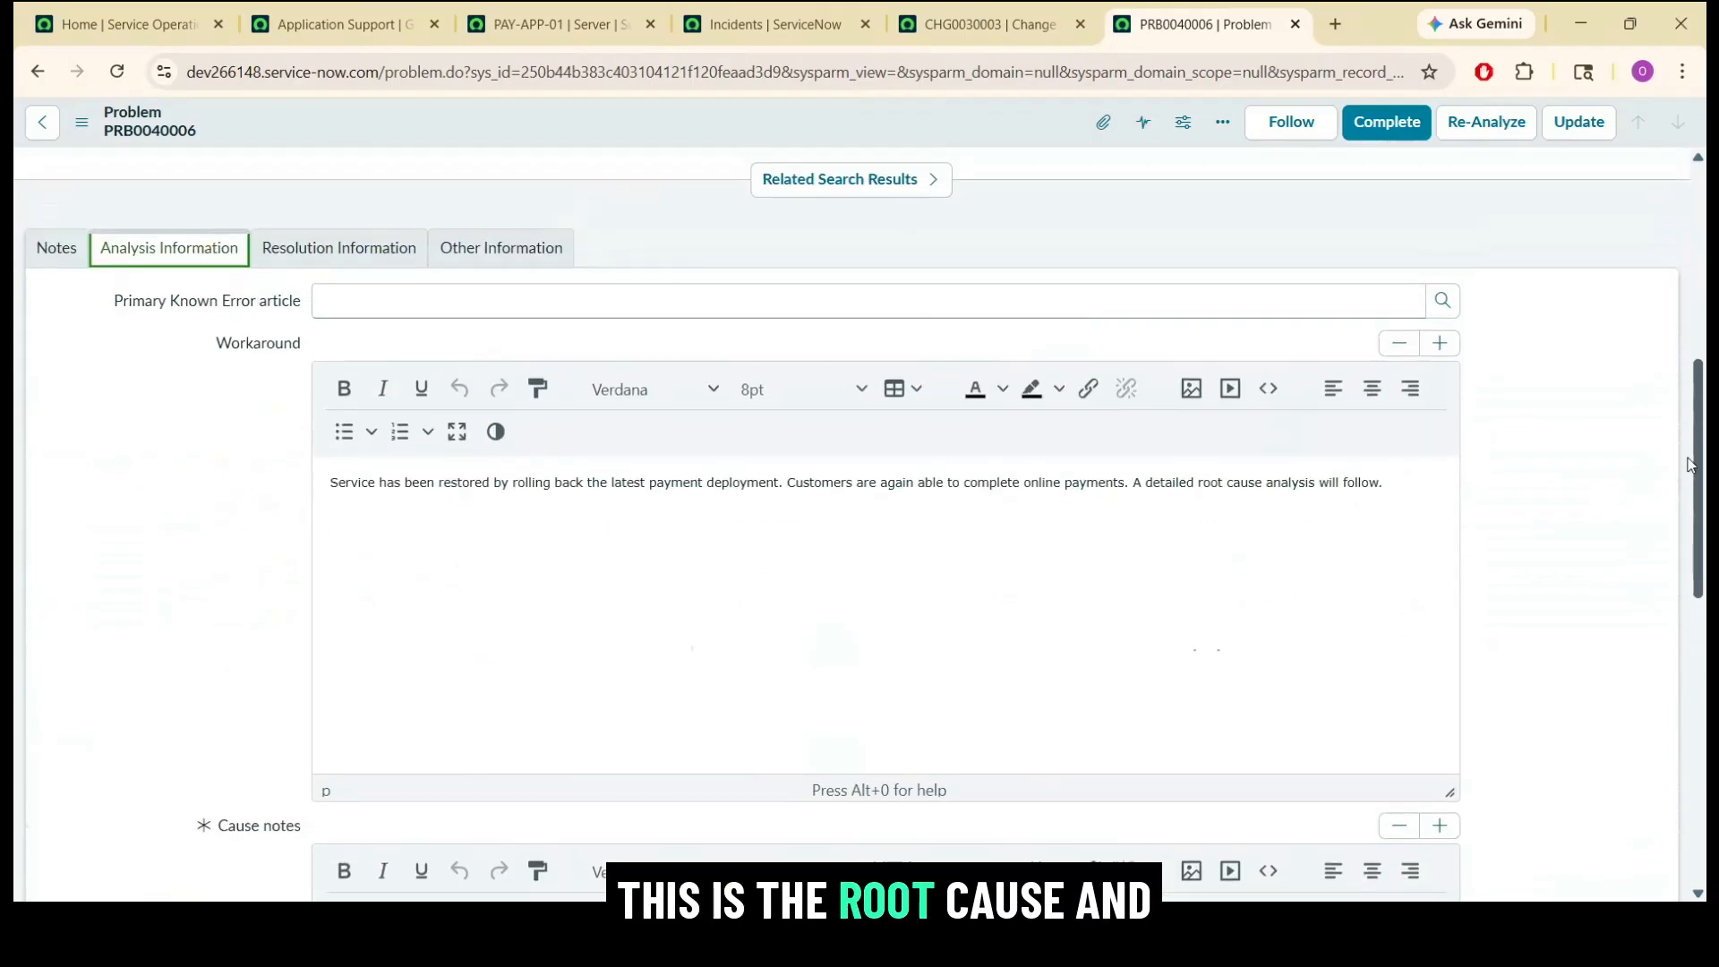
scroll(1690, 464, "up", 4)
left_click(358, 565)
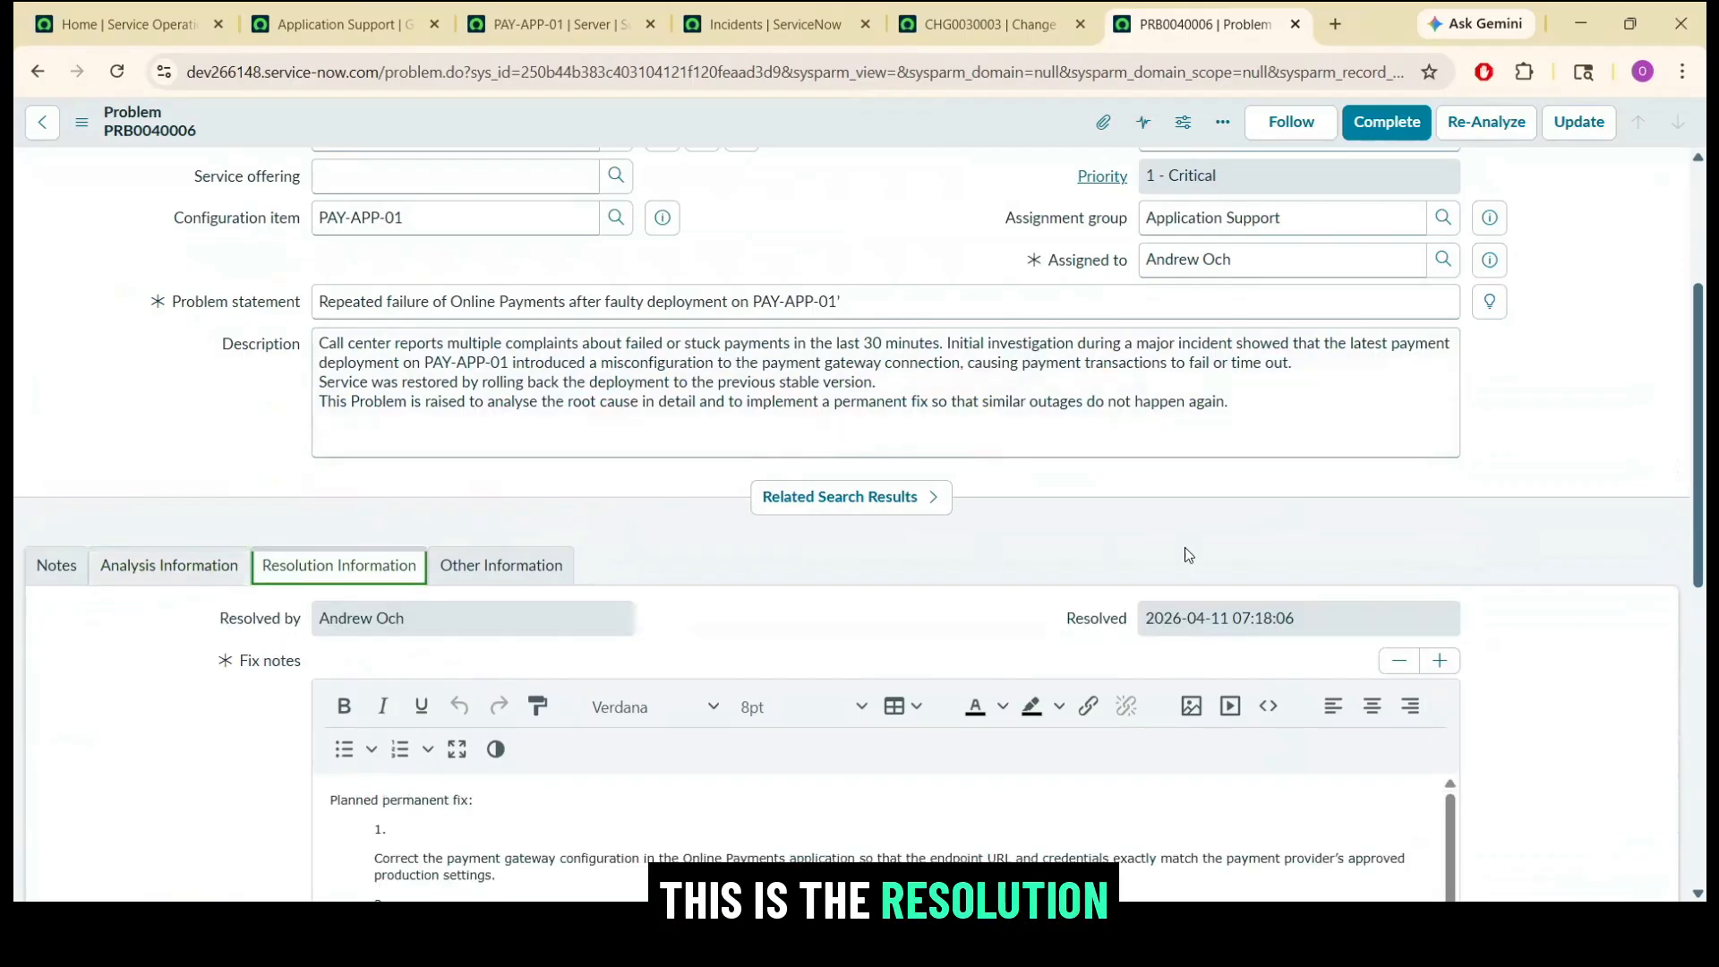
left_click_drag(1698, 395, 1701, 205)
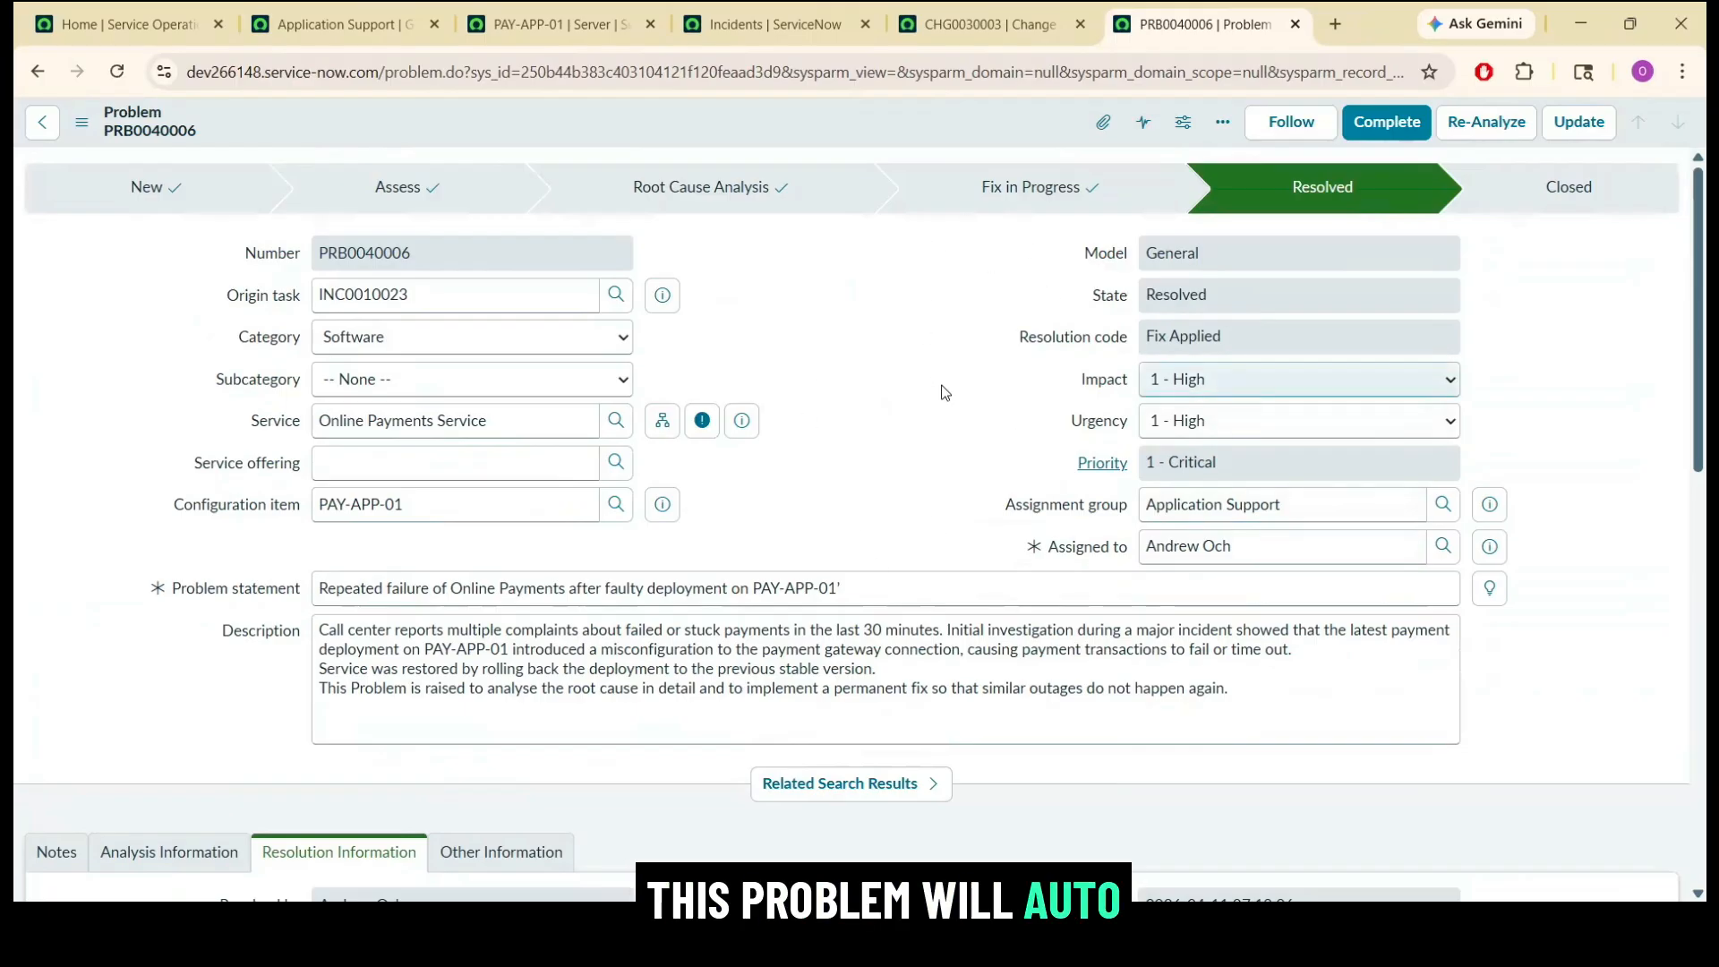
left_click(989, 27)
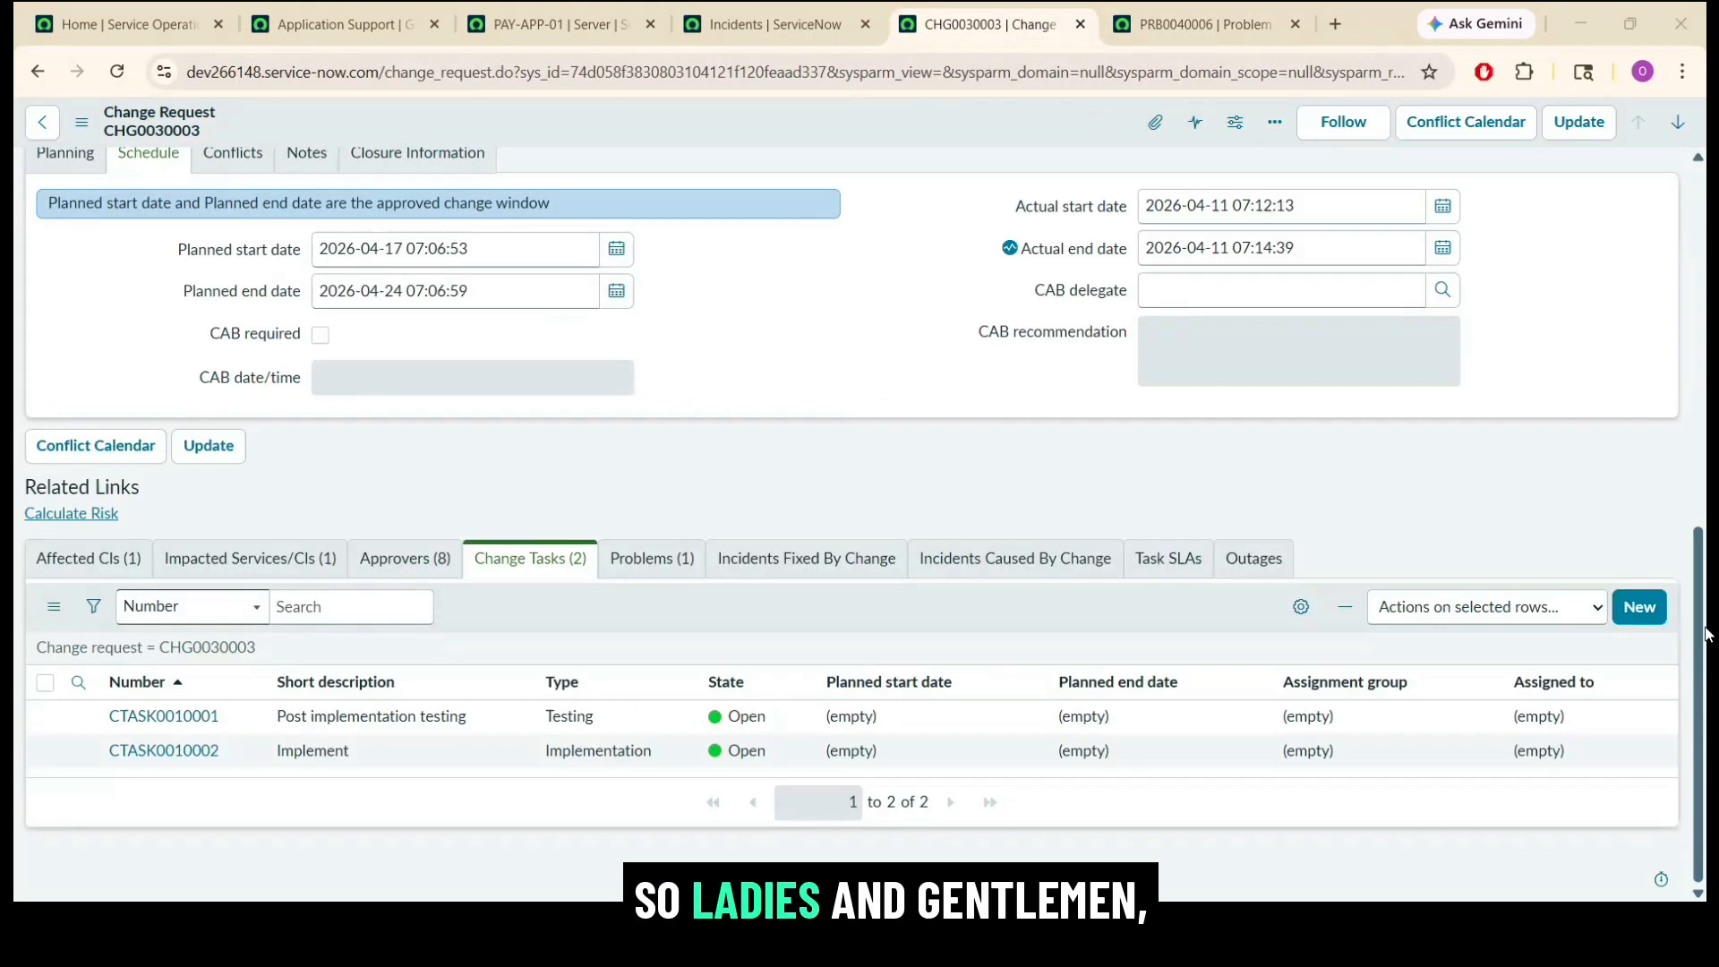